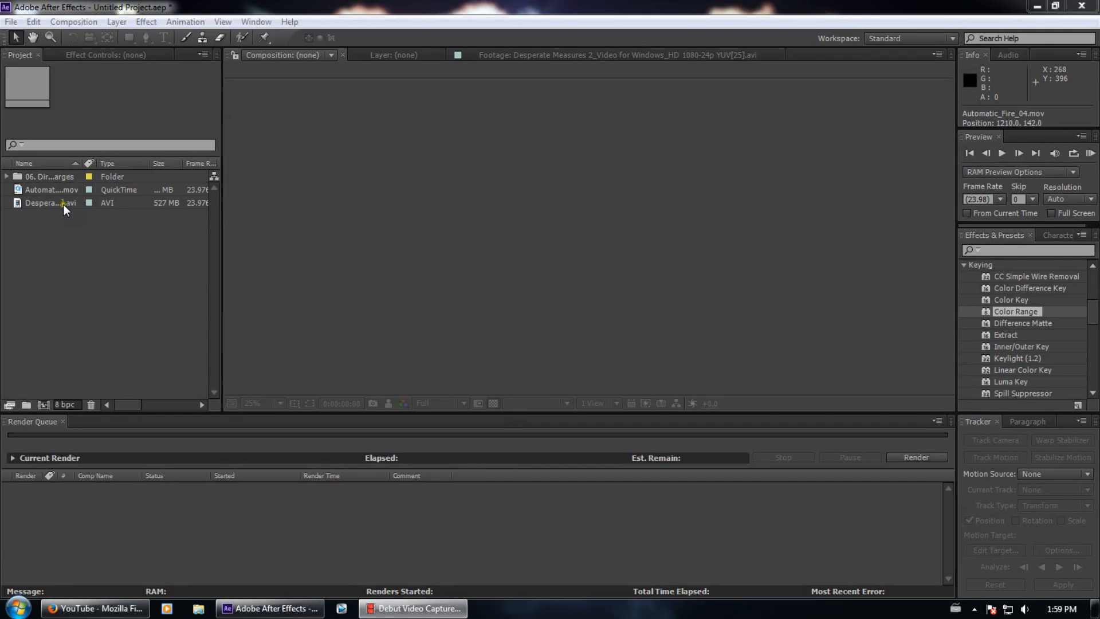
Open the Desperate Measures 2 AVI footage and scrub through it to review the whole shot
double_click(64, 204)
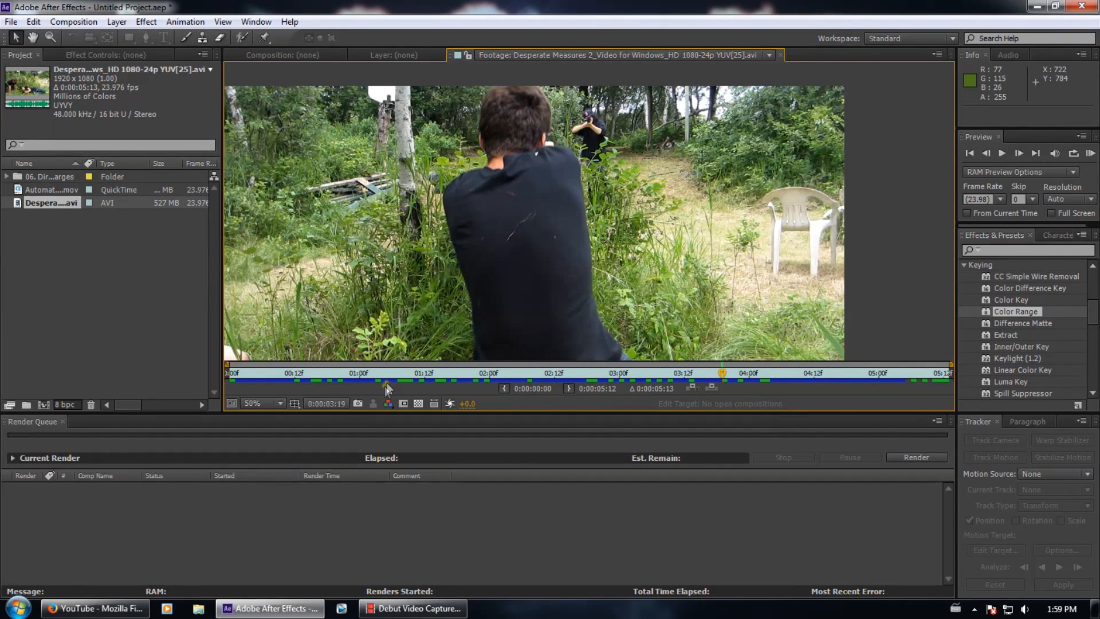
scroll(556, 298, up, 3)
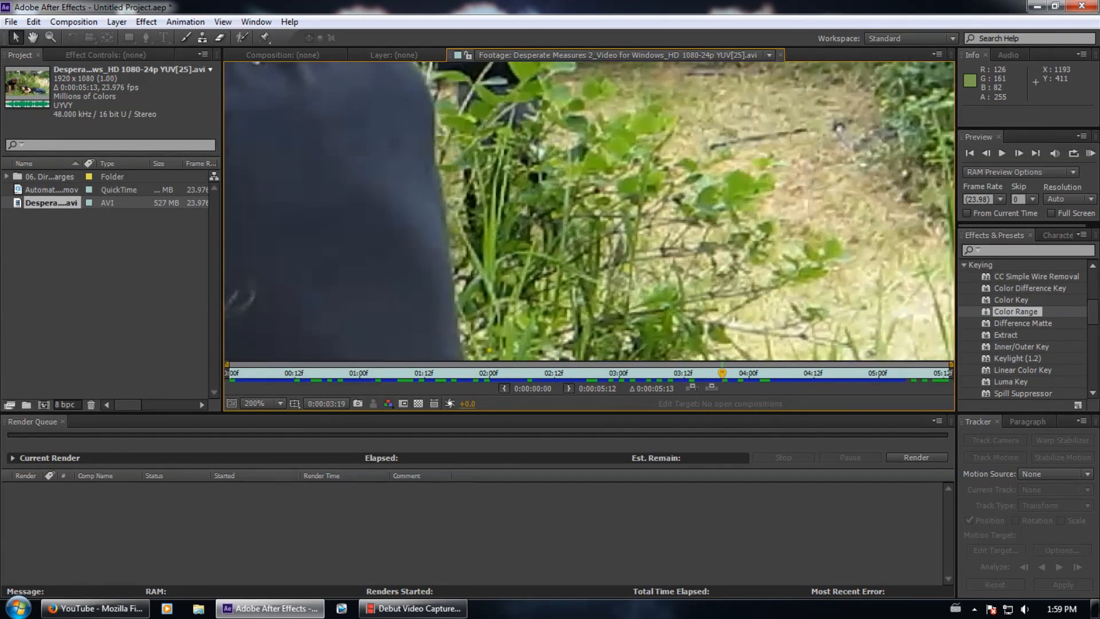
scroll(499, 256, down, 2)
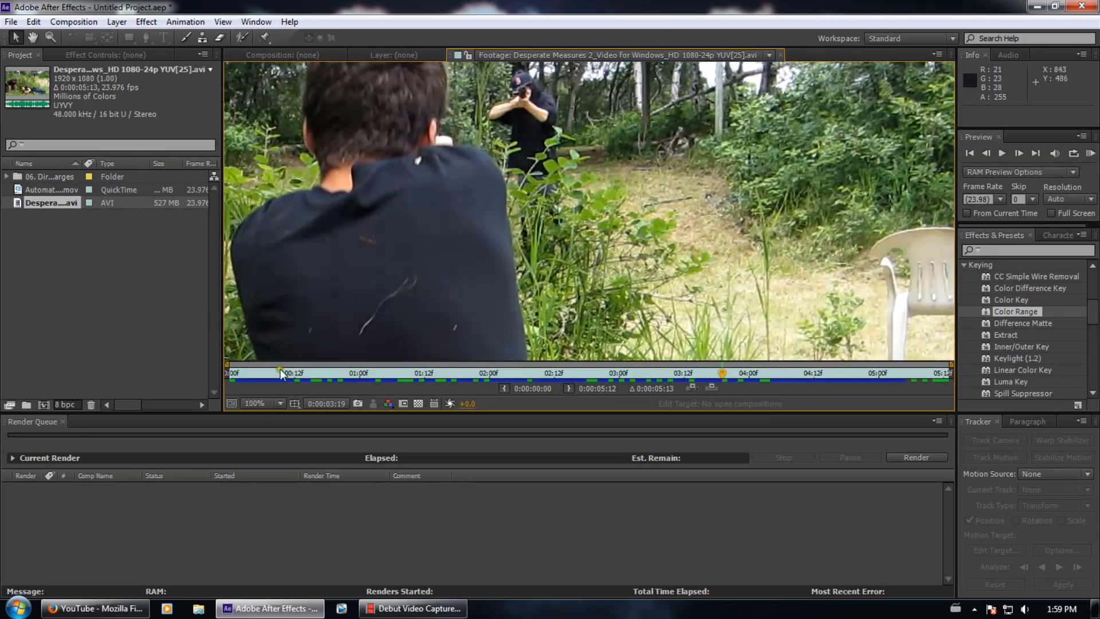
drag(236, 375, 512, 382)
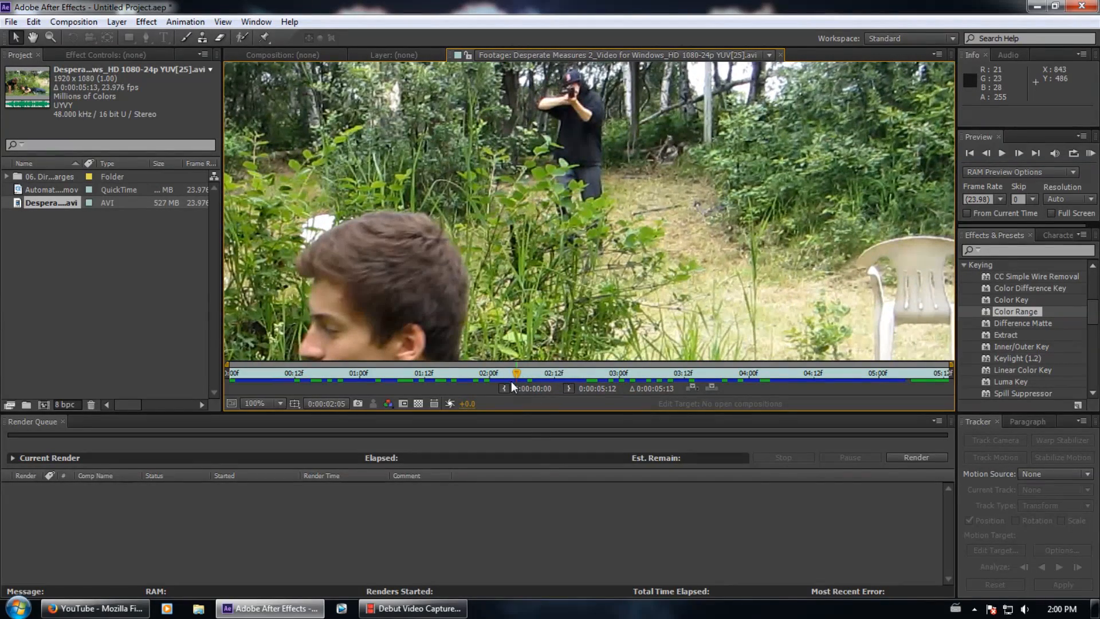
drag(518, 377, 878, 380)
Create a composition from the Desperate Measures 2 AVI footage and duplicate its video layer
drag(24, 205, 44, 405)
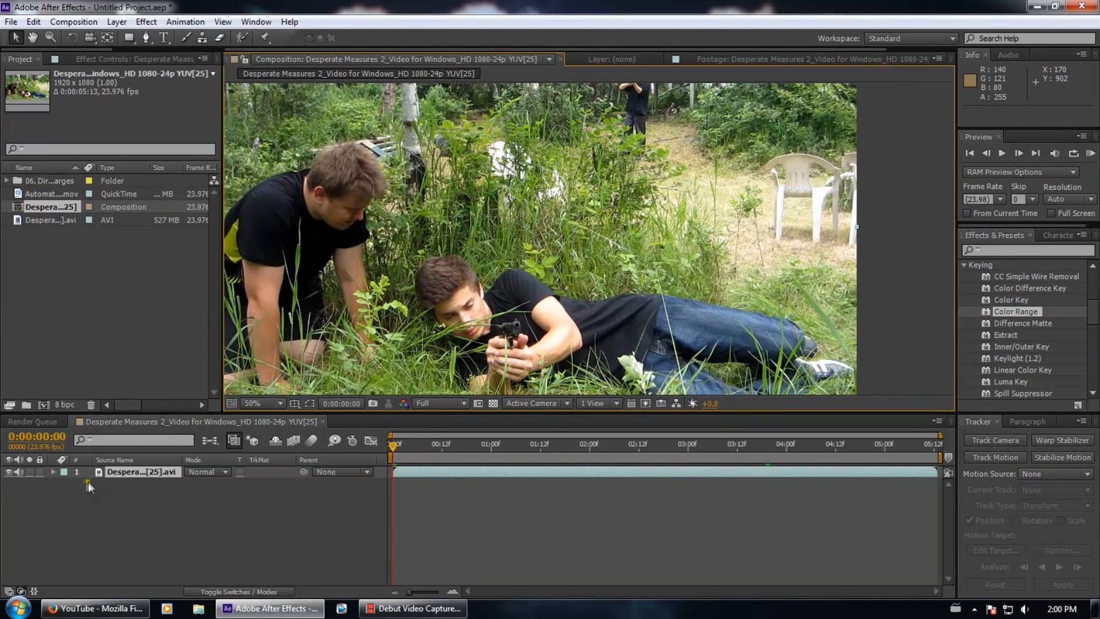
click(143, 474)
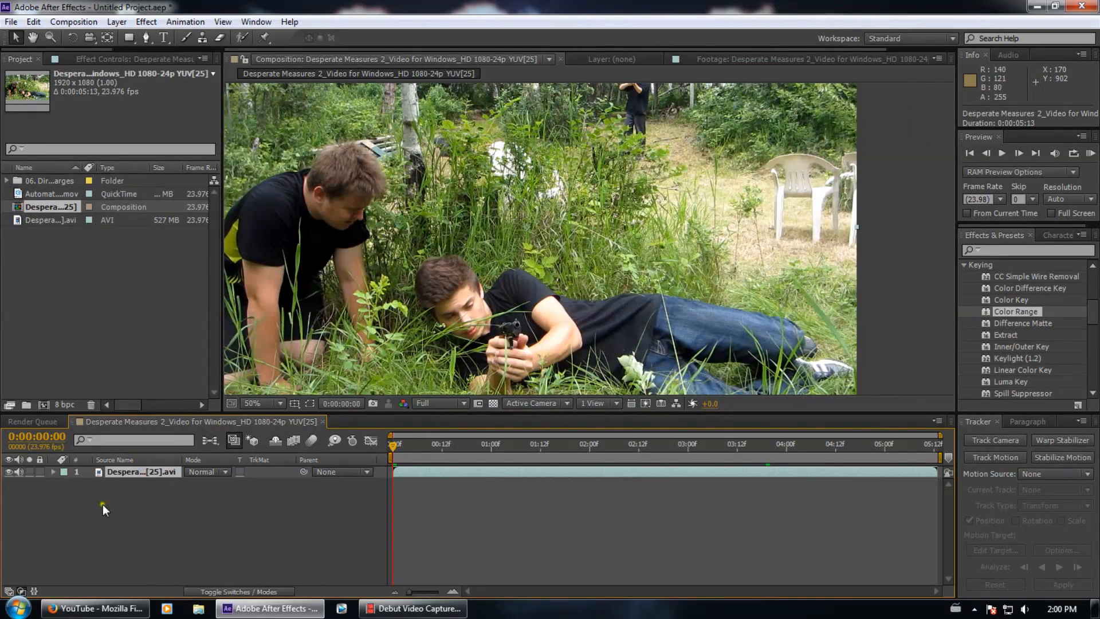
key(ctrl+d)
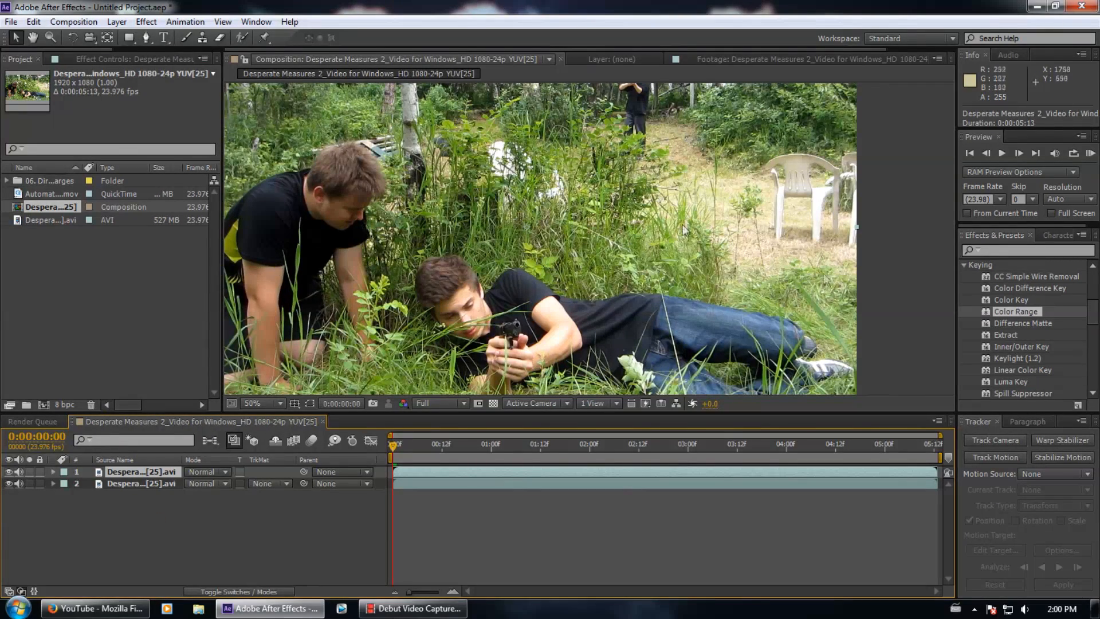
drag(739, 237, 736, 266)
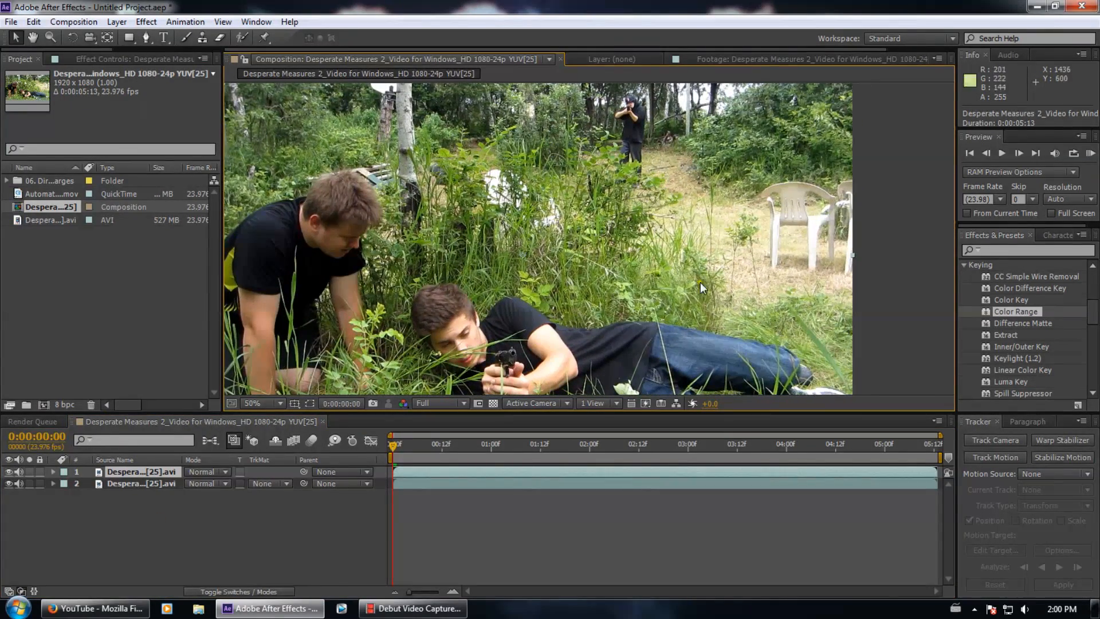
click(29, 471)
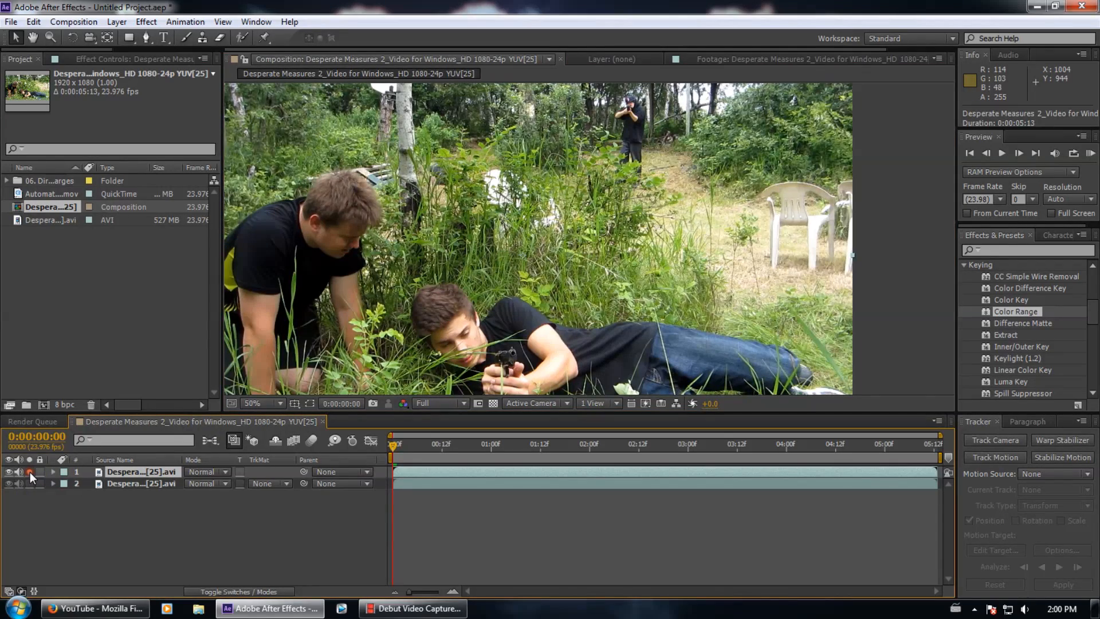
click(29, 472)
drag(724, 183, 718, 214)
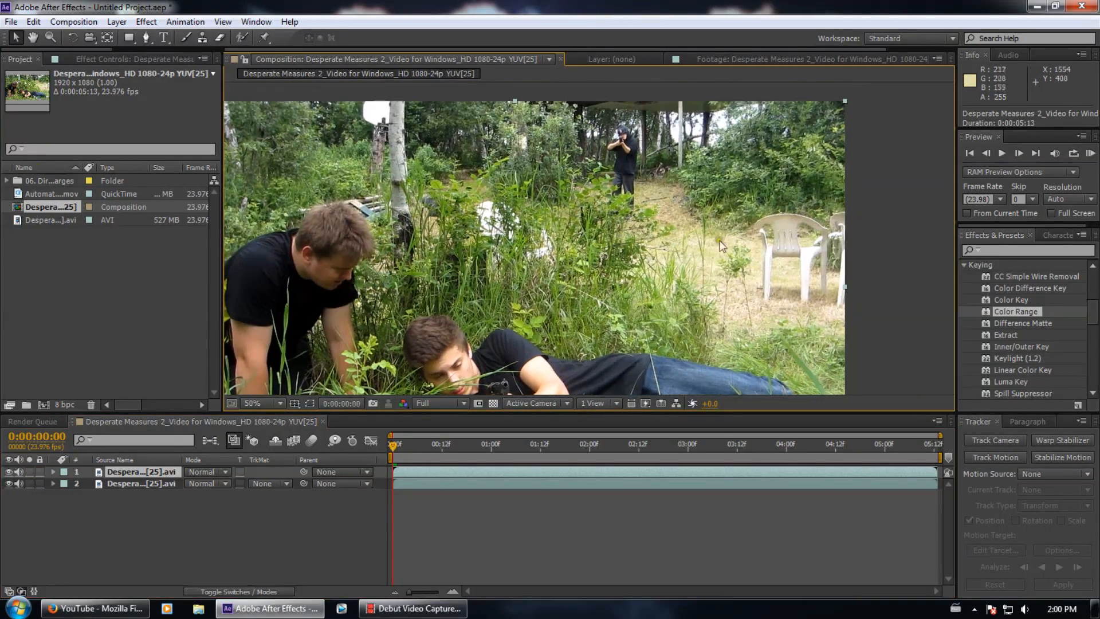
Add Automatic_Fire_04.mov between the two video layers at the first frame and check the muzzle flash in isolation
drag(43, 194, 138, 479)
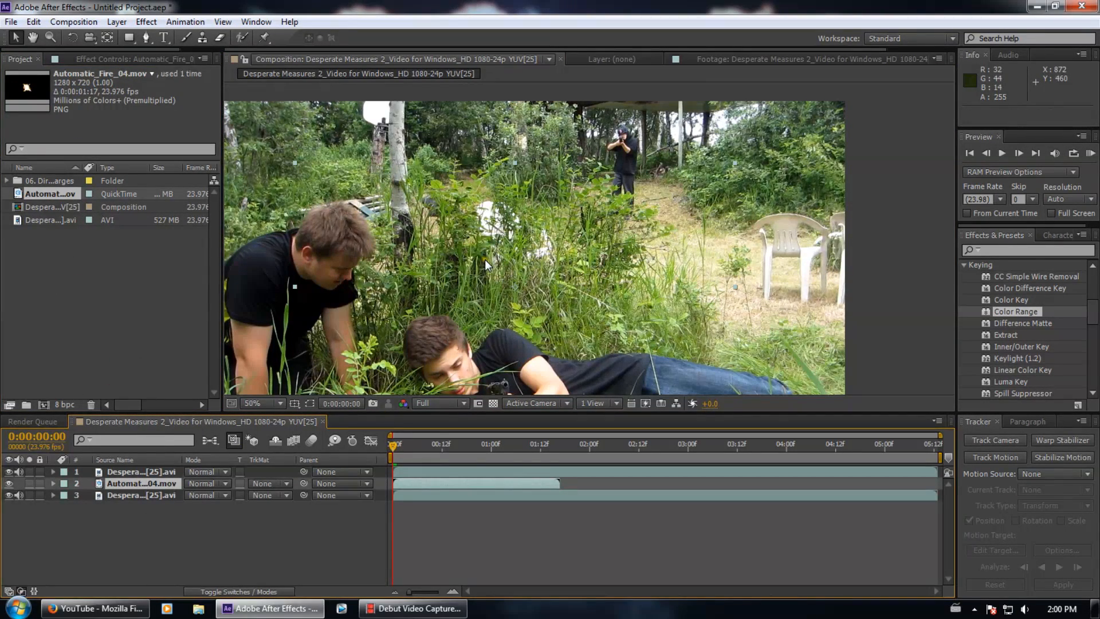
mouse_move(399, 452)
mouse_down()
mouse_move(589, 461)
mouse_move(392, 446)
mouse_up()
click(30, 483)
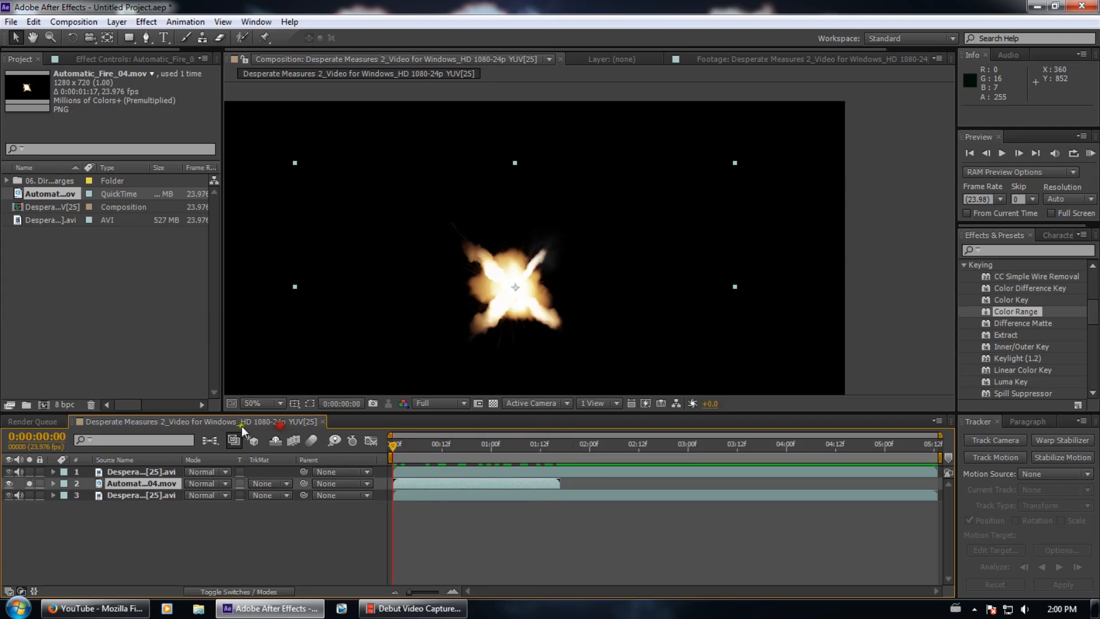
click(31, 483)
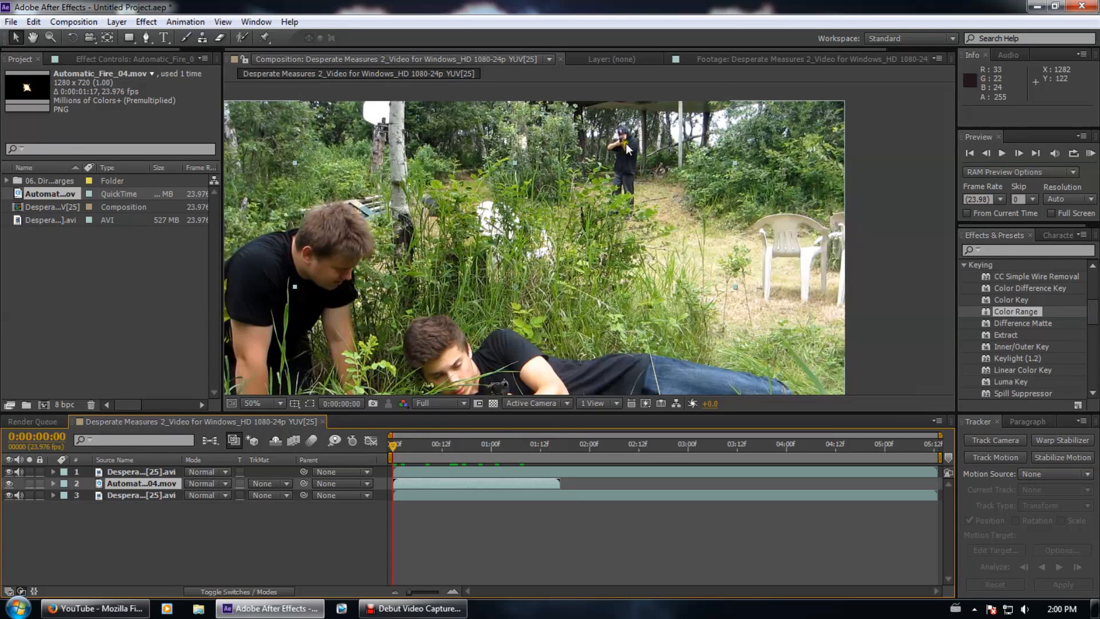
Preview Dirt_Charge_01.mov from the 06. Dirt_Charges folder, scrubbing to about 0:00:01:10, and return to the composition
click(63, 219)
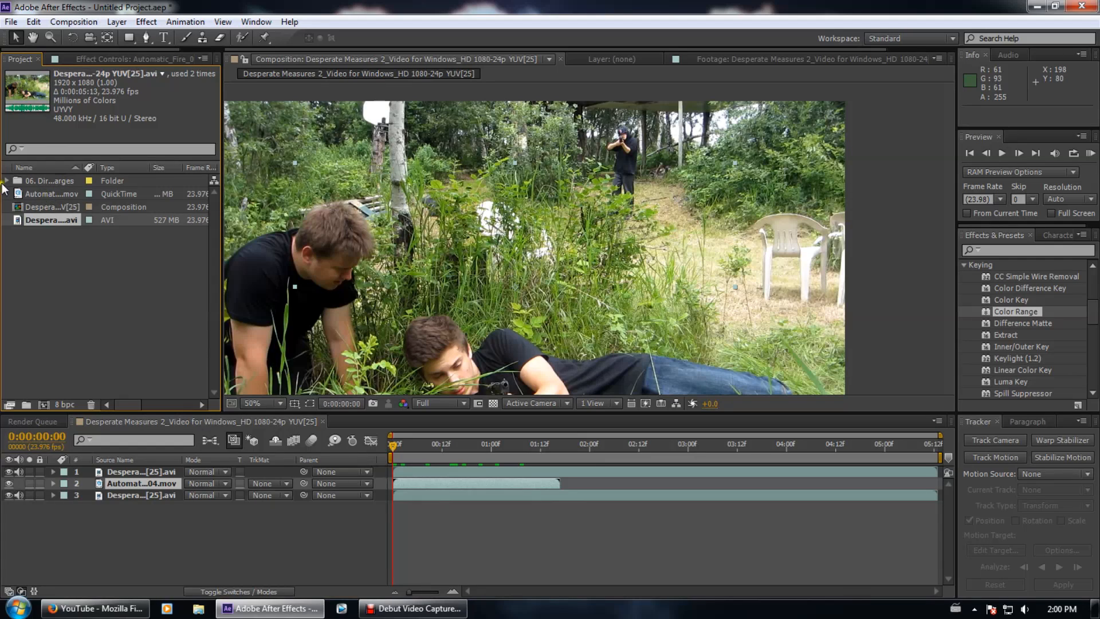
click(9, 181)
double_click(73, 193)
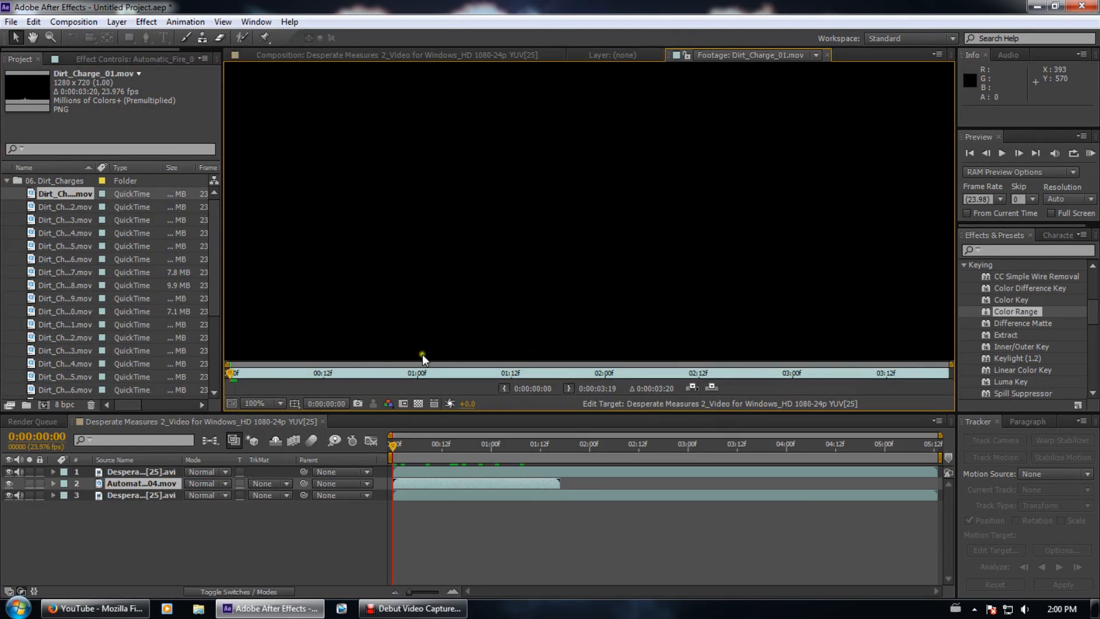
drag(229, 380, 491, 373)
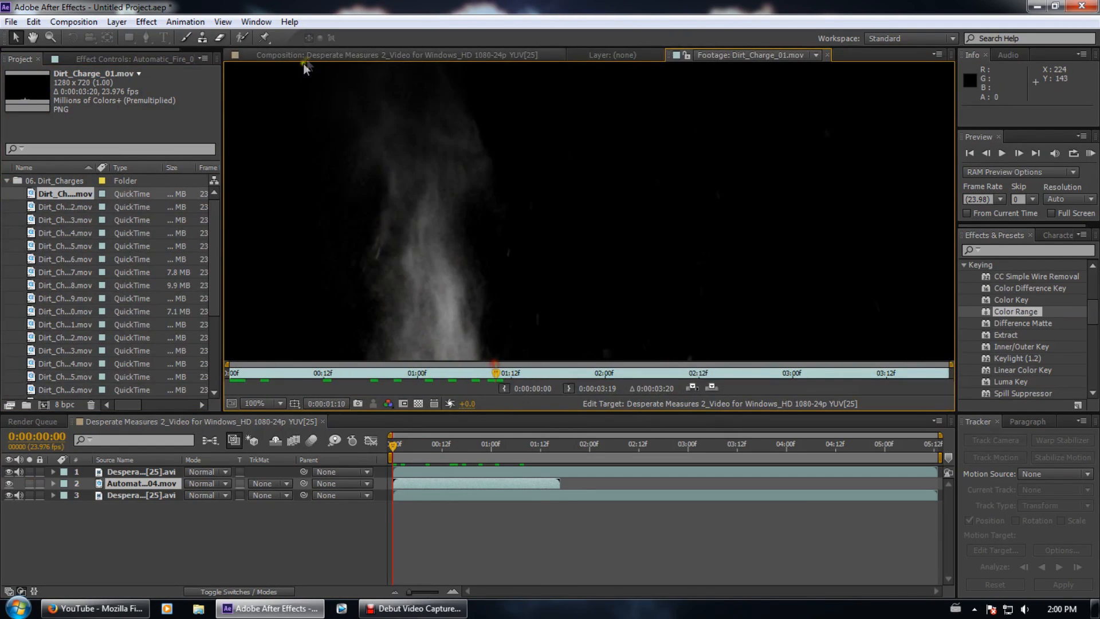
click(310, 56)
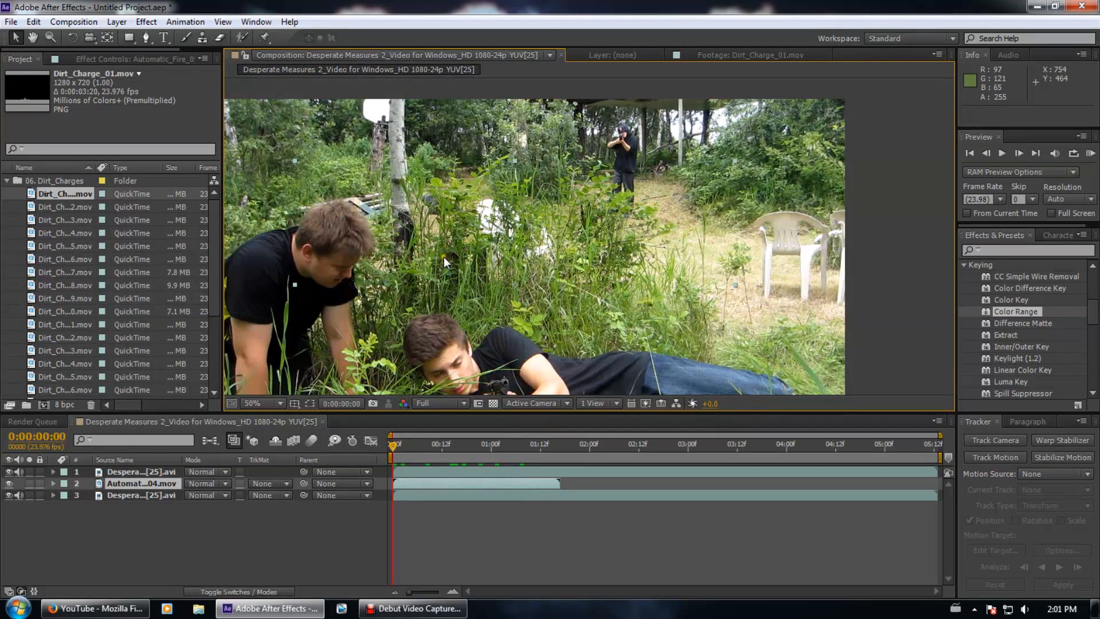
Add a null object above the top video layer in the composition
click(160, 471)
click(116, 22)
mouse_move(138, 37)
click(401, 98)
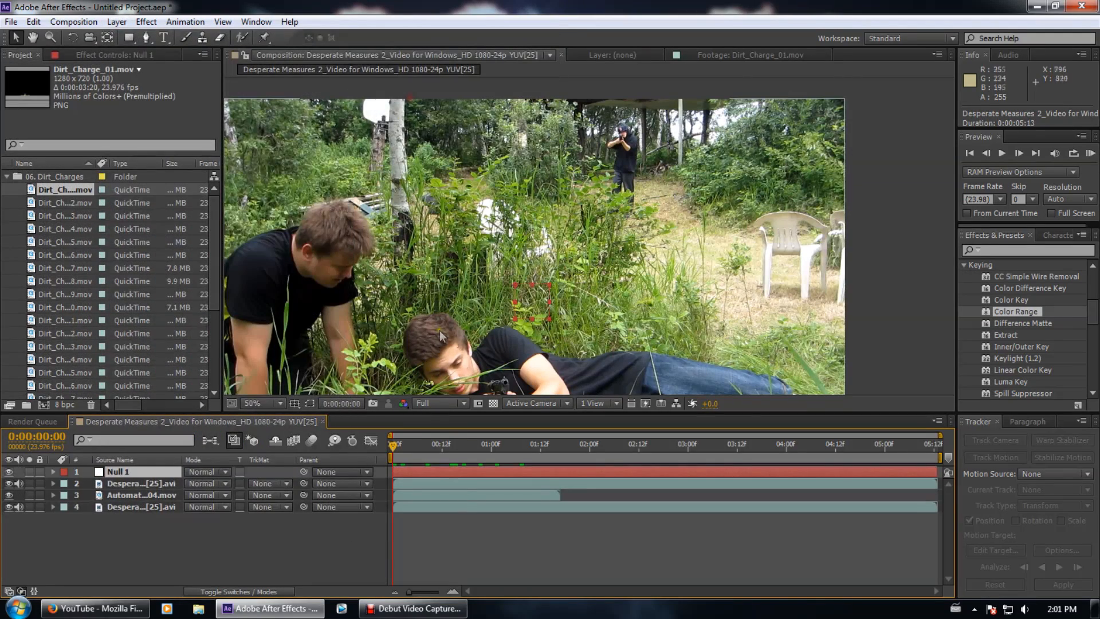
Start Track Motion on the bottom video layer, removing the 3D Camera Tracker effect applied to it first
click(124, 484)
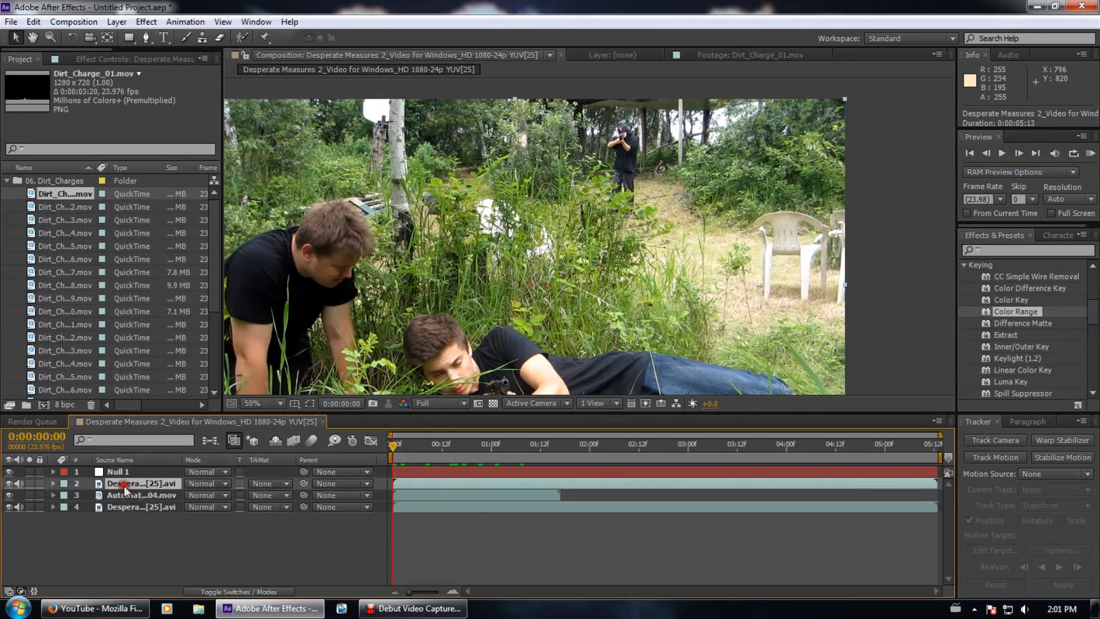
click(129, 510)
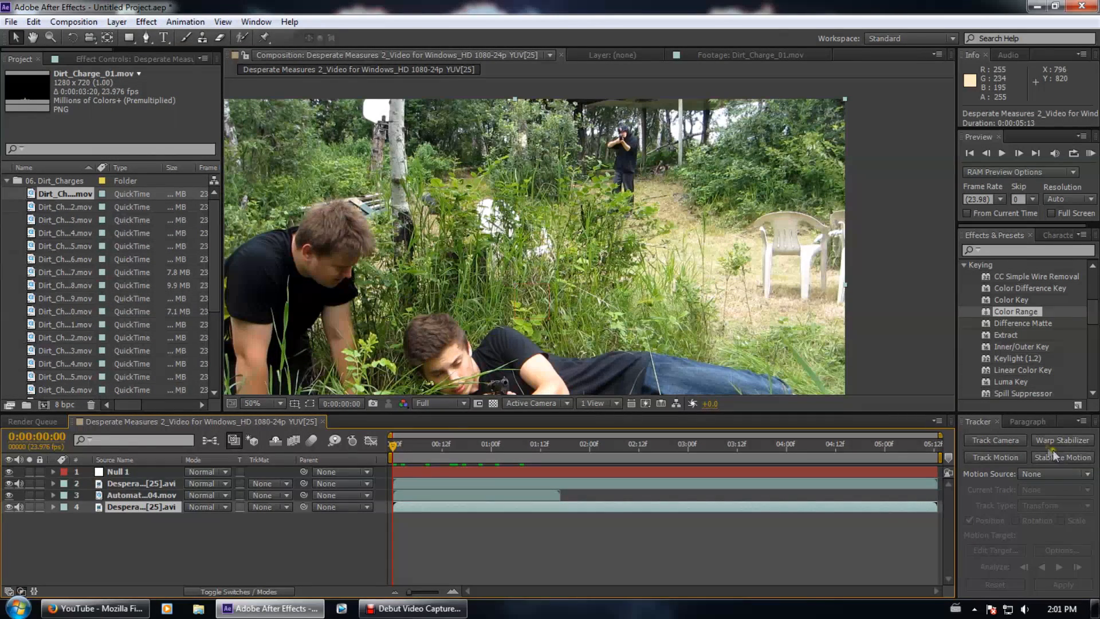
click(1010, 442)
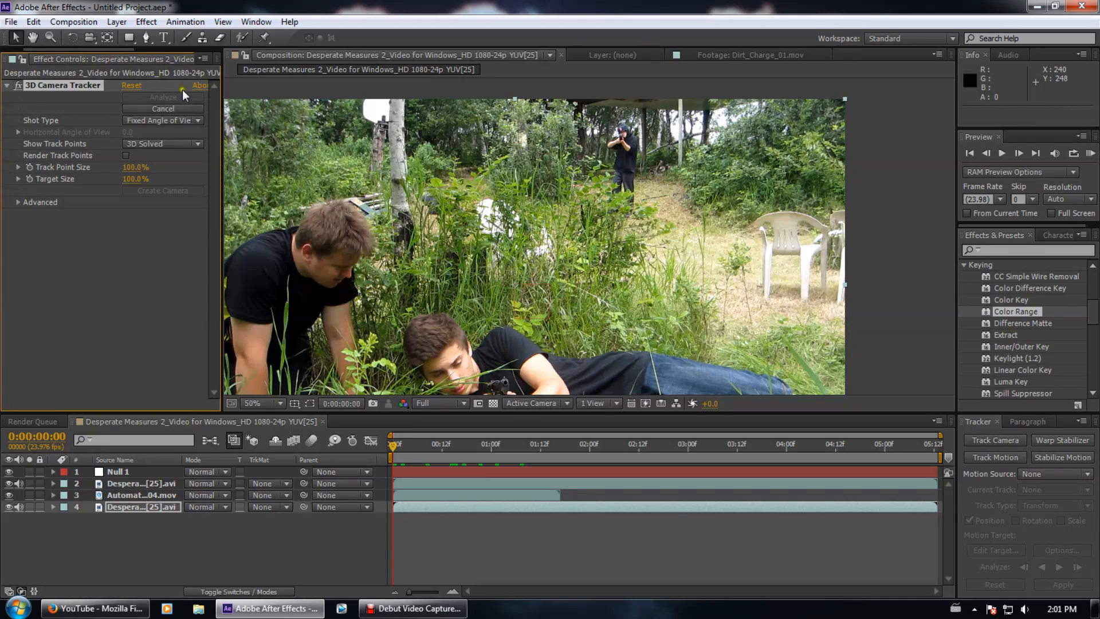
key(Delete)
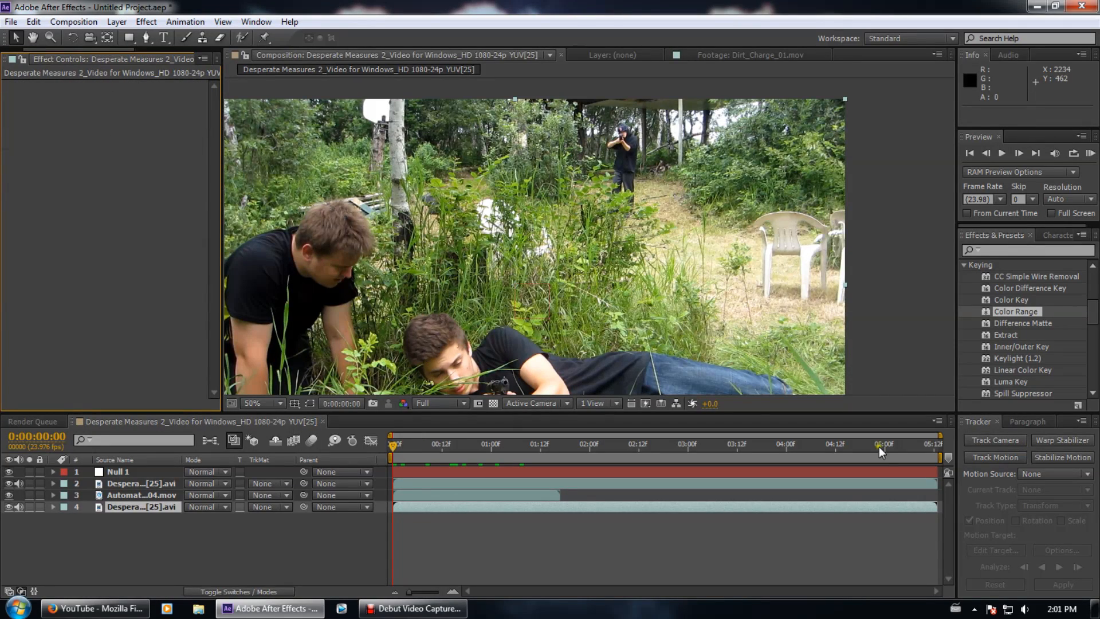
click(990, 458)
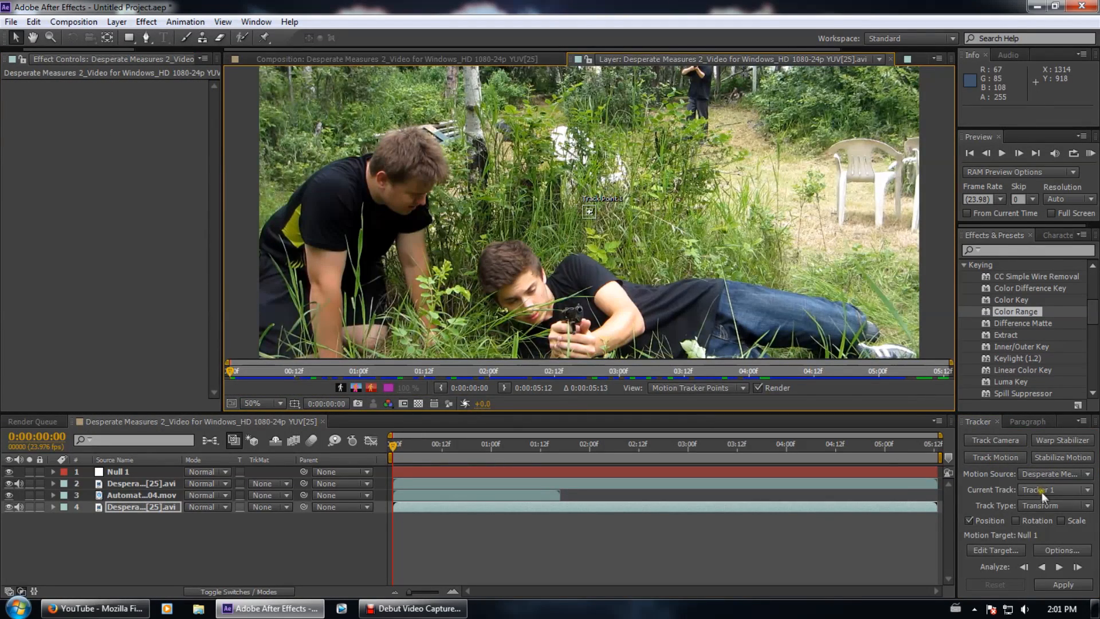
Place Track Point 1 over the distant shooter's gun, with a feature region about 44 × 44 and a search region about 106 × 92
scroll(611, 232, up, 2)
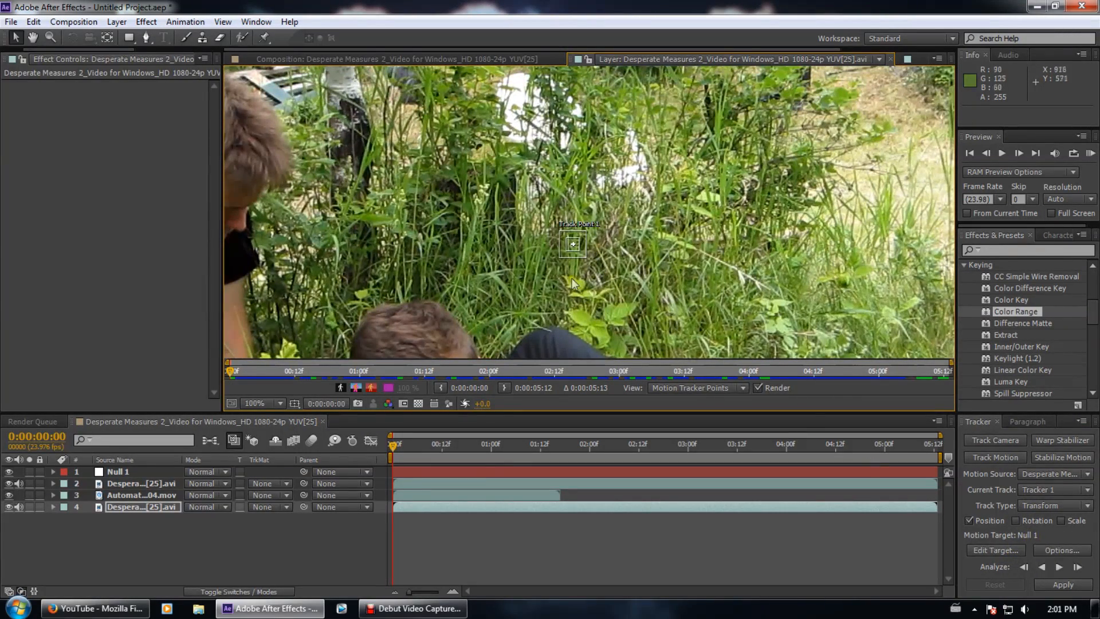
drag(566, 251, 676, 117)
scroll(652, 246, down, 1)
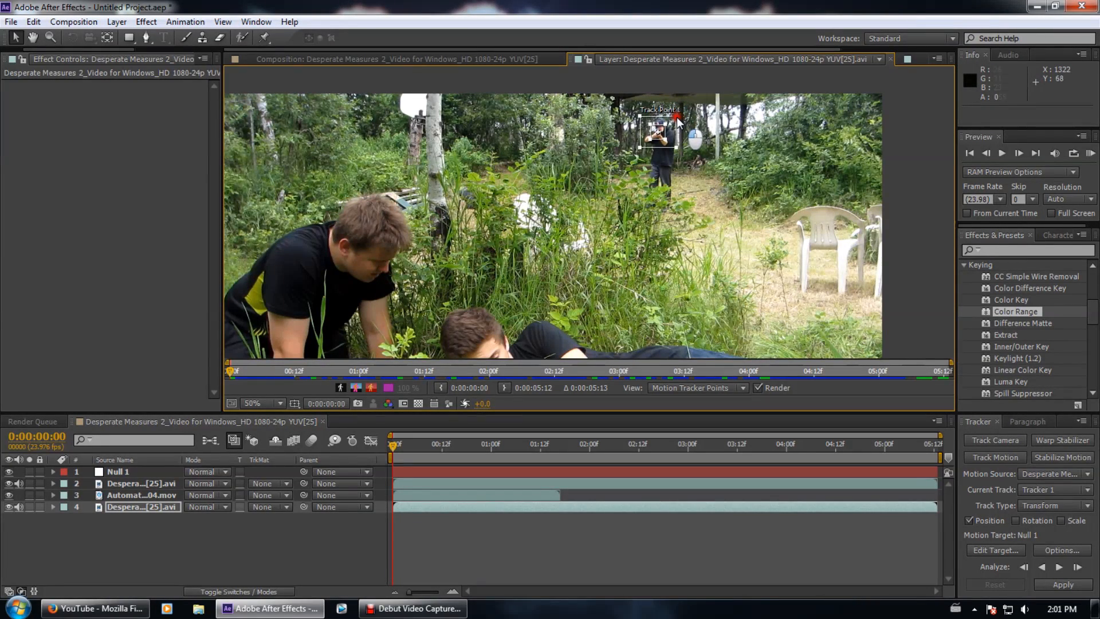
scroll(670, 118, up, 6)
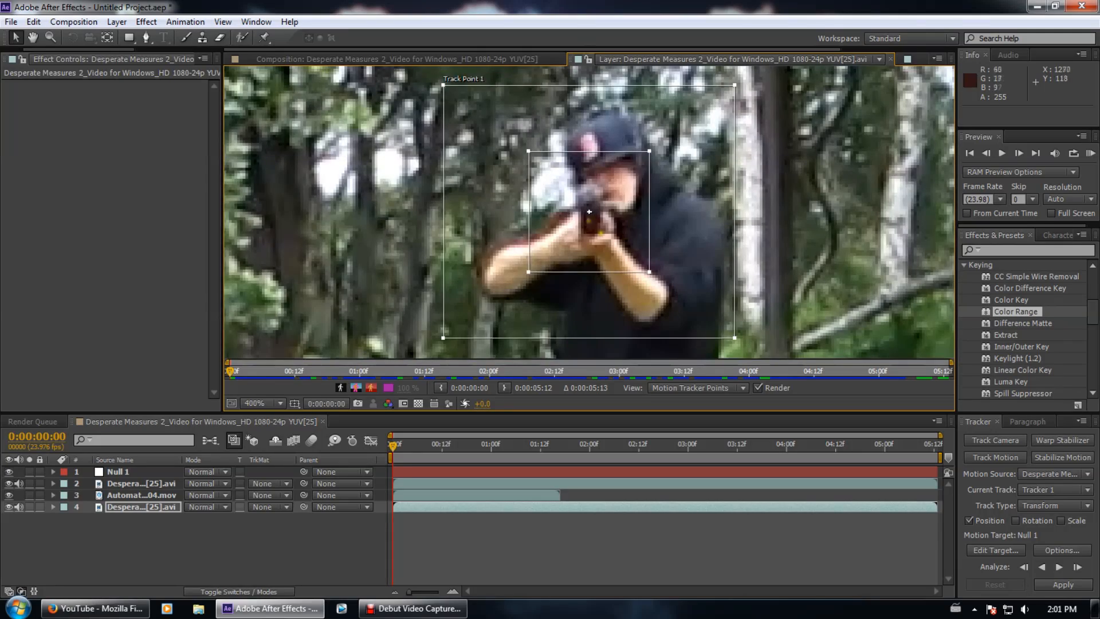
scroll(521, 296, down, 6)
scroll(559, 284, up, 1)
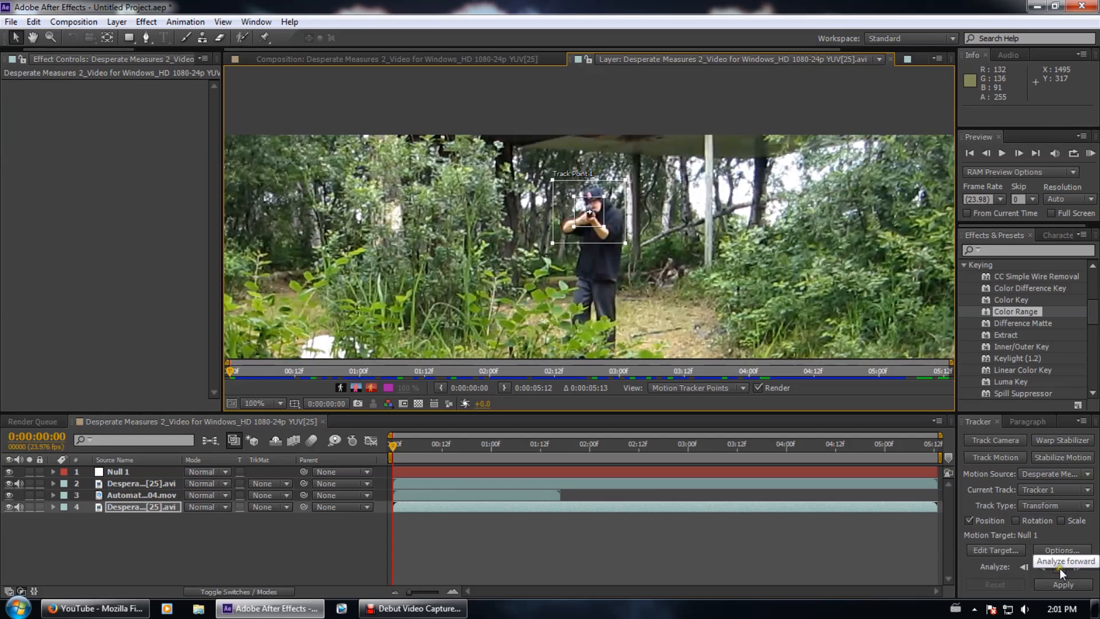
Analyze the gun's motion forward to 0:00:04:00 and apply the tracking data to Null 1 in X and Y
click(1060, 569)
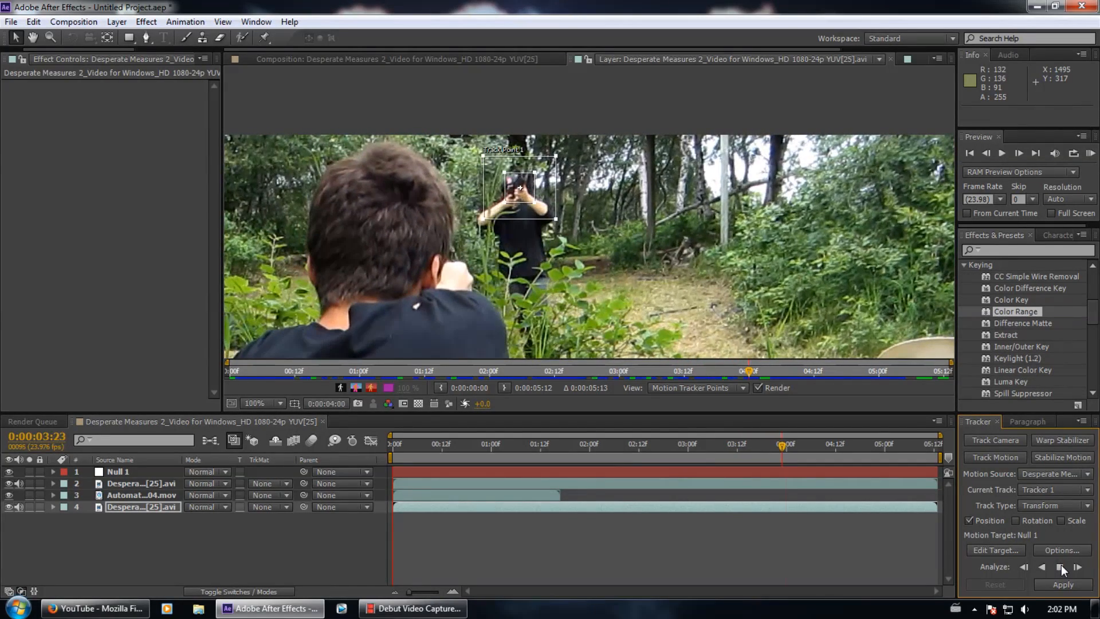
click(1061, 565)
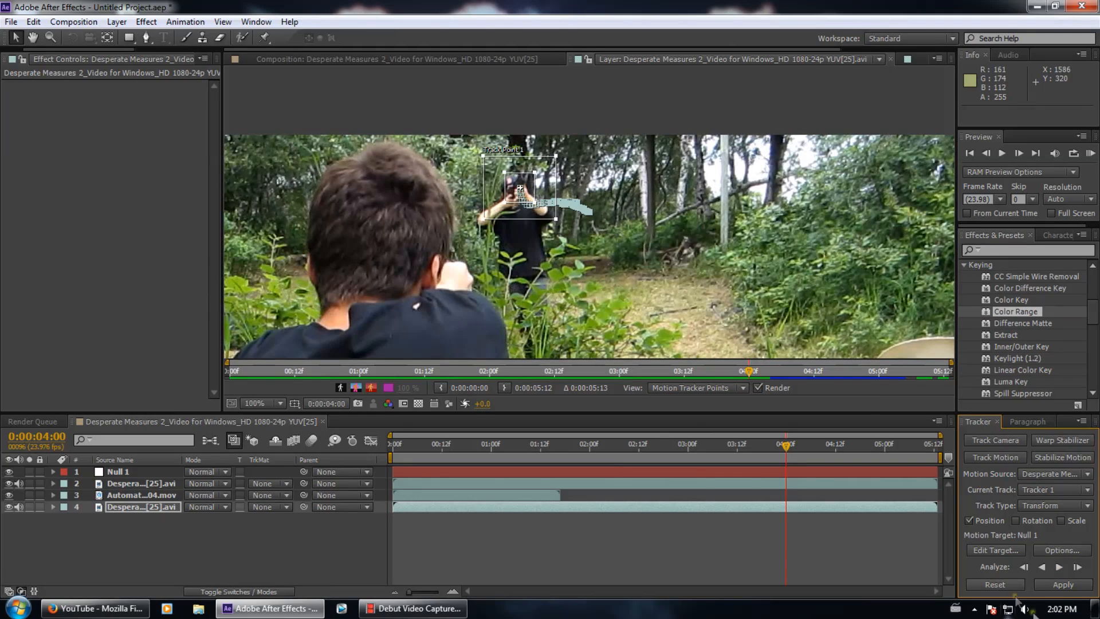
click(1071, 583)
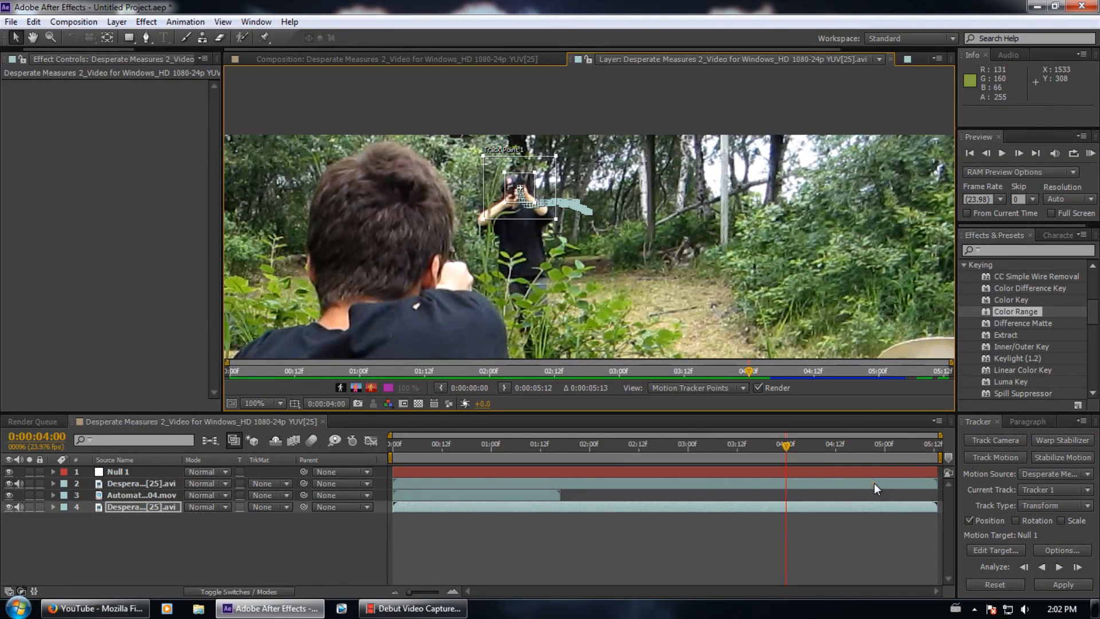
mouse_move(749, 369)
mouse_down()
mouse_move(807, 359)
mouse_move(720, 364)
mouse_move(749, 369)
mouse_up()
click(1051, 584)
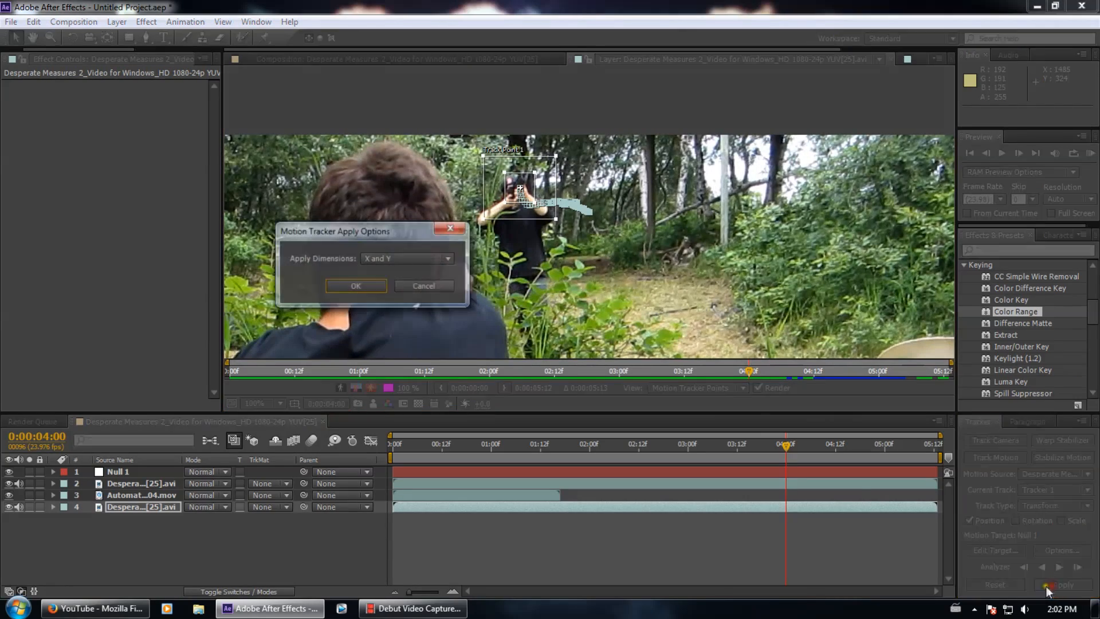
click(361, 291)
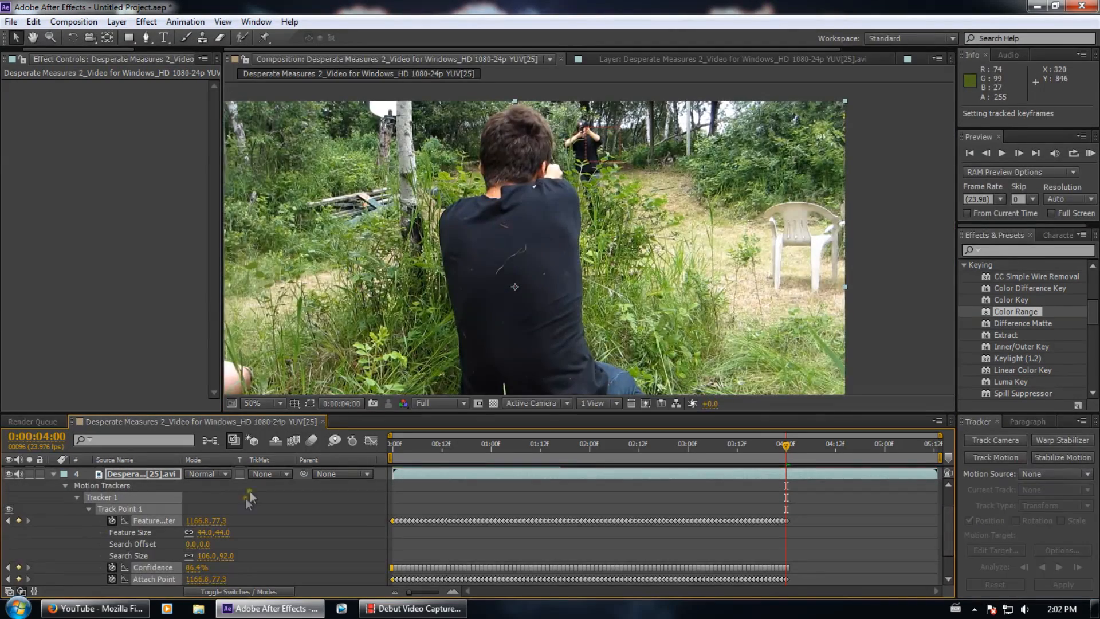
At the first frame, move the Automatic_Fire_04.mov flash onto the distant shooter's gun at about 1274, 134 and hide the upper video copy
drag(387, 442, 323, 424)
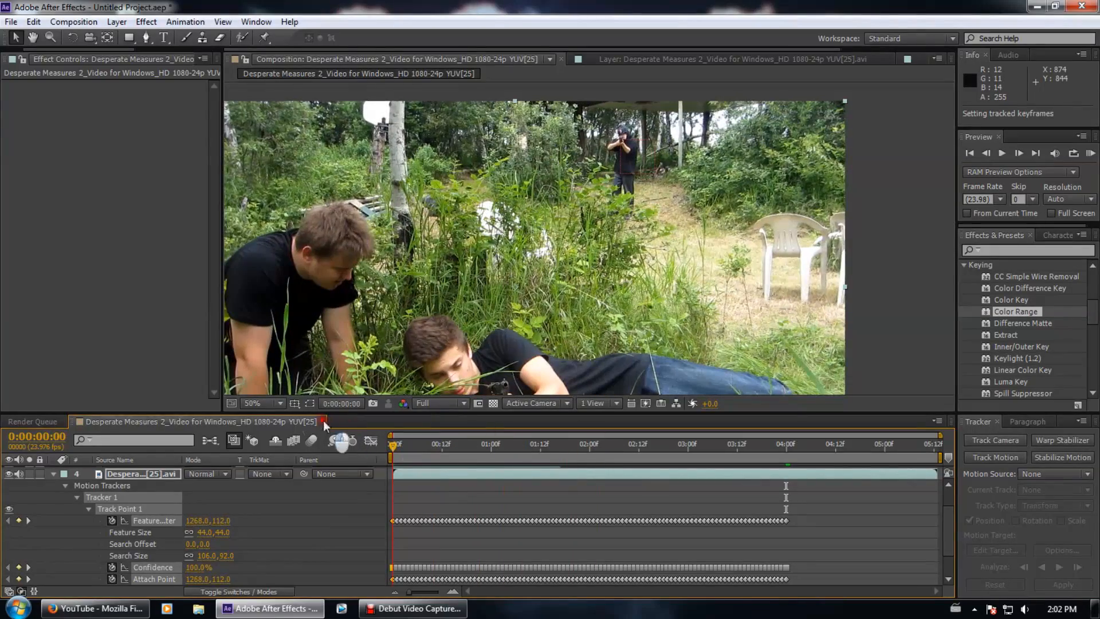
click(54, 473)
click(132, 495)
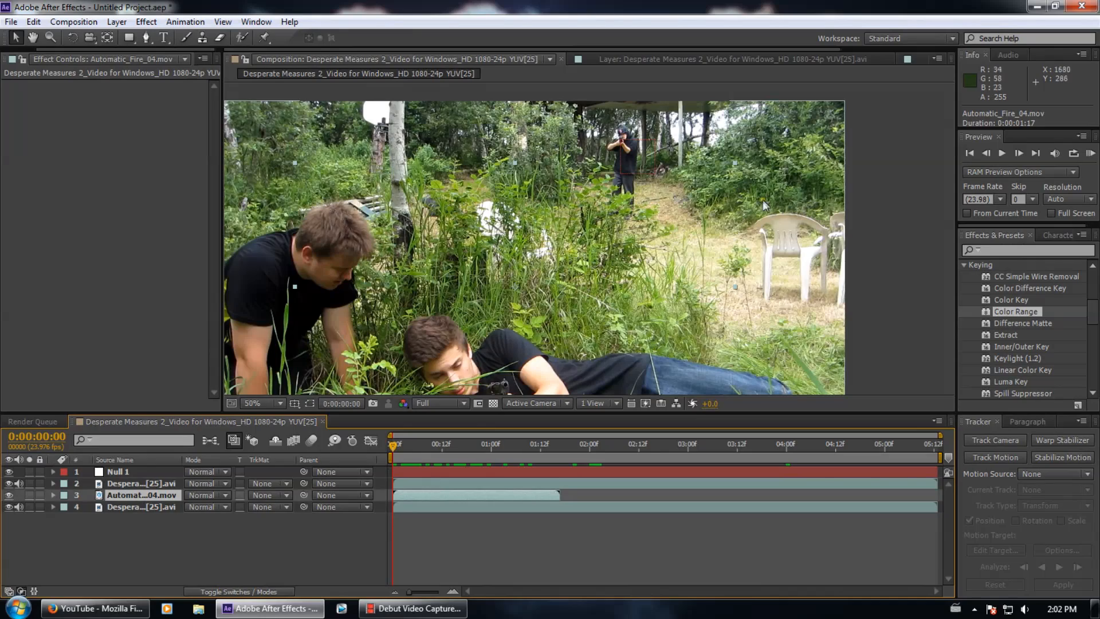
scroll(387, 322, down, 4)
scroll(388, 322, up, 4)
drag(496, 308, 608, 177)
click(9, 483)
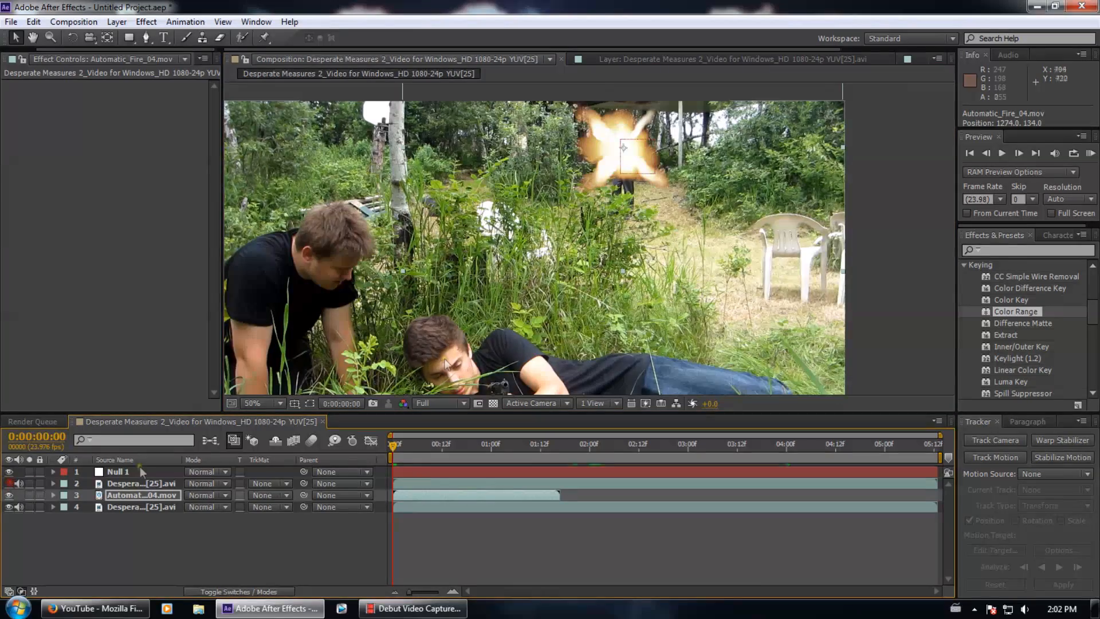
Move the muzzle flash below the shooter's gun to about 1276, 238 and scale it down to 40%
scroll(655, 207, up, 1)
drag(652, 206, 629, 344)
drag(630, 250, 632, 319)
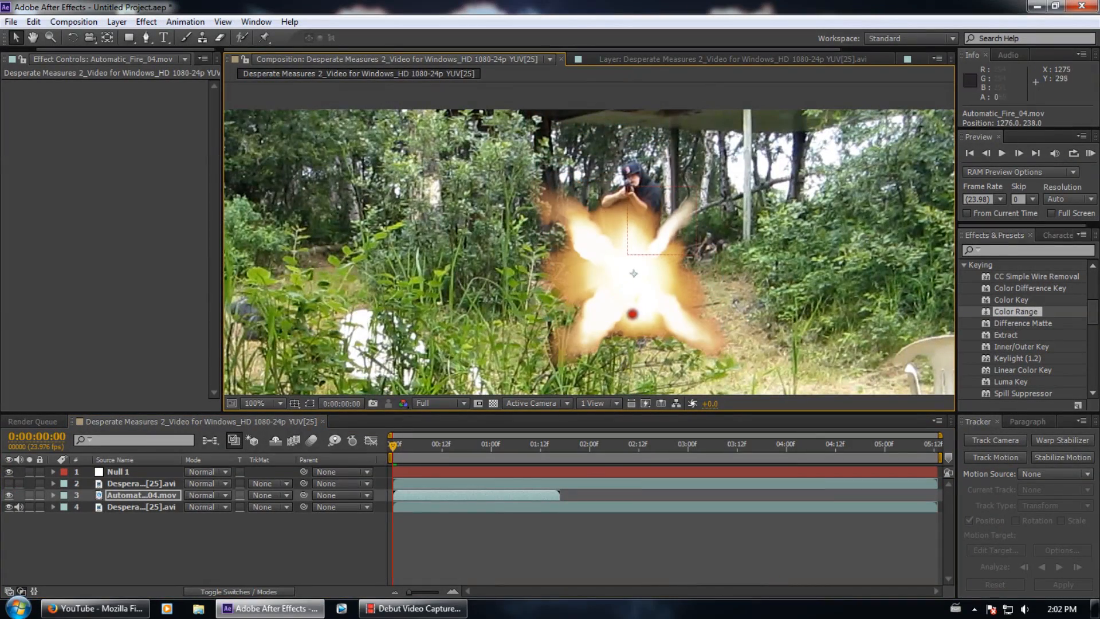
key(s)
drag(199, 506, 162, 507)
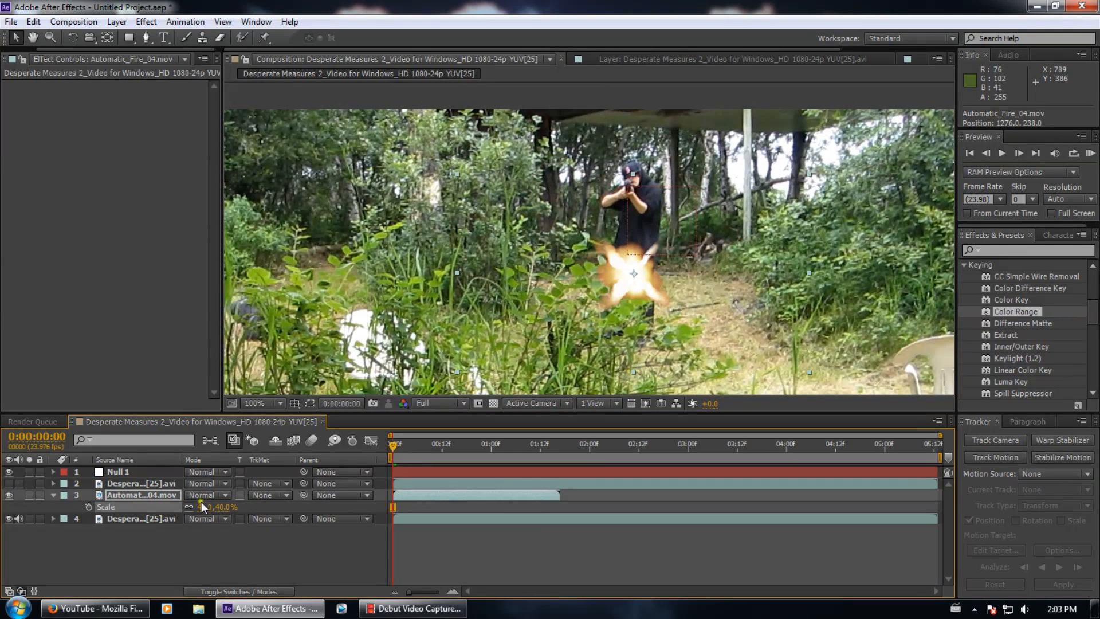
Lower the flash's opacity to 53% and reposition it over the shooter's gun at about 1269, 110
key(t)
drag(192, 504, 165, 506)
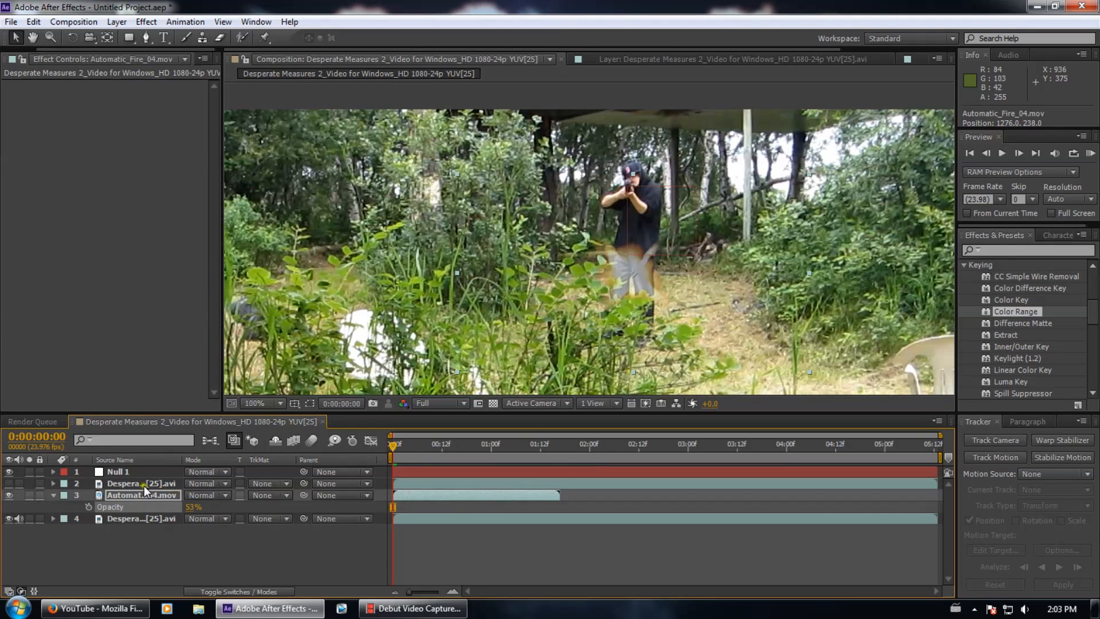
click(676, 318)
drag(674, 242, 665, 224)
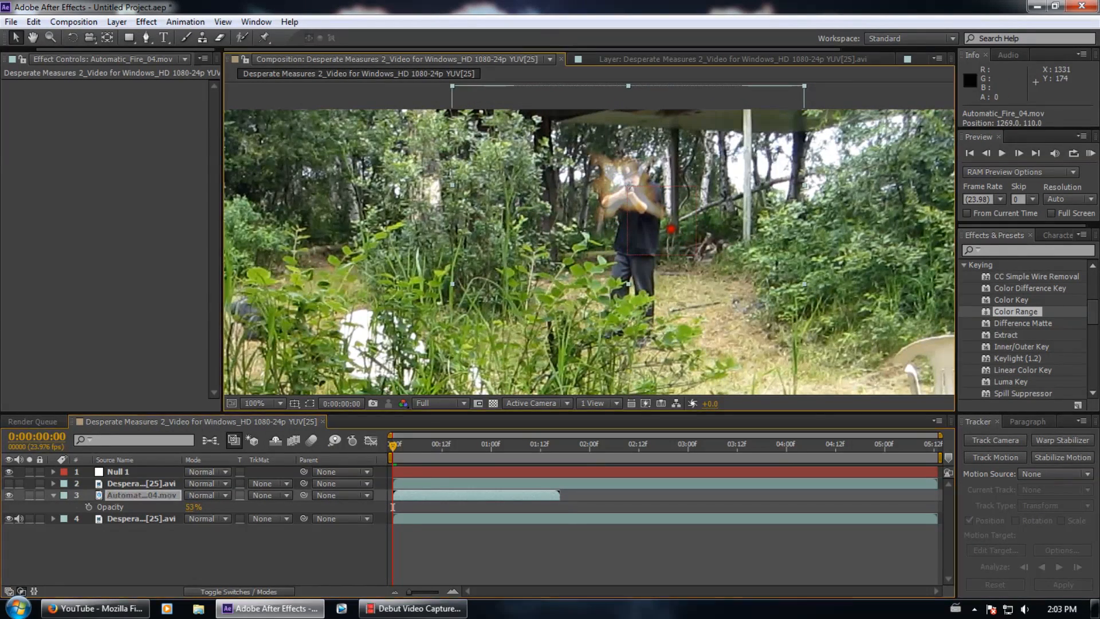
Parent the Automatic_Fire_04.mov layer to Null 1 and scrub to 0:00:00:21 to check that the flash follows the gun
drag(303, 495, 145, 469)
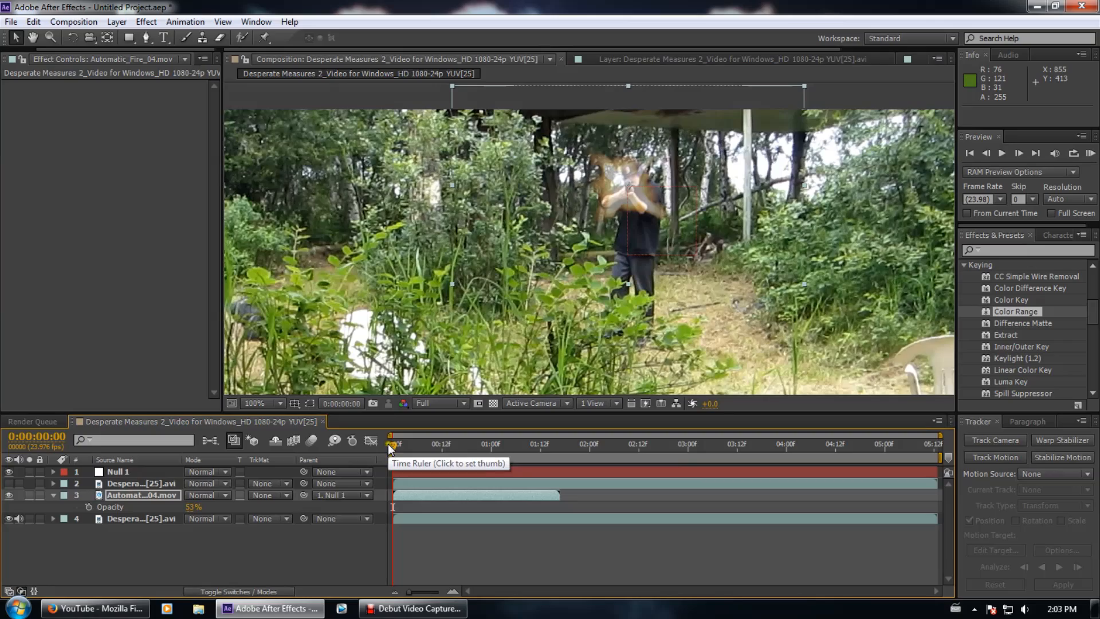
drag(392, 443, 512, 440)
drag(395, 445, 479, 435)
Raise the flash's opacity again and set its scale to 23%
drag(194, 507, 281, 501)
key(s)
drag(205, 507, 191, 500)
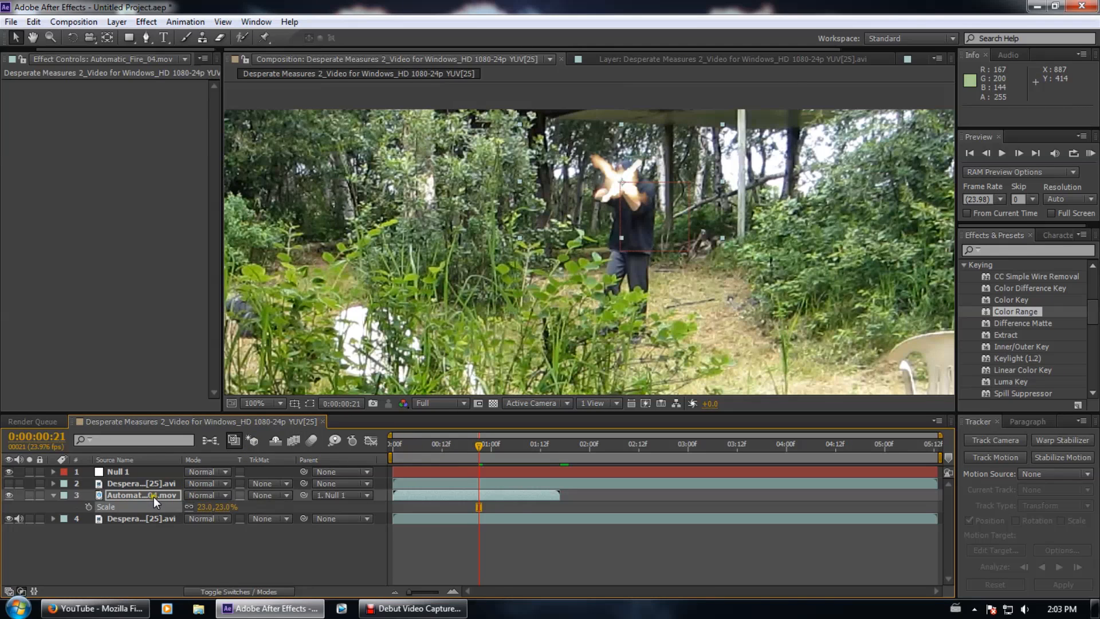
Try the Add blending mode on the flash layer, then settle on Screen
click(223, 500)
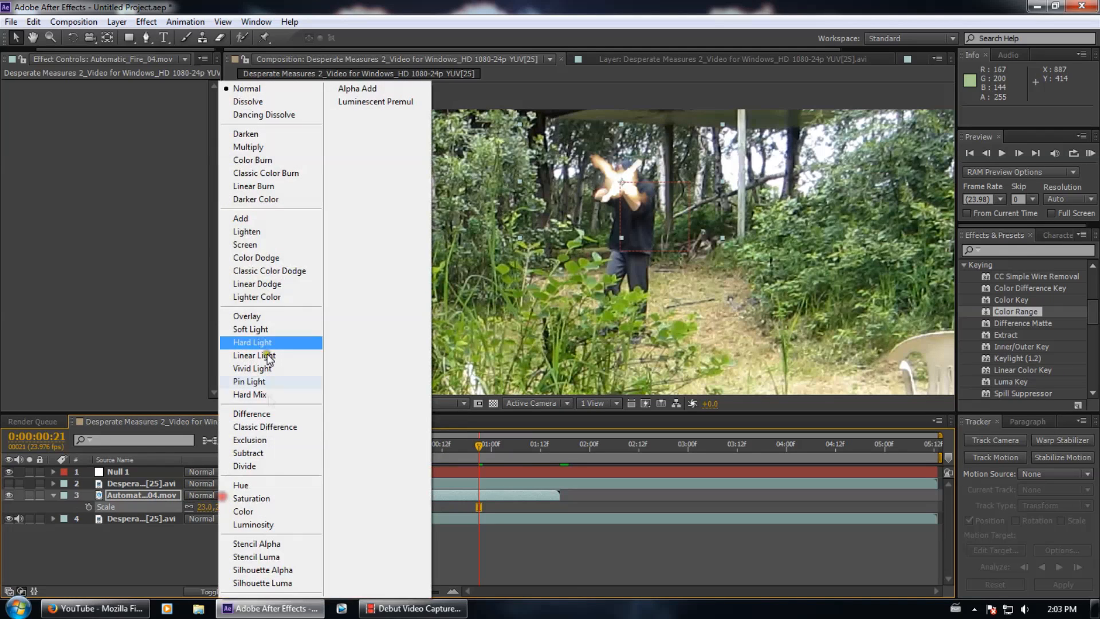
click(252, 222)
click(223, 495)
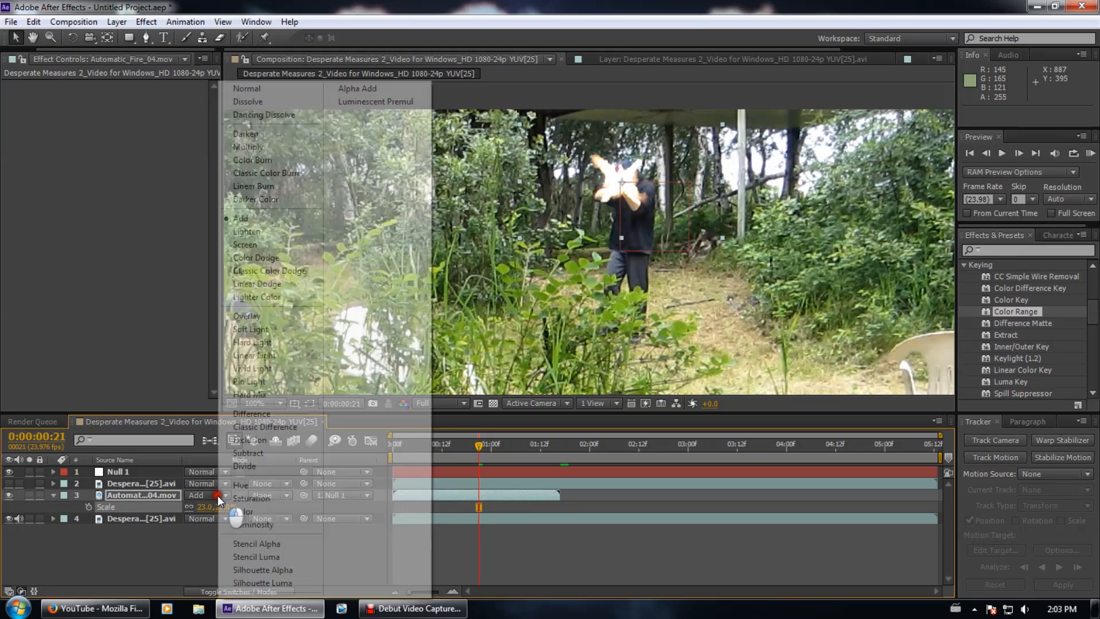
click(263, 247)
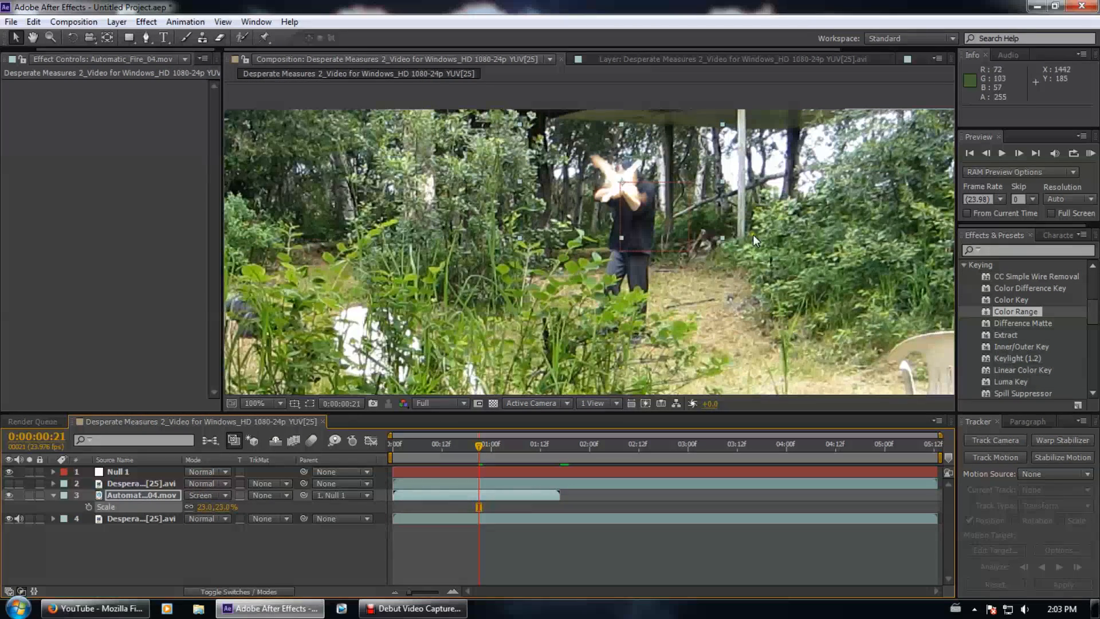
Set the flash layer's opacity to 65%, judging it close up on the gun, and scrub forward to 0:00:01:01
drag(717, 237, 684, 282)
scroll(616, 292, up, 4)
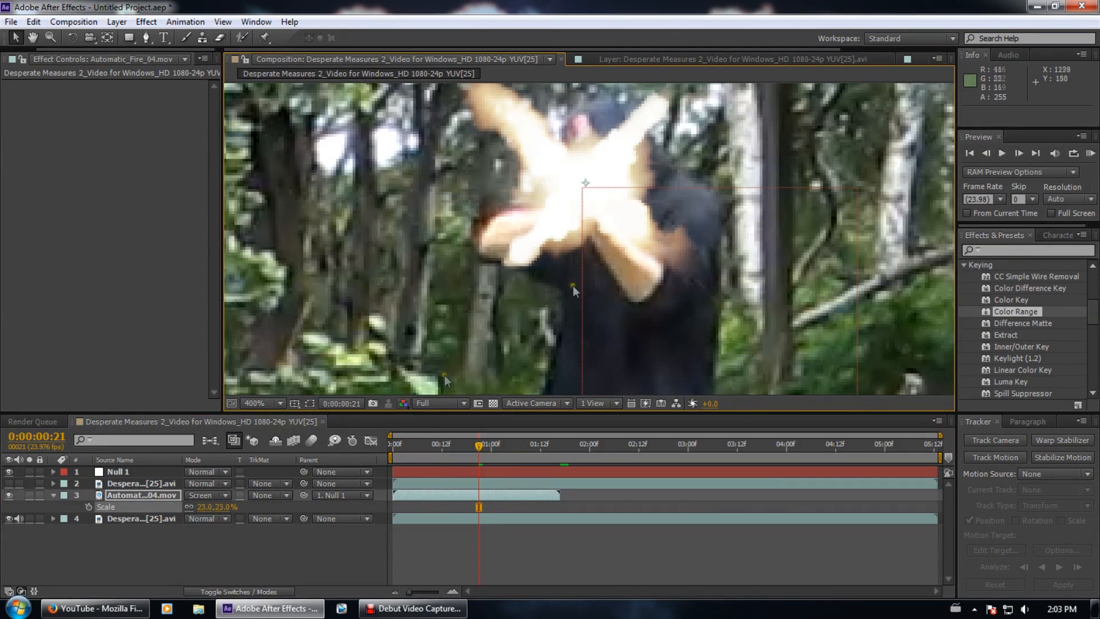
key(t)
drag(193, 506, 173, 506)
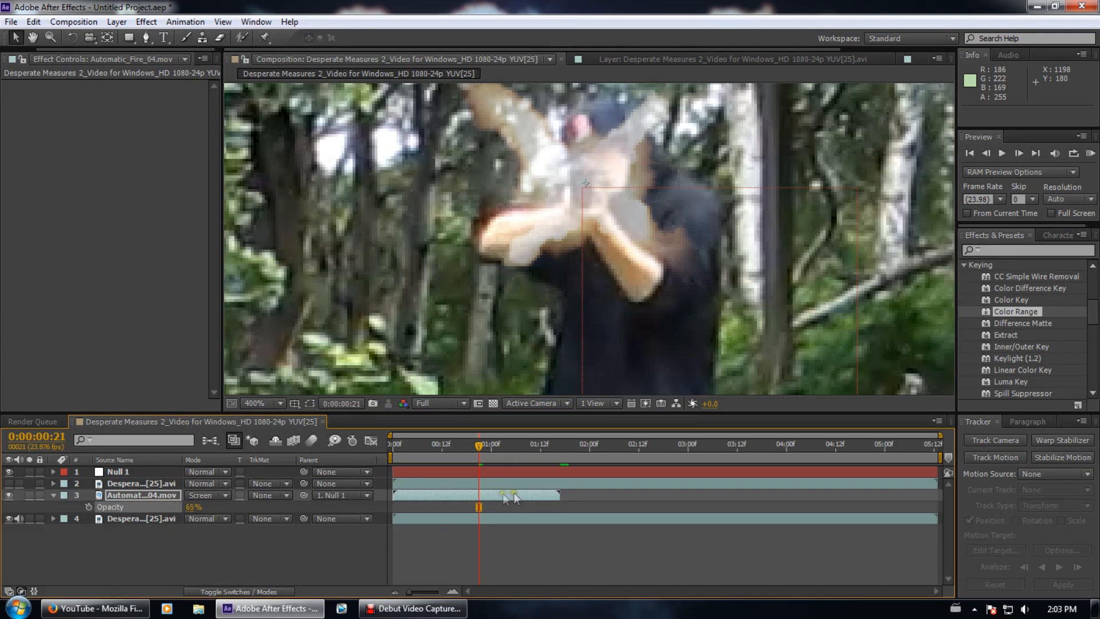
drag(476, 445, 501, 436)
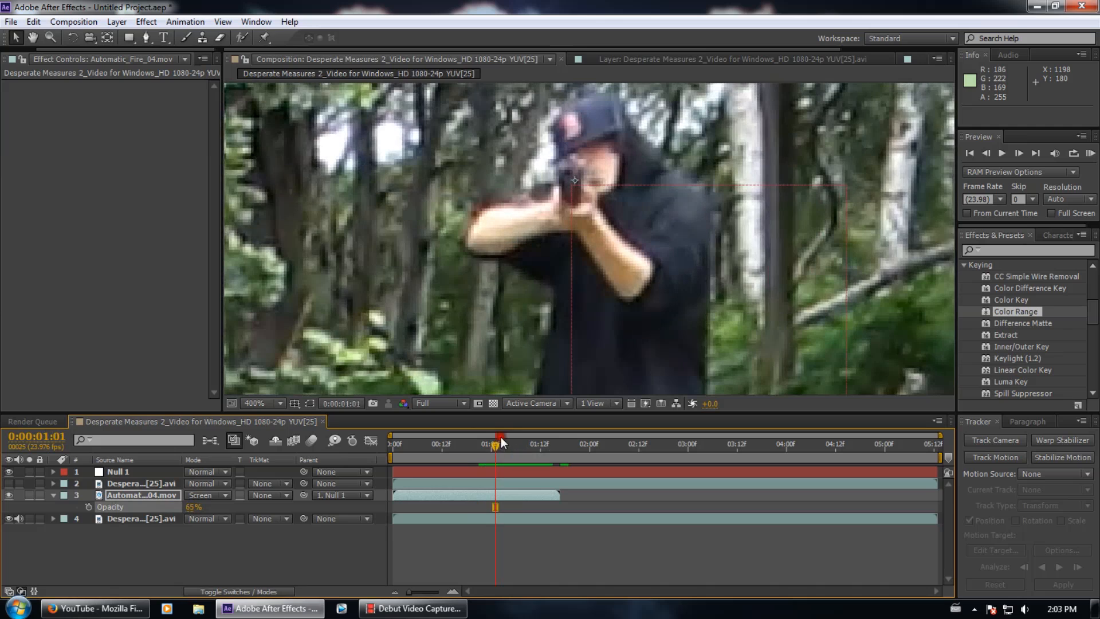
Pre-compose the Automatic_Fire_04.mov layer as Automatic_Fire_04.mov Comp 1, leaving all attributes in the main composition
click(145, 497)
click(117, 22)
click(150, 525)
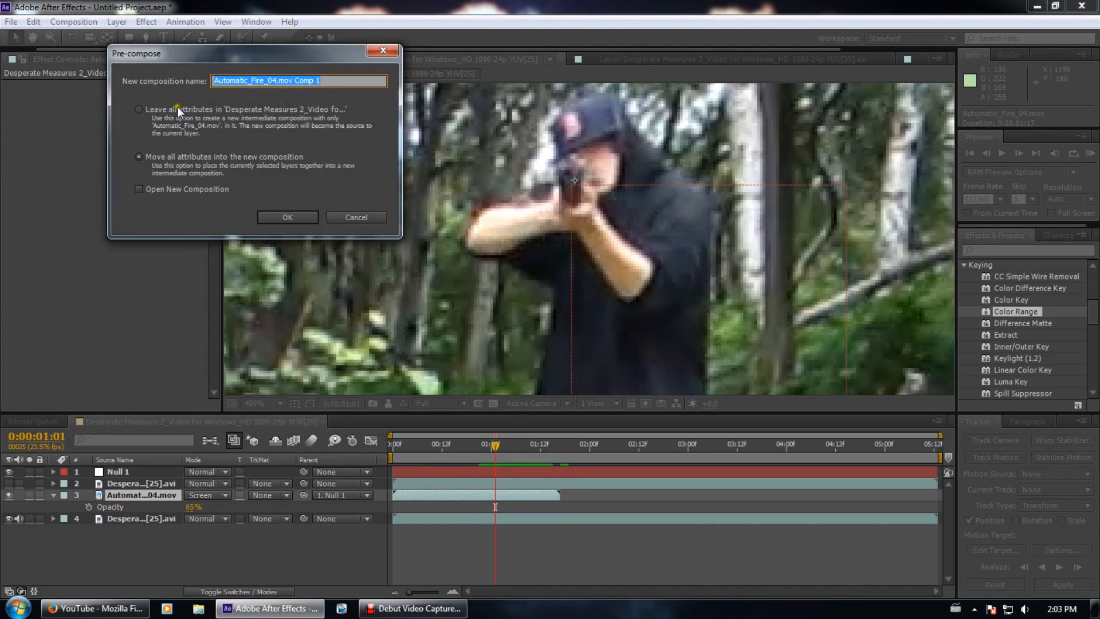
click(178, 106)
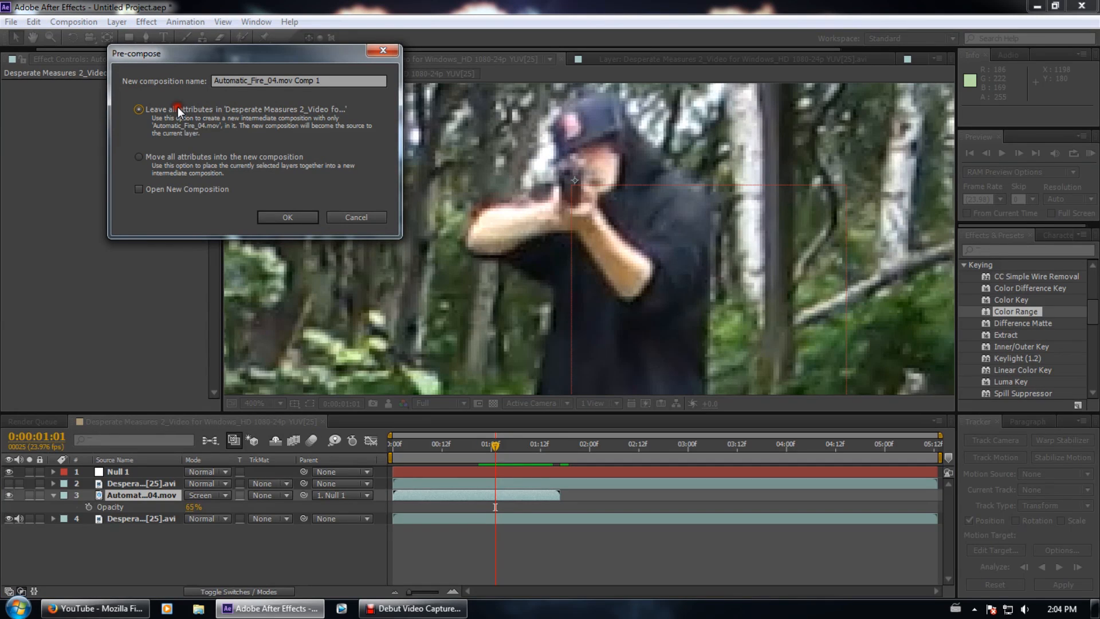
click(276, 218)
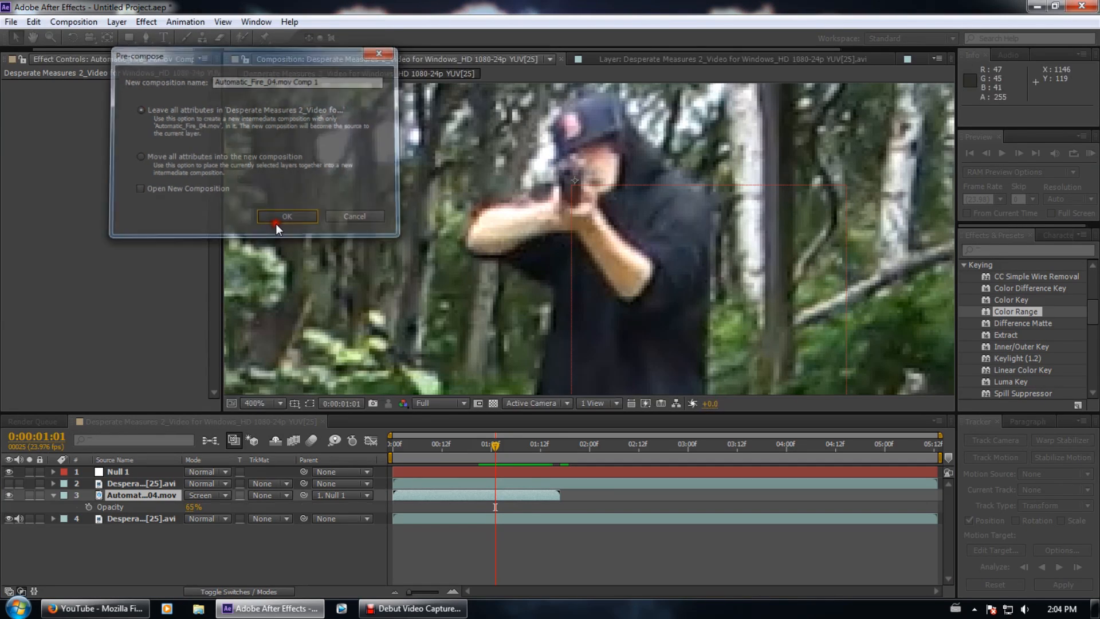
Open the flash pre-composition, set its duration to 0:00:05:00 and show its whole length in the timeline
double_click(132, 493)
right_click(348, 420)
click(391, 212)
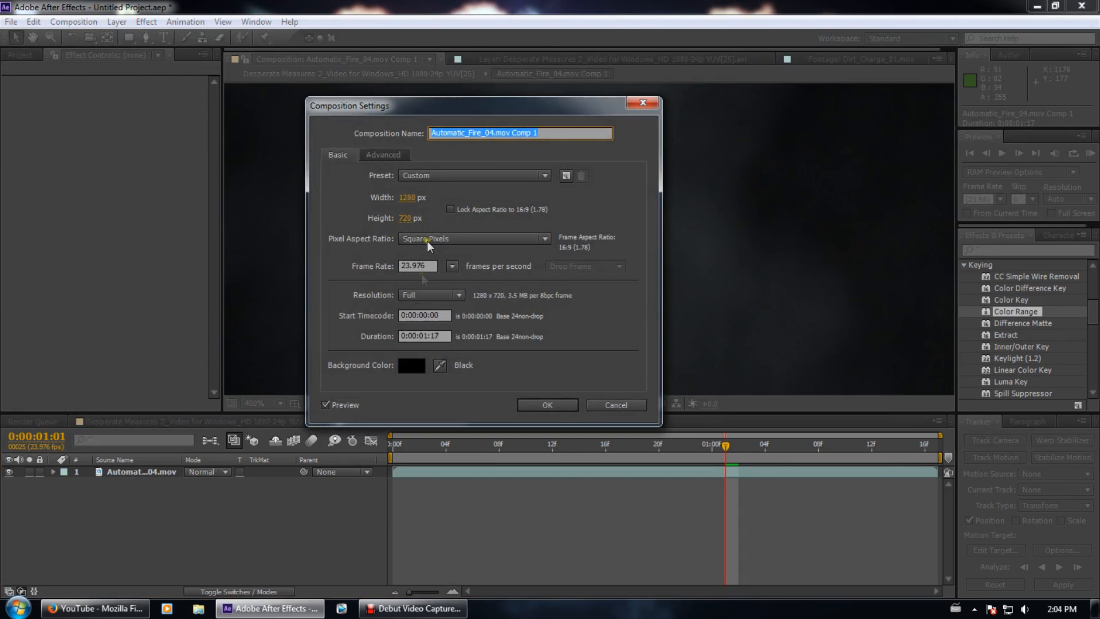
drag(423, 336, 428, 336)
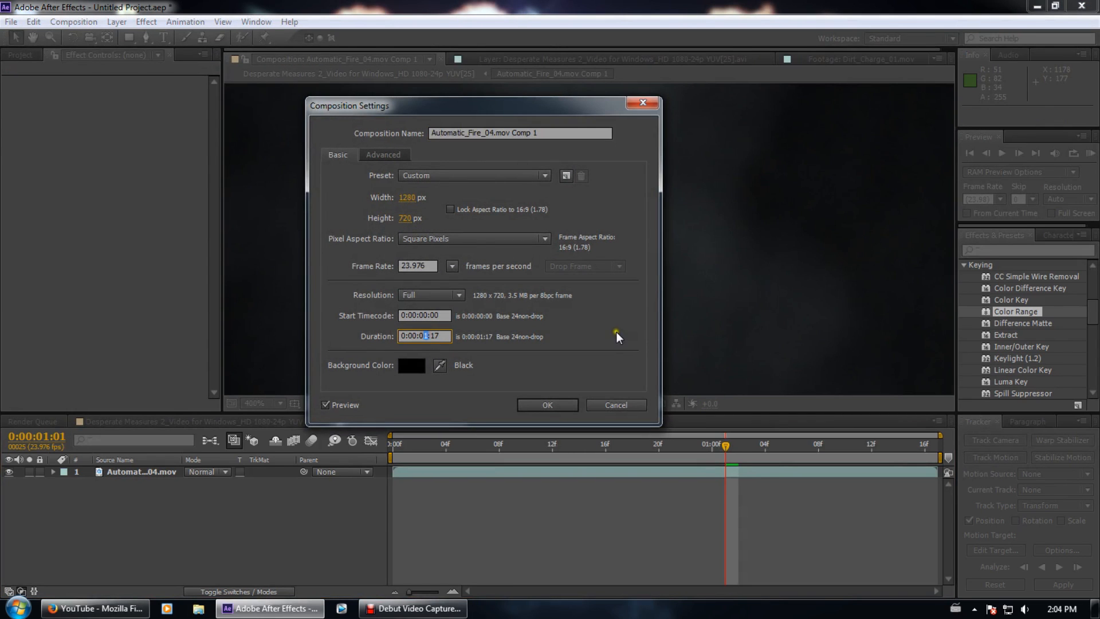
text(5)
click(431, 332)
text(00)
click(541, 404)
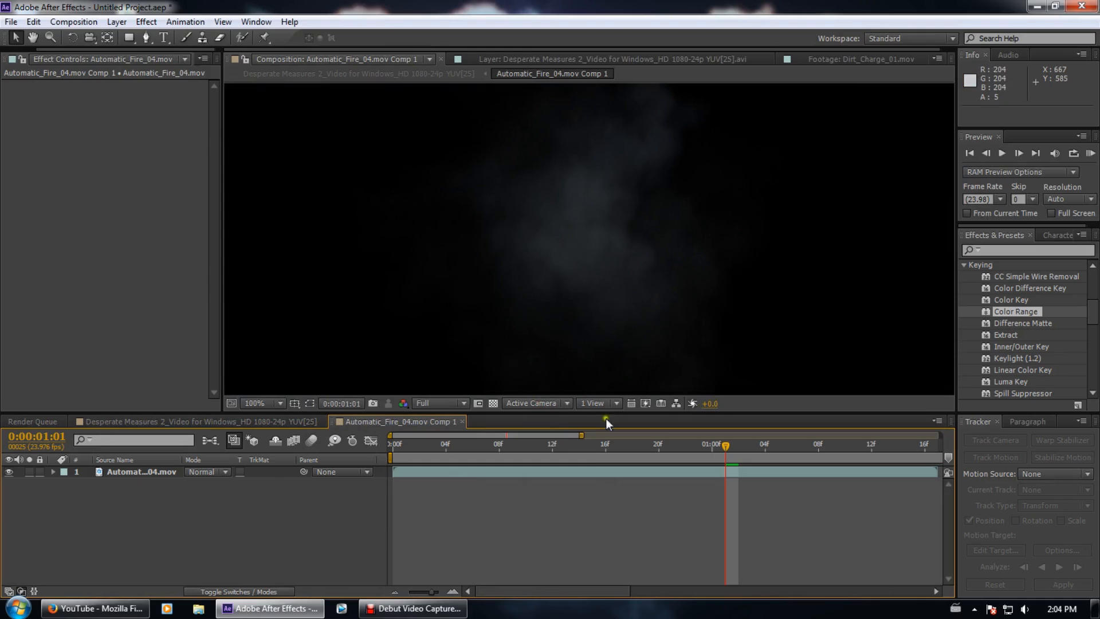
drag(581, 436, 941, 437)
Find the needed flash length at 0:00:04:06 in the main composition and set the pre-composition's duration to 0:00:04:06
click(294, 421)
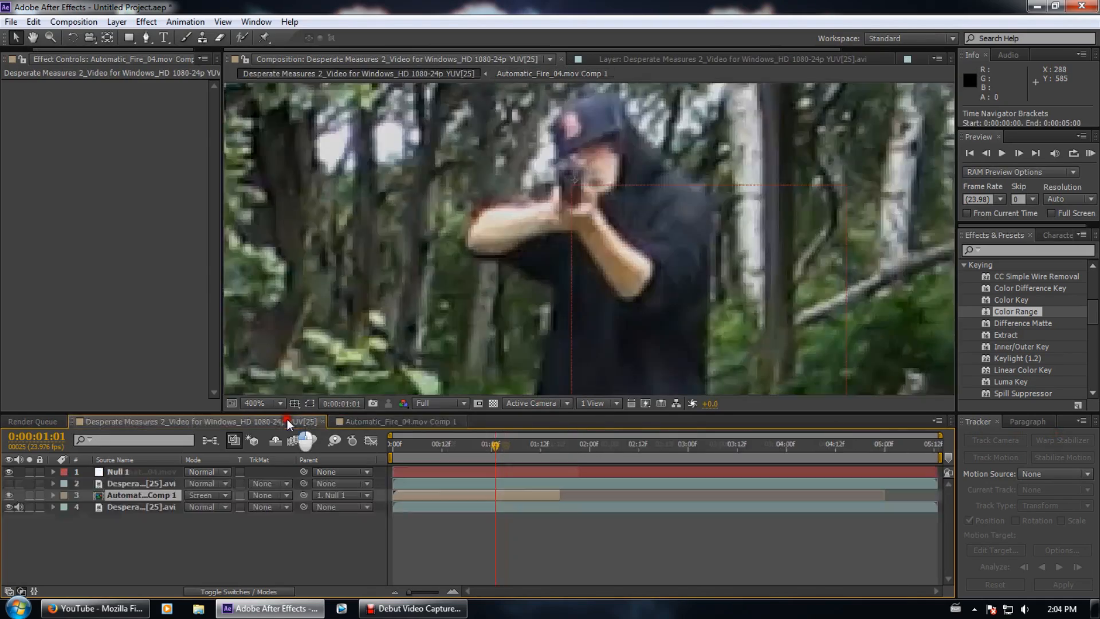
drag(494, 445, 809, 427)
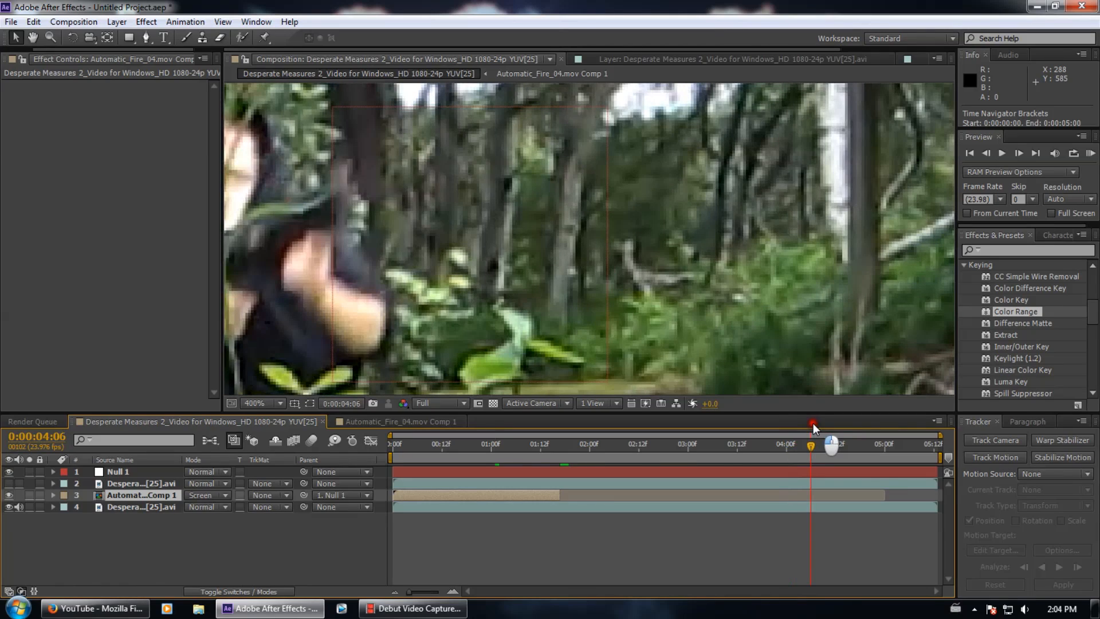
click(369, 422)
right_click(369, 426)
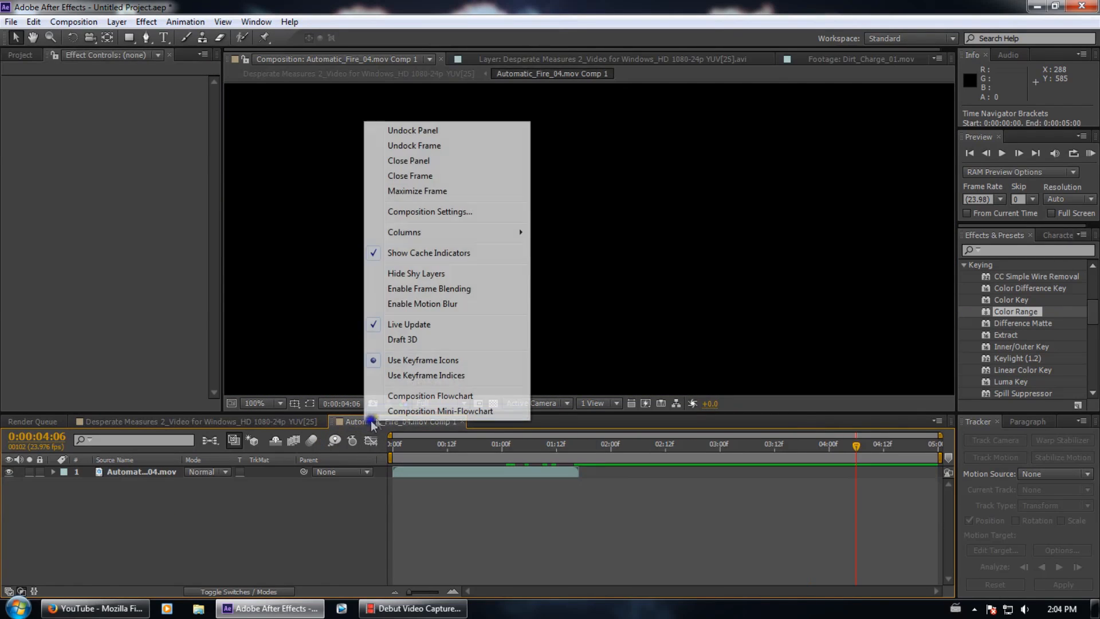
click(399, 213)
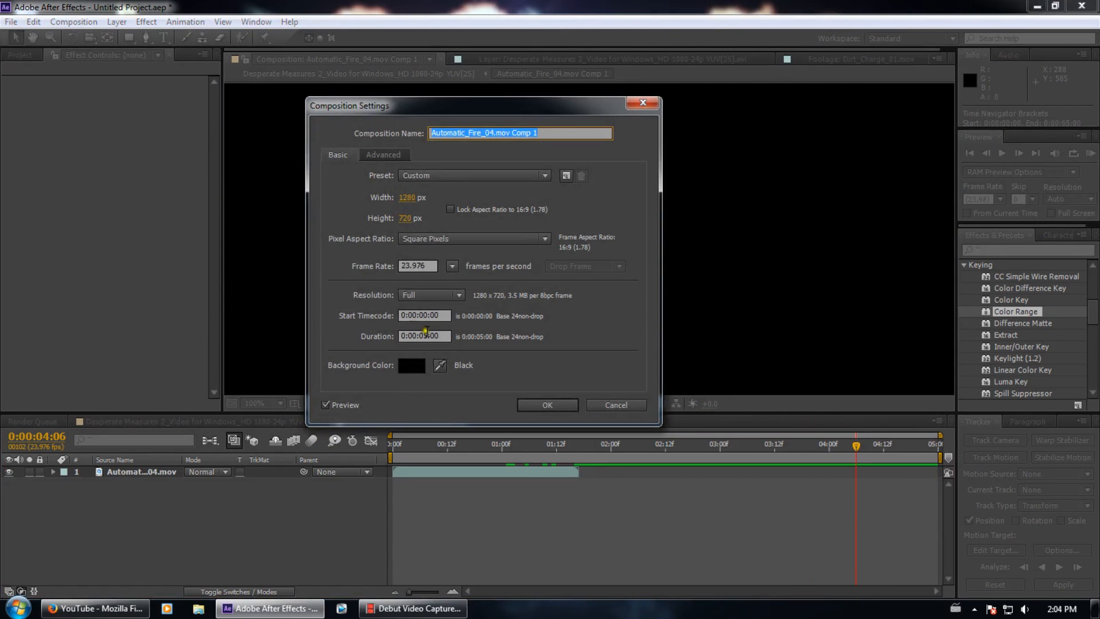
click(424, 335)
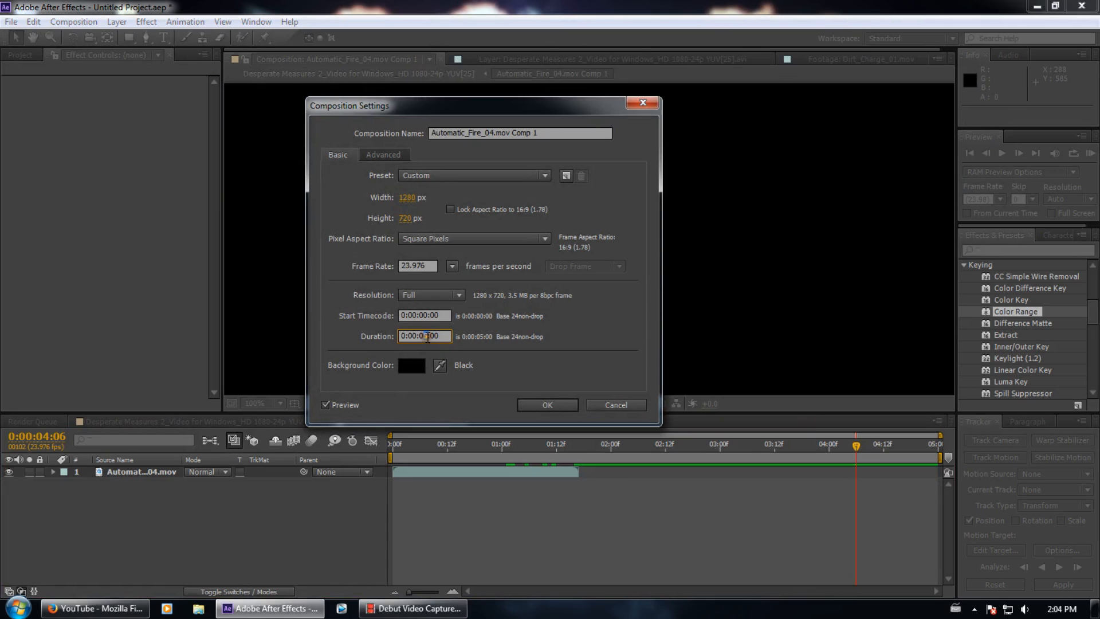
mouse_move(436, 337)
mouse_down()
mouse_move(458, 350)
mouse_move(446, 337)
mouse_up()
click(566, 405)
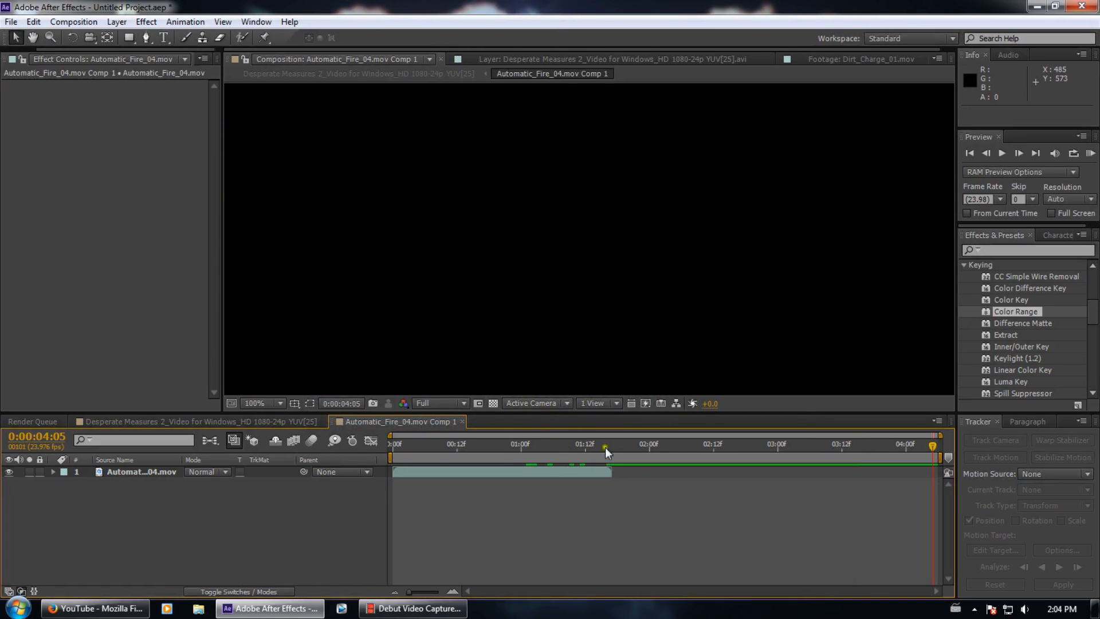
Duplicate the Automatic_Fire_04.mov layer twice inside the pre-composition
click(422, 474)
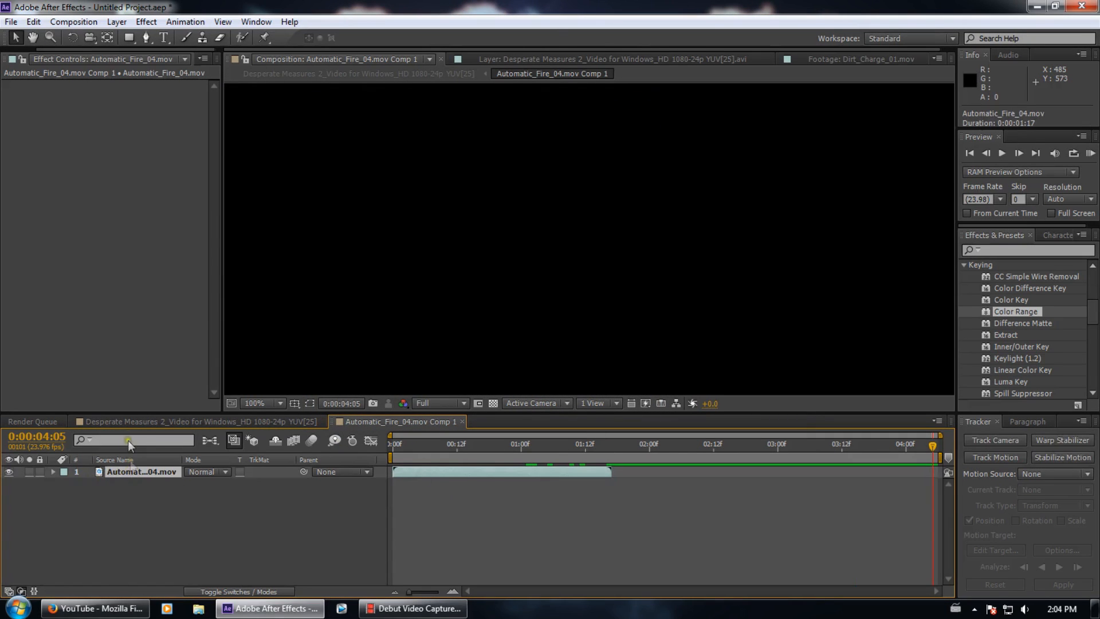
key(ctrl+d)
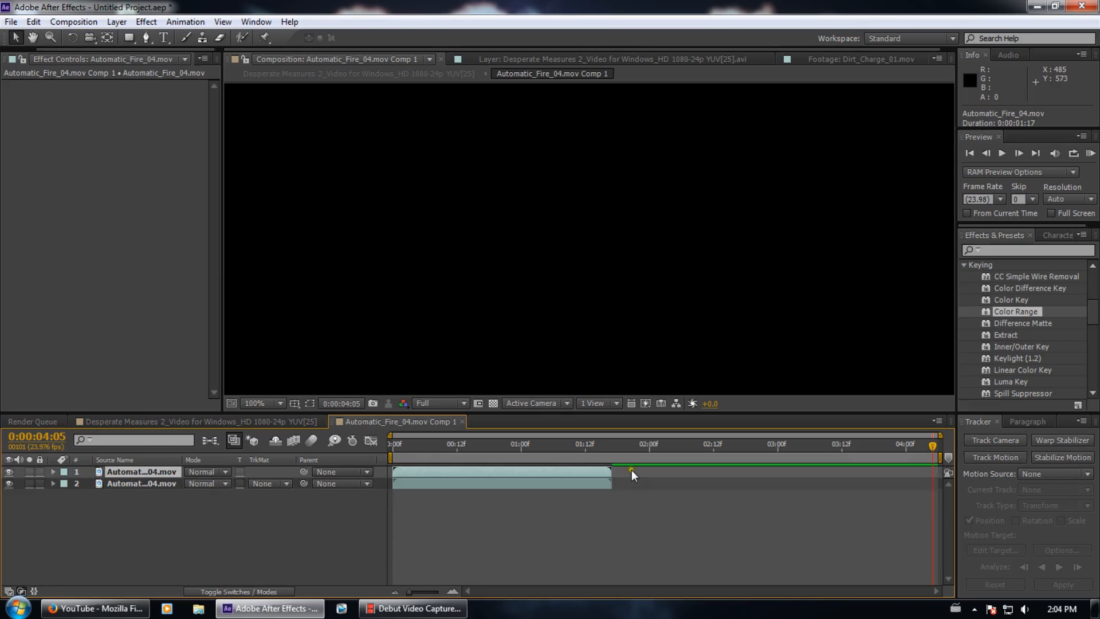
key(ctrl+d)
Scrub through the first burst and shift the second flash layer to start at 0:00:01:00, where the shots have ended
click(391, 446)
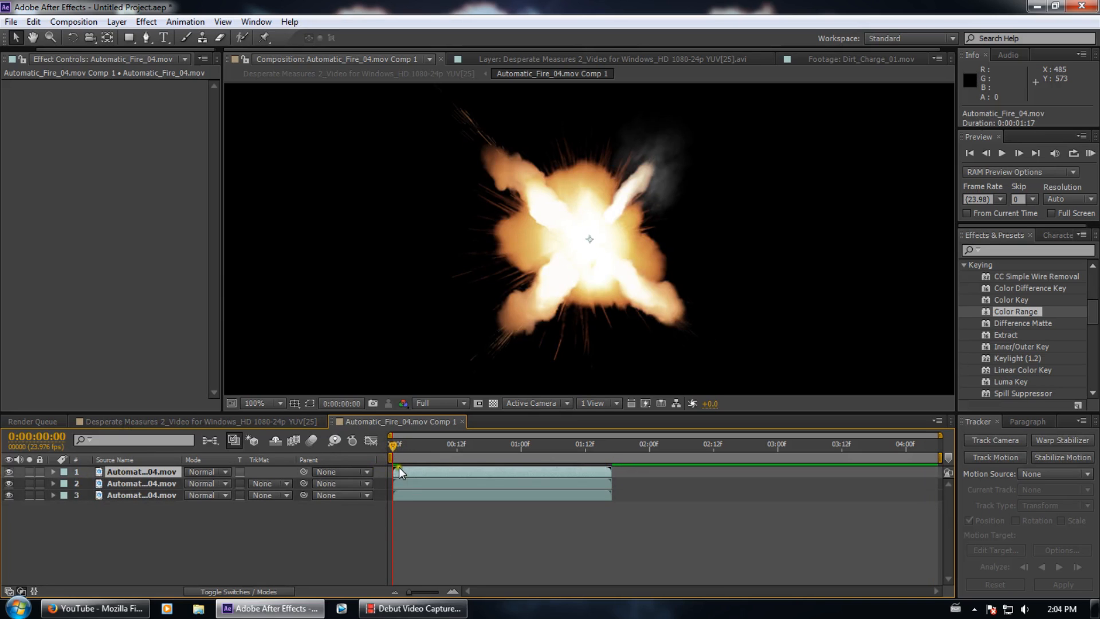
key(Page_Down)
key(Page_Down)
key(Page_Down)
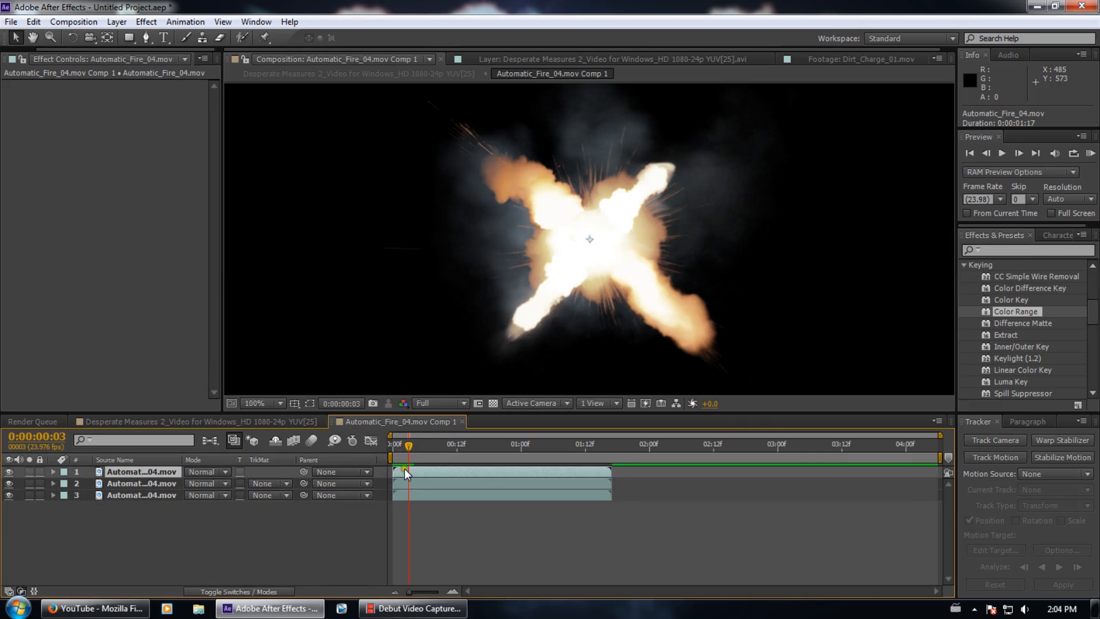
drag(408, 446, 510, 445)
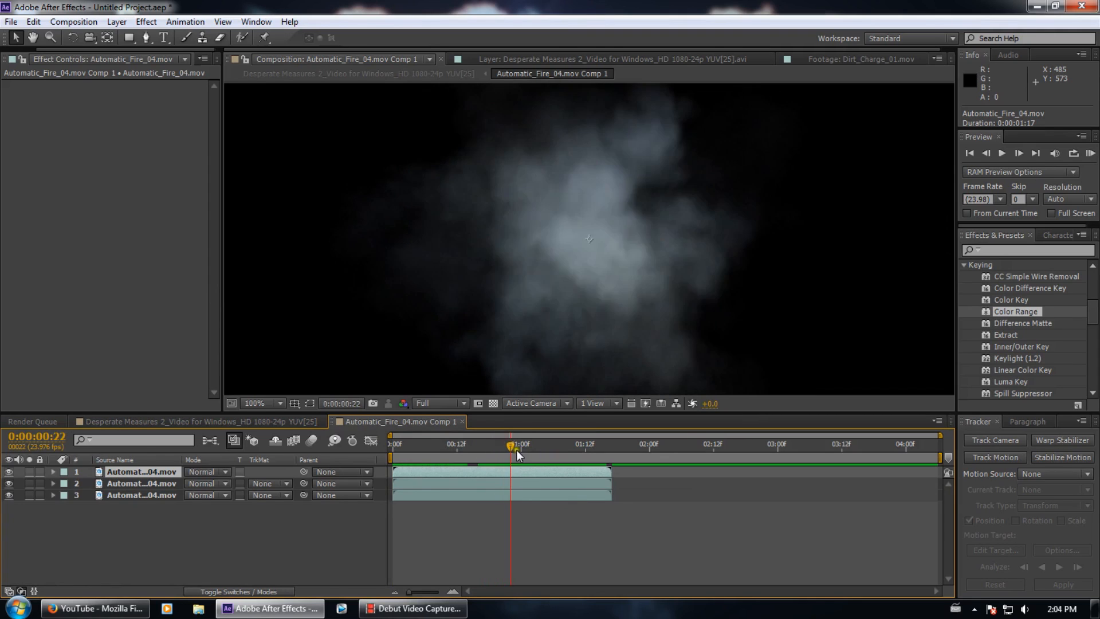
click(520, 456)
click(533, 471)
drag(501, 485, 654, 445)
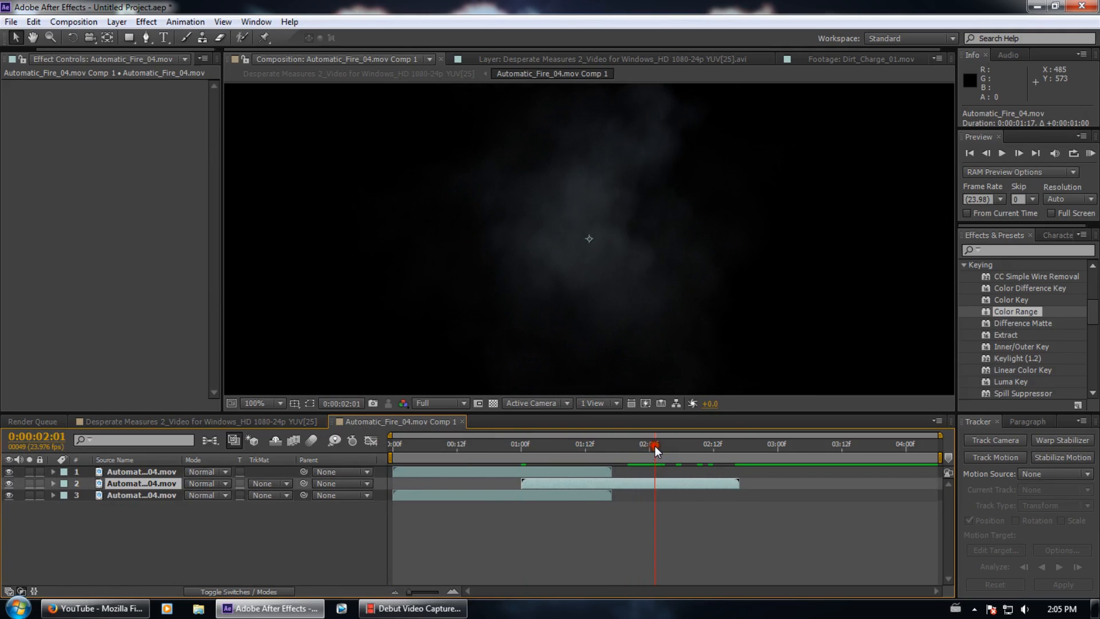
Step through the frames around the second burst's end and shift the third flash layer to start at 0:00:02:00
key(Page_Down)
key(Page_Down)
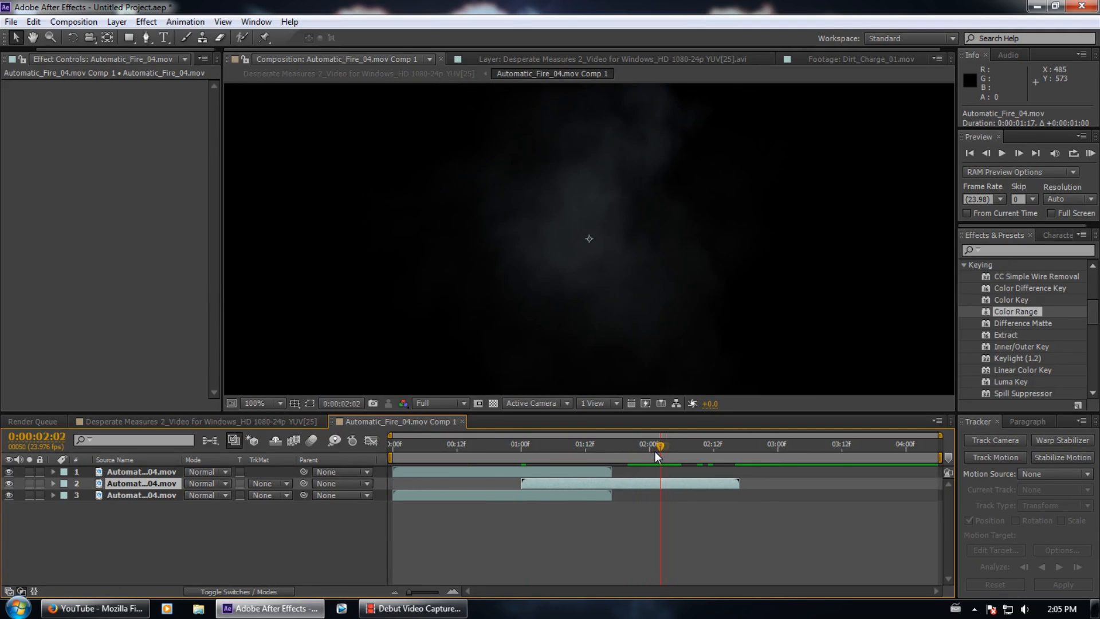
key(Page_Up)
key(Page_Up)
key(Page_Up)
key(Page_Up)
key(Page_Up)
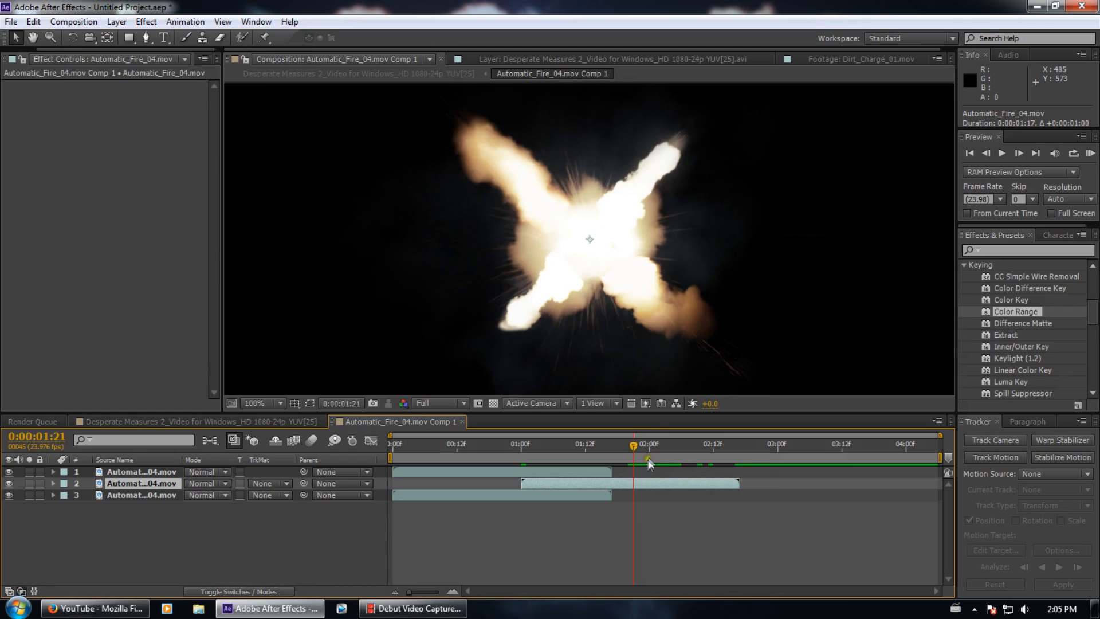
key(Page_Down)
key(Page_Down)
key(Page_Down)
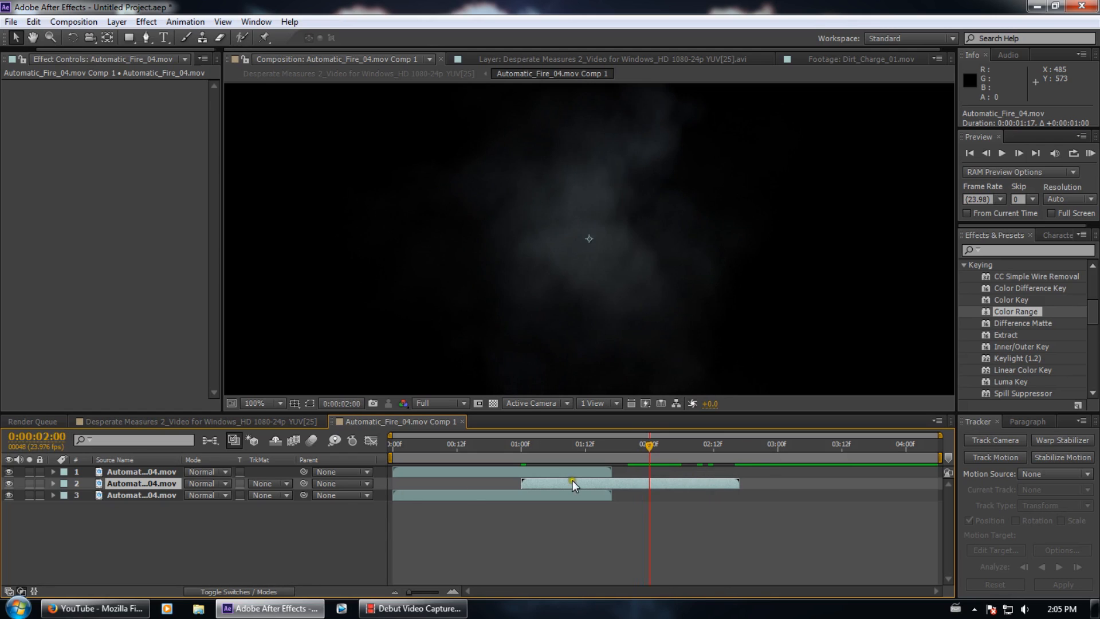
drag(426, 495, 681, 491)
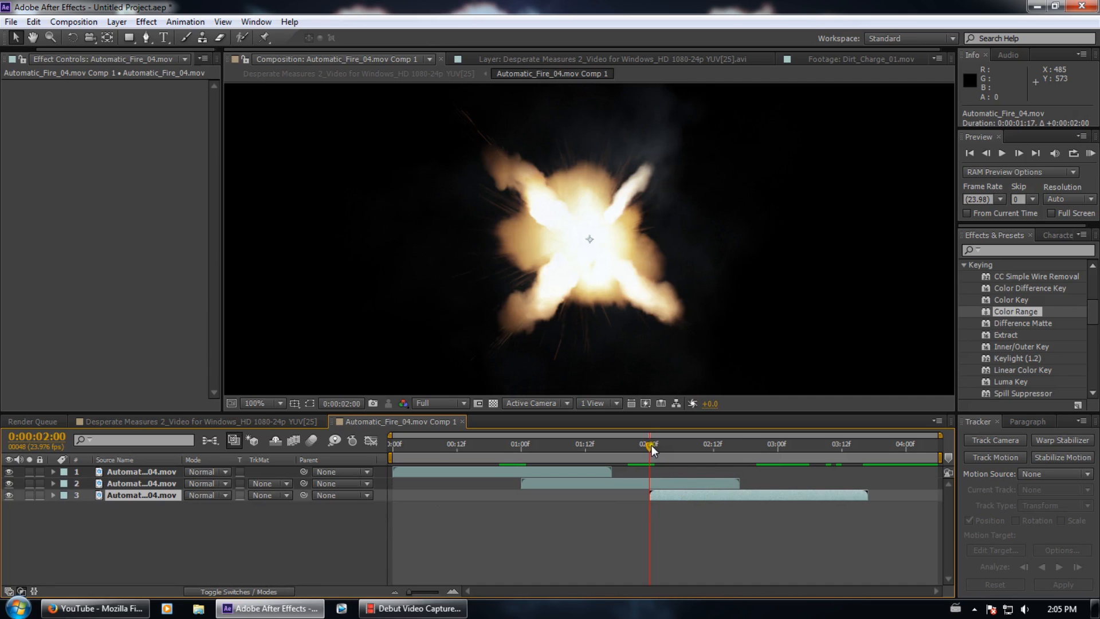
Find the end of the third burst, duplicate the third flash layer and shift the copy to start at 0:00:03:00
drag(648, 446, 758, 449)
key(Page_Down)
key(Page_Down)
key(Page_Down)
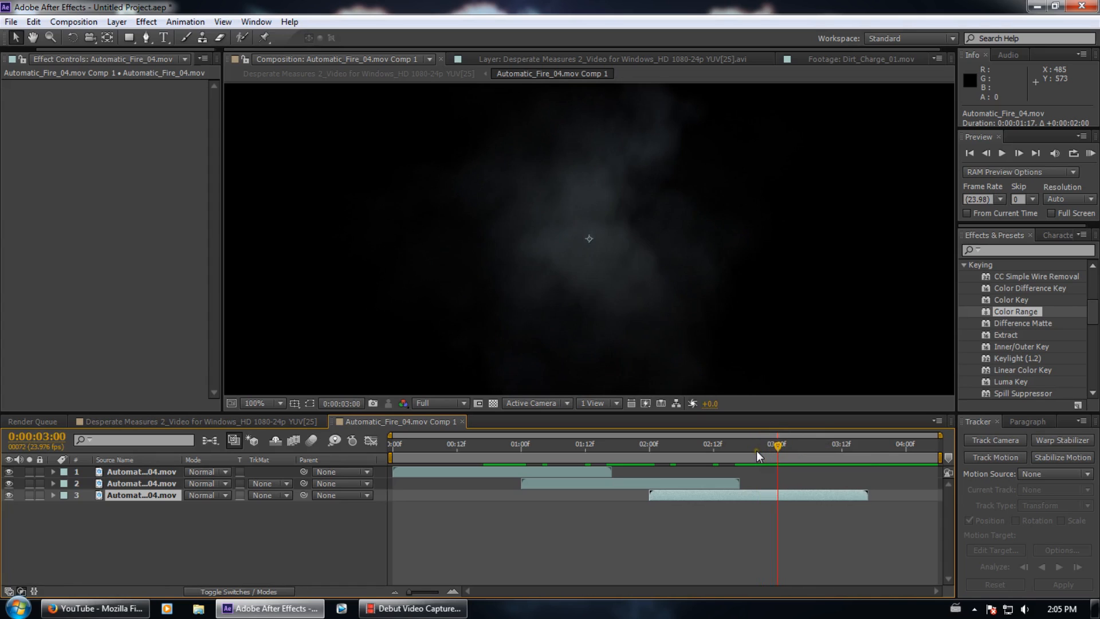
key(ctrl+d)
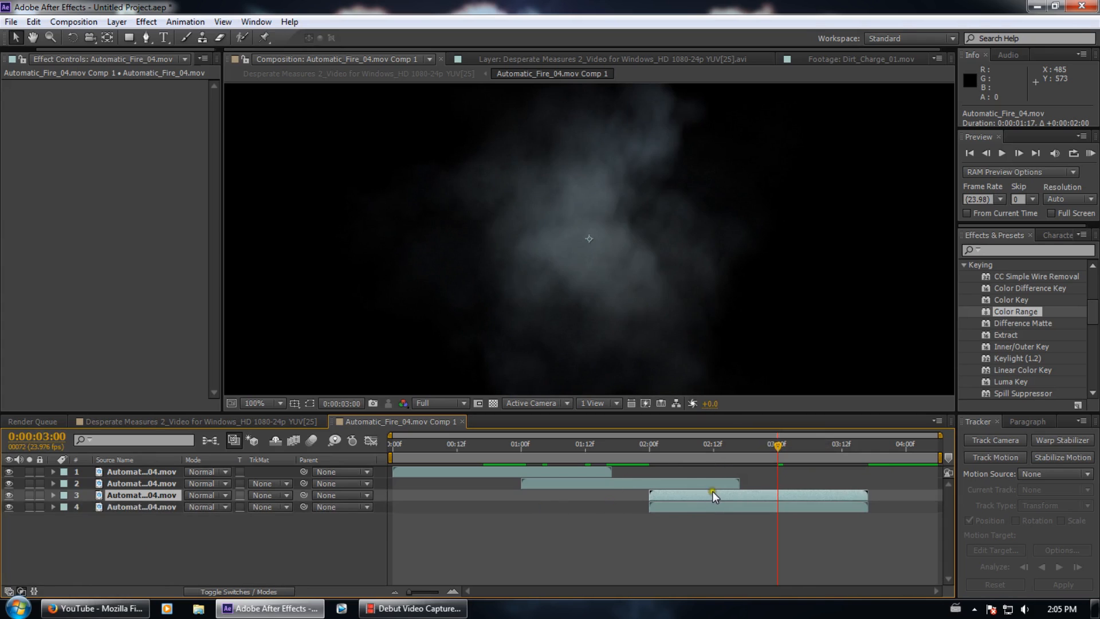
drag(700, 509, 829, 502)
Check the fourth burst's end and extend the pre-composition's duration to 0:00:05:06
drag(783, 451, 937, 445)
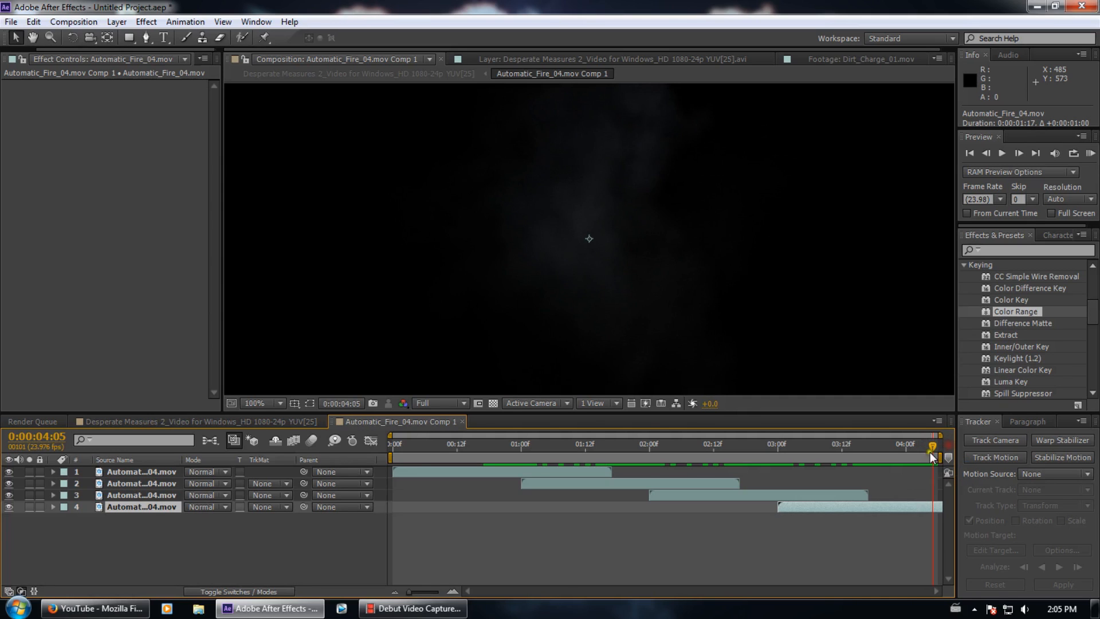
right_click(418, 435)
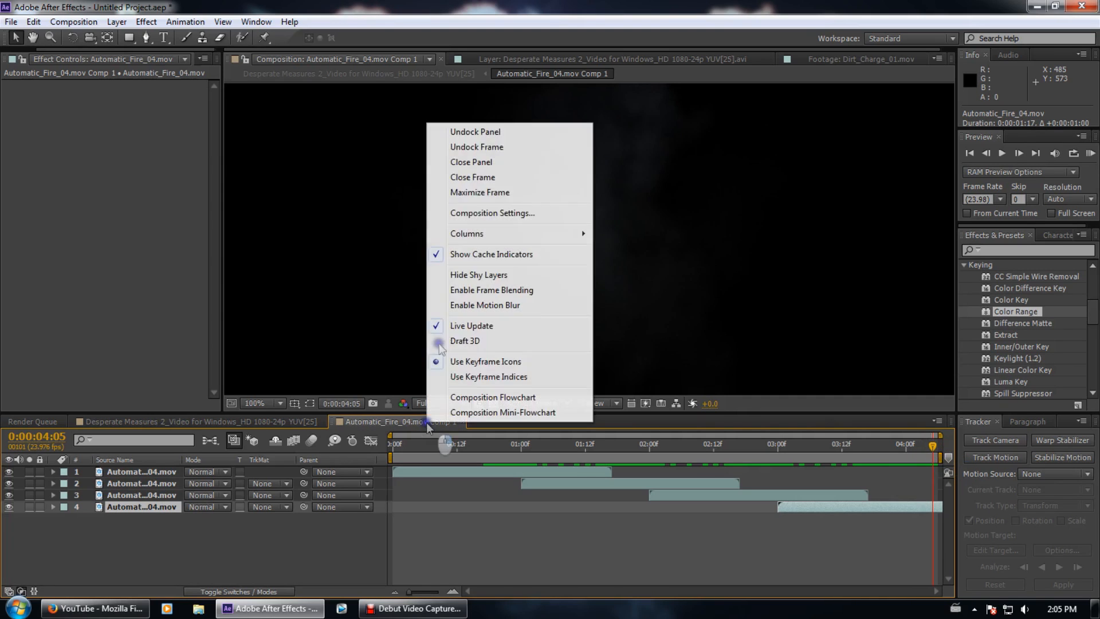
click(453, 213)
click(429, 334)
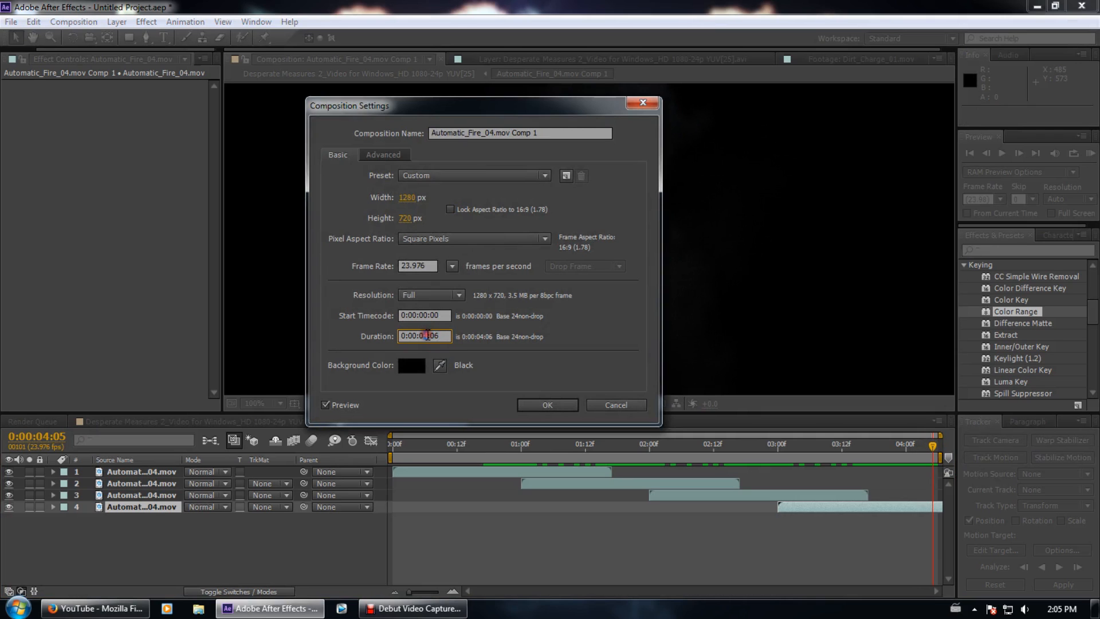
click(547, 405)
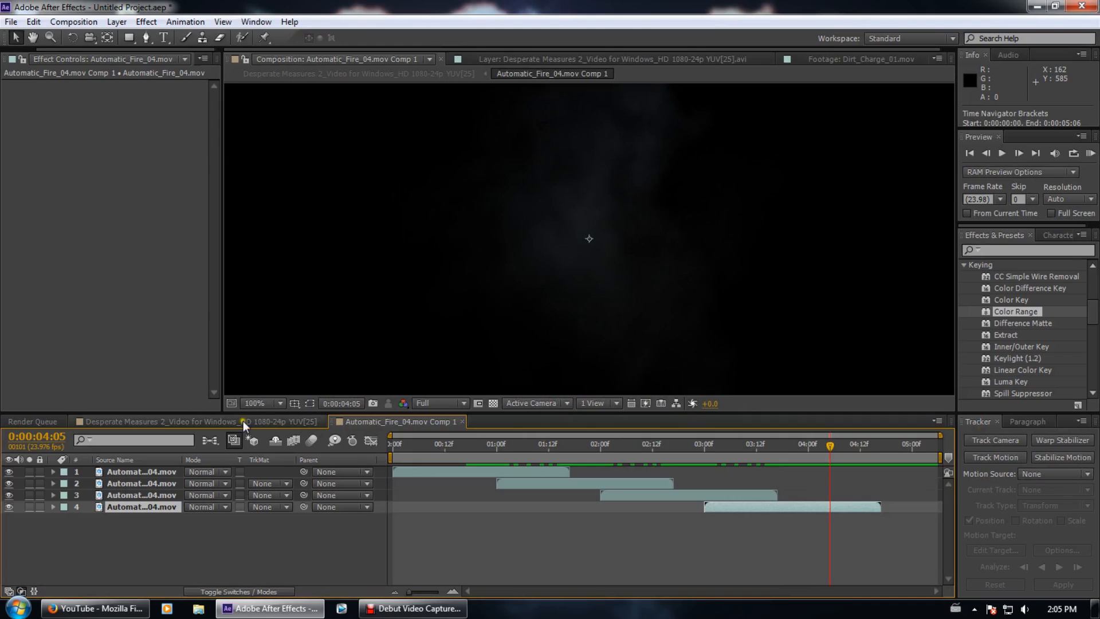
In the main composition, extend the flash pre-composition layer to its full 0:00:05:06 length and scrub through the shot
click(276, 421)
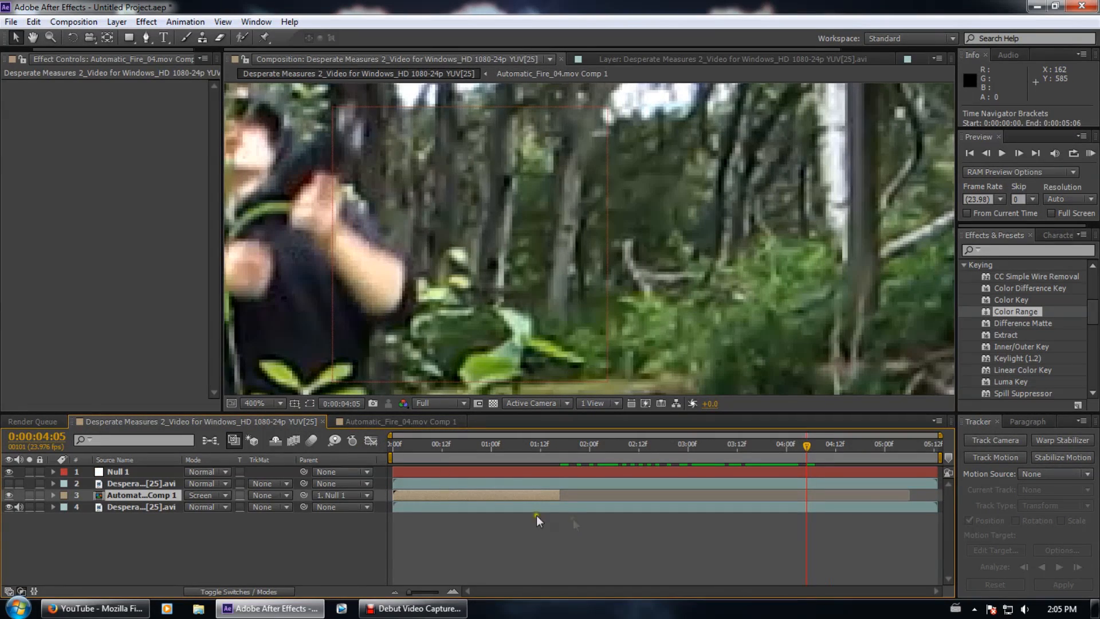
drag(560, 496, 907, 495)
drag(700, 459, 680, 450)
scroll(534, 267, down, 4)
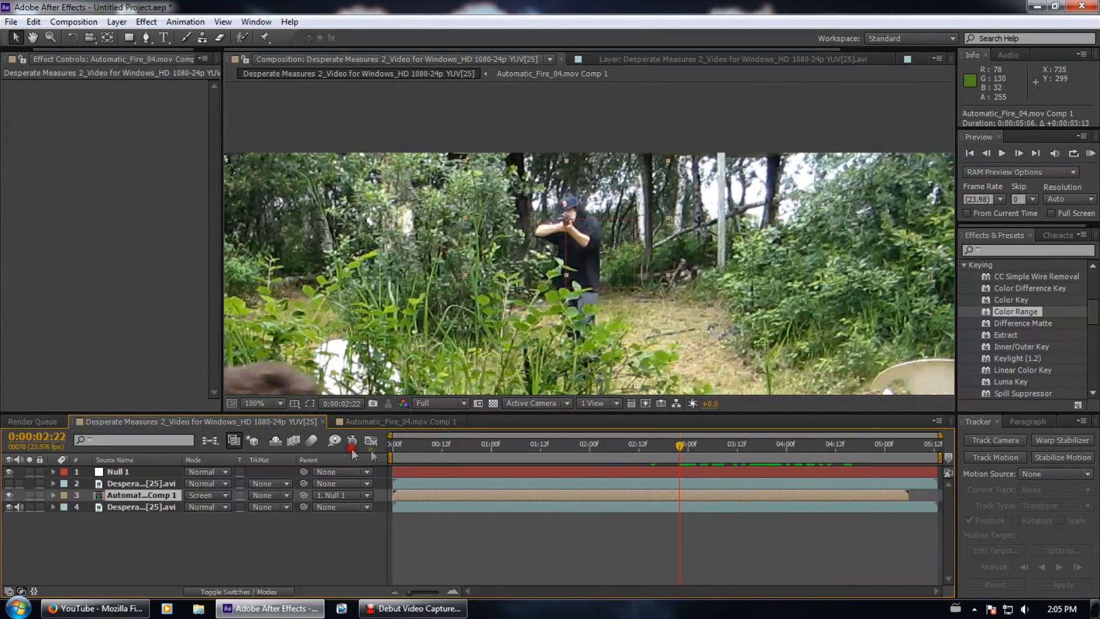
drag(394, 444, 470, 444)
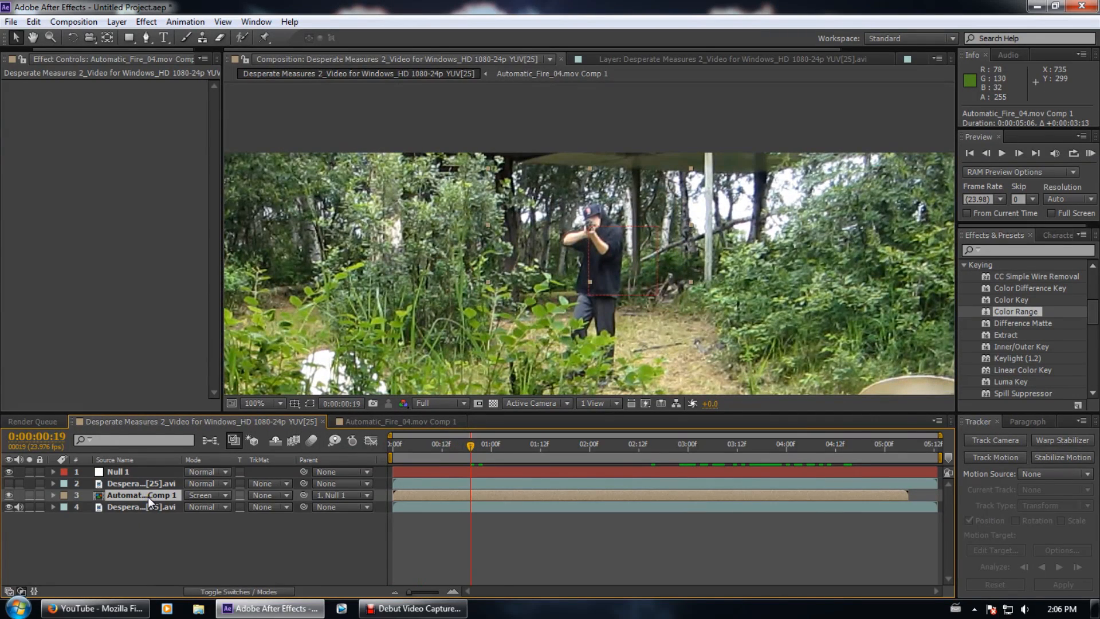
Reveal the flash layer's opacity and go to the flash frame at 0:00:01:12 for a closer view
key(t)
drag(192, 505, 212, 504)
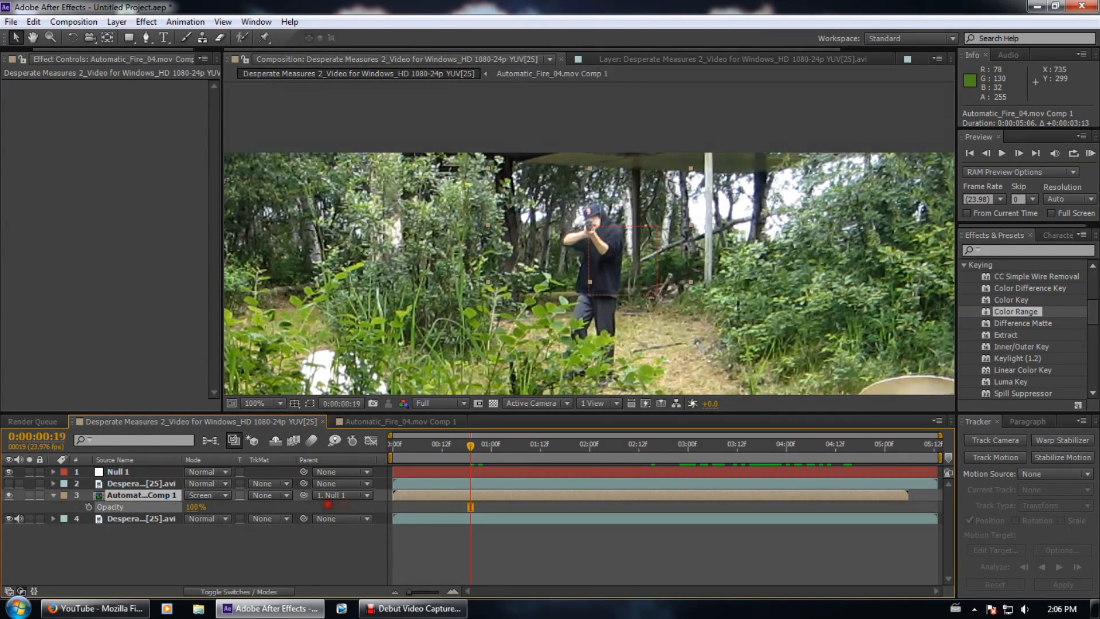
drag(470, 445, 538, 446)
scroll(522, 356, up, 1)
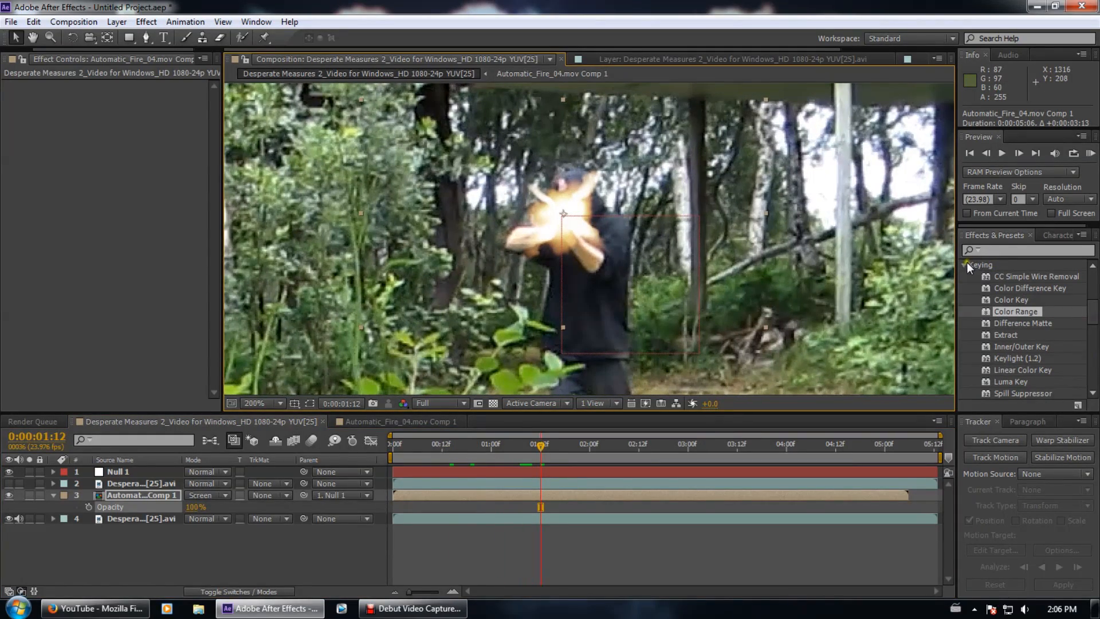
Locate the Glow effect in the Stylize category and duplicate the flash pre-composition layer
scroll(980, 275, down, 8)
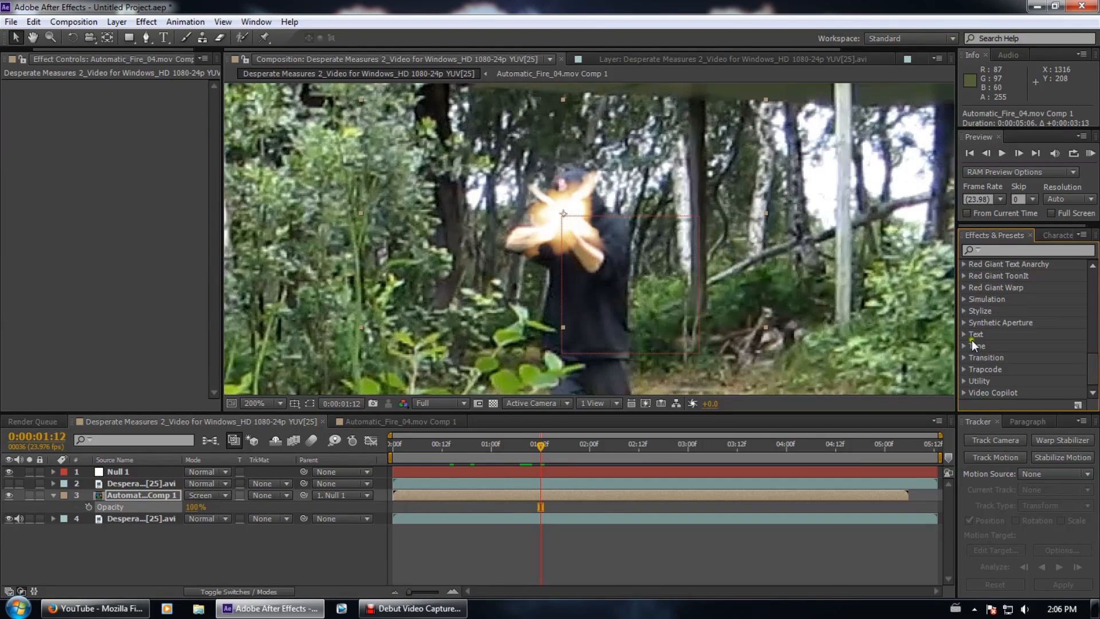
click(964, 313)
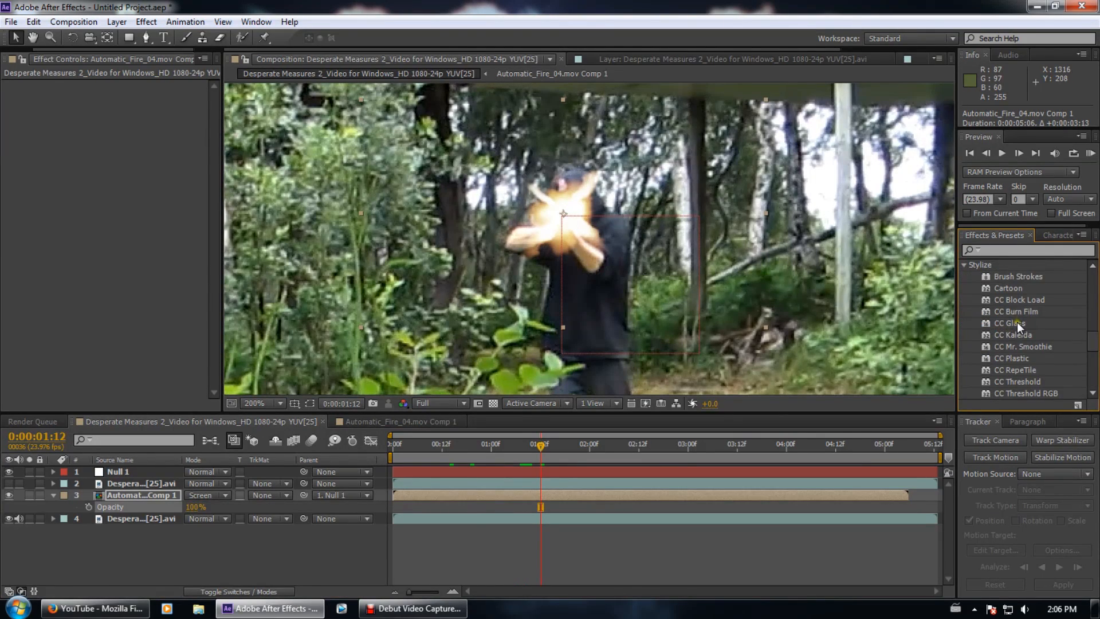
scroll(1005, 321, down, 3)
click(999, 348)
drag(999, 348, 103, 540)
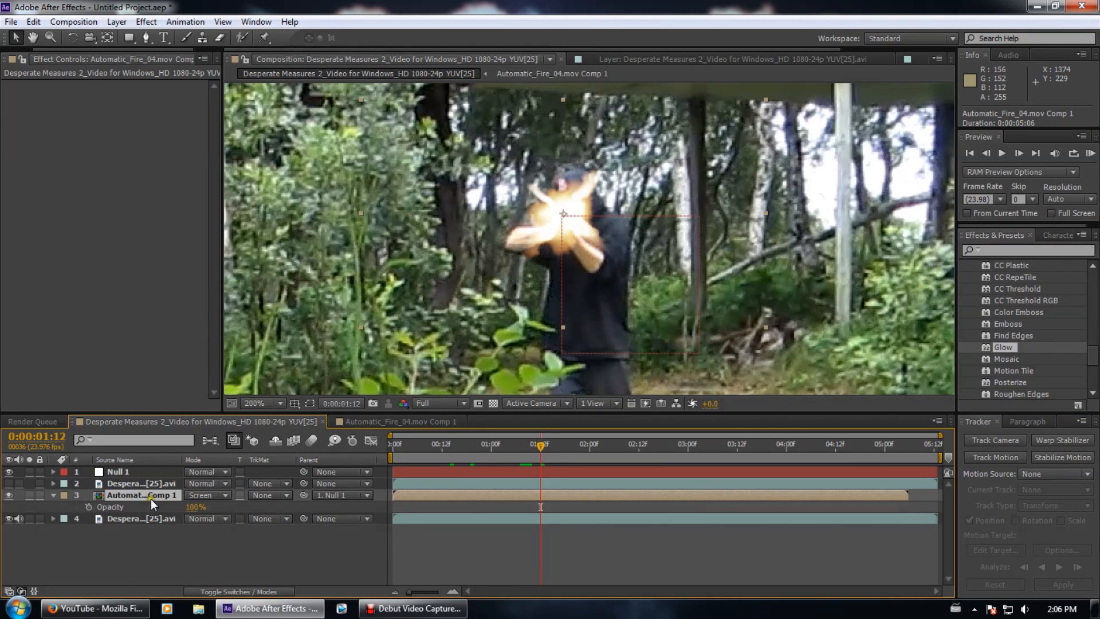
key(ctrl+d)
Apply Glow with a radius of 140 to the lower flash copy and set that layer's opacity to 40%
drag(1009, 343, 143, 503)
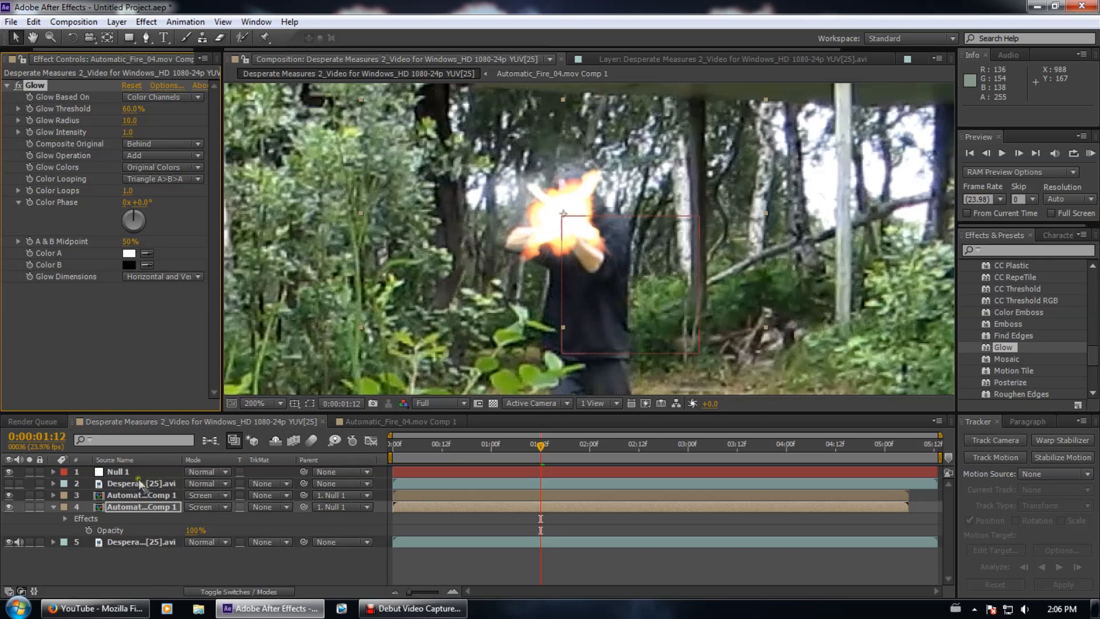
drag(127, 120, 212, 114)
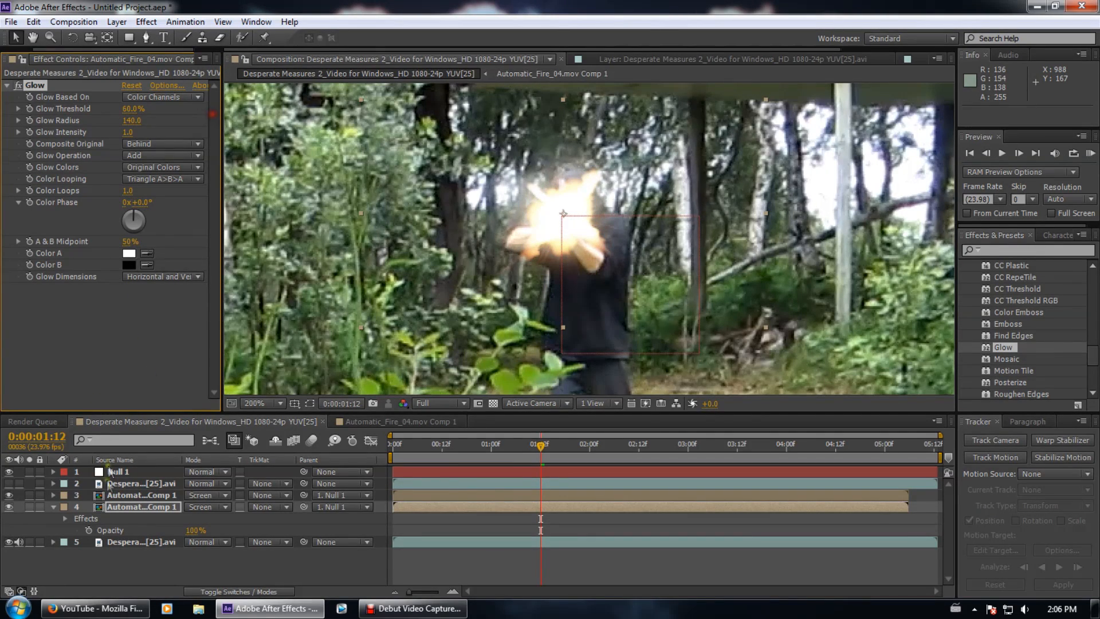
drag(195, 530, 152, 529)
Set the upper flash copy's blending mode to Add and apply Glow to it with a radius of about 125
click(213, 495)
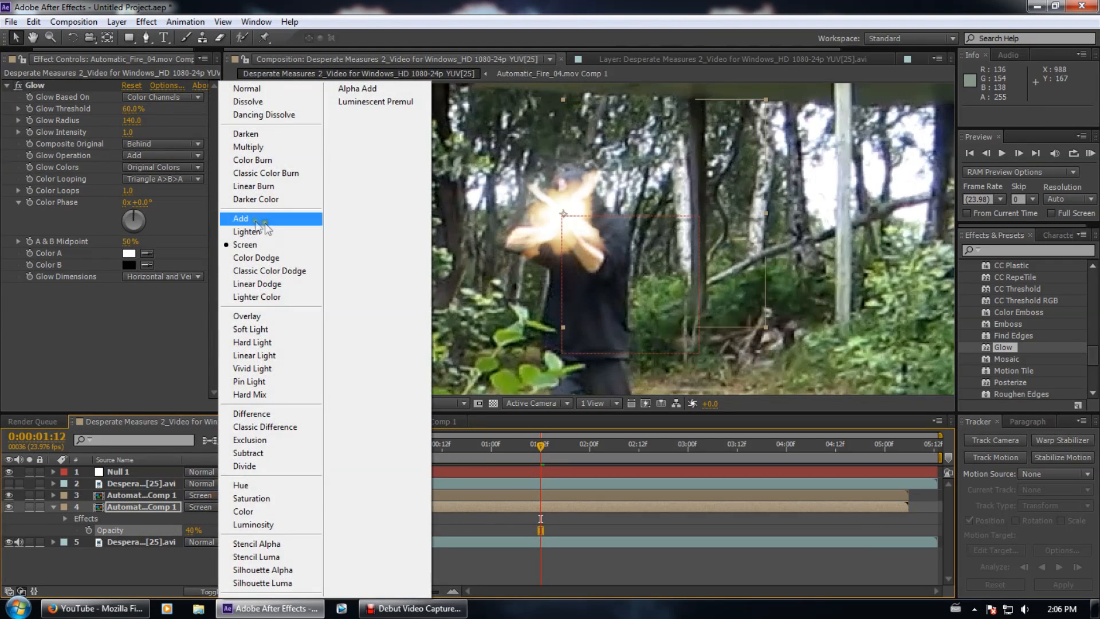
click(241, 218)
click(172, 491)
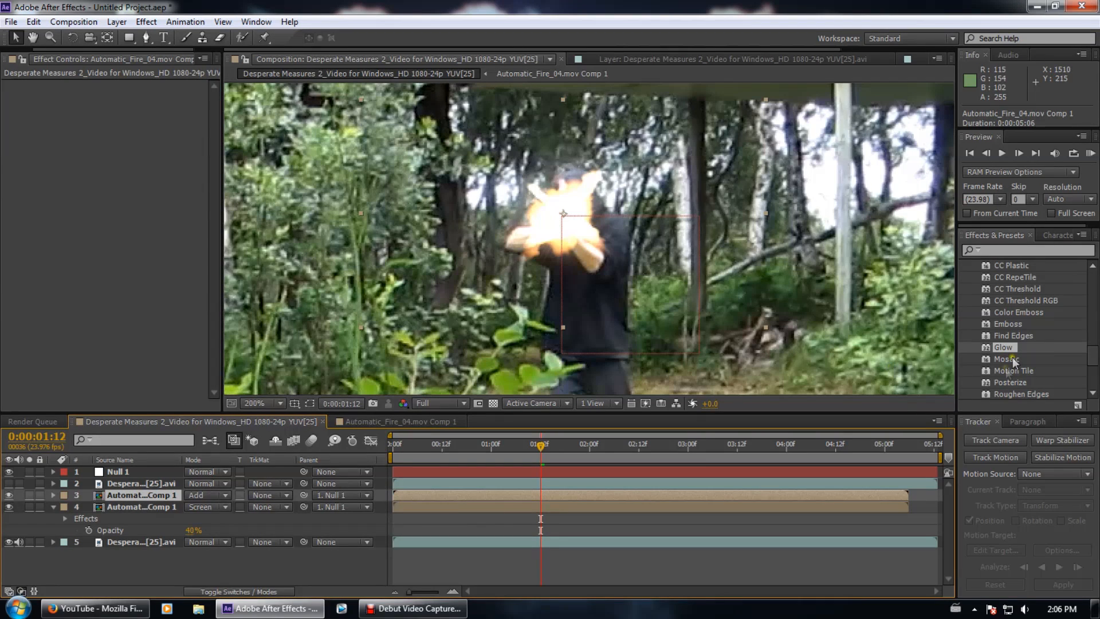
drag(1010, 347, 155, 495)
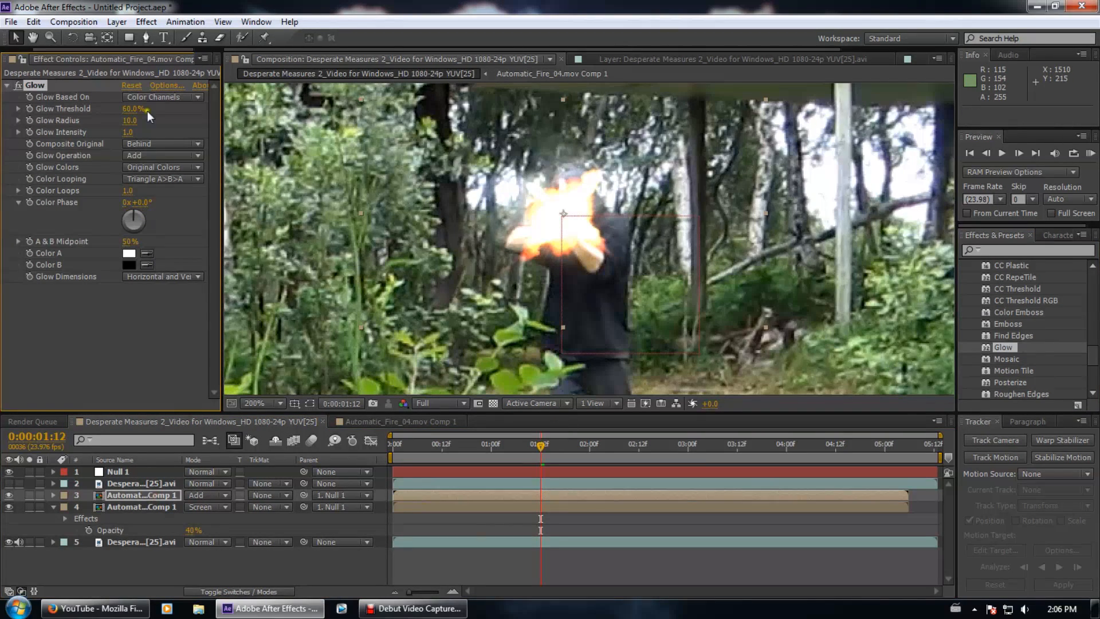
drag(130, 121, 206, 117)
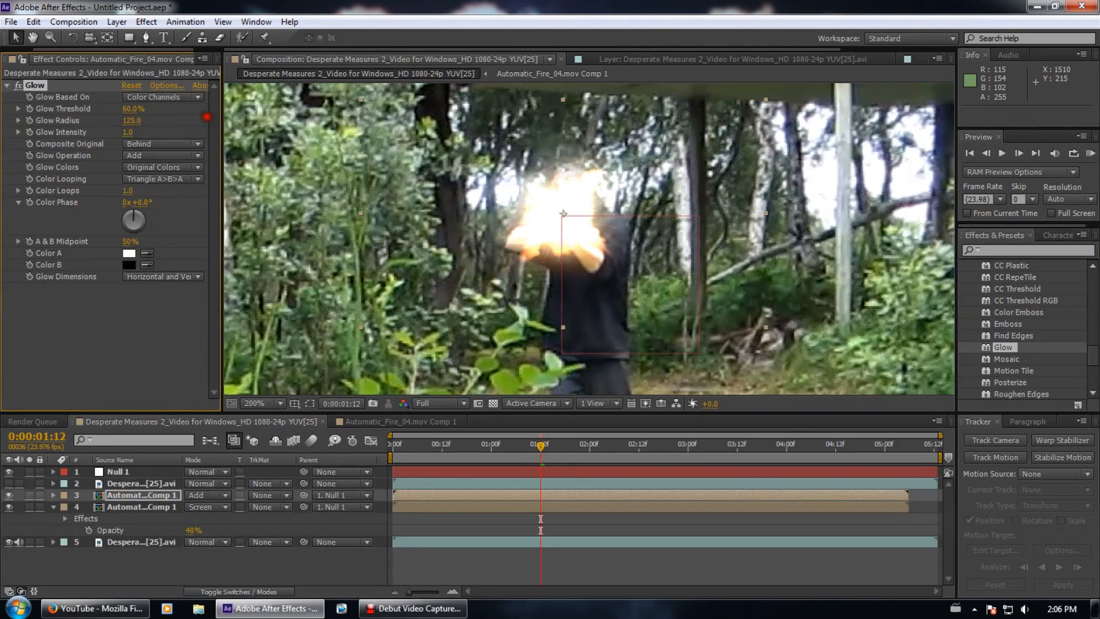
Compare the lower copy's glow off and on, and set the upper copy's Glow Radius to 98 and Glow Intensity to 0.4
click(142, 507)
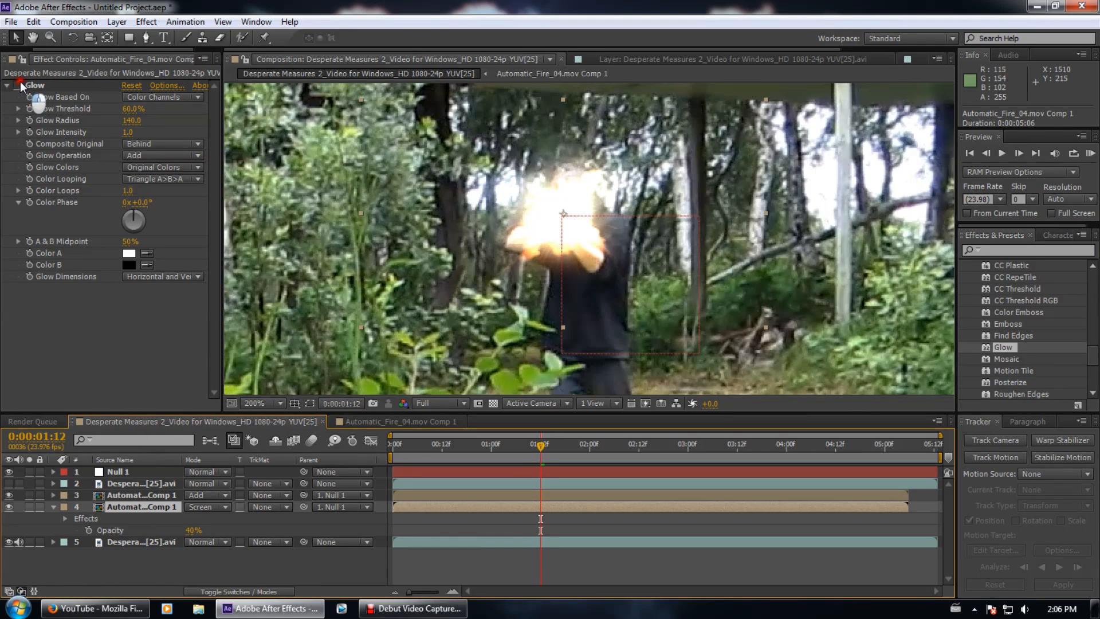
click(20, 85)
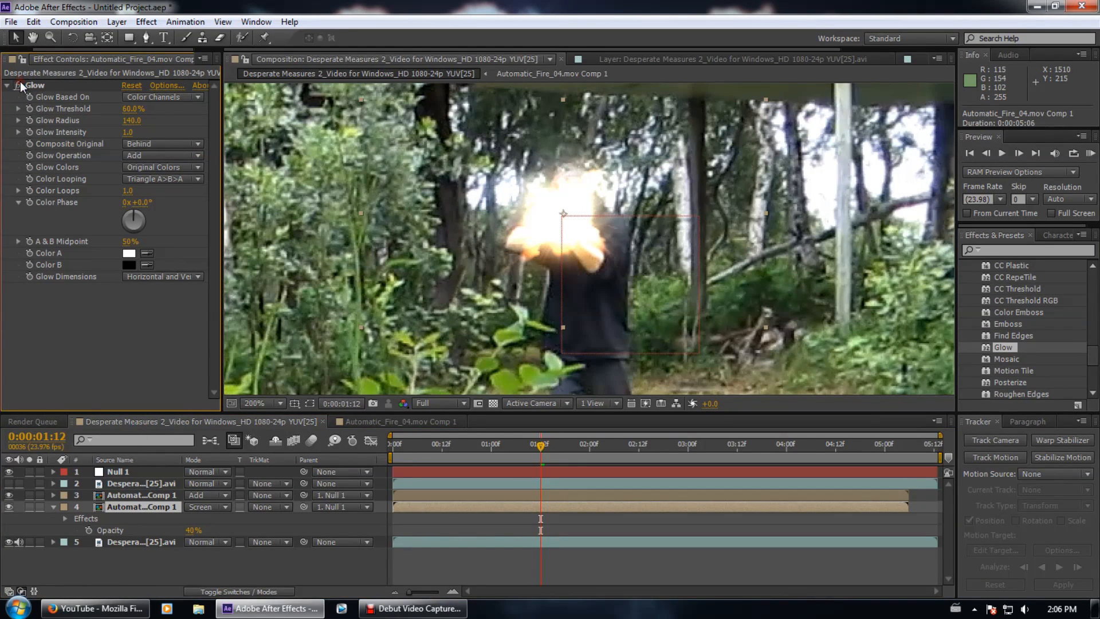
click(162, 495)
drag(133, 120, 92, 132)
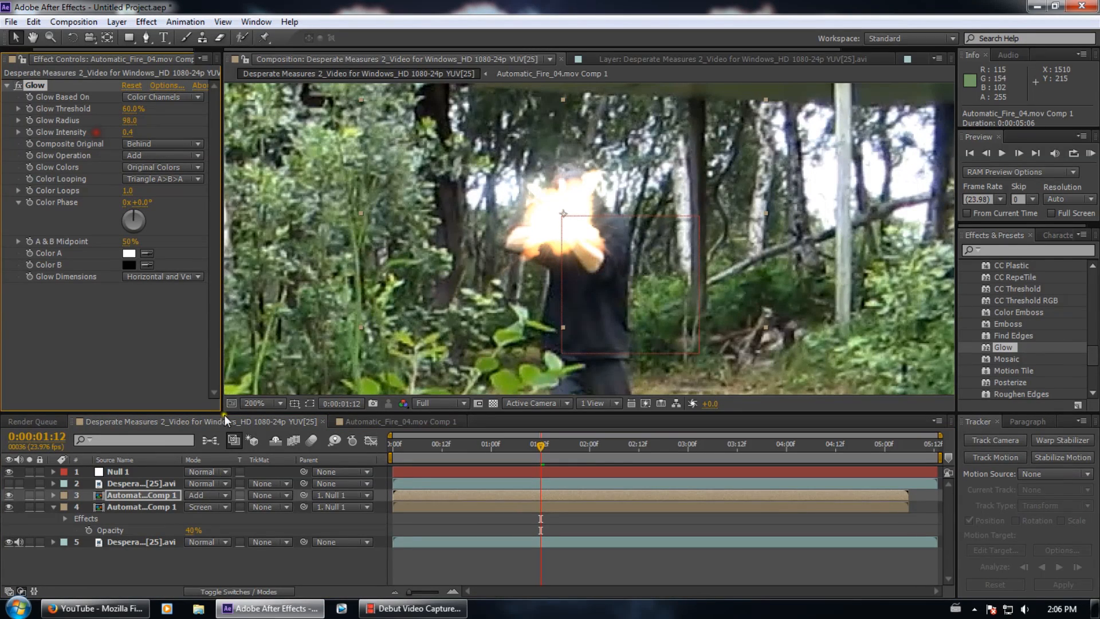
Reduce the upper flash copy's opacity to 52%
key(t)
key(g)
click(155, 502)
drag(154, 498, 167, 497)
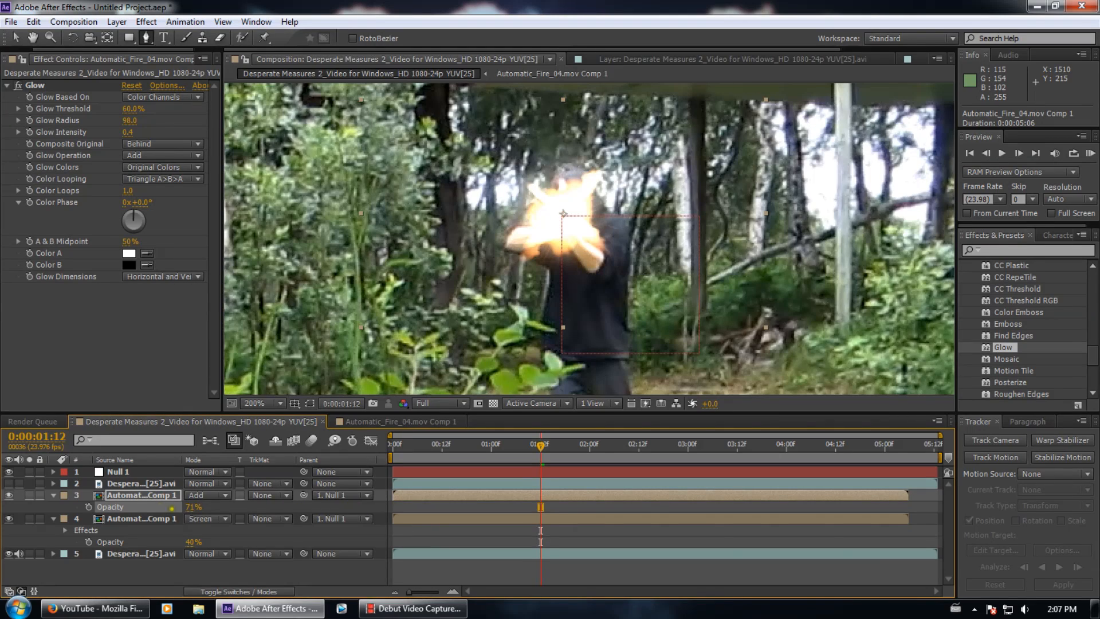
drag(187, 508, 134, 506)
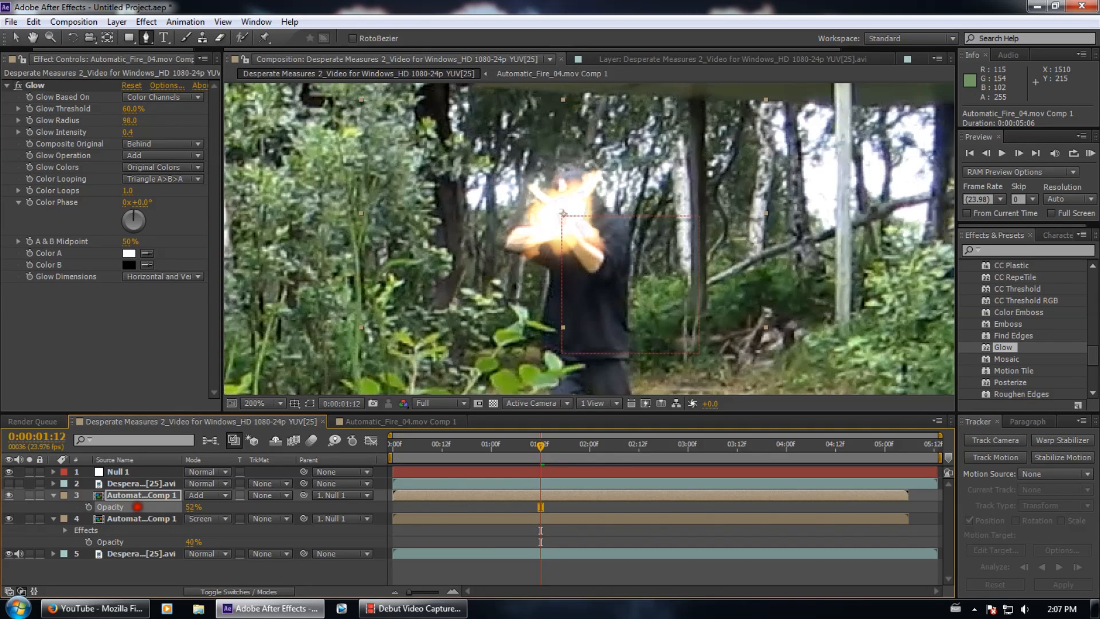
Examine the flash around 0:00:00:20 with the lower glow copy hidden and shown again
drag(397, 446, 474, 446)
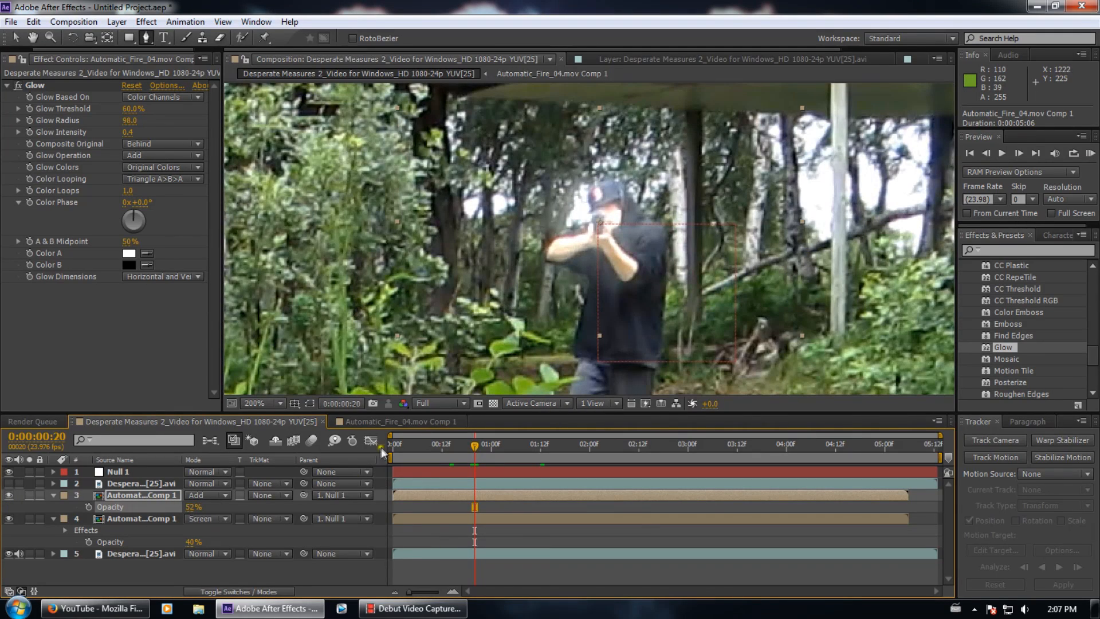
click(9, 518)
key(Page_Down)
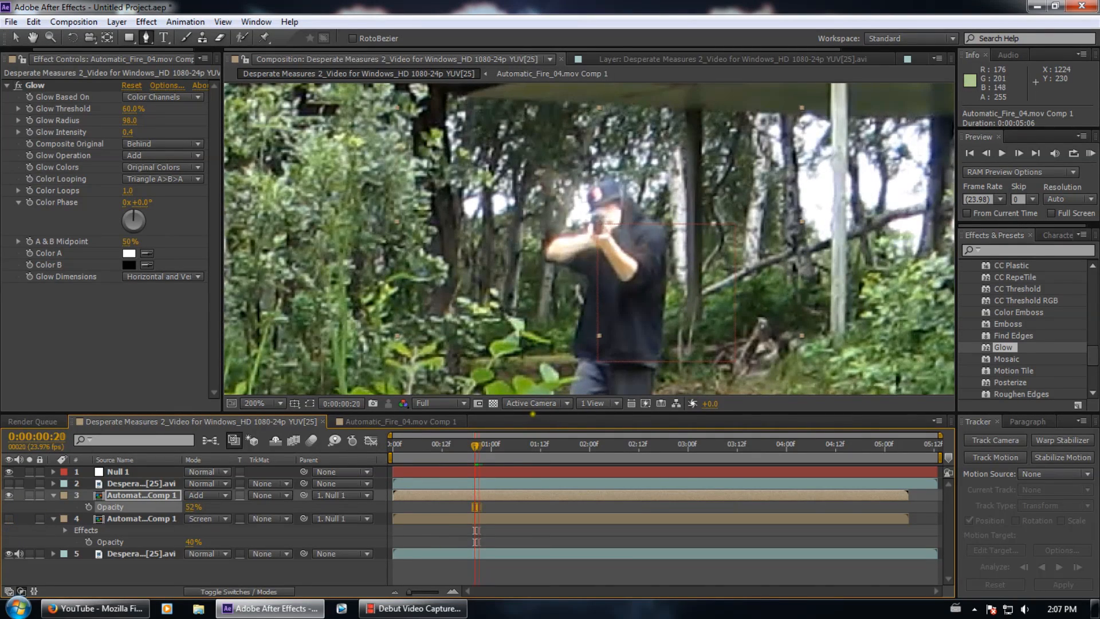
click(9, 519)
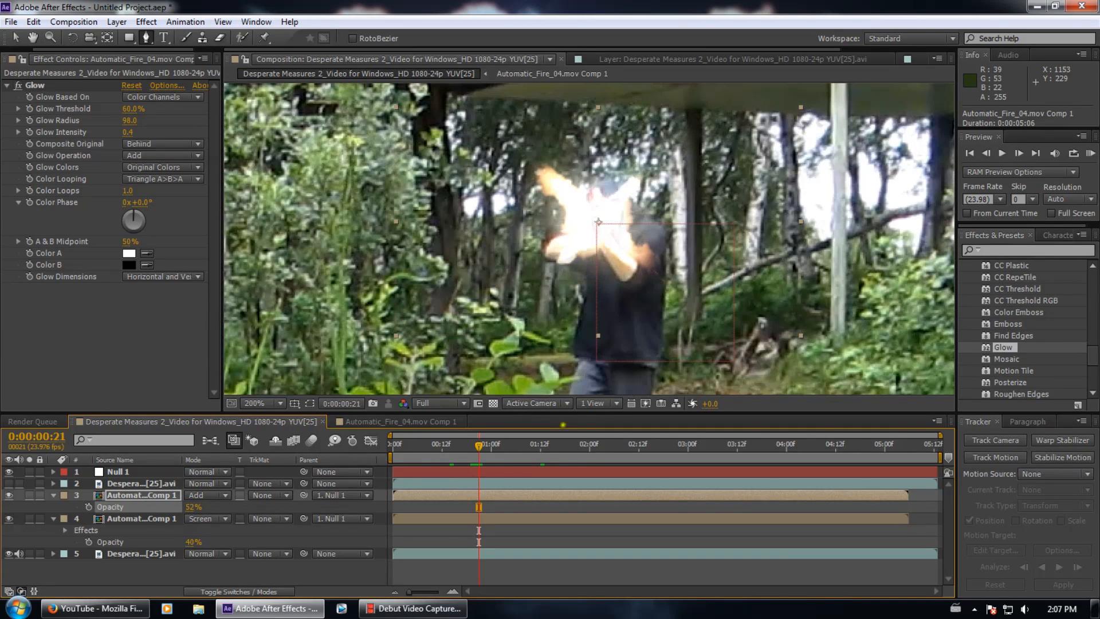
Play a RAM preview of the glowing muzzle flash from the start of the main composition
click(395, 444)
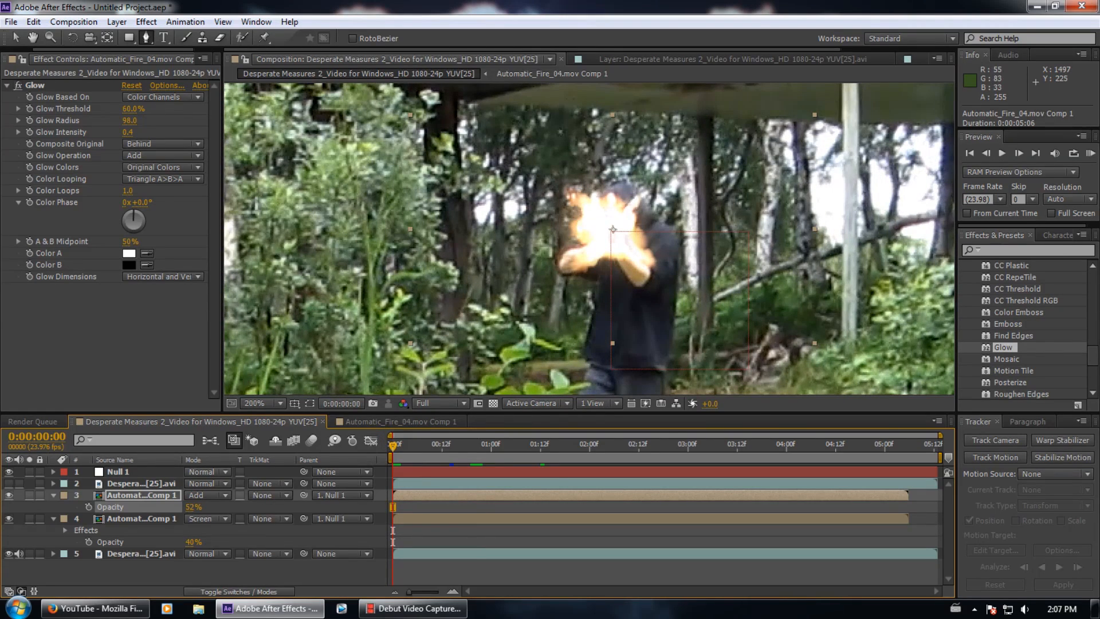
click(1090, 154)
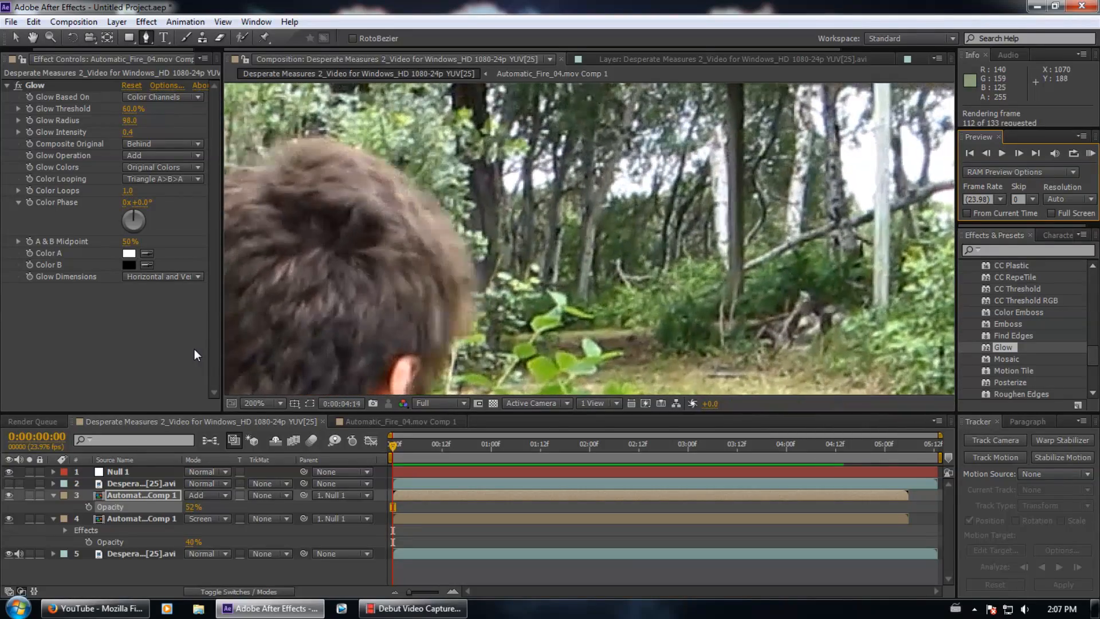
click(194, 349)
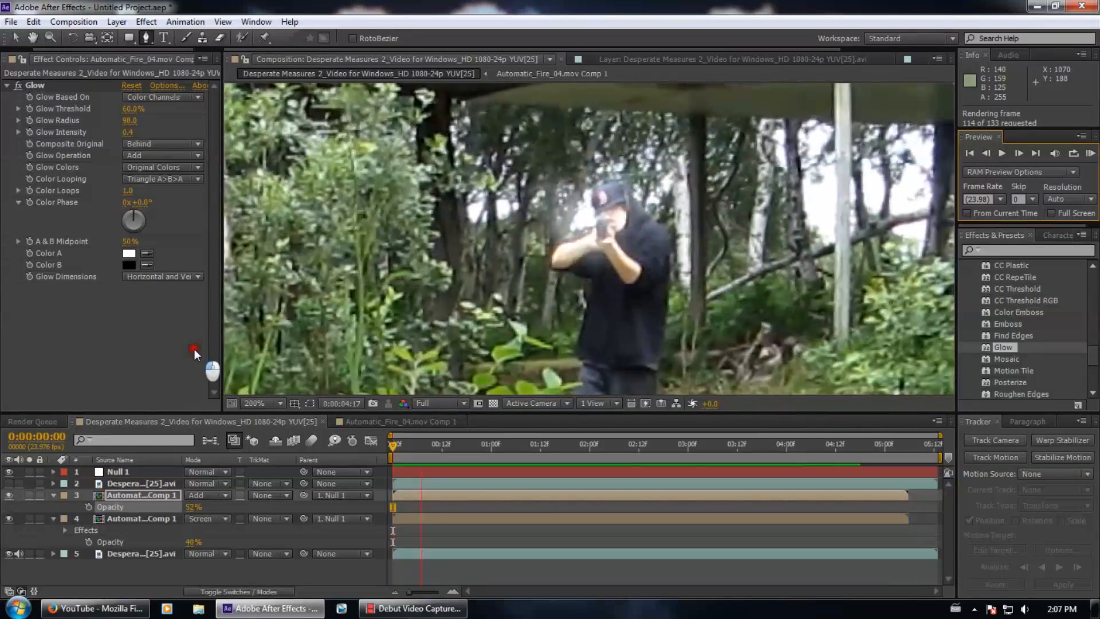
click(194, 349)
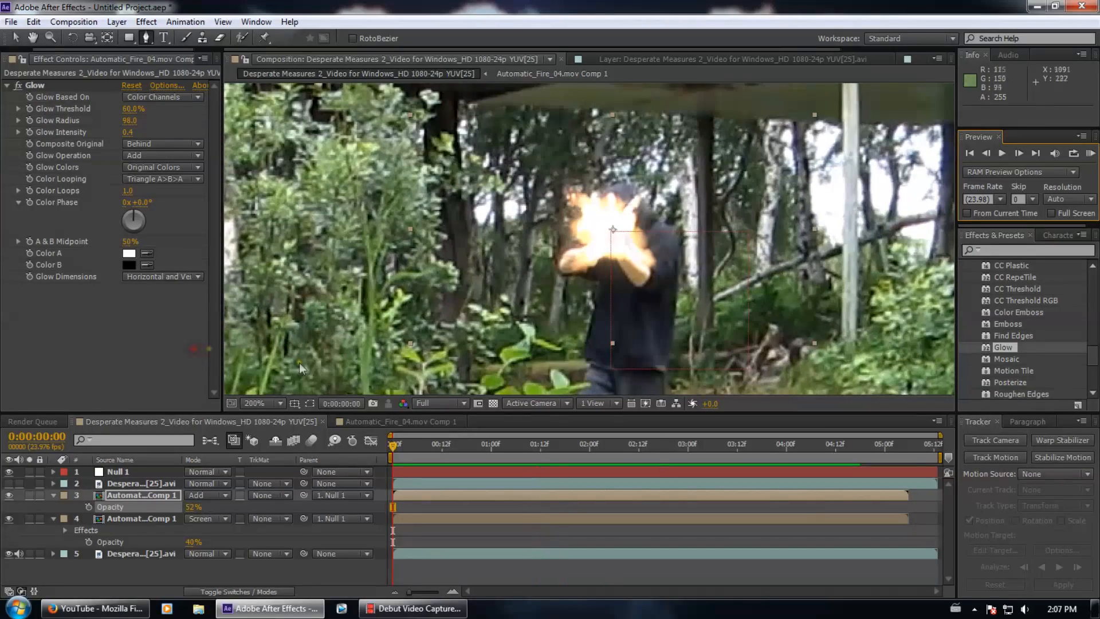
Mute the background footage layer's audio and play the RAM preview of the shot again
click(21, 553)
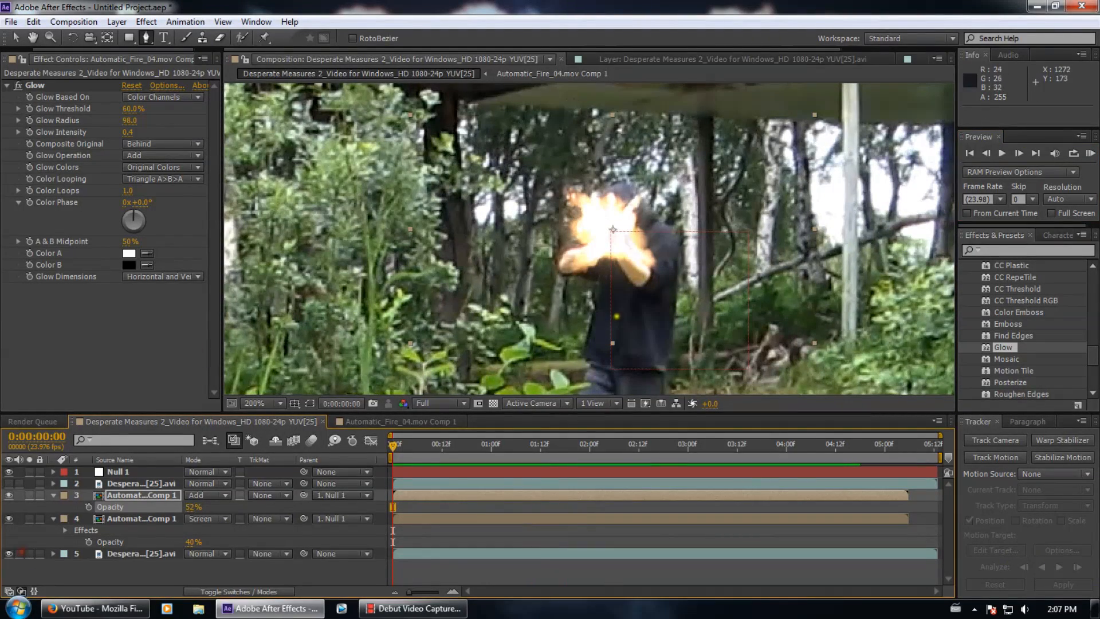
drag(533, 320, 563, 294)
click(1056, 154)
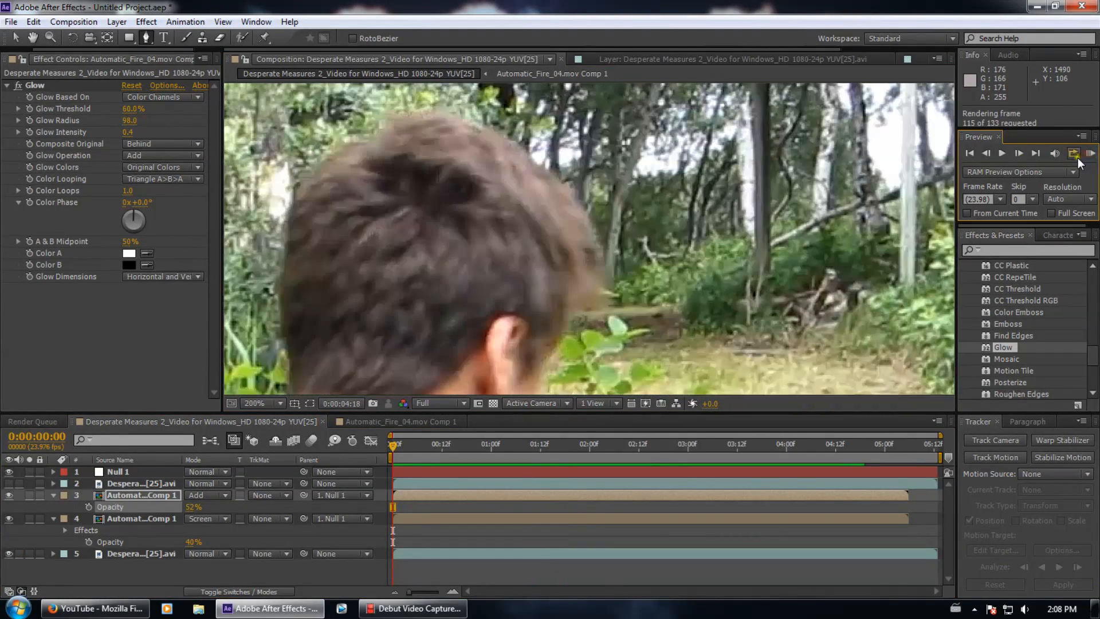
click(127, 353)
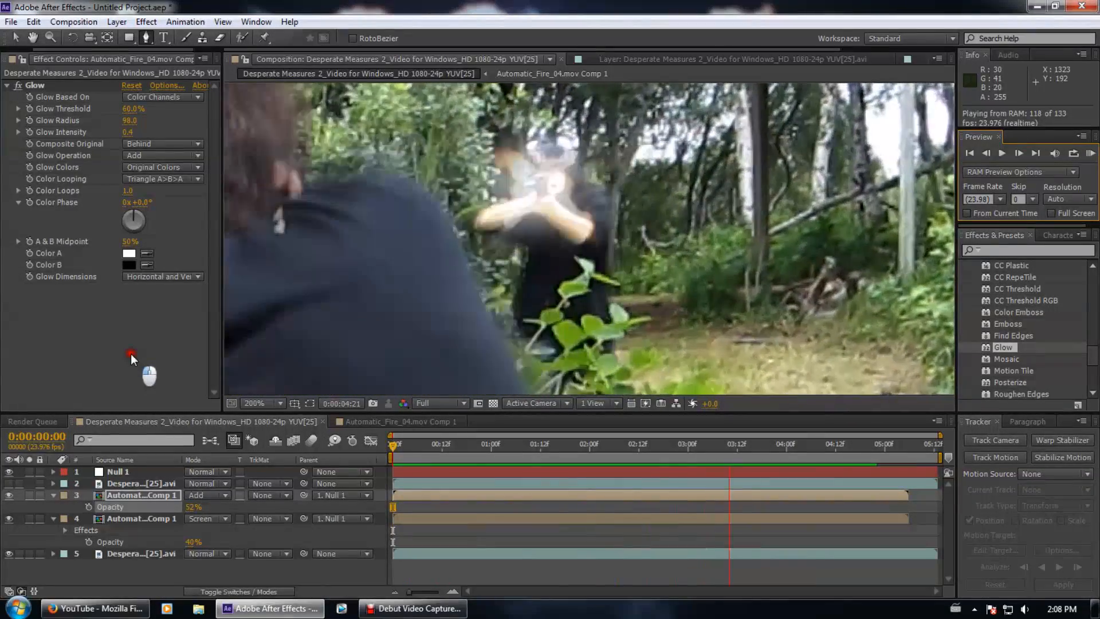
Stop the preview and rename the hidden footage layer above the two flash layers as Matte
click(130, 352)
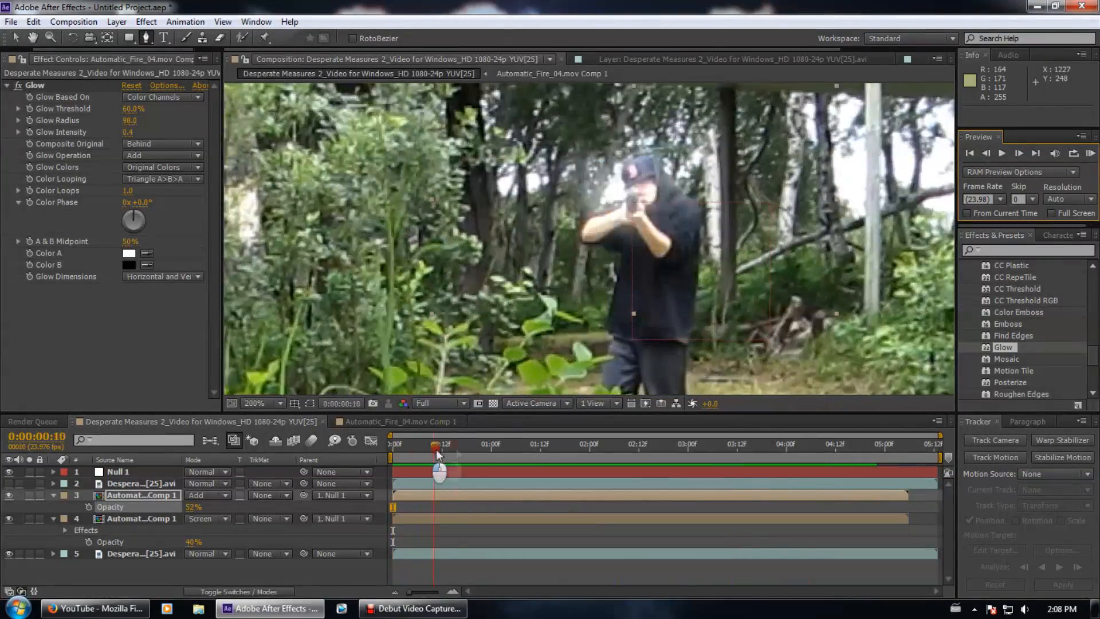
drag(435, 449, 457, 450)
scroll(520, 289, down, 5)
scroll(520, 287, up, 4)
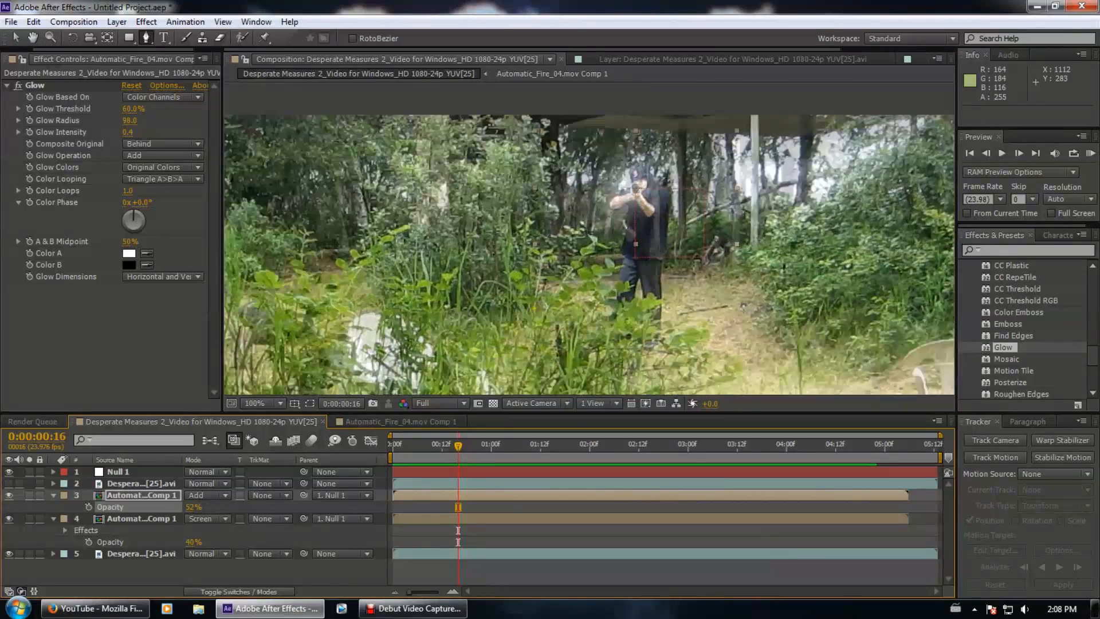
click(150, 483)
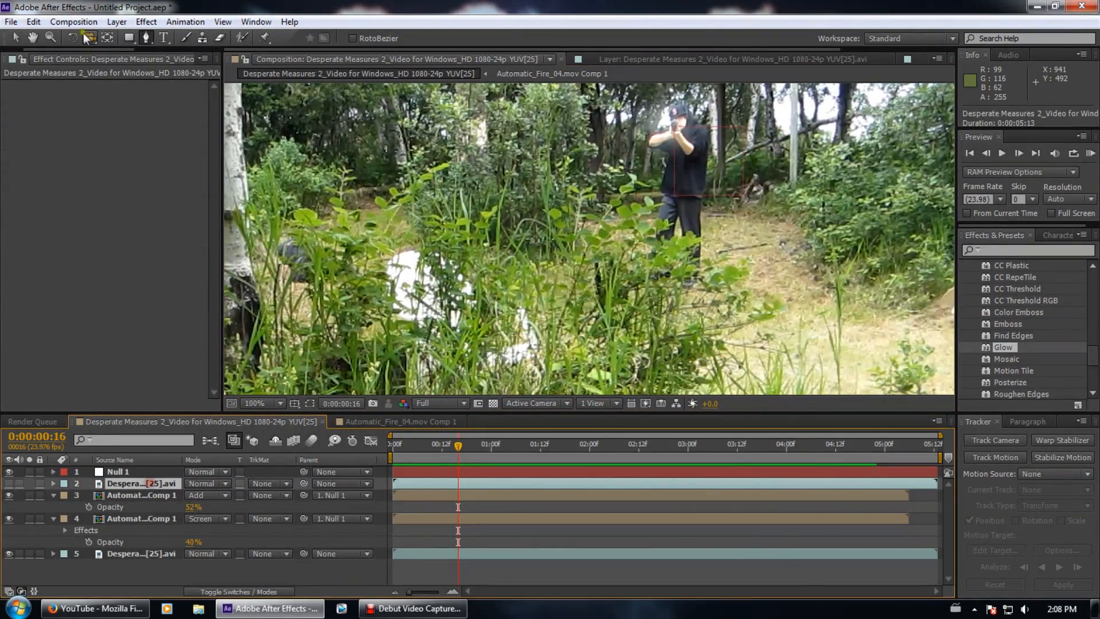
click(117, 22)
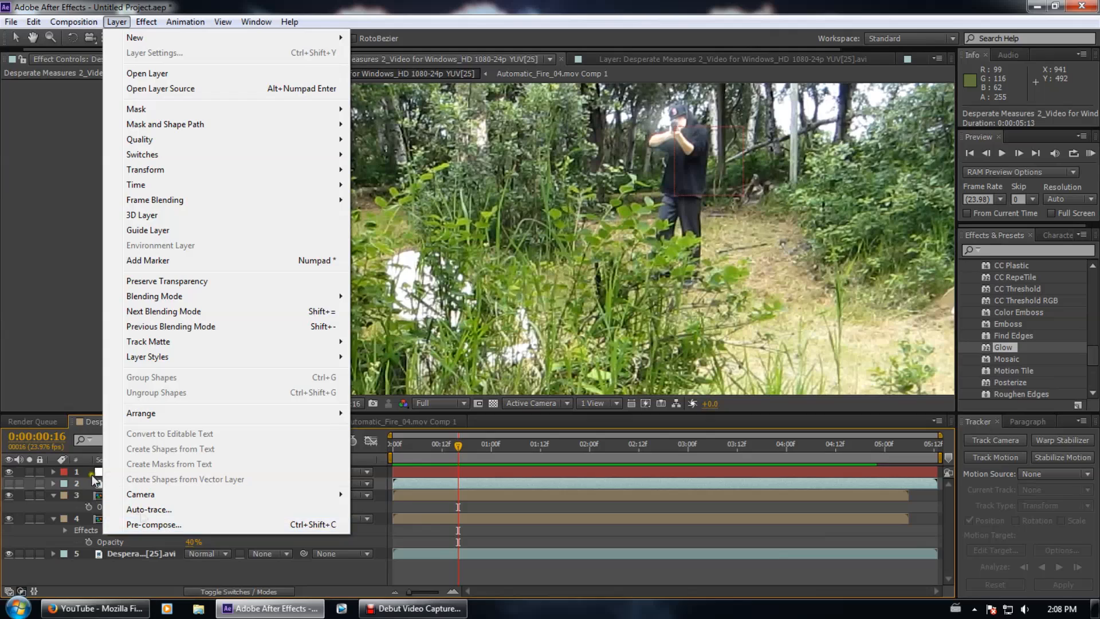
click(94, 492)
right_click(100, 483)
click(140, 588)
text(M)
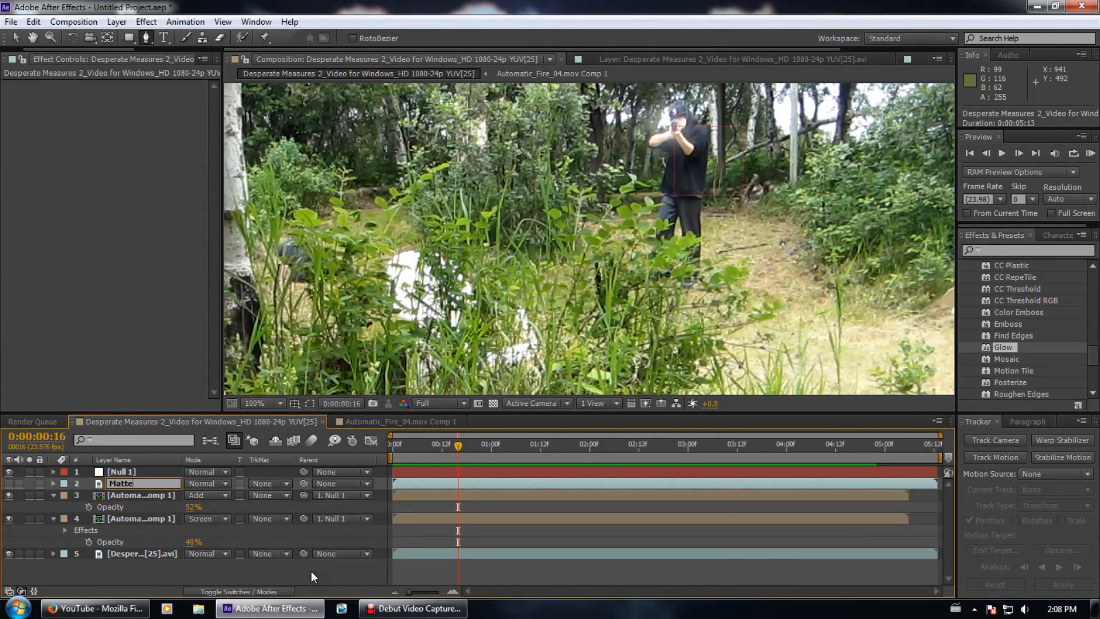
text(atte)
key(Return)
Pre-compose the Matte layer as Matte Comp 1, moving all attributes into the new composition
click(117, 21)
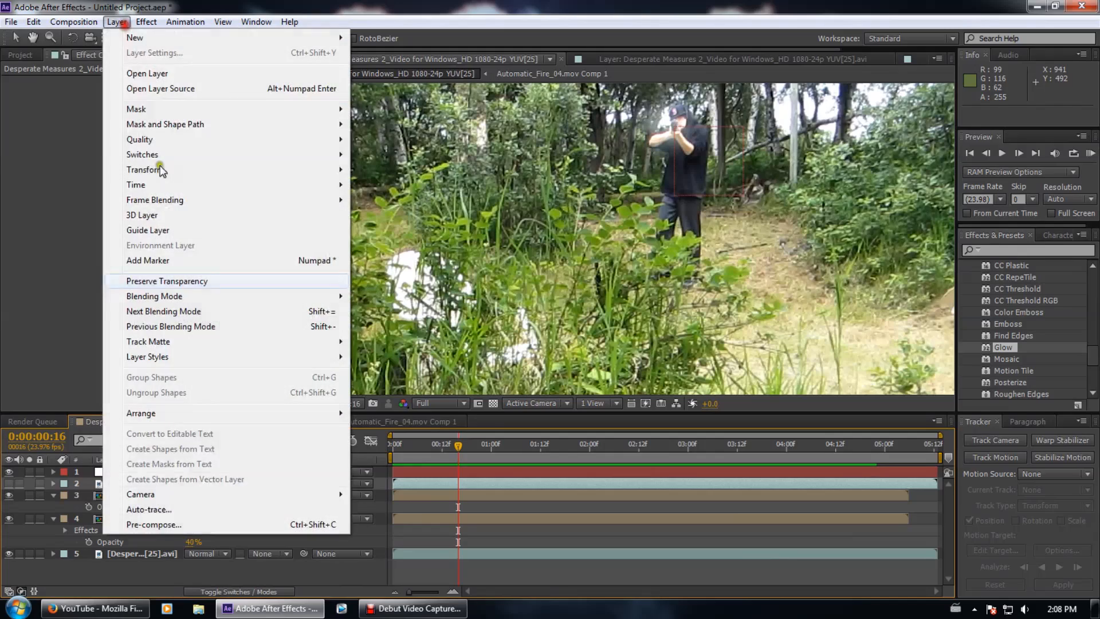
click(163, 526)
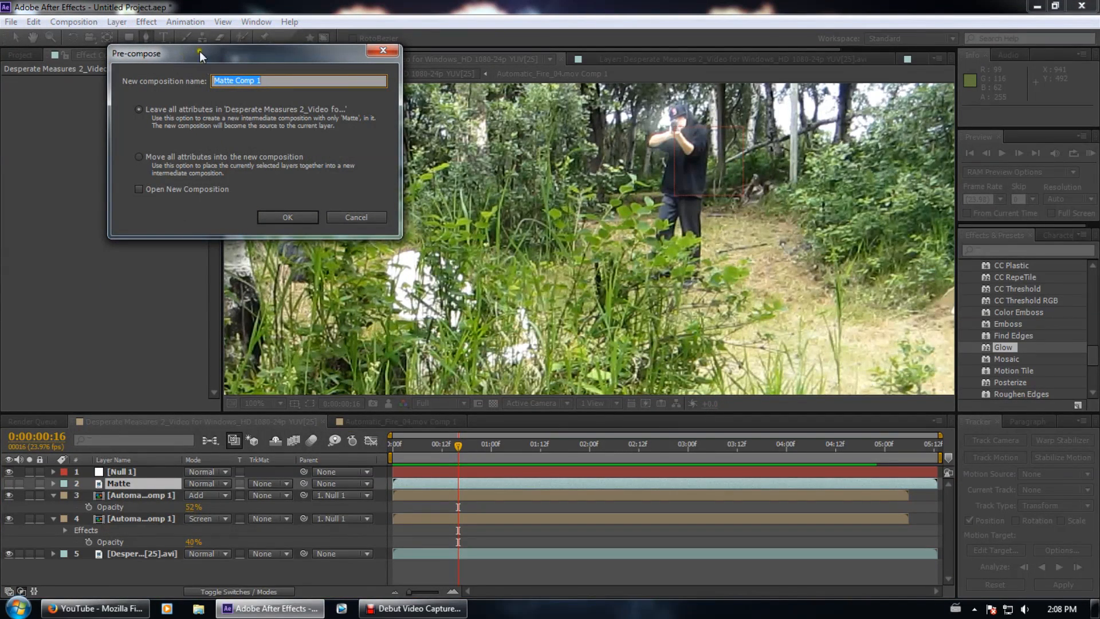
click(194, 156)
click(304, 218)
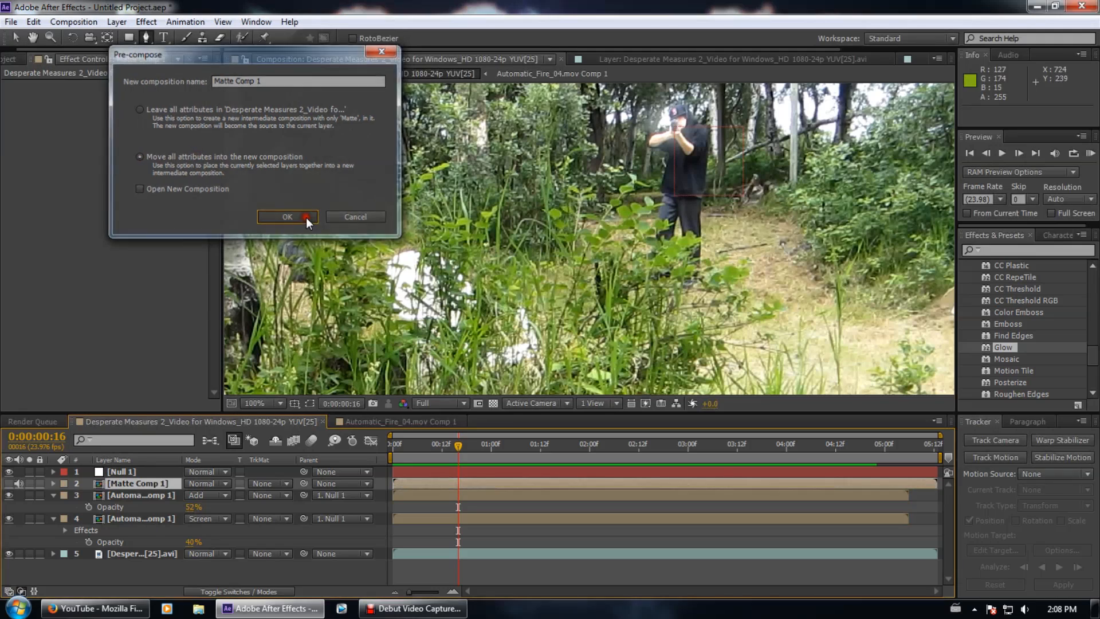
Toggle Matte Comp 1's visibility, open the composition, and close the Automatic_Fire_04.mov Comp 1 timeline
click(10, 487)
double_click(109, 480)
click(462, 422)
click(463, 421)
Go to 0:00:01:11 in Matte Comp 1 and duplicate the Matte layer
scroll(621, 231, down, 4)
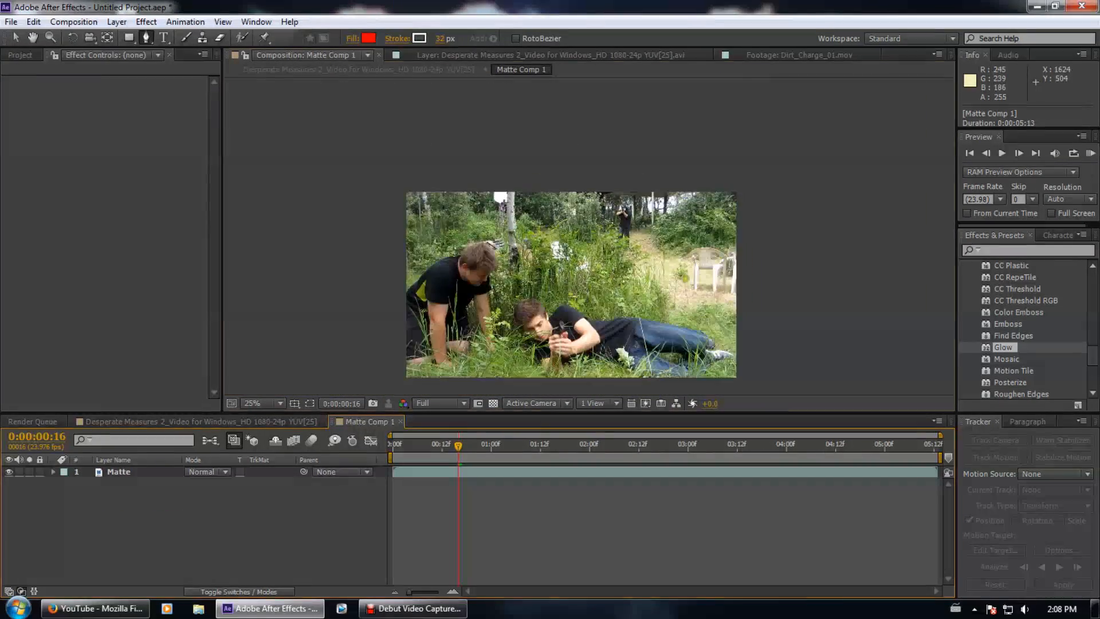
scroll(573, 212, up, 4)
scroll(519, 293, down, 1)
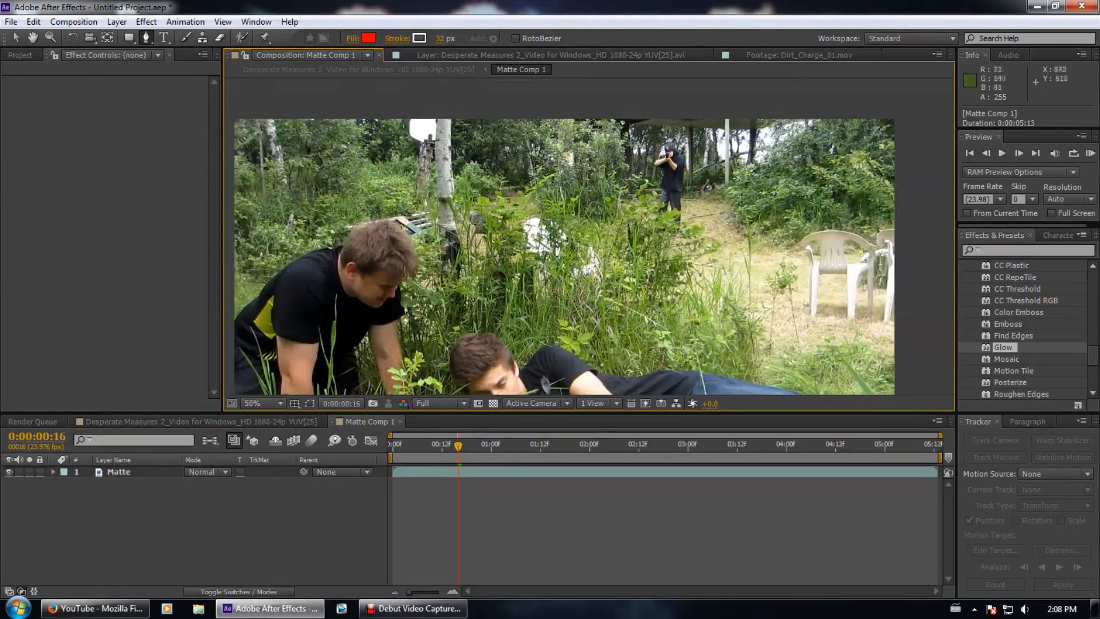
drag(404, 448, 550, 434)
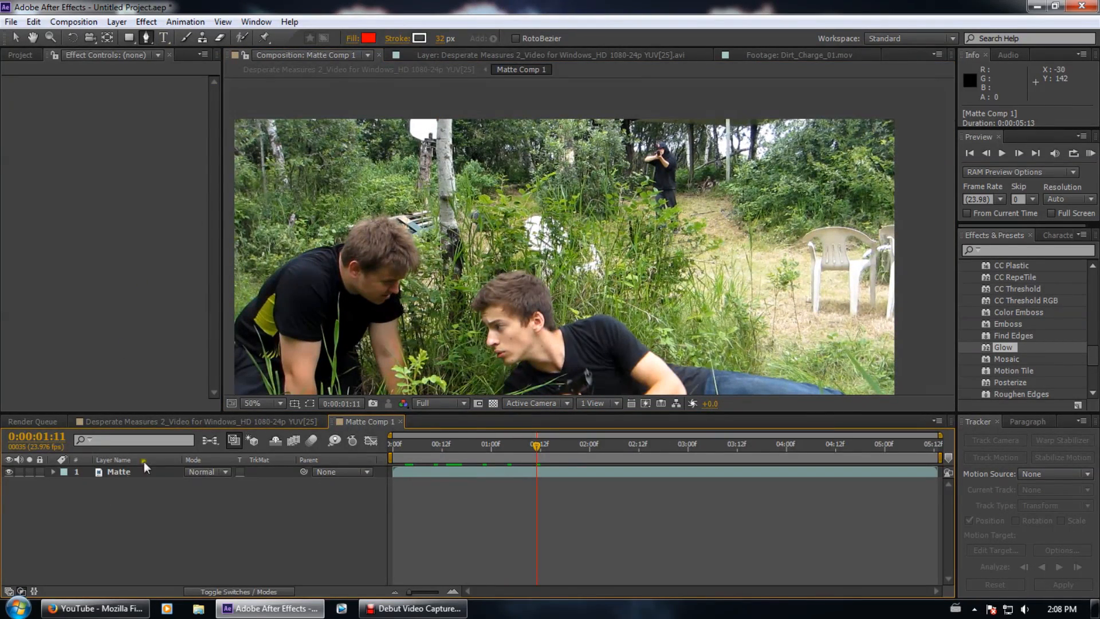
click(129, 472)
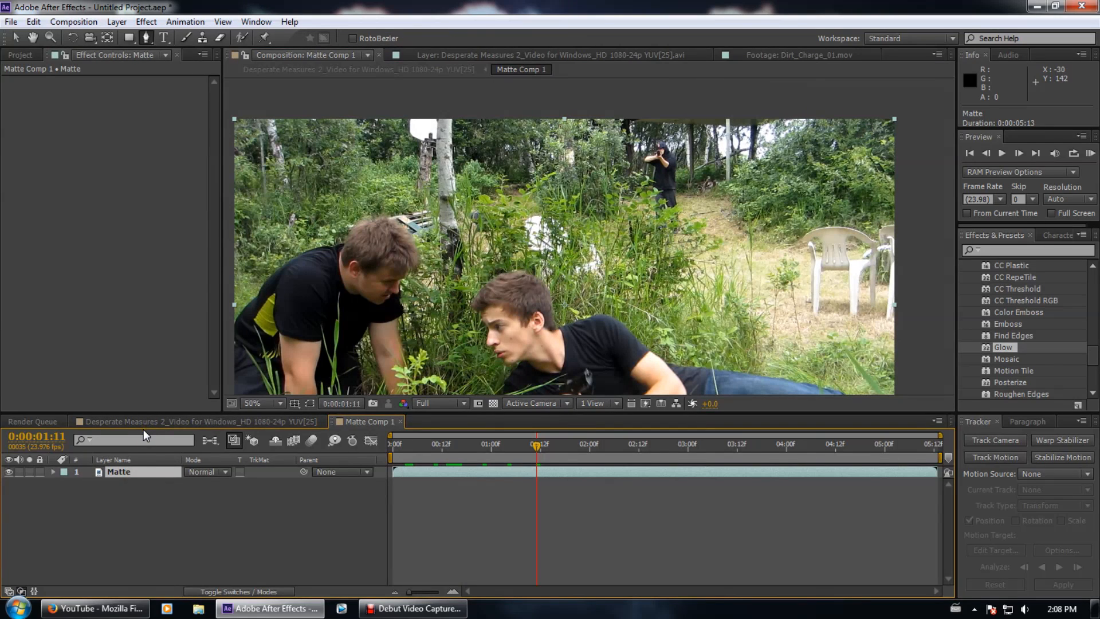
key(ctrl+d)
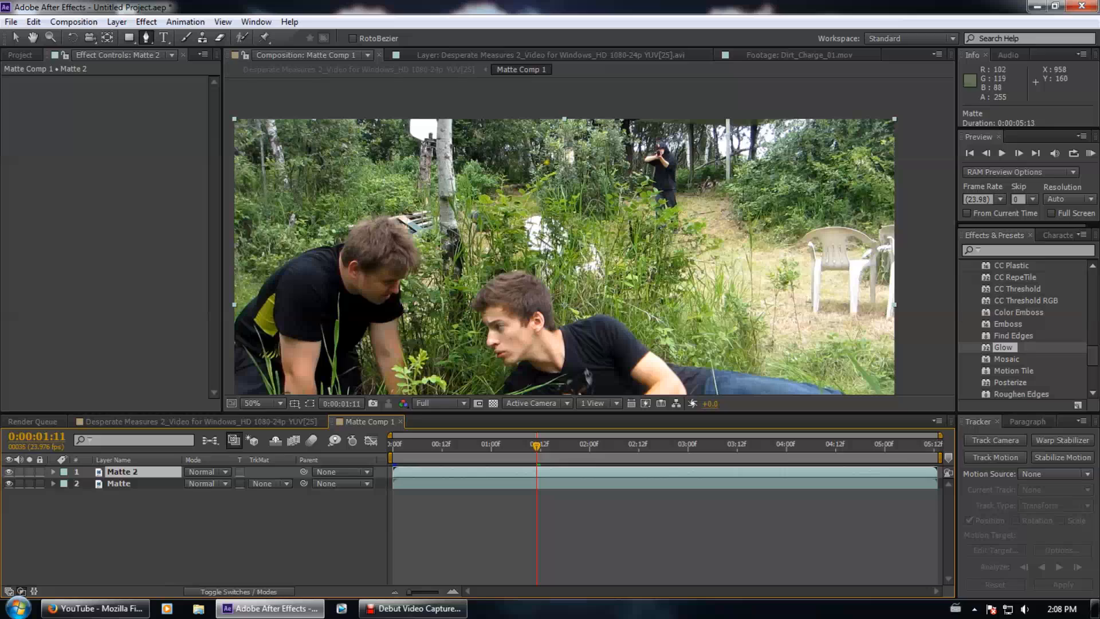
Begin a pen mask on Matte 2 from beyond the lying man's feet, up past the shooter and across the bushes to the birch trunk
drag(776, 341, 721, 296)
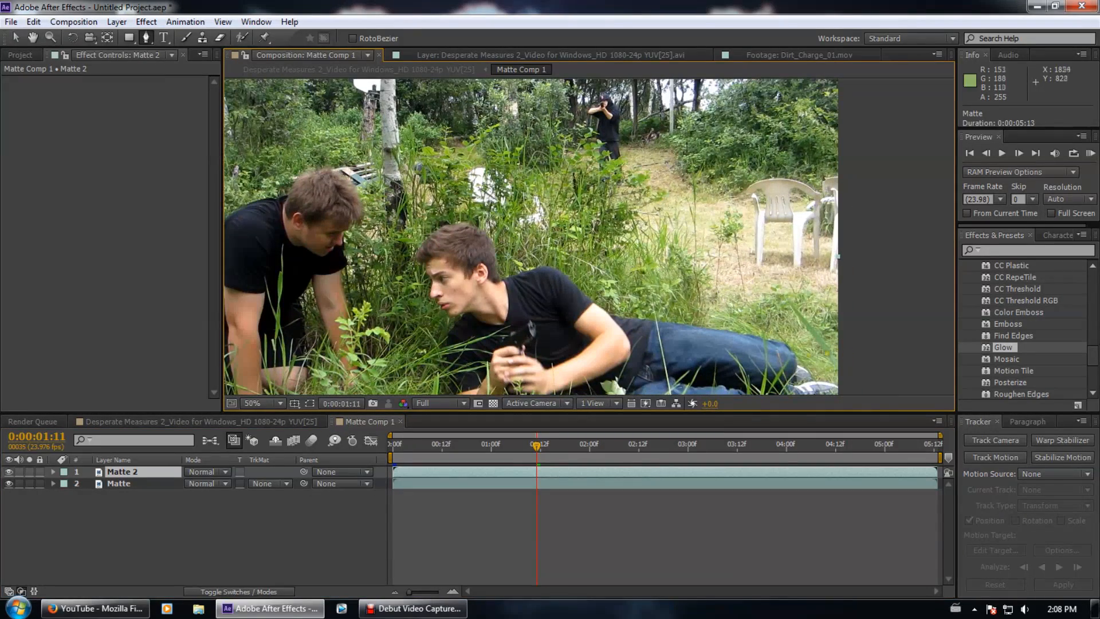
click(846, 378)
click(781, 330)
click(716, 256)
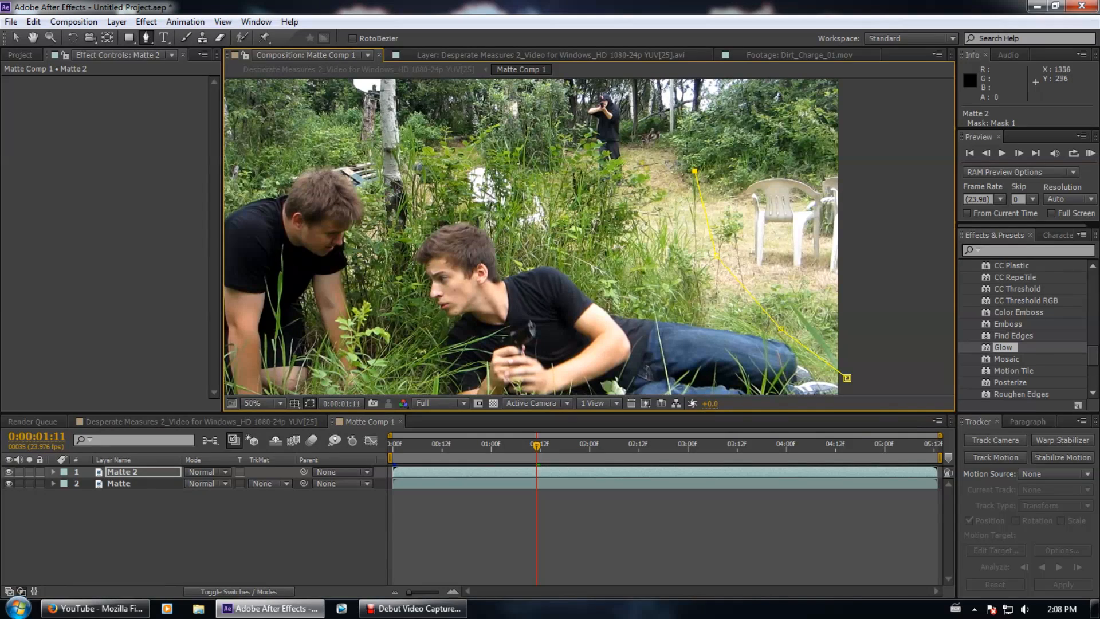
key(ctrl+z)
click(681, 203)
click(528, 98)
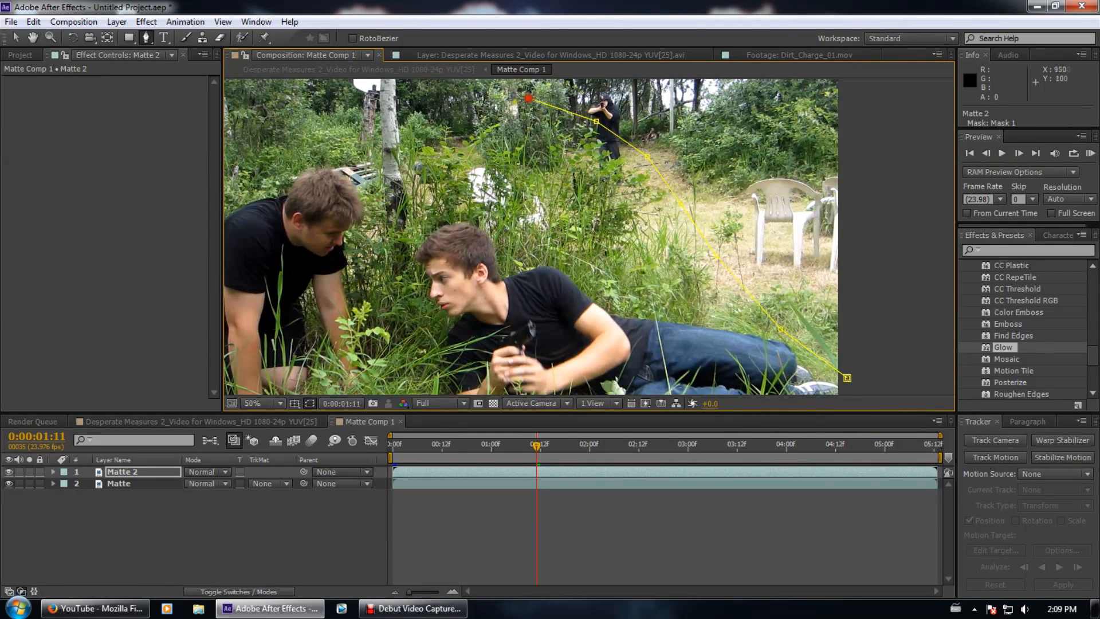
click(436, 132)
click(408, 130)
Continue the mask above the birch, over the kneeling man's head and back, and around outside the lower frame edge
scroll(432, 130, up, 3)
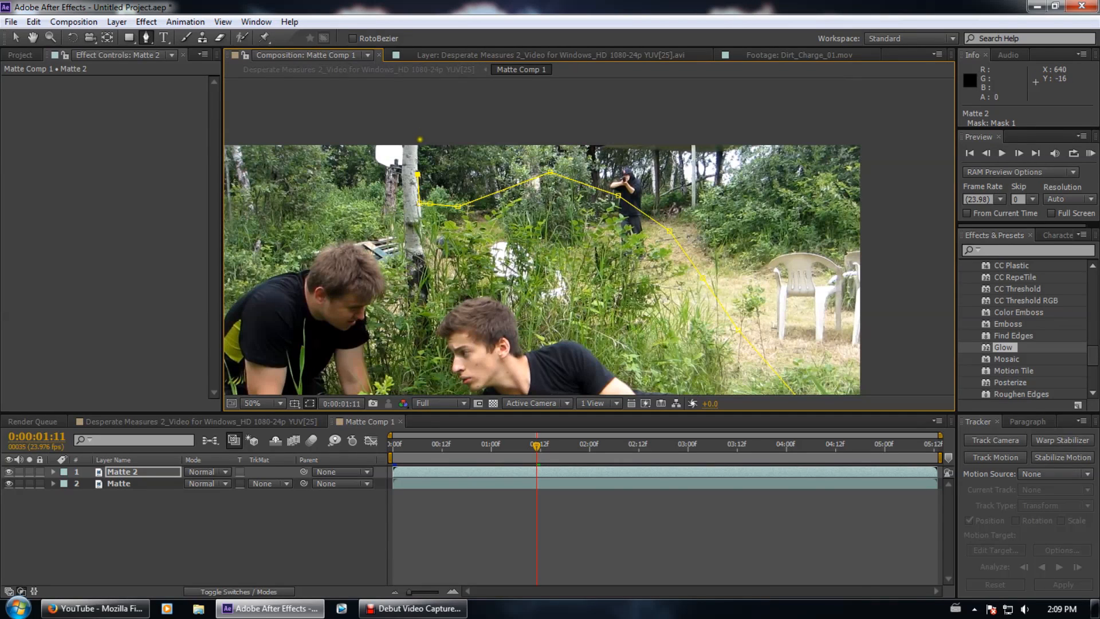
click(429, 125)
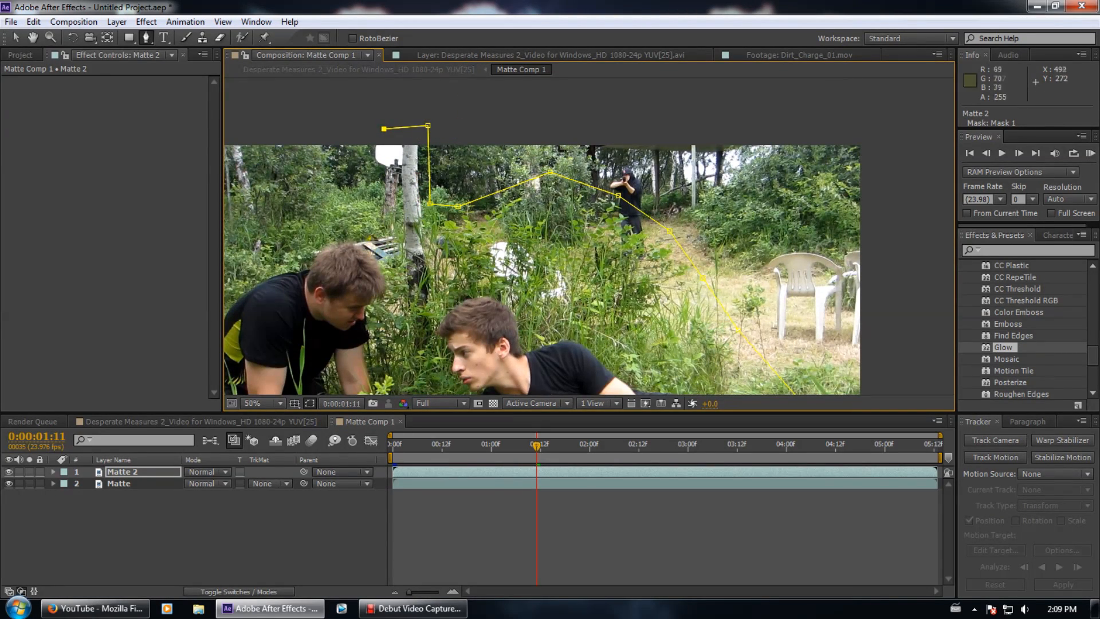
click(354, 229)
drag(354, 229, 543, 145)
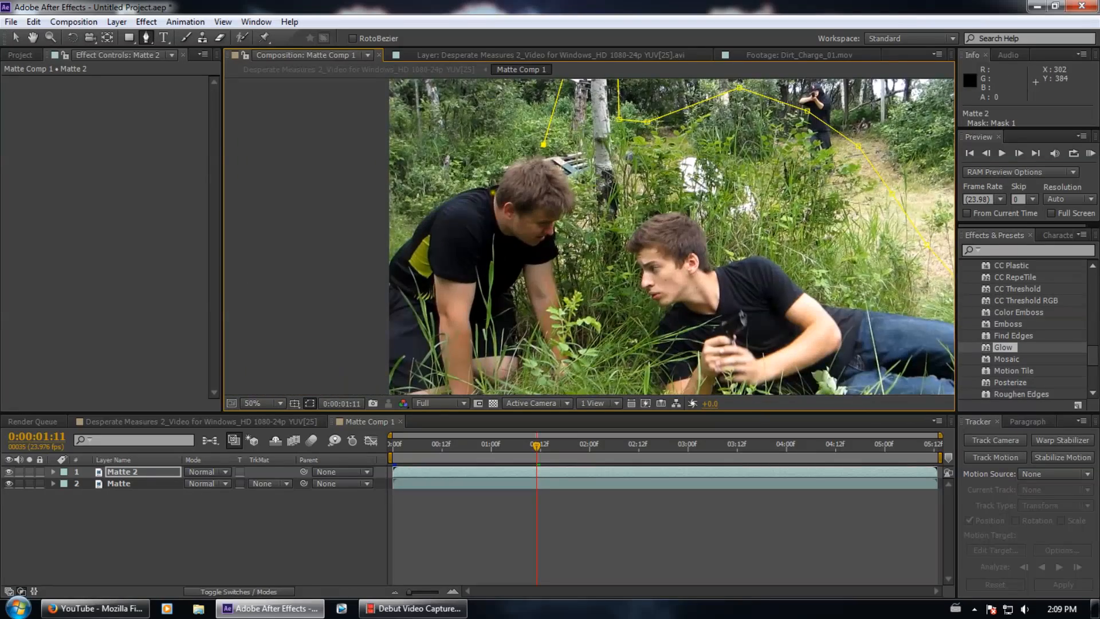
click(432, 197)
key(comma)
click(441, 354)
click(857, 347)
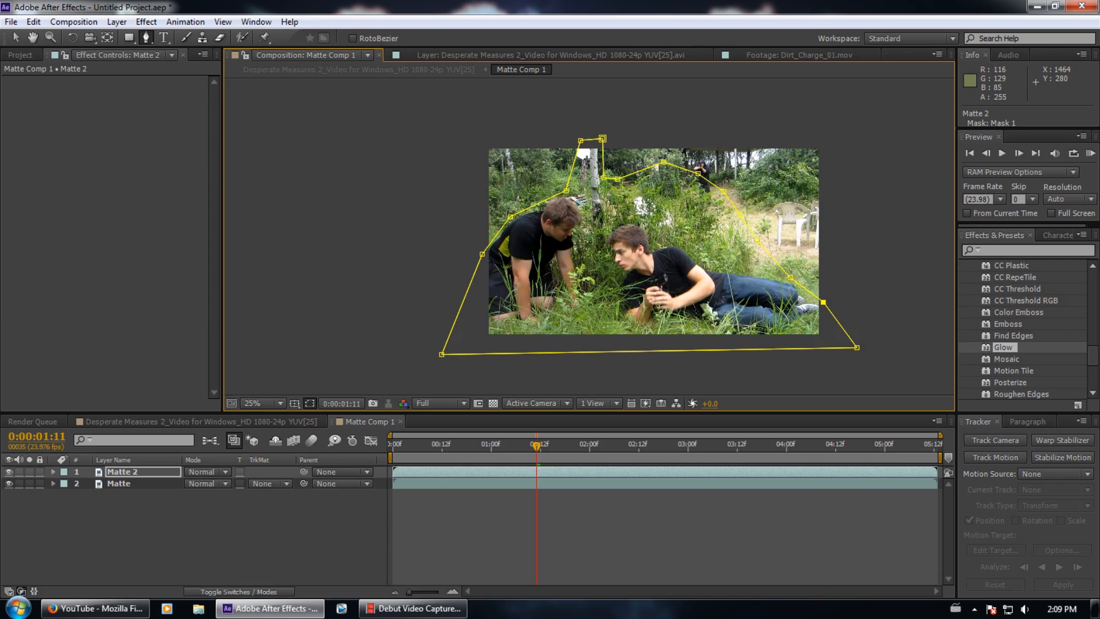
Turn on Mask Path keyframing for Matte 2's mask at 0:00:00:00
click(126, 470)
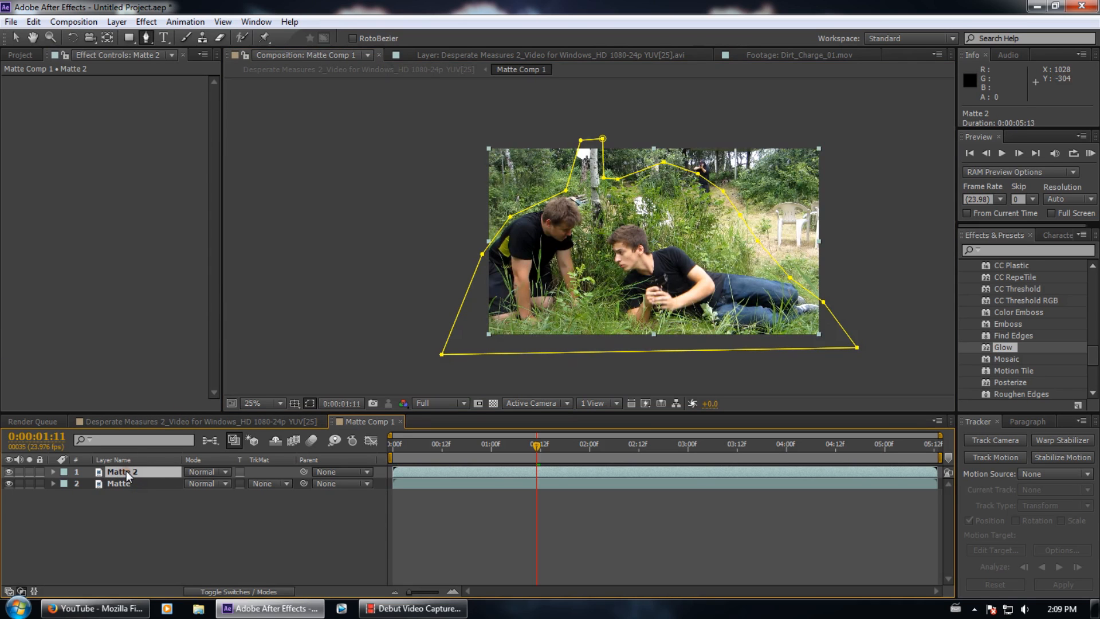
drag(394, 444, 232, 444)
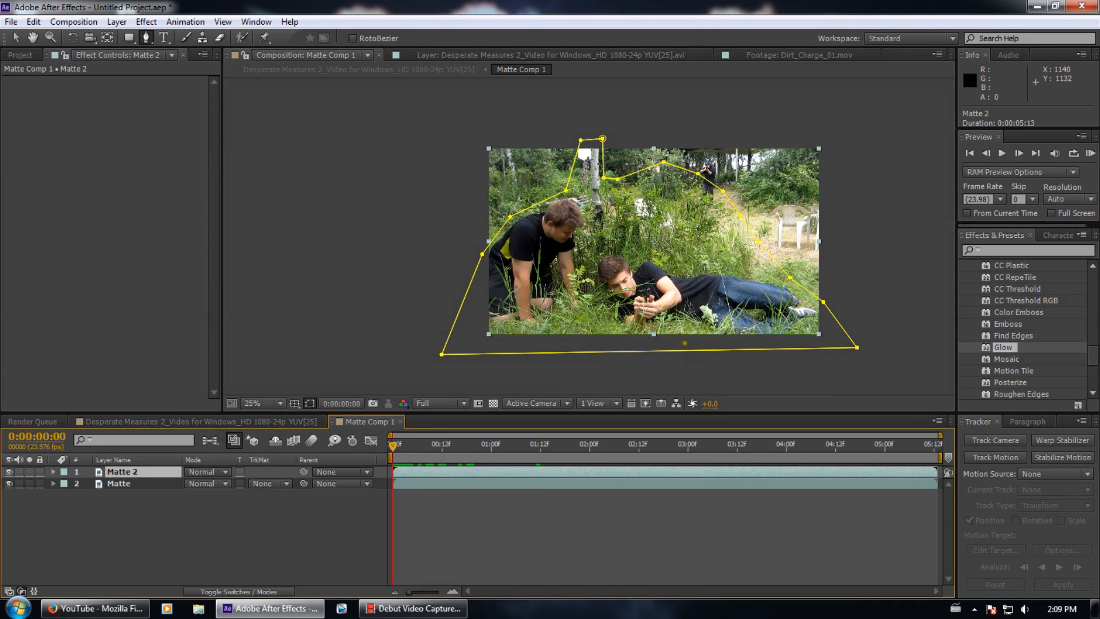
key(m)
click(101, 495)
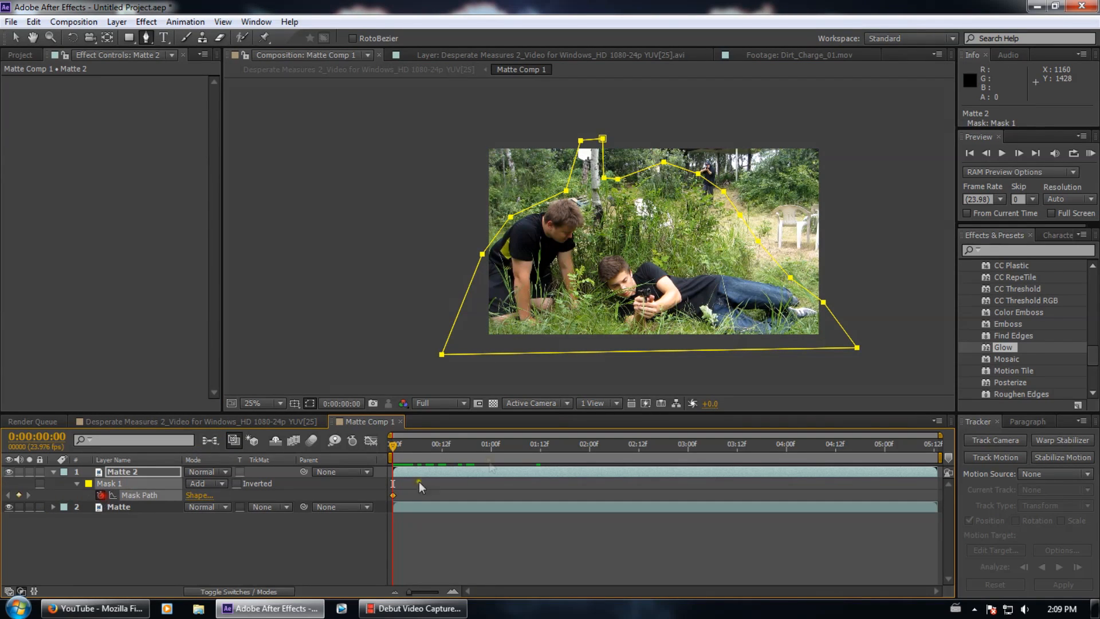
Scrub ahead to check the mask against the action and move its first Mask Path keyframe to 0:00:01:15
scroll(461, 305, up, 2)
drag(516, 277, 407, 328)
drag(425, 452, 686, 449)
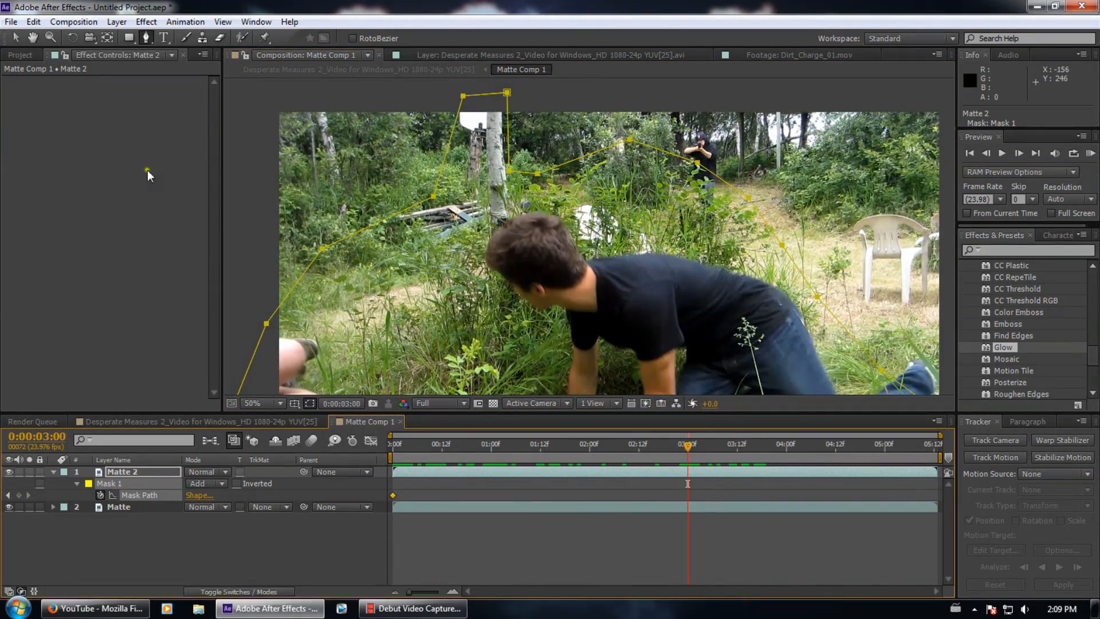
click(16, 37)
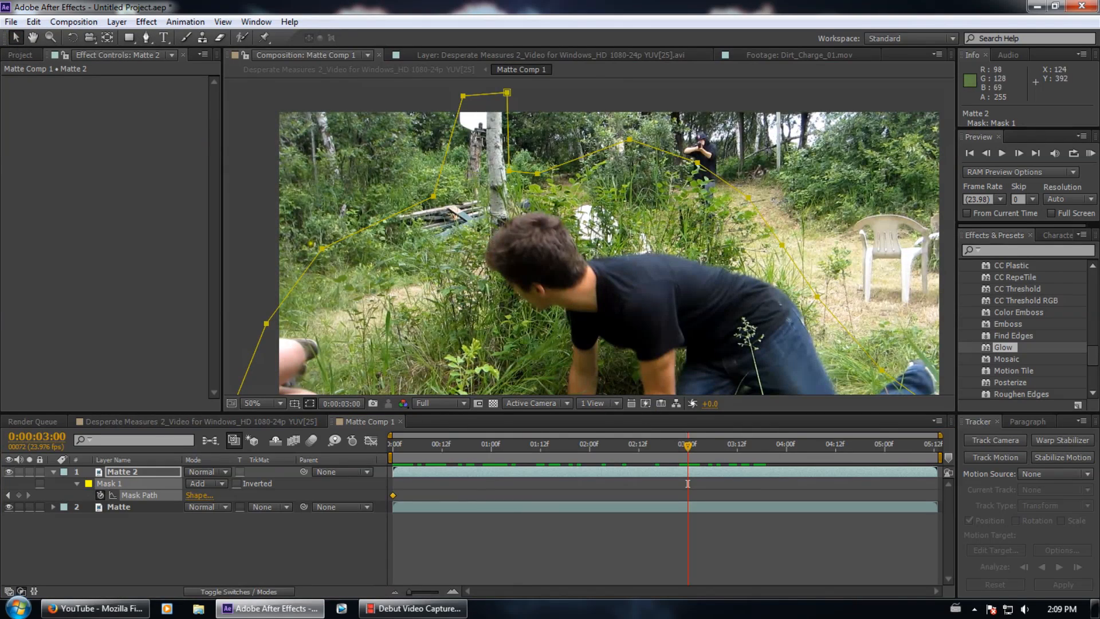
drag(399, 495, 561, 493)
At 0:00:02:03, reshape Matte 2's mask outward to enclose the raised gun and the kneeling man's head and back
mouse_move(594, 456)
mouse_down()
mouse_move(614, 456)
mouse_move(591, 456)
mouse_move(601, 451)
mouse_up()
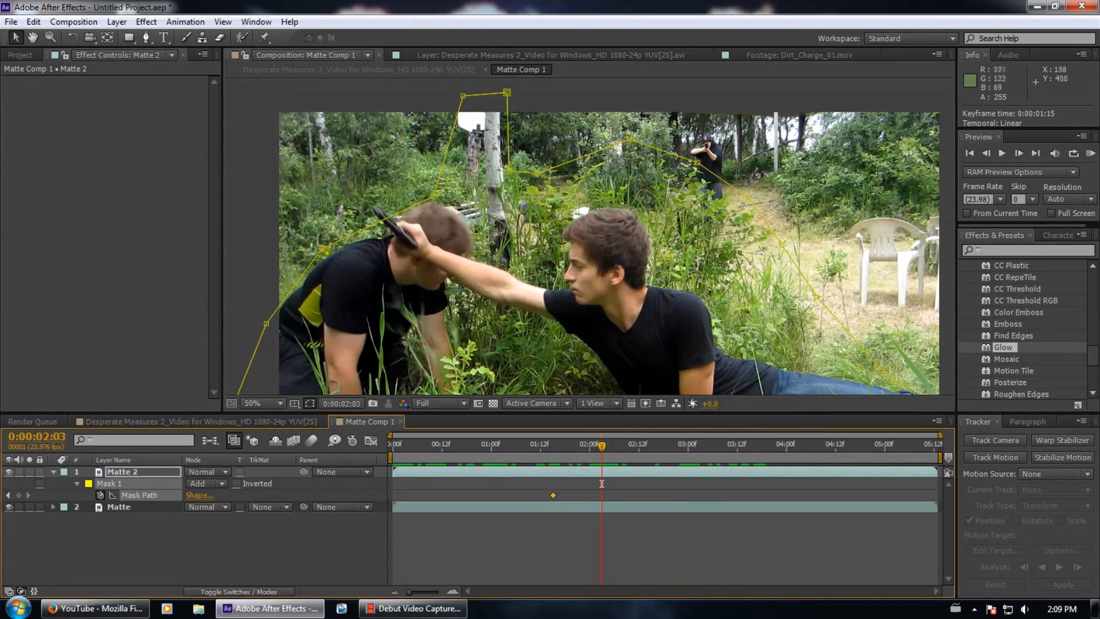
mouse_move(432, 198)
mouse_down()
mouse_move(389, 219)
mouse_move(446, 182)
mouse_up()
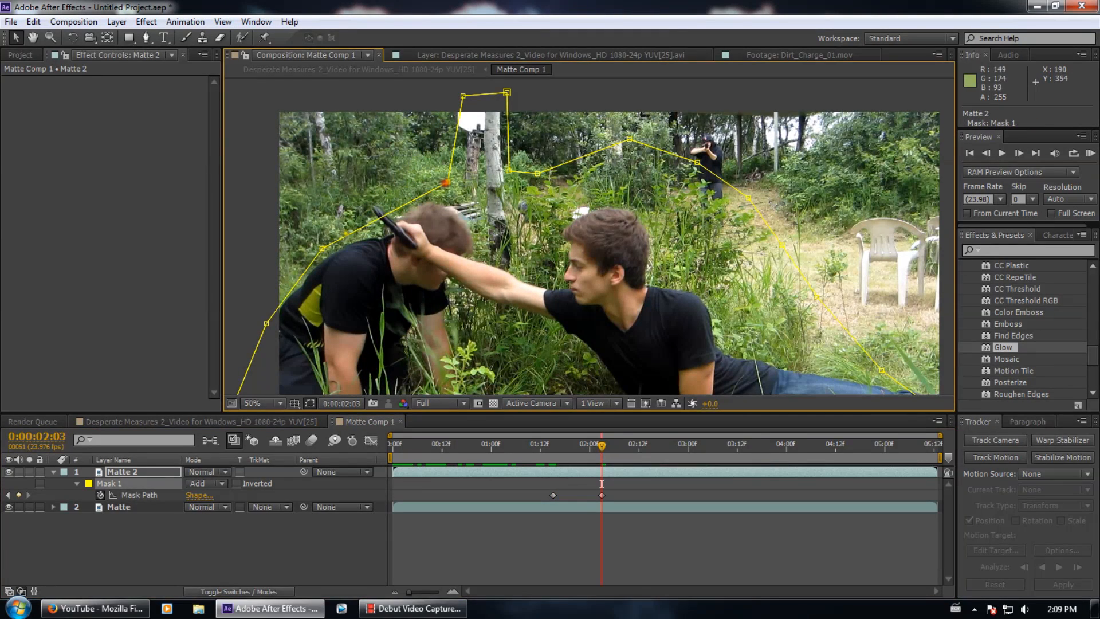
drag(320, 247, 366, 201)
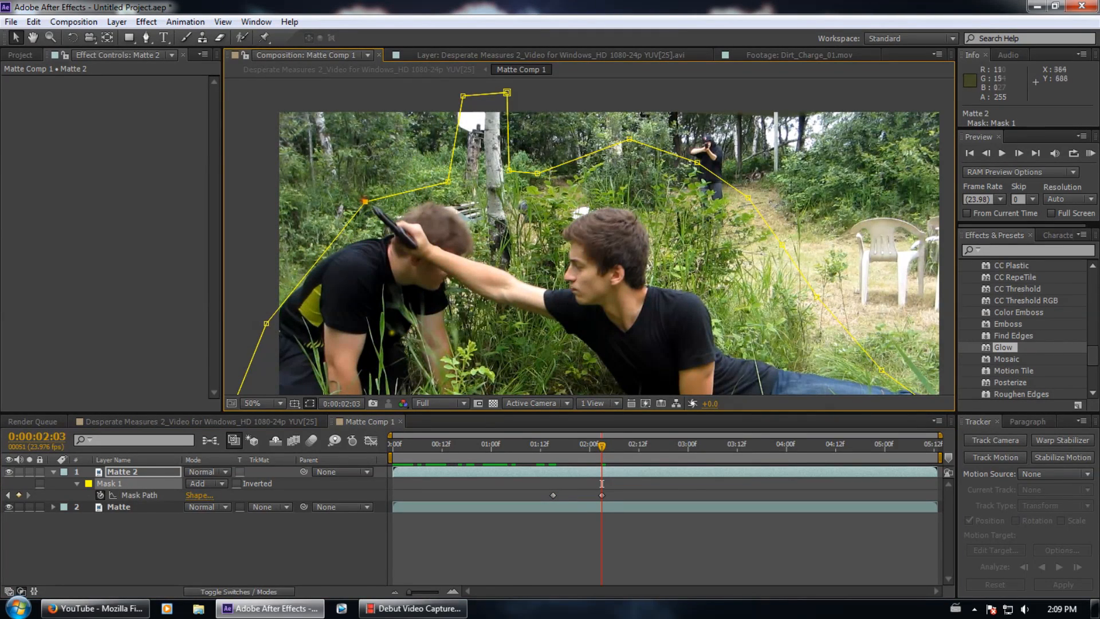
drag(266, 323, 253, 304)
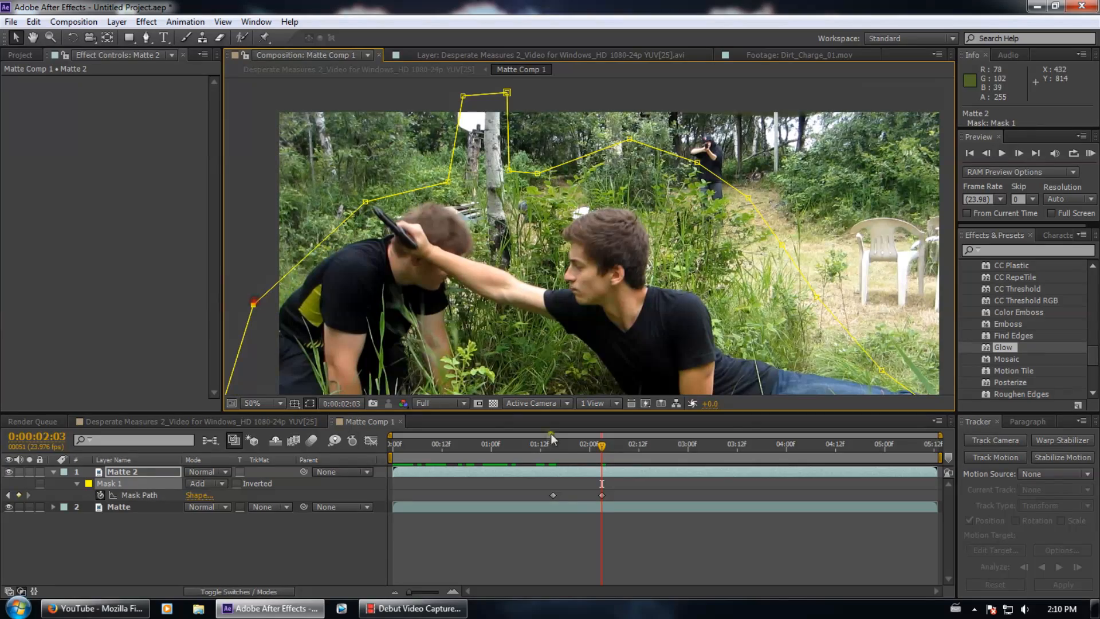
At 0:00:02:15, reshape the mask's edge around the kneeling man as he falls out of frame
drag(603, 448, 652, 447)
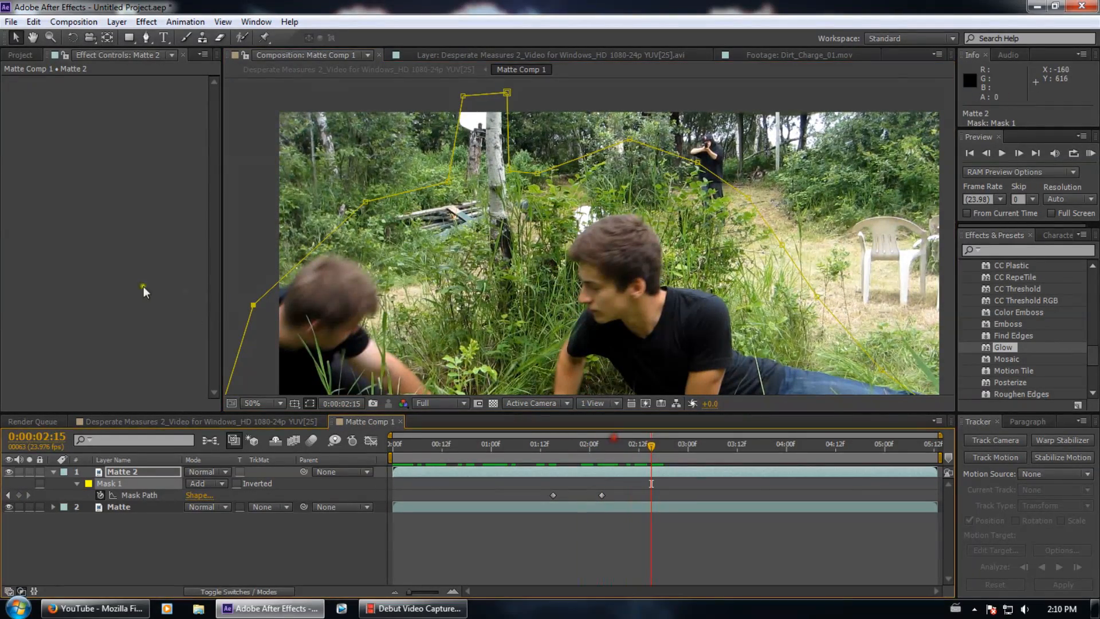
drag(254, 305, 220, 269)
drag(366, 202, 439, 213)
Between the 0:00:02:03 and 0:00:02:15 keyframes, raise the outer mask point to clear the kneeling man's back
drag(649, 446, 622, 438)
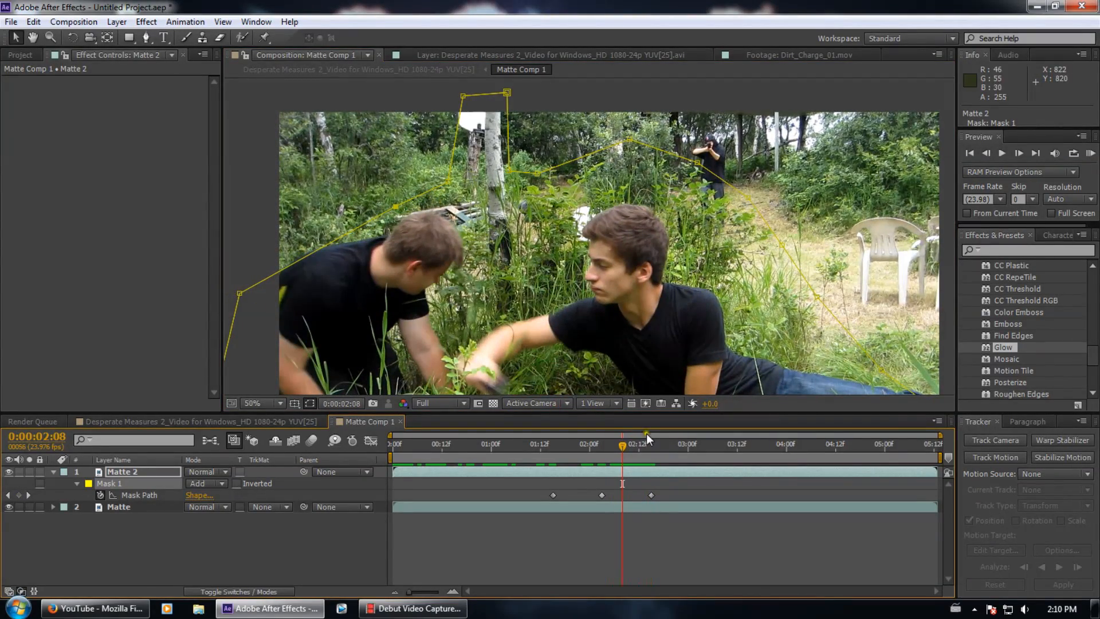
key(Page_Down)
drag(237, 291, 237, 269)
At 0:00:02:23, lower the mask's edge over the empty grass beside the birch
drag(628, 444, 684, 444)
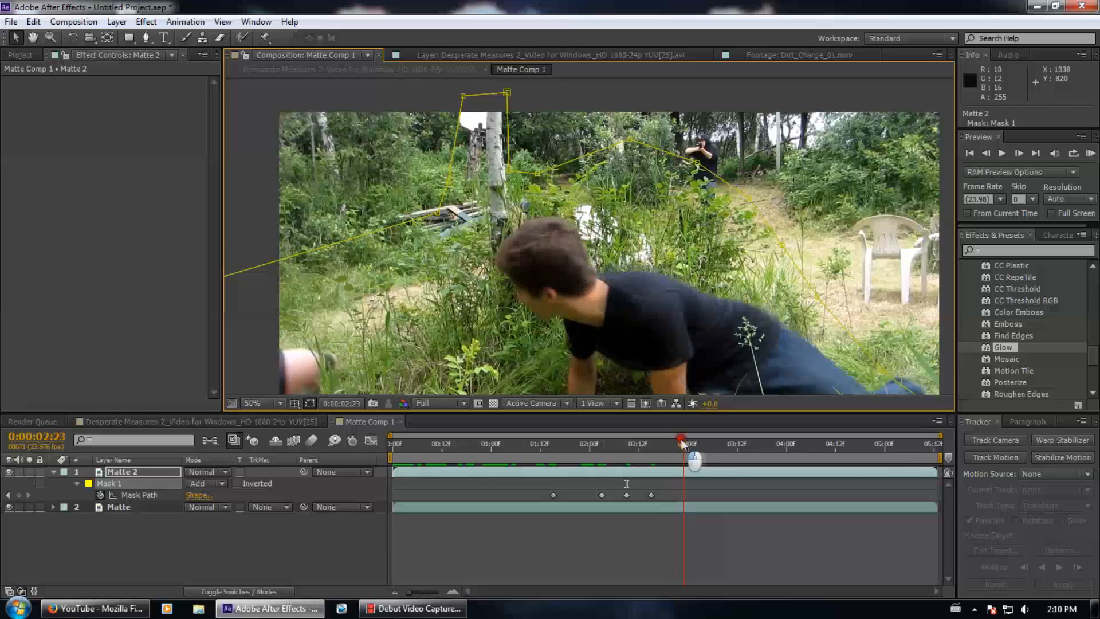
drag(379, 275, 408, 342)
drag(597, 210, 606, 222)
At 0:00:03:06, move the mask points above the bushes upward to enclose the rising man's head and shoulders
drag(681, 454, 712, 453)
drag(697, 171, 749, 98)
drag(781, 136, 781, 155)
At 0:00:03:13, reshape the mask points around the crouching man's head and shoulder beside the distant shooter
drag(713, 446, 742, 442)
drag(782, 156, 843, 170)
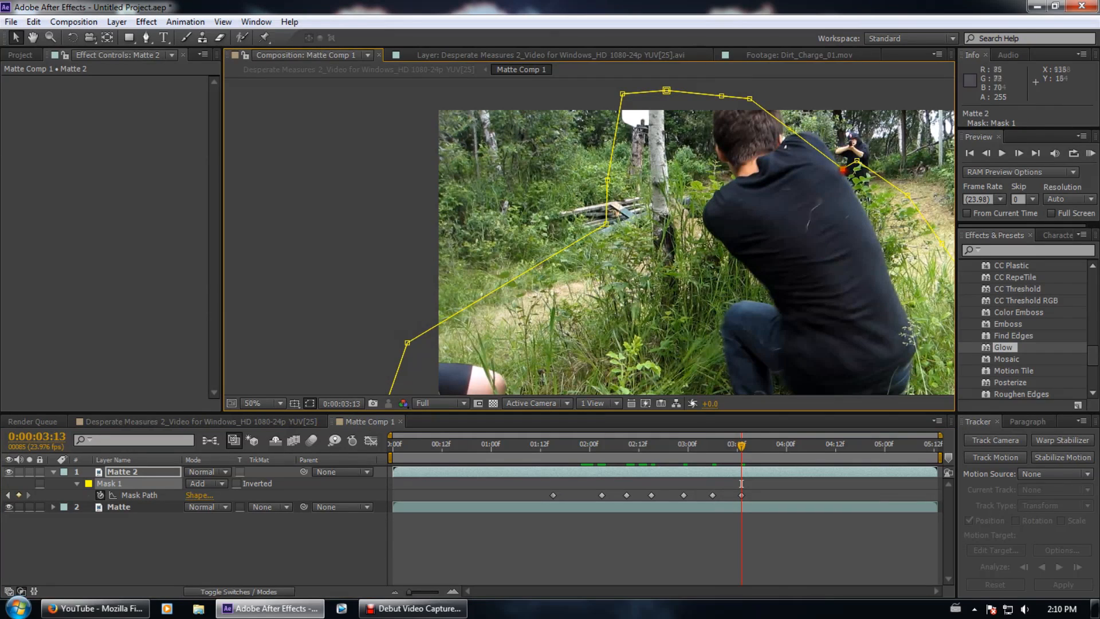
drag(750, 98, 697, 185)
drag(721, 96, 679, 98)
Delete the Matte 2 mask path keyframe at 0:00:03:06
click(716, 444)
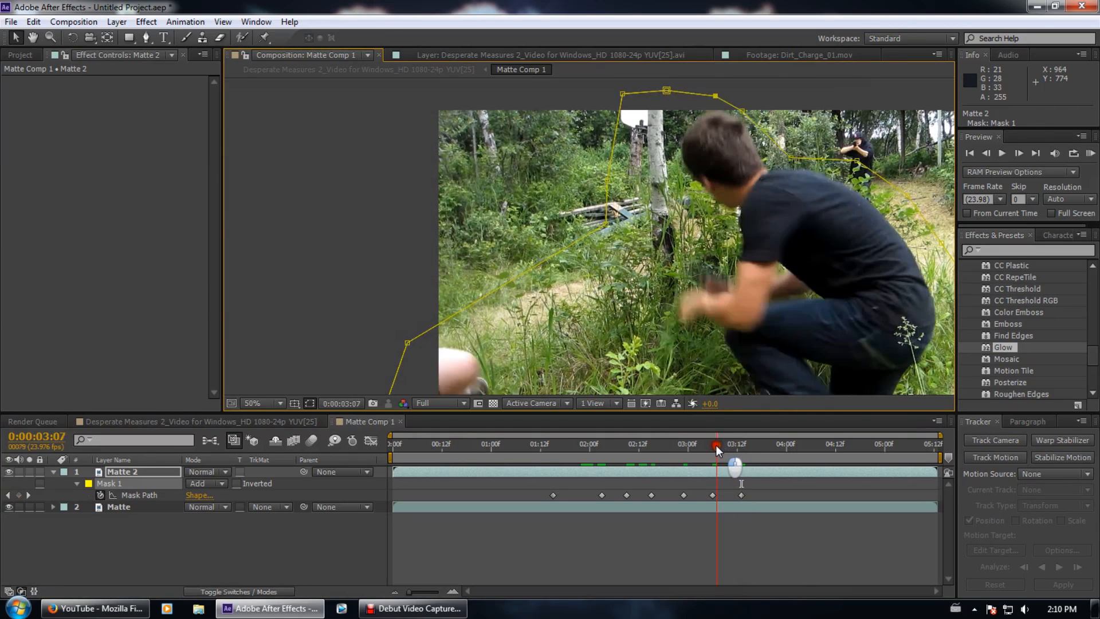
click(713, 496)
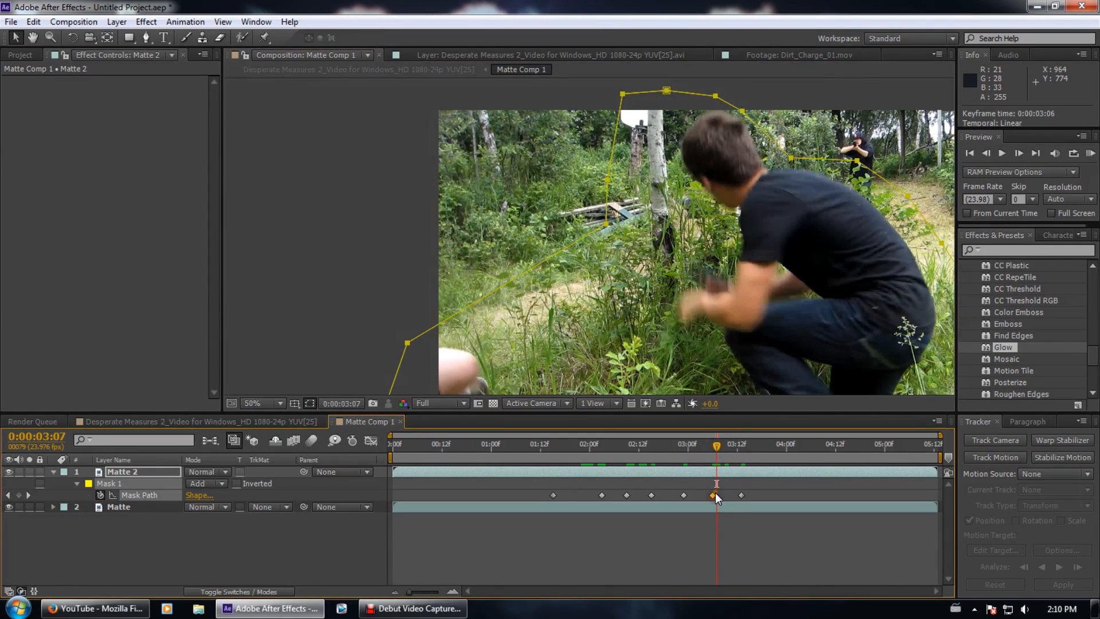
key(Delete)
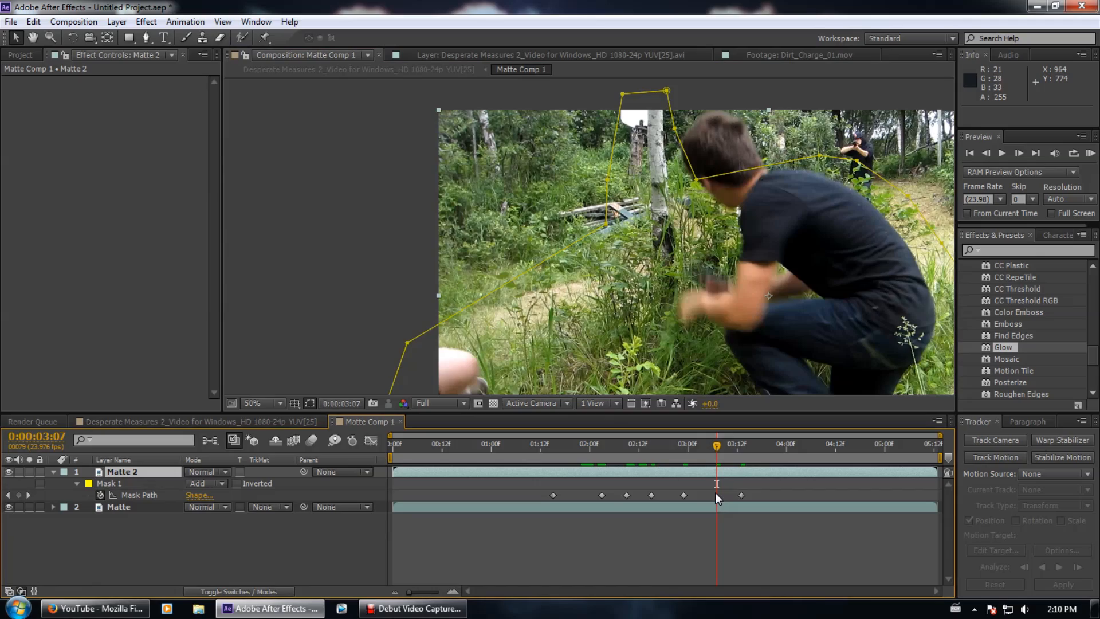
Review the mask through the shot's end, and at its first keyframe pull the two points above the central bushes into line with their tops
drag(734, 461, 972, 494)
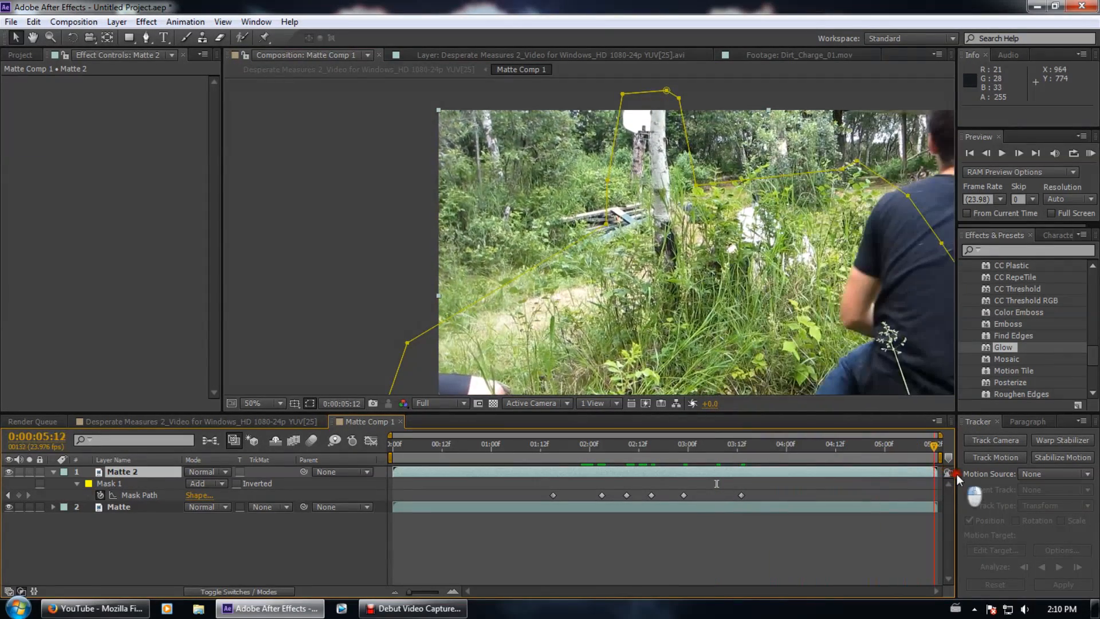
drag(797, 331, 517, 332)
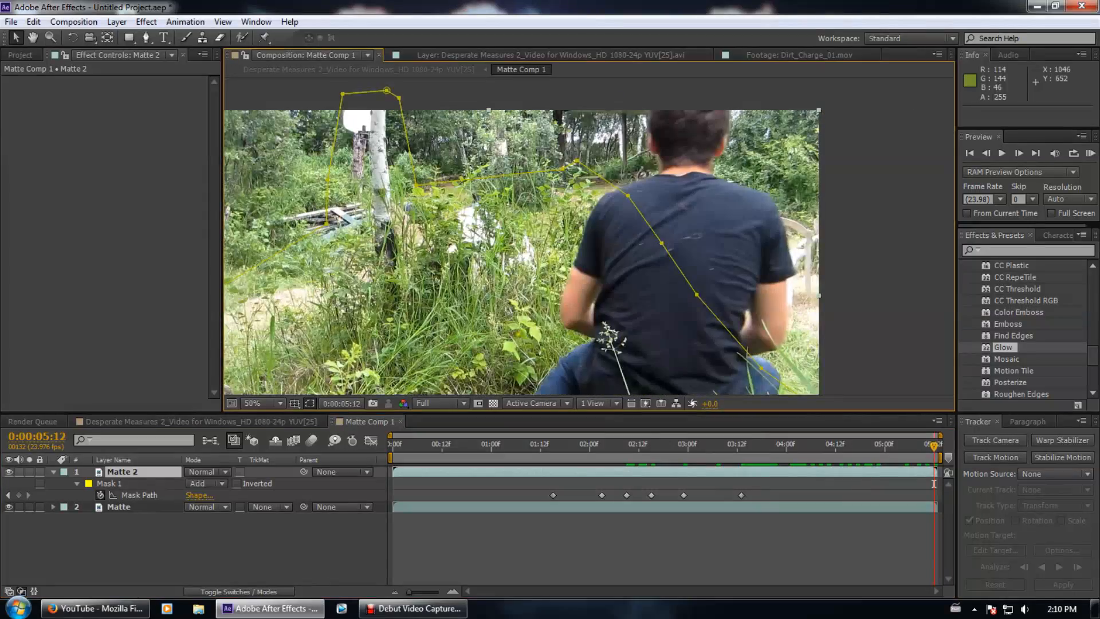
drag(449, 449, 815, 470)
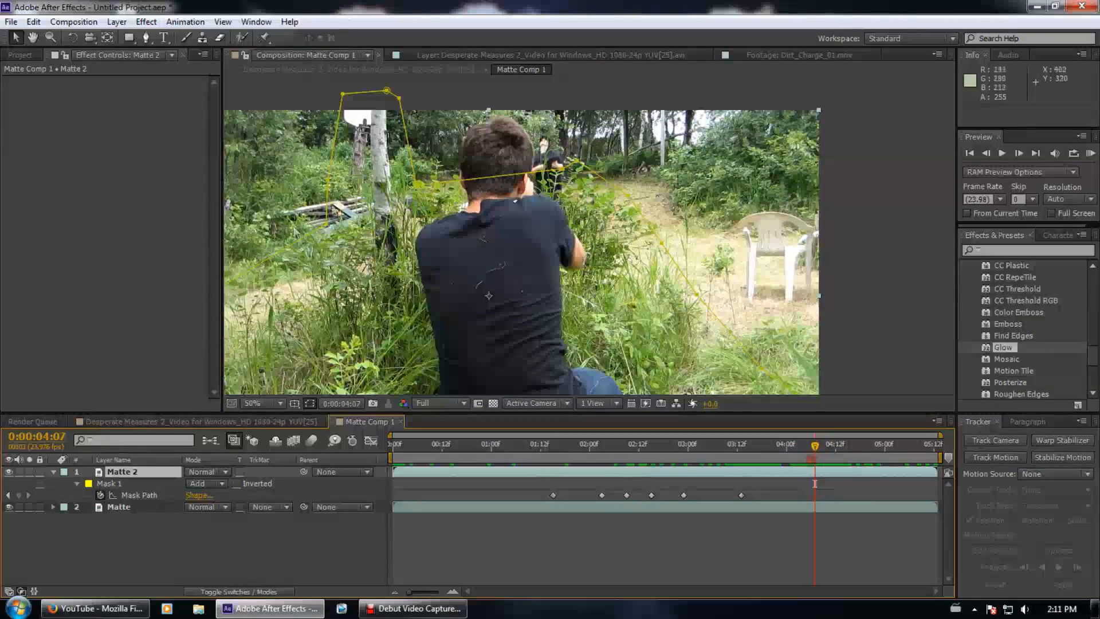
scroll(534, 228, up, 2)
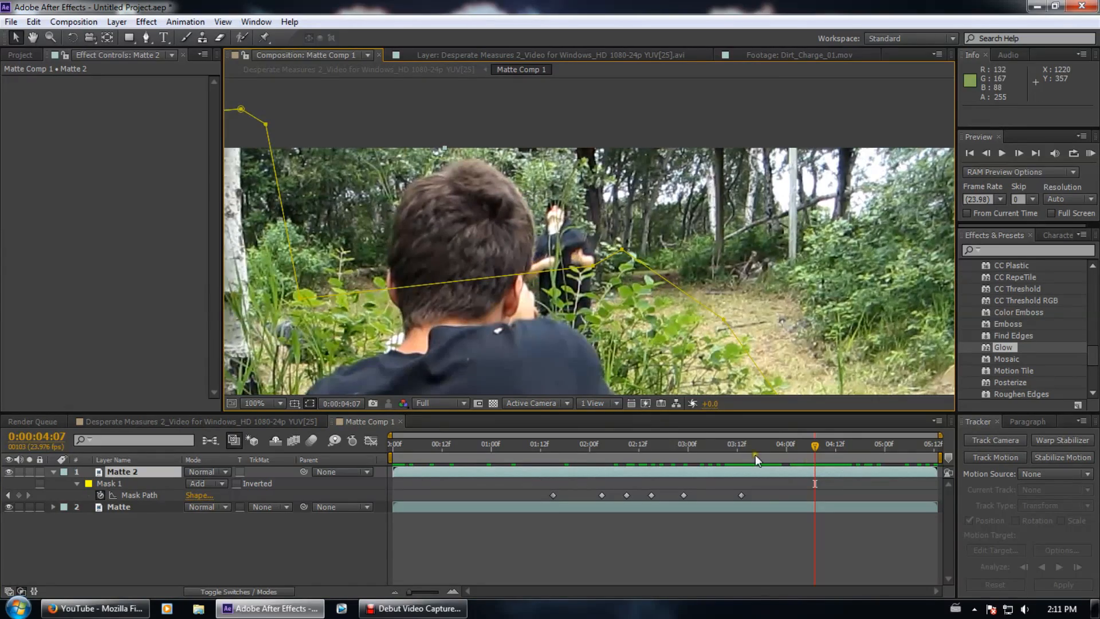
key(space)
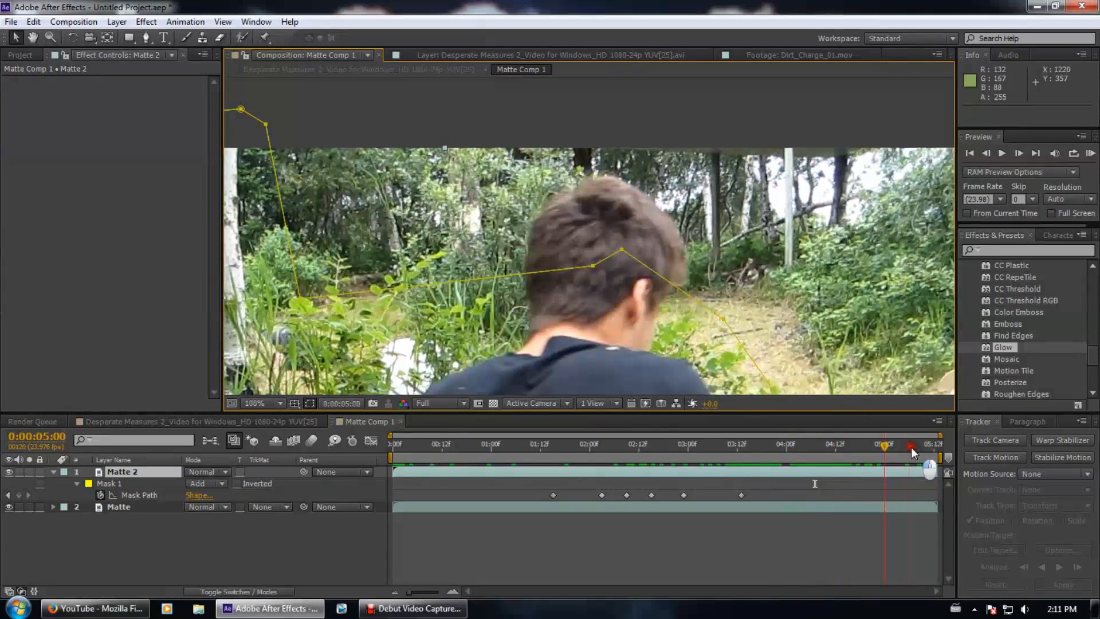
drag(760, 436, 553, 435)
drag(485, 202, 488, 271)
drag(301, 271, 423, 247)
At the 0:00:02:03 and 0:00:02:09 keyframes, reposition the mask points above the central bushes to follow the foreground leaf tops
click(603, 445)
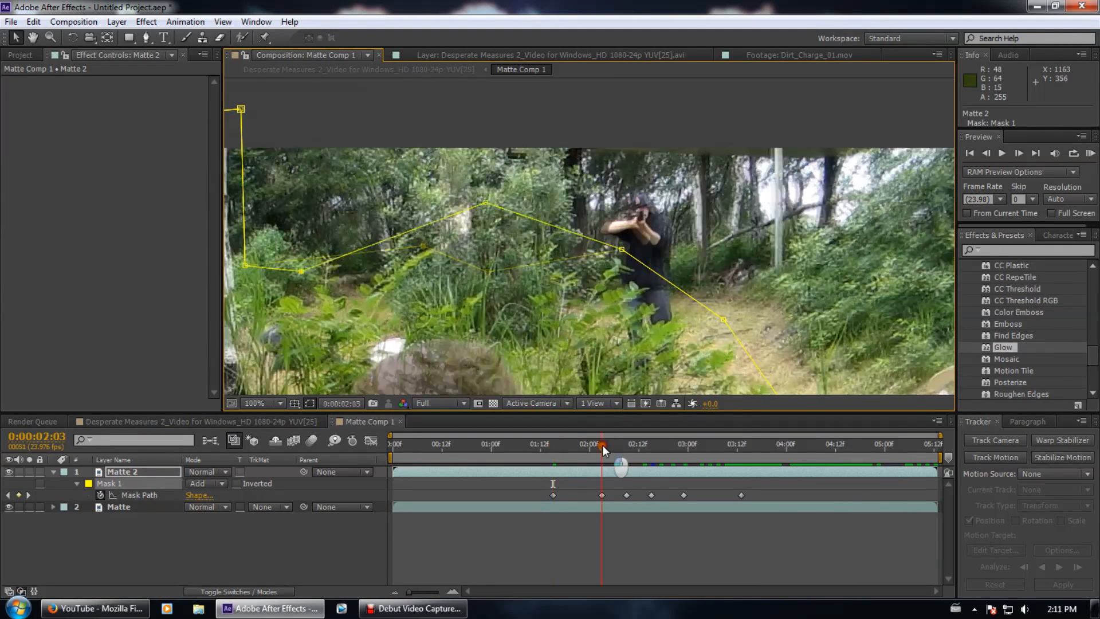
drag(485, 202, 496, 264)
drag(301, 271, 427, 237)
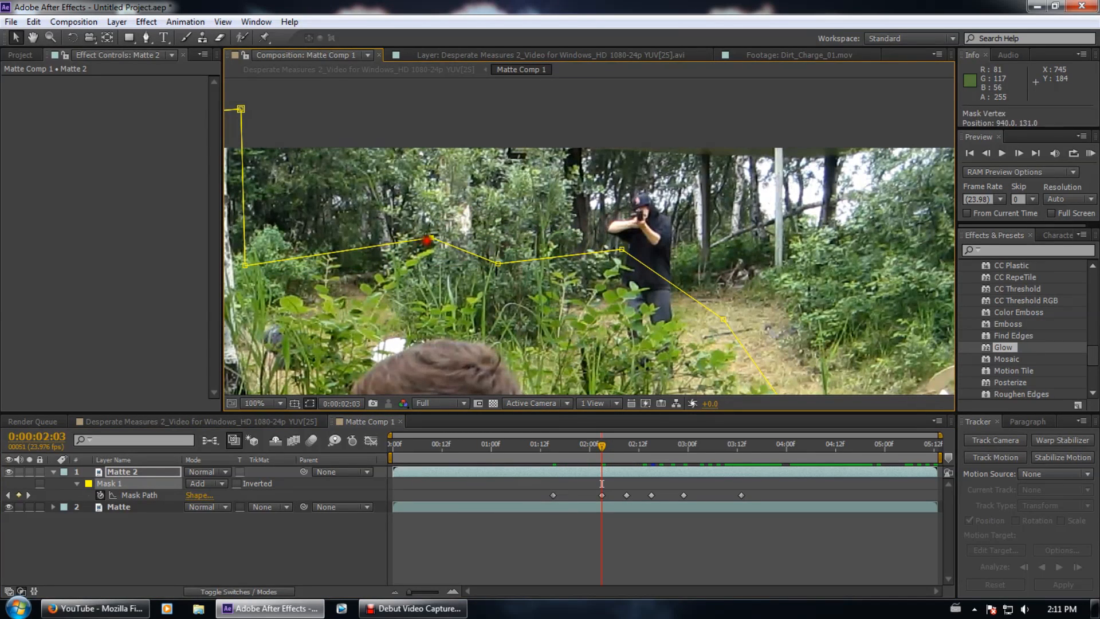
click(630, 445)
click(627, 444)
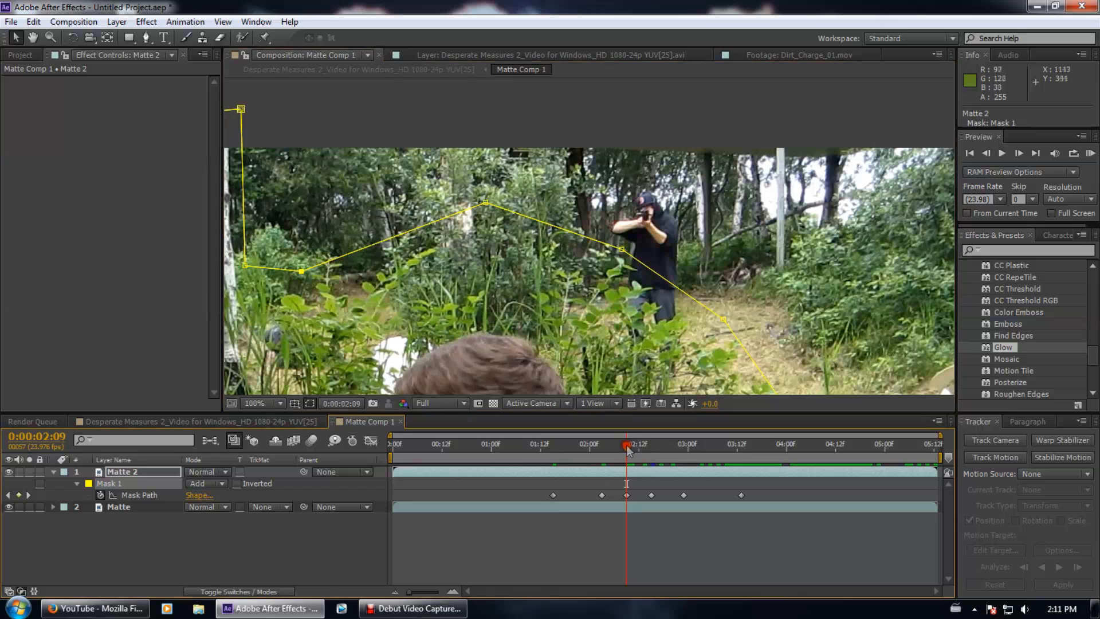
drag(301, 271, 434, 241)
At the 0:00:02:15 and 0:00:02:23 keyframes, lower the mask's peak over the trees and shift its neighbouring point toward the central bushes
click(655, 445)
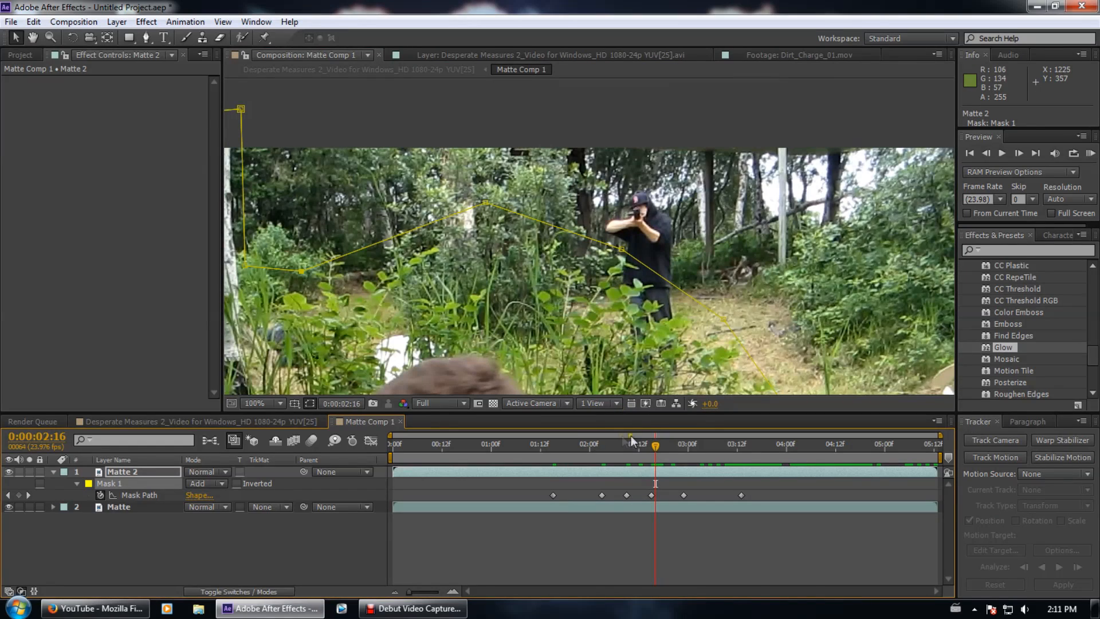
key(j)
drag(485, 203, 493, 257)
drag(302, 270, 434, 234)
click(685, 448)
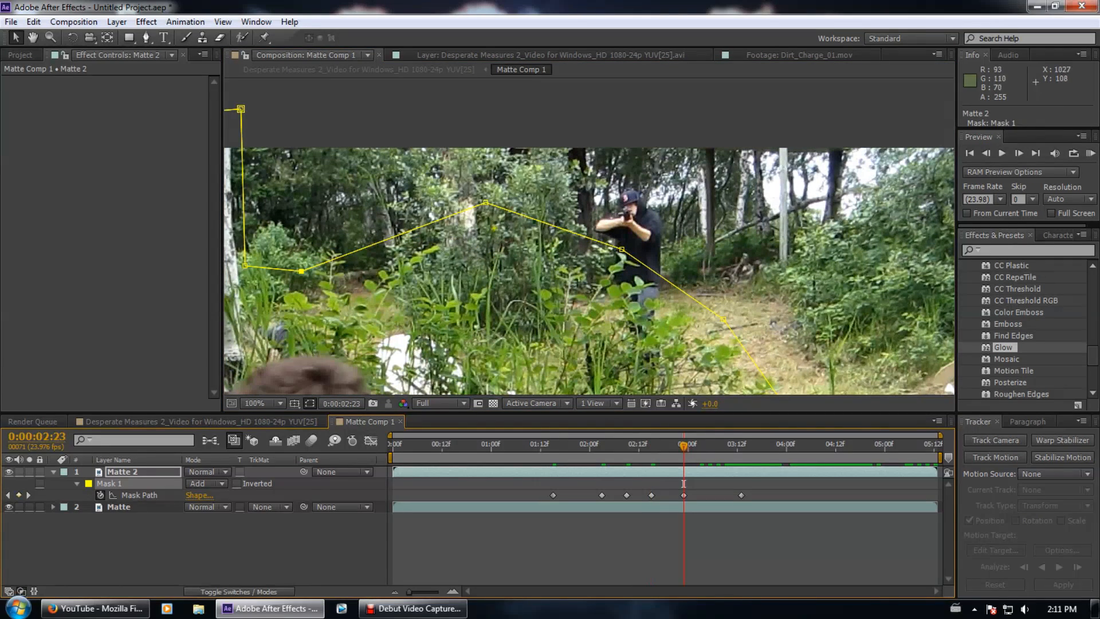
drag(491, 204, 515, 262)
drag(301, 271, 430, 240)
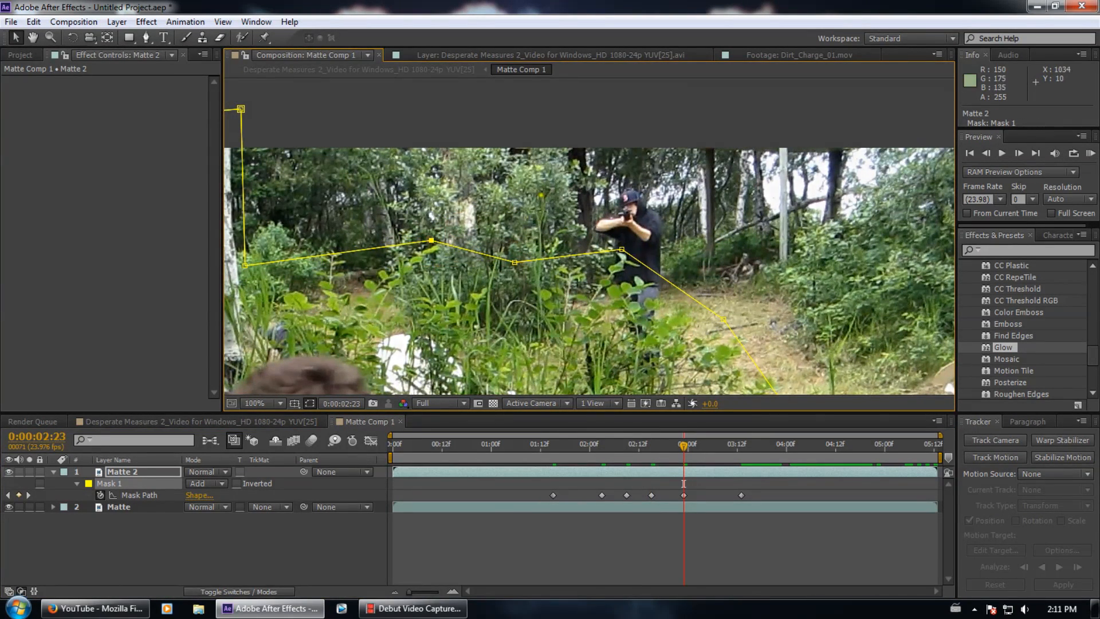
Hide the lower Matte layer so only the masked Matte 2 layer shows
scroll(541, 196, down, 4)
drag(532, 294, 555, 273)
scroll(554, 273, up, 3)
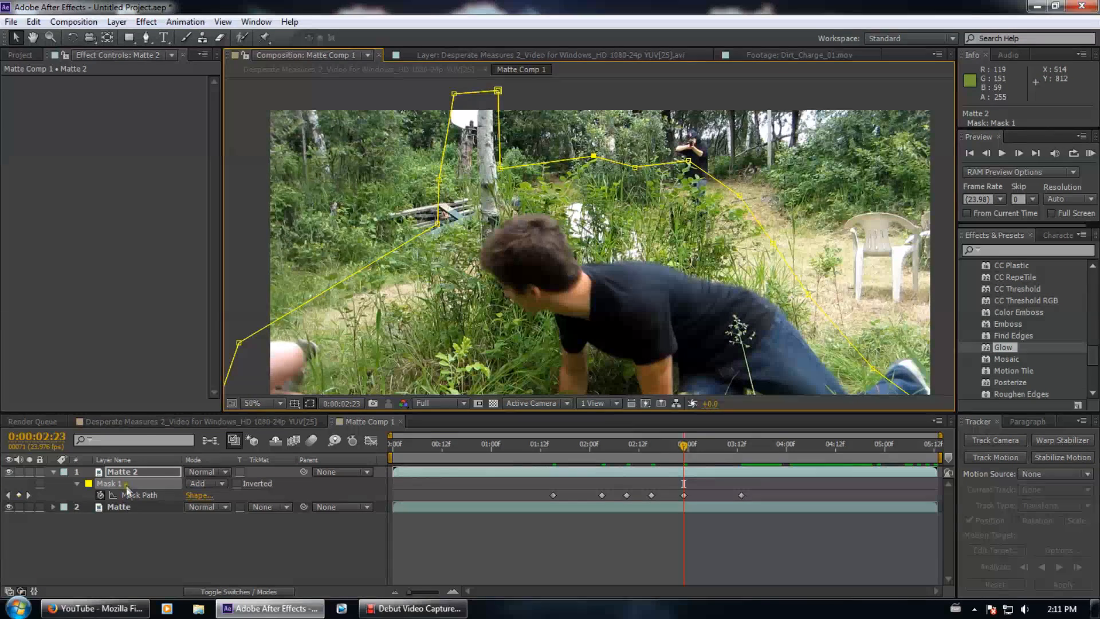
click(122, 471)
click(7, 506)
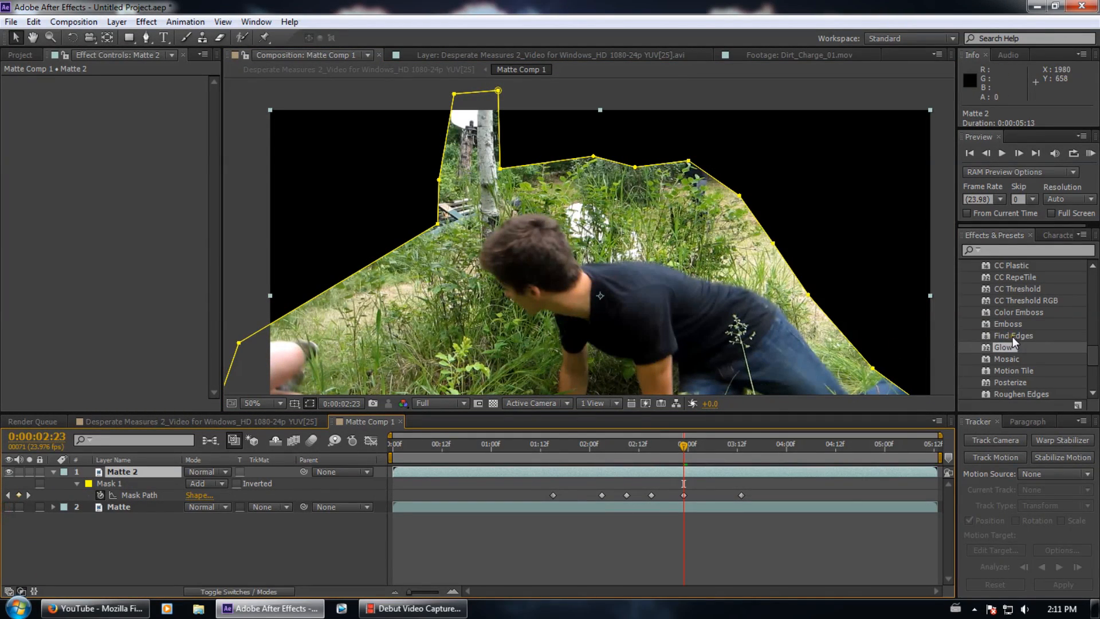
Find the Color Range keying effect and apply it to the Matte 2 layer
click(1029, 252)
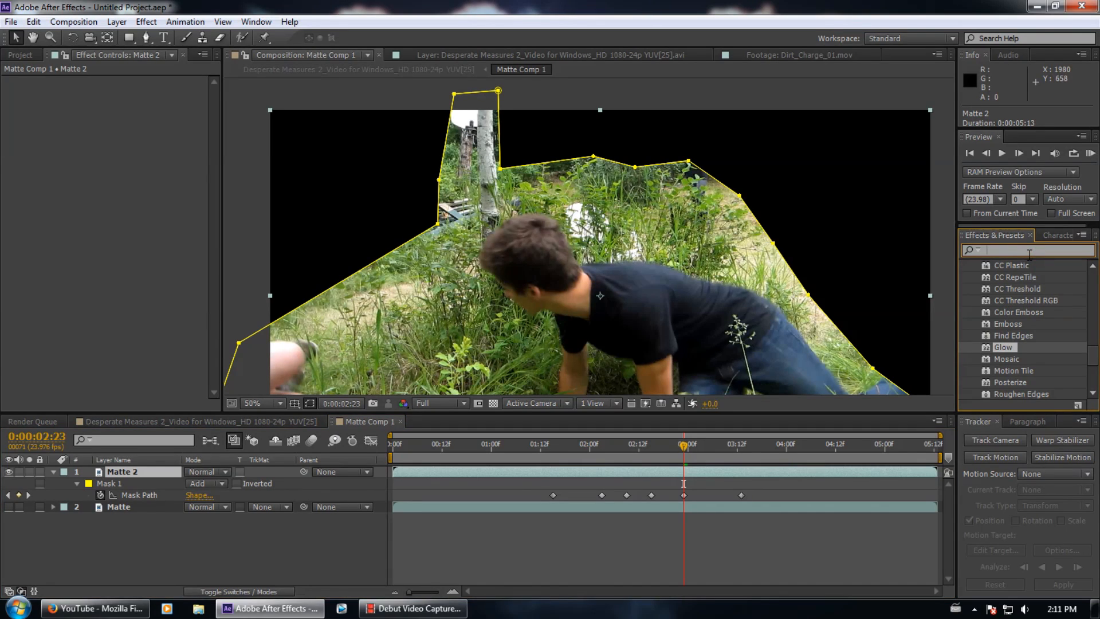
text(colo)
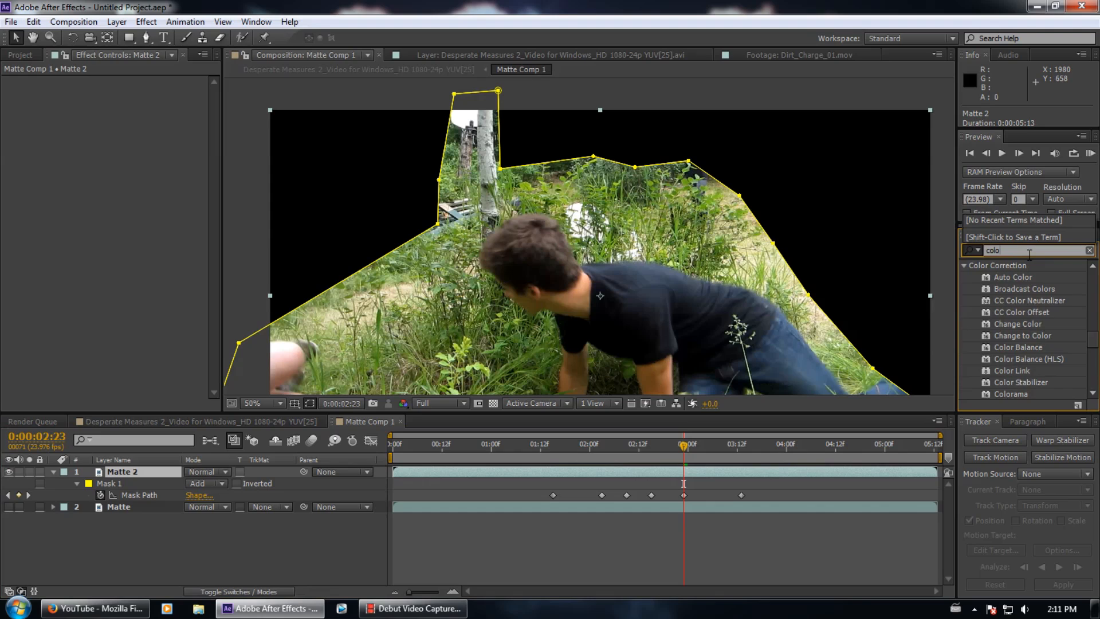
text(ur)
key(BackSpace)
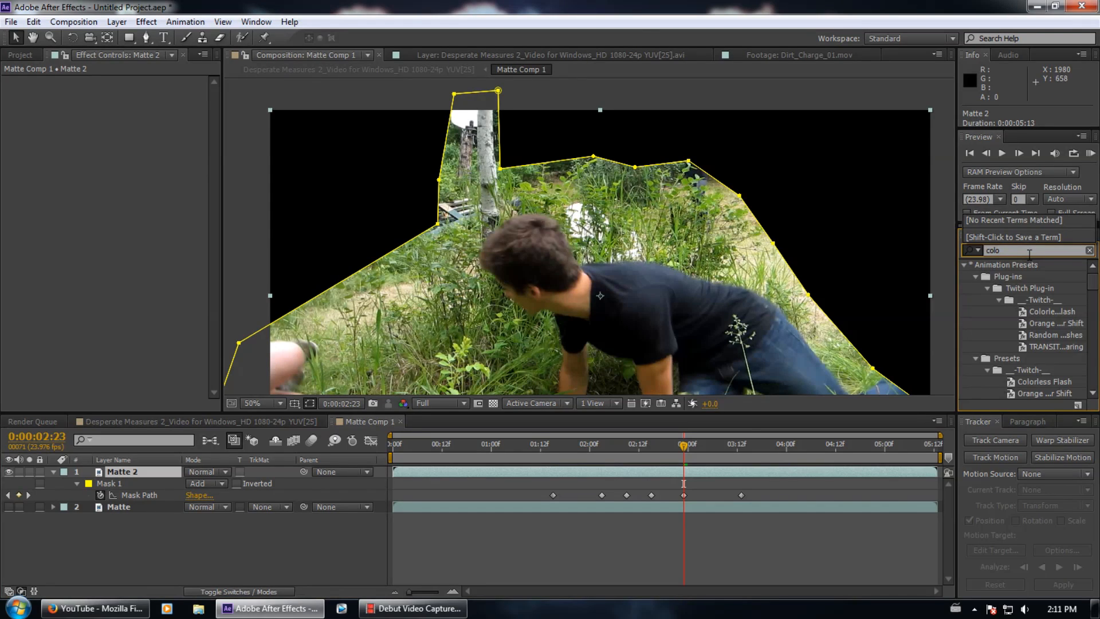
text(r range)
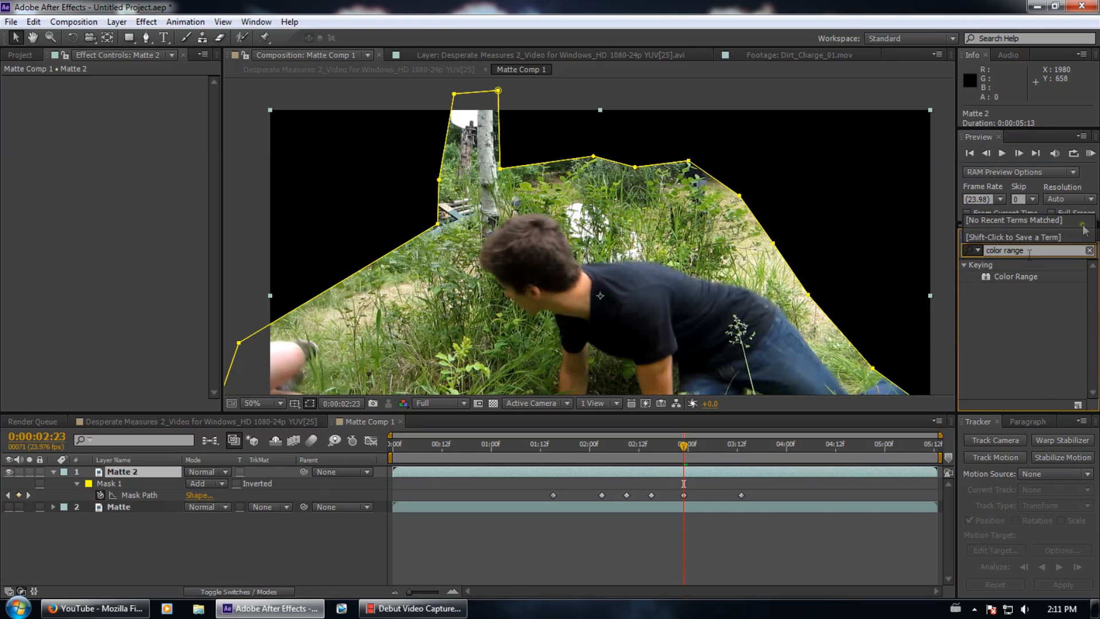
drag(1016, 277, 118, 471)
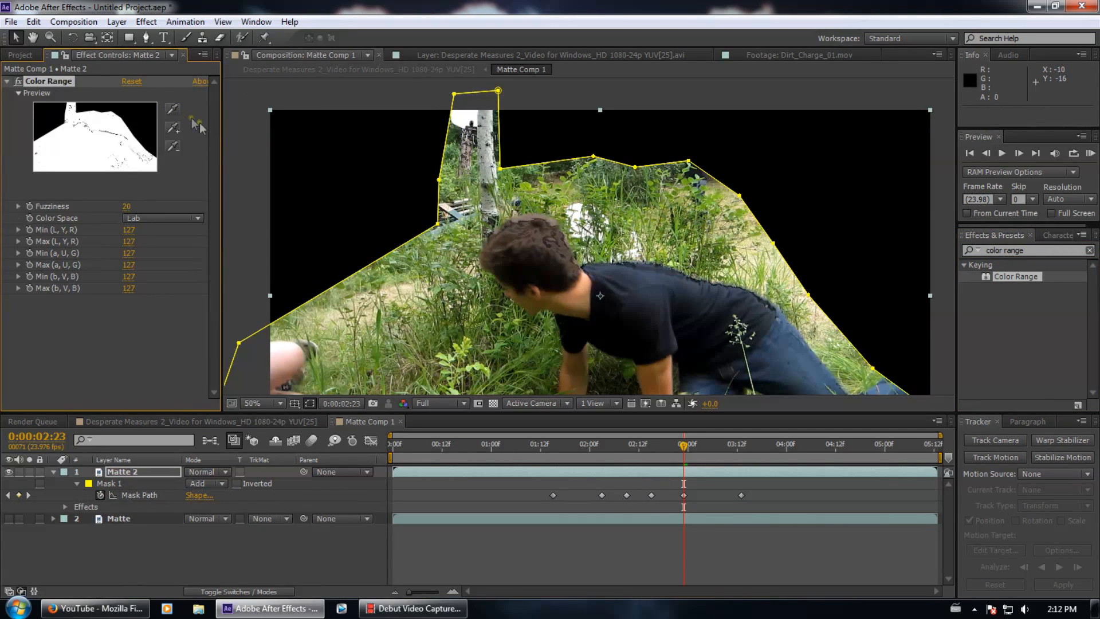
Sample a green leaf near the distant shooter as the Color Range key color and compare the result with the effect switched off
scroll(546, 307, up, 4)
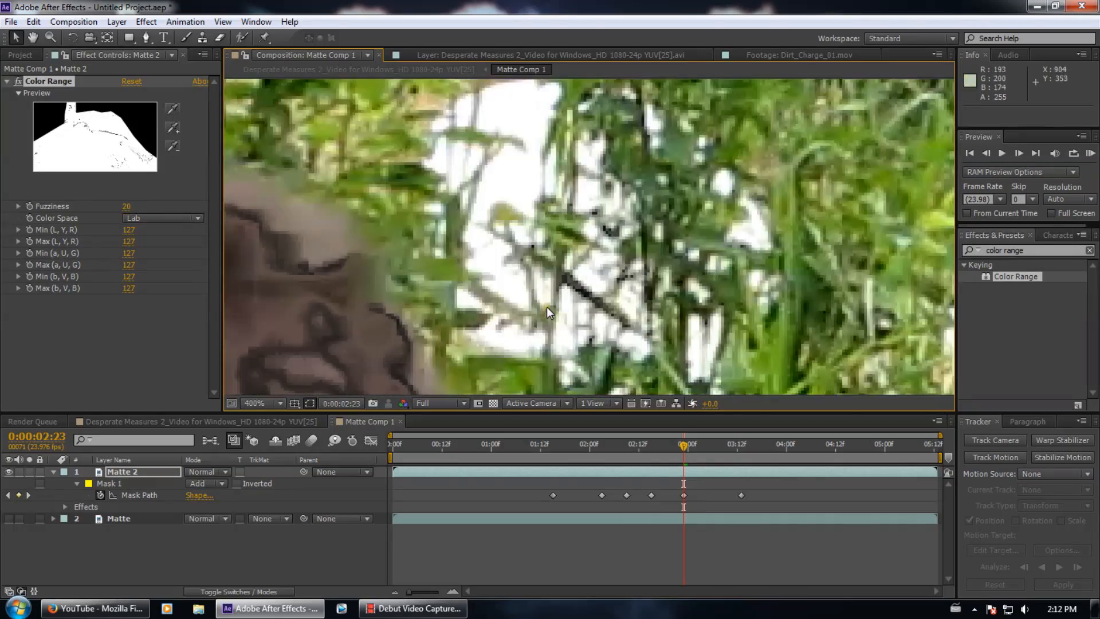
scroll(547, 307, down, 4)
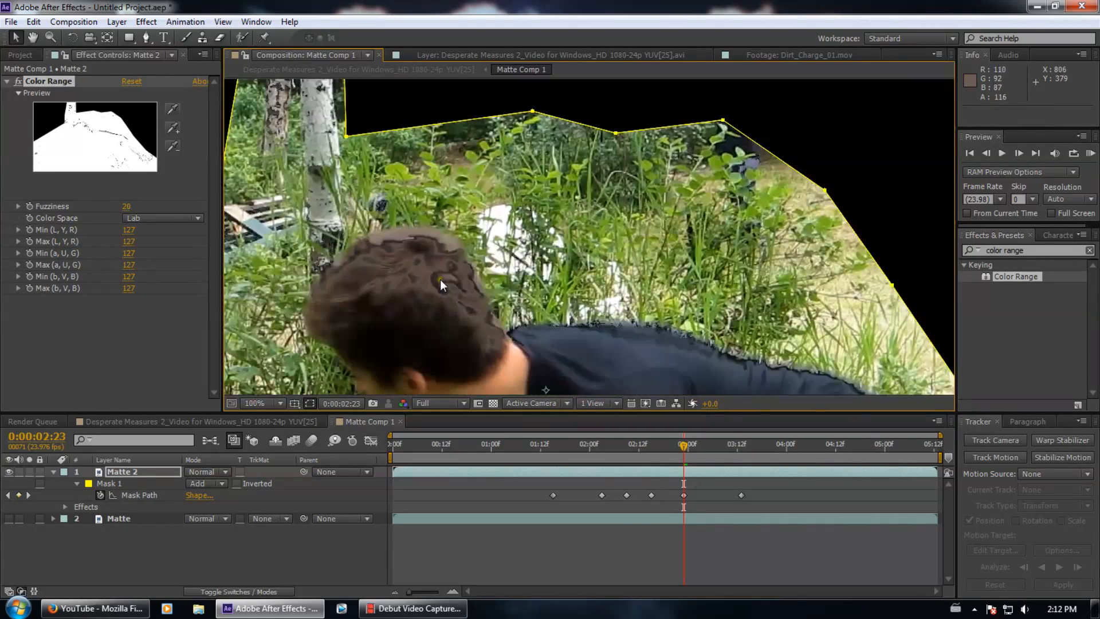
scroll(440, 280, down, 1)
scroll(366, 294, up, 1)
drag(670, 227, 355, 359)
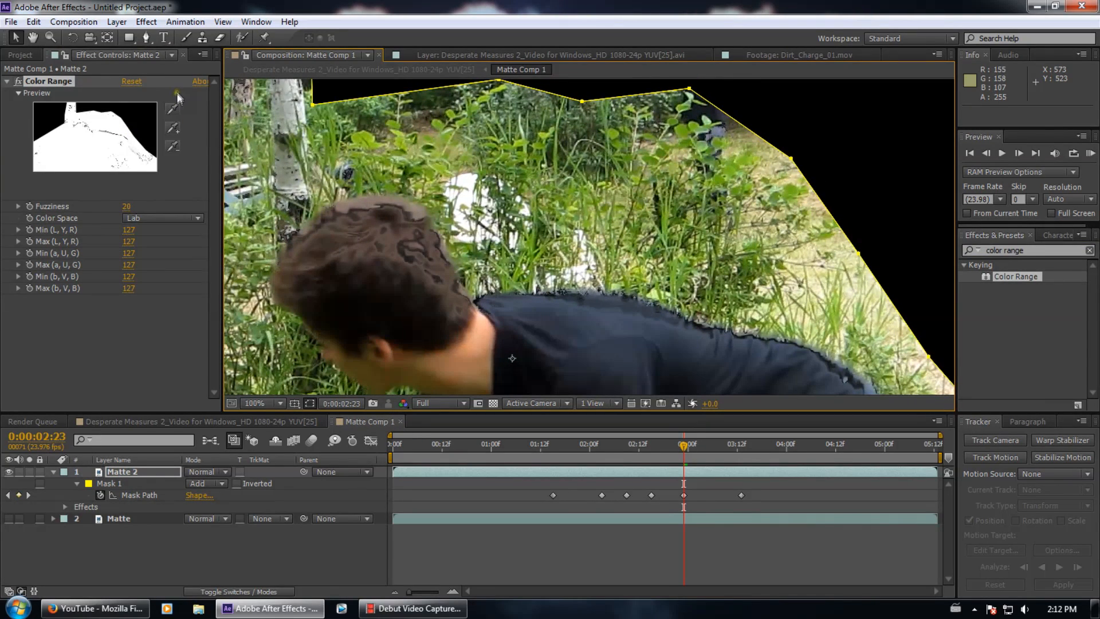
click(171, 108)
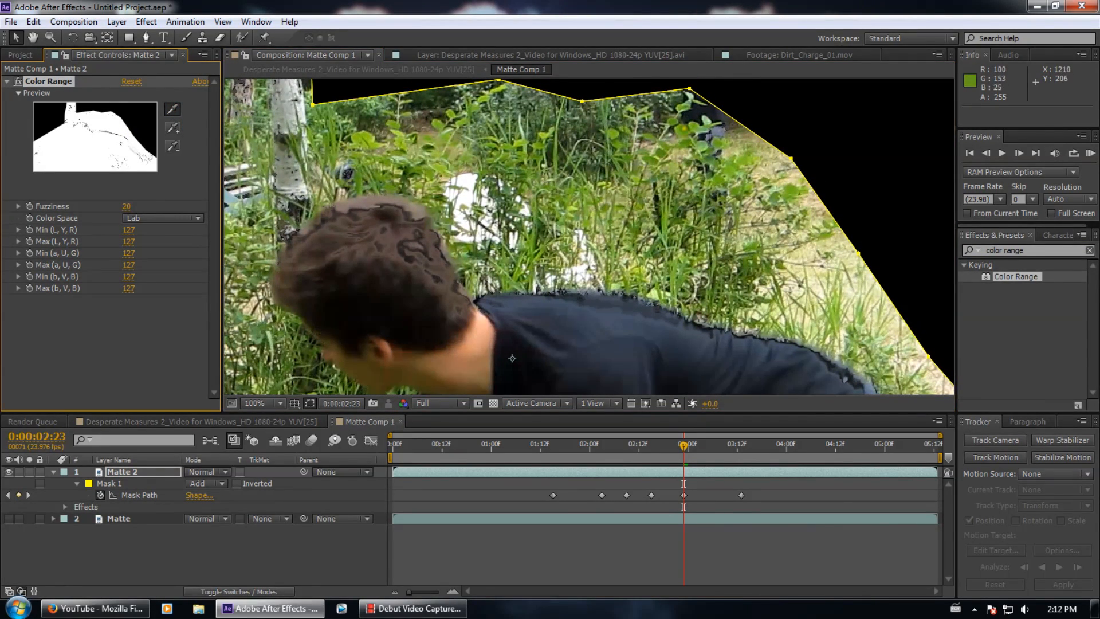
click(683, 129)
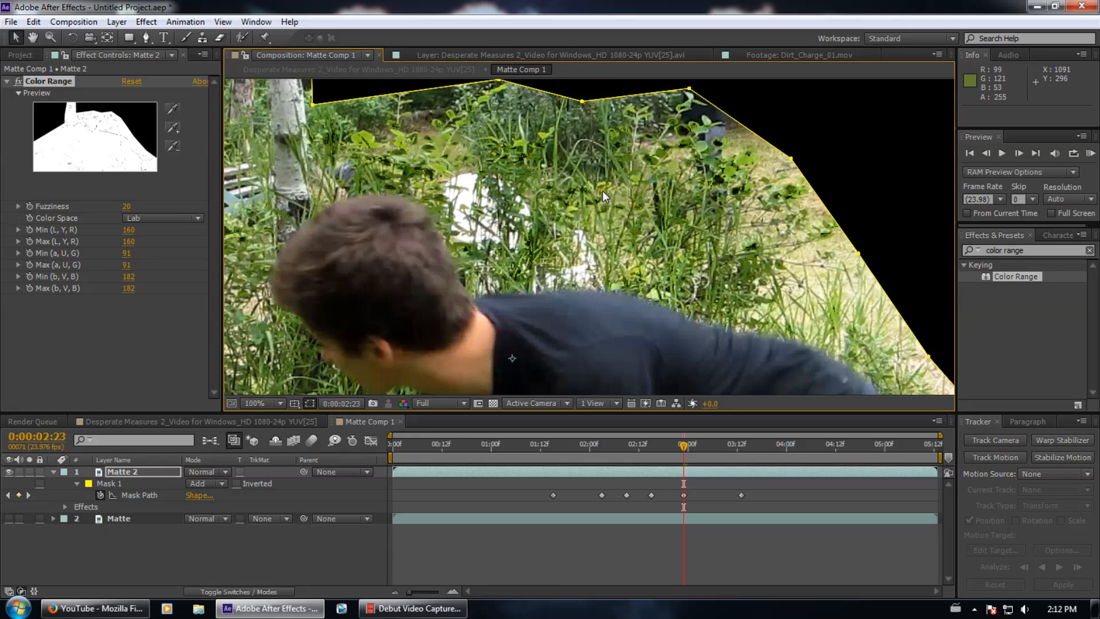
drag(602, 190, 577, 221)
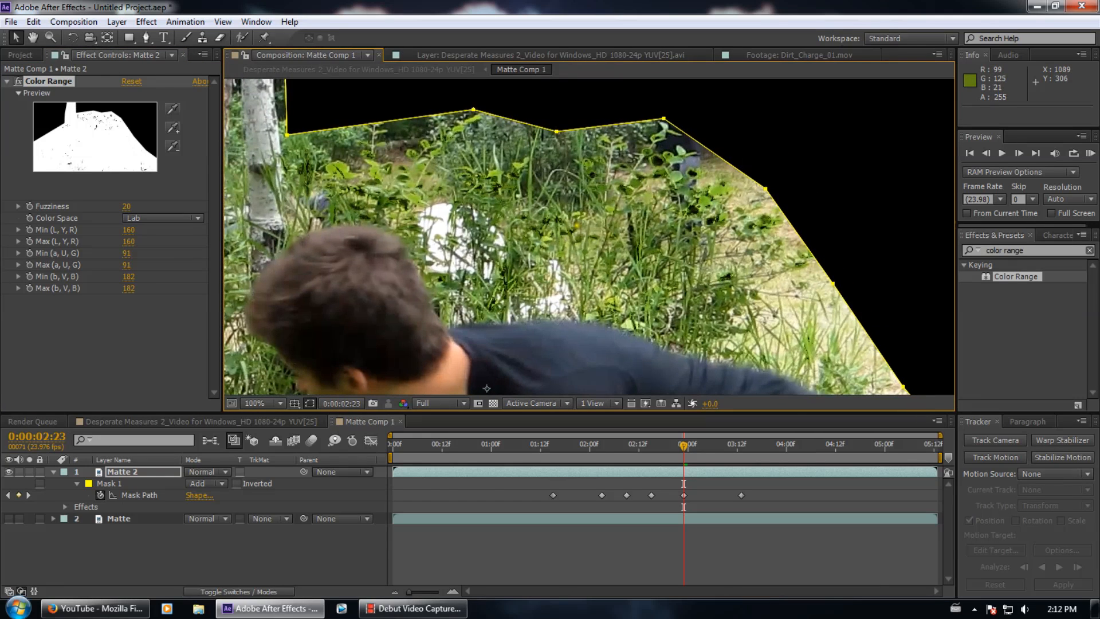
click(17, 81)
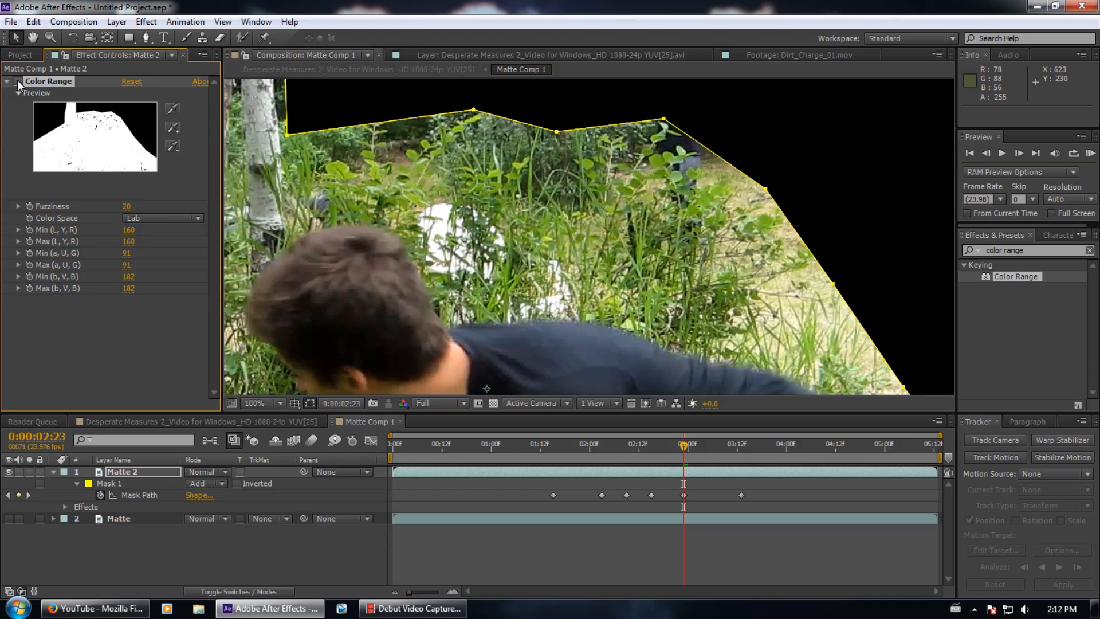
click(17, 81)
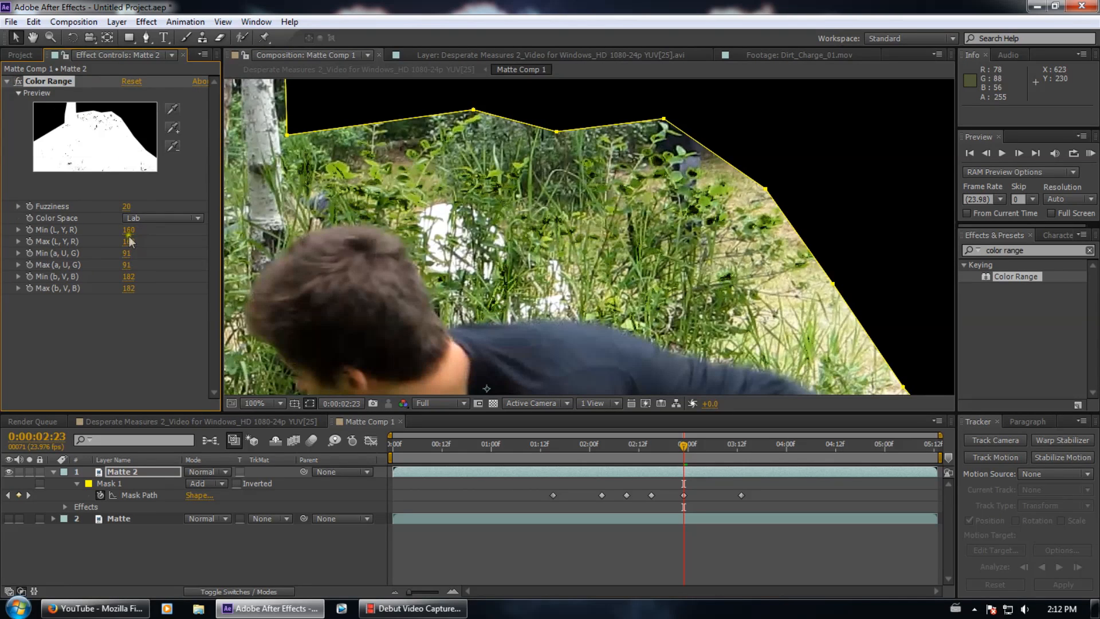
Set Color Range's Min (L, Y, R) to 239 and Max (L, Y, R) to 93, checking the keyed leaves against the transparency grid
drag(129, 228, 179, 227)
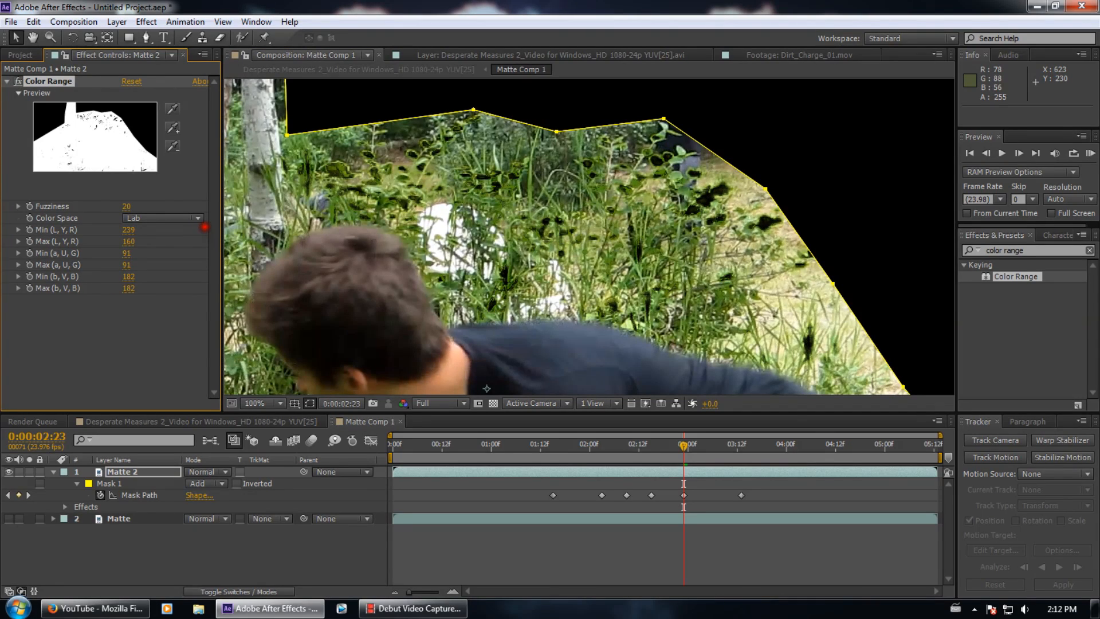
mouse_move(130, 241)
mouse_down()
mouse_move(143, 240)
mouse_move(87, 239)
mouse_up()
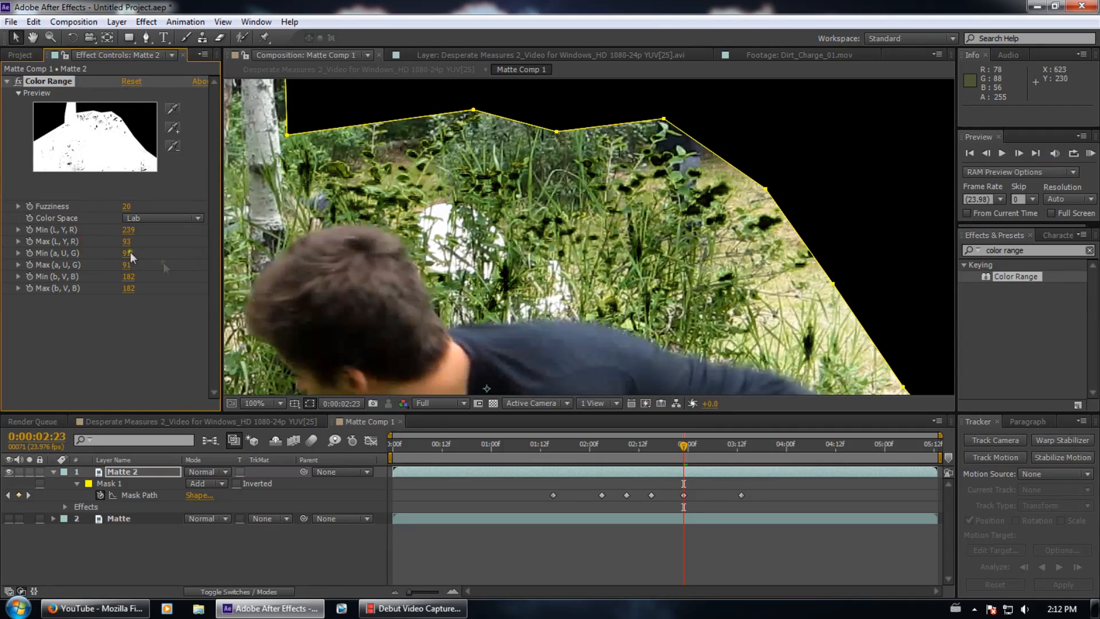
click(492, 403)
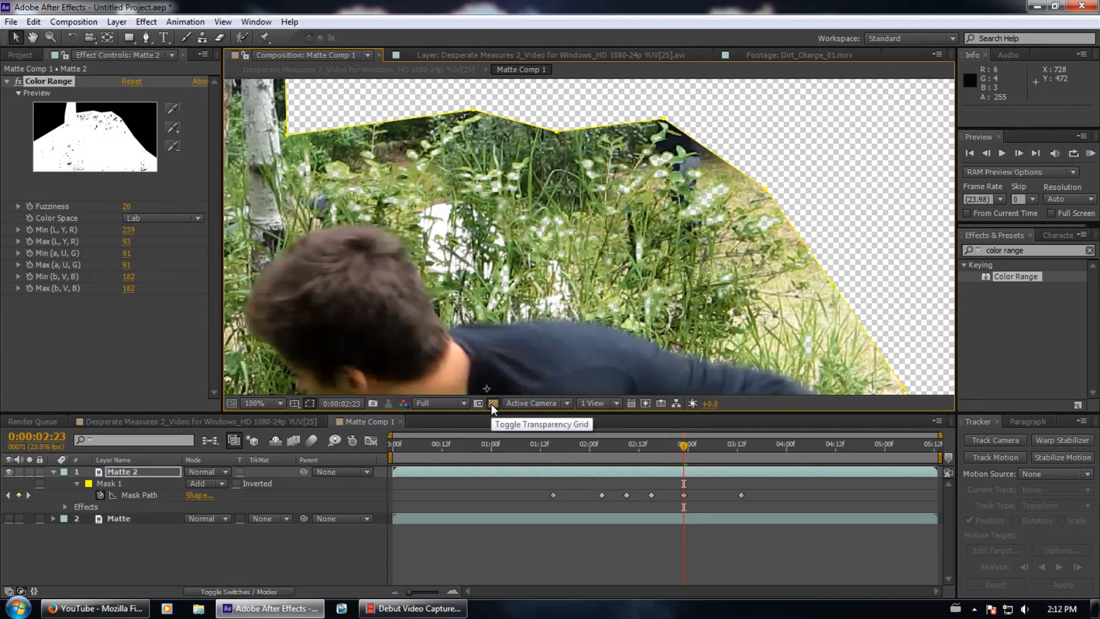
drag(486, 389, 457, 465)
drag(766, 86, 778, 52)
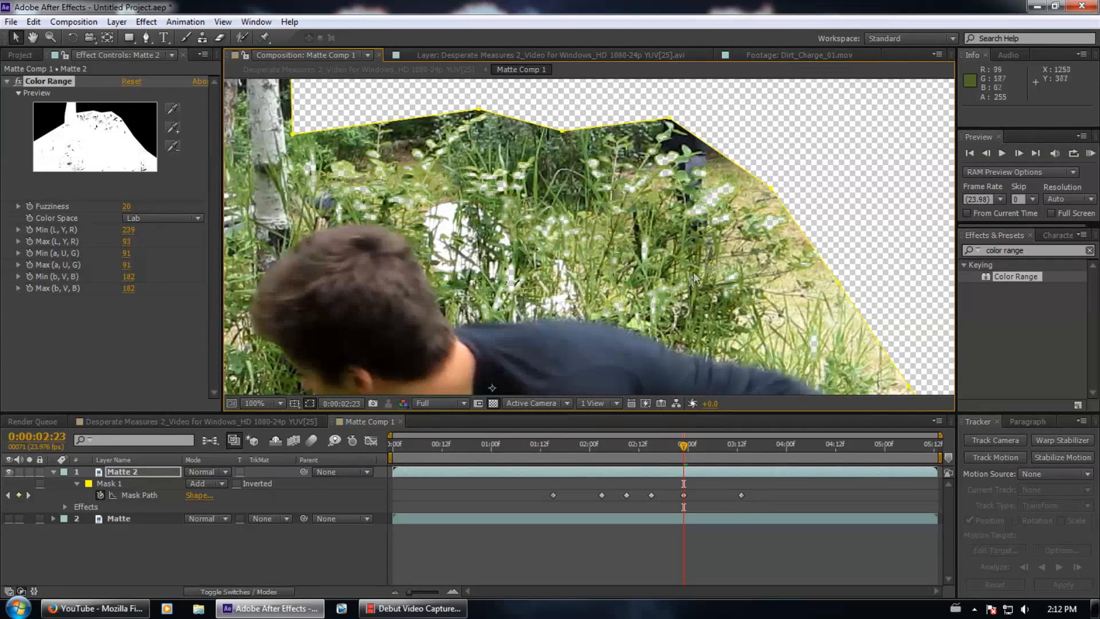
drag(694, 272, 693, 252)
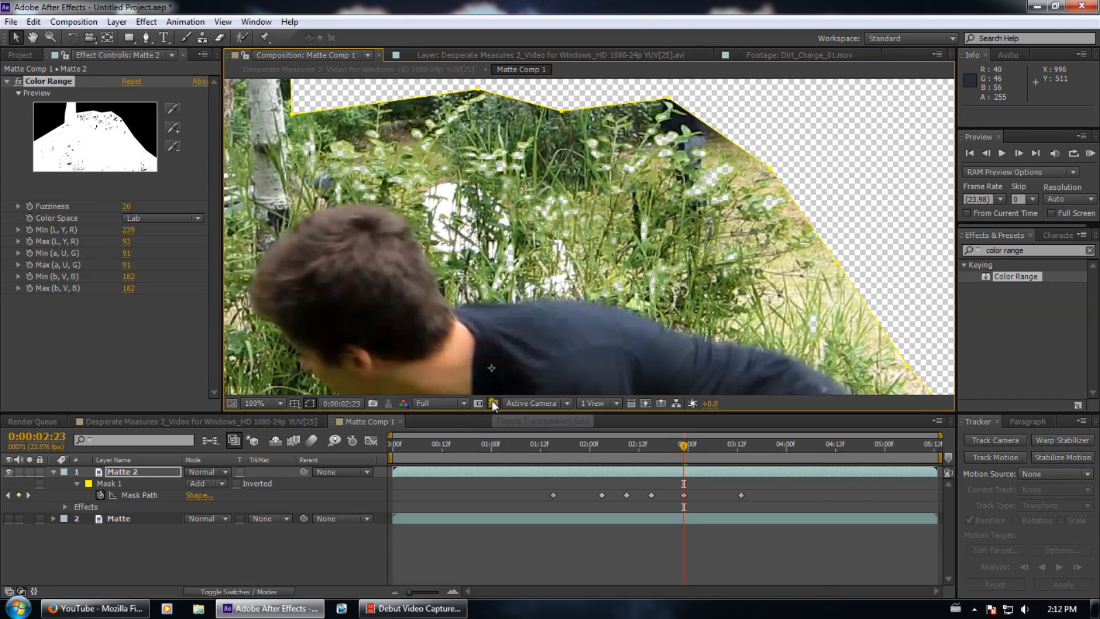
click(496, 401)
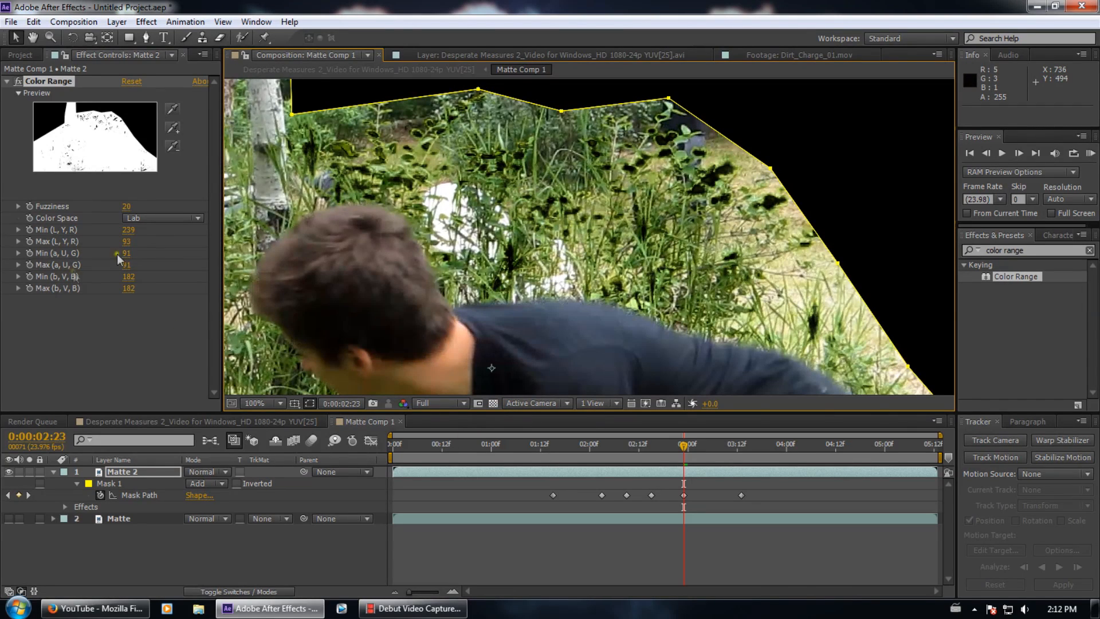
Set Color Range's Min (a, U, G) to 195, Max (a, U, G) to 82, Min (b, V, B) to 239 and Max (b, V, B) to 176
drag(125, 253, 185, 254)
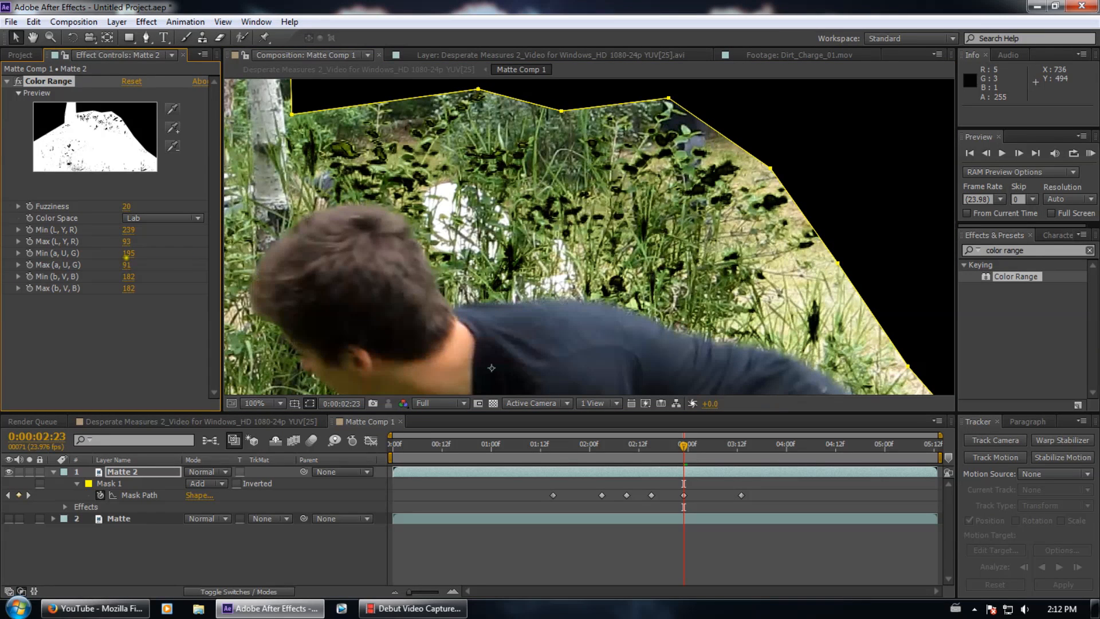
drag(126, 264, 119, 290)
drag(351, 281, 451, 288)
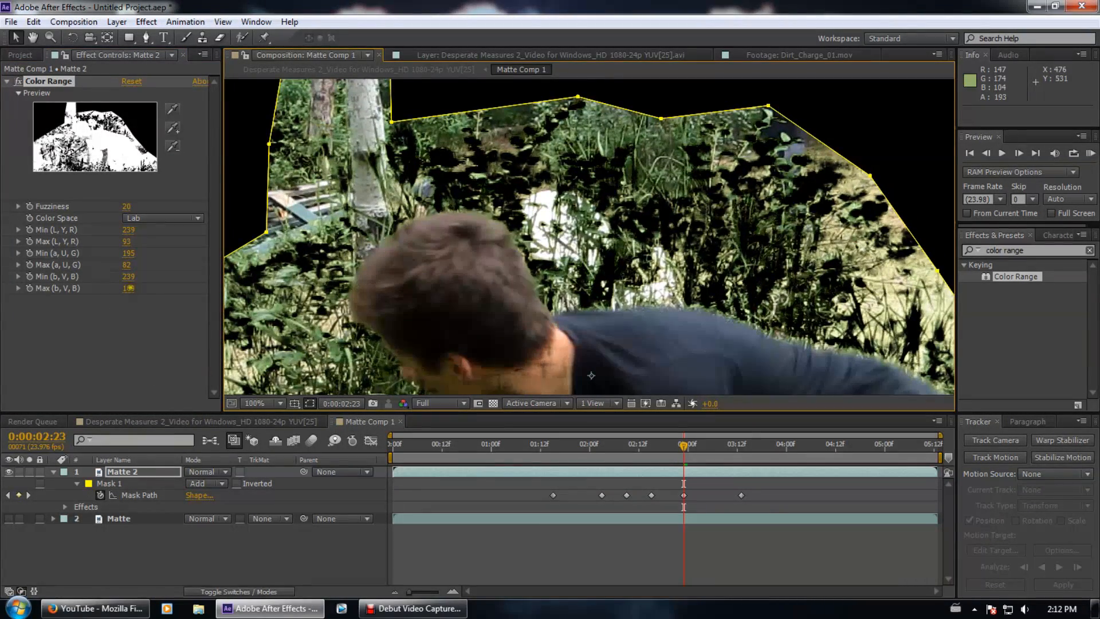
drag(127, 288, 132, 284)
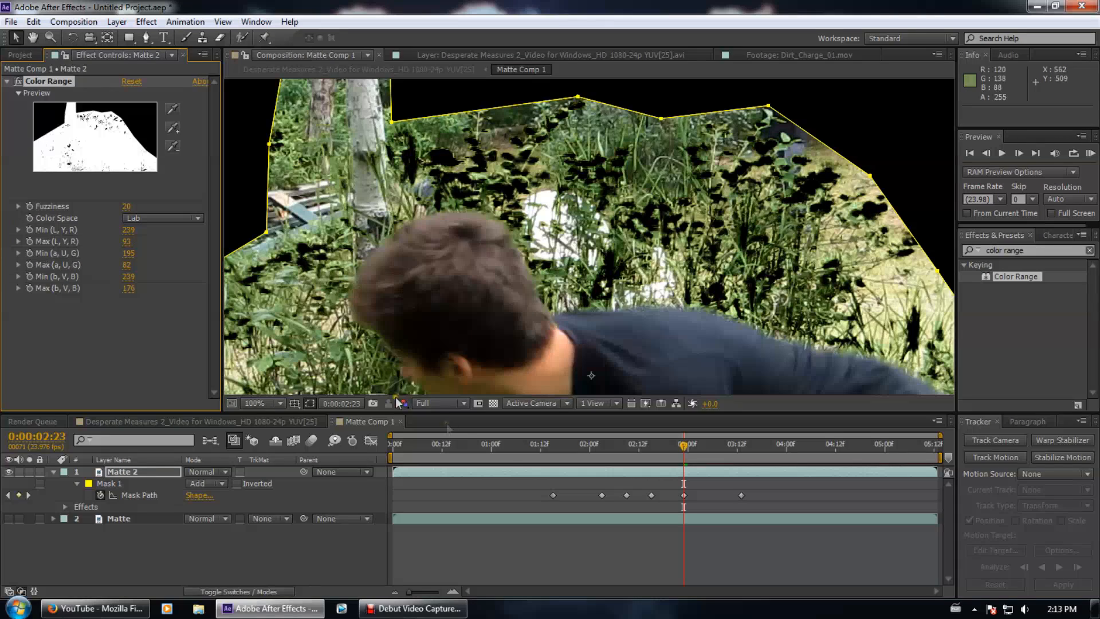
scroll(483, 269, down, 2)
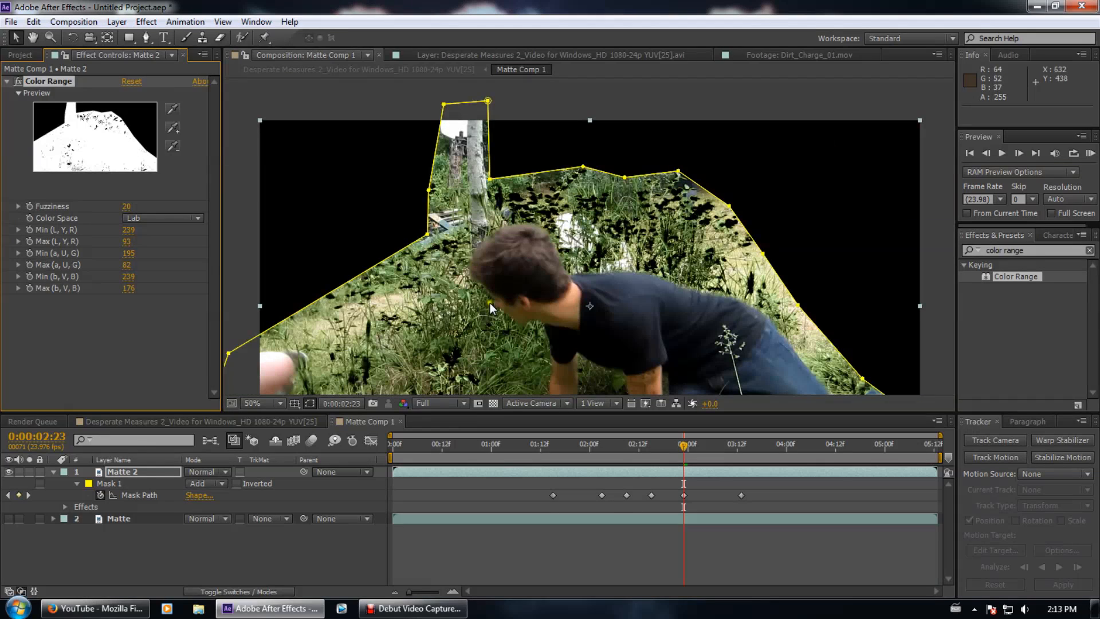
At 0:00:01:15, pull the two Matte 2 mask points left of the birch in close to its trunk
click(601, 445)
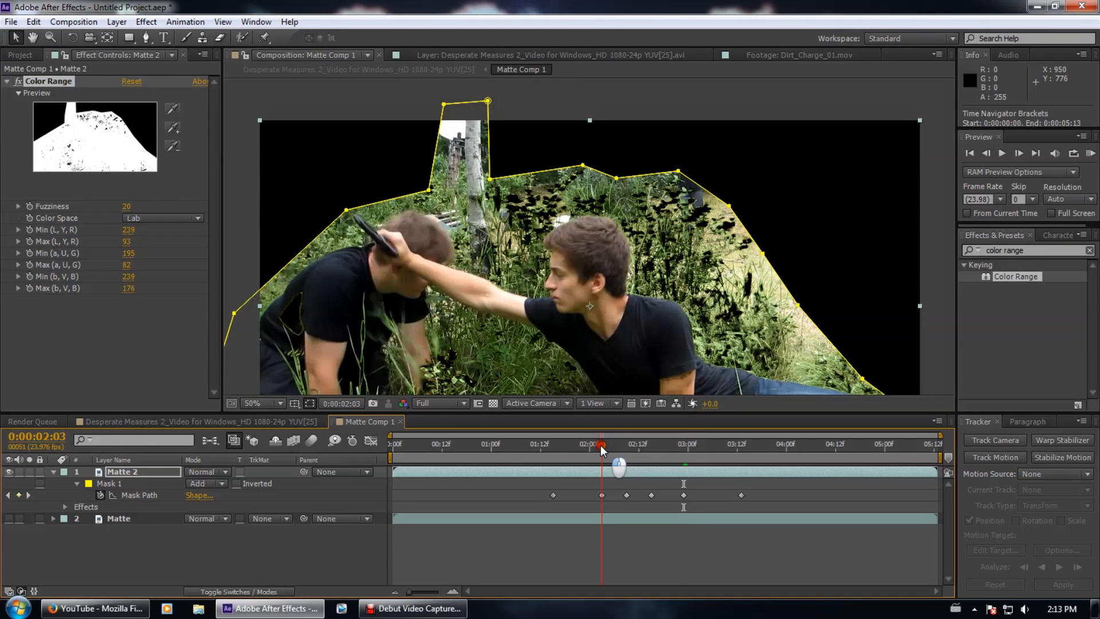
drag(600, 445, 552, 462)
drag(415, 205, 456, 198)
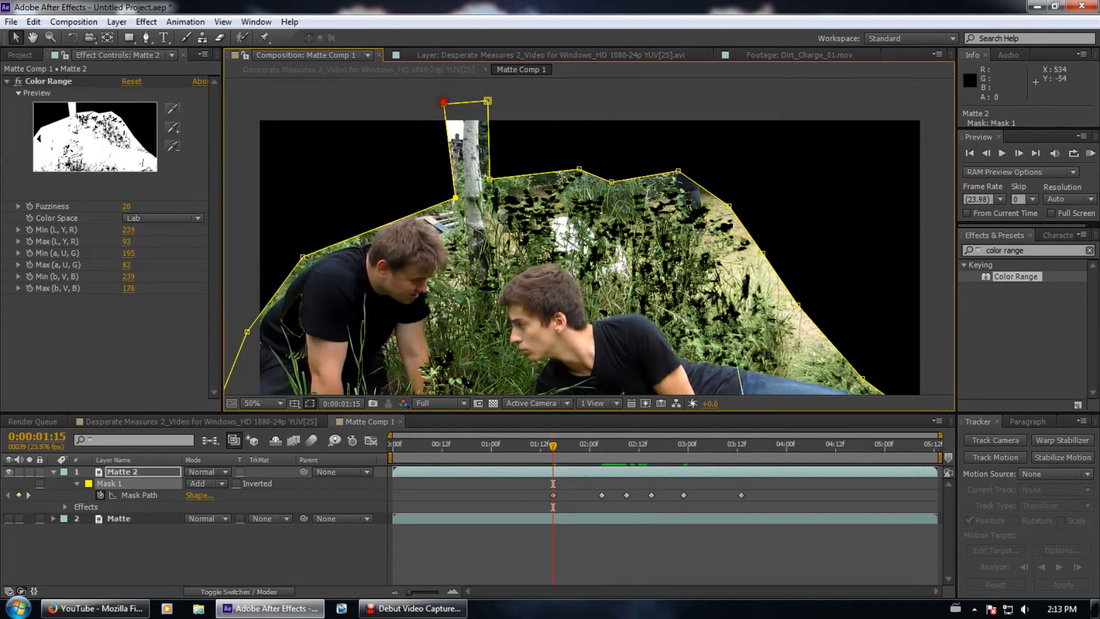
drag(444, 102, 450, 98)
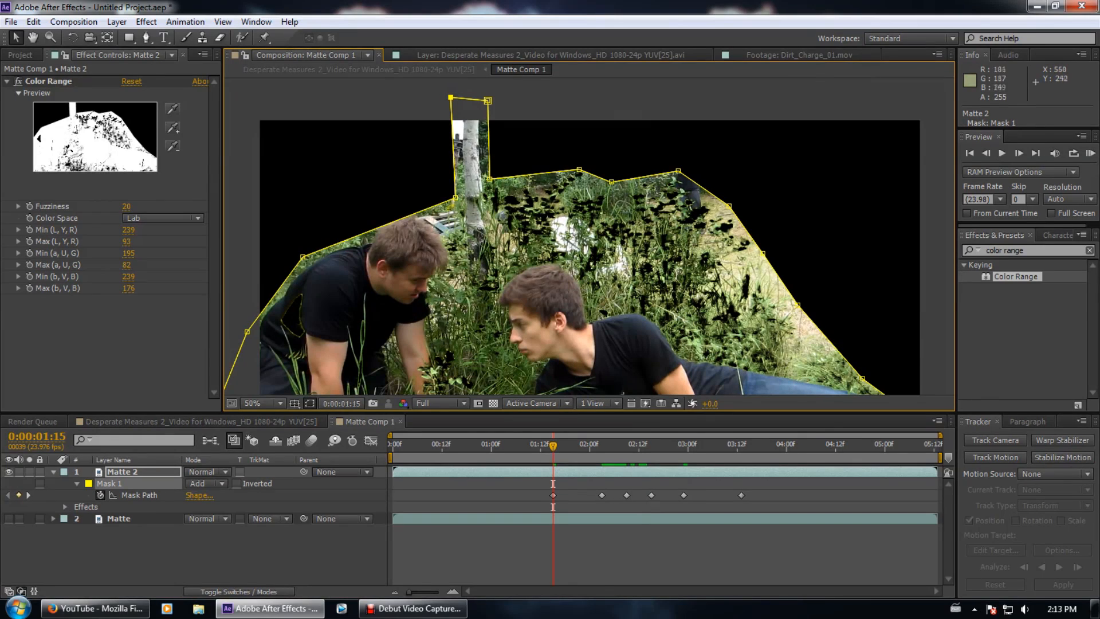
drag(455, 197, 455, 188)
At 0:00:02:03, move the upper and lower mask points beside the birch in against the trunk's left edge
drag(602, 442, 602, 447)
drag(429, 190, 456, 200)
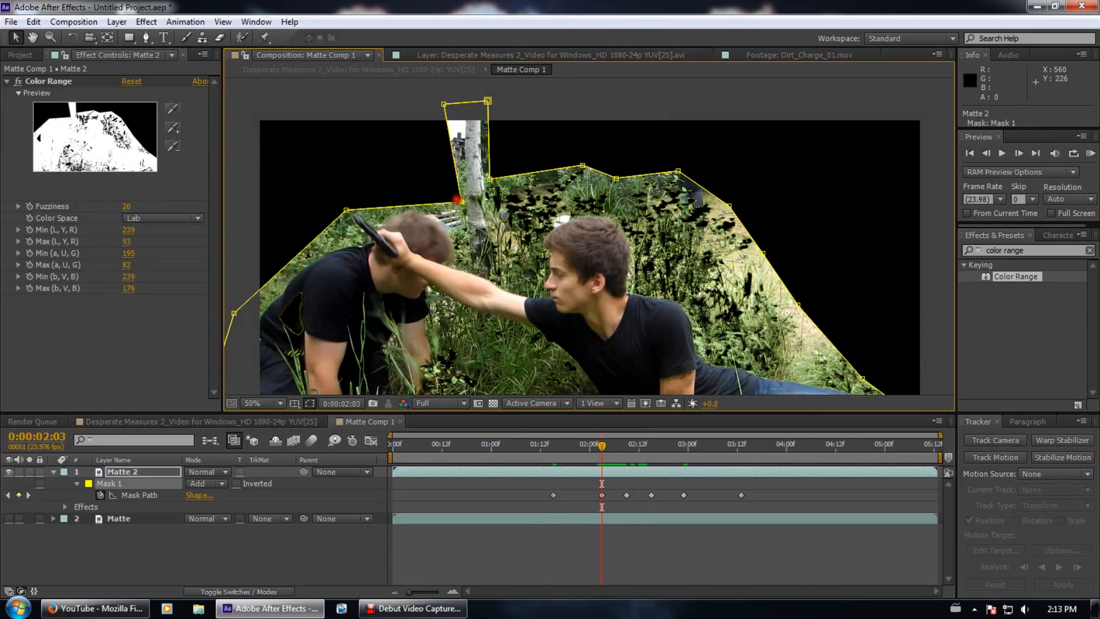
drag(444, 103, 459, 101)
Tighten the mask points beside the birch just past 0:00:02:09 and delete the old Mask Path keyframe at 0:00:02:09
drag(619, 443, 630, 445)
drag(430, 190, 464, 203)
drag(444, 102, 461, 98)
drag(651, 445, 650, 445)
click(628, 495)
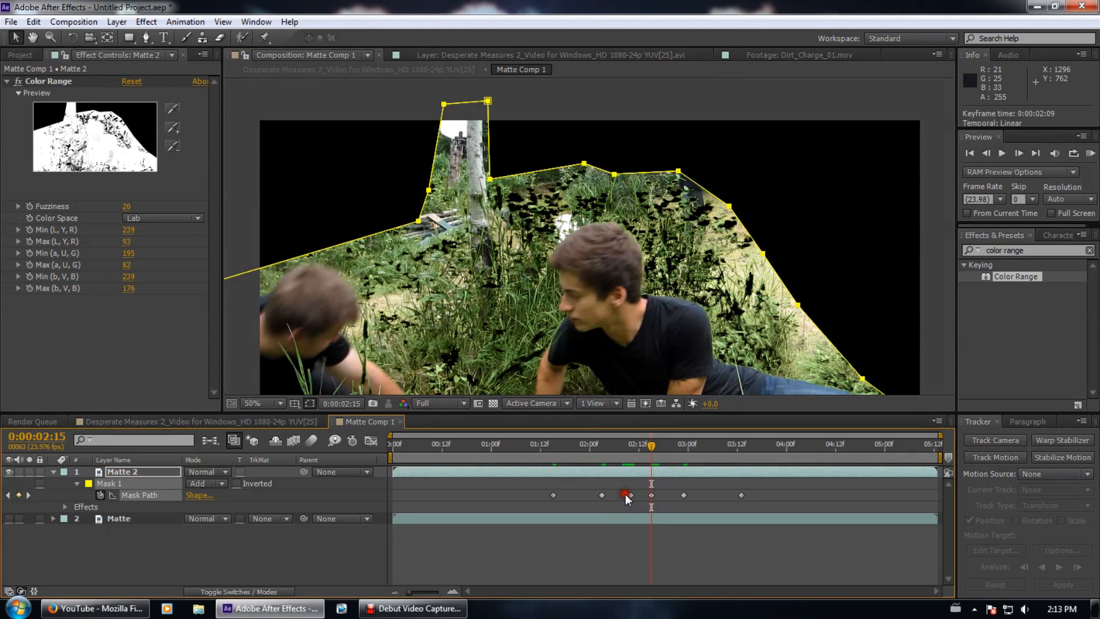
key(Delete)
At 0:00:02:15, reshape the mask by bringing the trunk-side points closer to the birch and lowering the adjacent hillside point
drag(612, 448, 651, 443)
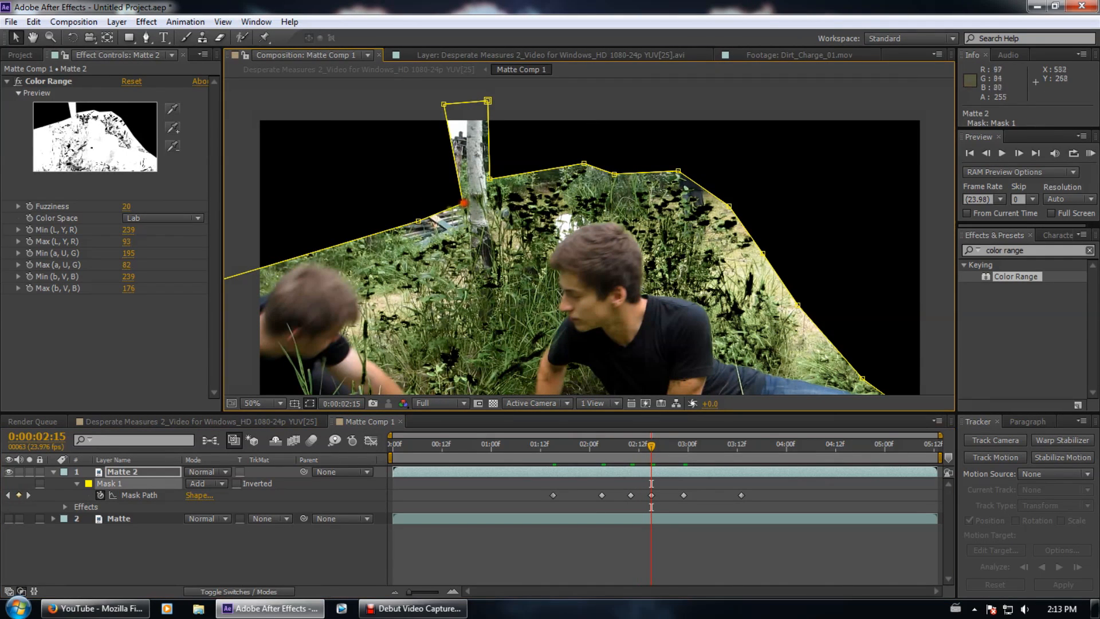
drag(419, 220, 416, 241)
drag(462, 204, 454, 218)
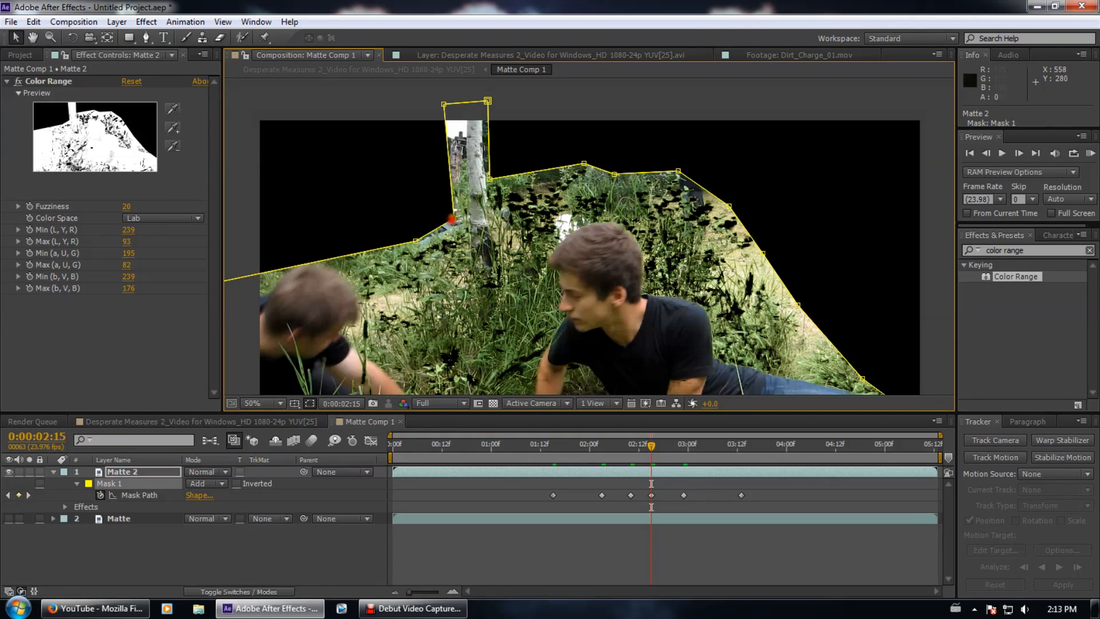
drag(444, 103, 450, 102)
drag(416, 241, 420, 230)
At 0:00:02:23 and 0:00:03:13, pull the two mask points left of the birch in toward its trunk
drag(643, 446, 683, 447)
drag(430, 189, 451, 219)
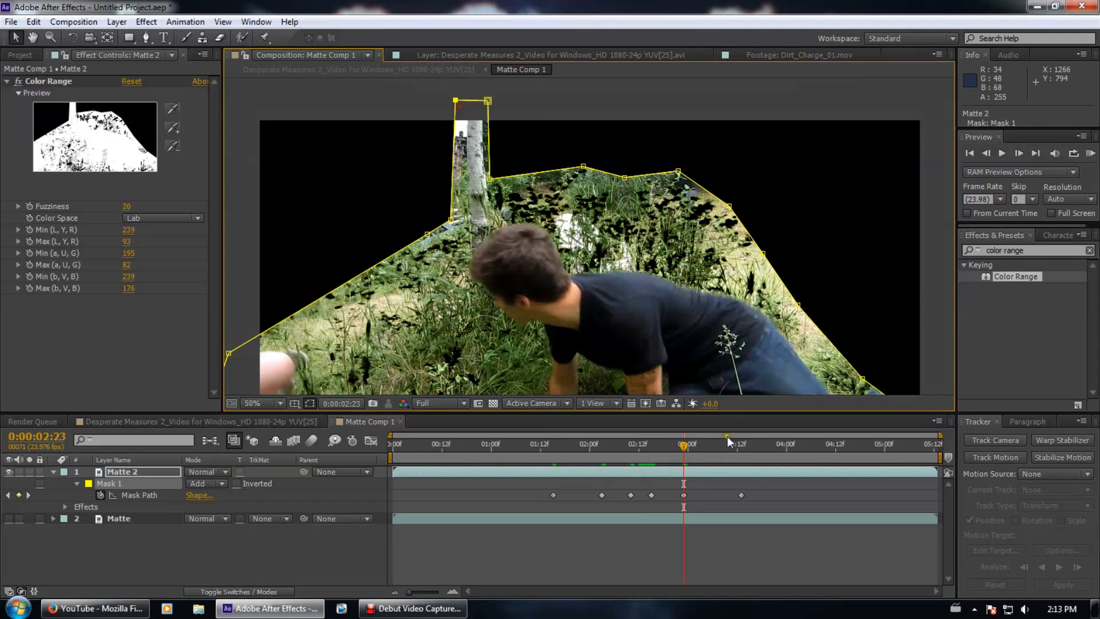
click(739, 445)
drag(429, 189, 458, 198)
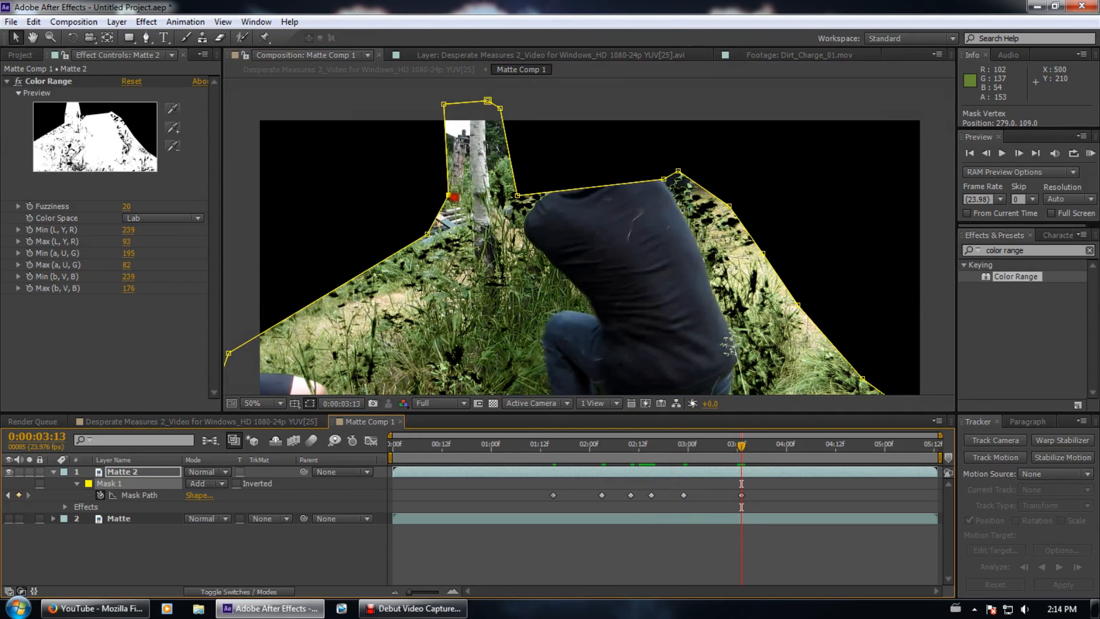
drag(446, 103, 467, 102)
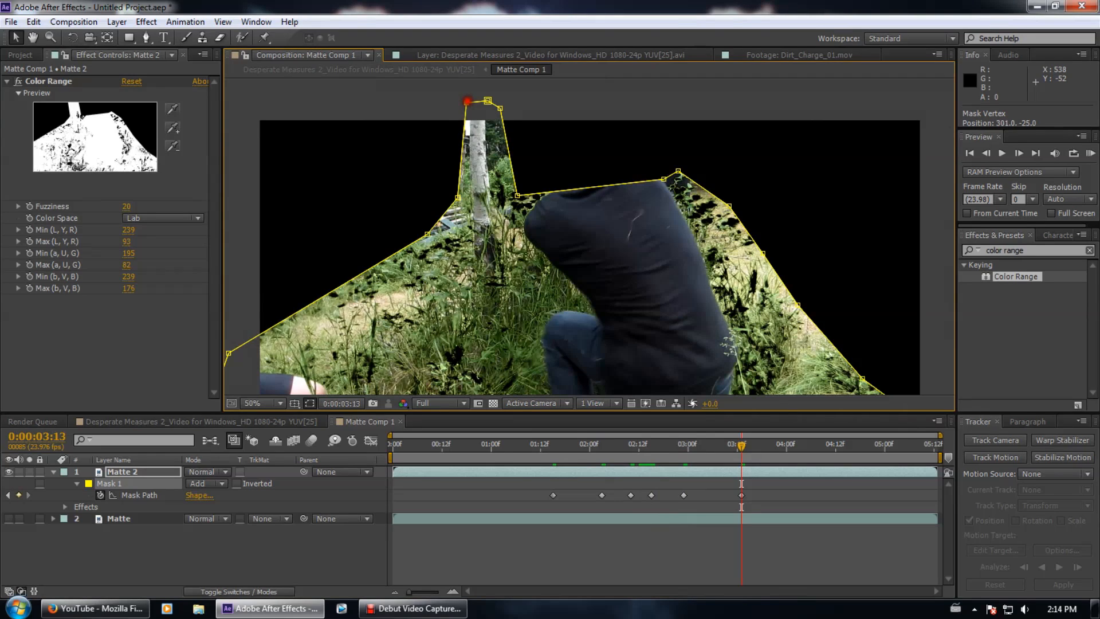
drag(763, 335, 752, 287)
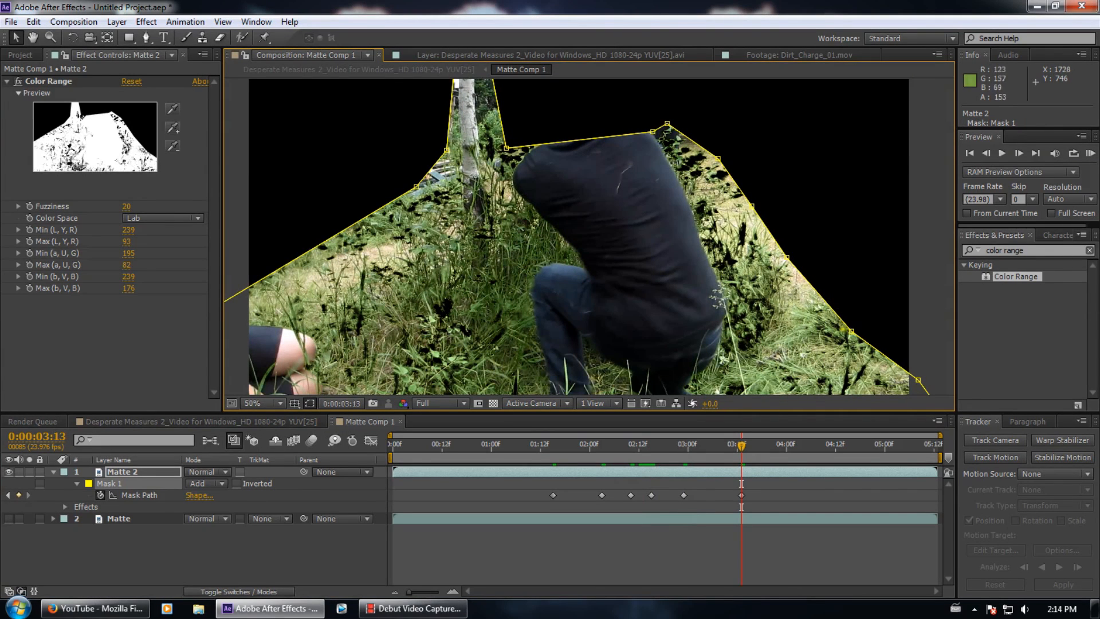
At 0:00:03:10, switch off the Color Range effect on Matte 2 and duplicate it
mouse_move(721, 451)
mouse_down()
mouse_move(601, 450)
mouse_move(729, 449)
mouse_up()
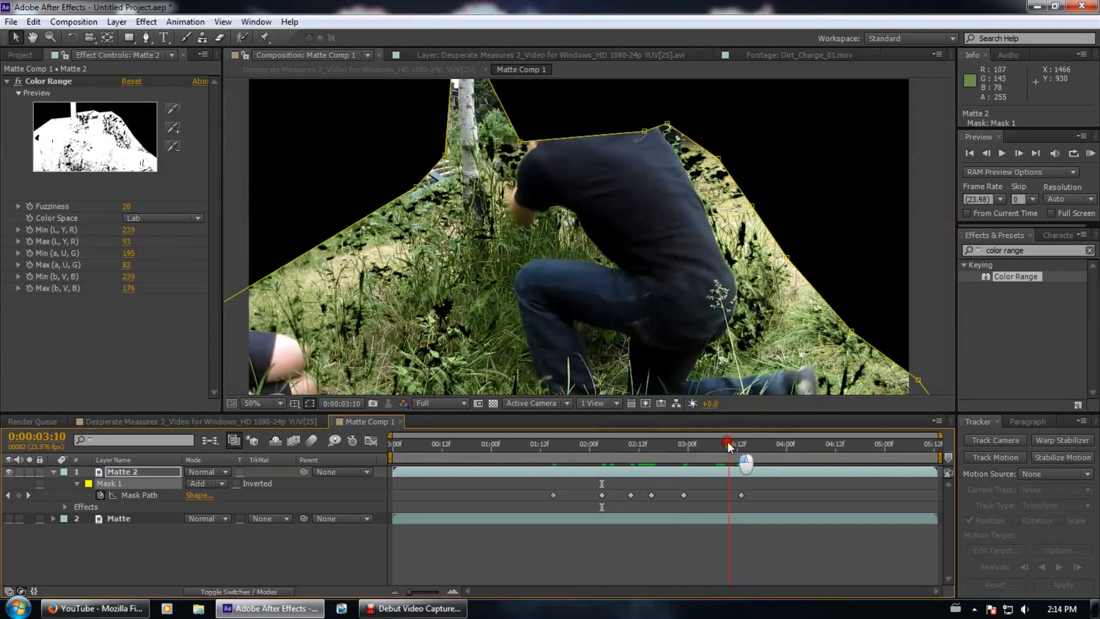
click(16, 82)
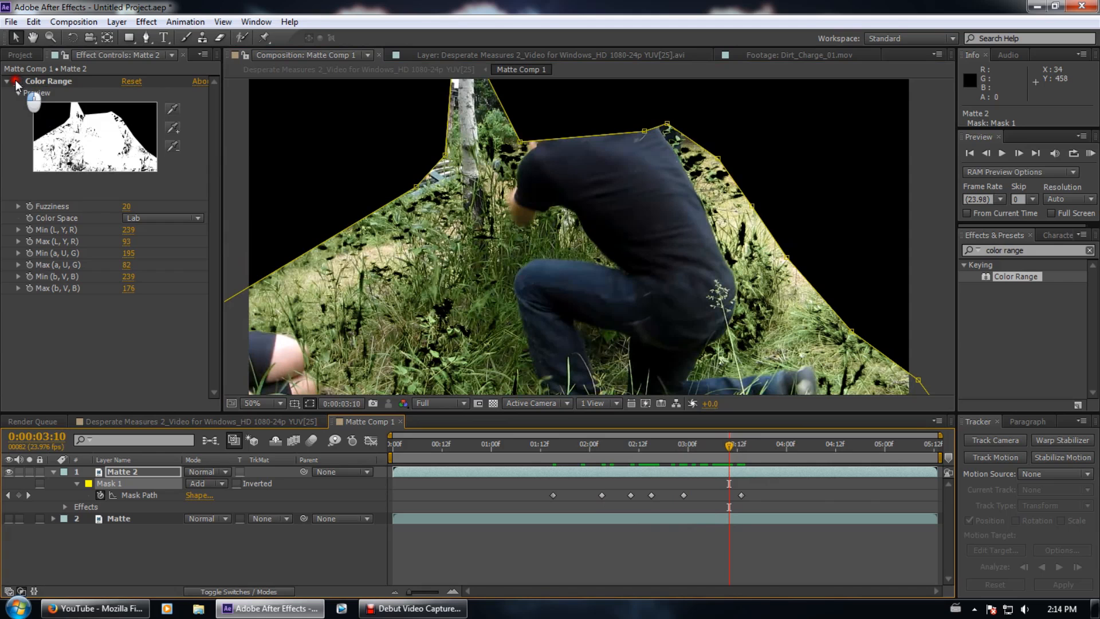
click(57, 78)
key(ctrl+d)
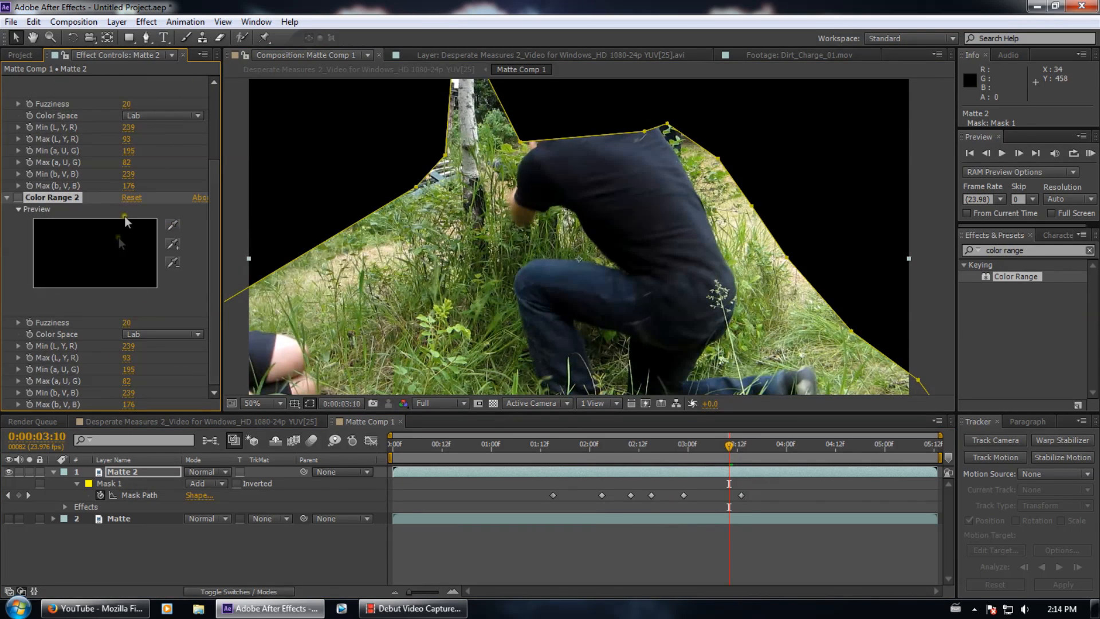
Enable the duplicated Color Range 2 and sample a darker green in the grass beside the kneeling actor's knee as its key color
click(18, 197)
click(172, 226)
key(period)
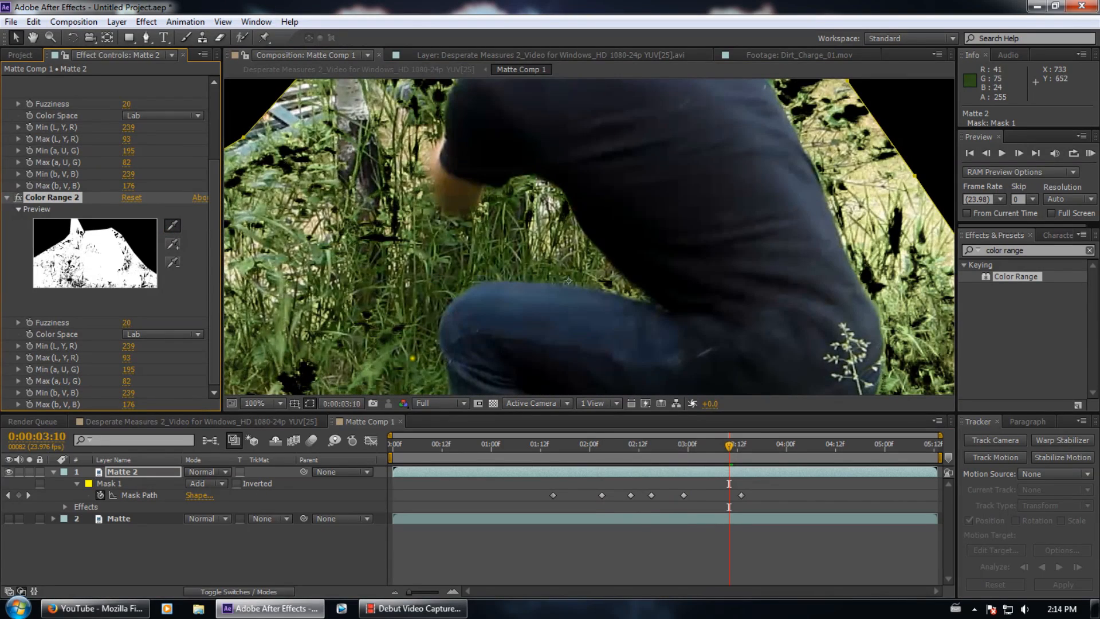
click(407, 366)
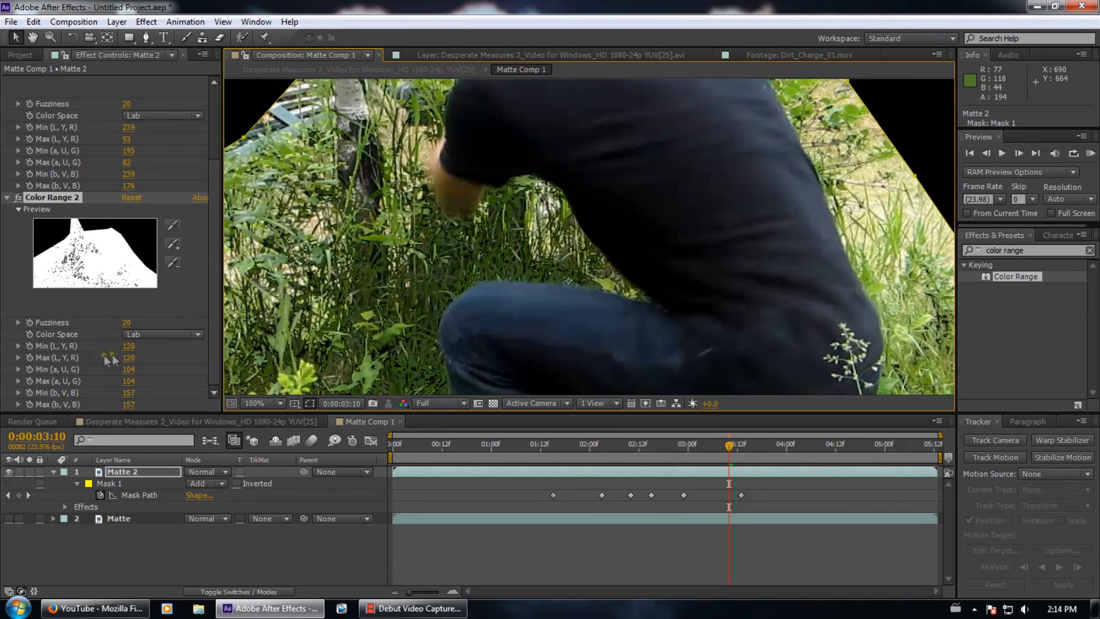
Set Color Range 2's Min (L, Y, R) to 255, Max (L, Y, R) to 0, Max (a, U, G) to 25 and Min (b, V, B) to 69
drag(124, 346, 224, 342)
scroll(679, 318, down, 1)
mouse_move(593, 343)
mouse_down()
mouse_move(554, 237)
mouse_move(566, 274)
mouse_move(610, 330)
mouse_up()
drag(128, 357, 15, 345)
drag(127, 381, 105, 392)
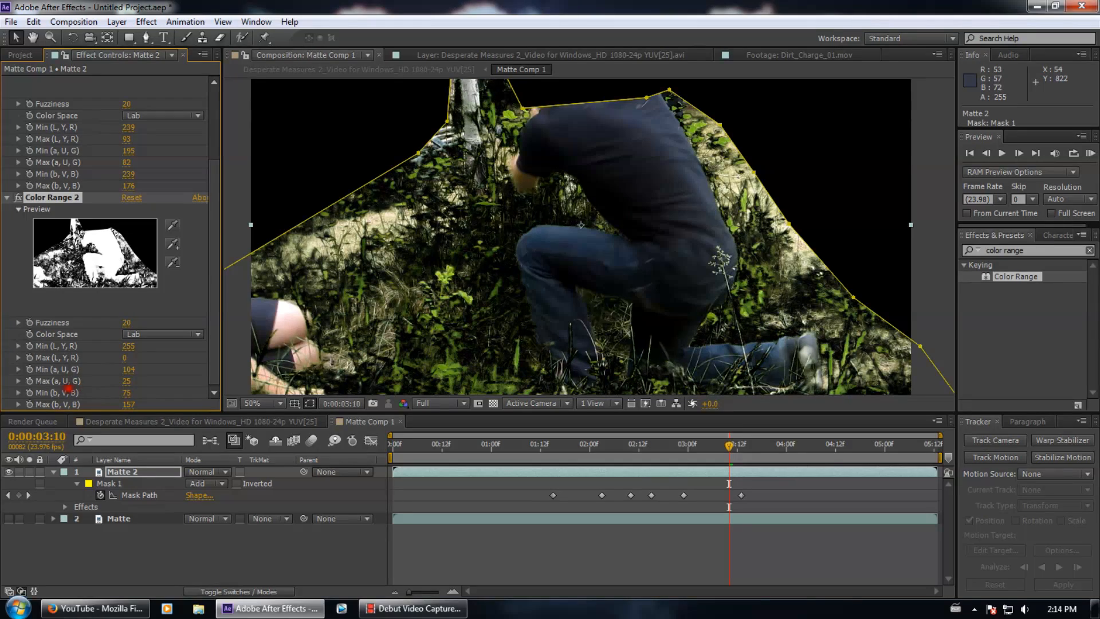
drag(595, 299, 667, 241)
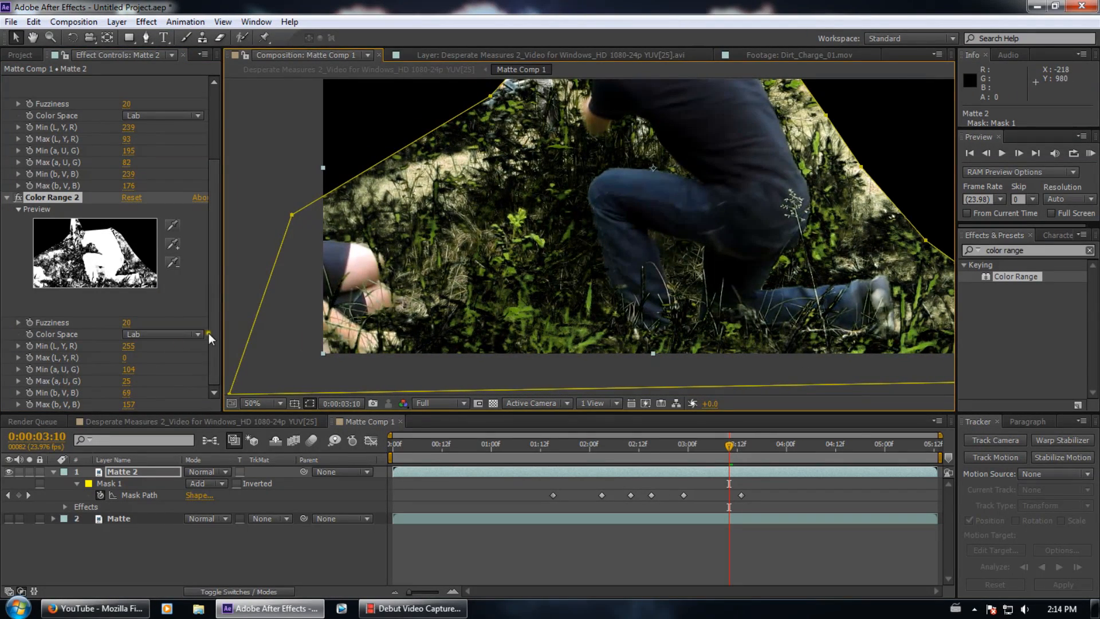
Switch the original Color Range back on and inspect the combined key in the grass around the kneeling actor
scroll(27, 120, up, 3)
click(17, 81)
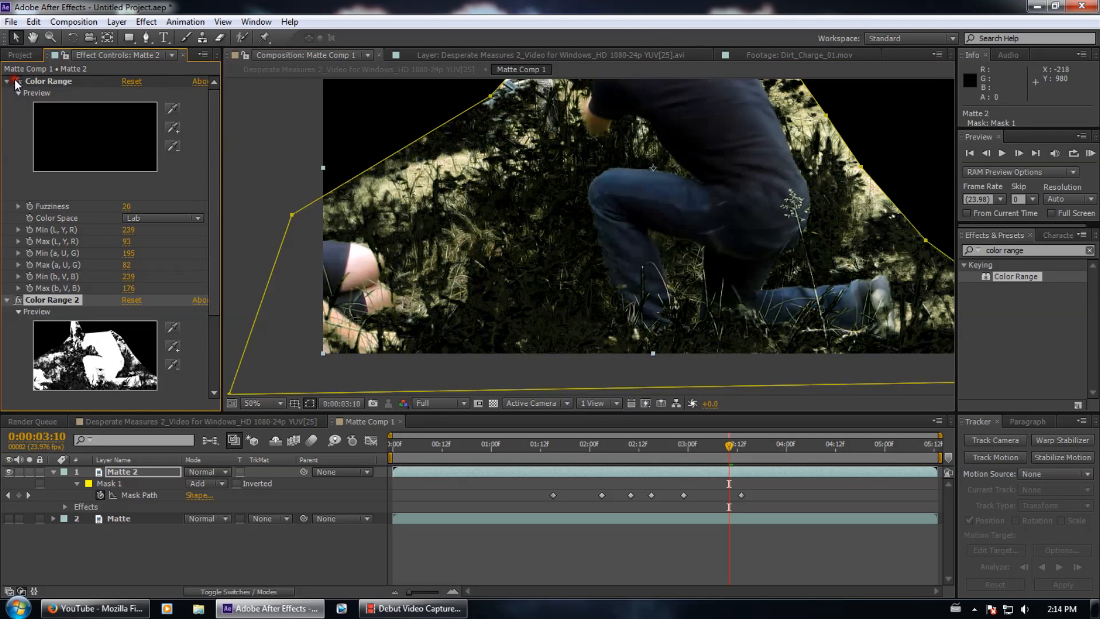
drag(628, 259, 573, 295)
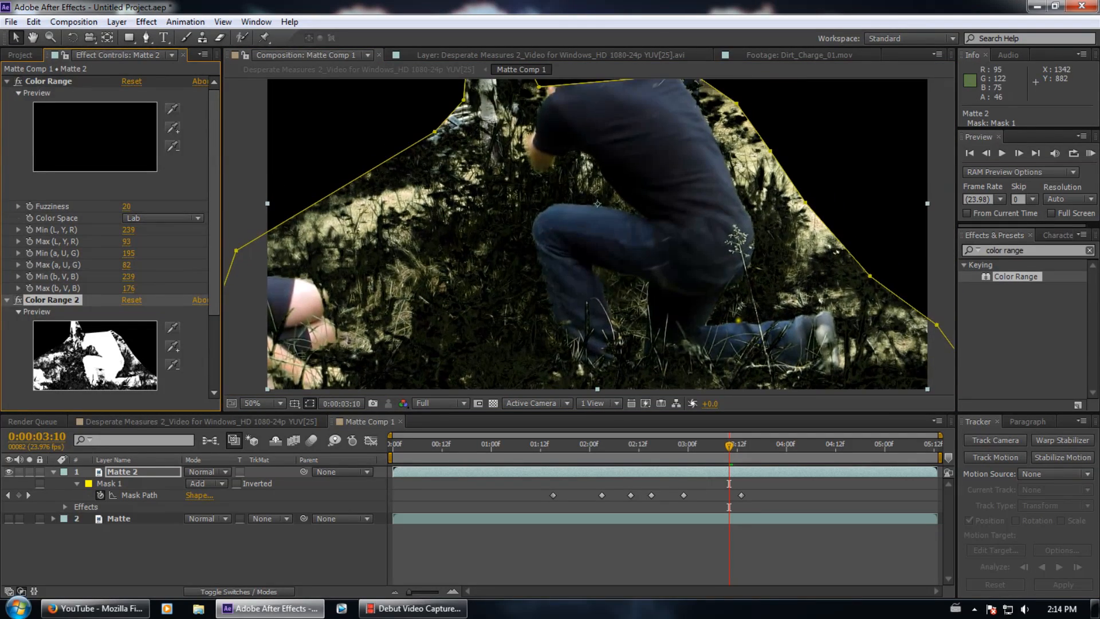
scroll(573, 295, up, 4)
drag(456, 307, 662, 264)
scroll(614, 322, down, 4)
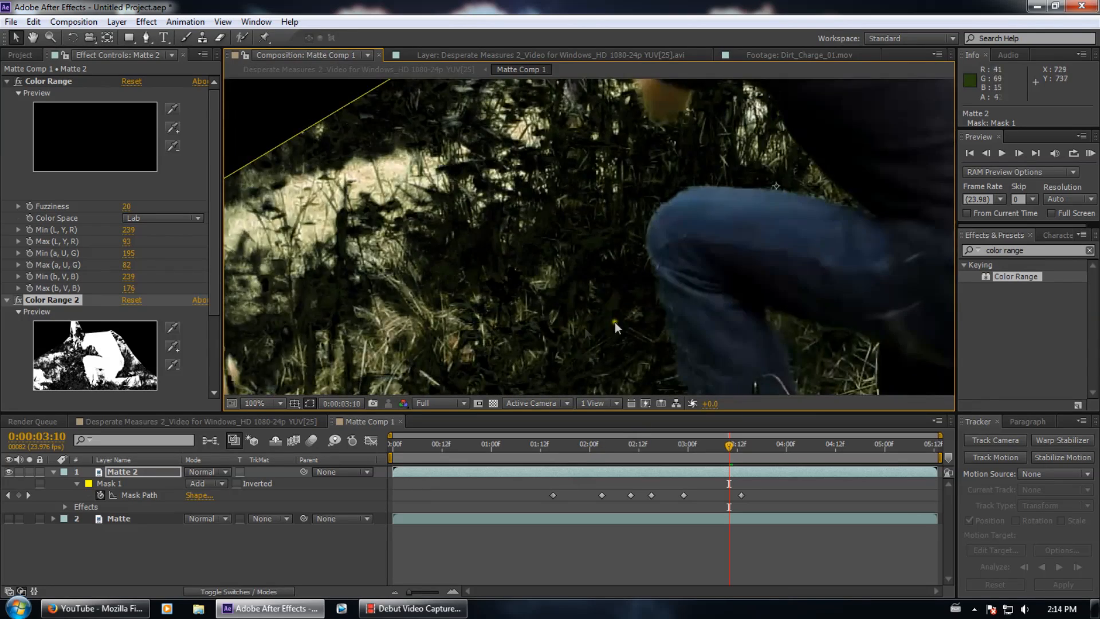
Lower Color Range 2's Max (a, U, G) to 0 and Min (b, V, B) to 26, checking the keyed foliage on the hillside
scroll(149, 316, down, 4)
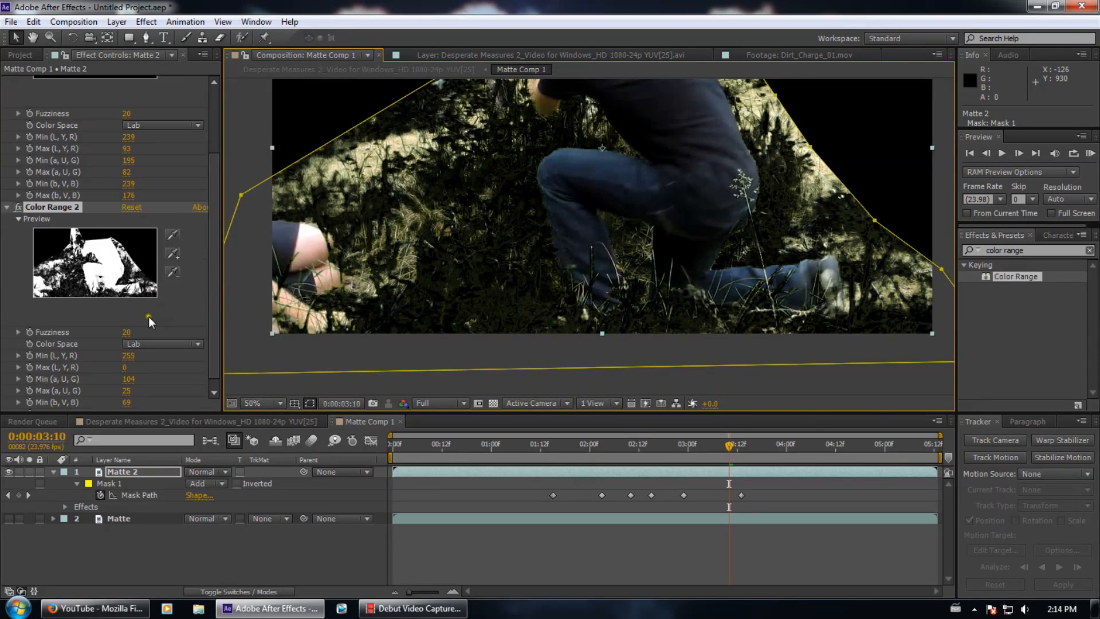
drag(128, 390, 101, 391)
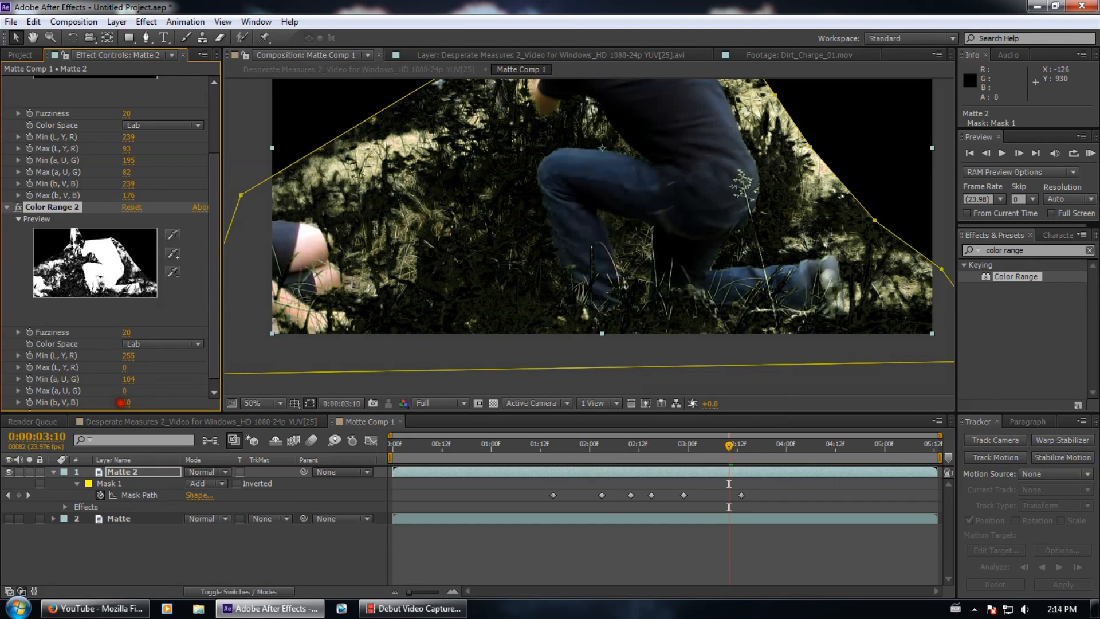
scroll(493, 267, up, 1)
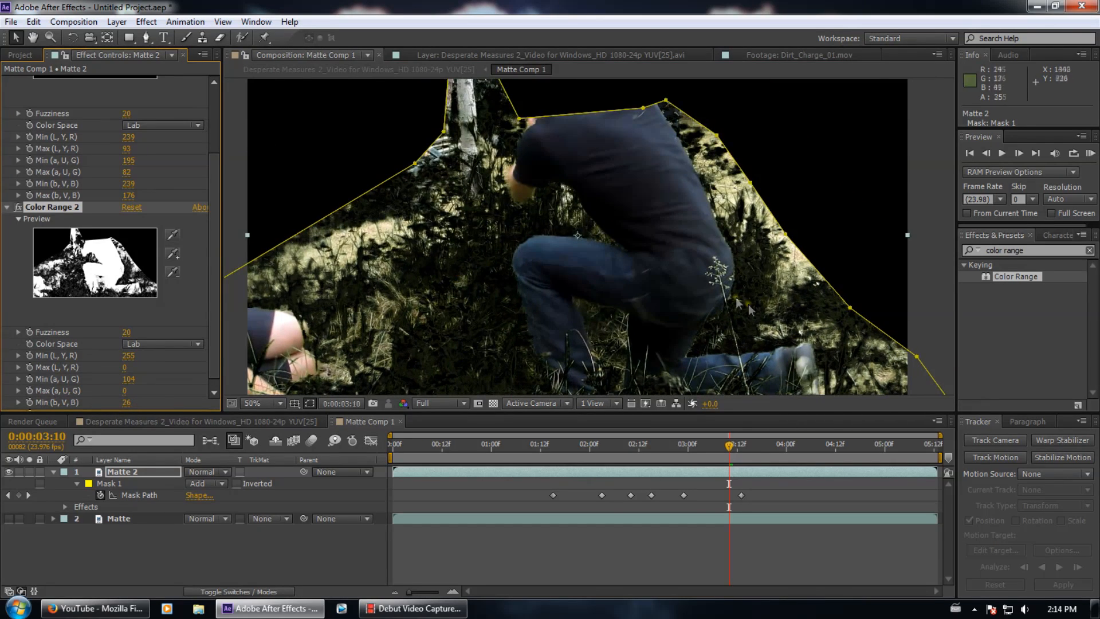
scroll(750, 305, up, 1)
drag(500, 295, 873, 352)
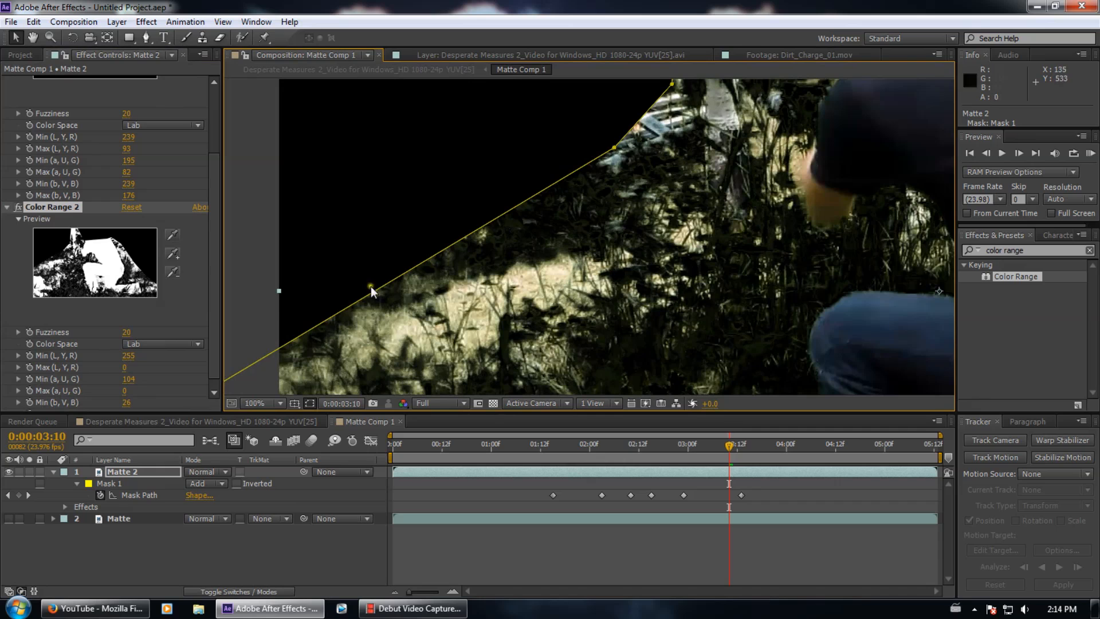
Compare the matte with Color Range 2 off and on, and review the key between 0:00:01:15 and 0:00:03:13
click(18, 208)
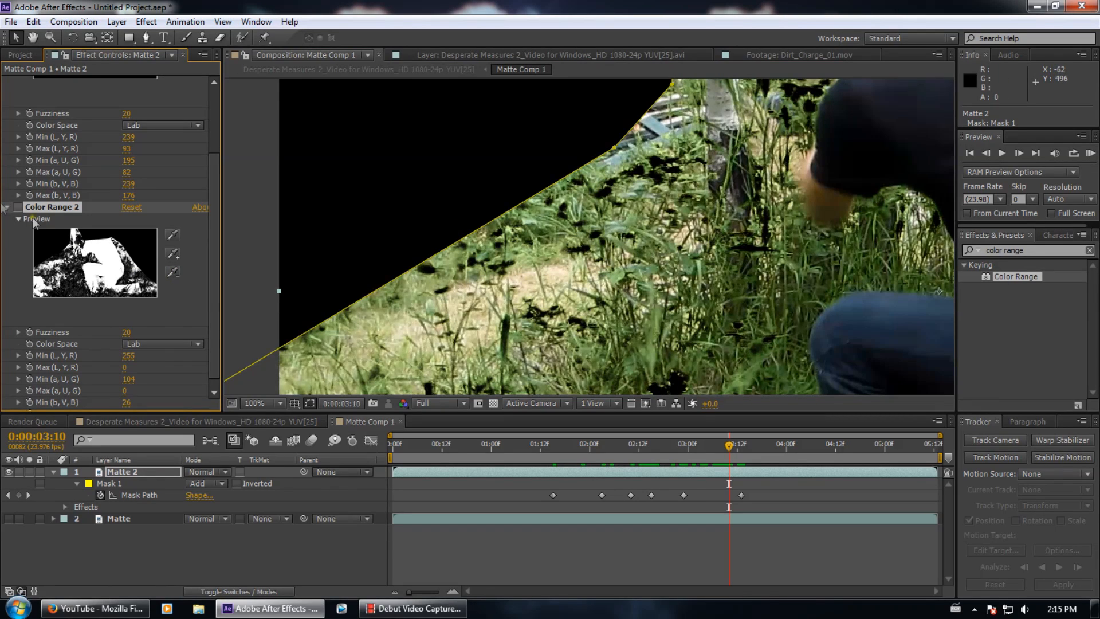
click(16, 208)
scroll(666, 200, down, 2)
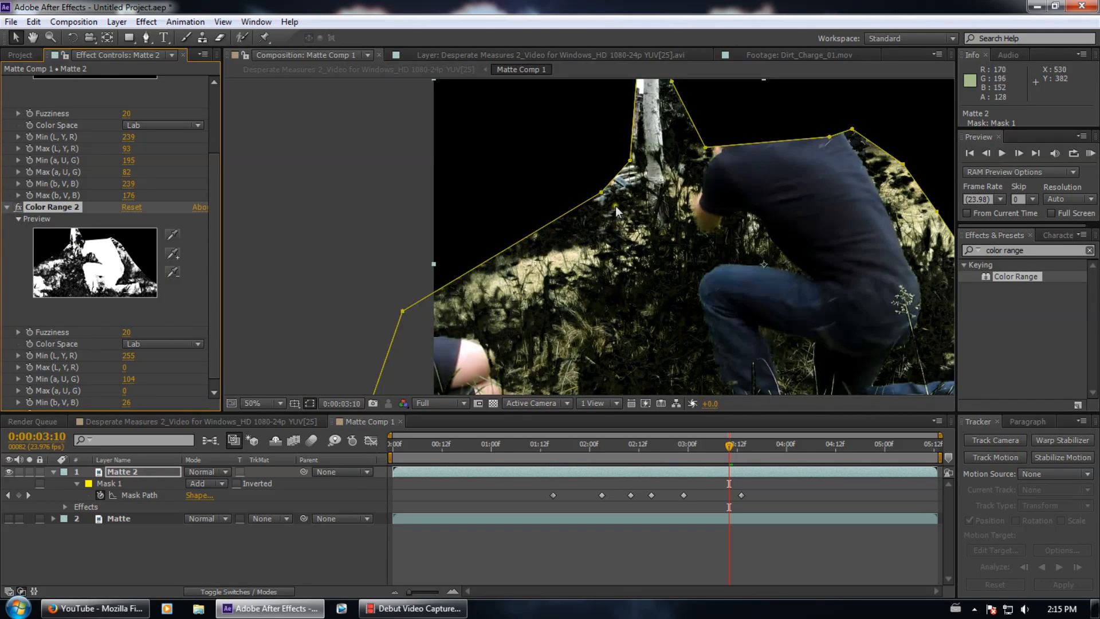
drag(662, 444, 553, 447)
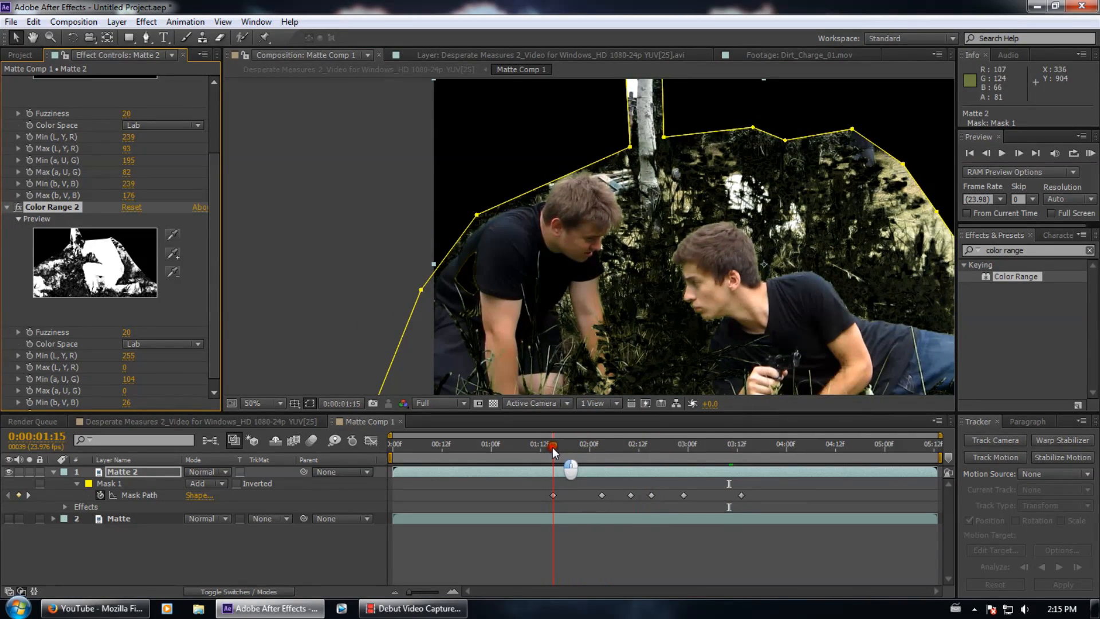
drag(552, 447, 552, 446)
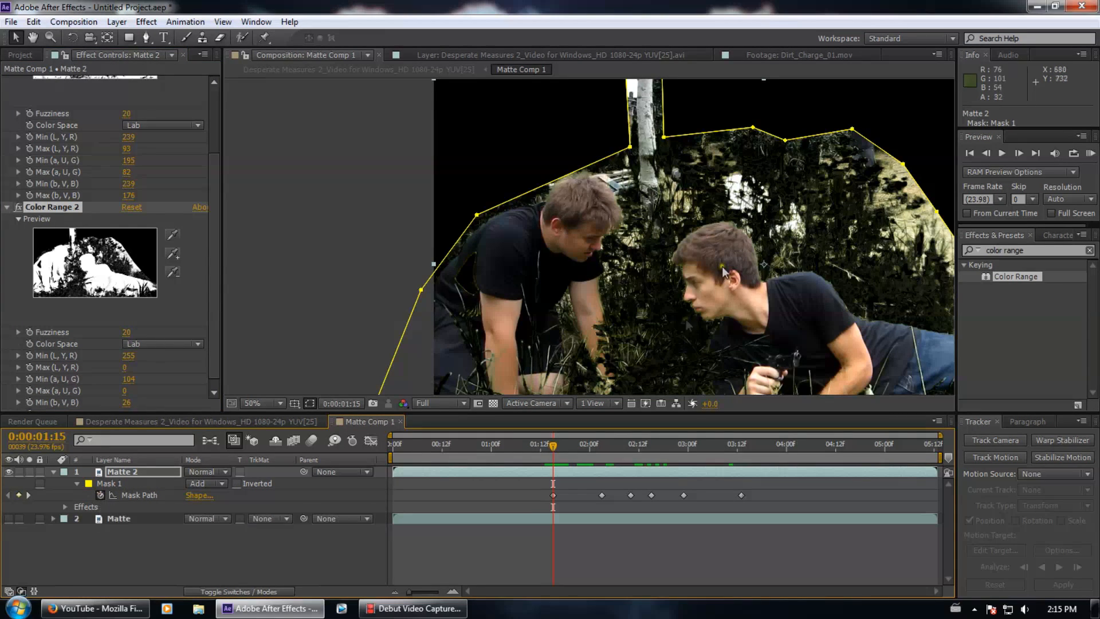
drag(587, 445, 741, 451)
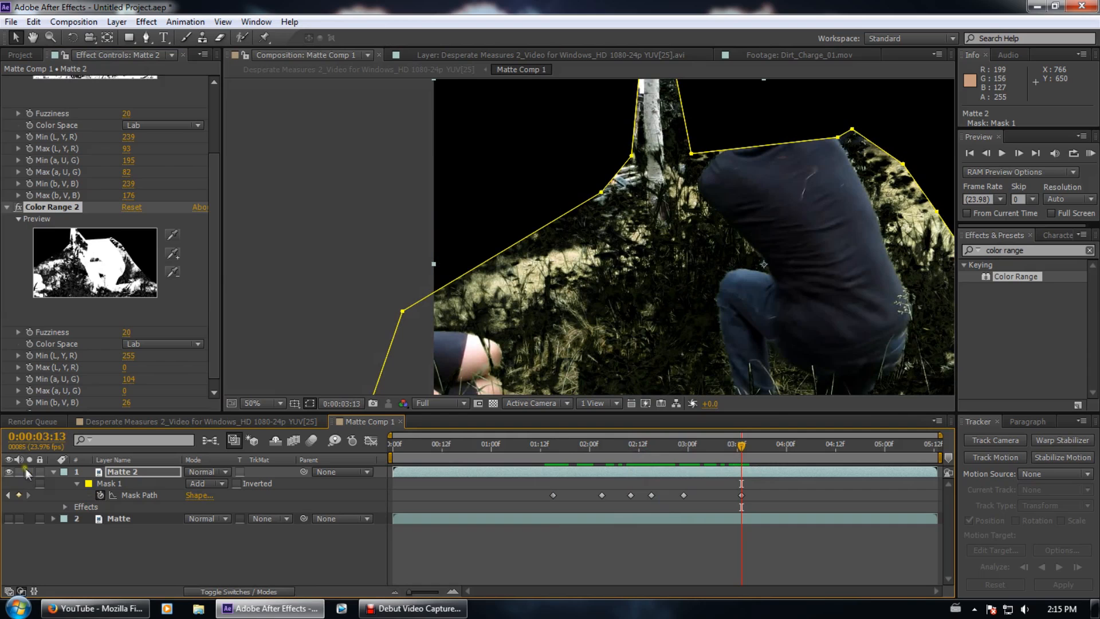
scroll(42, 227, up, 4)
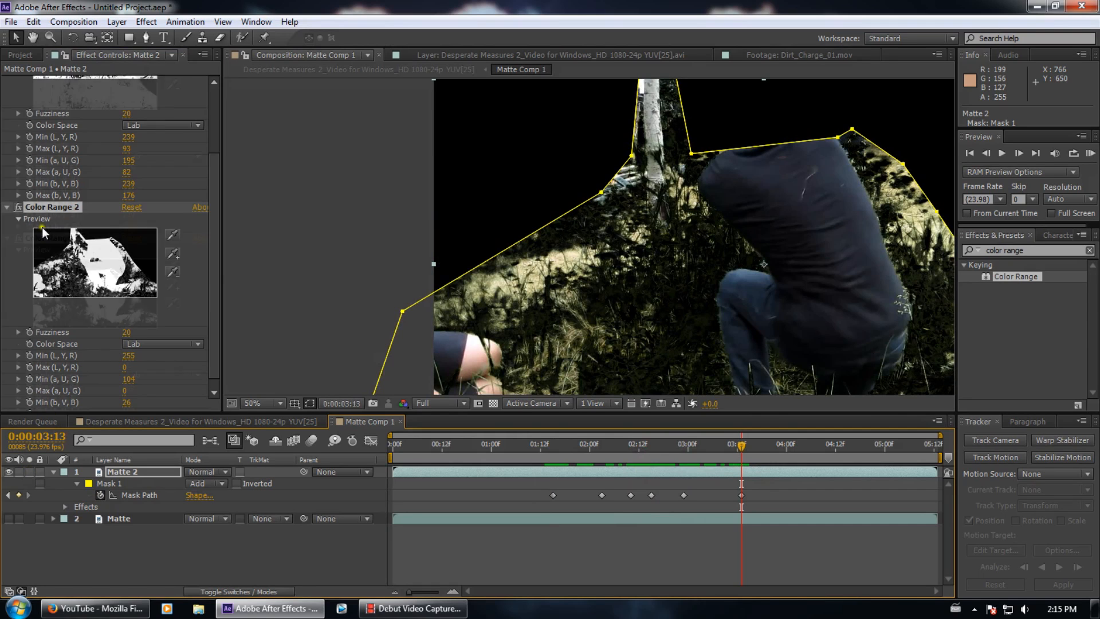
Examine the keyed matte up close at 0:00:03:13, checking the grass, hillside foliage and edges around the kneeling actor
click(104, 572)
scroll(824, 243, down, 3)
scroll(741, 360, up, 5)
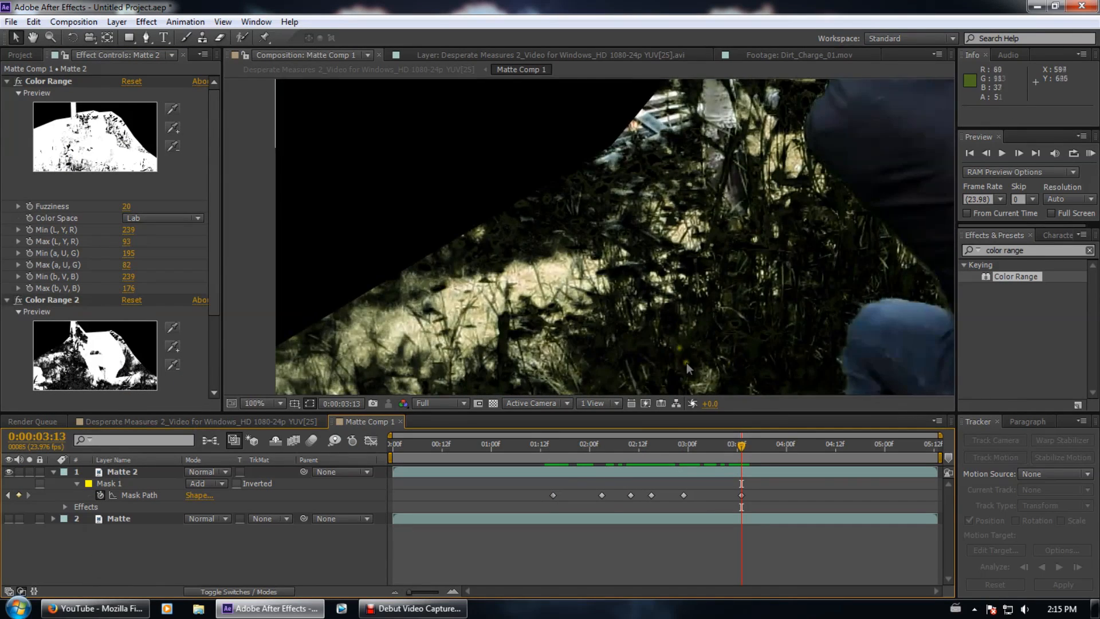
drag(686, 363, 448, 86)
drag(694, 240, 648, 291)
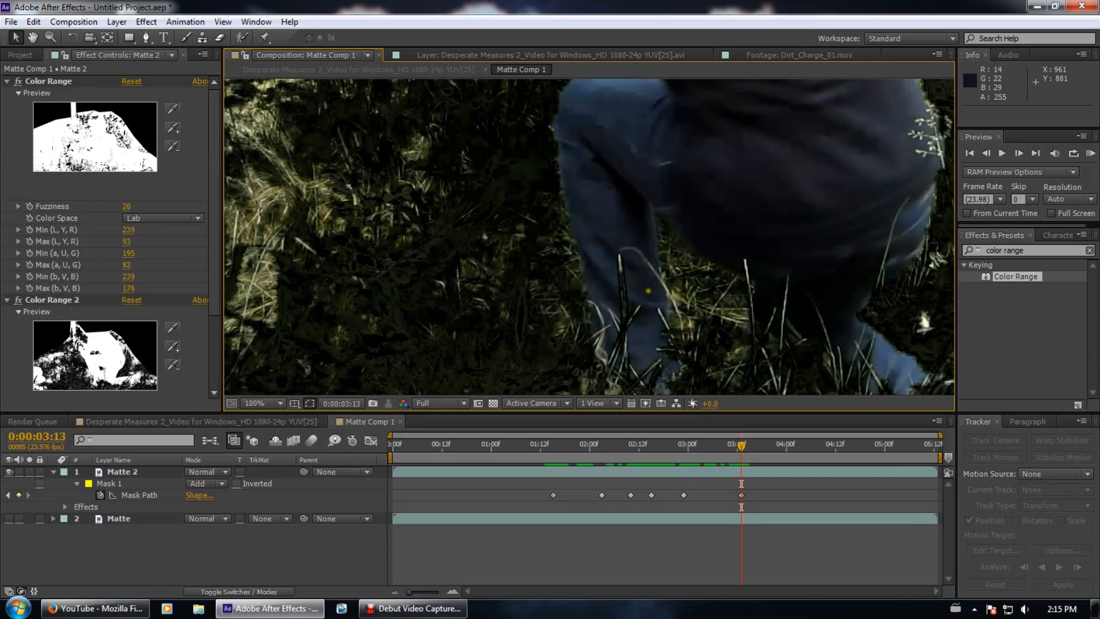
scroll(433, 291, down, 2)
drag(589, 232, 546, 305)
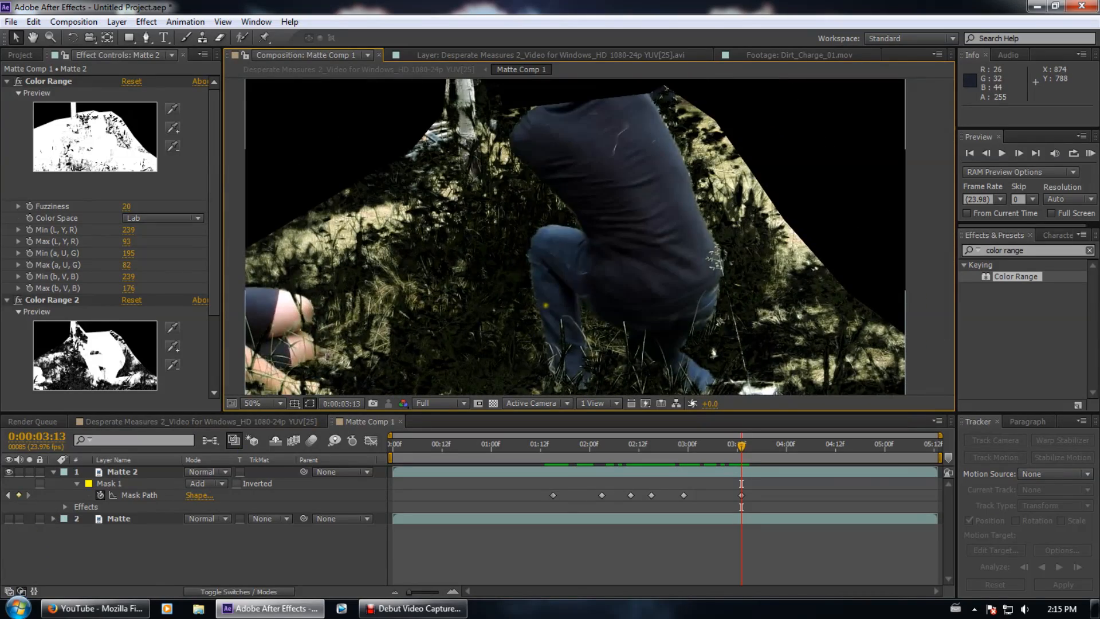
scroll(556, 301, up, 2)
scroll(661, 287, down, 2)
drag(570, 293, 603, 361)
scroll(690, 344, up, 2)
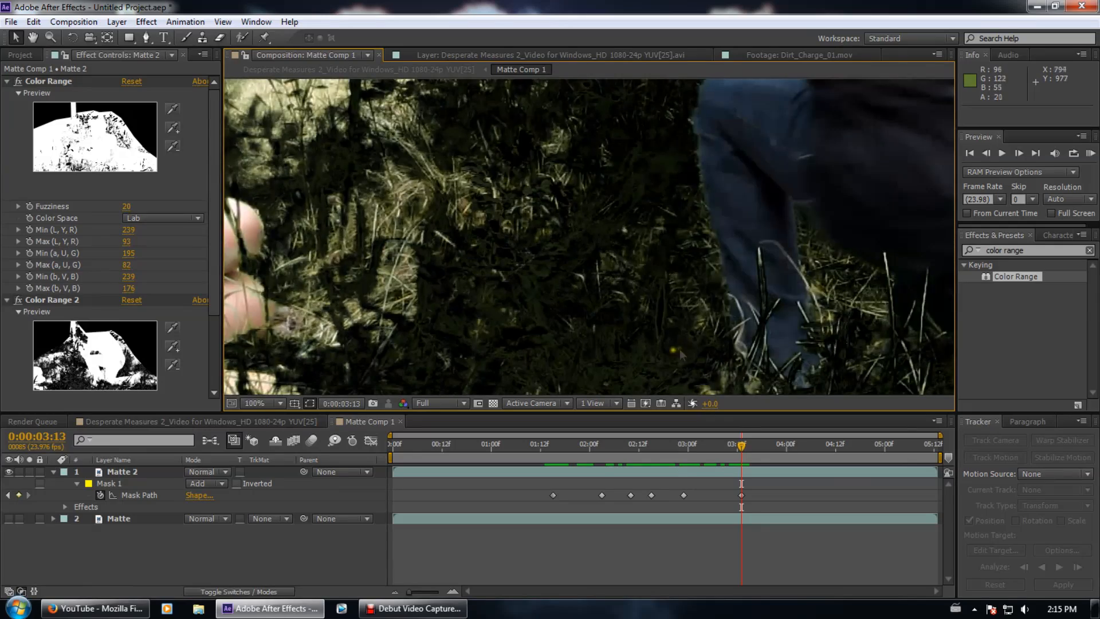
drag(680, 349, 636, 358)
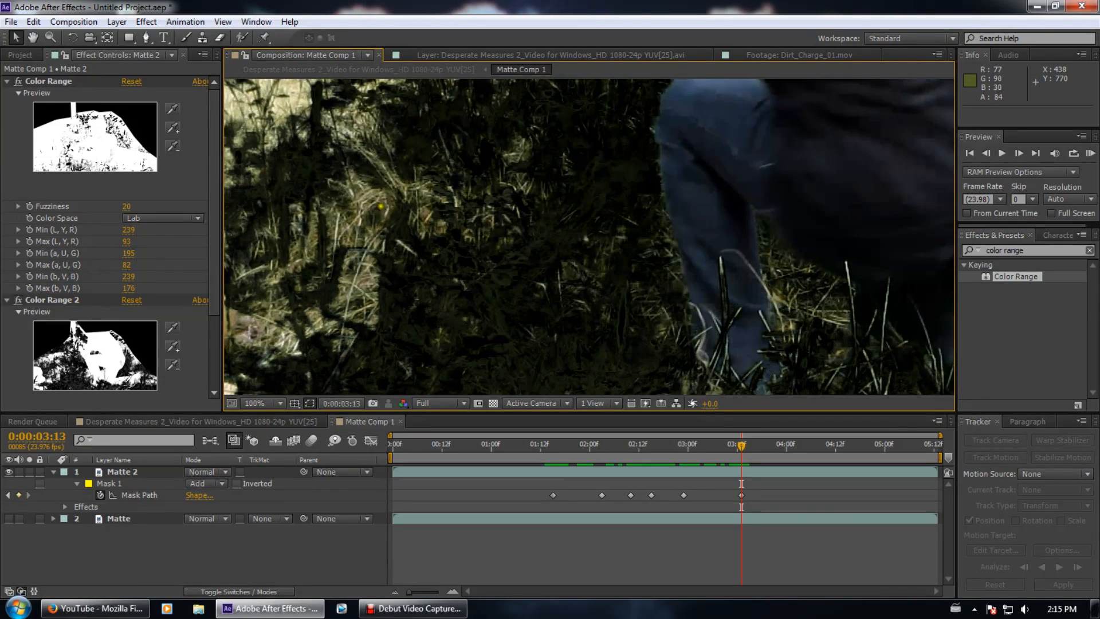
drag(243, 100, 338, 152)
drag(686, 201, 421, 278)
drag(783, 112, 590, 208)
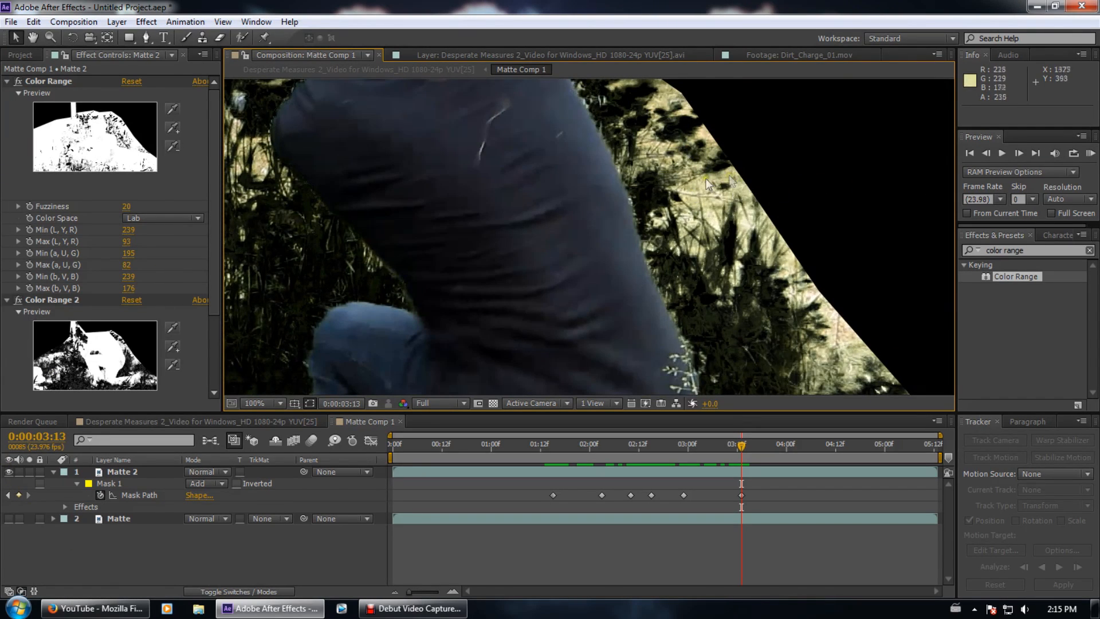
Switch on the unkeyed Matte layer and view the full shot at 0:00:03:13 behind the key
click(9, 518)
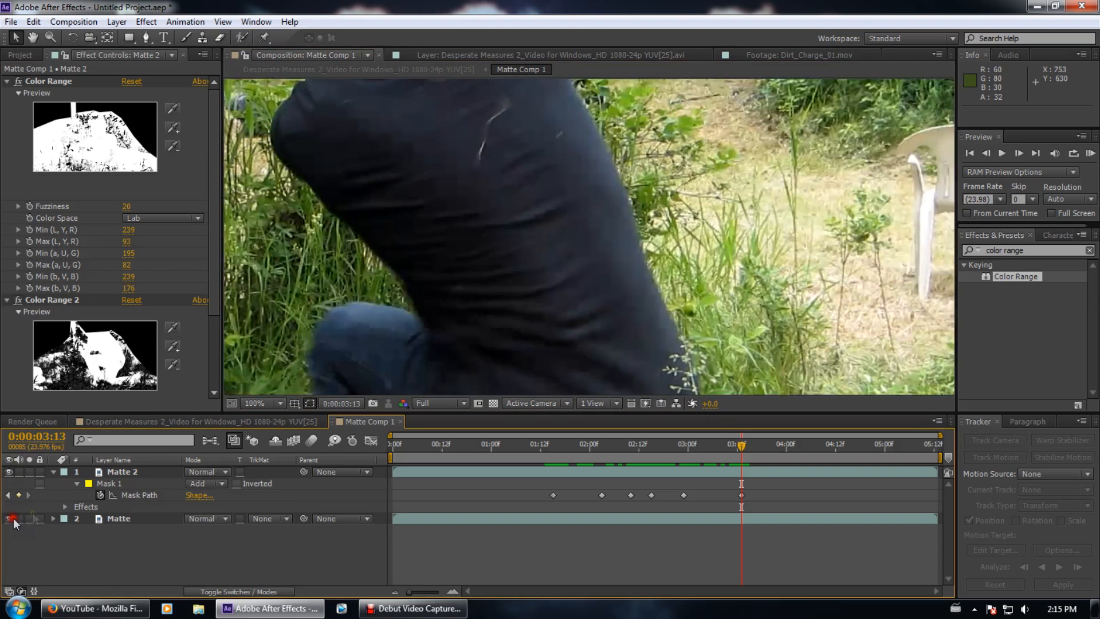
scroll(618, 163, down, 2)
drag(561, 189, 631, 231)
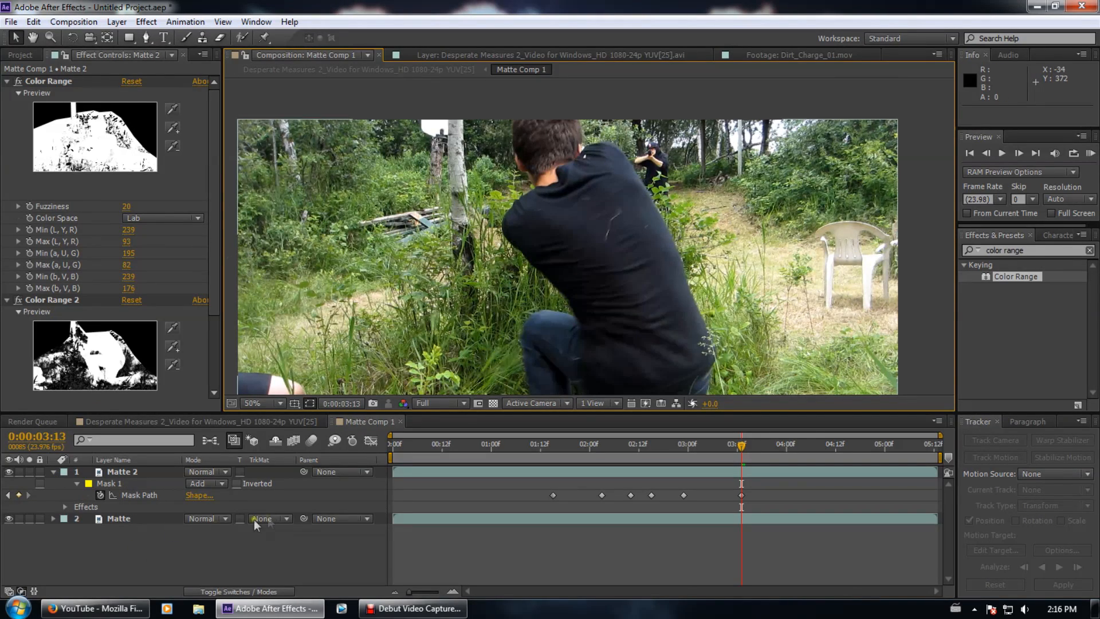
click(147, 523)
click(255, 519)
click(88, 541)
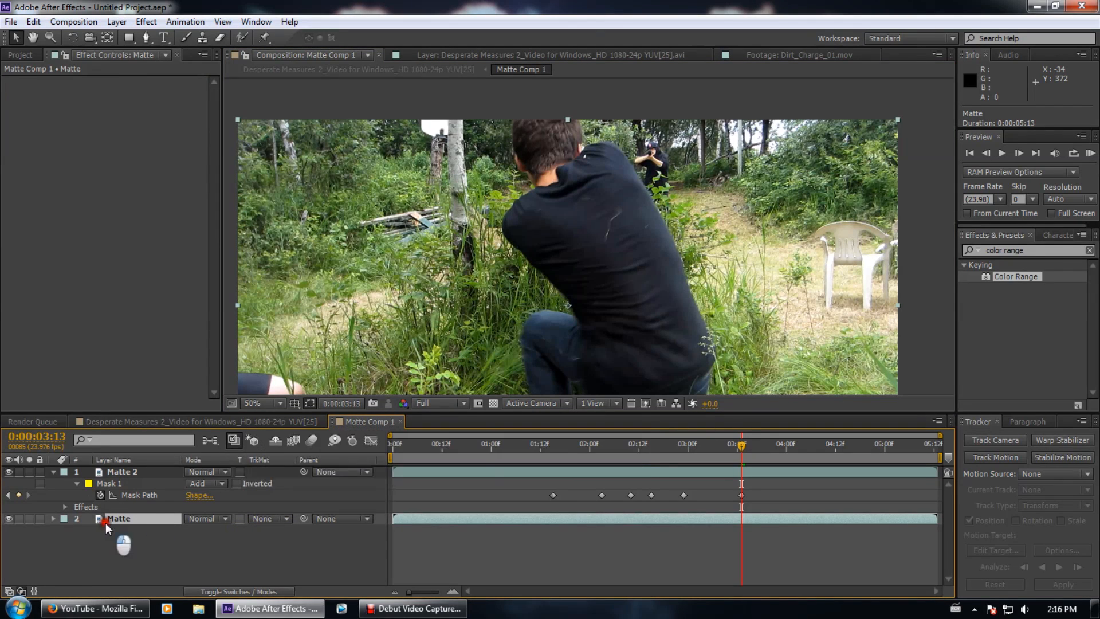
Duplicate the Matte 2 layer and delete both Color Range effects from the lower, original Matte 2
click(131, 473)
key(ctrl+d)
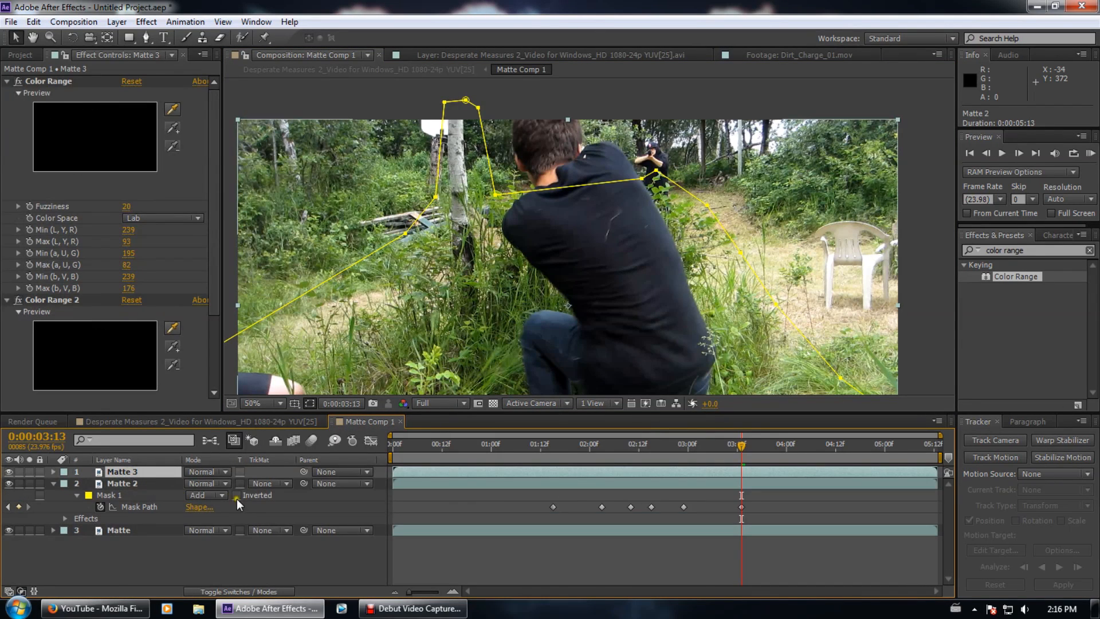
click(262, 483)
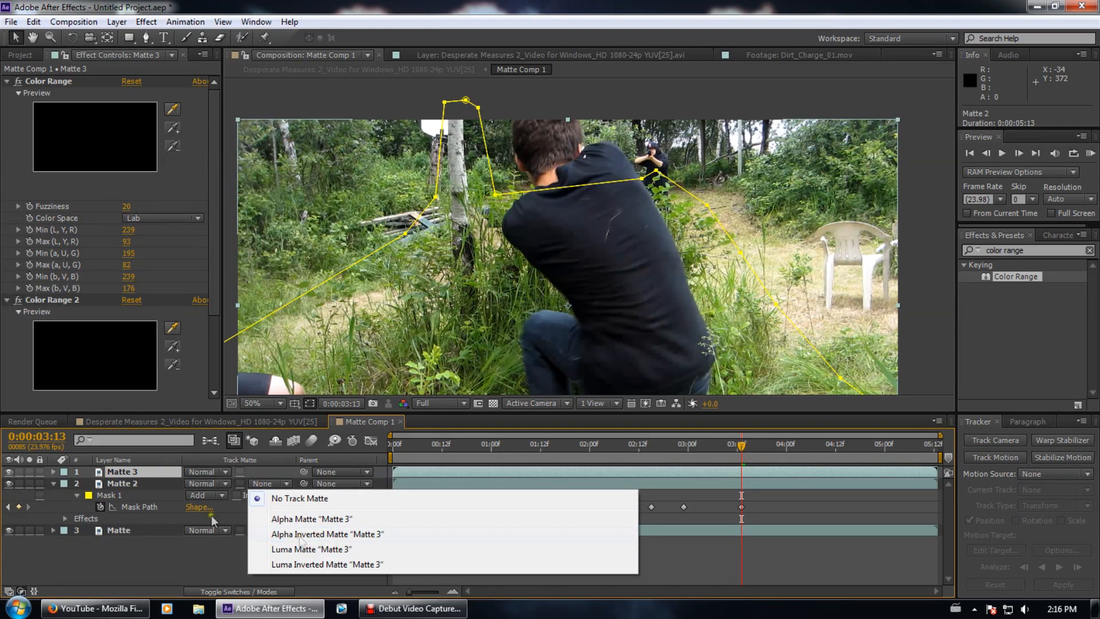
click(121, 484)
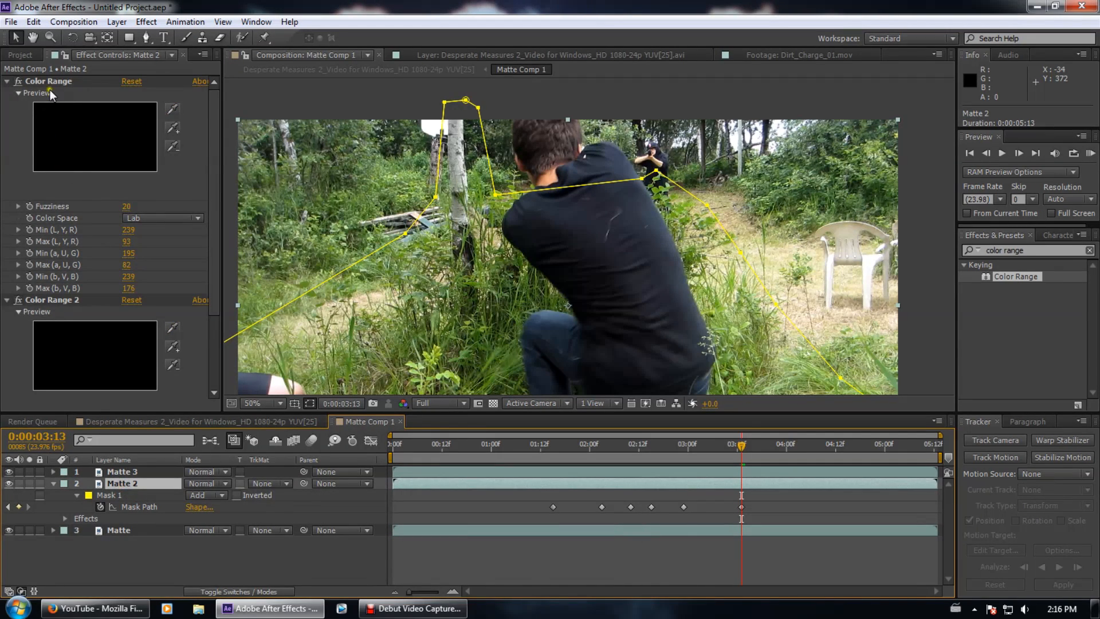
scroll(111, 194, down, 3)
click(61, 198)
key(Delete)
Set Matte 2's track matte to Luma Inverted Matte "Matte 3" and hide the unkeyed Matte layer to check it
click(258, 484)
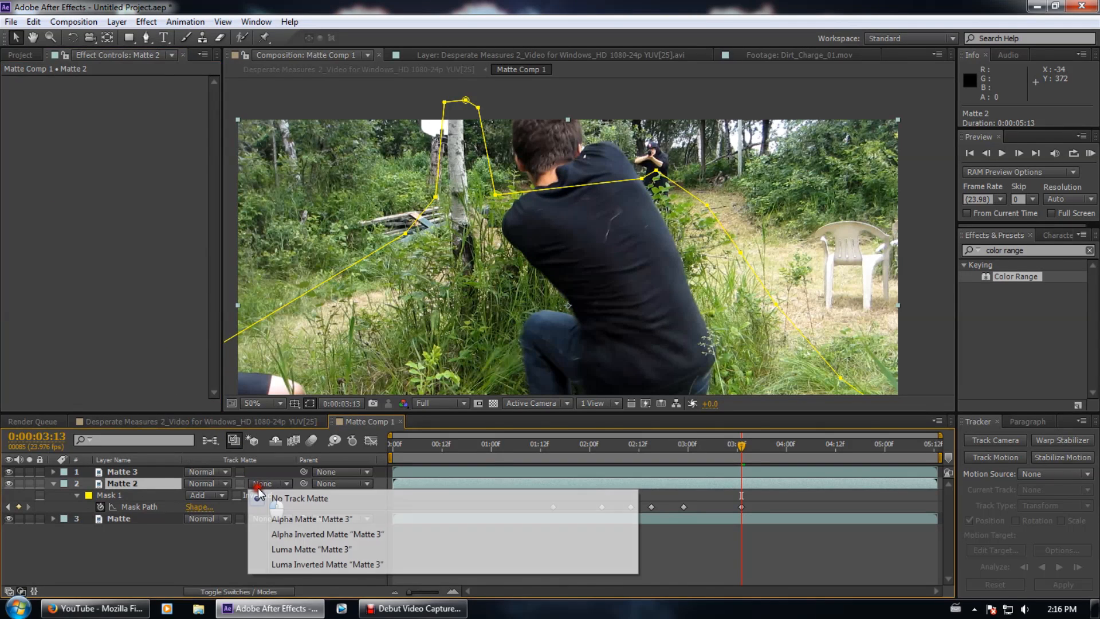
click(306, 564)
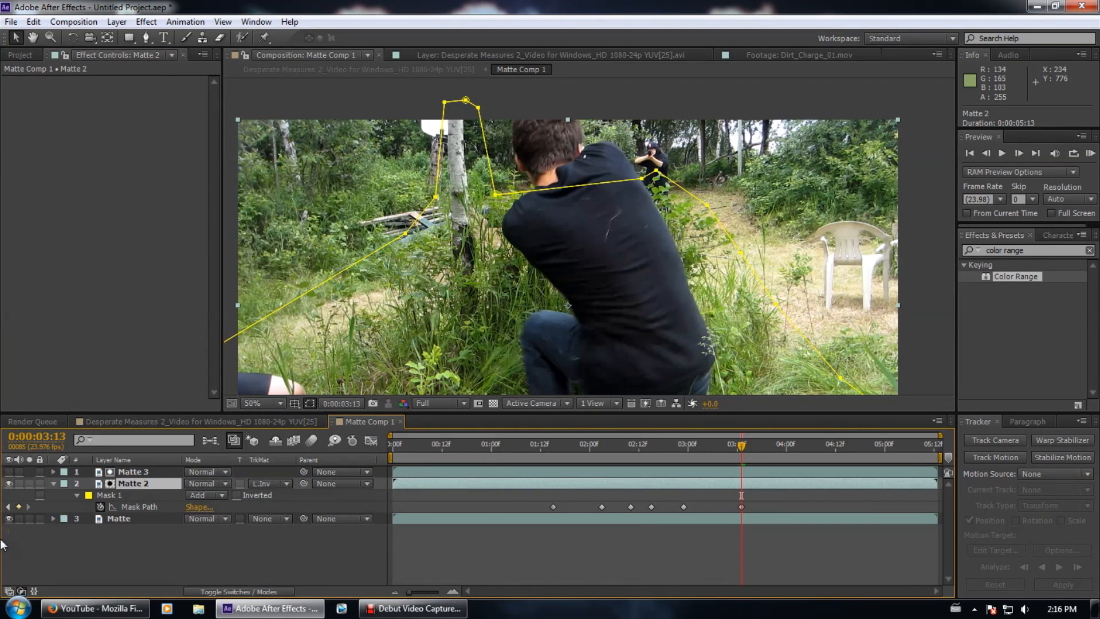
click(8, 519)
key(period)
key(period)
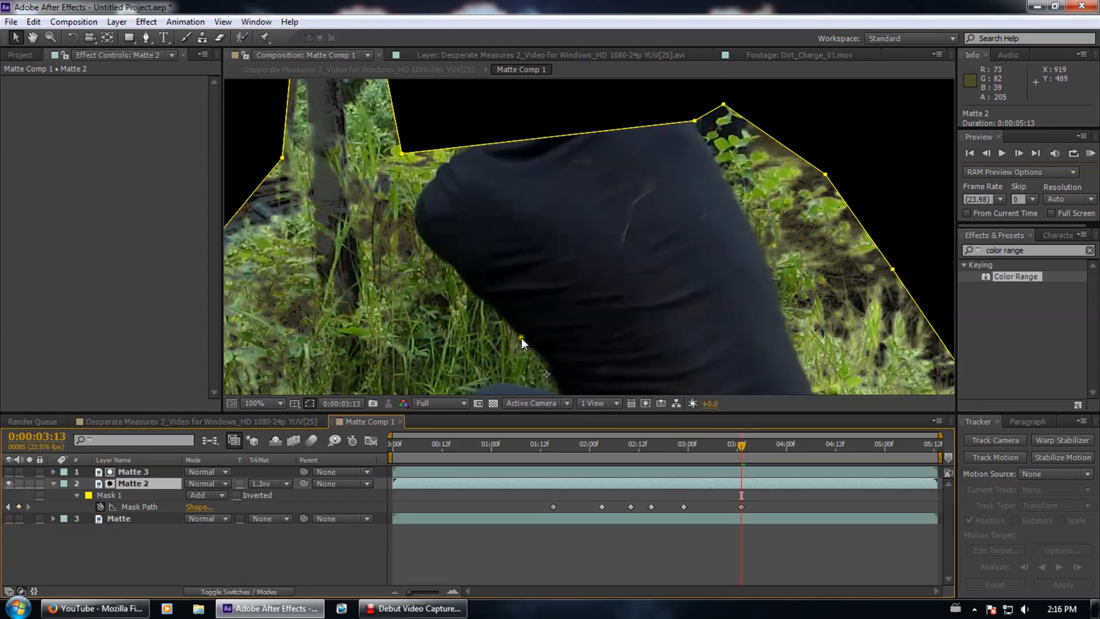
scroll(521, 338, down, 3)
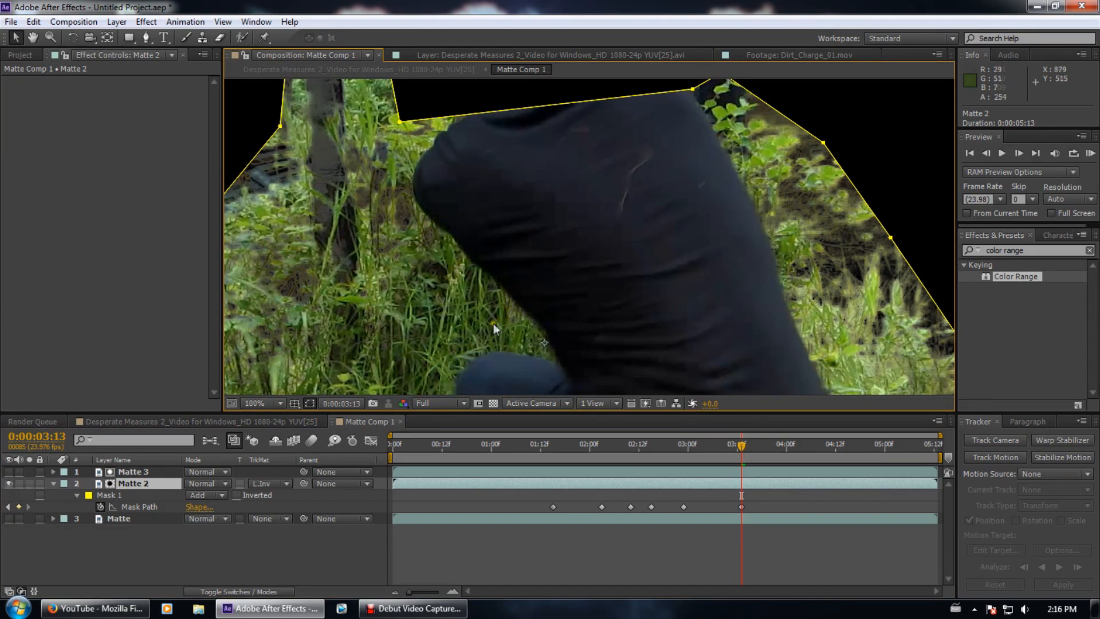
Compare Luma Matte "Matte 3" with Luma Inverted Matte "Matte 3" on Matte 2, inspecting the foliage and actor
click(269, 483)
click(294, 552)
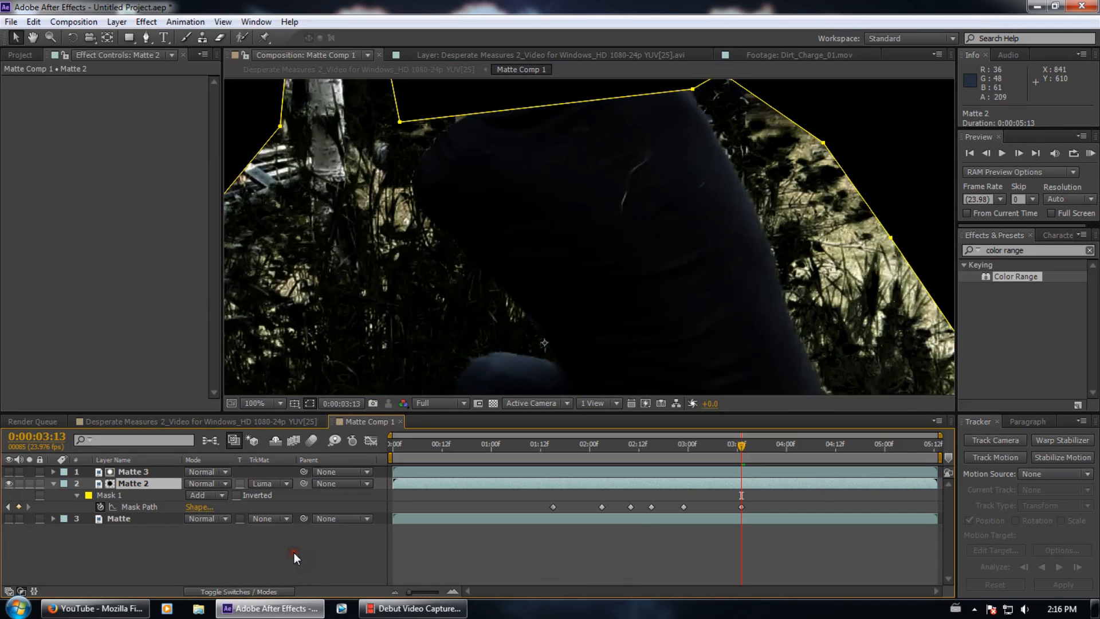
scroll(390, 235, down, 2)
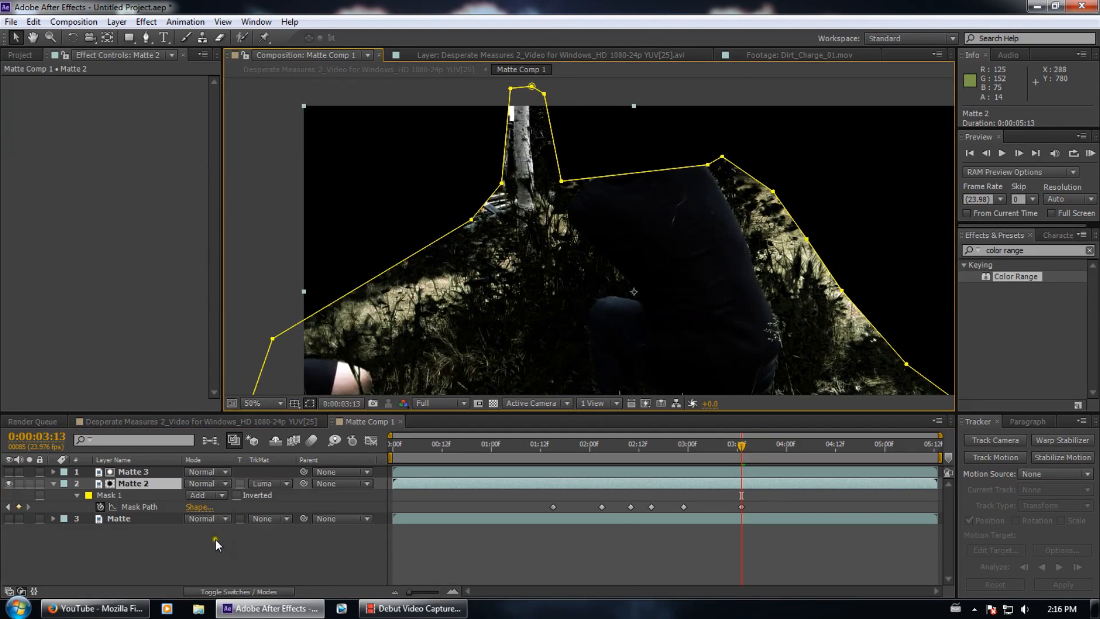
drag(576, 282, 575, 262)
click(277, 483)
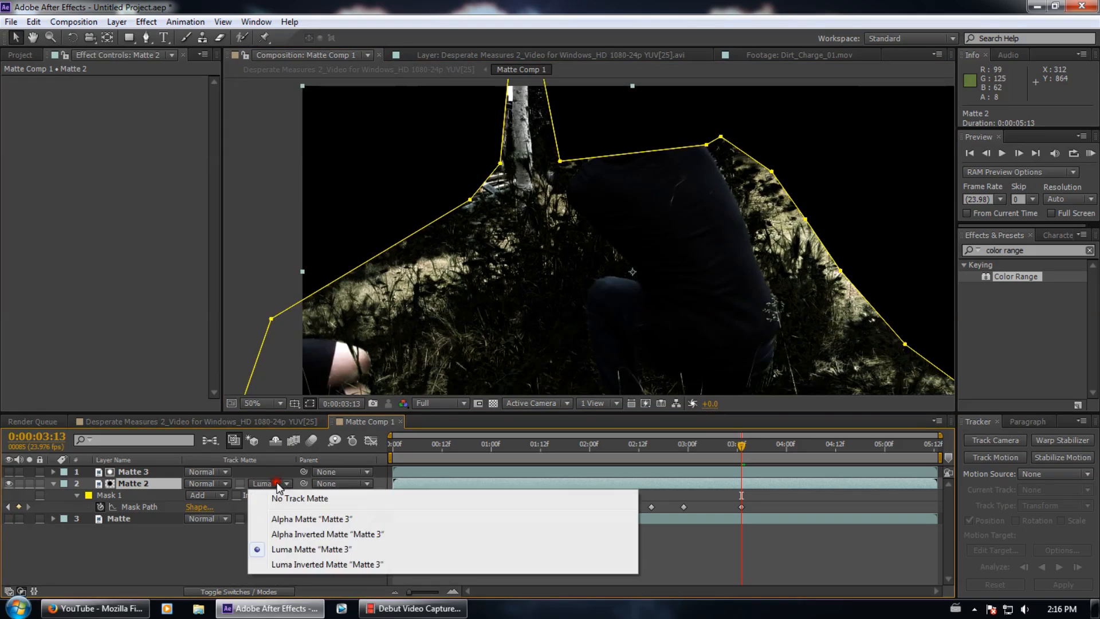
click(294, 564)
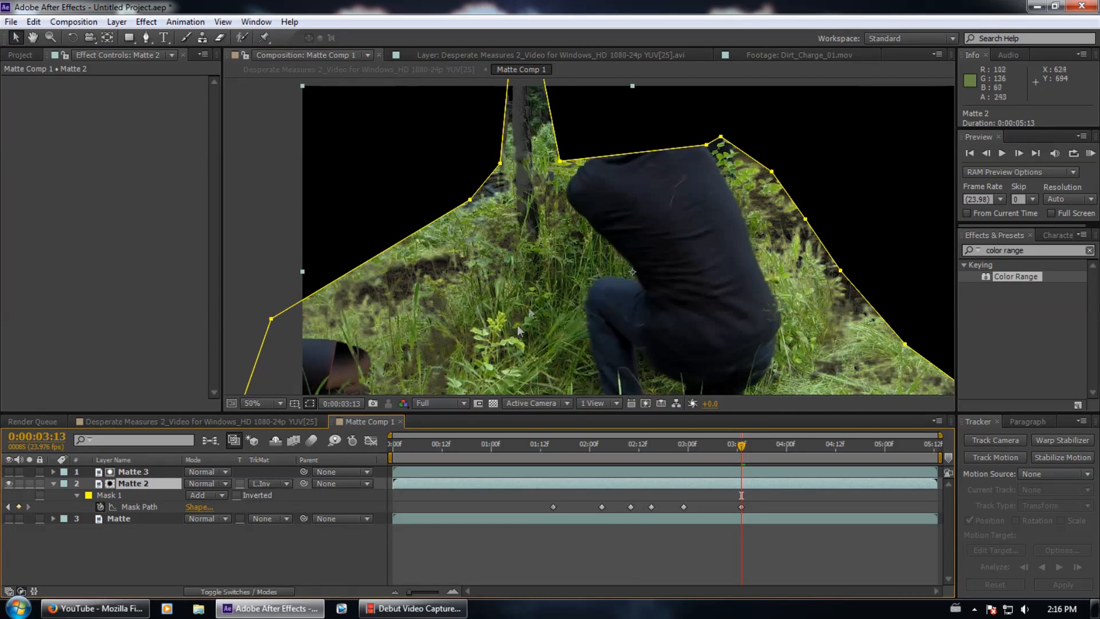
drag(528, 307, 594, 217)
drag(490, 281, 395, 390)
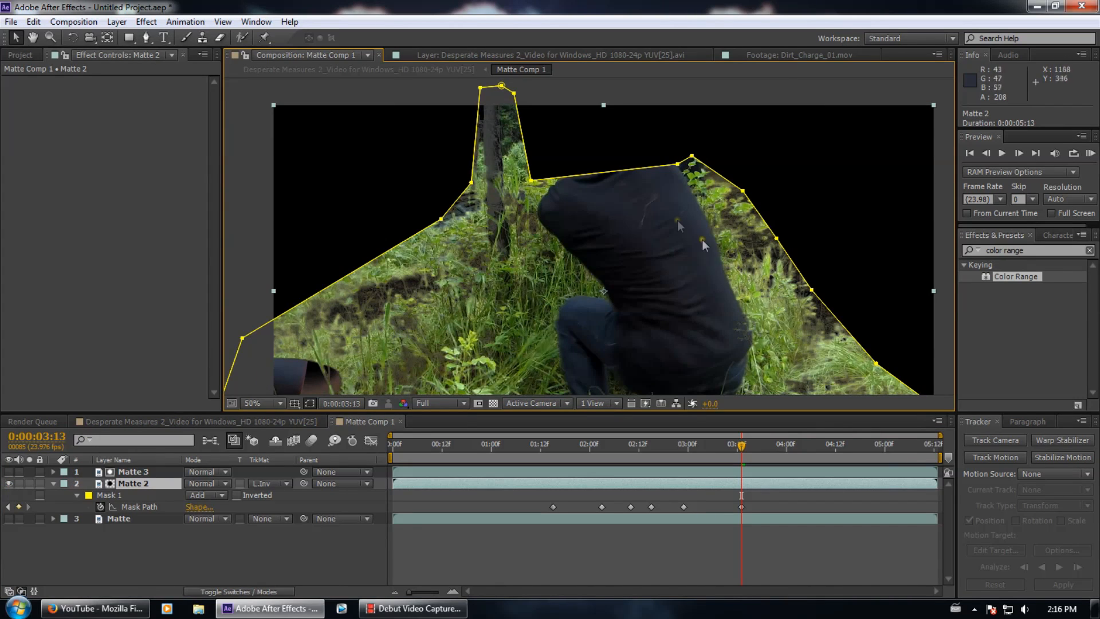
scroll(675, 217, up, 2)
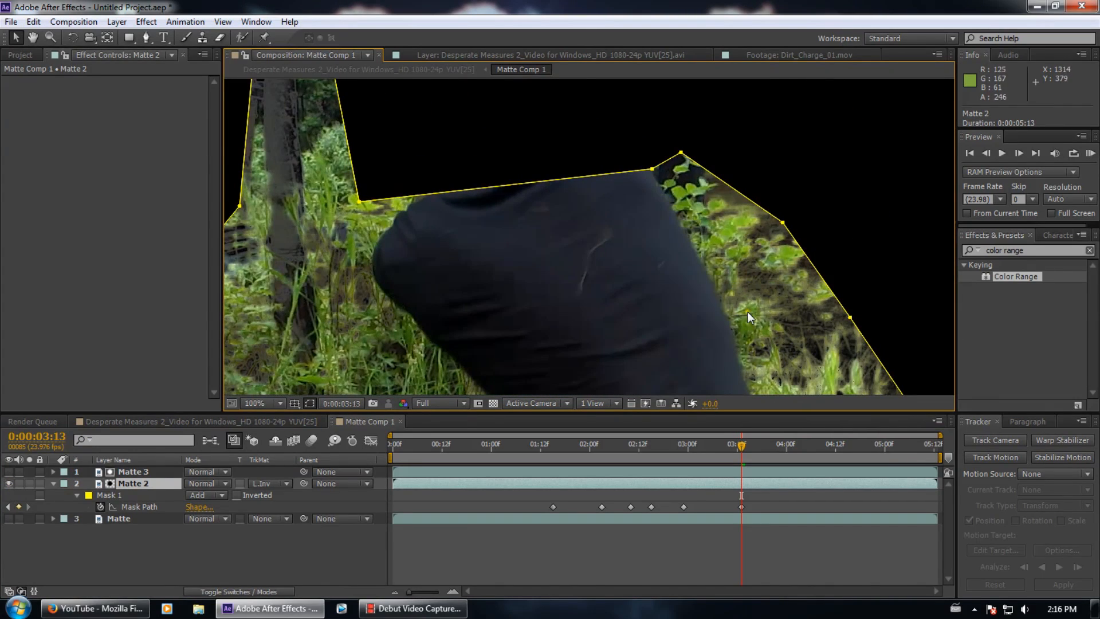
Set Matte 2's track matte to Alpha Inverted Matte "Matte 3" and review the shot up to 0:00:04:11
click(257, 482)
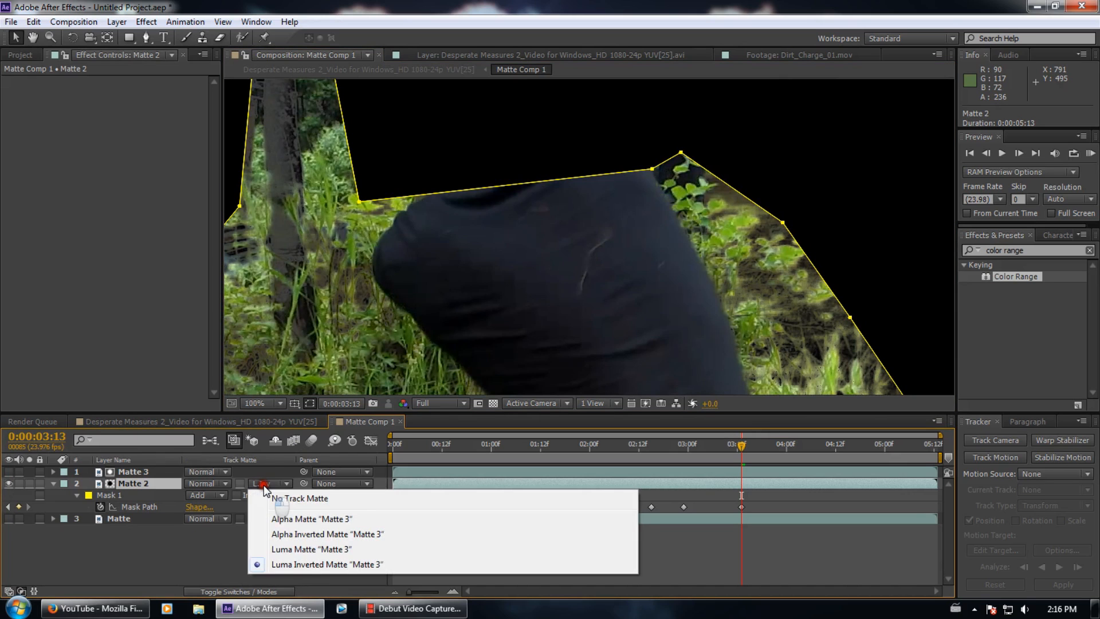
click(267, 532)
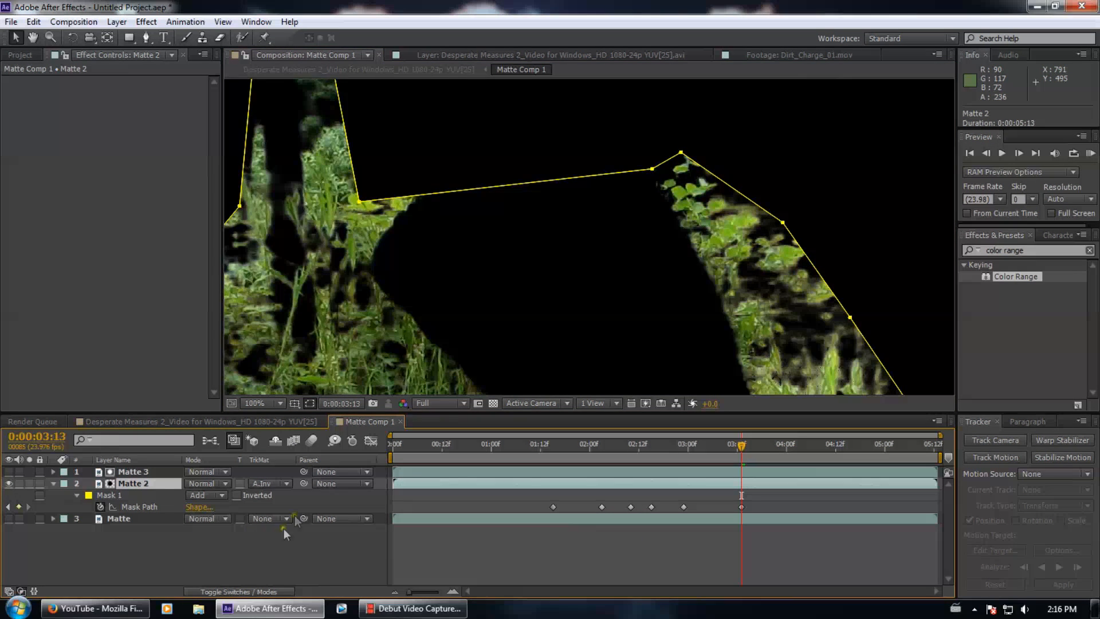
scroll(593, 185, down, 4)
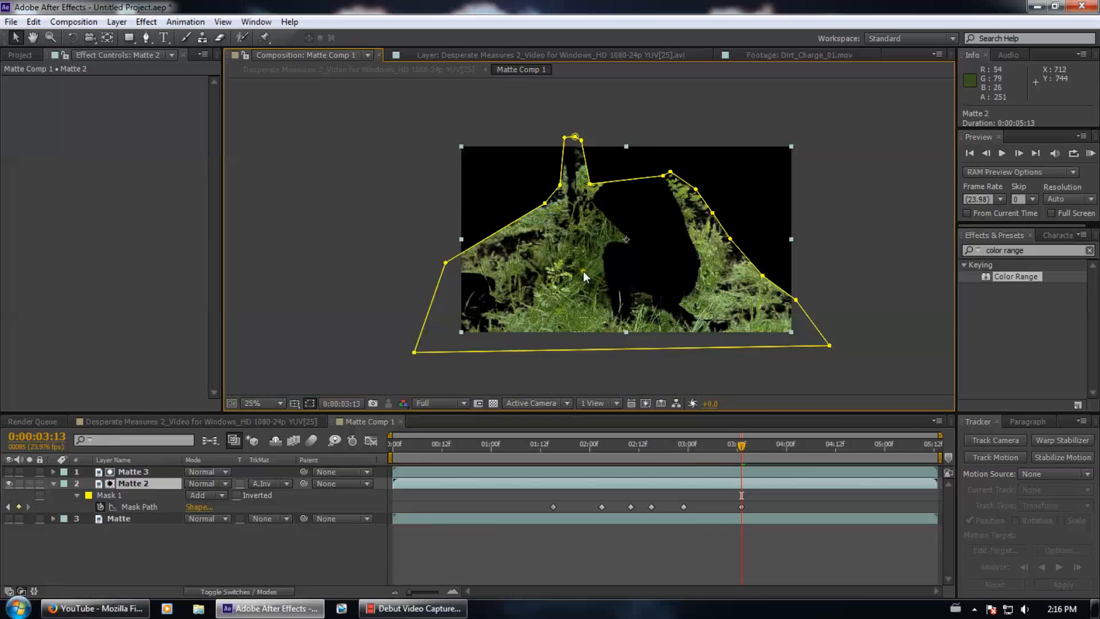
drag(585, 305, 563, 320)
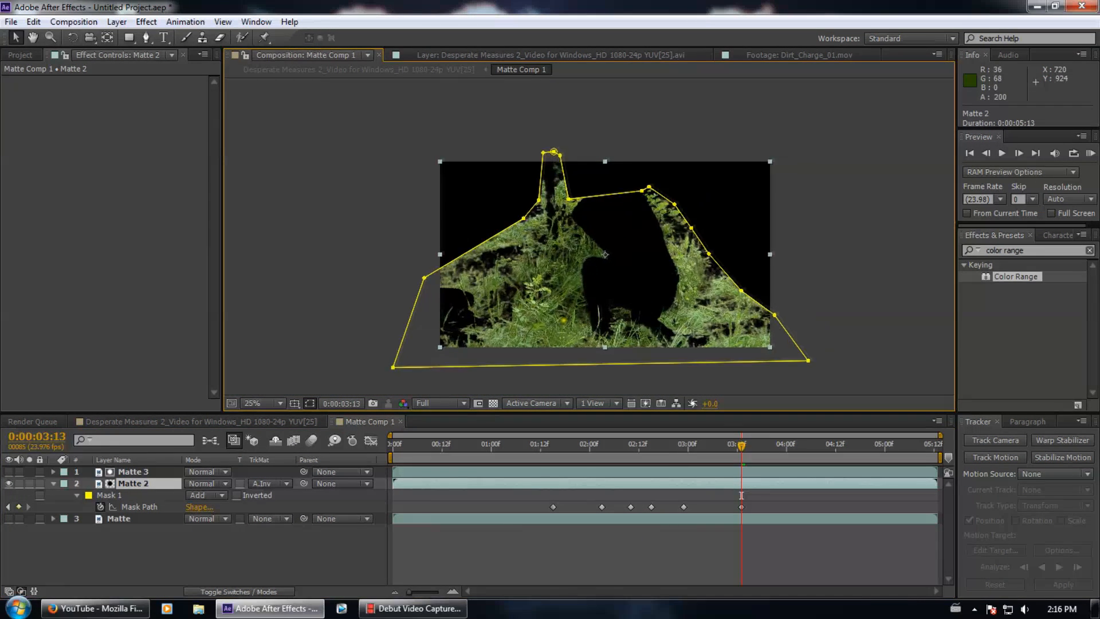
scroll(543, 294, up, 3)
drag(421, 445, 830, 450)
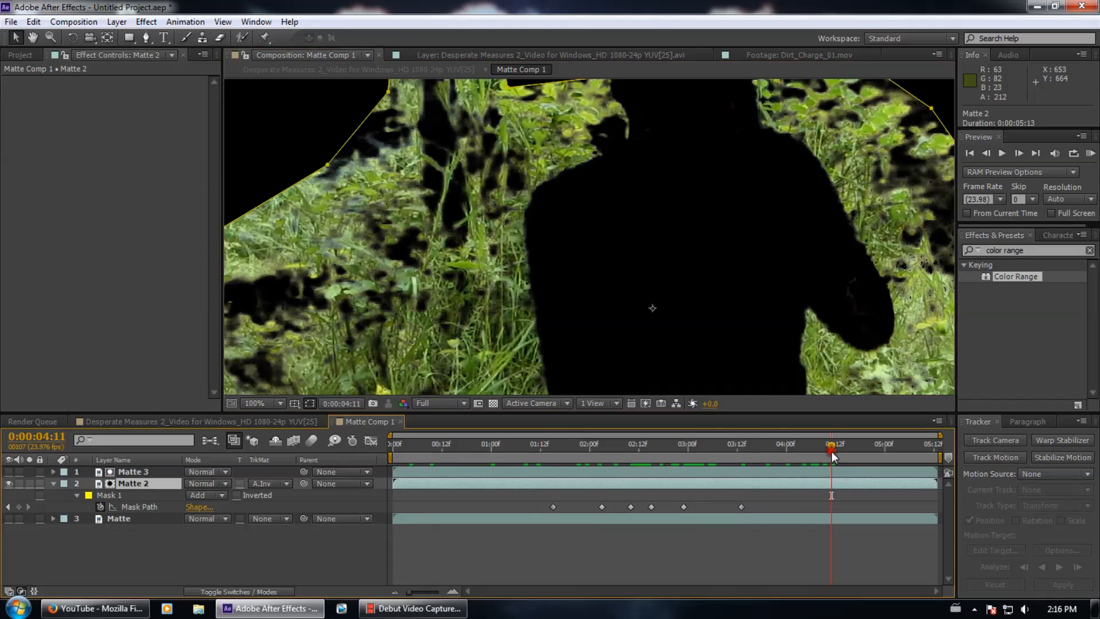
Feather Mask 1 by 43 pixels on Matte 3 and 26 pixels on Matte 2, checking the softened edge
click(134, 472)
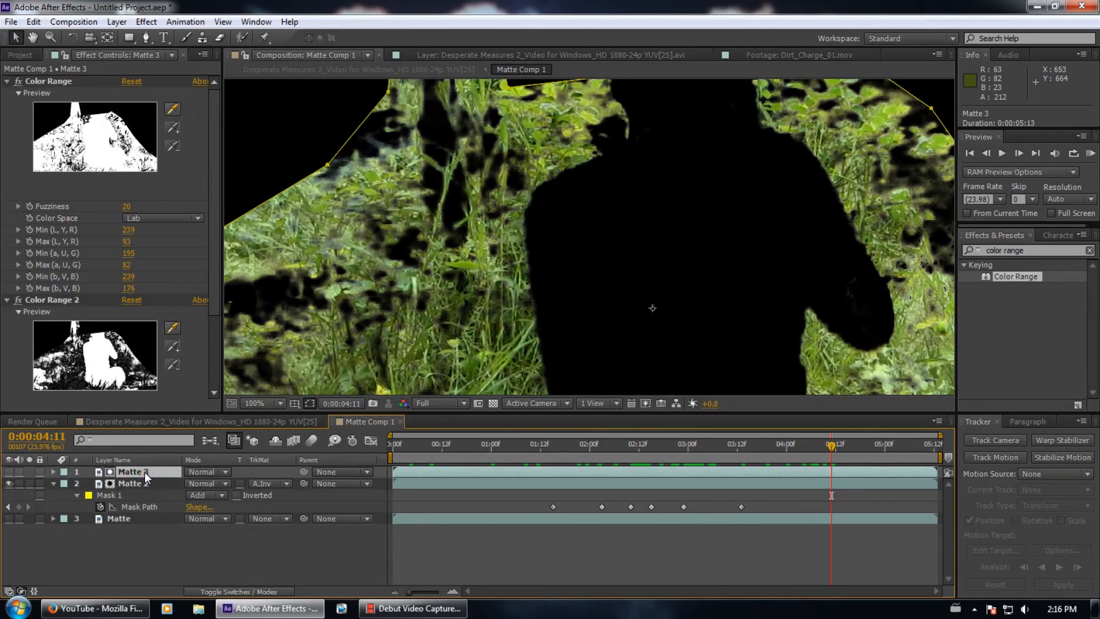
ctrl+click(147, 480)
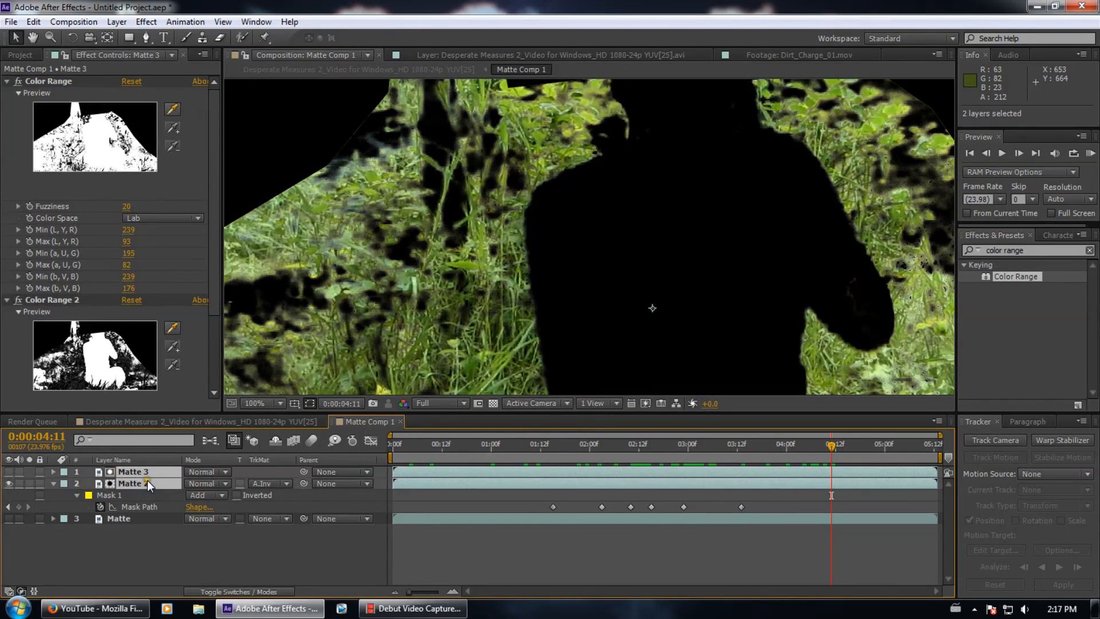
key(f)
mouse_move(200, 495)
mouse_down()
mouse_move(240, 492)
mouse_move(188, 491)
mouse_up()
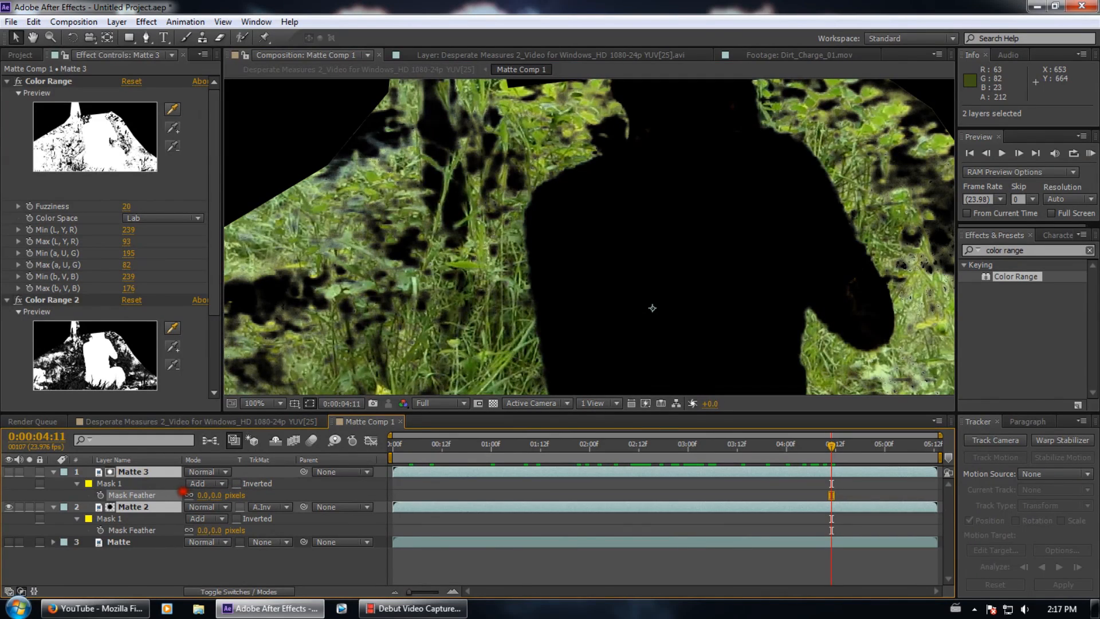
click(216, 564)
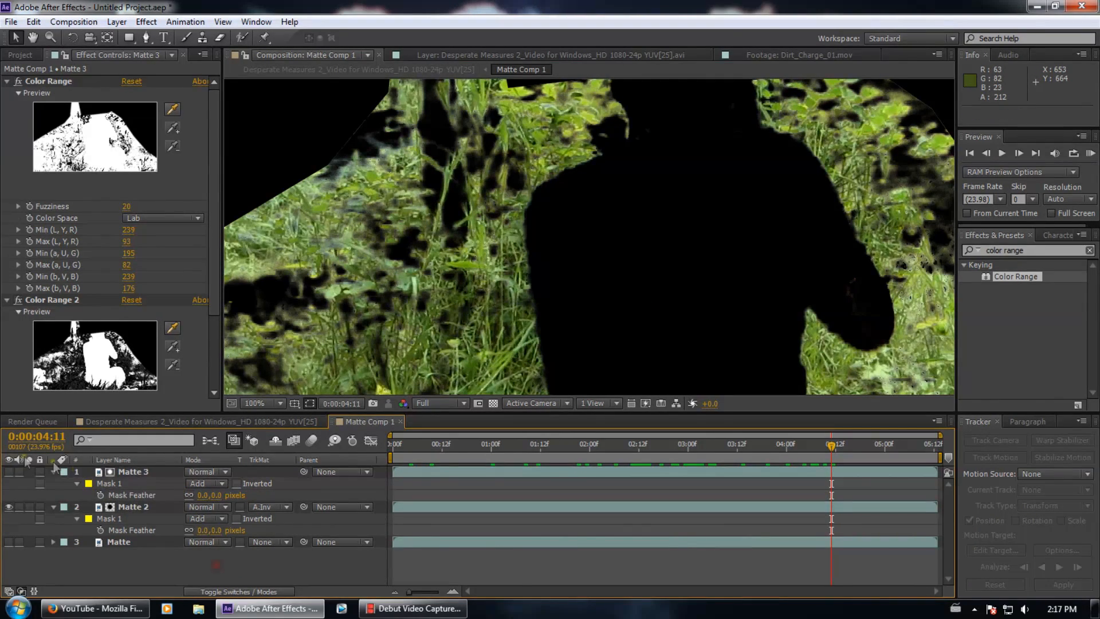
drag(198, 494, 226, 491)
drag(201, 529, 216, 530)
click(157, 572)
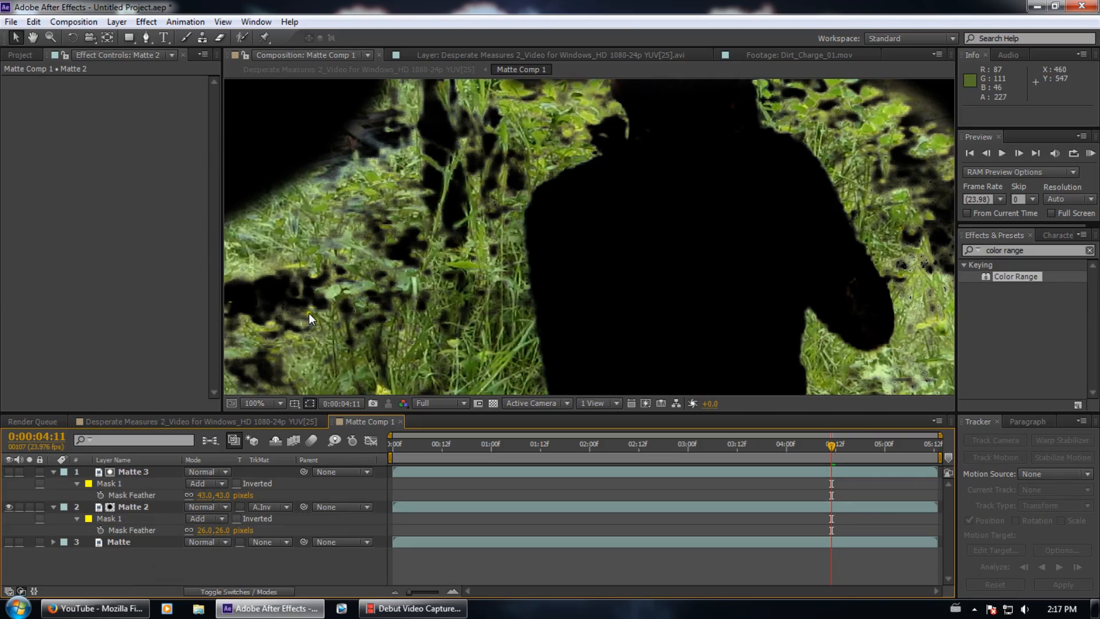
scroll(308, 313, down, 2)
drag(352, 304, 253, 347)
drag(391, 456, 402, 453)
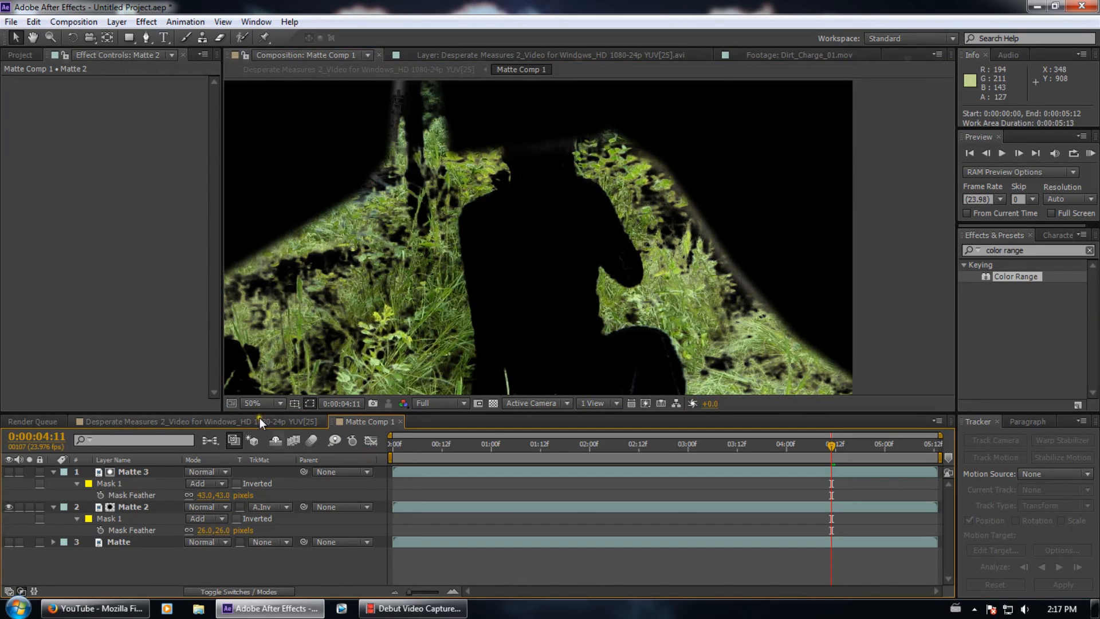
Return to the main Desperate Measures 2 composition and go to 0:00:00:23 to view the distant shooter
click(259, 421)
drag(414, 447, 486, 449)
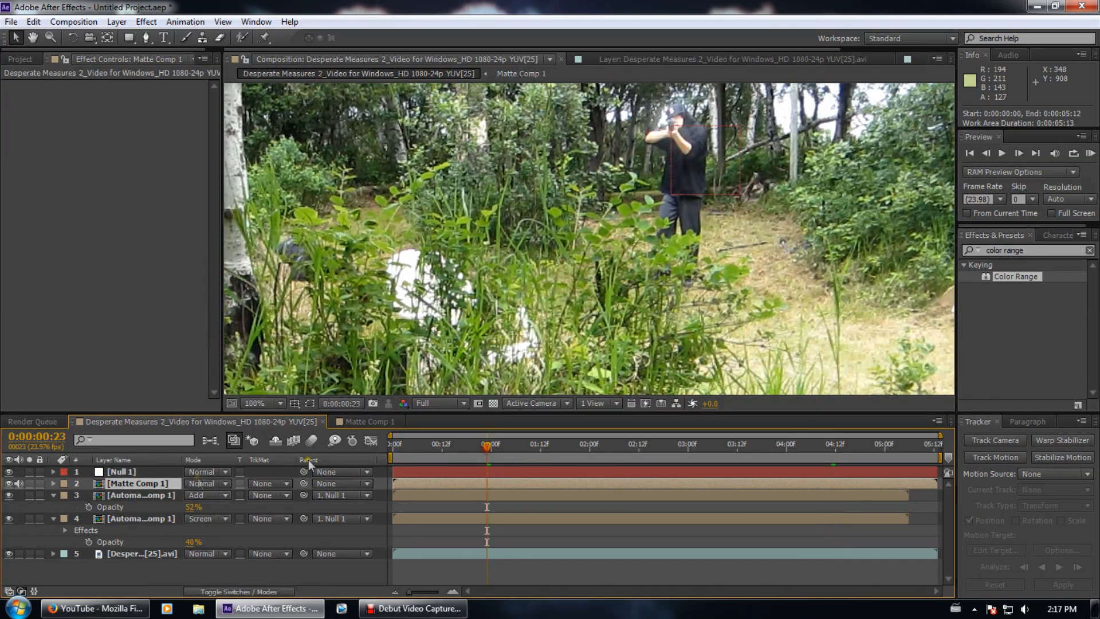
click(463, 404)
click(148, 335)
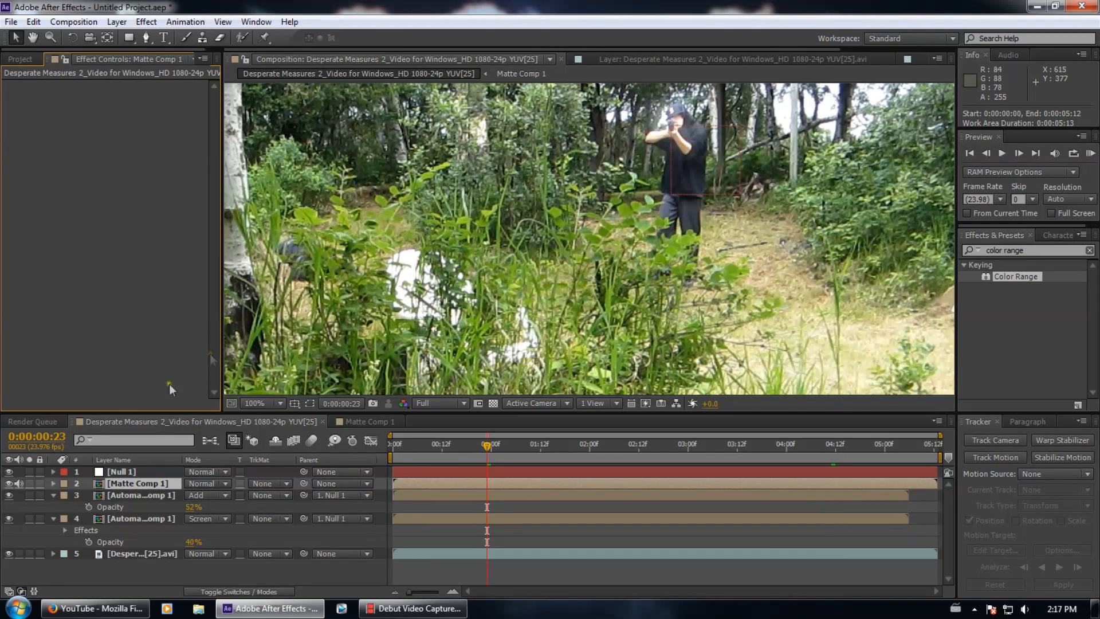
Review the main composition up to 0:00:02:07 with both foreground actors in view
drag(678, 257, 724, 239)
scroll(751, 282, down, 1)
drag(587, 445, 617, 438)
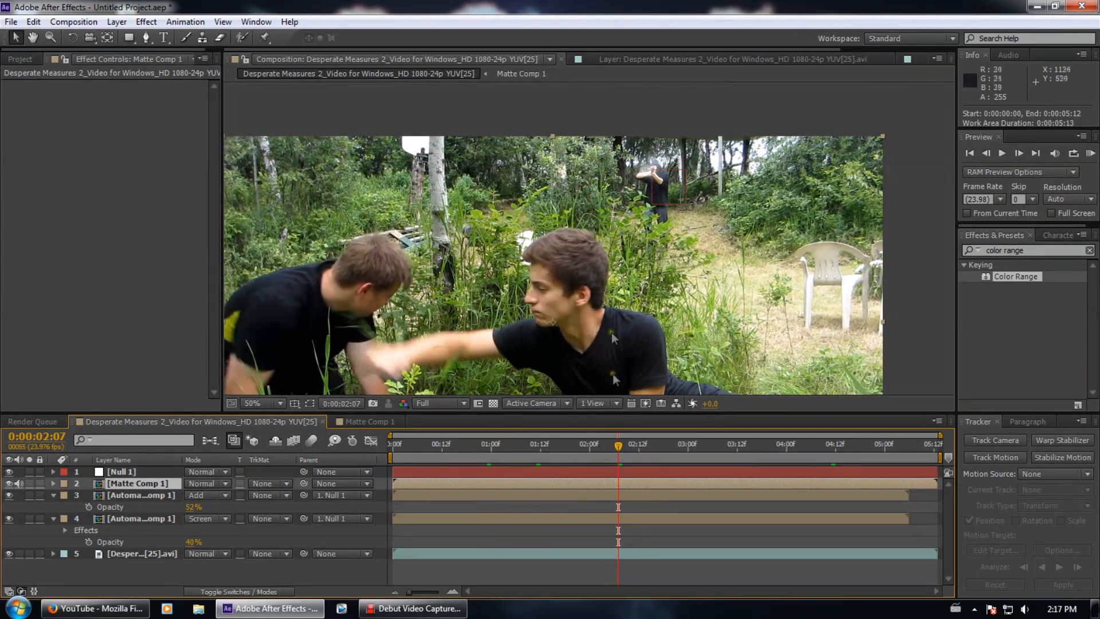
Locate Dirt_Charge_01.mov in the project's 06. Dirt_Charges folder
click(8, 58)
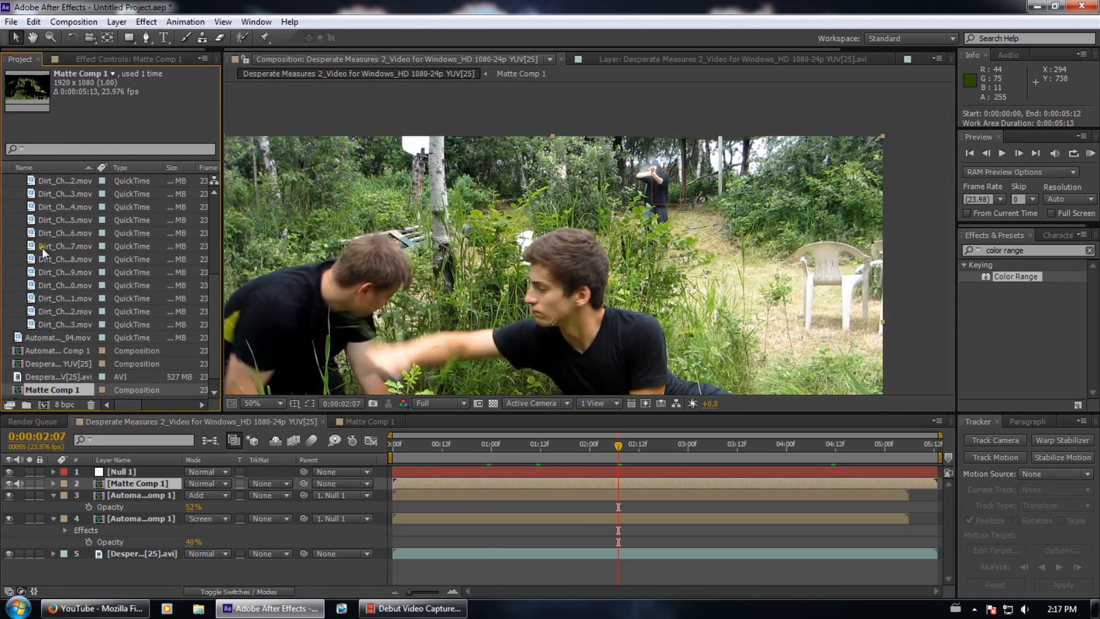
scroll(57, 241, up, 8)
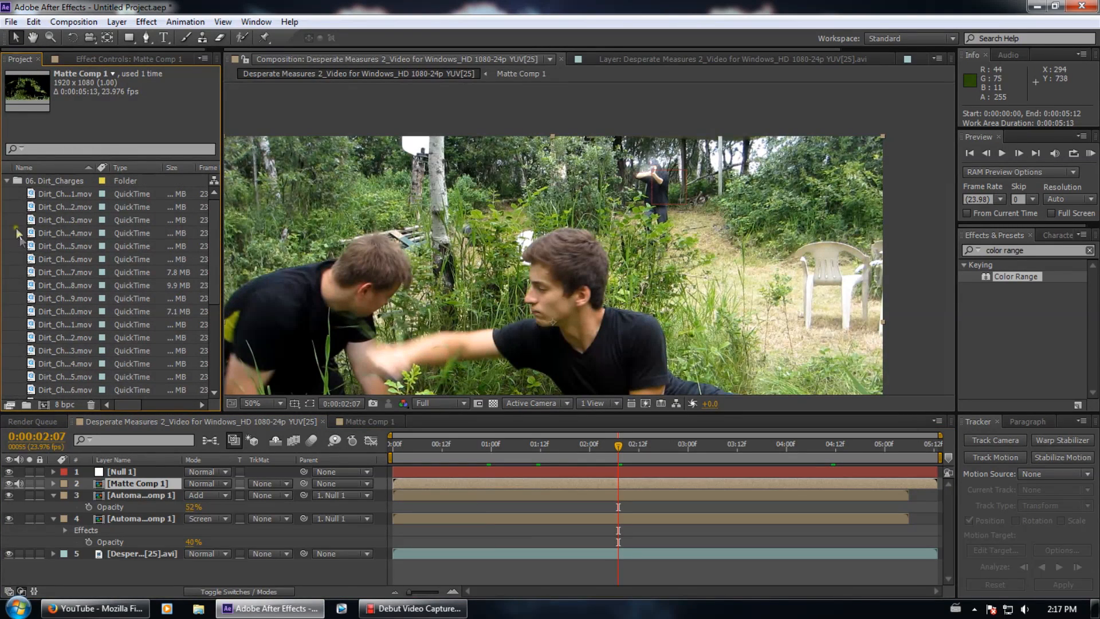
click(60, 197)
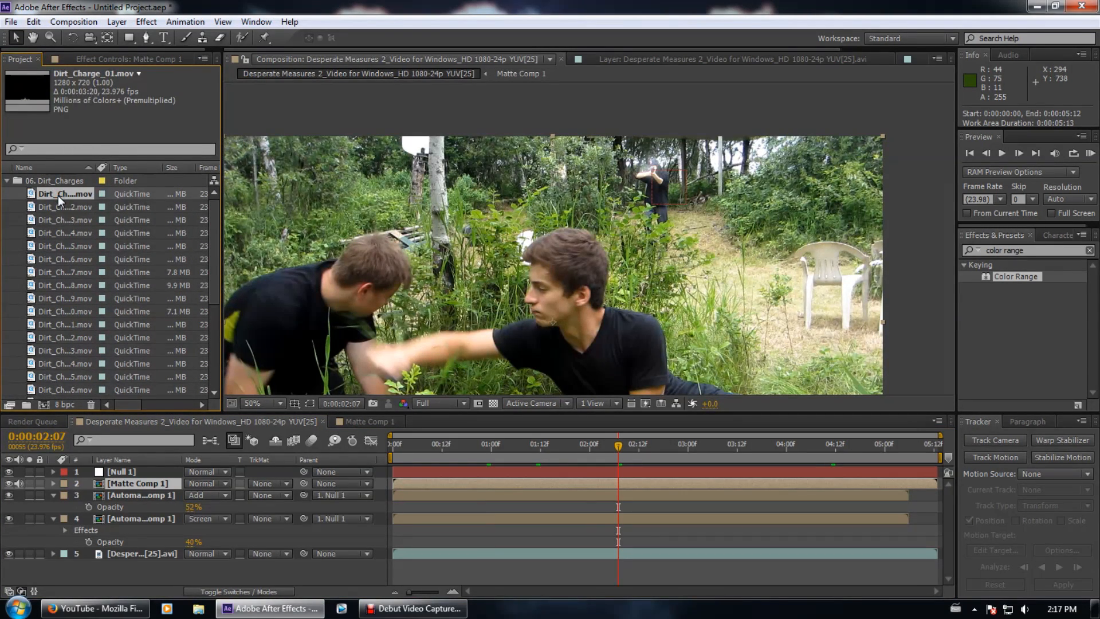
click(169, 561)
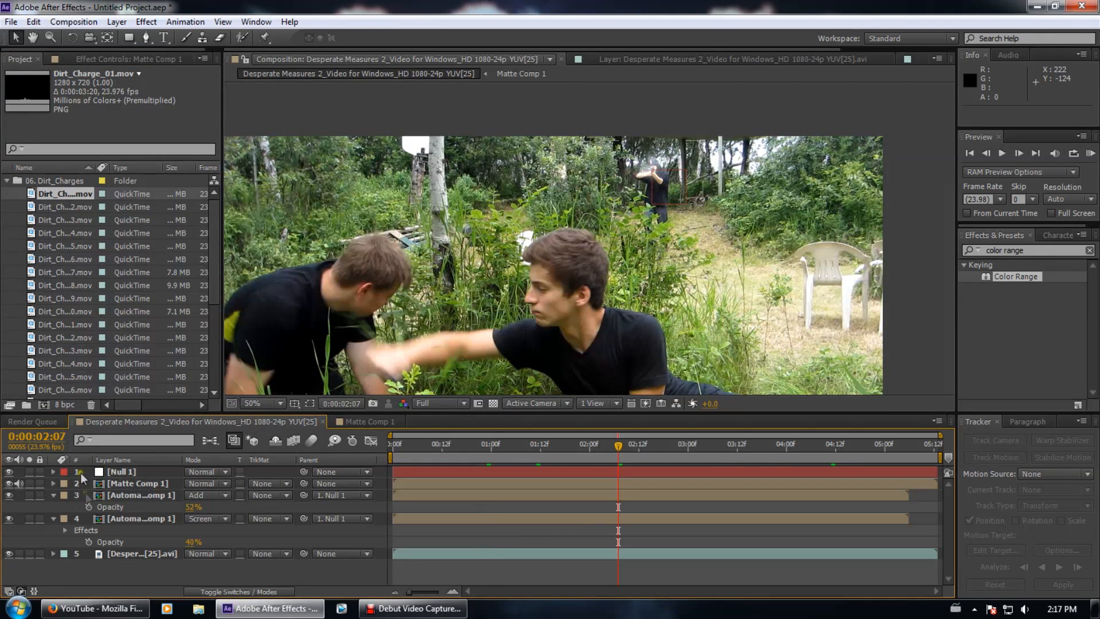
Create a new 1280 × 720 composition named Comp 1 at 23.976 fps with a duration of 0:00:05:06
mouse_move(74, 200)
mouse_down()
mouse_move(159, 549)
mouse_move(132, 507)
mouse_move(80, 123)
mouse_move(92, 197)
mouse_up()
click(116, 21)
click(39, 135)
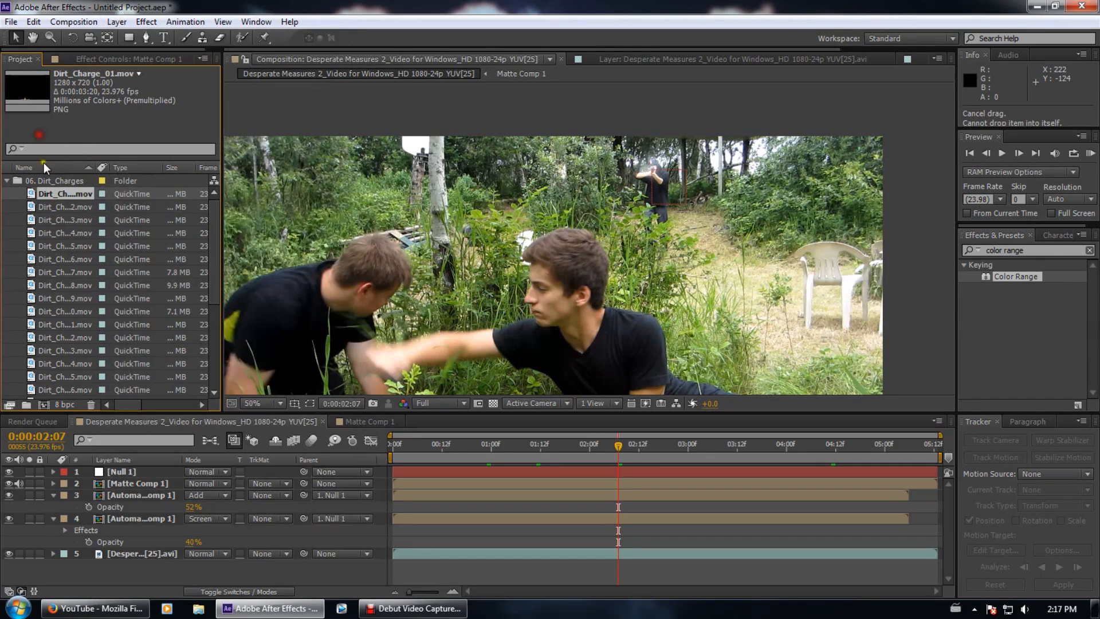
click(47, 406)
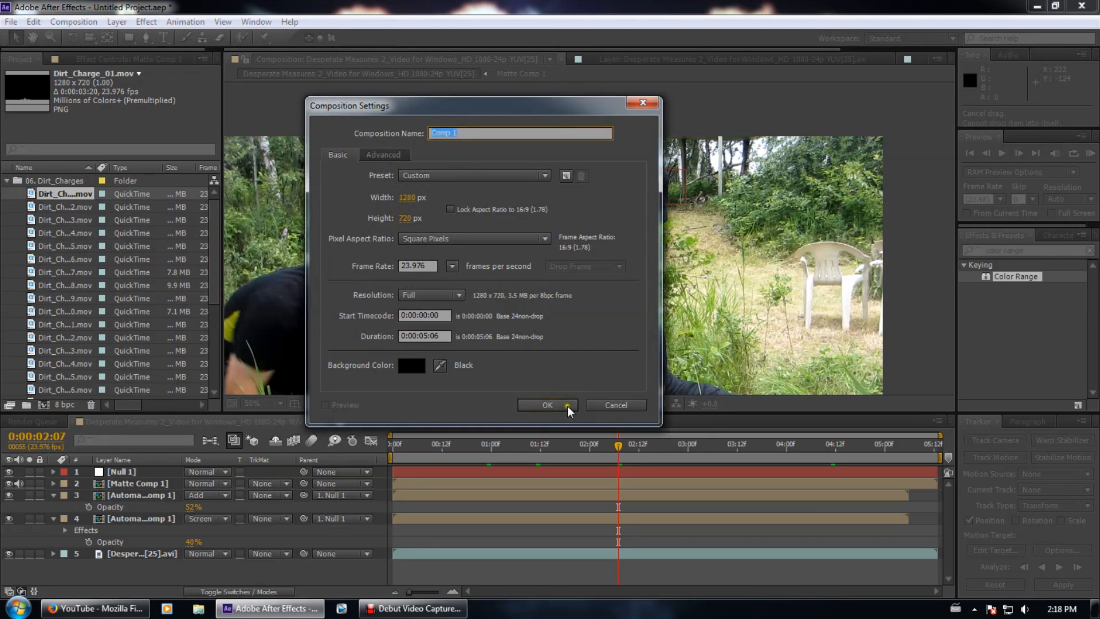
click(568, 405)
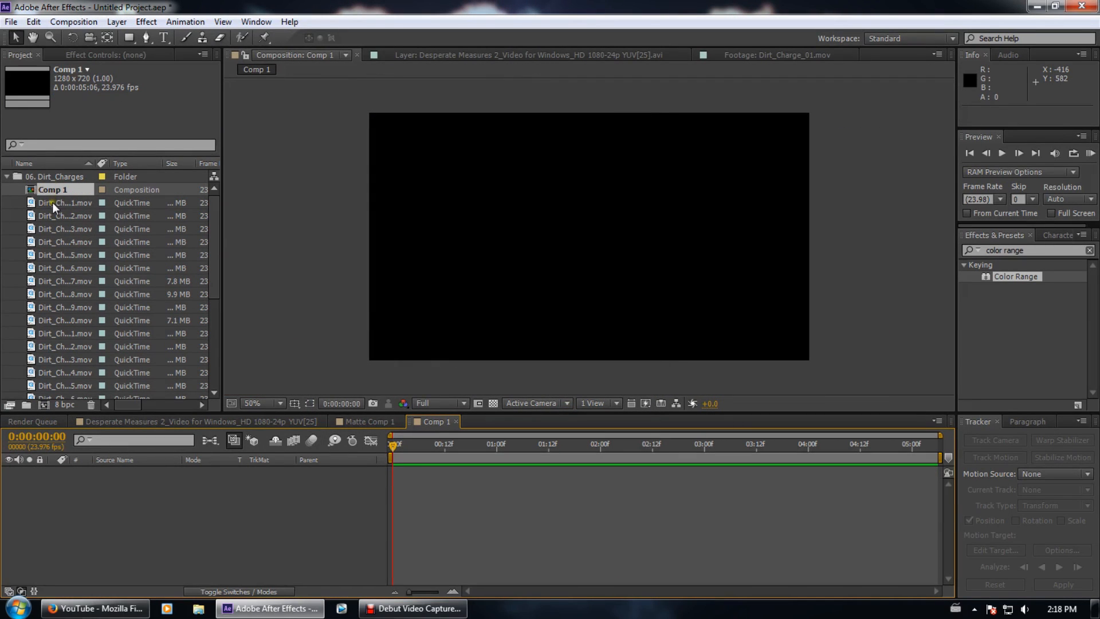
Add the clips Dirt_Charge_01 through Dirt_Charge_04 to Comp 1, stacked in numerical order from 0:00:00:00
drag(61, 200, 104, 471)
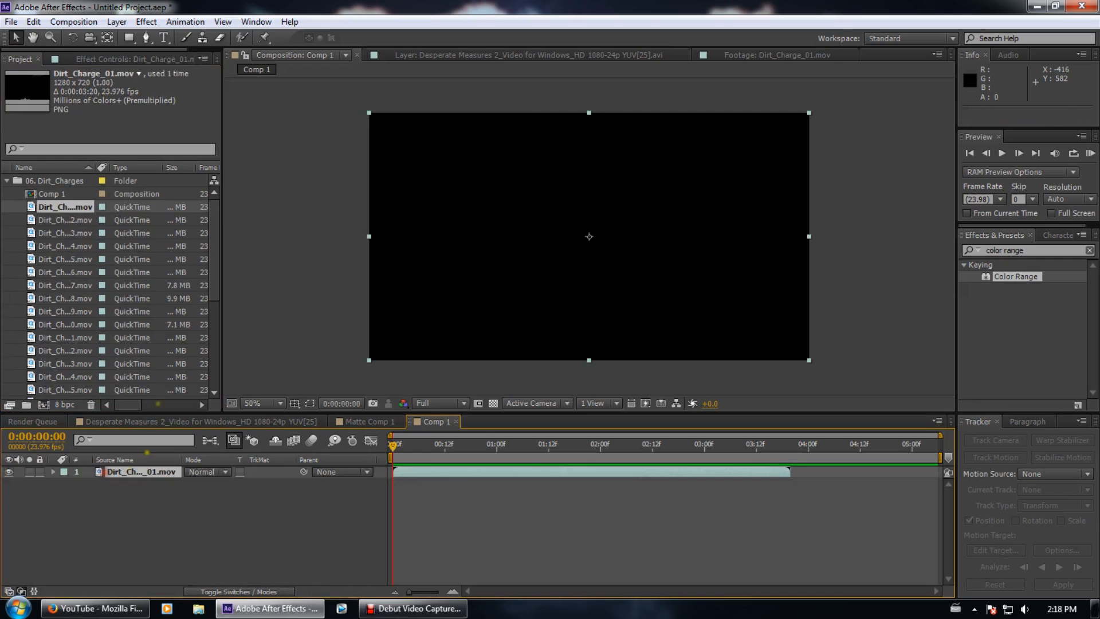
drag(55, 217, 91, 486)
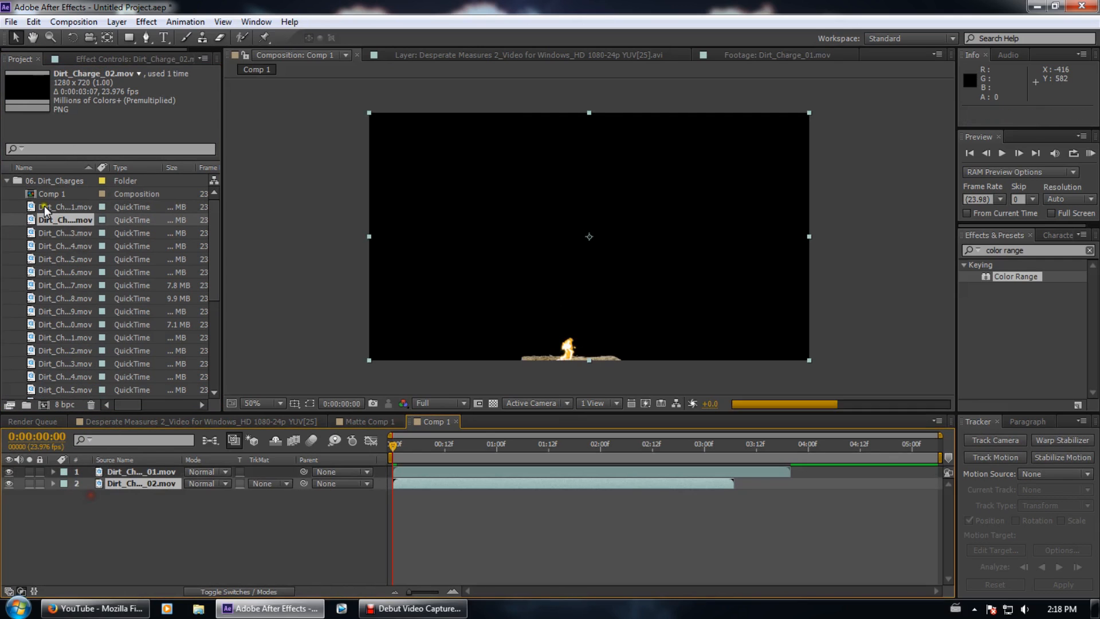
click(50, 235)
drag(51, 241, 102, 486)
drag(64, 245, 144, 516)
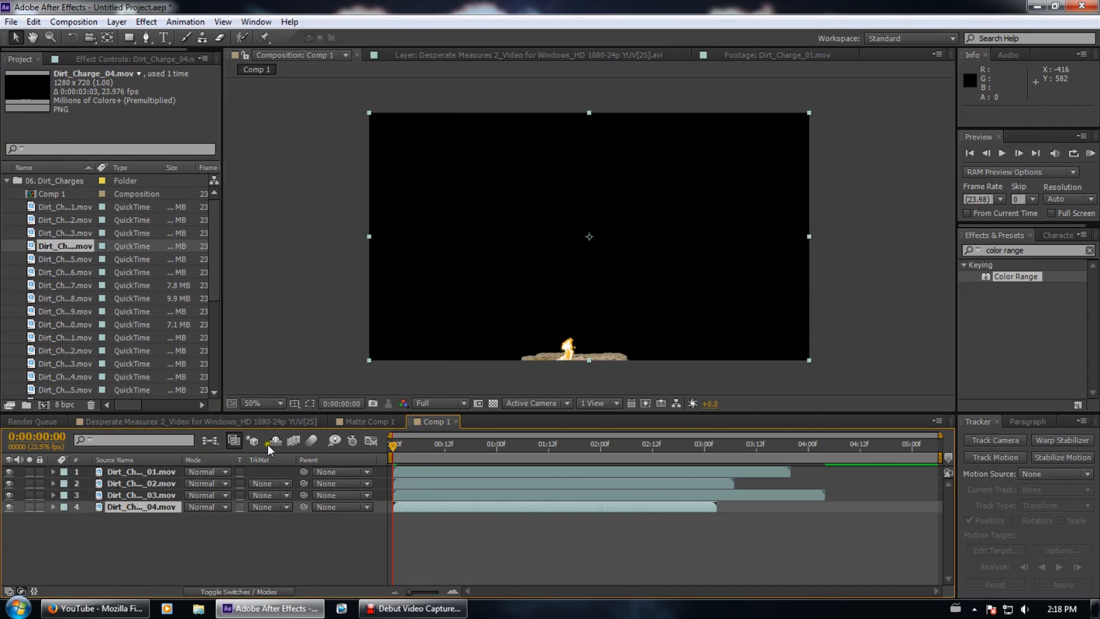
Hide the Dirt_Charge_02, 03 and 04 layers and preview the start of Dirt_Charge_01 in Comp 1
drag(400, 446, 345, 449)
drag(9, 482, 8, 506)
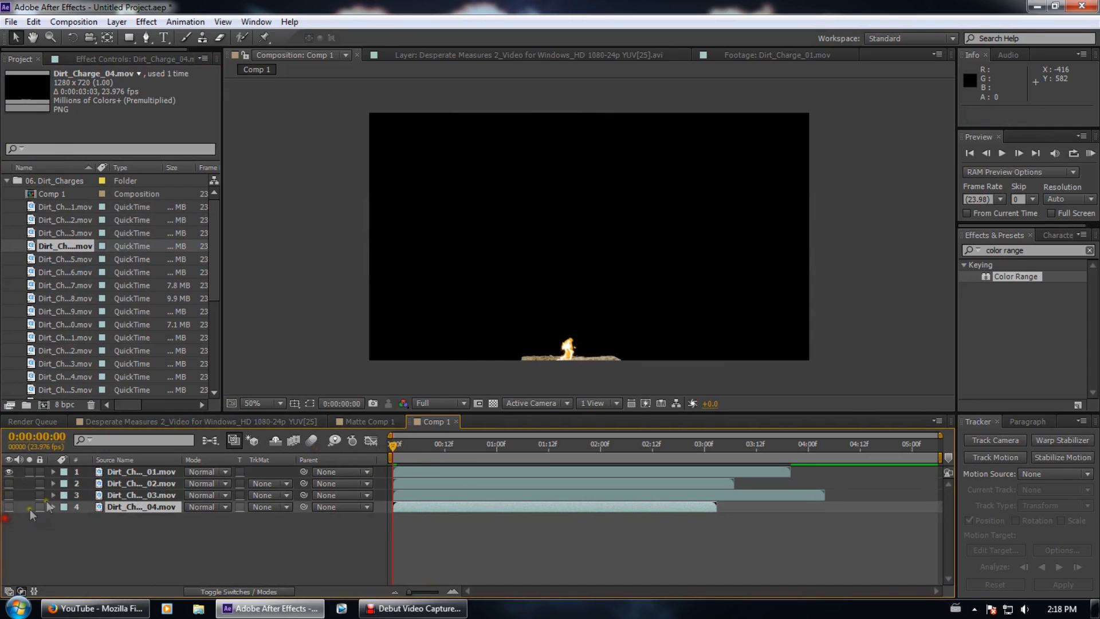
mouse_move(400, 445)
mouse_down()
mouse_move(441, 445)
mouse_move(350, 449)
mouse_move(412, 452)
mouse_move(382, 454)
mouse_up()
click(261, 421)
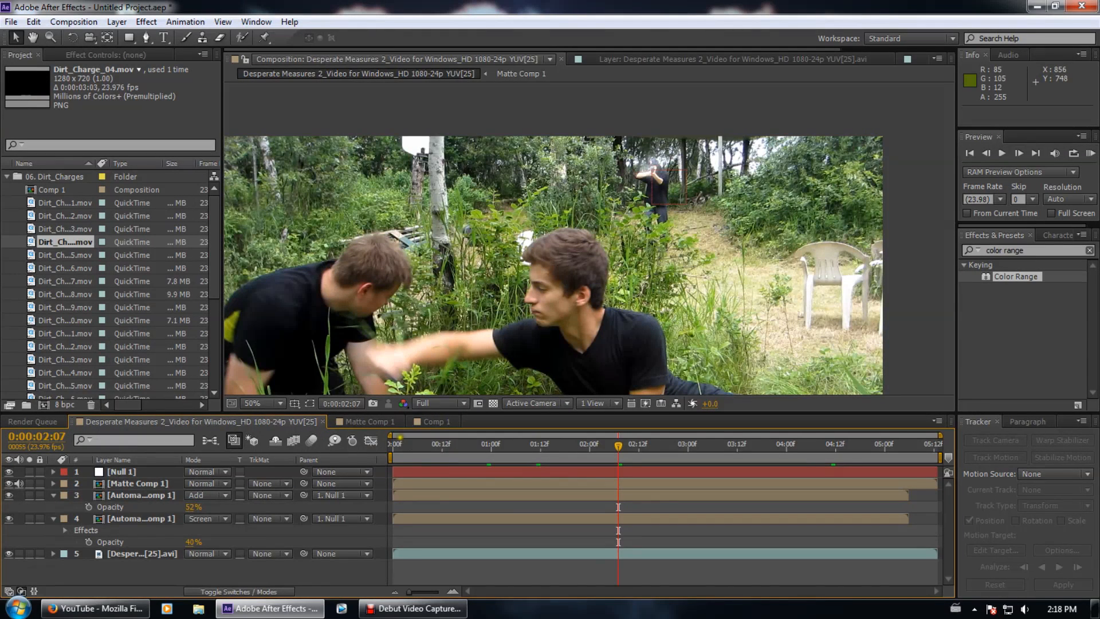
click(421, 421)
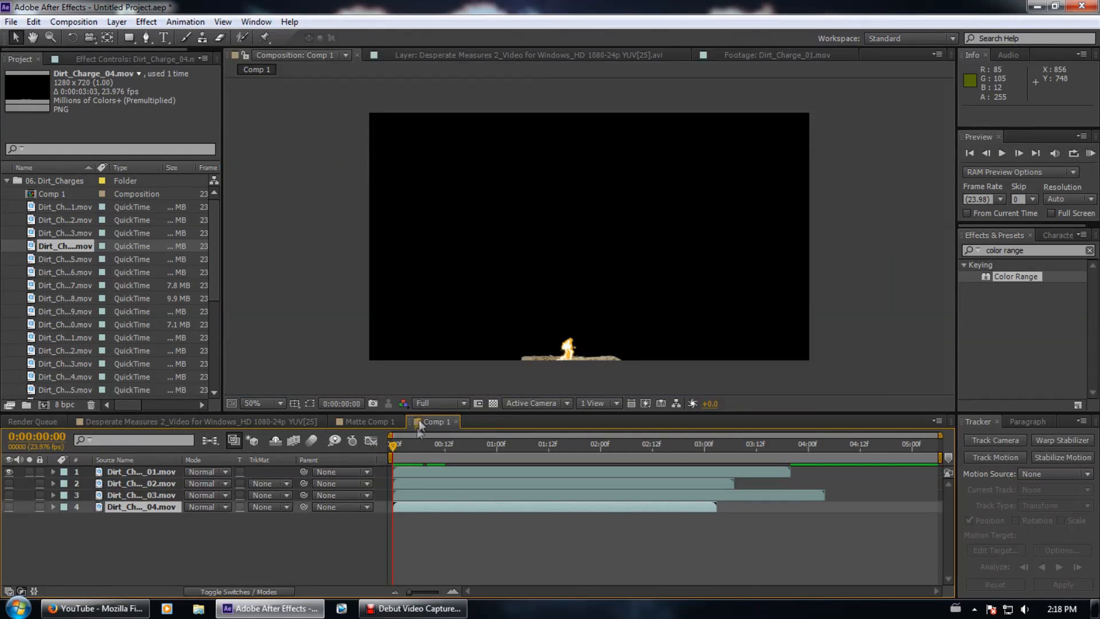
mouse_move(396, 446)
mouse_down()
mouse_move(436, 443)
mouse_move(380, 447)
mouse_up()
Copy the Desperate Measures footage layer from the main composition and paste it into Comp 1
click(228, 423)
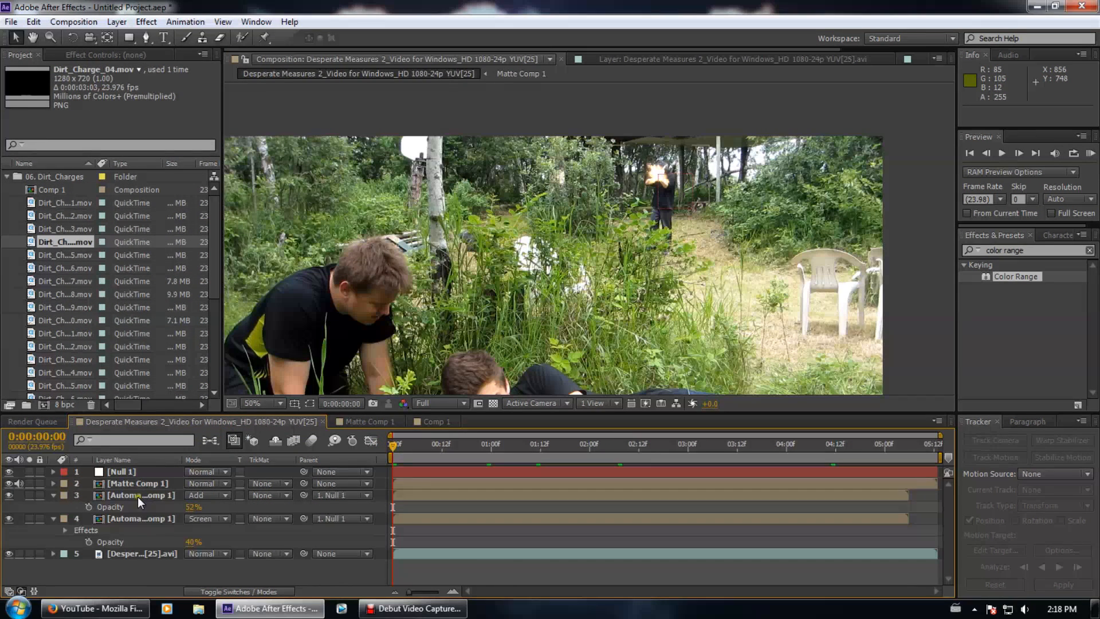
click(146, 553)
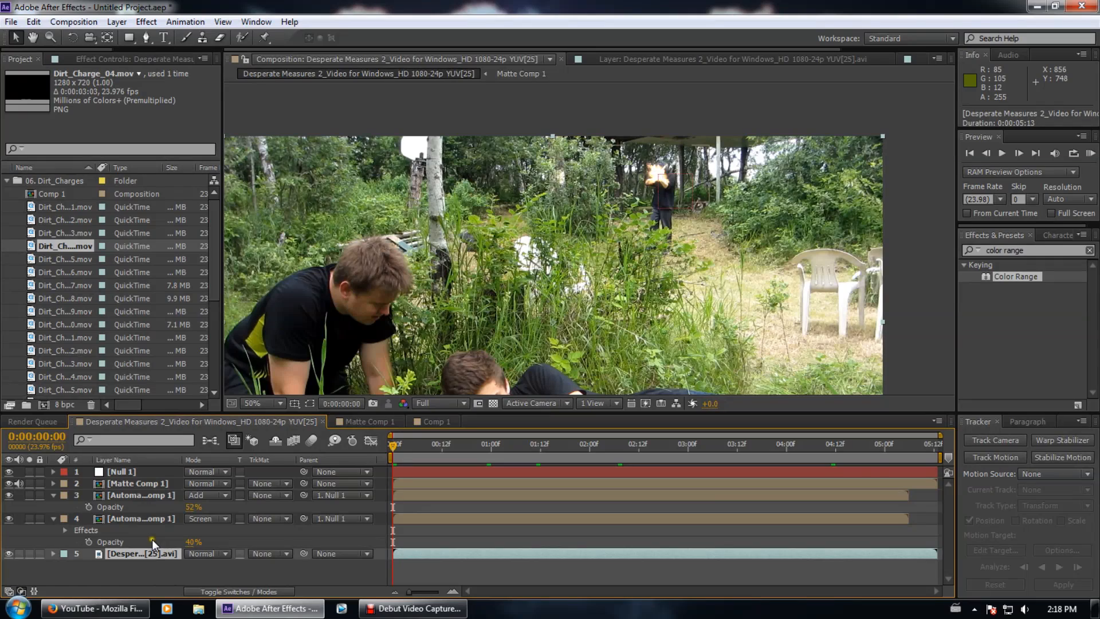
key(ctrl+c)
click(433, 421)
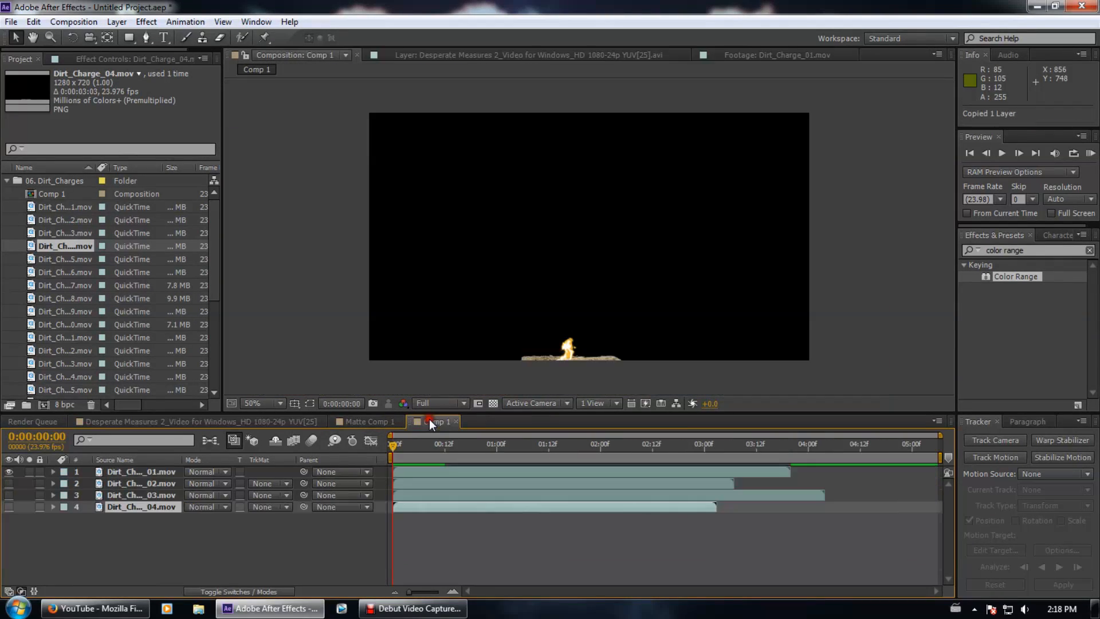
click(237, 545)
key(ctrl+v)
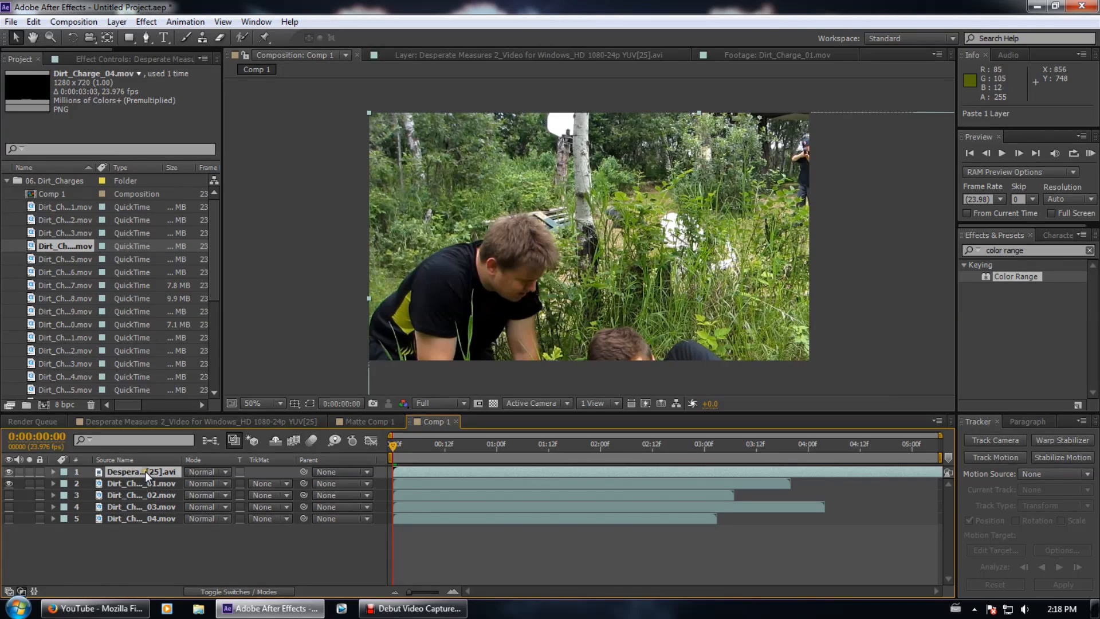
Resize Comp 1 to a width of 1920 px and a height of 1080 px
key(s)
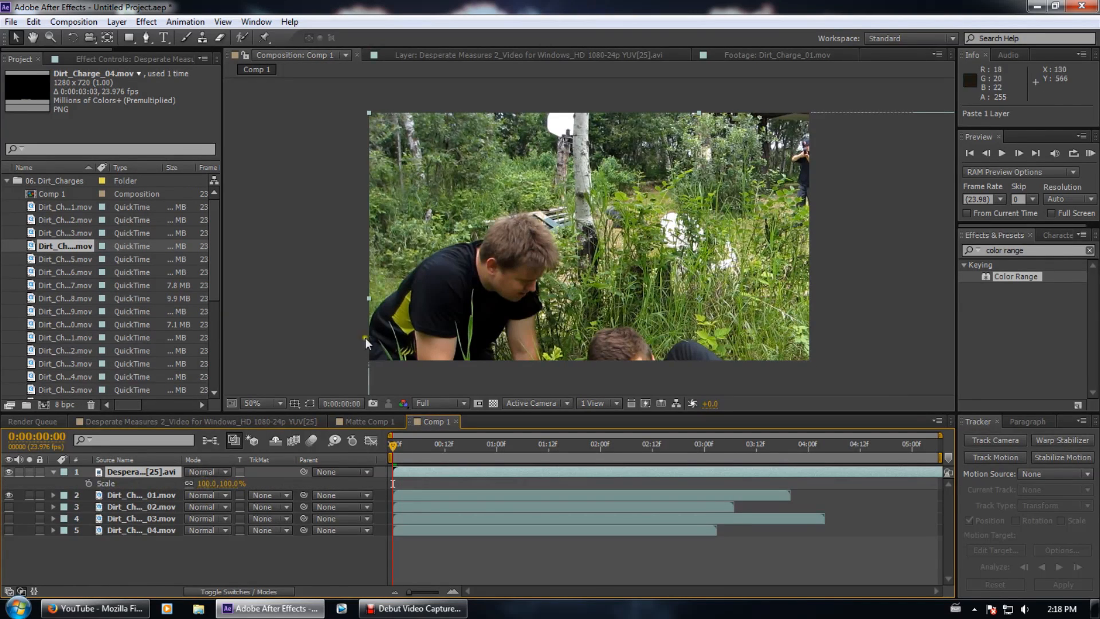
scroll(528, 257, down, 2)
scroll(528, 258, down, 1)
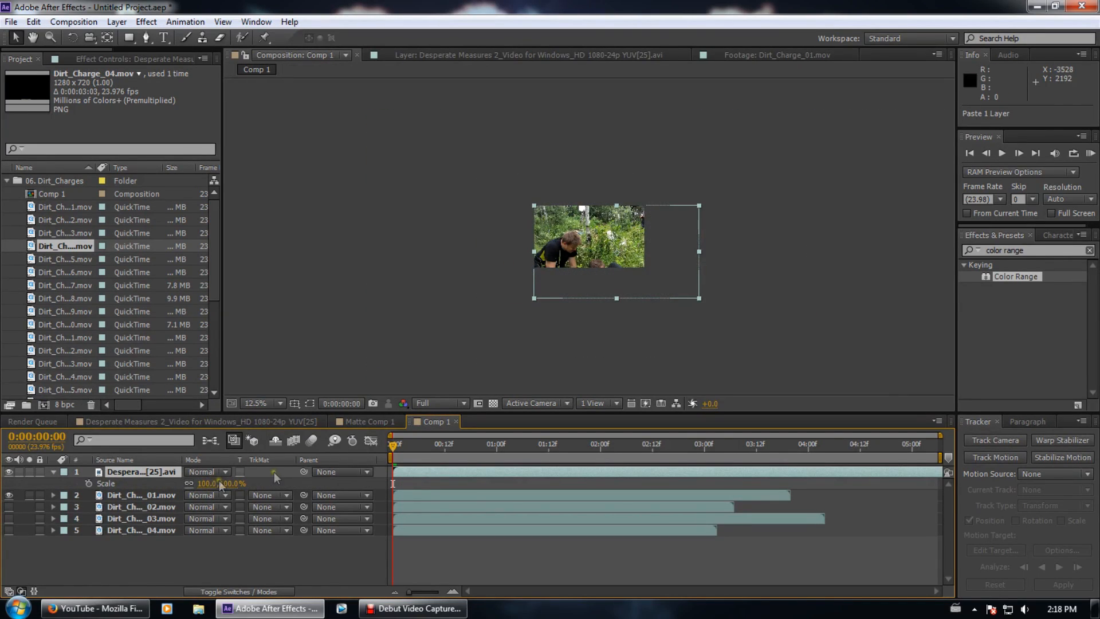
right_click(438, 422)
click(489, 216)
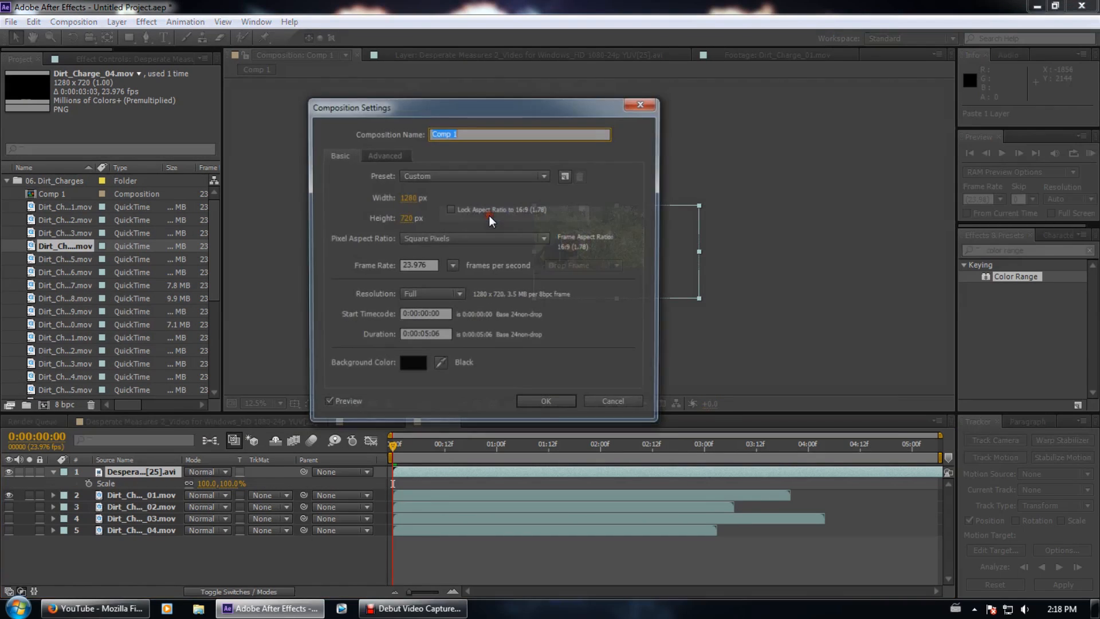
click(410, 200)
text(1920)
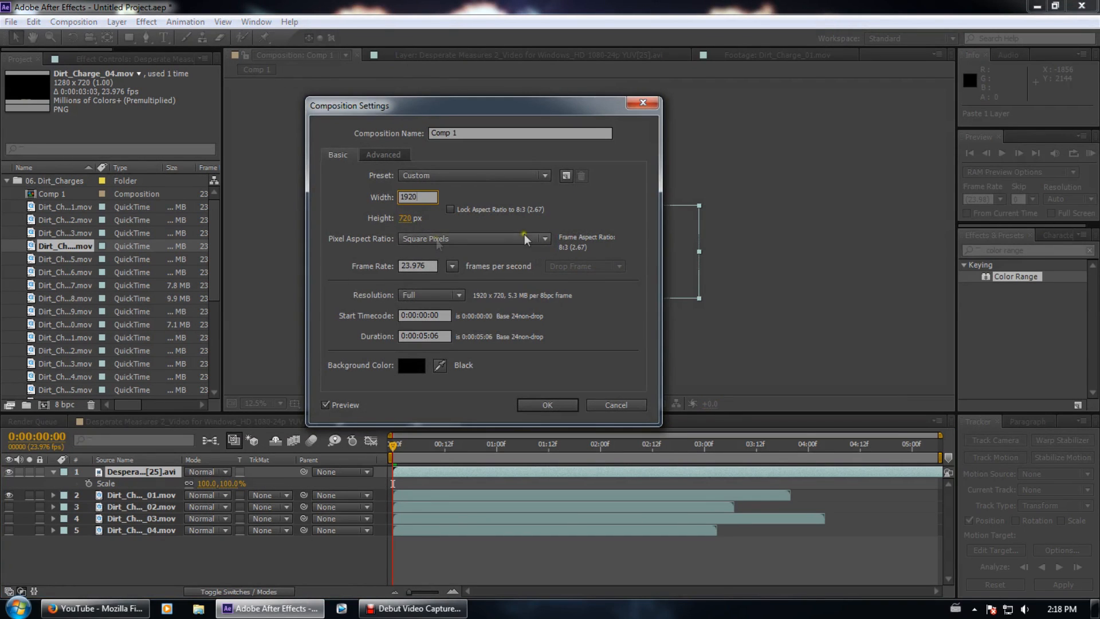
click(409, 216)
text(1080)
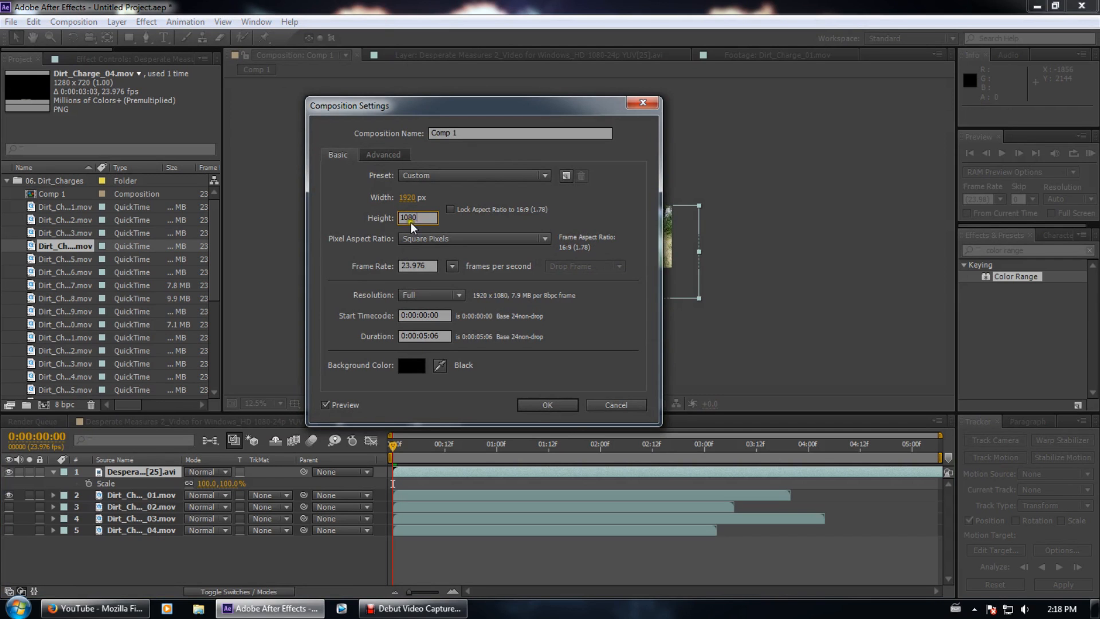
click(559, 401)
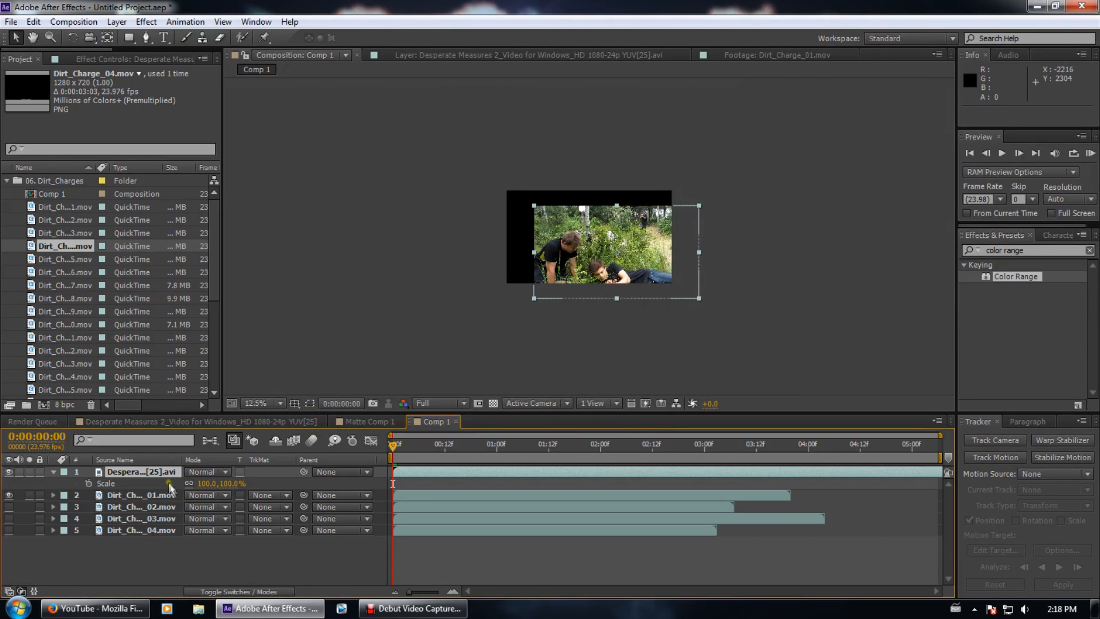
Set the pasted footage layer's position to 960, 540 so it fills the frame
key(p)
click(195, 482)
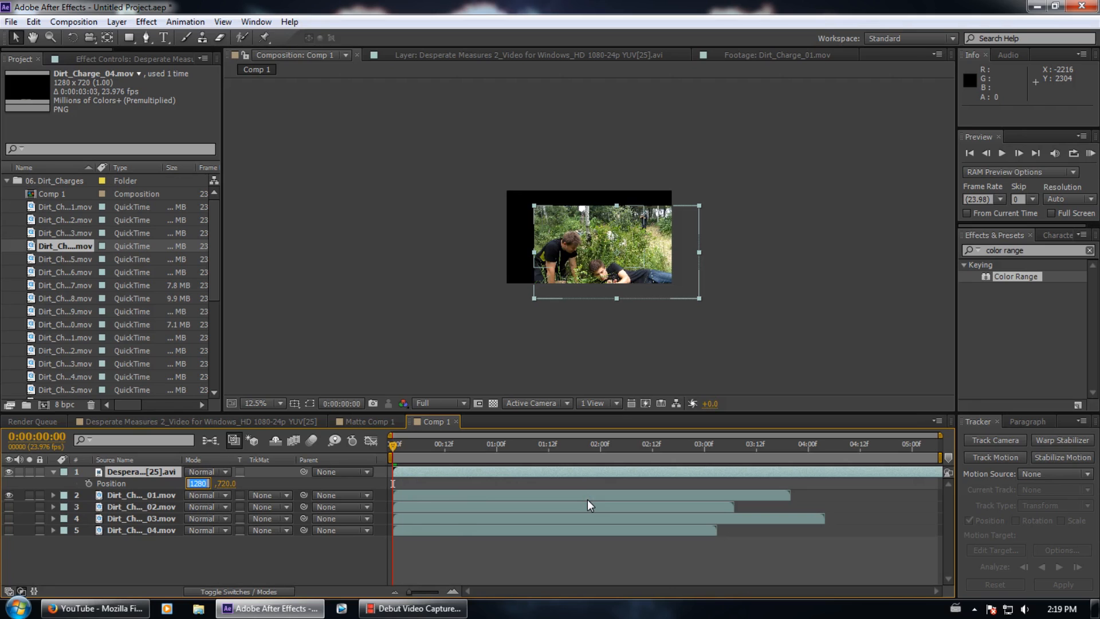
key(Tab)
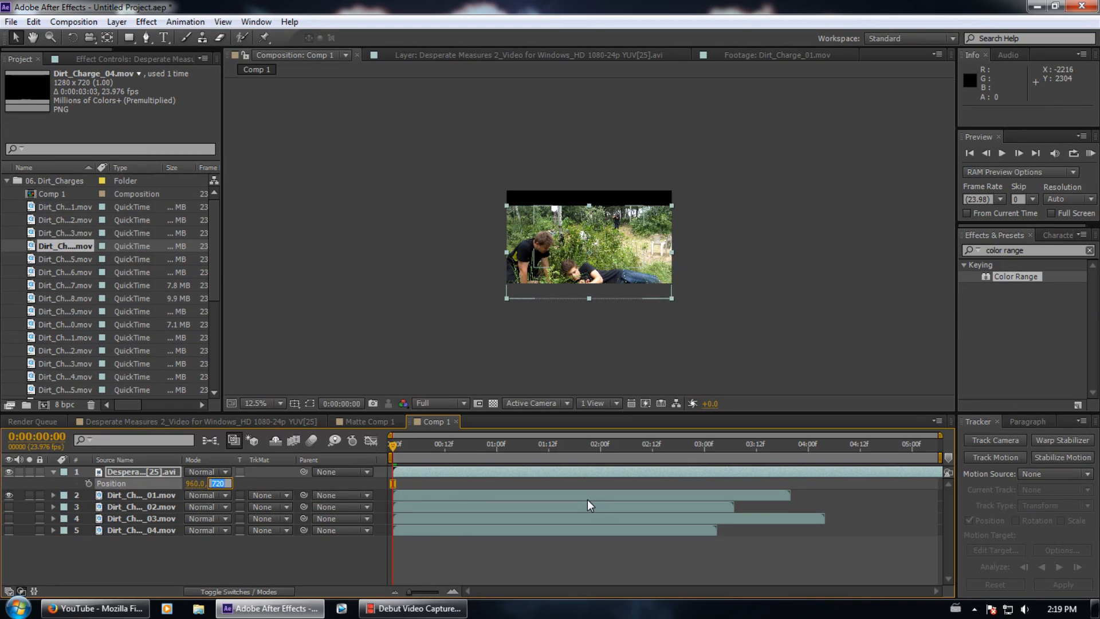
text(540)
key(Return)
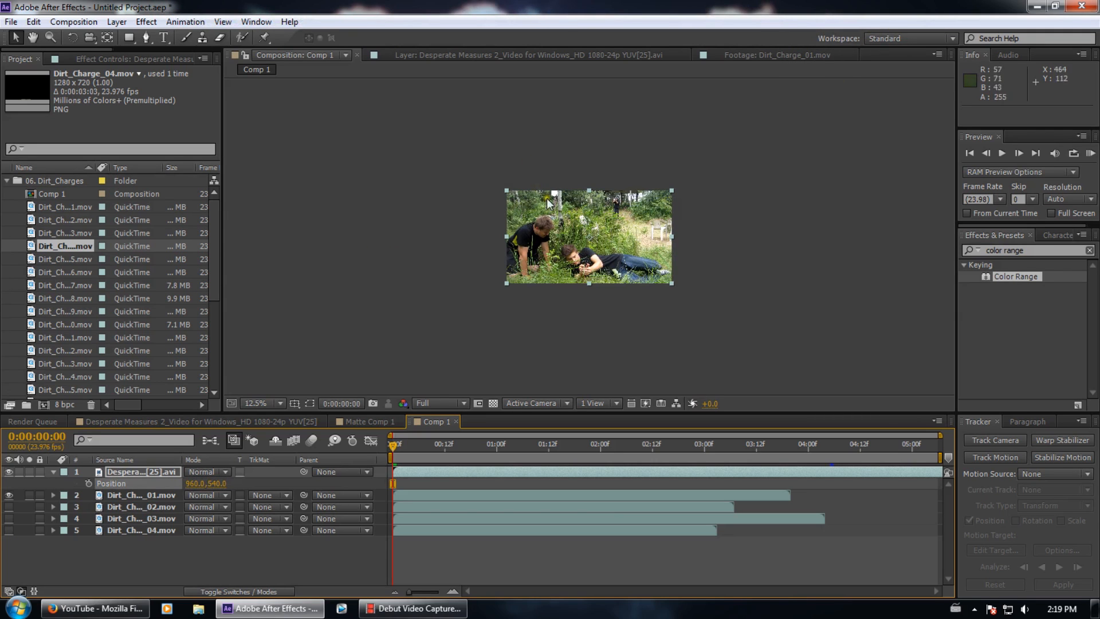
Move the Desperate Measures footage layer beneath the four dirt charge layers
click(195, 539)
scroll(619, 273, up, 4)
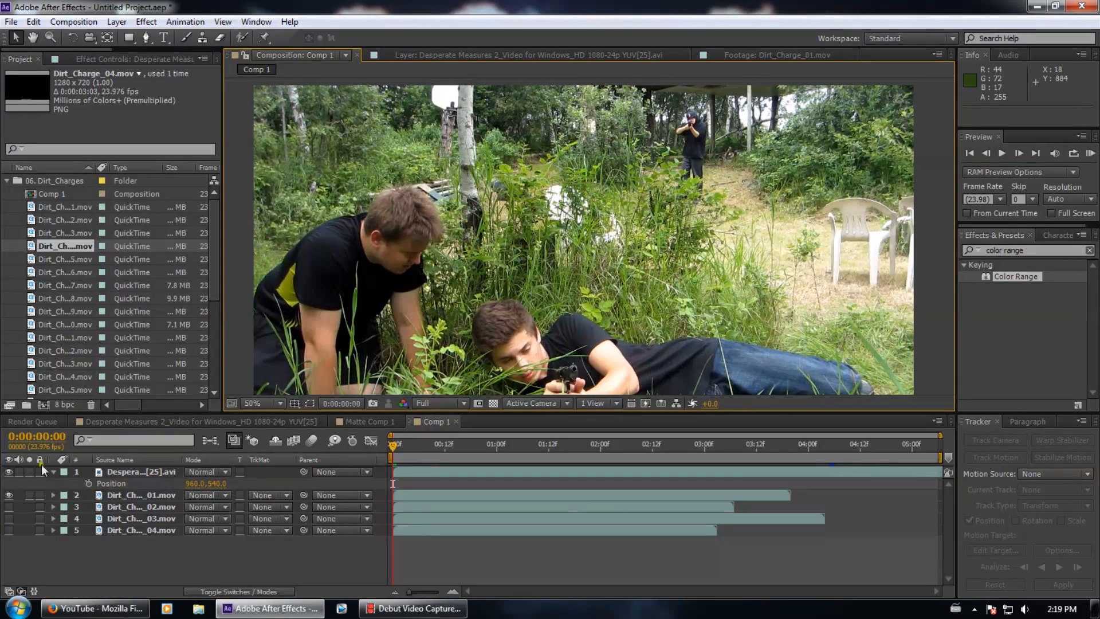
click(170, 473)
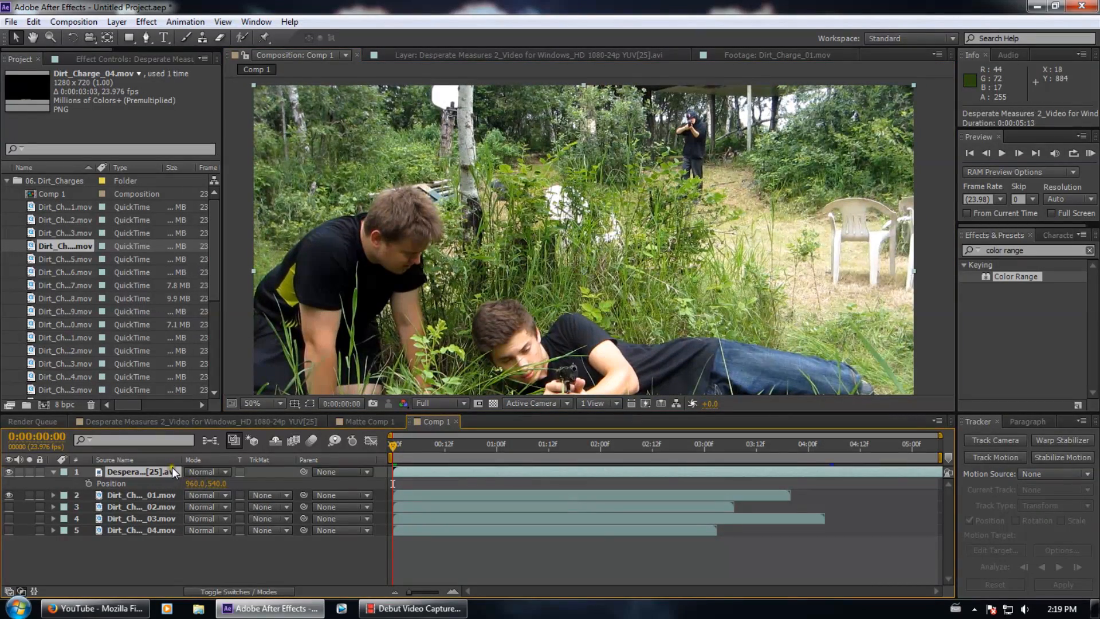
drag(172, 471, 160, 539)
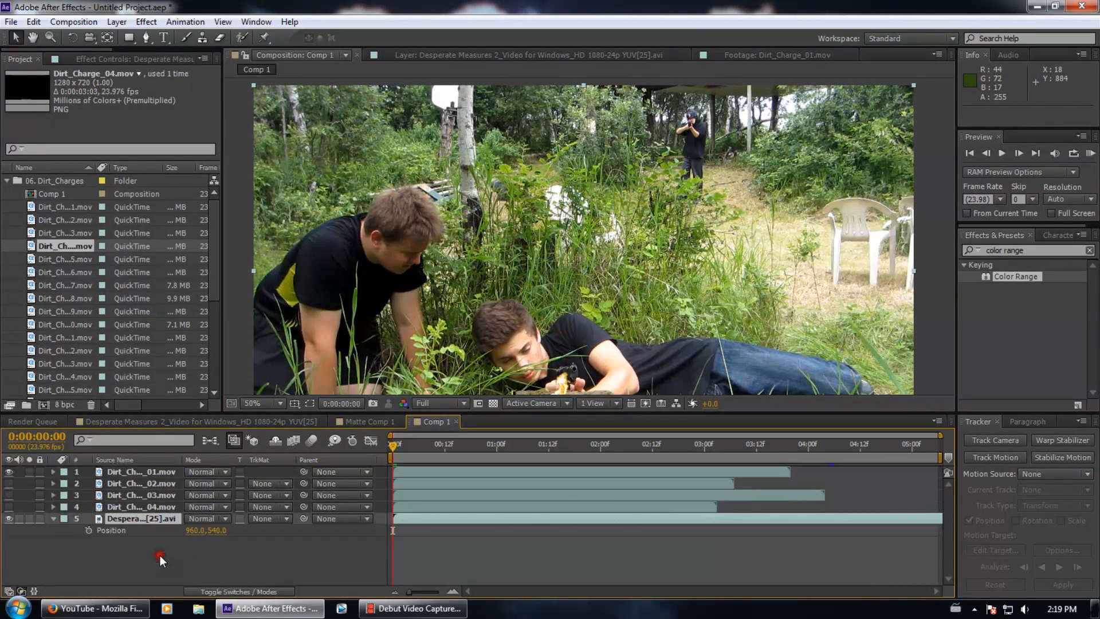
Place Dirt_Charge_01 behind the lying actor's shoulder at about 1044, 362 and preview the burst's placement
scroll(576, 324, down, 2)
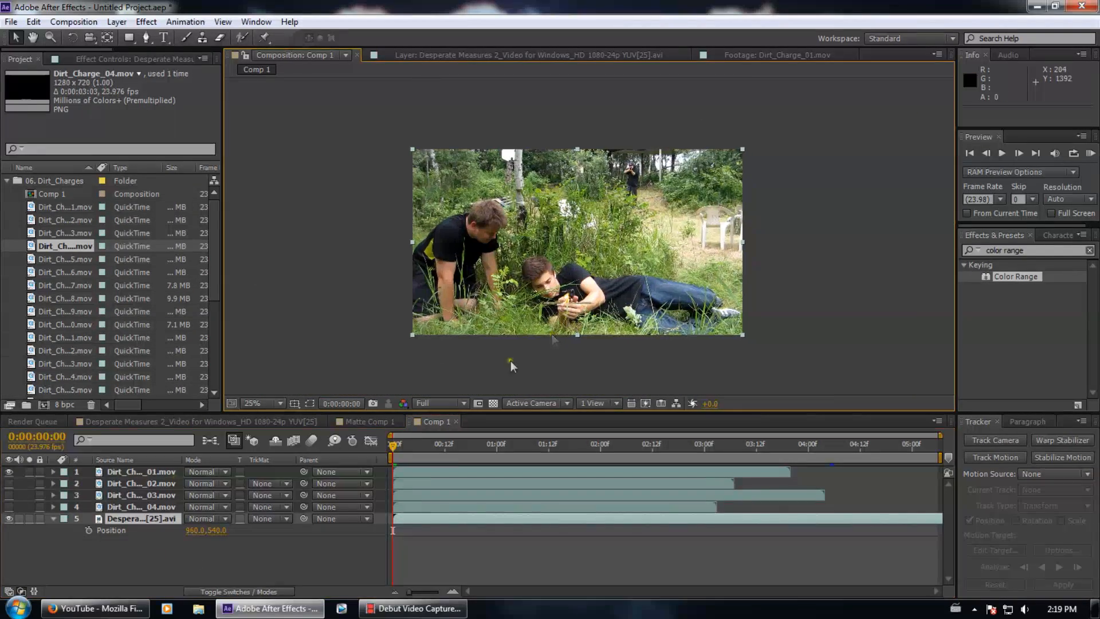
click(124, 473)
scroll(583, 328, up, 2)
drag(590, 319, 651, 351)
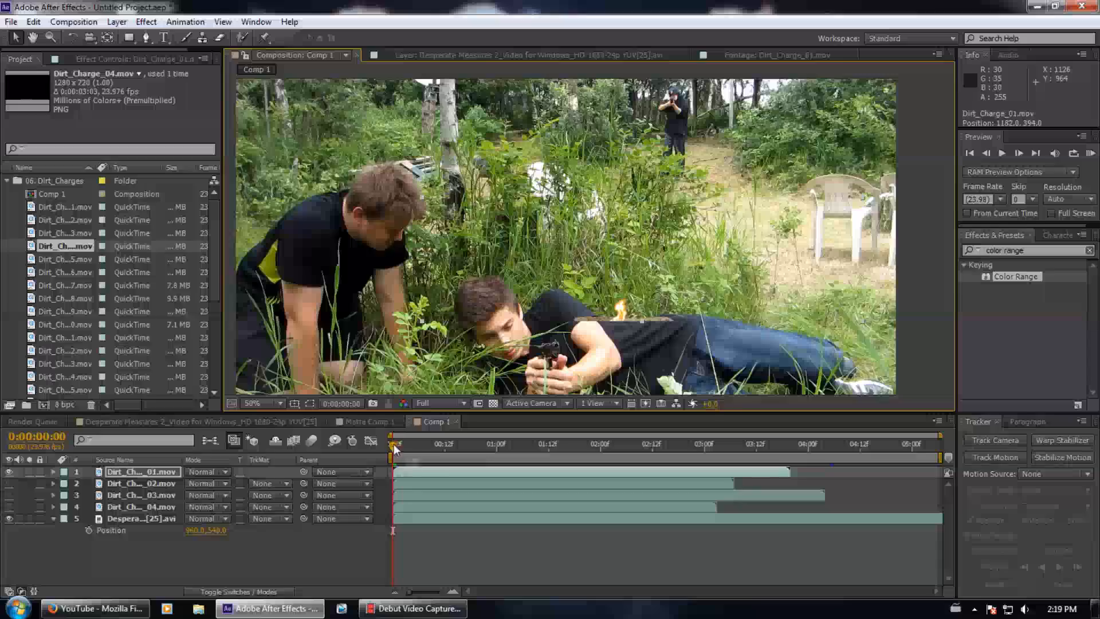
drag(393, 445, 372, 435)
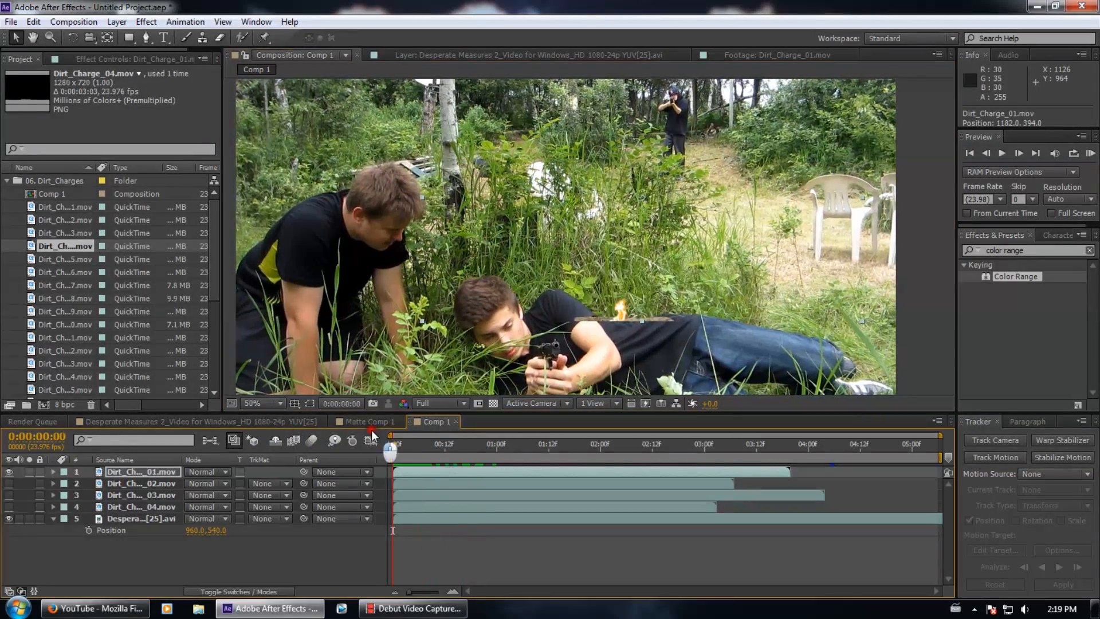
drag(684, 270, 652, 258)
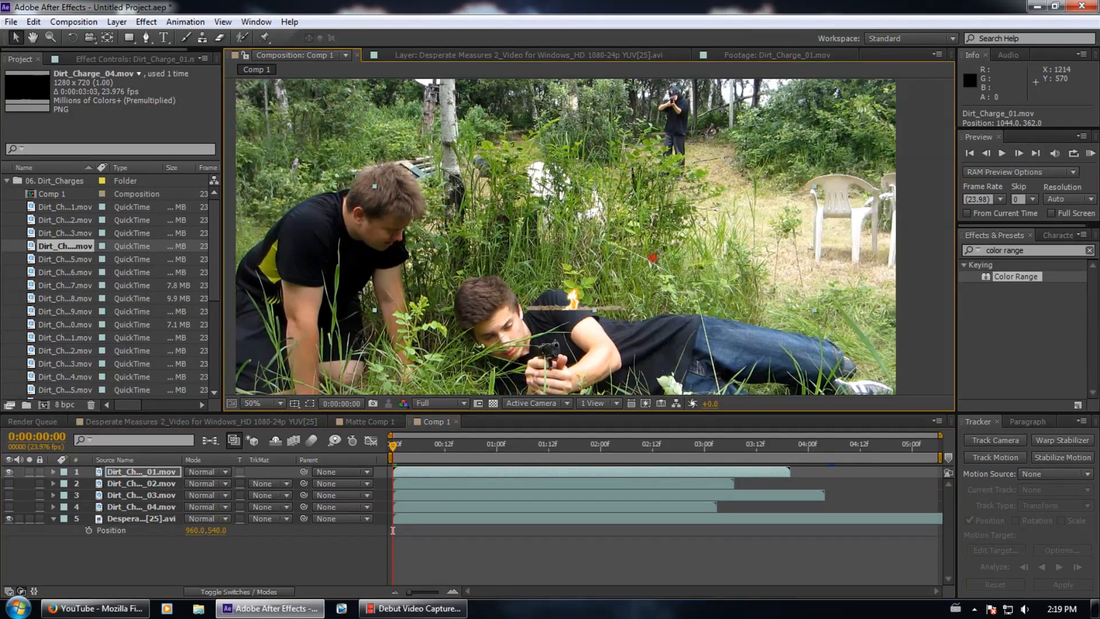
drag(391, 442, 148, 417)
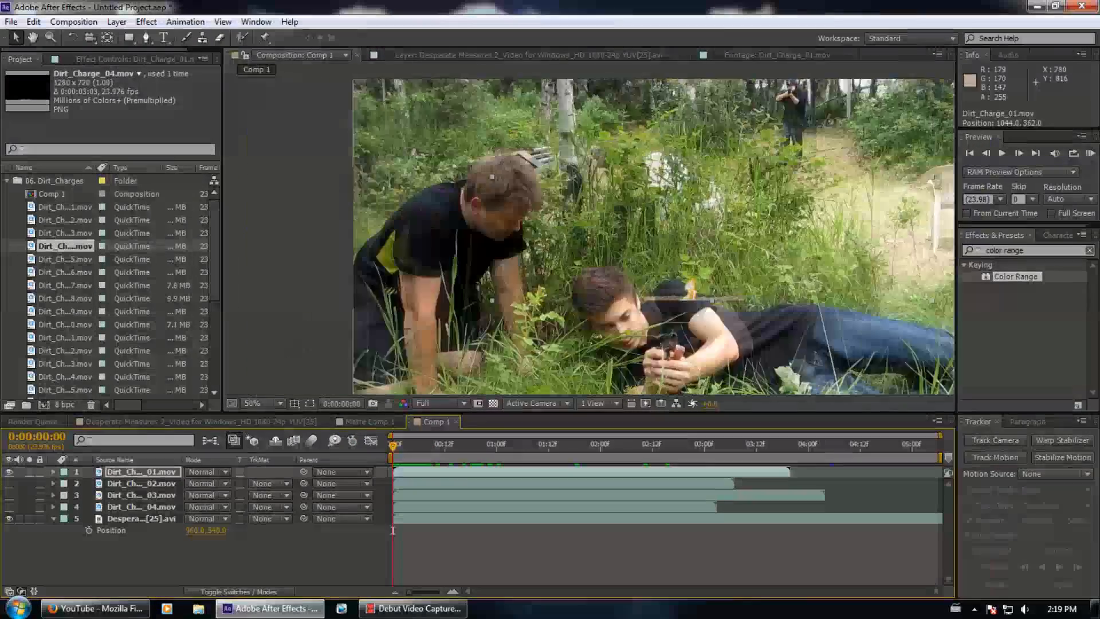
Add a null object to Comp 1 and place it on the grass near the plastic chairs at about 1430, 392
click(130, 517)
click(116, 21)
mouse_move(241, 38)
click(389, 98)
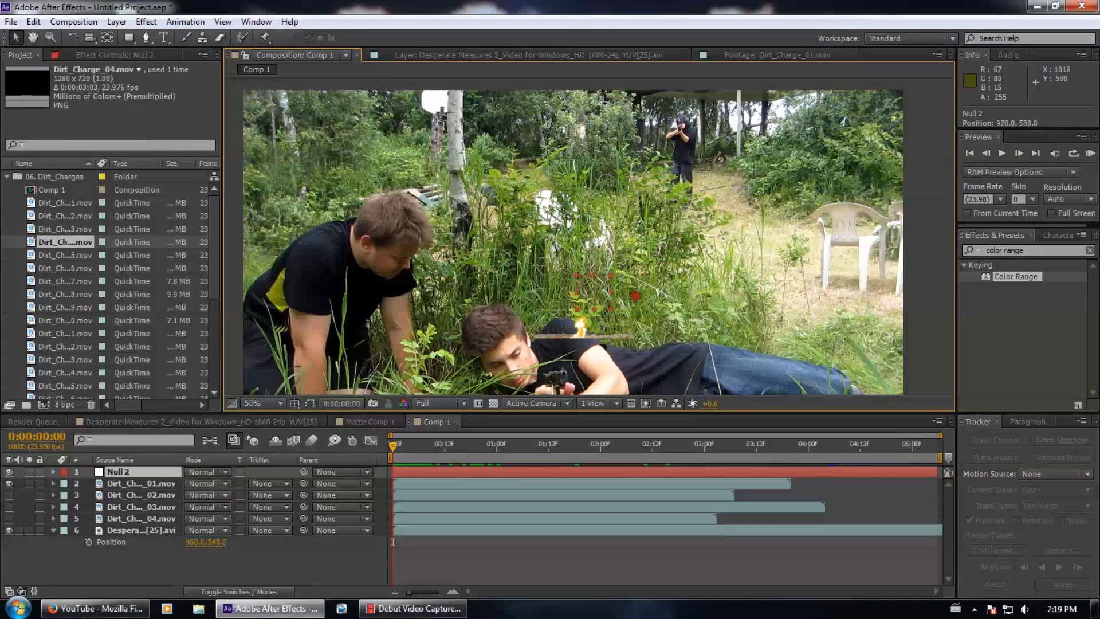
drag(393, 491, 210, 406)
drag(434, 452, 238, 419)
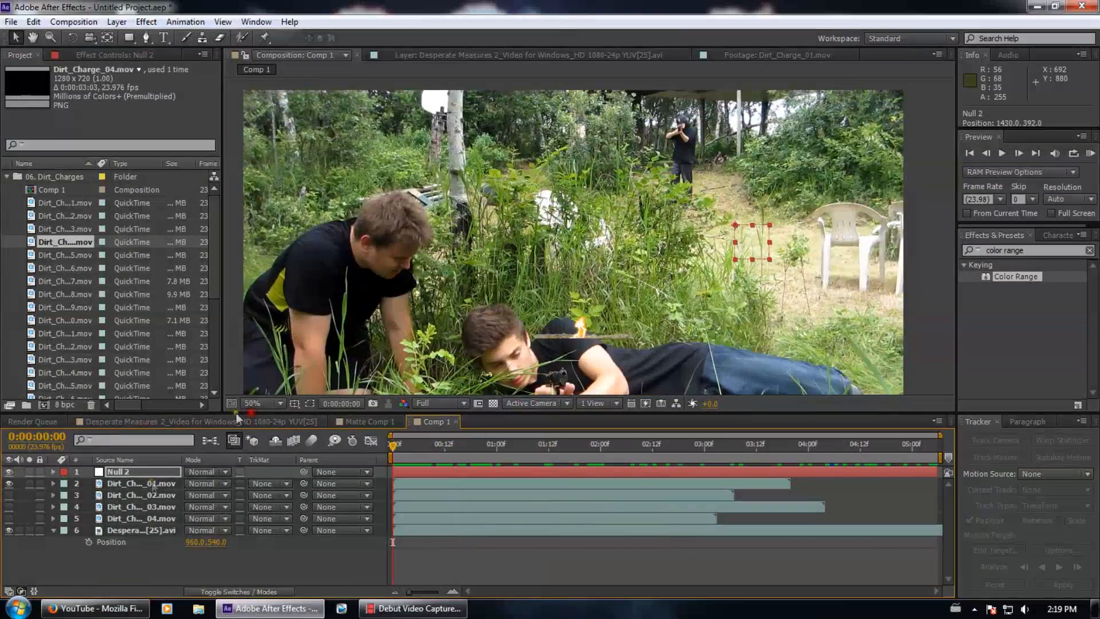
Start a new motion track on the Desperate Measures footage layer in Comp 1
click(149, 533)
click(1000, 461)
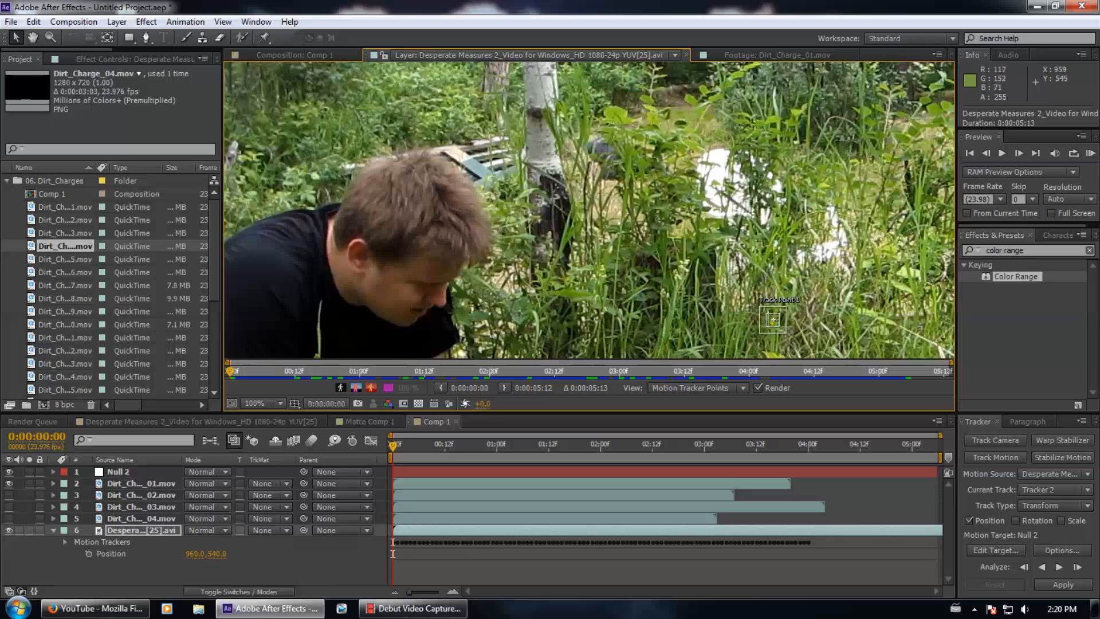
Place Track Point 1 on the dark top of the post beside the birch trunk and resize its tracking regions
drag(771, 323, 430, 108)
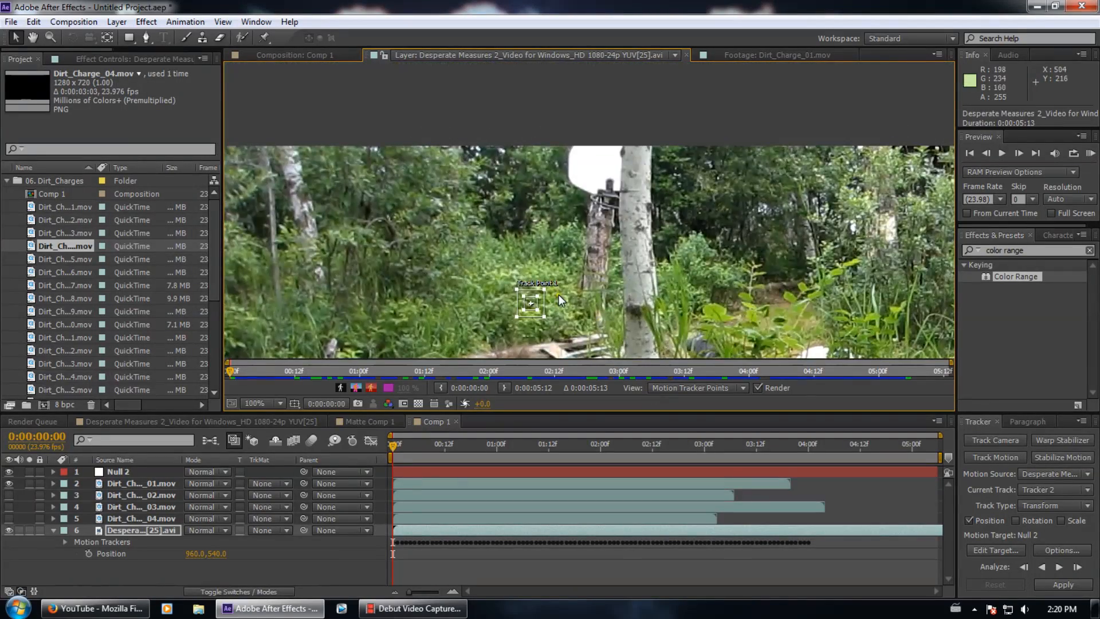
scroll(558, 297, up, 1)
drag(580, 214, 673, 123)
mouse_move(724, 104)
mouse_down()
mouse_move(700, 227)
mouse_move(706, 109)
mouse_up()
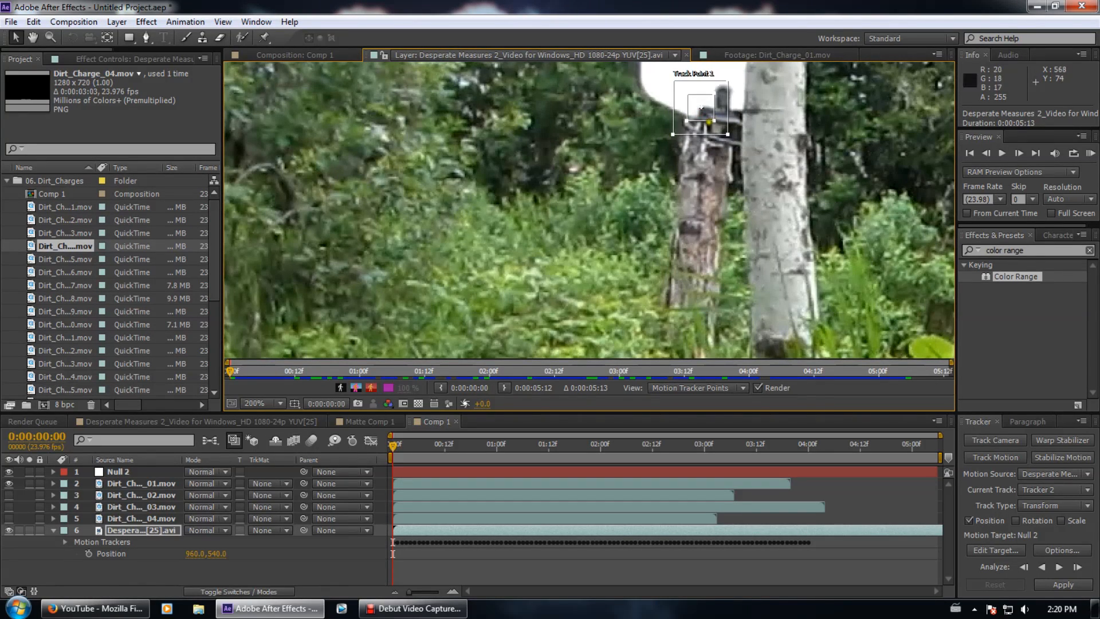
drag(708, 117, 717, 115)
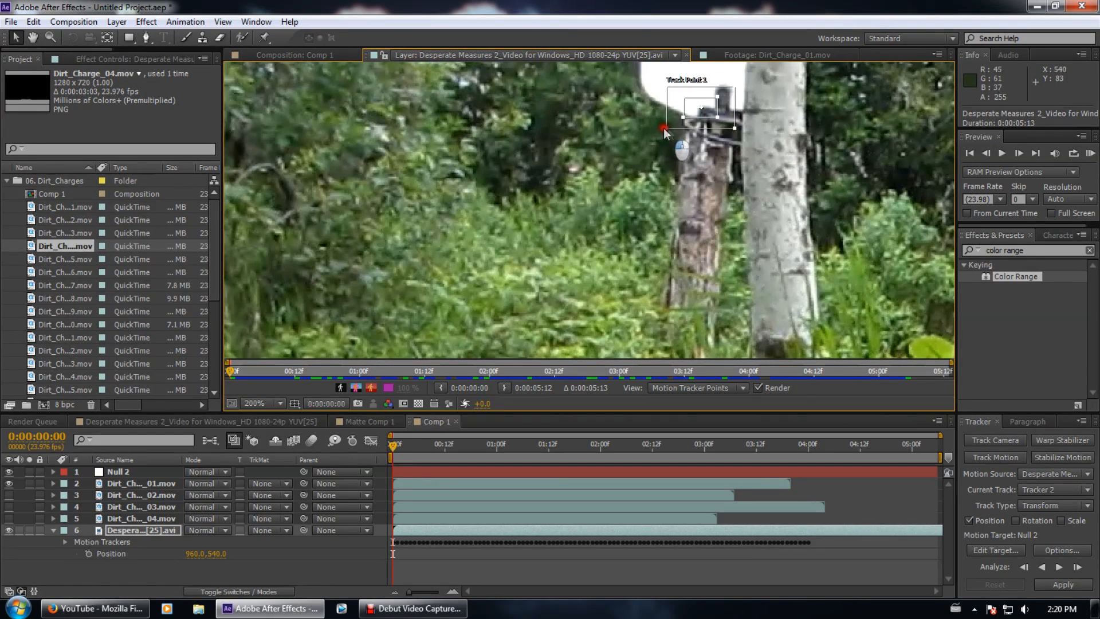
Enable rotation tracking and place Track Point 2 on the backrest of the white plastic chair
click(1023, 520)
drag(668, 218, 904, 306)
drag(727, 301, 433, 186)
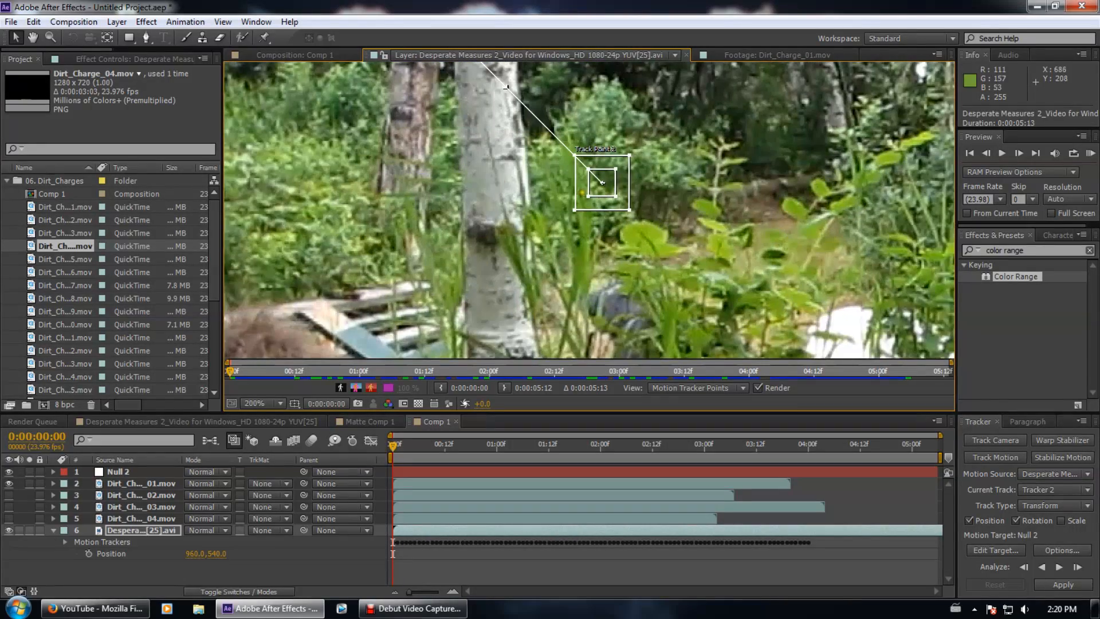
drag(602, 183, 867, 252)
scroll(859, 252, down, 2)
scroll(745, 268, up, 1)
scroll(940, 295, up, 1)
drag(941, 295, 660, 278)
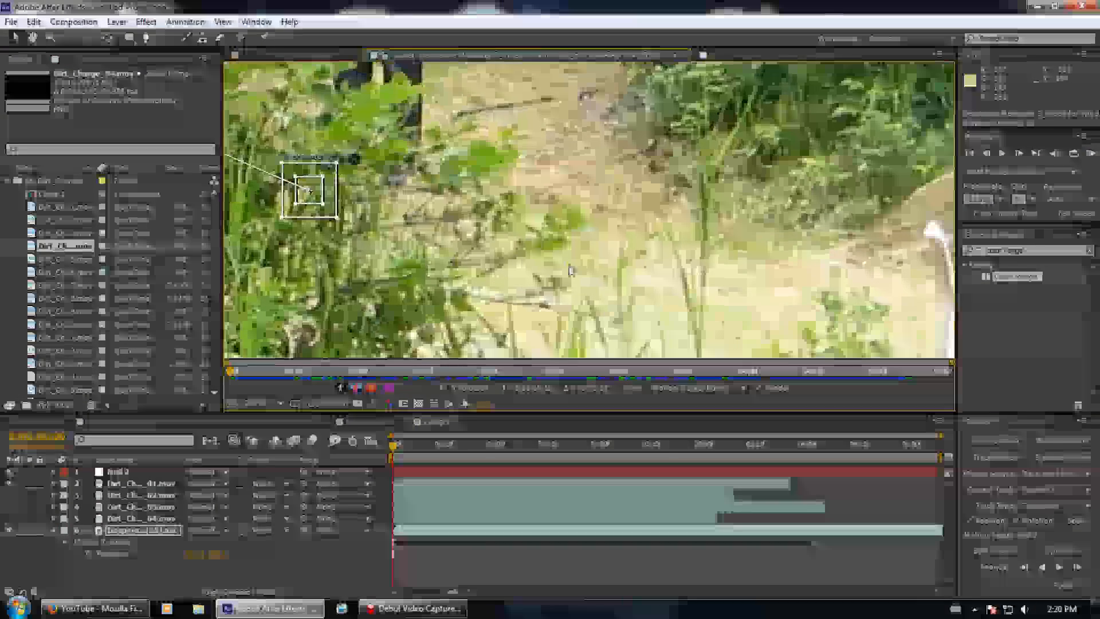
mouse_move(310, 189)
mouse_down()
mouse_move(810, 238)
mouse_move(909, 233)
mouse_move(572, 208)
mouse_up()
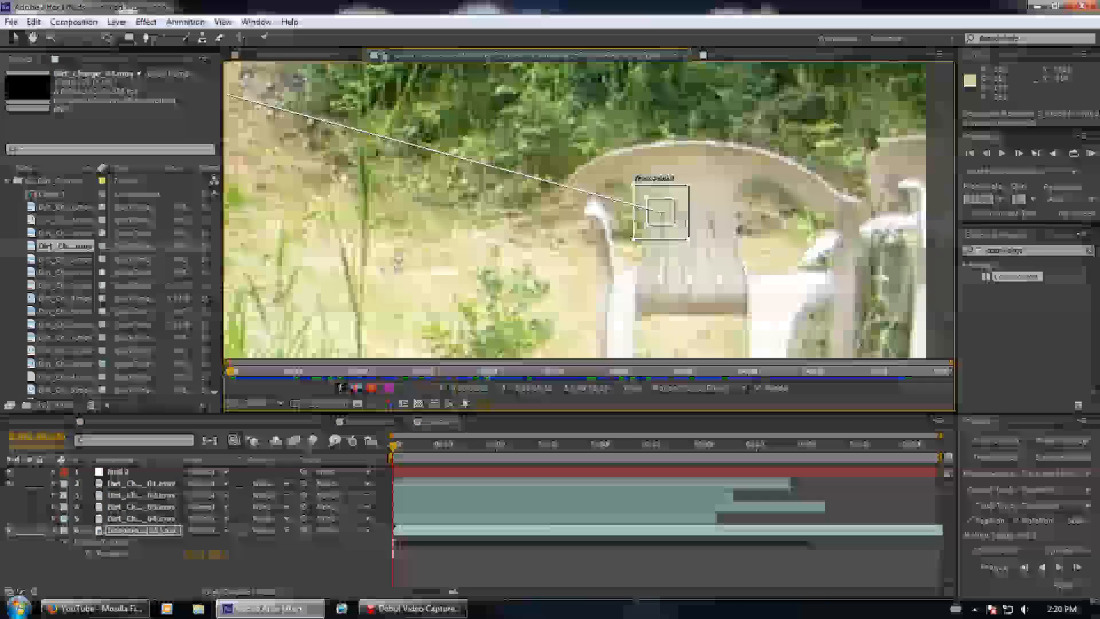
scroll(781, 258, down, 2)
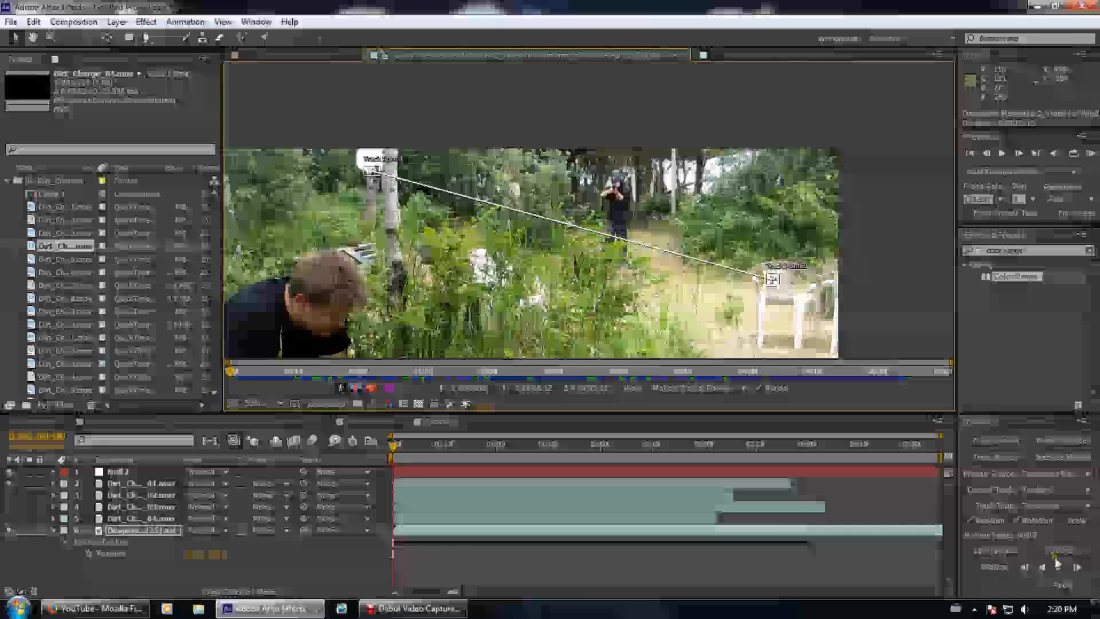
Try analyzing both track points forward, stop the analysis partway and go back to the first frame
click(1058, 566)
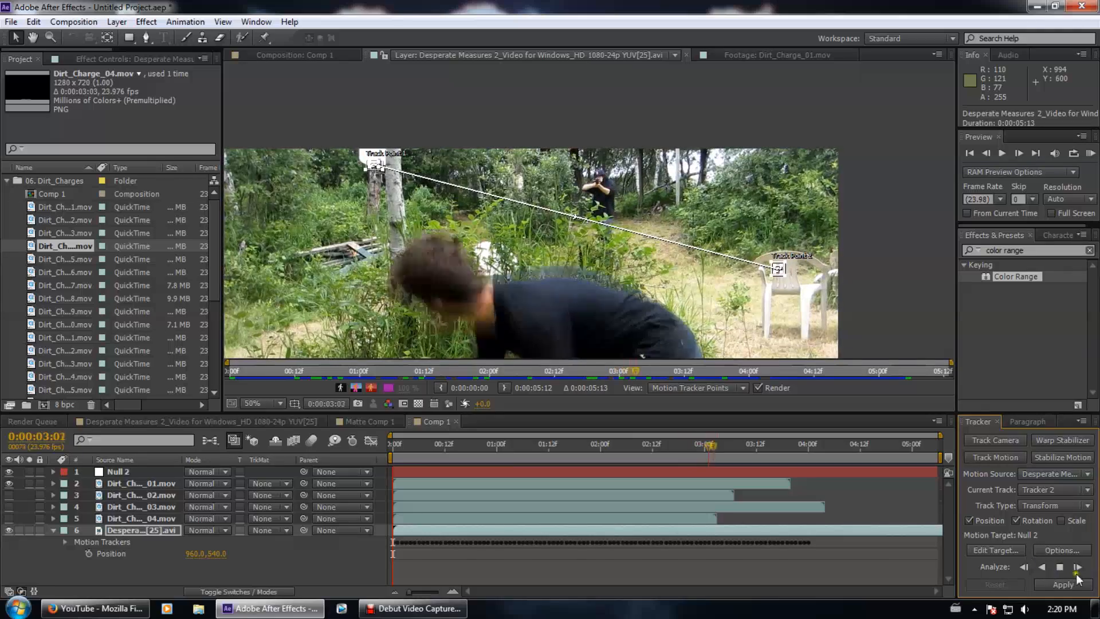
click(1061, 568)
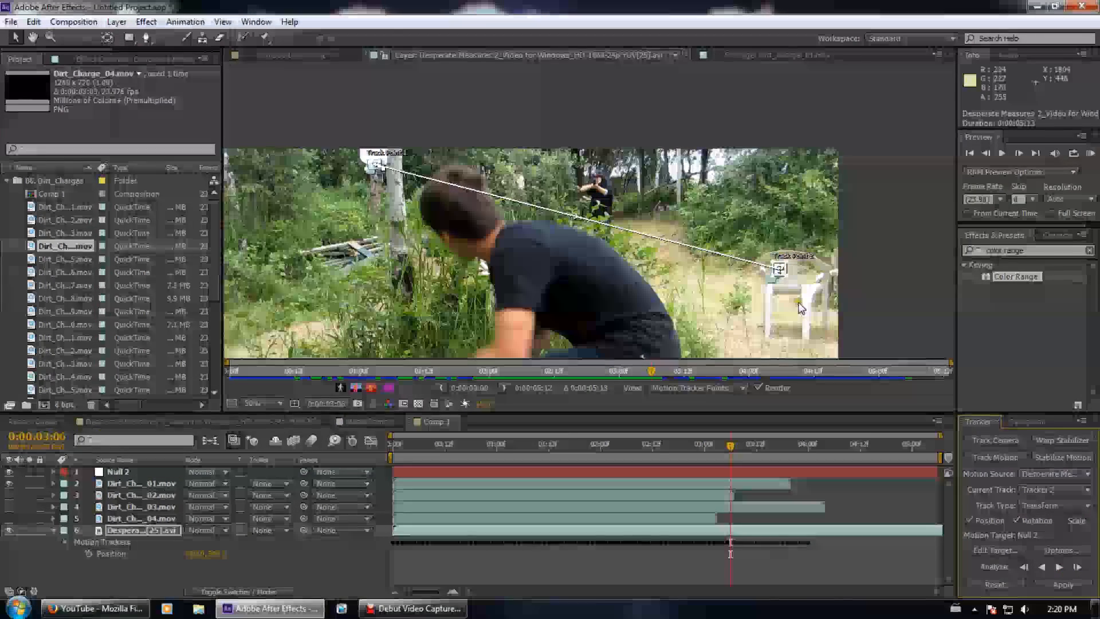
click(792, 310)
key(Home)
Move Track Point 2 onto the dark gap in the foliage above the chair and enlarge its search region
scroll(596, 229, up, 4)
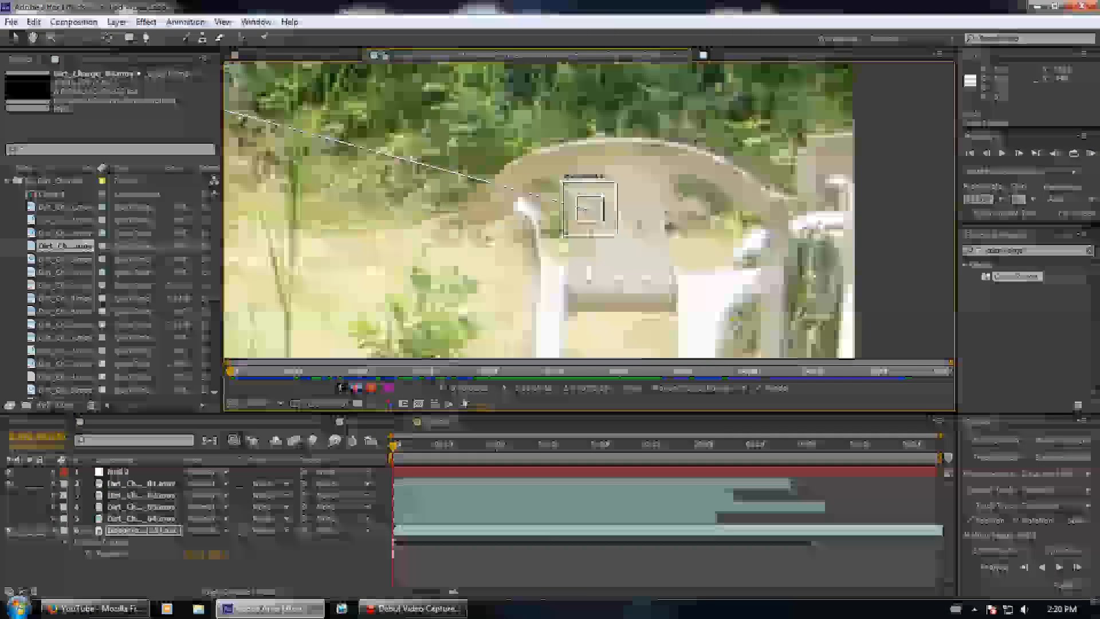
scroll(602, 244, down, 2)
drag(596, 250, 594, 312)
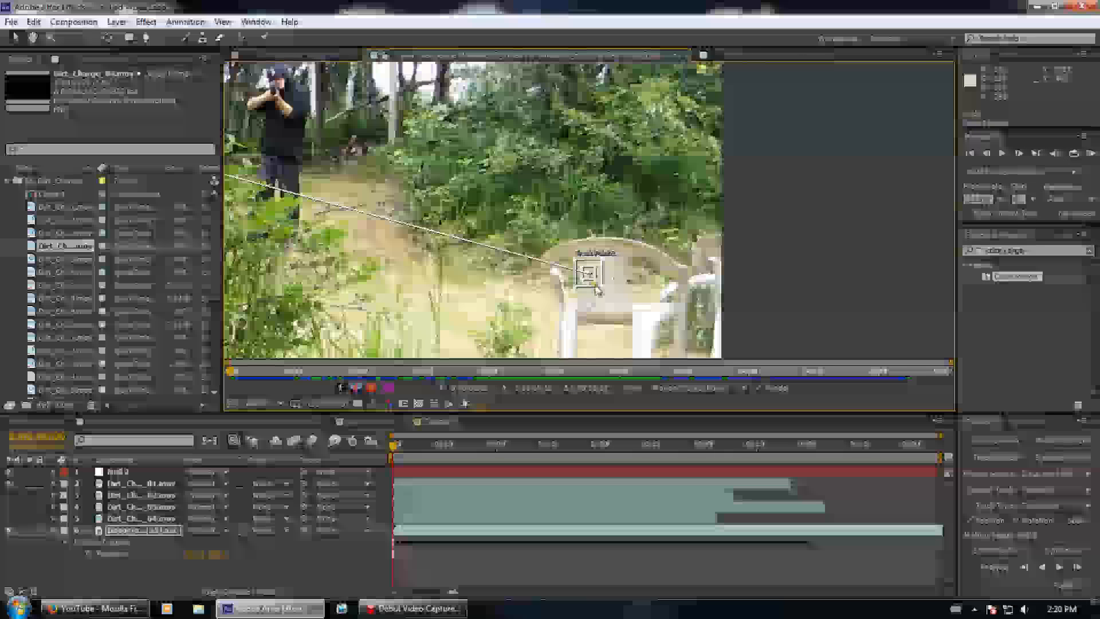
scroll(589, 273, up, 3)
drag(589, 209, 603, 185)
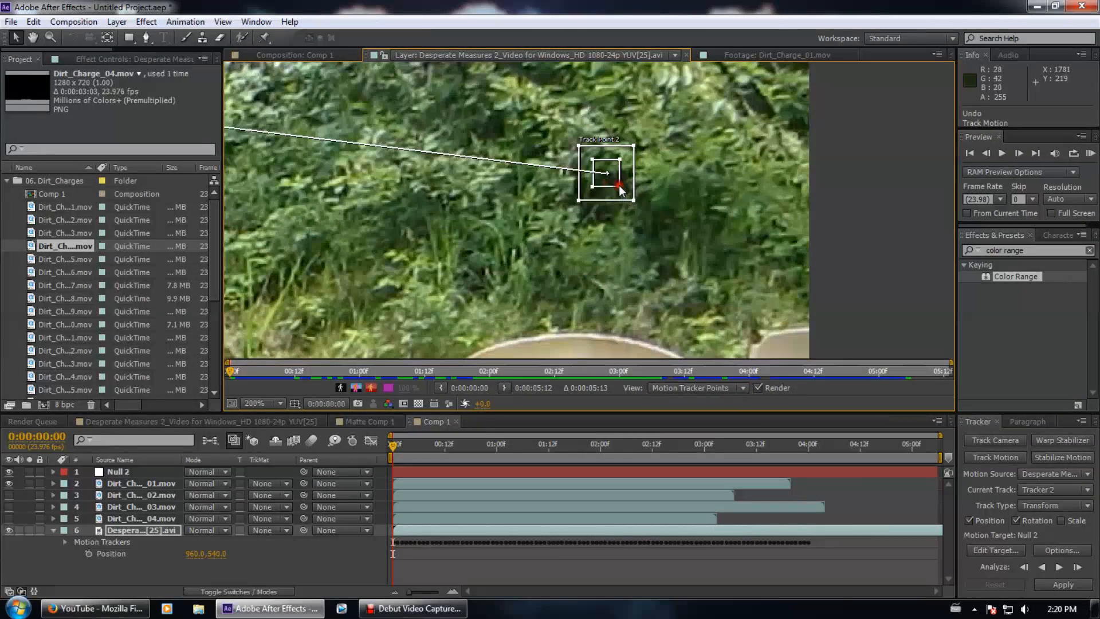
drag(633, 200, 676, 230)
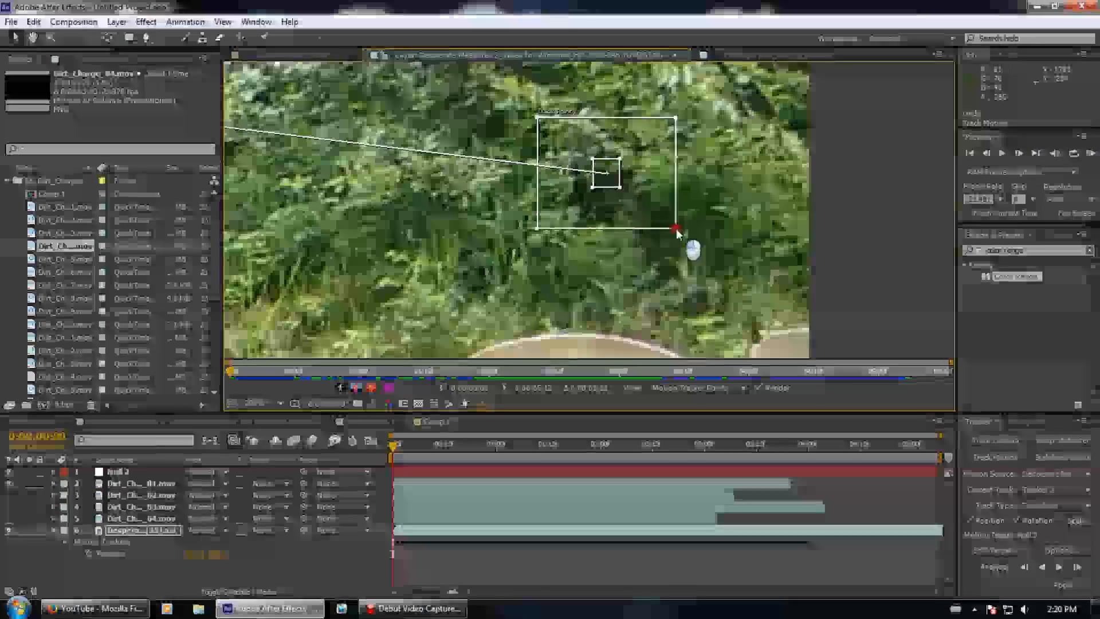
Analyze both track points forward through the whole clip and apply the tracking to Null 2 in X and Y
scroll(664, 226, down, 5)
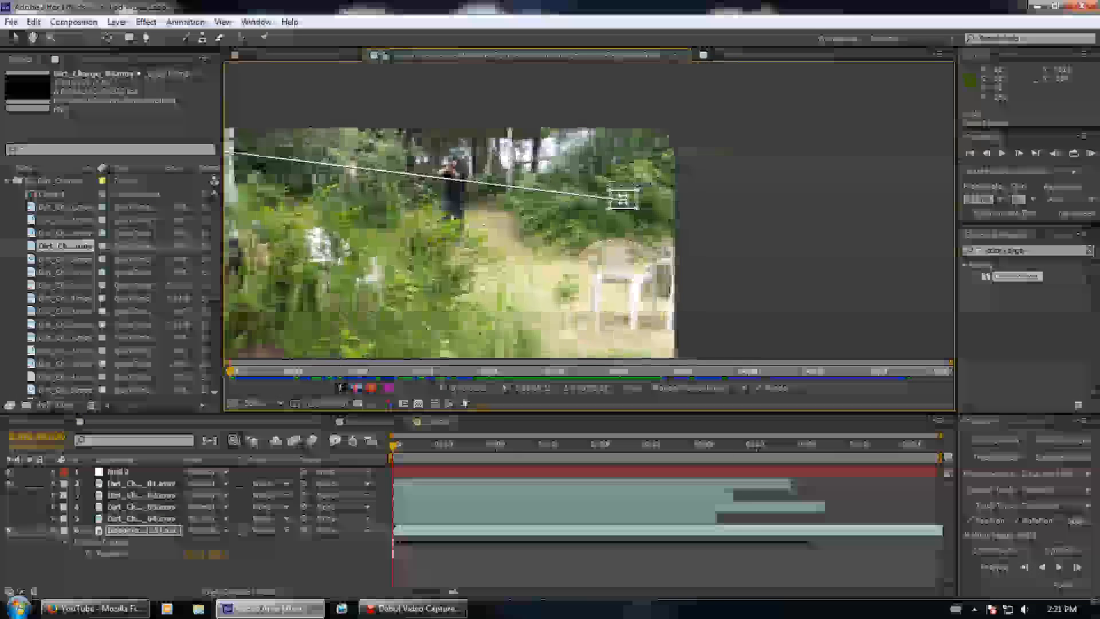
drag(653, 226, 813, 263)
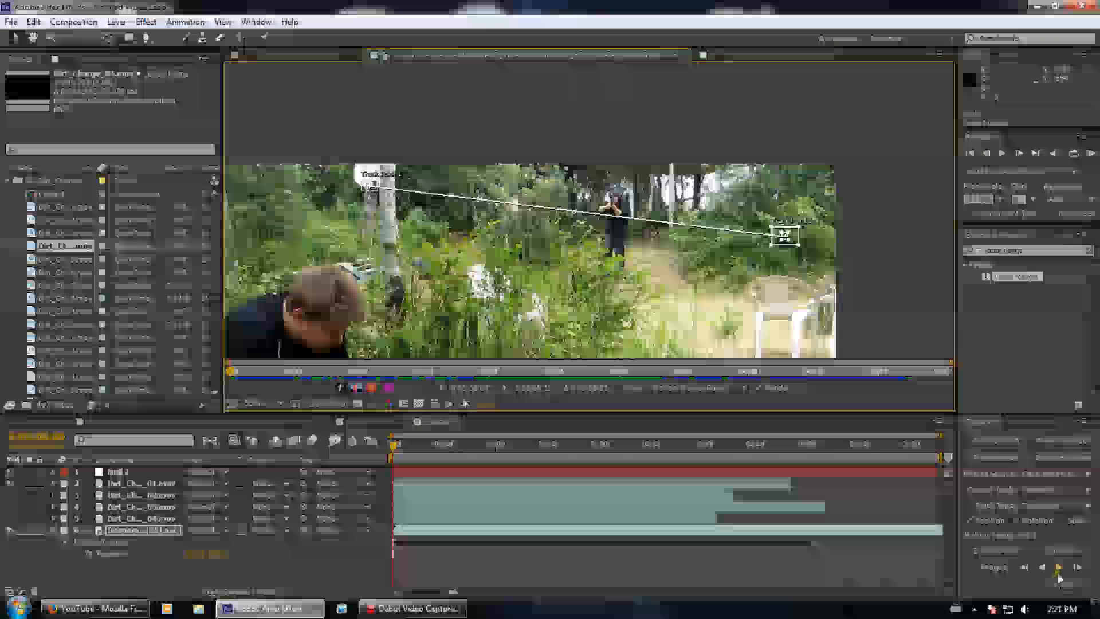
click(1058, 570)
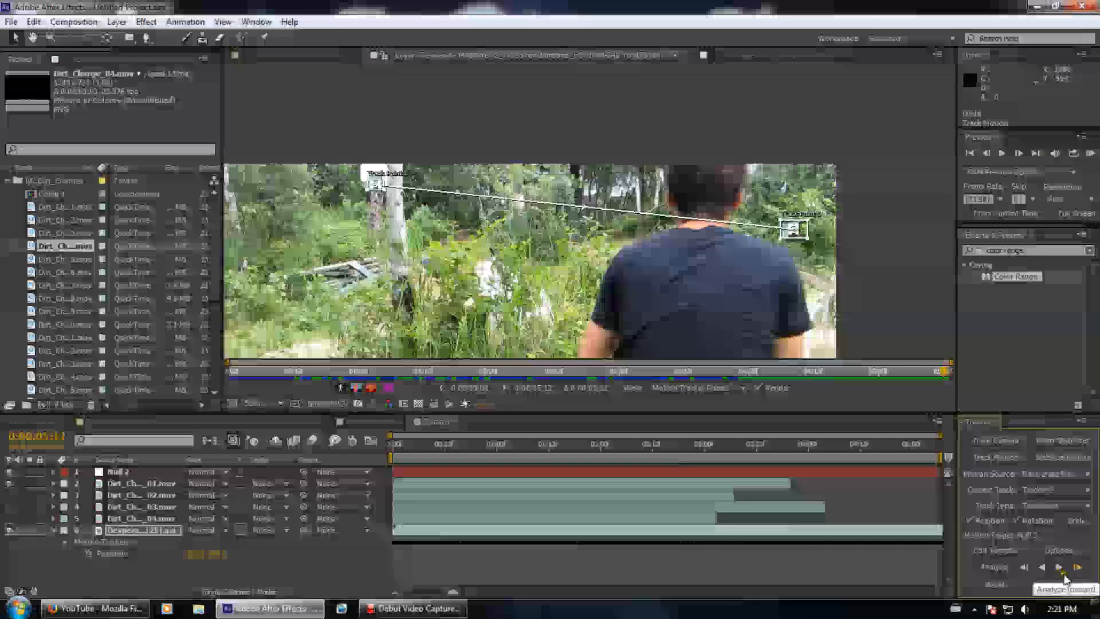
click(1069, 584)
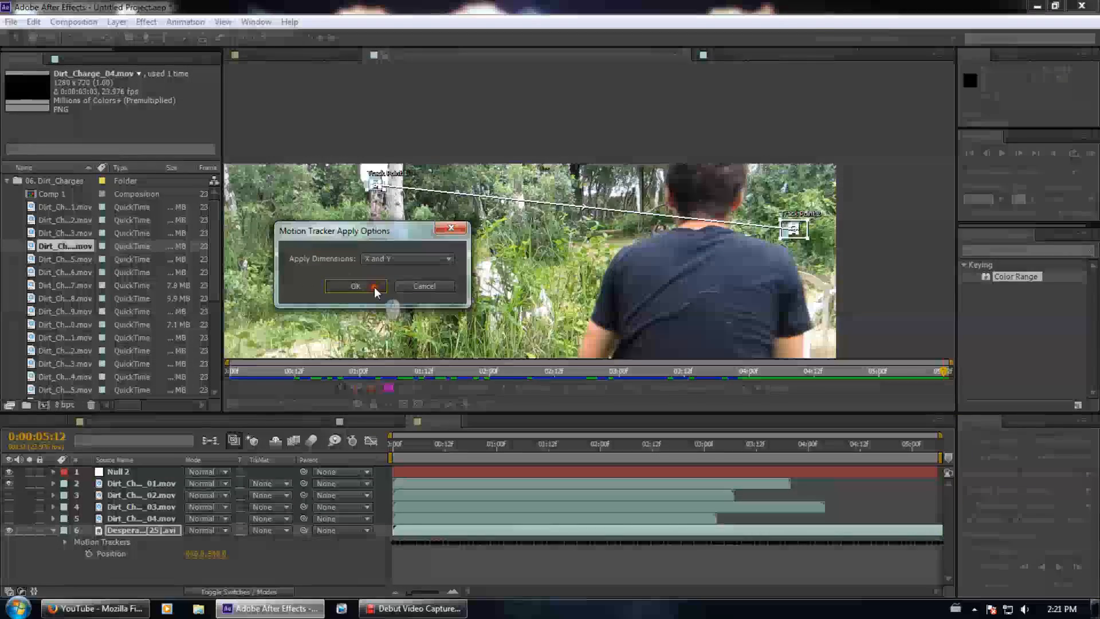
click(355, 286)
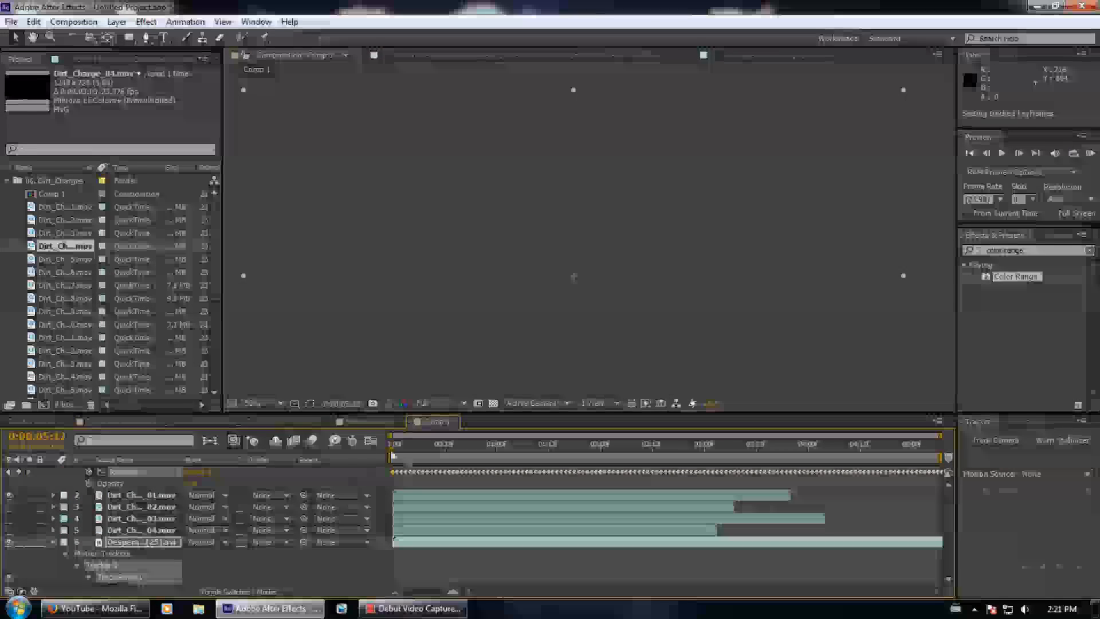
Return to the first frame, collapse the video layer's tracker properties and select Null 2
drag(395, 458, 157, 537)
scroll(188, 529, down, 3)
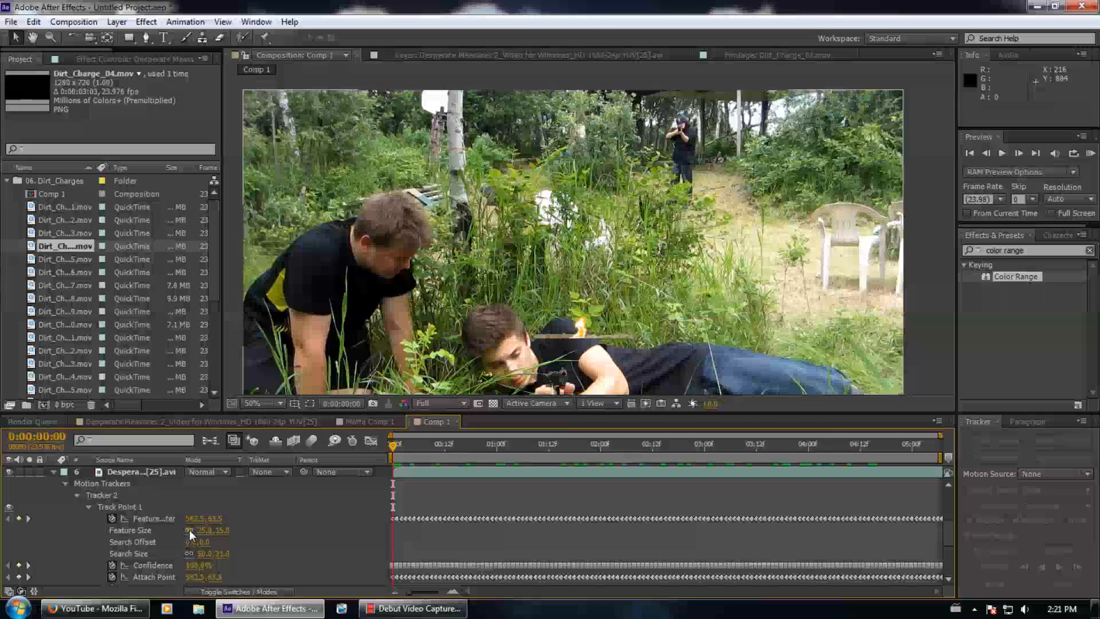
click(54, 473)
scroll(176, 551, up, 3)
click(145, 474)
Scrub through the timeline to check how the dirt charges follow the tracked camera motion
drag(394, 445, 202, 438)
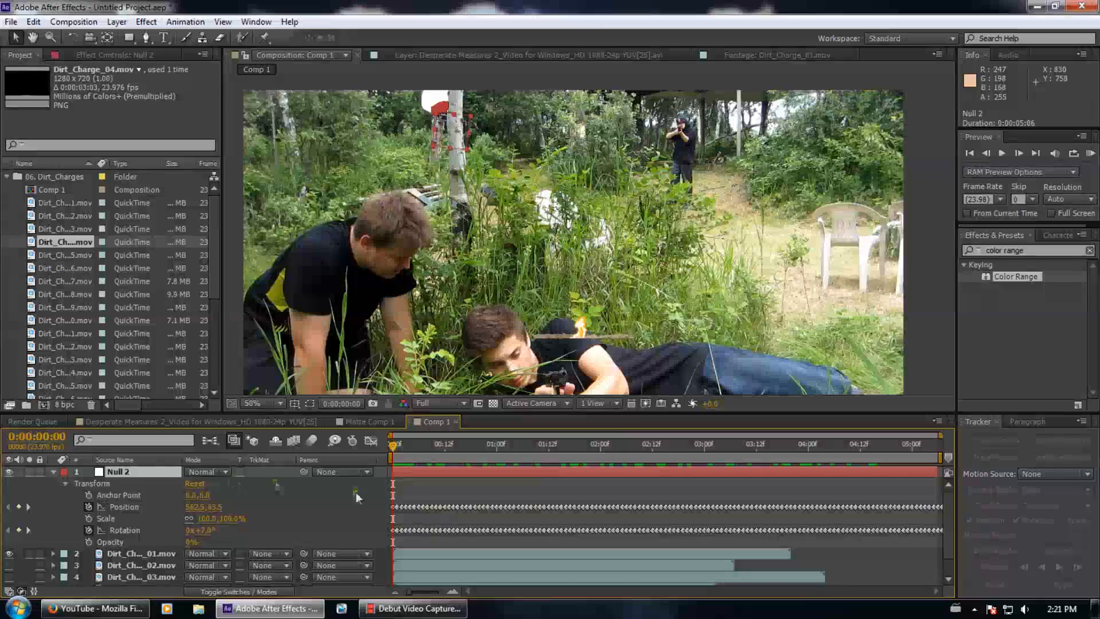
scroll(355, 492, down, 2)
click(413, 446)
drag(415, 446, 360, 443)
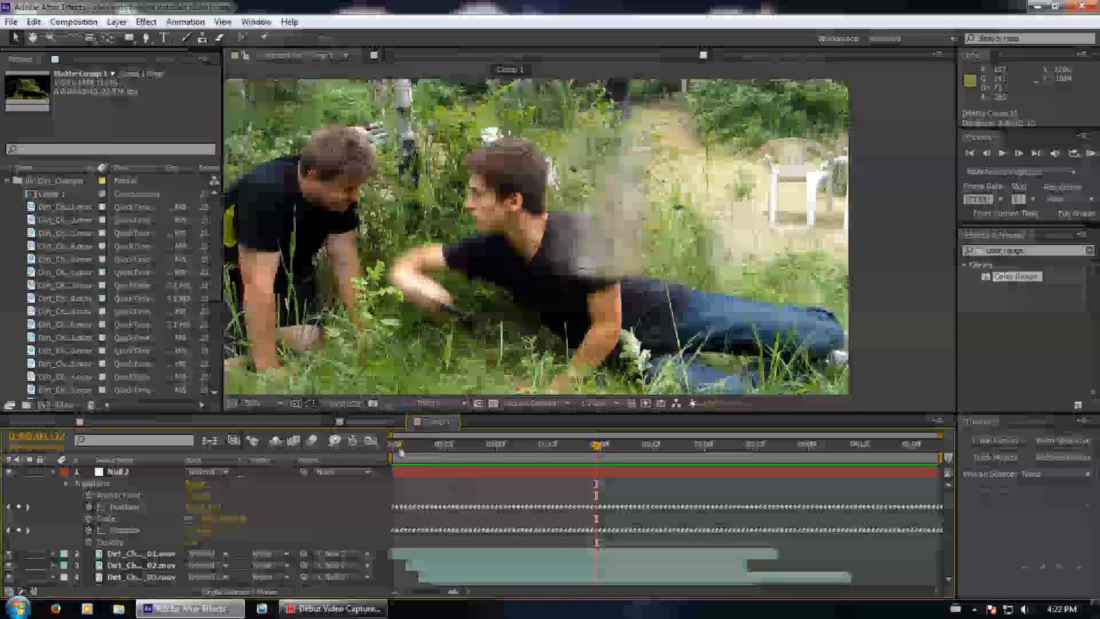
drag(401, 453, 647, 453)
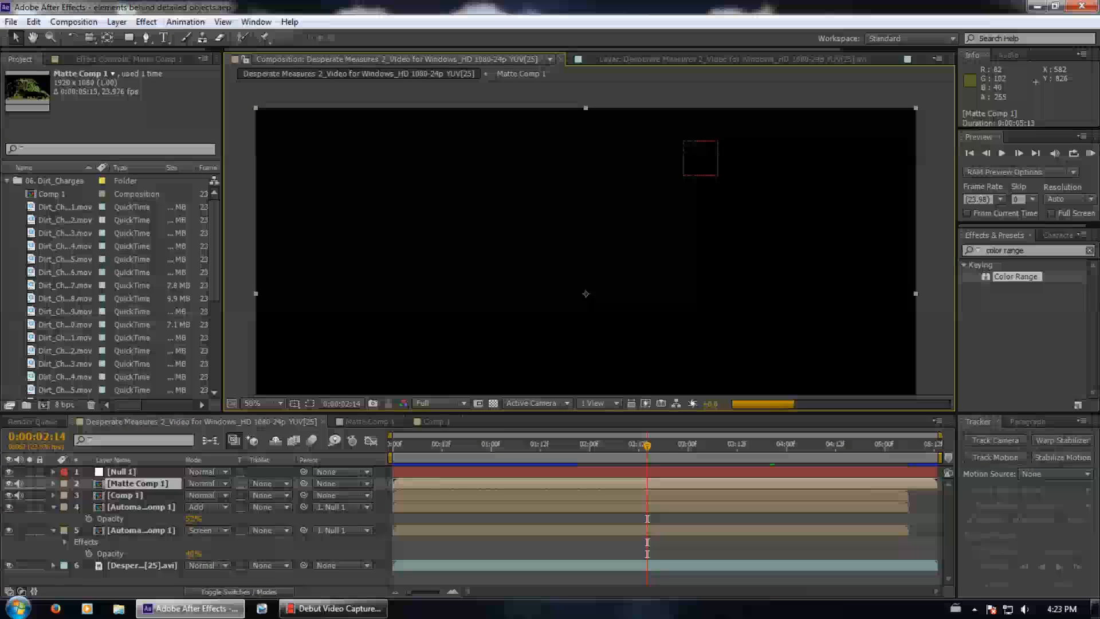
Set the main composition's preview resolution to Third and scrub through the shot to 0:00:02:19
click(441, 403)
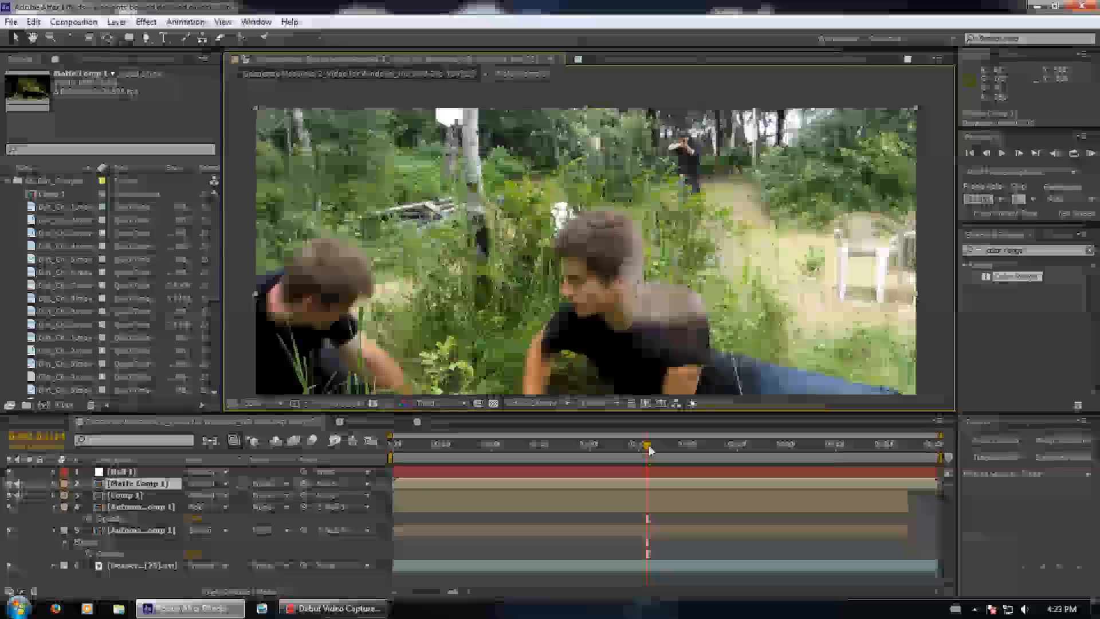
click(410, 444)
drag(411, 449, 646, 453)
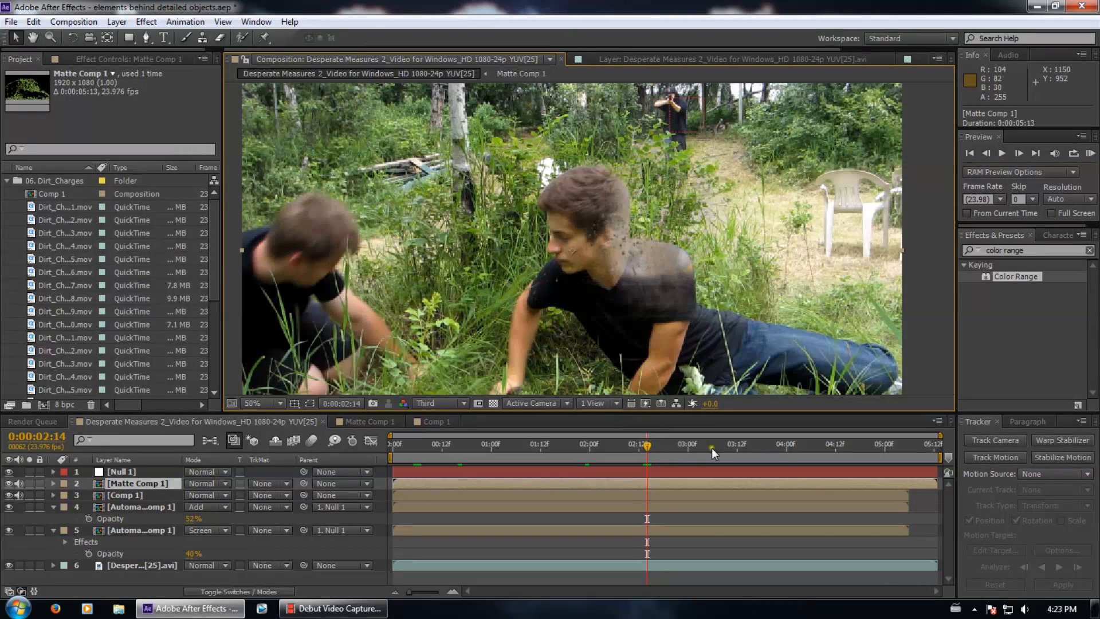
drag(656, 448, 667, 448)
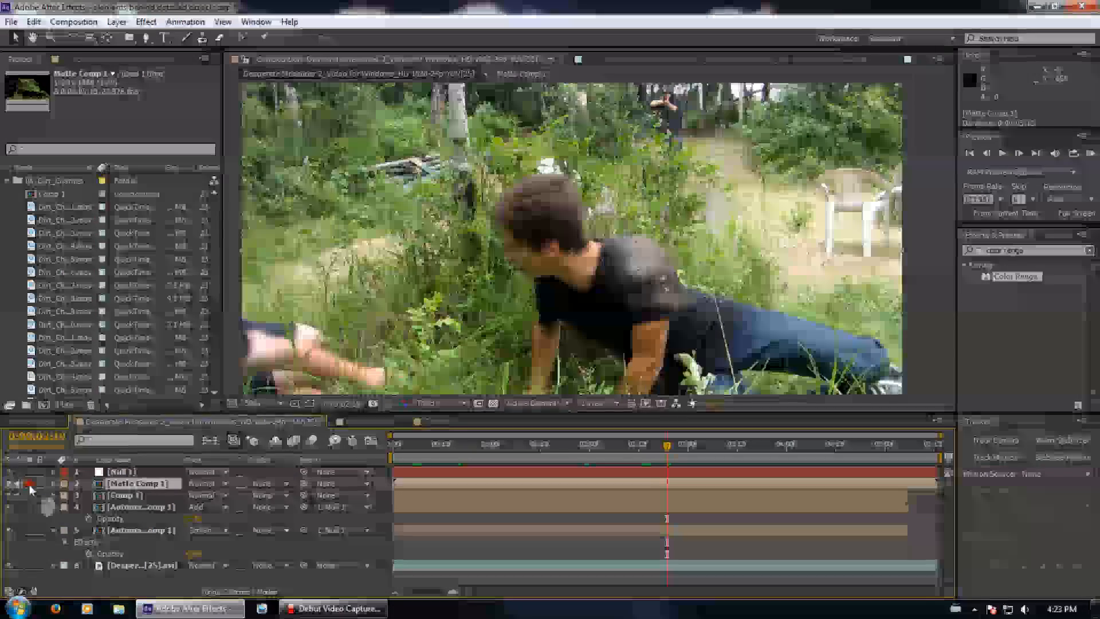
In Matte Comp 1, duplicate the Matte layer, move the copy Matte 4 above Matte 3 and show it on its own
click(30, 483)
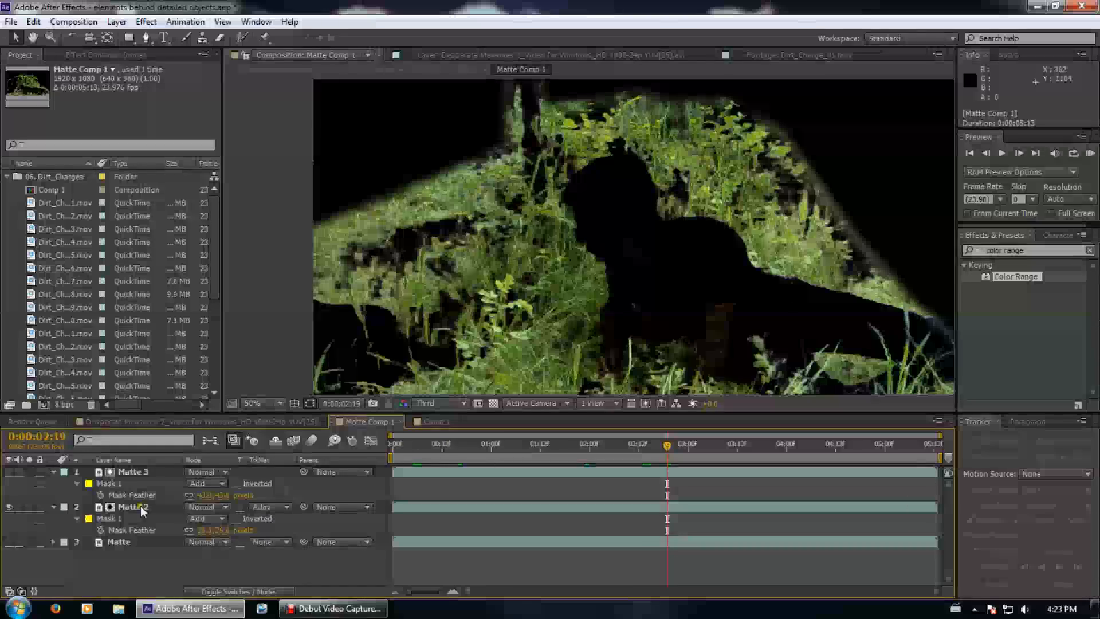
click(111, 540)
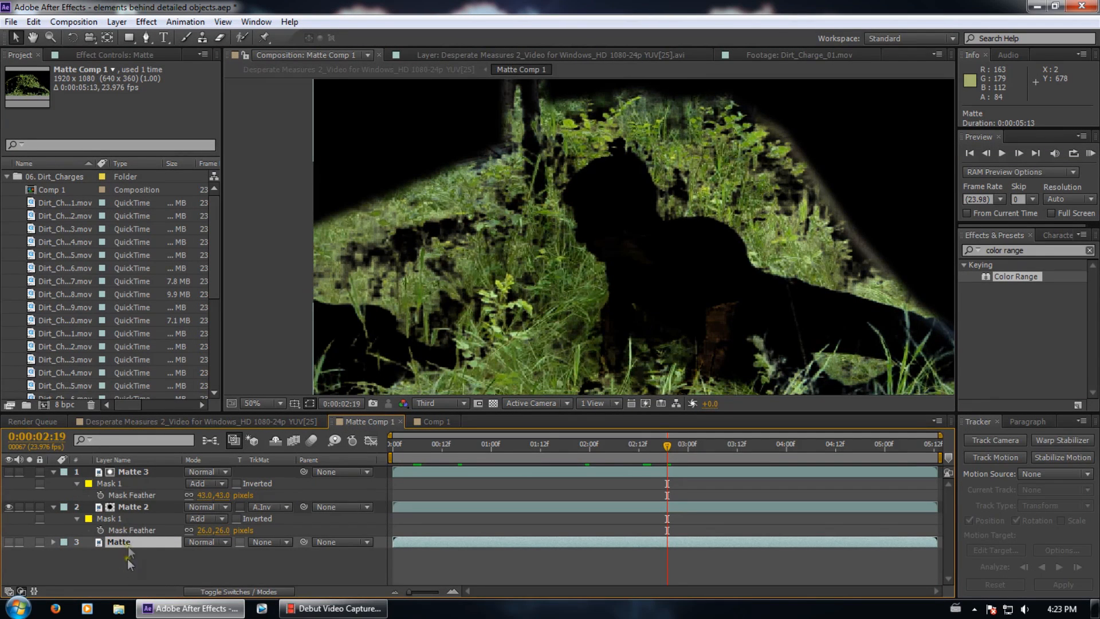
key(ctrl+d)
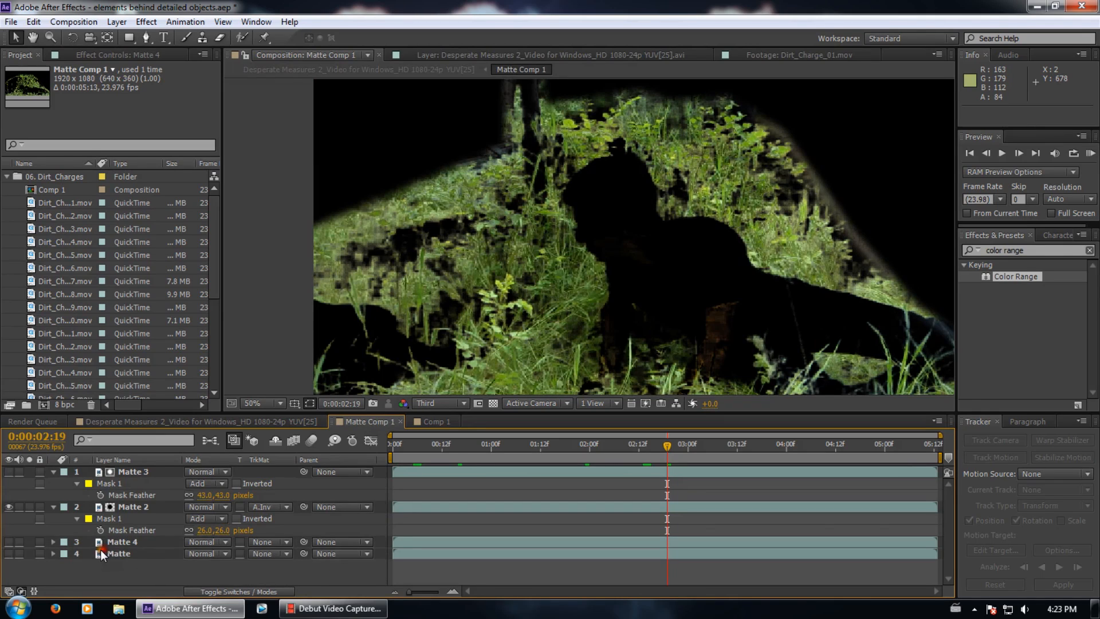
key(Return)
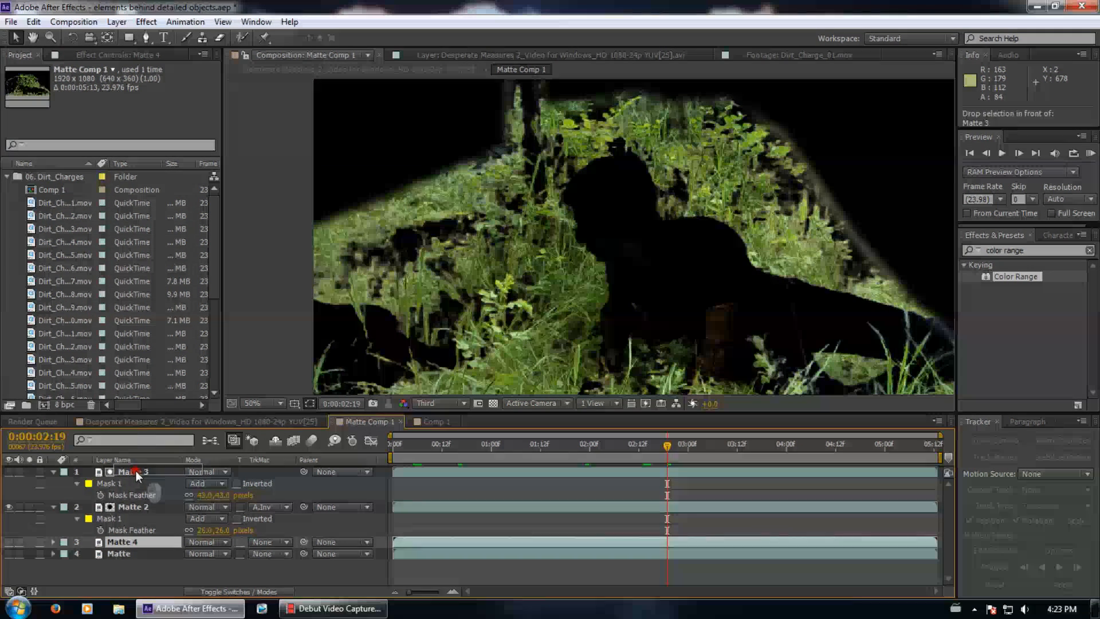
key(ctrl+shift+bracketright)
click(9, 471)
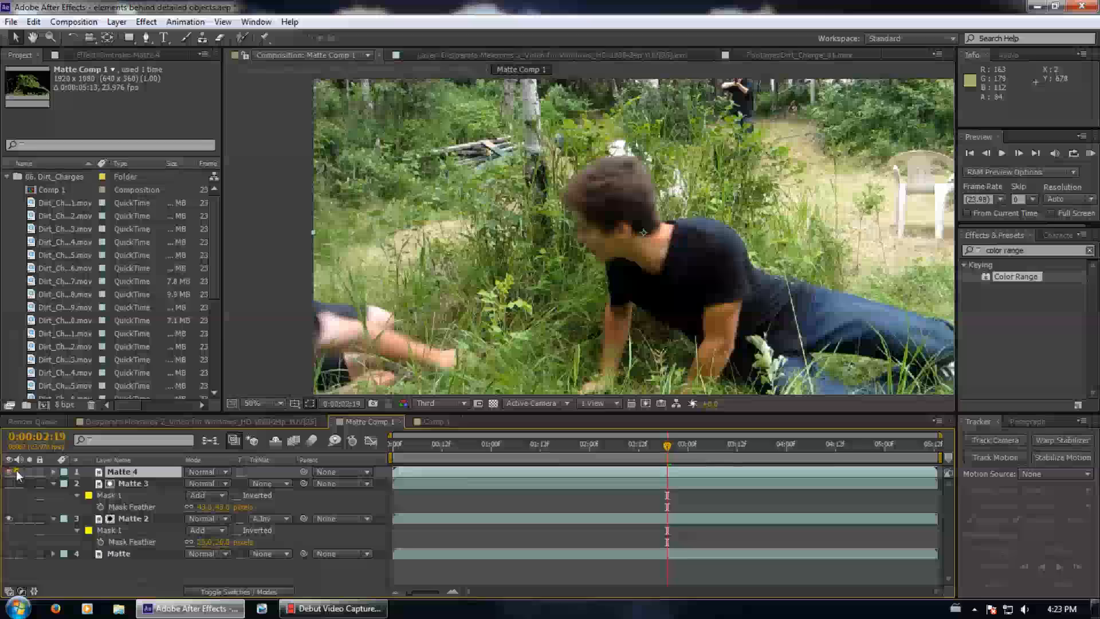
Set the Matte Comp 1 preview resolution to Full and go to the first frame with Matte 4 selected
drag(662, 354, 641, 369)
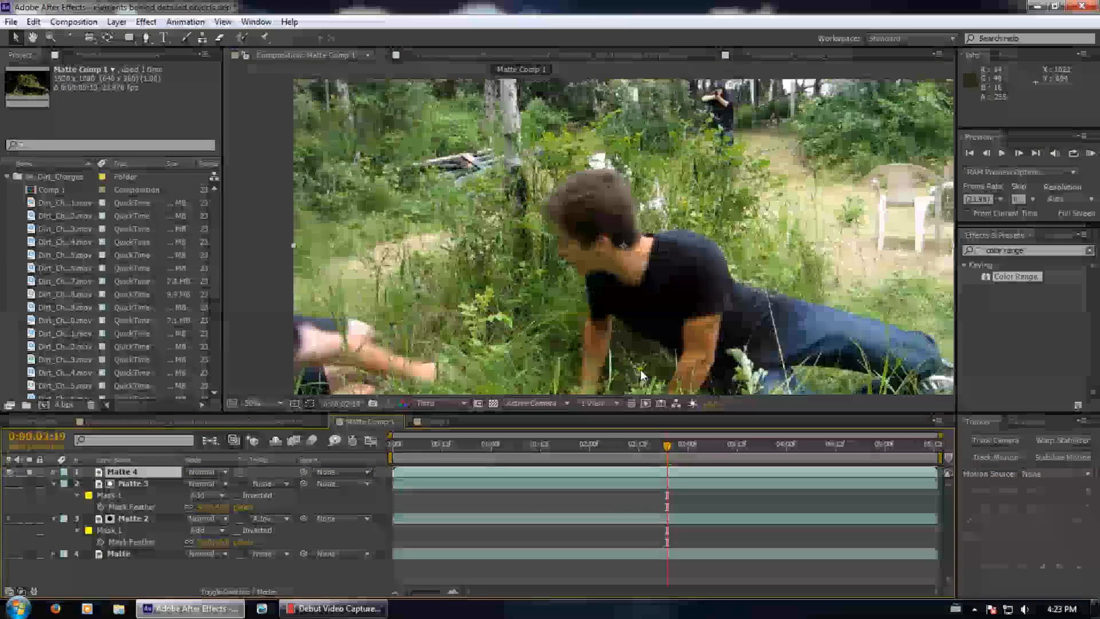
click(448, 403)
click(443, 439)
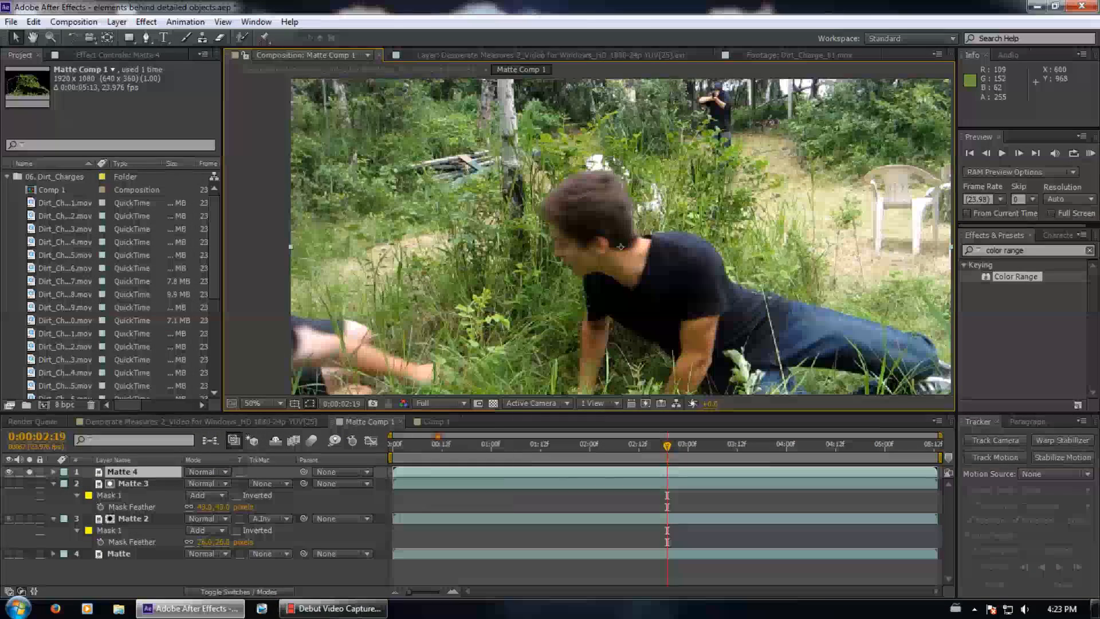
click(401, 445)
drag(392, 451, 388, 450)
click(158, 472)
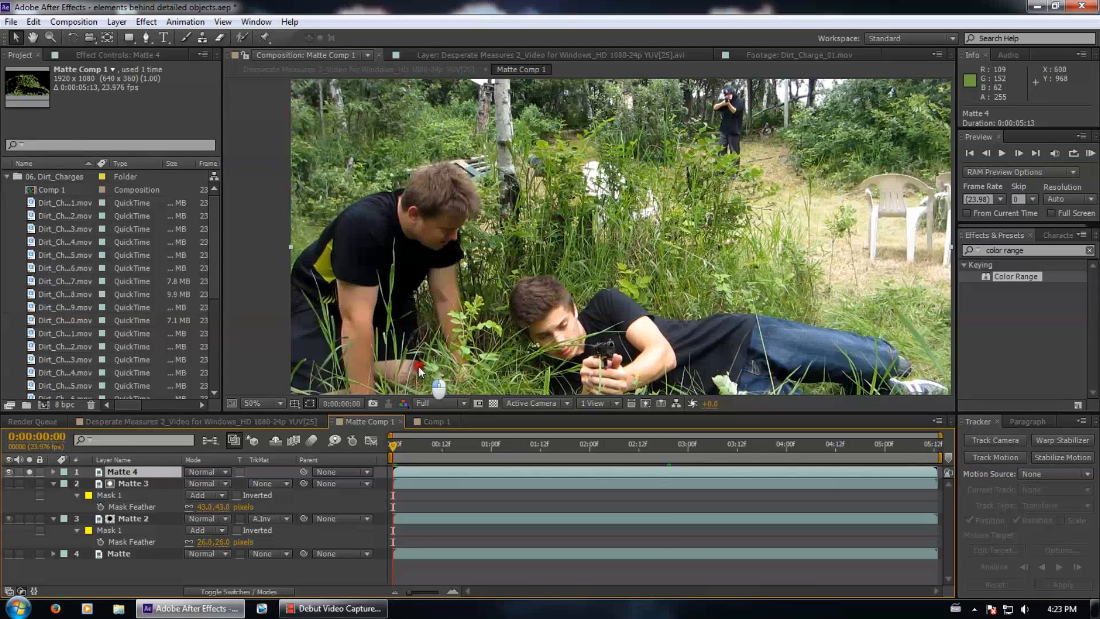
Open the Matte 4 layer in its own Layer view with the Roto Brush tool active
click(246, 39)
click(276, 173)
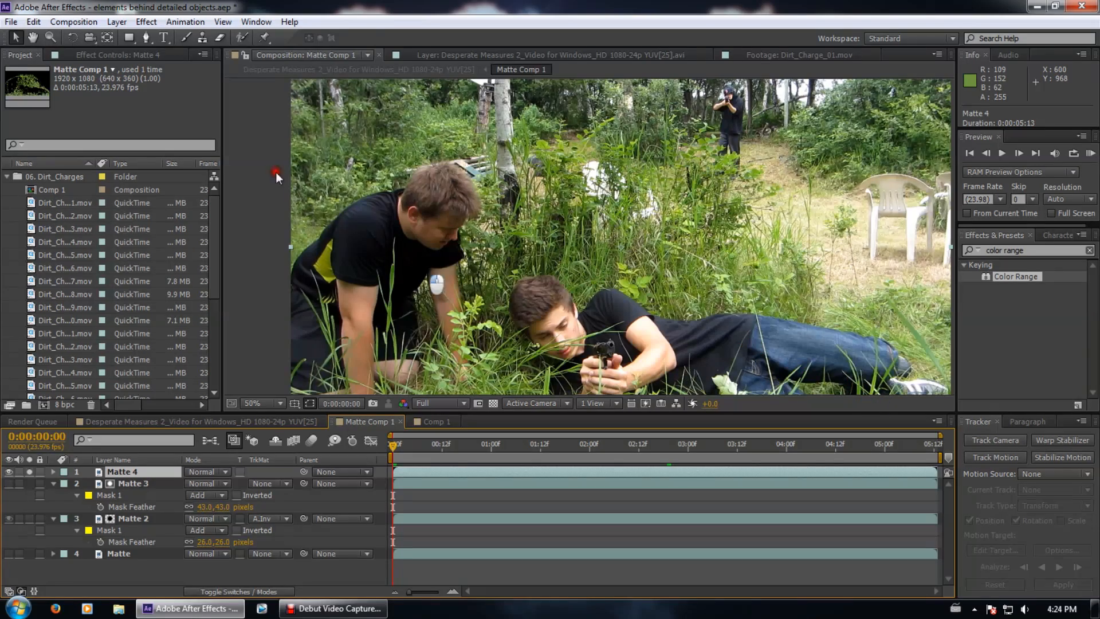
click(474, 53)
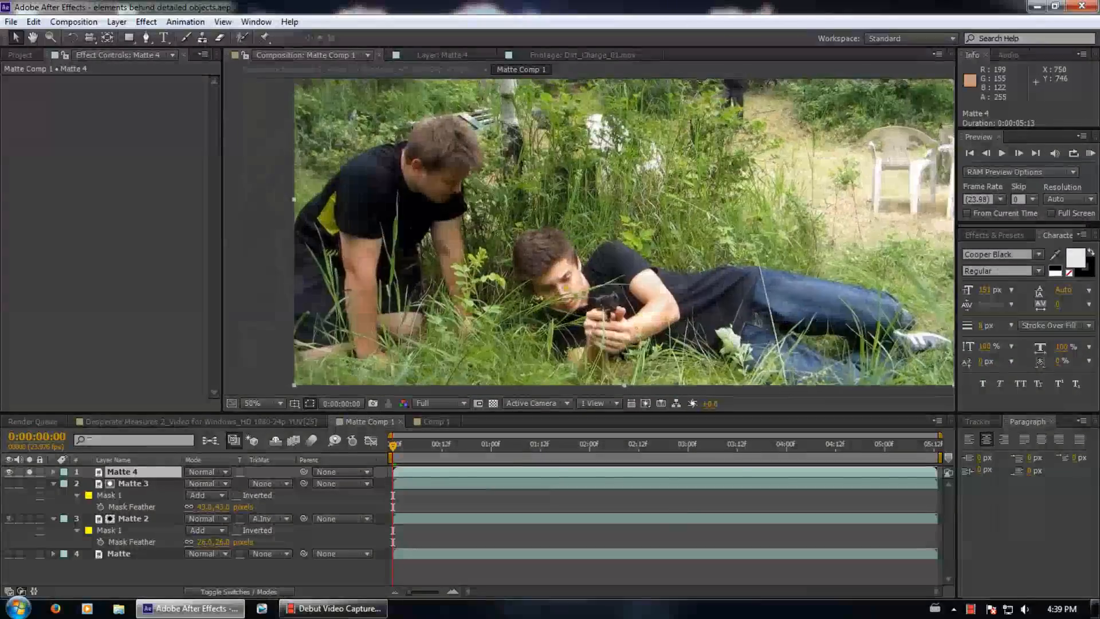
click(555, 331)
scroll(593, 327, up, 2)
scroll(593, 328, down, 3)
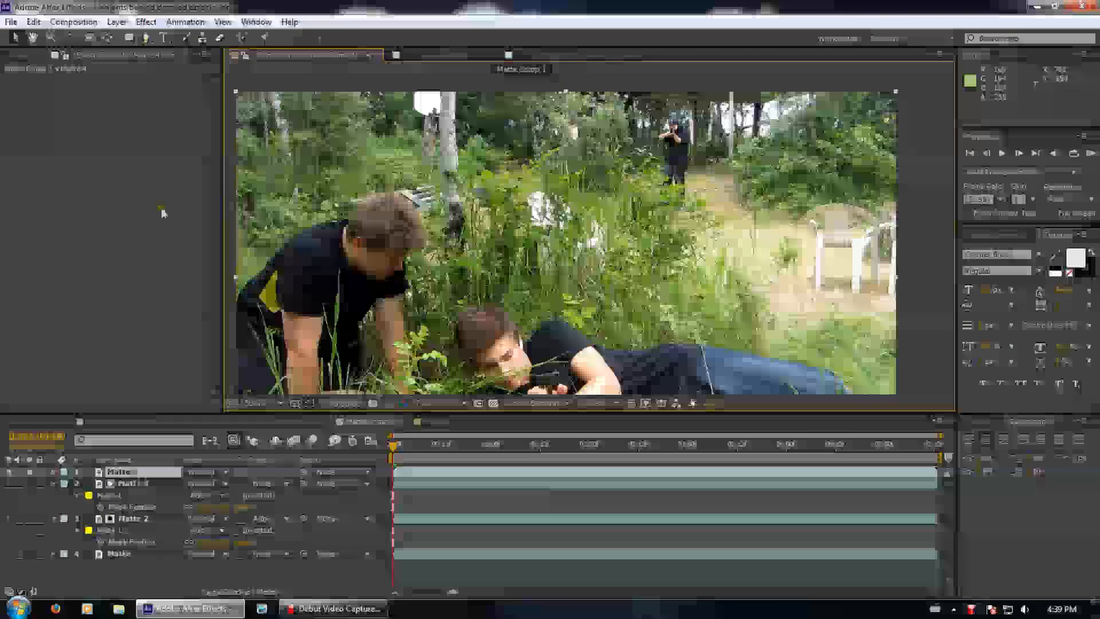
double_click(148, 477)
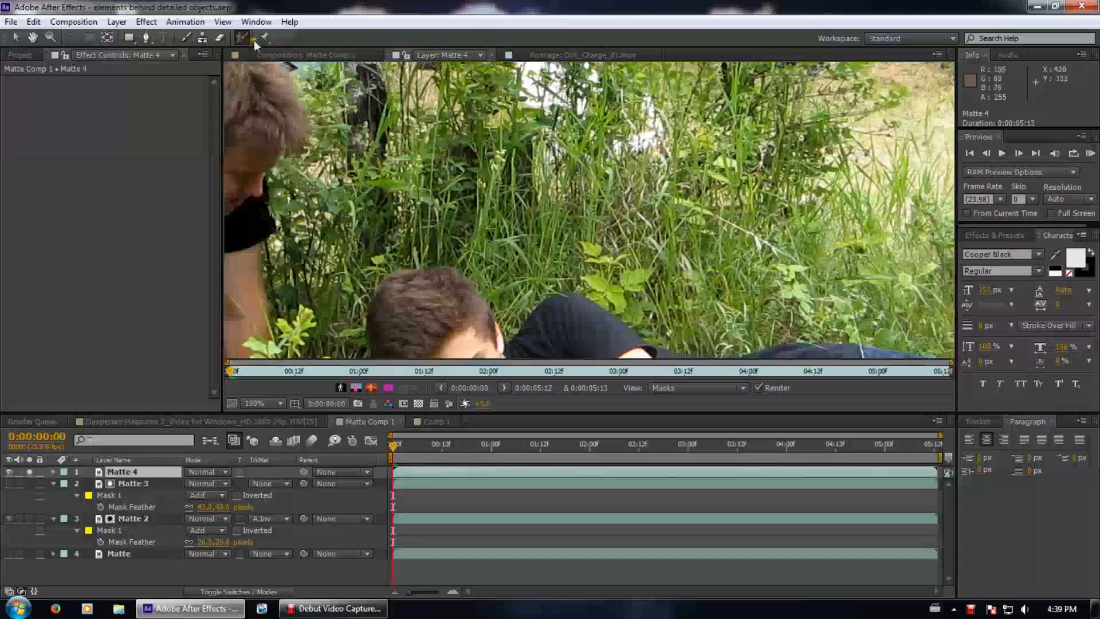
On the first frame, paint a Roto Brush foreground stroke across the lying actor from his hair through his torso to his upper legs
drag(415, 334, 566, 165)
scroll(562, 166, down, 1)
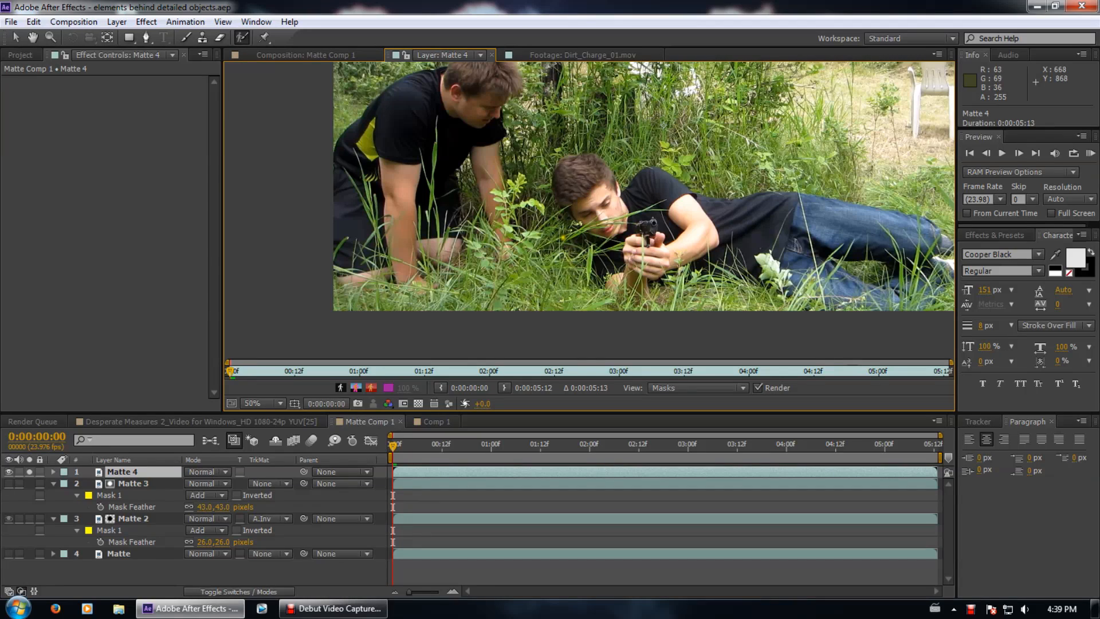
click(587, 161)
drag(583, 197, 622, 243)
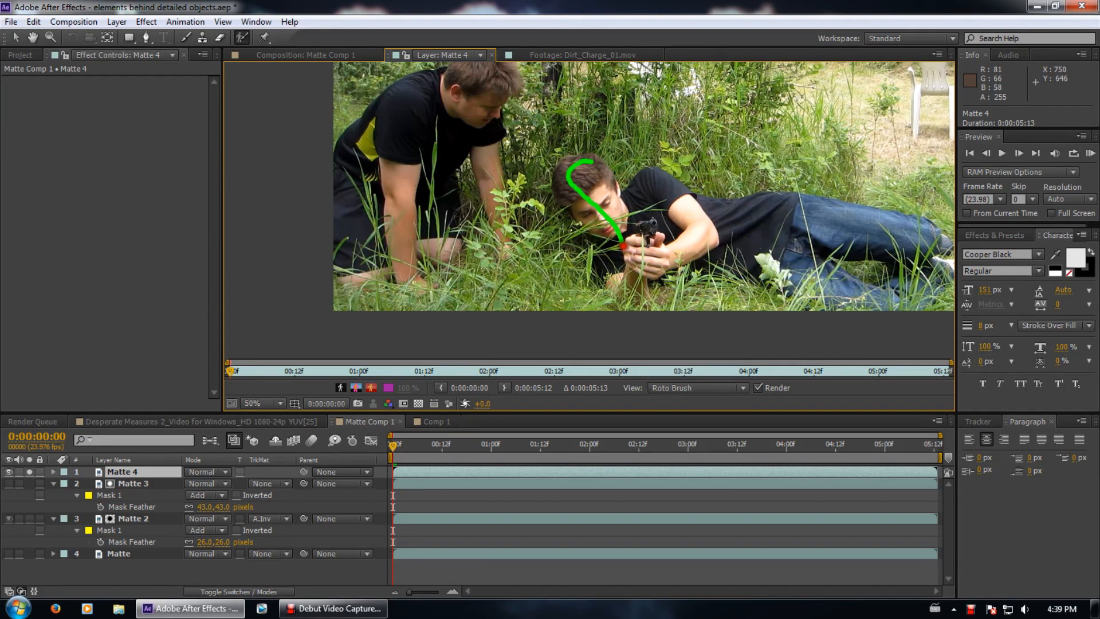
mouse_move(627, 288)
mouse_down()
mouse_move(646, 235)
mouse_move(721, 232)
mouse_move(818, 281)
mouse_up()
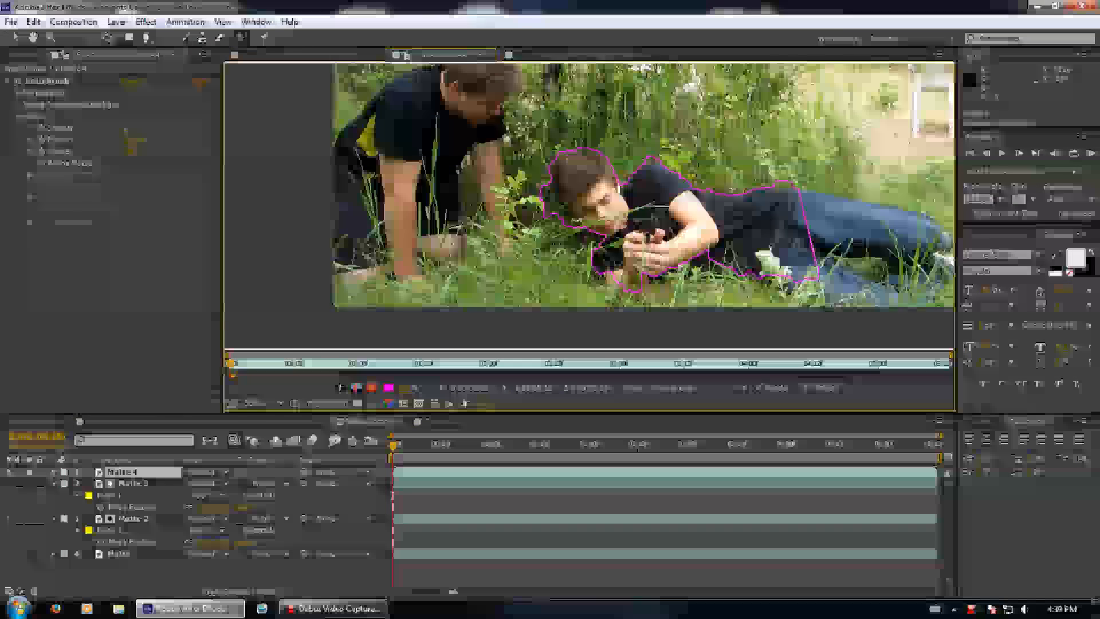
Subtract the grass beside the actor's hair and face from the matte and correct the edge at his chest
key(period)
alt+drag(745, 115, 694, 113)
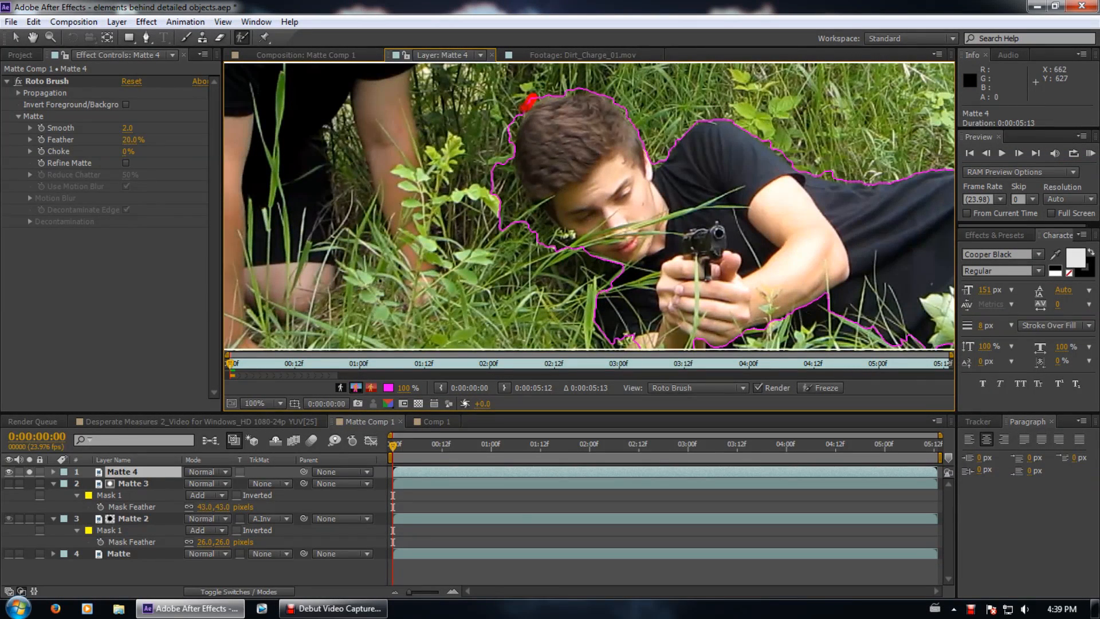
alt+drag(509, 136, 504, 169)
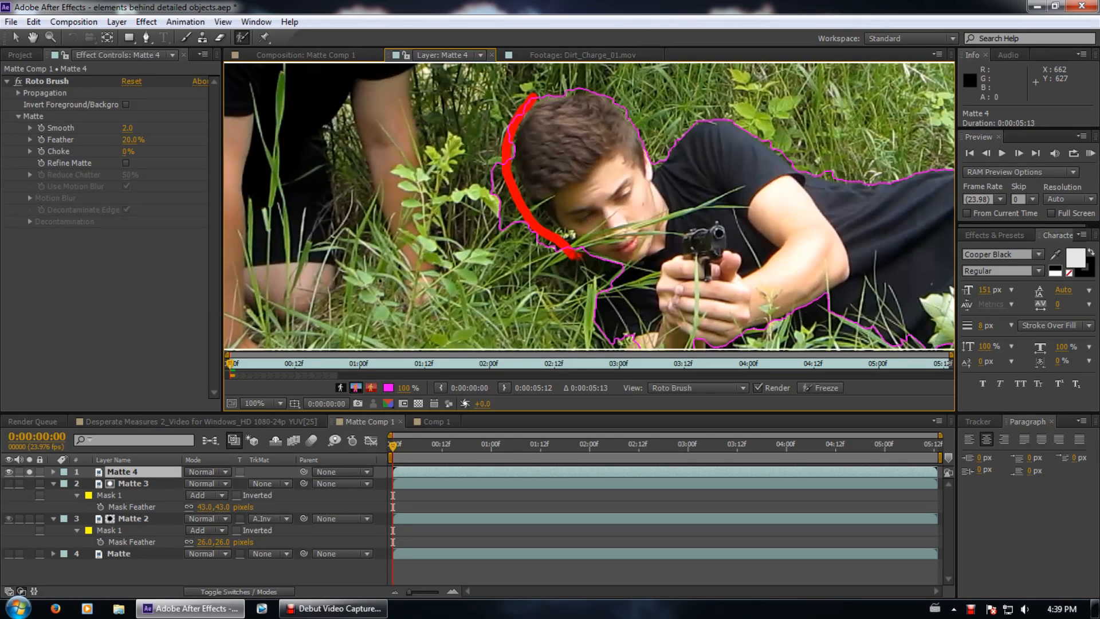
drag(591, 249, 594, 309)
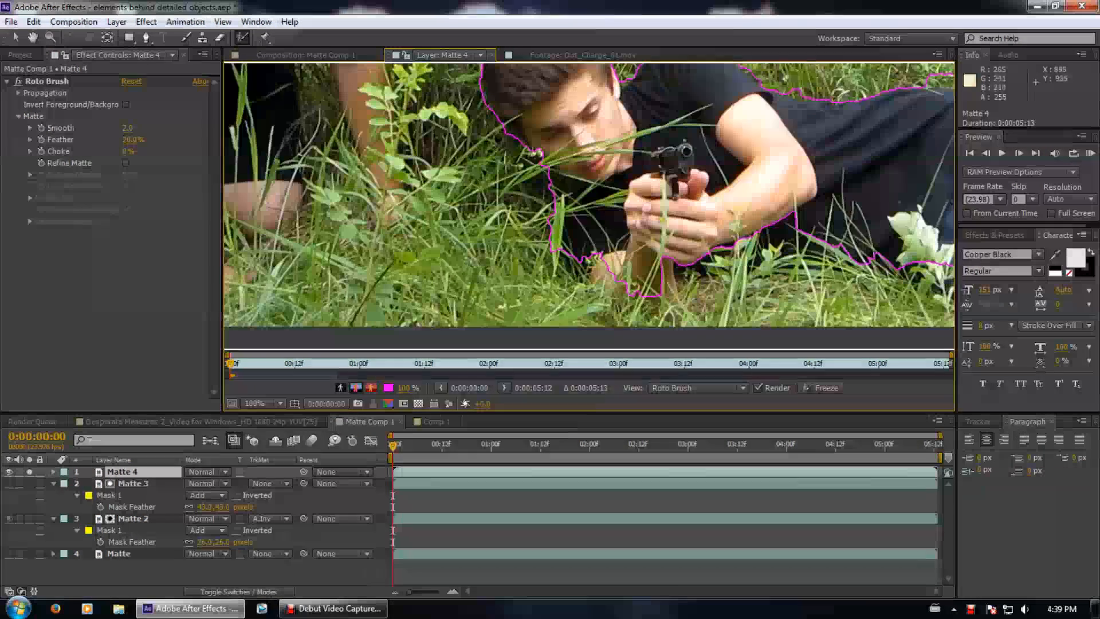
Extend the first-frame matte to cover the actor's forearm, the area below his arm, and his legs and shoe
mouse_move(585, 258)
mouse_down()
mouse_move(612, 292)
mouse_move(659, 304)
mouse_move(662, 265)
mouse_up()
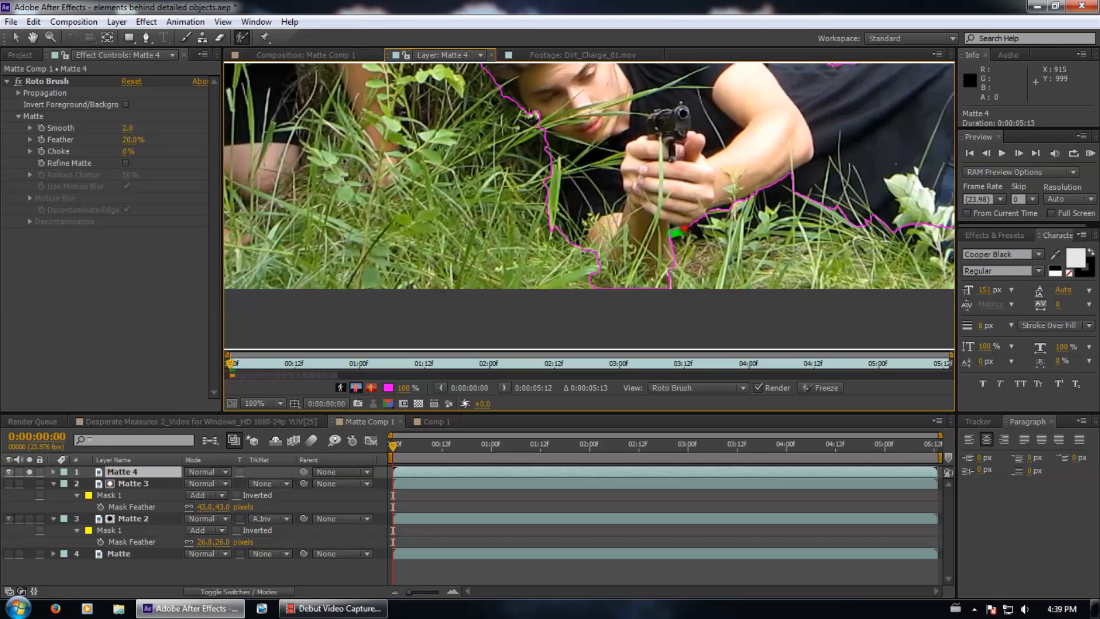
mouse_move(683, 229)
mouse_down()
mouse_move(777, 205)
mouse_move(859, 224)
mouse_up()
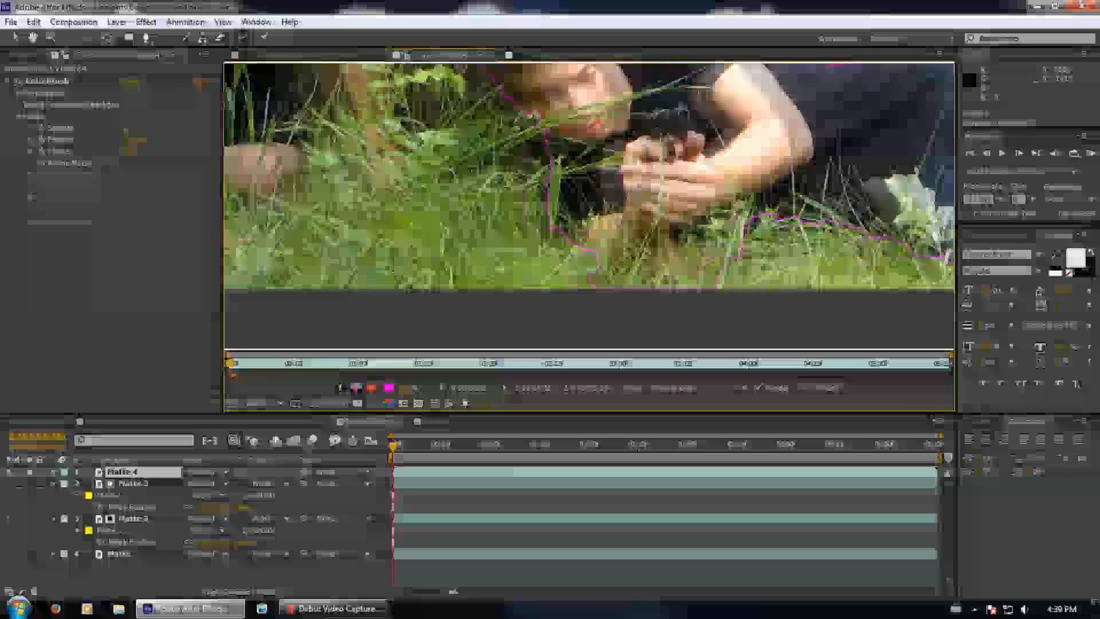
drag(745, 172, 281, 172)
mouse_move(492, 257)
mouse_down()
mouse_move(680, 276)
mouse_move(785, 216)
mouse_move(842, 205)
mouse_up()
mouse_move(498, 121)
mouse_down()
mouse_move(724, 184)
mouse_move(737, 204)
mouse_up()
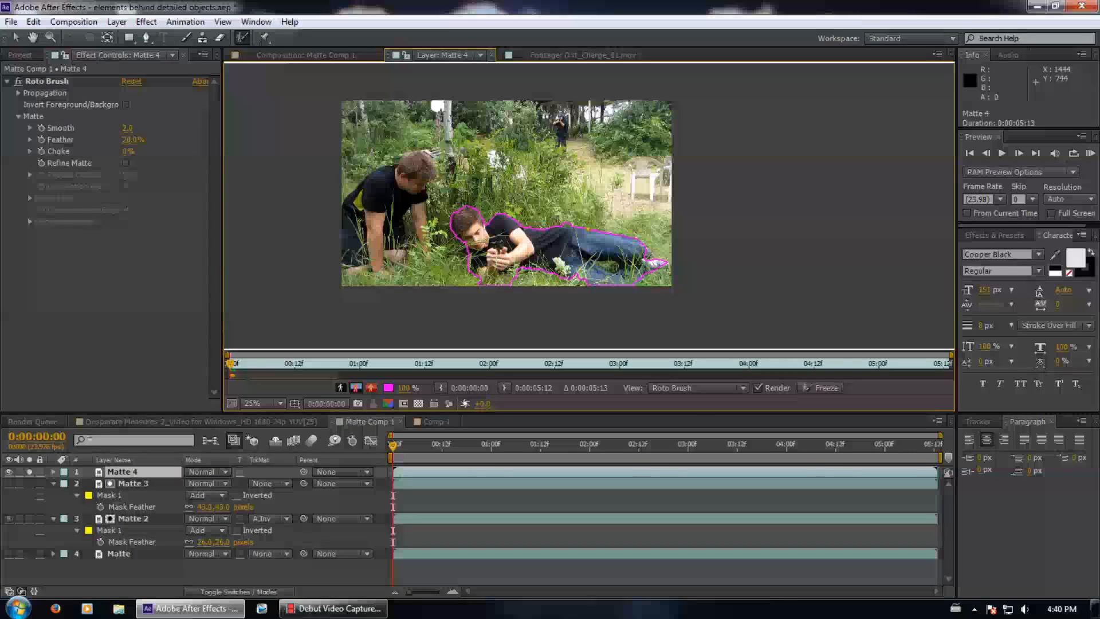
Advance to 0:00:00:14 and subtract the grass below the actor's shoe from the Roto Brush matte
scroll(607, 258, up, 2)
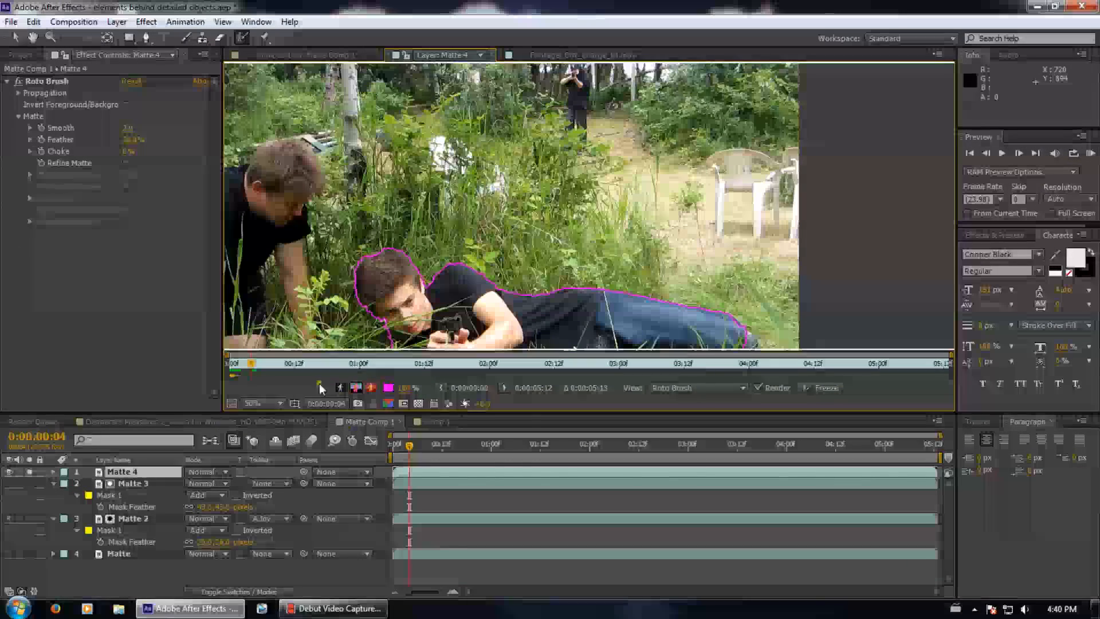
drag(255, 363, 306, 363)
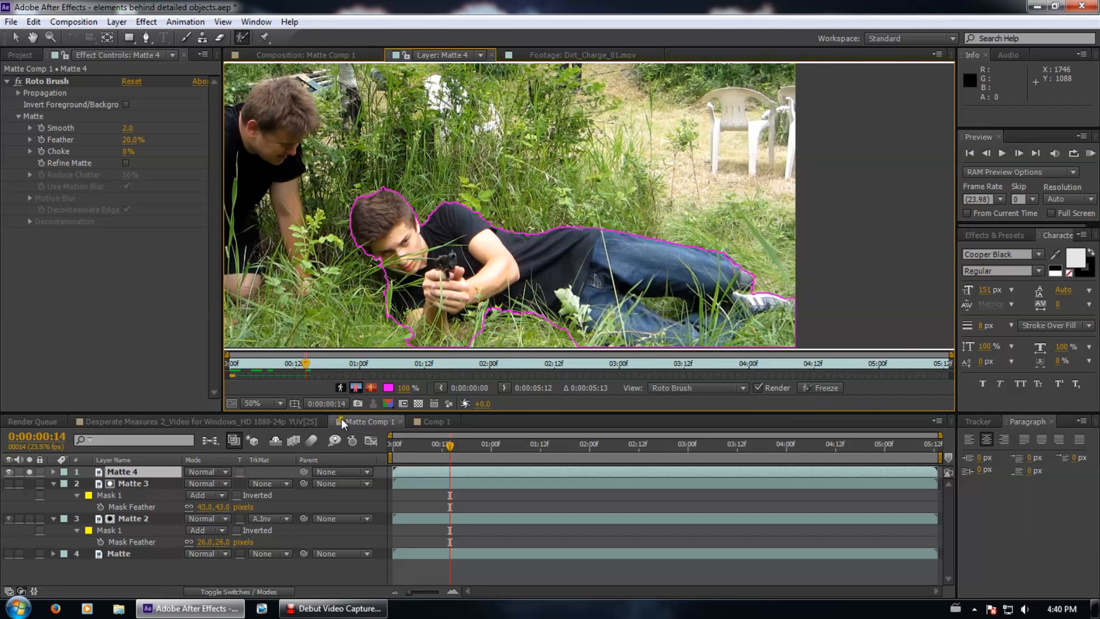
mouse_move(306, 363)
mouse_down()
mouse_move(344, 361)
mouse_move(305, 362)
mouse_up()
mouse_move(819, 307)
mouse_down()
mouse_move(736, 345)
mouse_move(765, 329)
mouse_up()
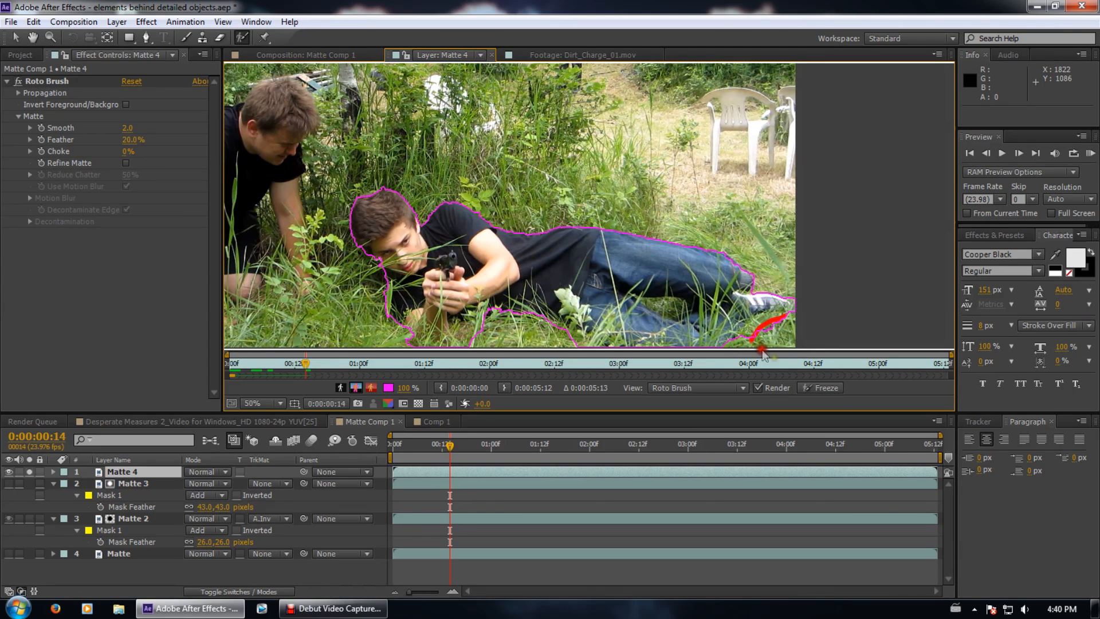
Advance to 0:00:01:06 and subtract the grass in front of the actor's face and below his chin from the matte
drag(305, 364, 360, 367)
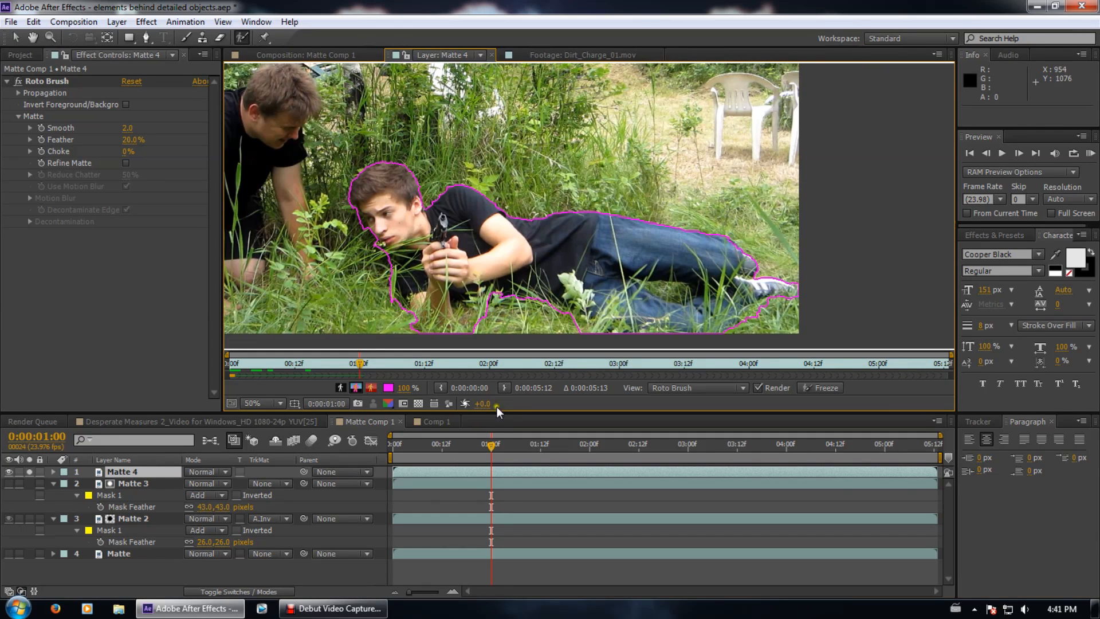
click(392, 364)
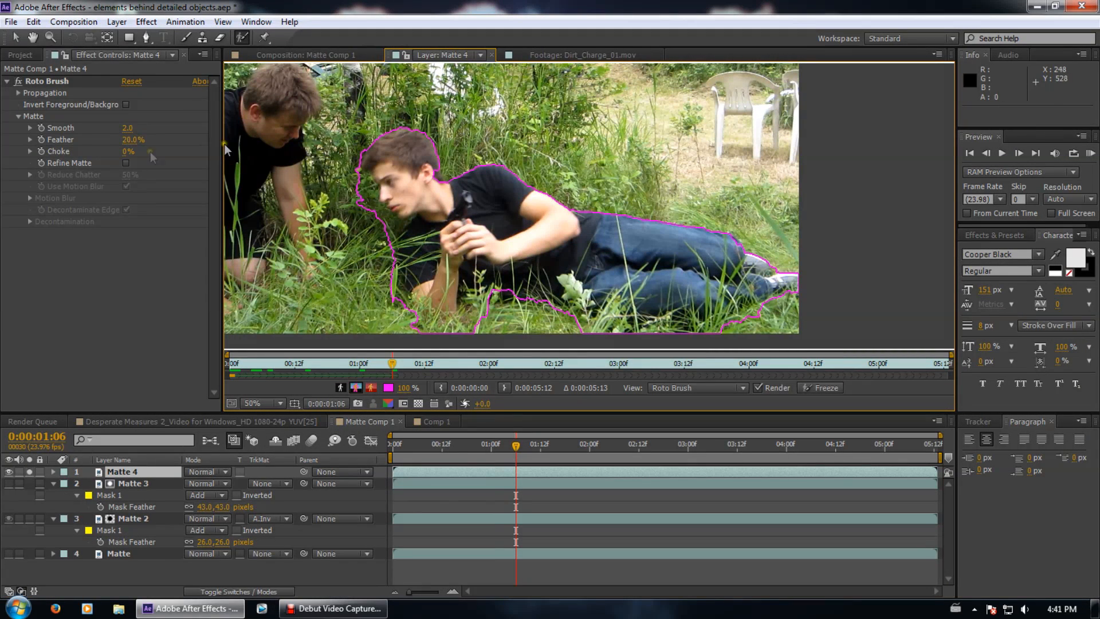
drag(361, 174, 370, 177)
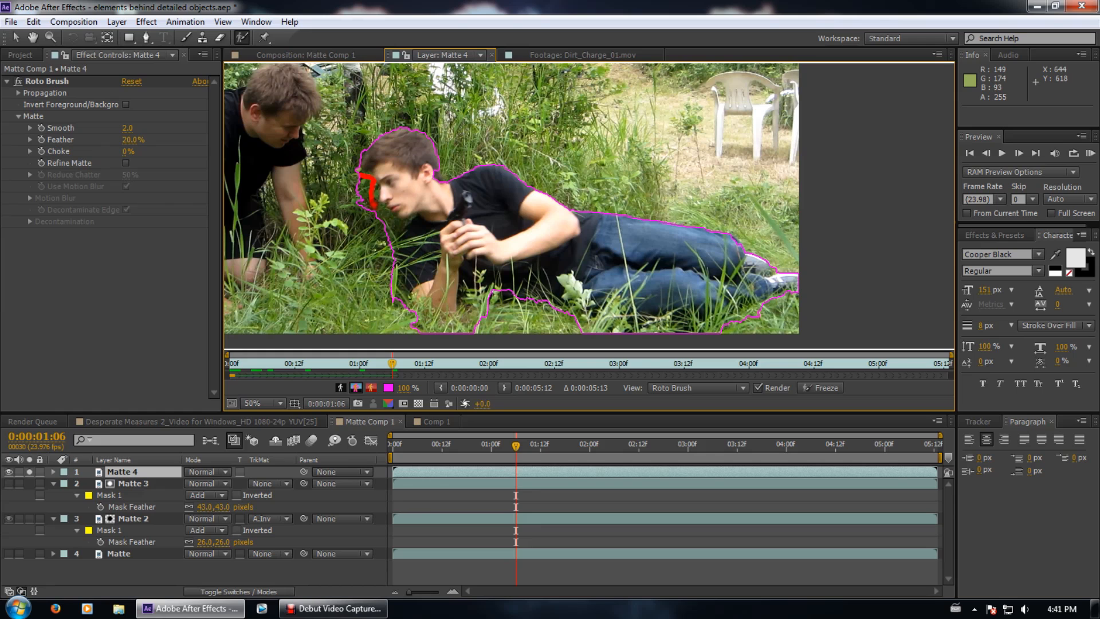
drag(401, 225, 395, 234)
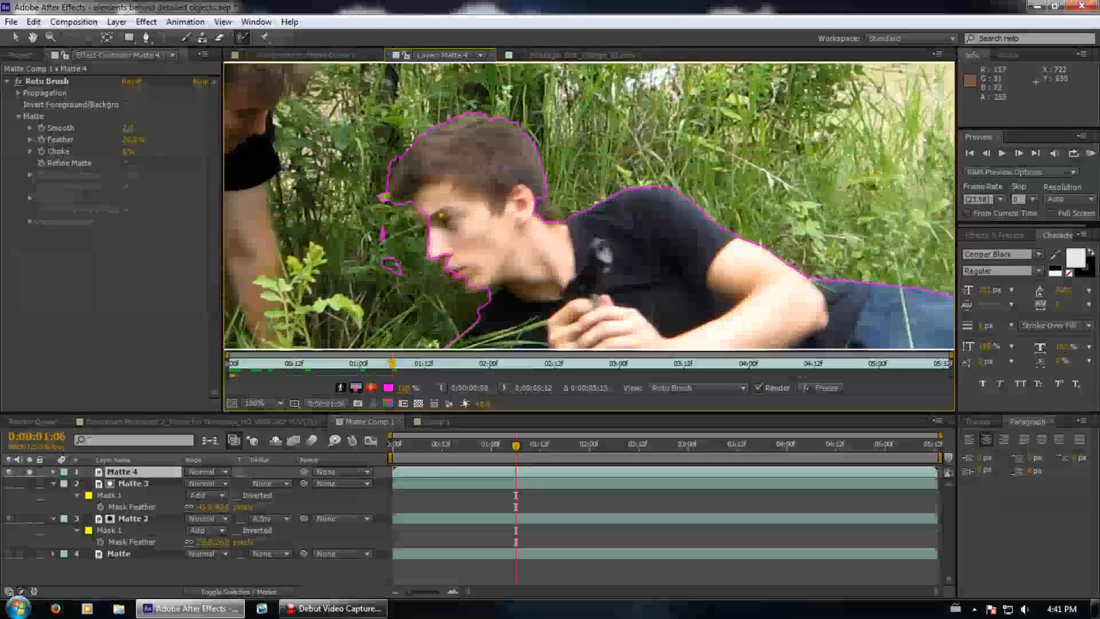
Refine the 0:00:01:06 matte edge along the face, chin and back of the neck, and add the lower leg near the shoe
mouse_move(417, 207)
mouse_down()
mouse_move(435, 227)
mouse_move(536, 228)
mouse_move(541, 203)
mouse_up()
mouse_move(382, 196)
mouse_down()
mouse_move(397, 210)
mouse_move(400, 269)
mouse_move(408, 263)
mouse_up()
key(ctrl+z)
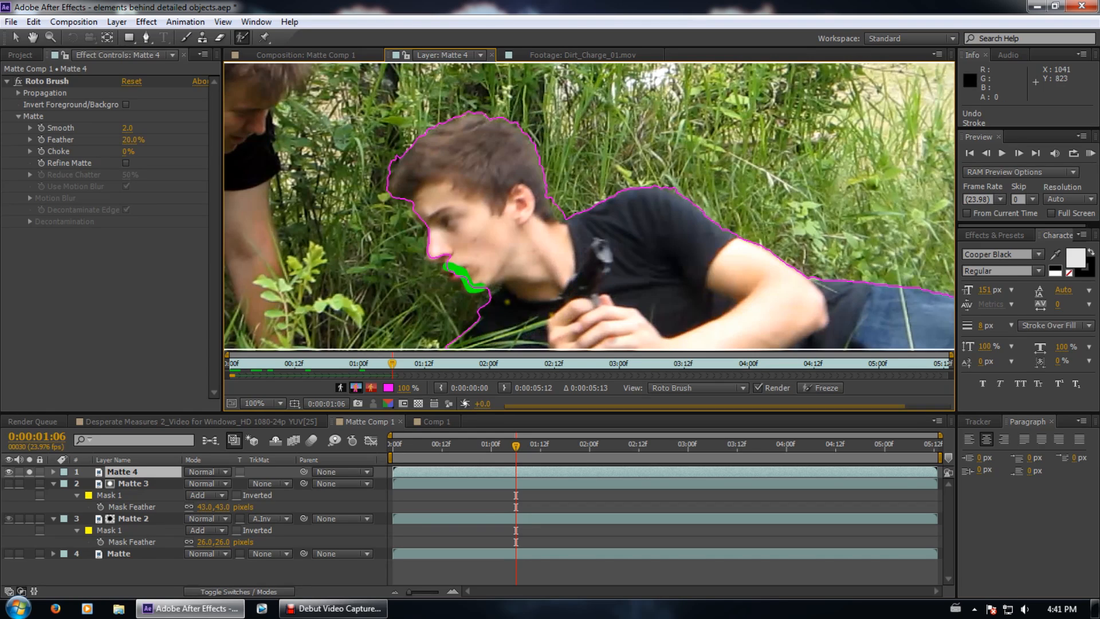
drag(552, 197, 563, 213)
scroll(573, 218, down, 3)
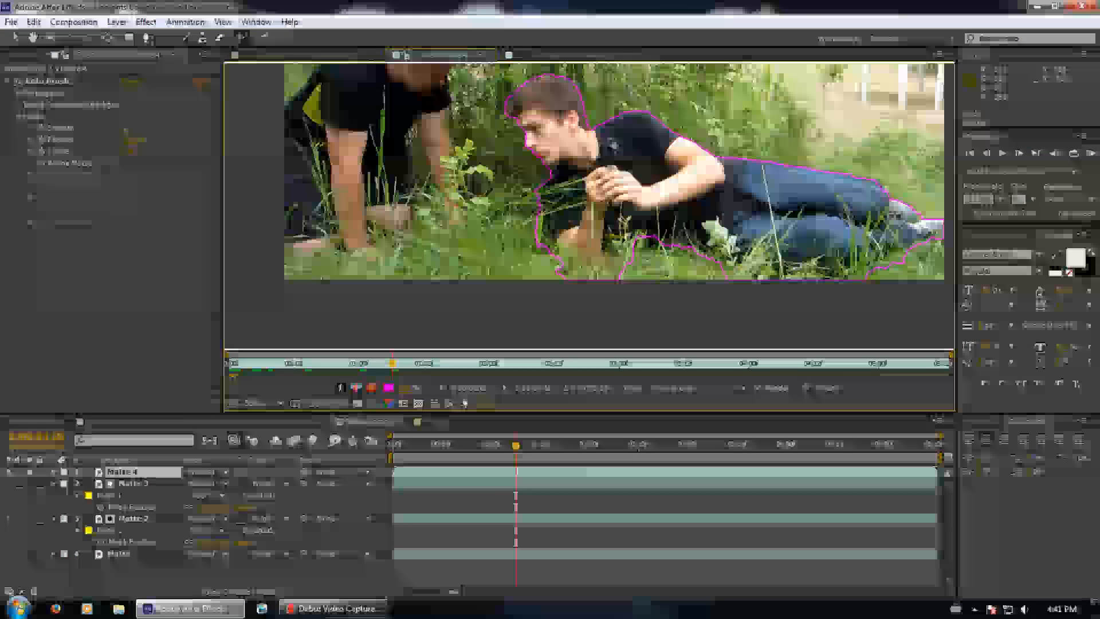
scroll(590, 206, up, 2)
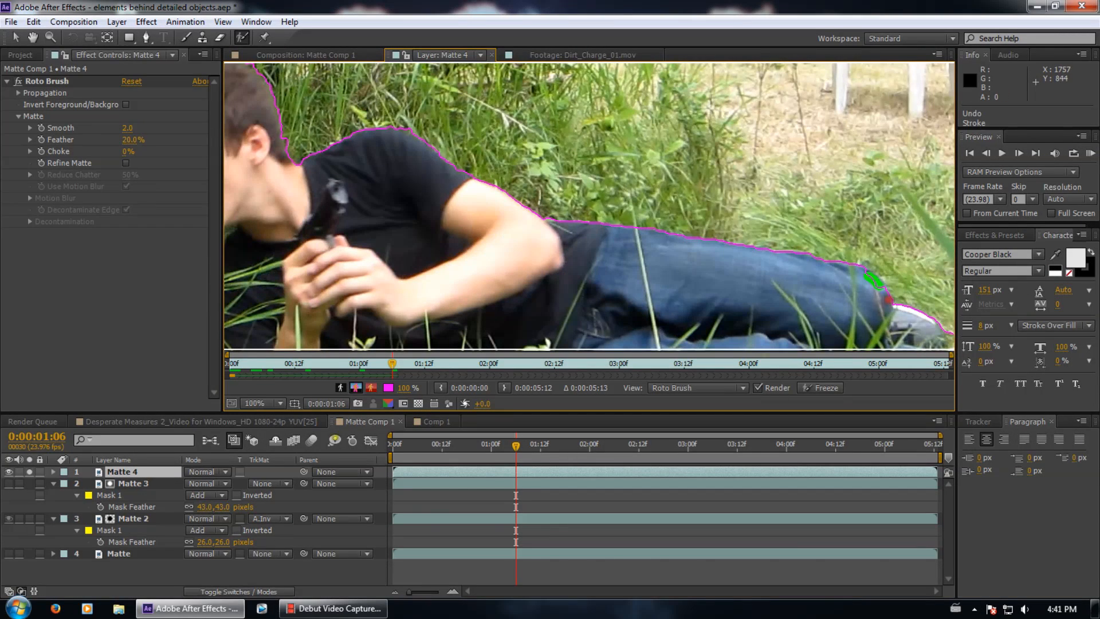
Advance to 0:00:01:12 and subtract the grass behind the actor's head from the matte
click(423, 363)
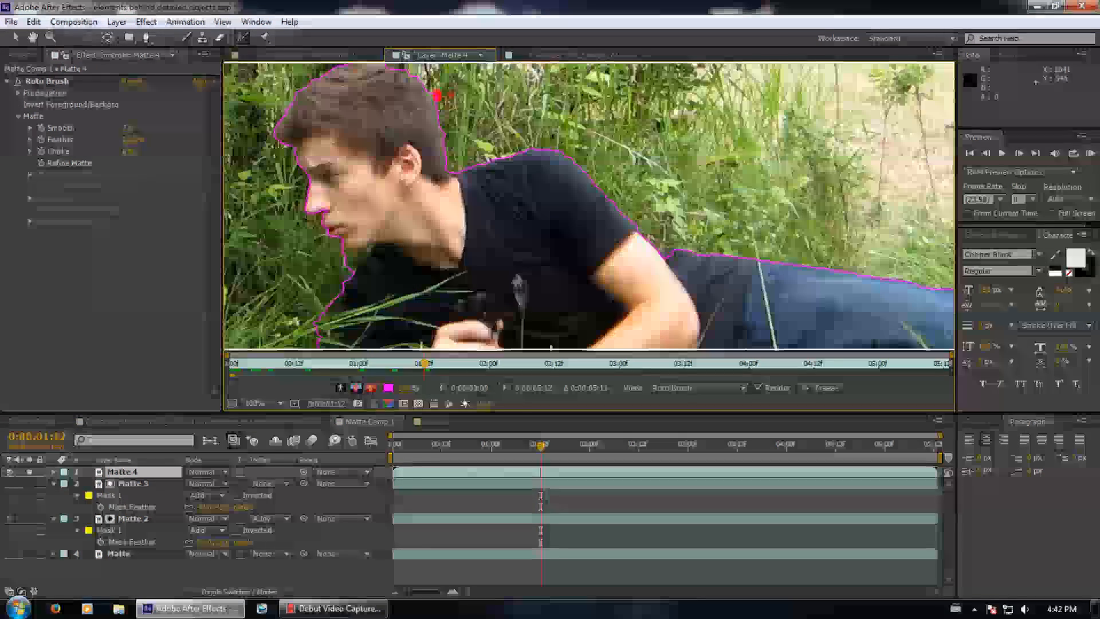
drag(728, 324, 636, 155)
scroll(640, 244, down, 1)
drag(747, 207, 731, 231)
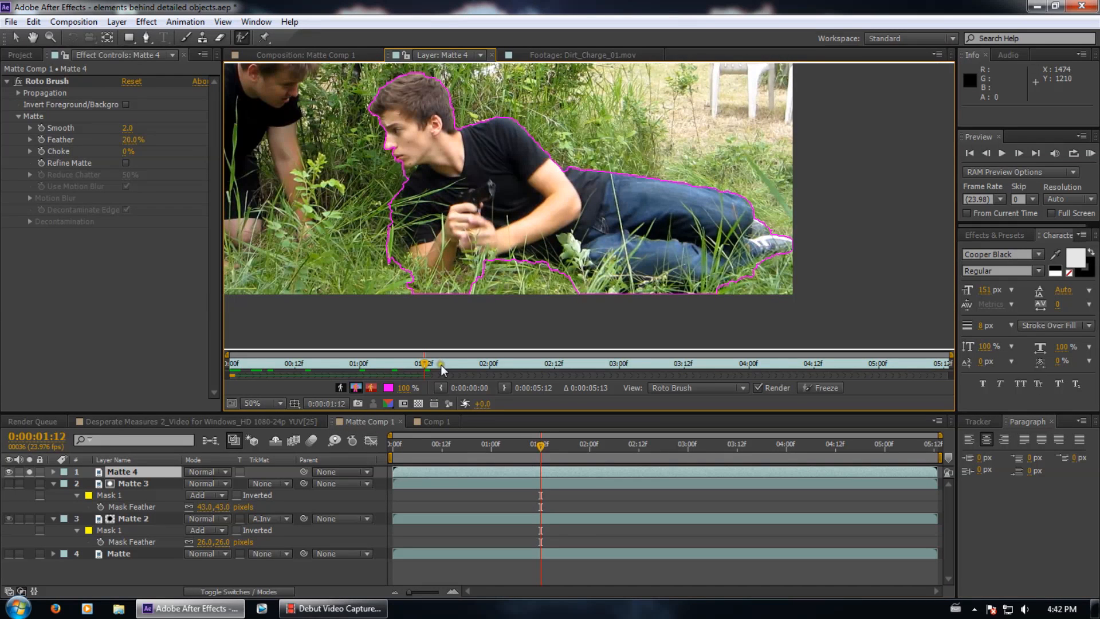
Advance to 0:00:01:17, subtract the grass in front of the actor's arm and add his missing elbow area to the matte
drag(428, 364, 438, 368)
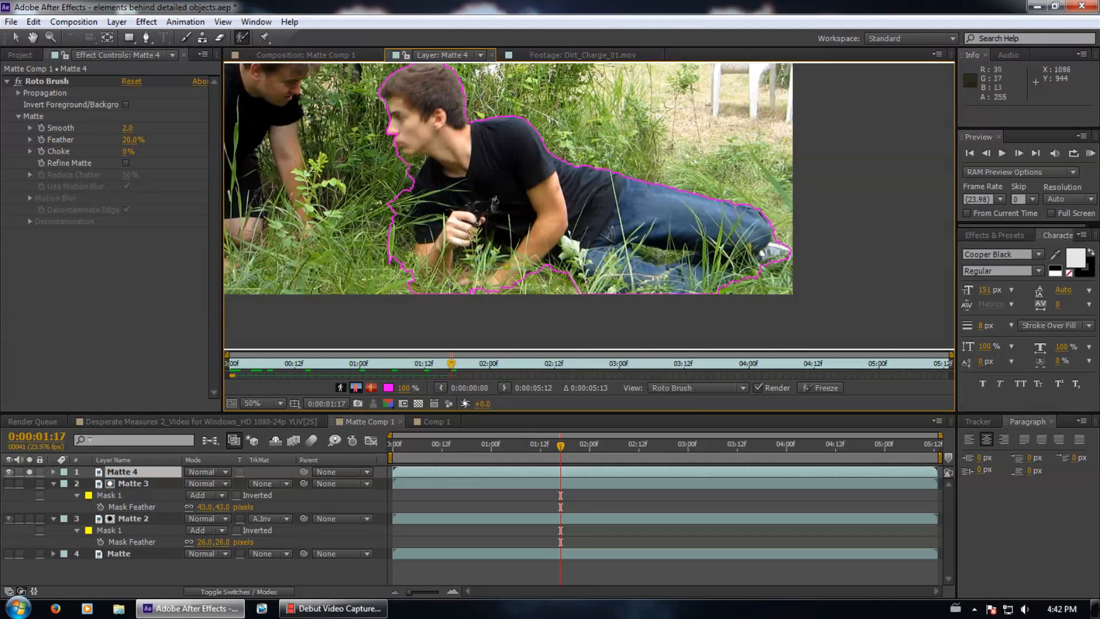
drag(579, 173, 559, 226)
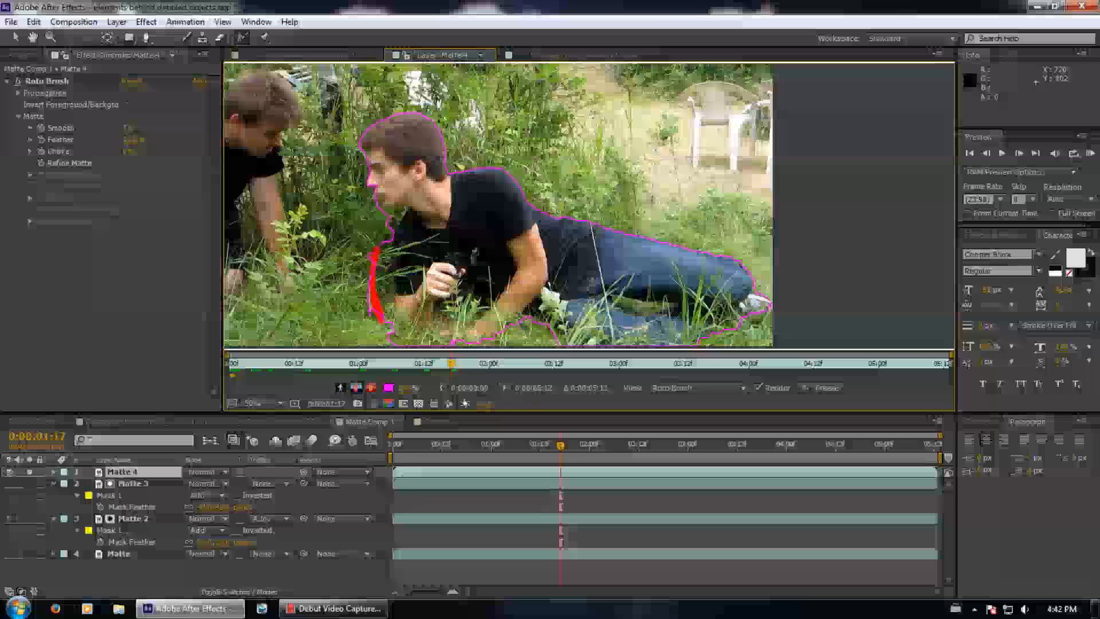
drag(478, 315, 470, 263)
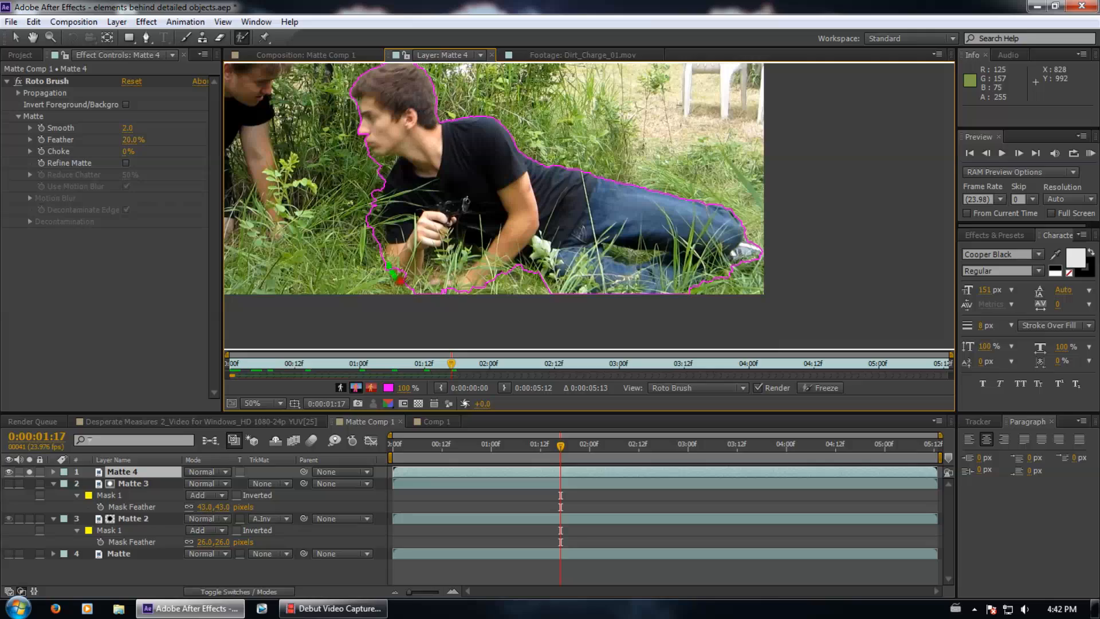
drag(493, 284, 474, 342)
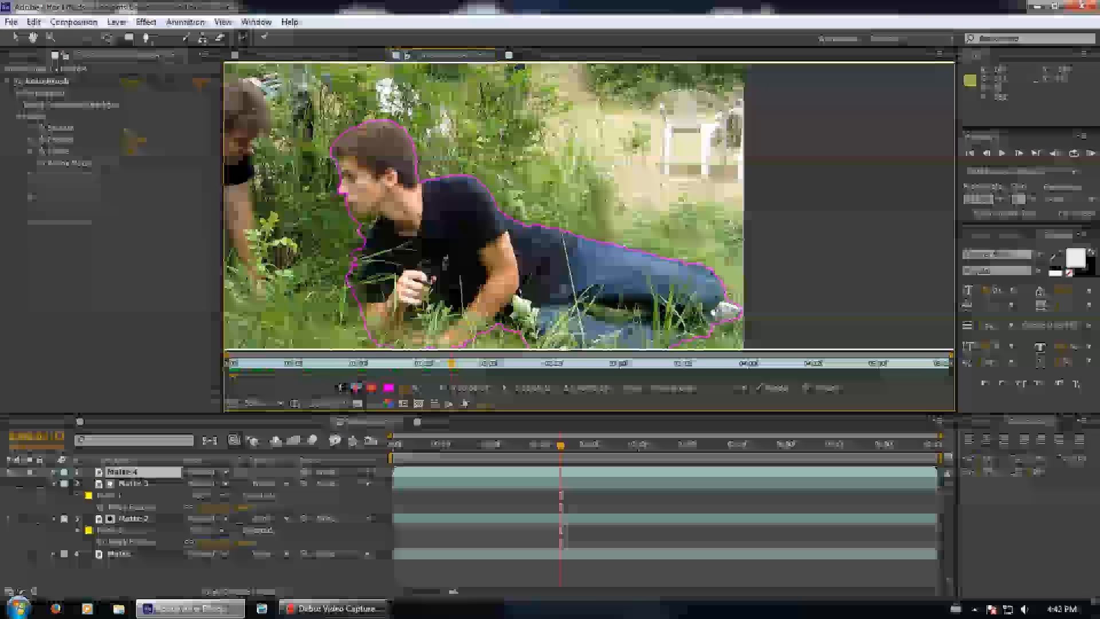
Clean up the 0:00:01:17 matte edge around the back of the head, neck, face and chest
scroll(441, 223, up, 1)
drag(441, 223, 498, 267)
drag(404, 235, 564, 250)
scroll(561, 247, up, 1)
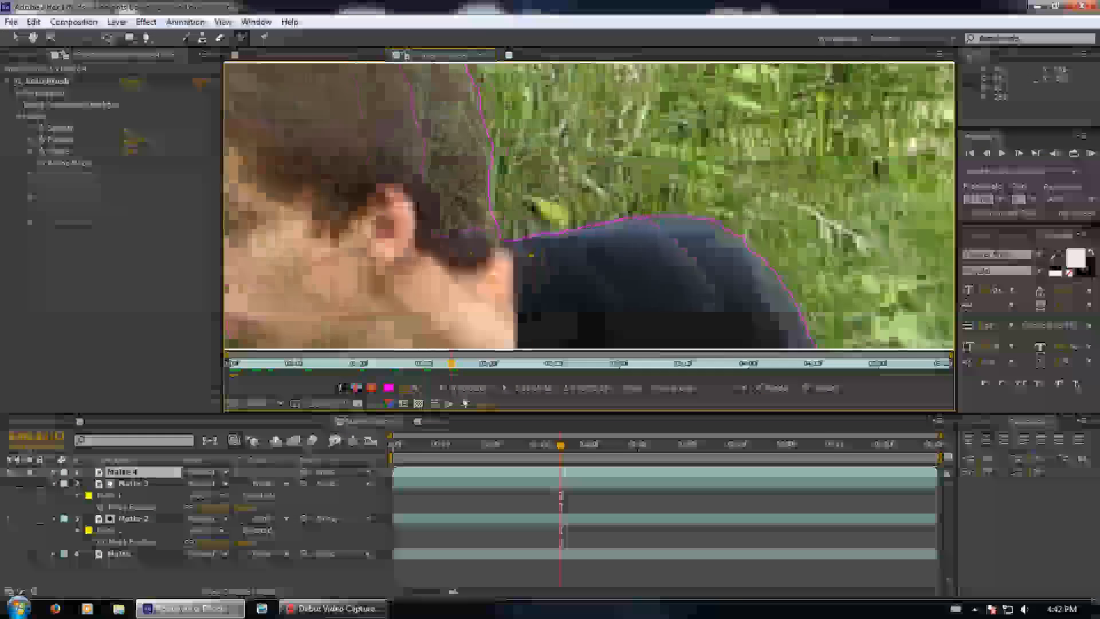
drag(347, 289, 536, 262)
mouse_move(421, 258)
mouse_down()
mouse_move(452, 309)
mouse_move(427, 178)
mouse_up()
scroll(487, 229, down, 1)
mouse_move(480, 218)
mouse_down()
mouse_move(539, 217)
mouse_move(496, 261)
mouse_up()
mouse_move(545, 218)
mouse_down()
mouse_move(518, 244)
mouse_move(507, 302)
mouse_up()
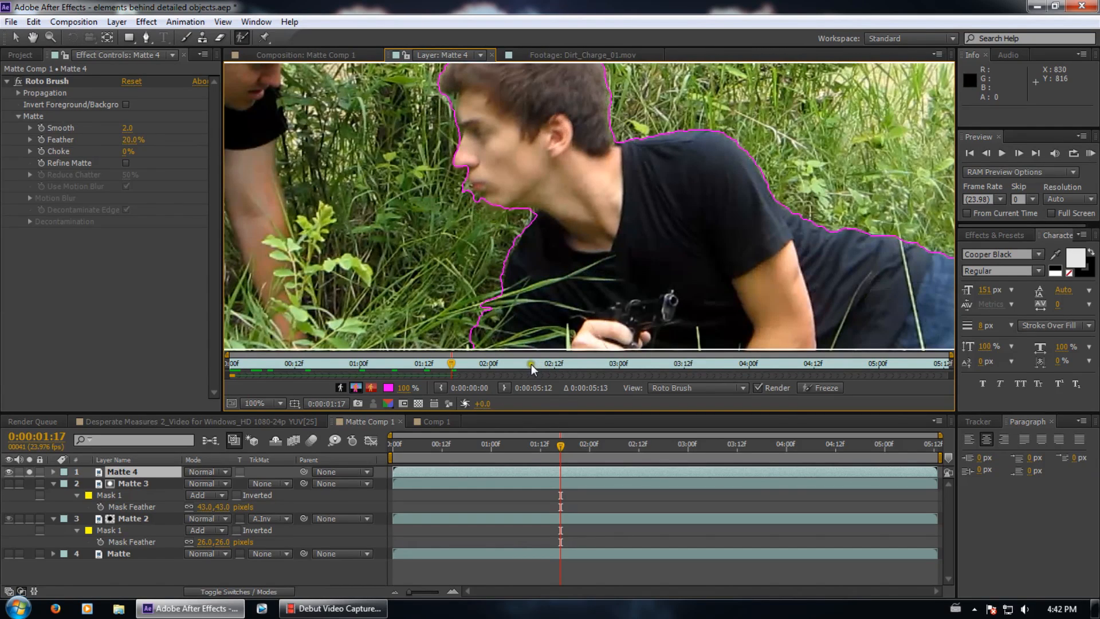
At 0:00:02:00, subtract the grass below the lying actor's chest and outstretched arm and add his missing hand to the matte
drag(506, 363, 490, 362)
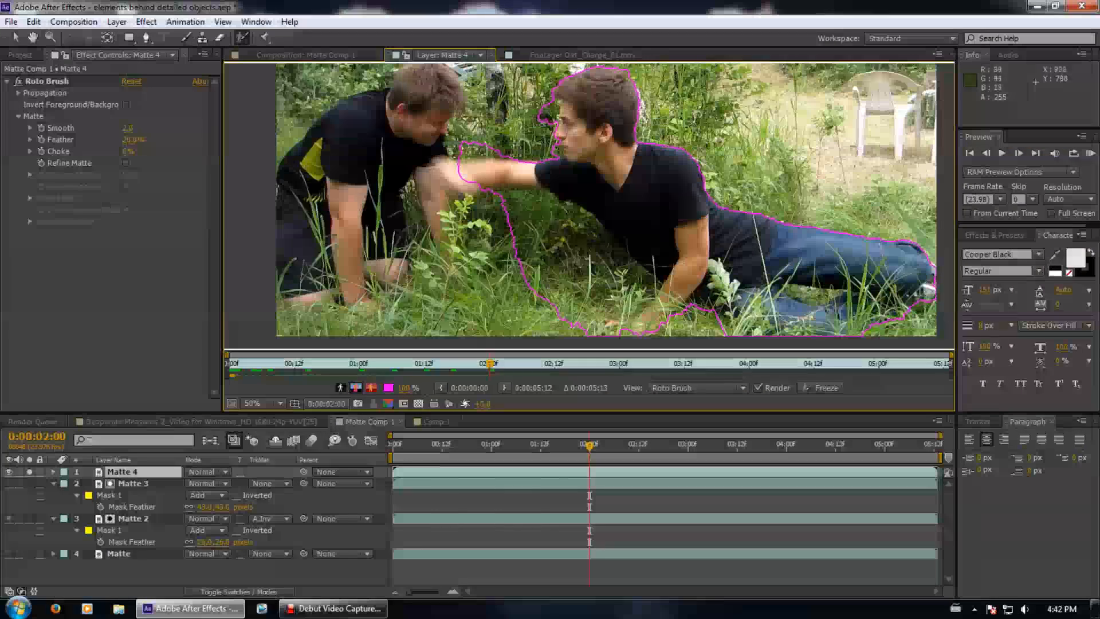
drag(610, 261, 641, 309)
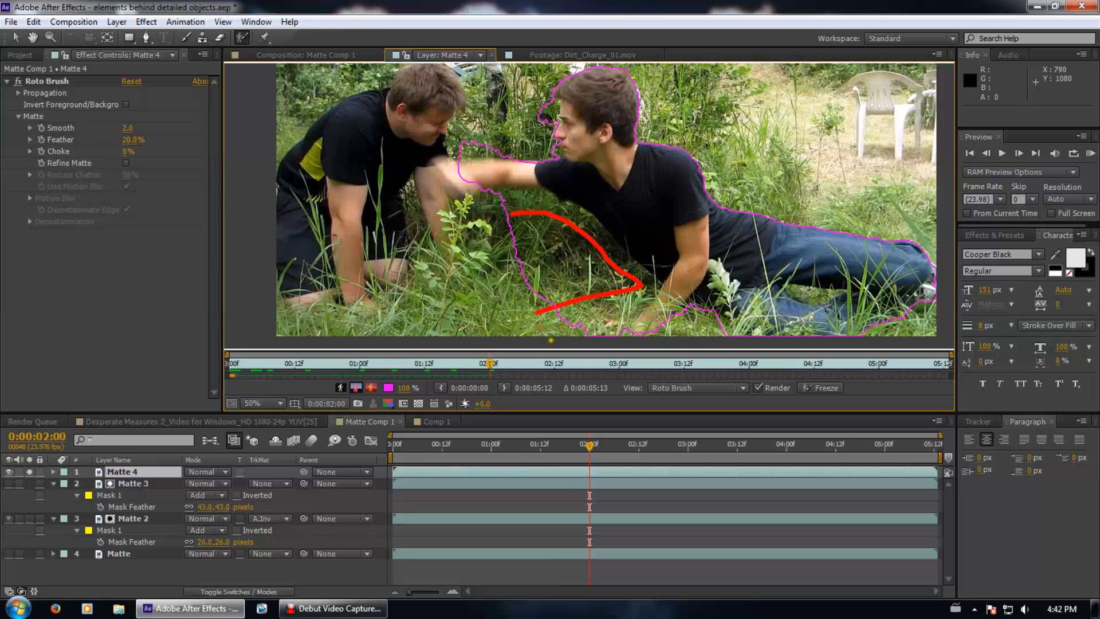
drag(527, 241, 531, 283)
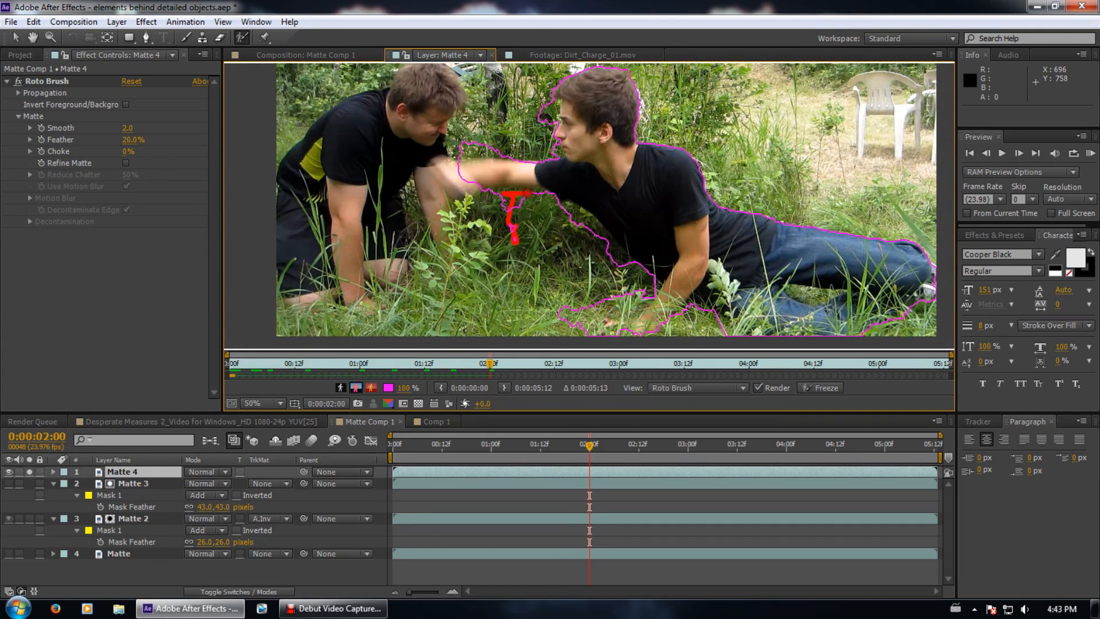
drag(512, 150, 422, 151)
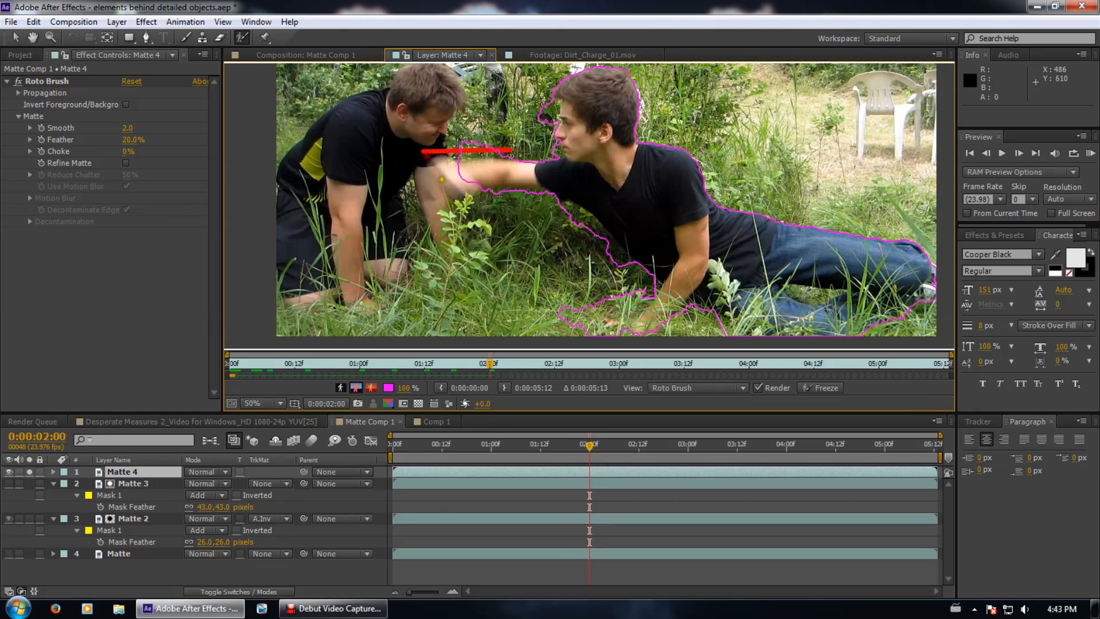
mouse_move(507, 167)
mouse_down()
mouse_move(417, 166)
mouse_move(441, 196)
mouse_move(484, 183)
mouse_up()
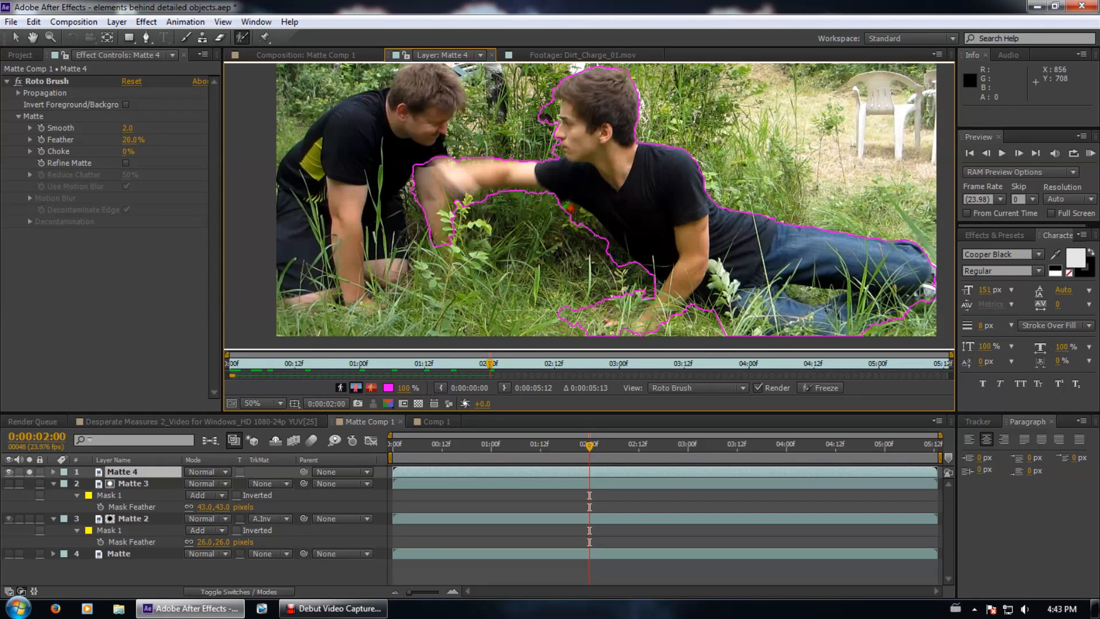
drag(562, 208, 620, 267)
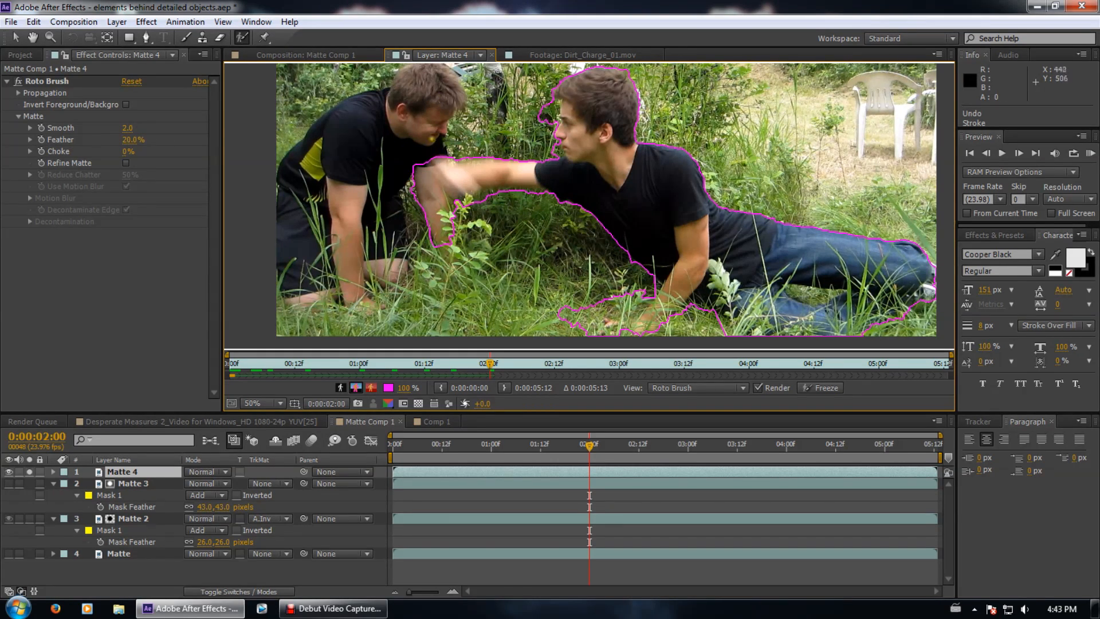
Add the missing elbow to the matte at 0:00:01:20, and subtract the grass below the forearm at 0:00:01:21
drag(490, 369, 468, 362)
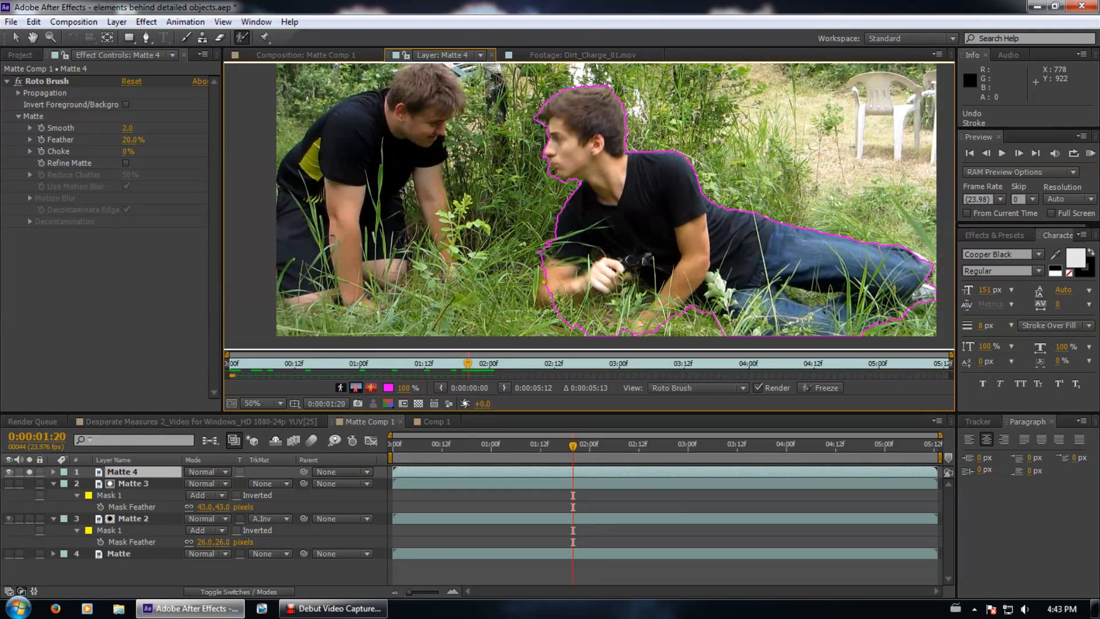
drag(537, 292, 557, 296)
click(472, 363)
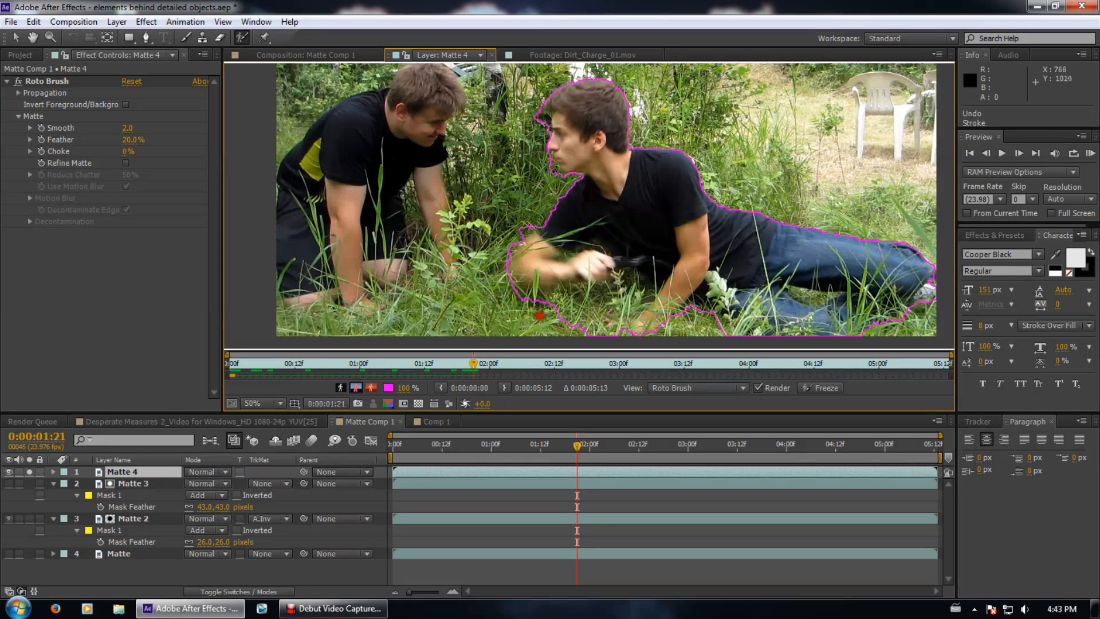
drag(541, 304, 613, 283)
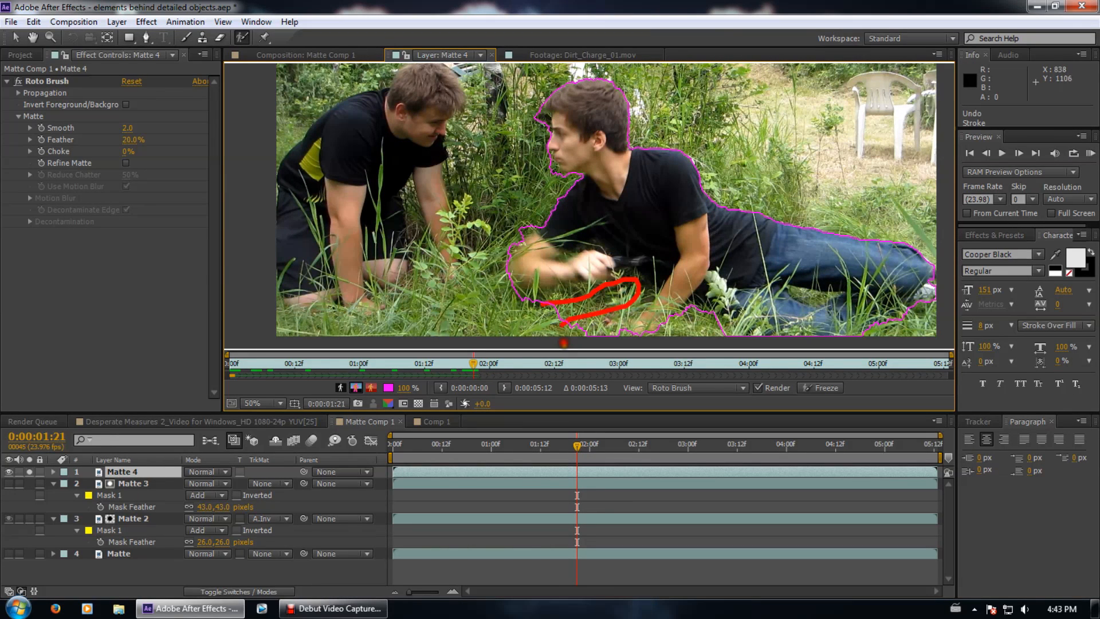
drag(612, 270, 591, 281)
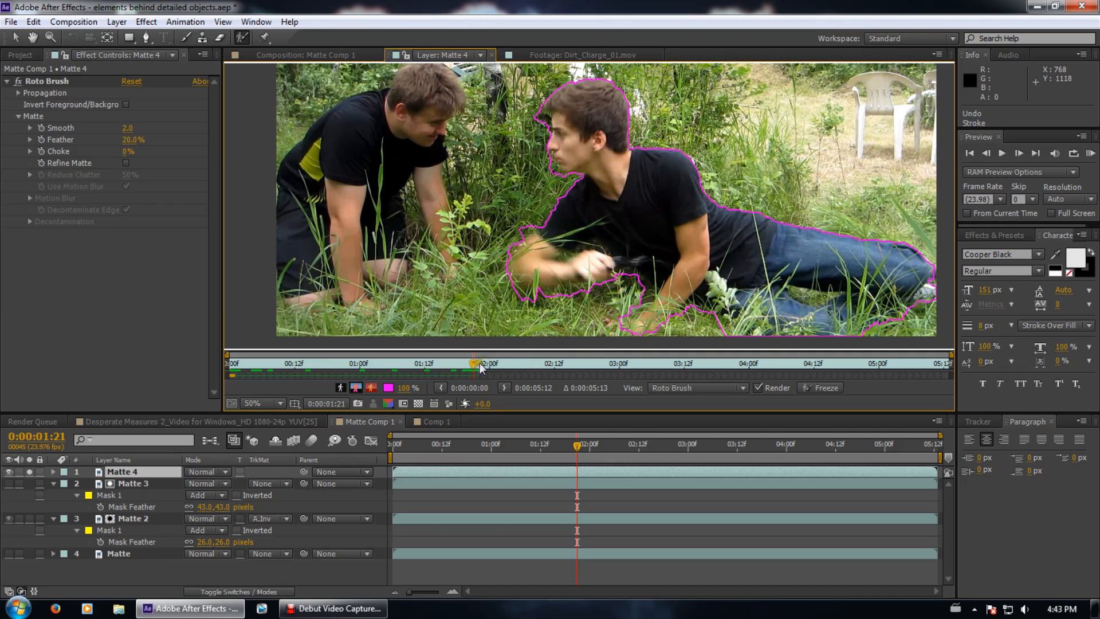
drag(579, 312, 583, 272)
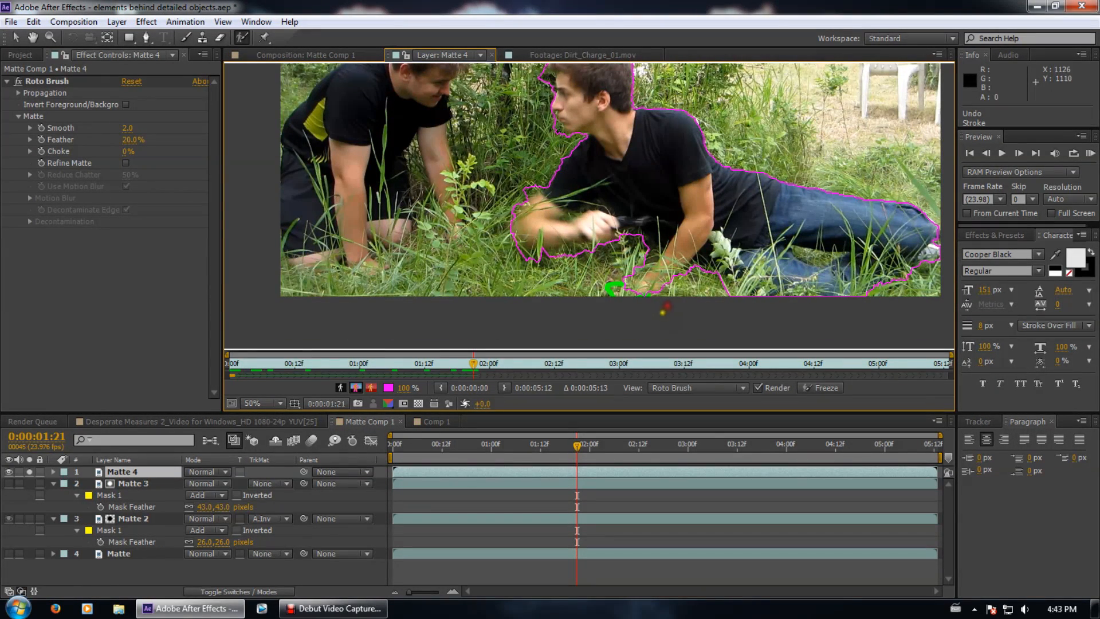
Subtract the grass beneath the lying actor's swinging arm and chest at 0:00:01:22 and 0:00:01:23
drag(474, 365, 510, 361)
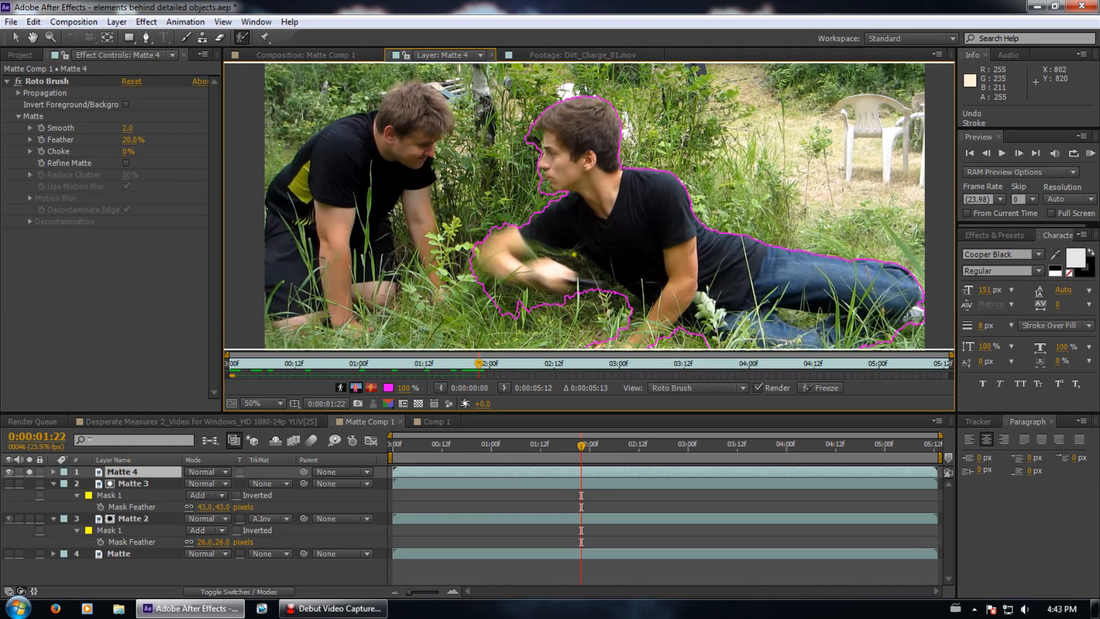
drag(545, 311, 553, 320)
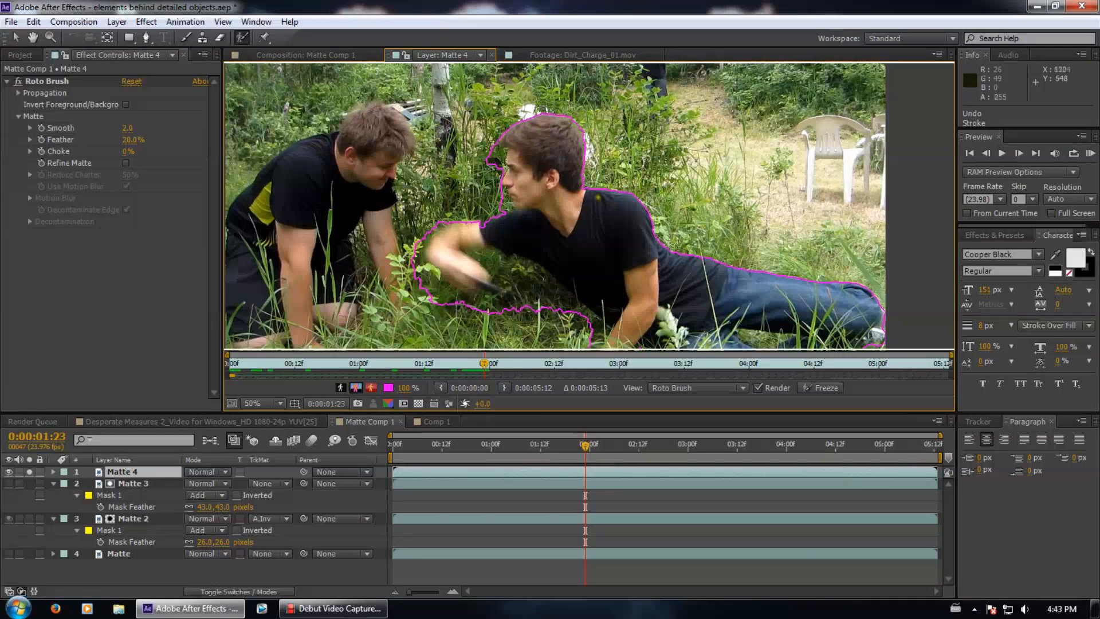
mouse_move(490, 259)
mouse_down()
mouse_move(536, 322)
mouse_move(521, 270)
mouse_move(595, 318)
mouse_up()
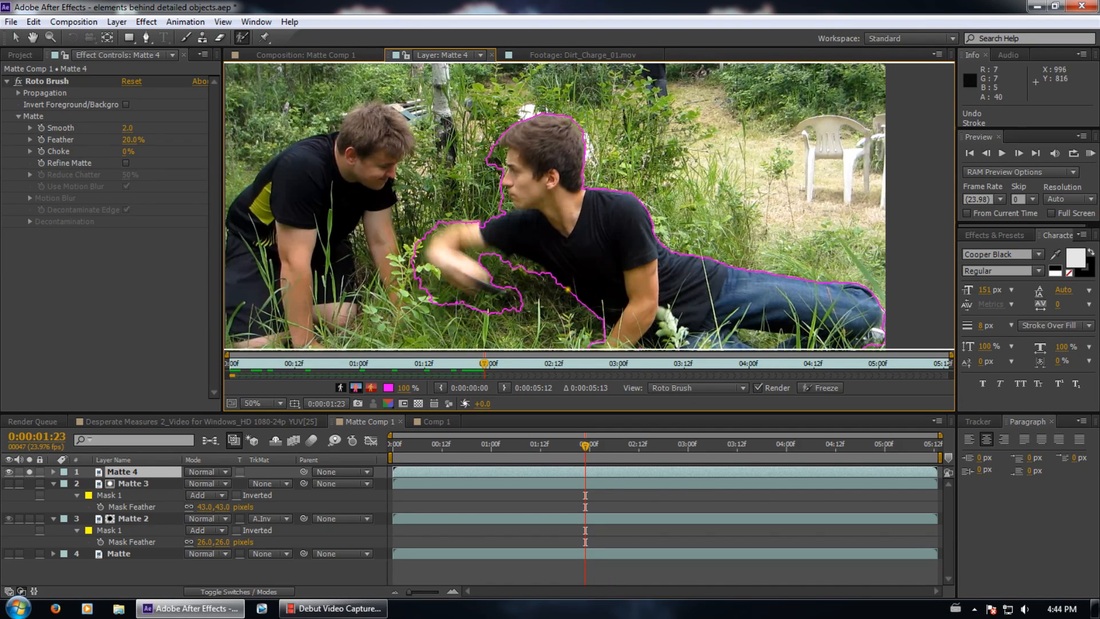
mouse_move(513, 305)
mouse_down()
mouse_move(453, 307)
mouse_move(408, 271)
mouse_move(500, 289)
mouse_move(480, 278)
mouse_up()
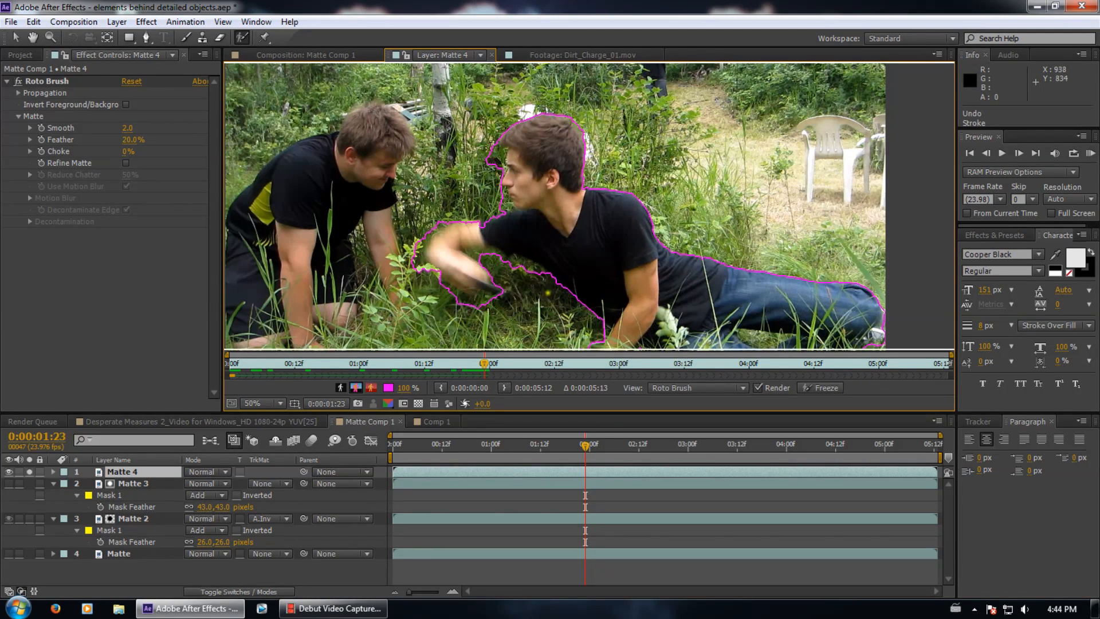
mouse_move(433, 267)
mouse_down()
mouse_move(448, 291)
mouse_move(467, 264)
mouse_up()
Trim the foliage before the lying actor's face at 0:00:02:00, and add his hand and the kneeling actor's head at 0:00:02:01
drag(484, 360, 491, 363)
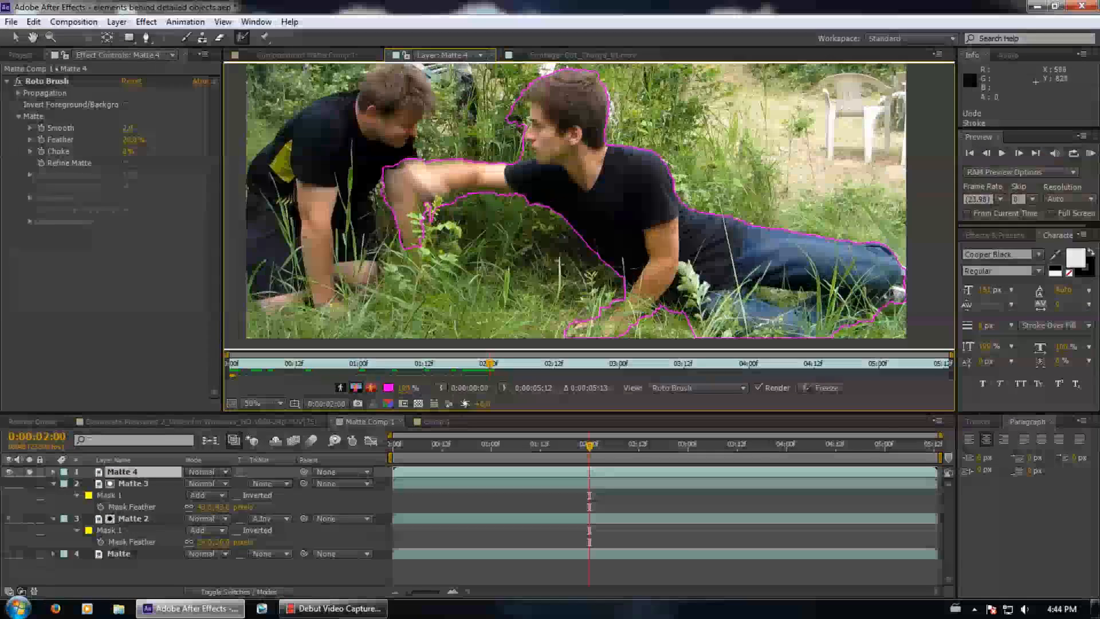
mouse_move(419, 242)
mouse_down()
mouse_move(427, 270)
mouse_move(407, 236)
mouse_up()
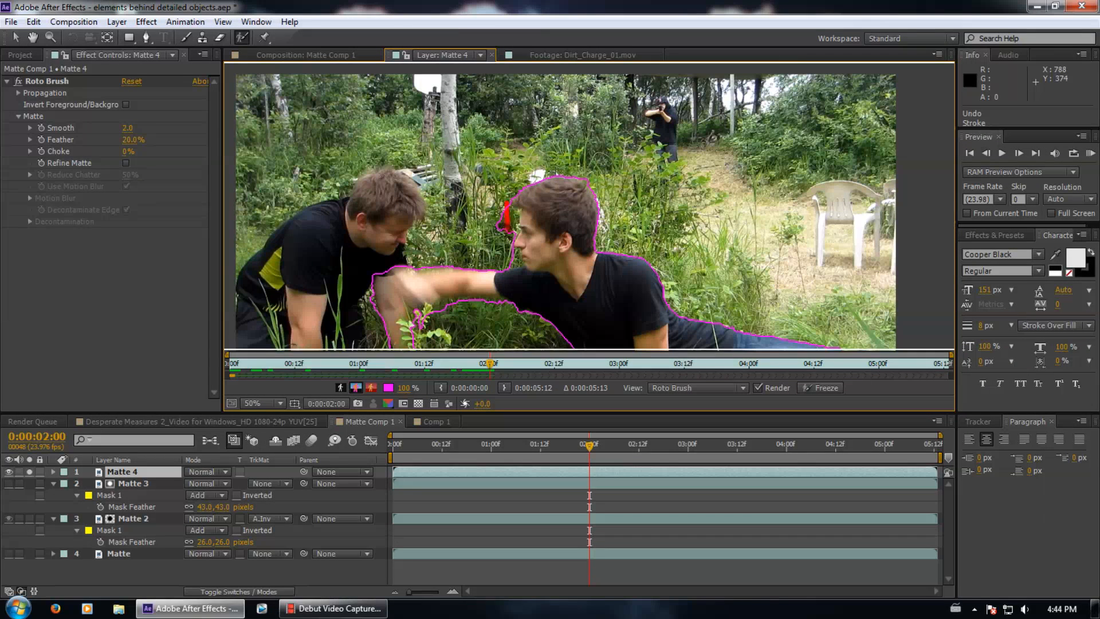
click(495, 364)
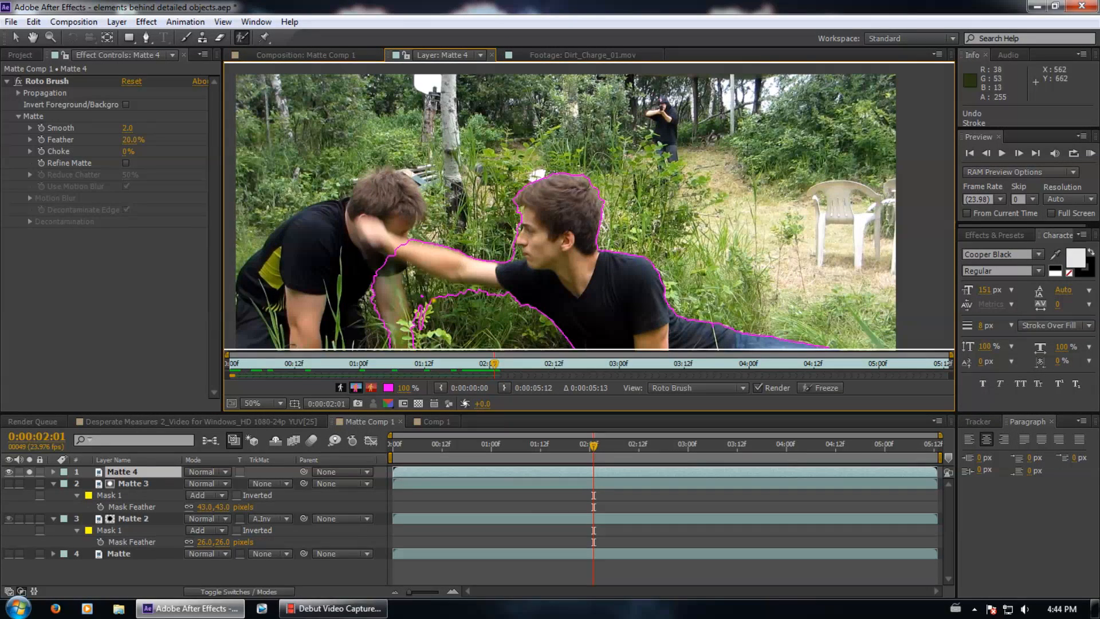
mouse_move(406, 248)
mouse_down()
mouse_move(393, 227)
mouse_move(393, 191)
mouse_move(352, 259)
mouse_up()
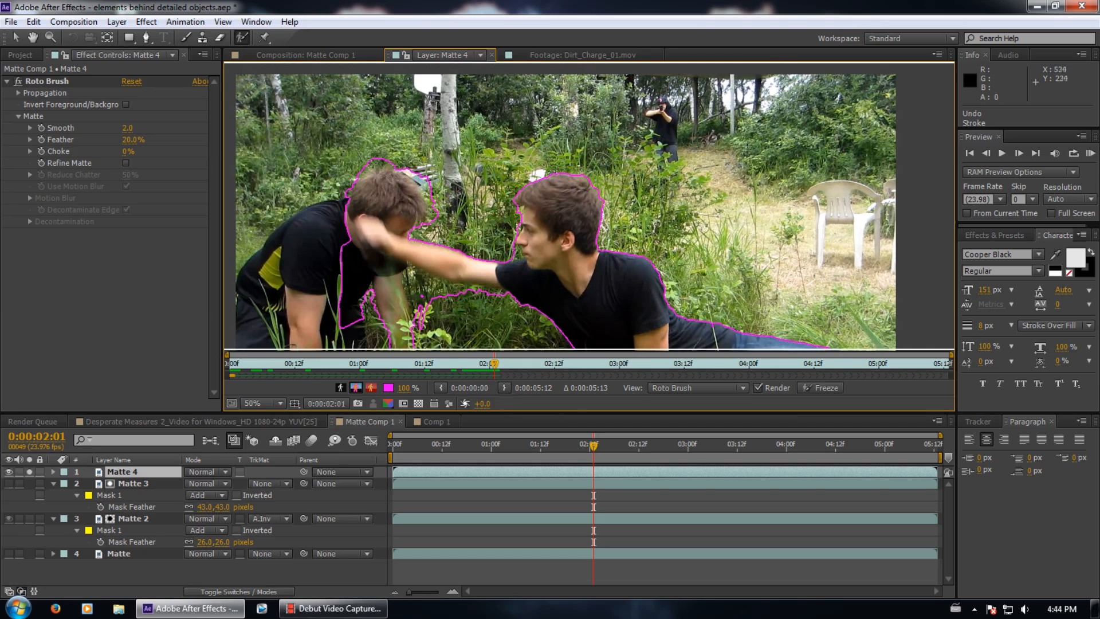
mouse_move(396, 164)
mouse_down()
mouse_move(420, 175)
mouse_move(435, 224)
mouse_move(375, 176)
mouse_move(389, 174)
mouse_move(425, 223)
mouse_up()
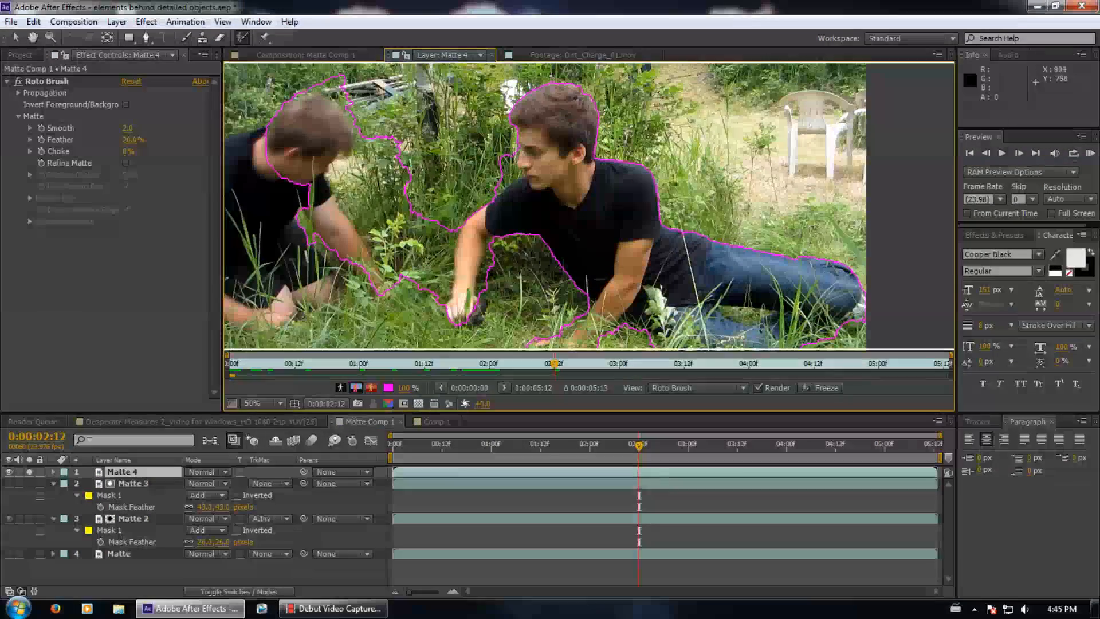
At 0:00:02:12, subtract the foliage in front of the lying actor's face and the grass between the two actors
drag(496, 150, 509, 174)
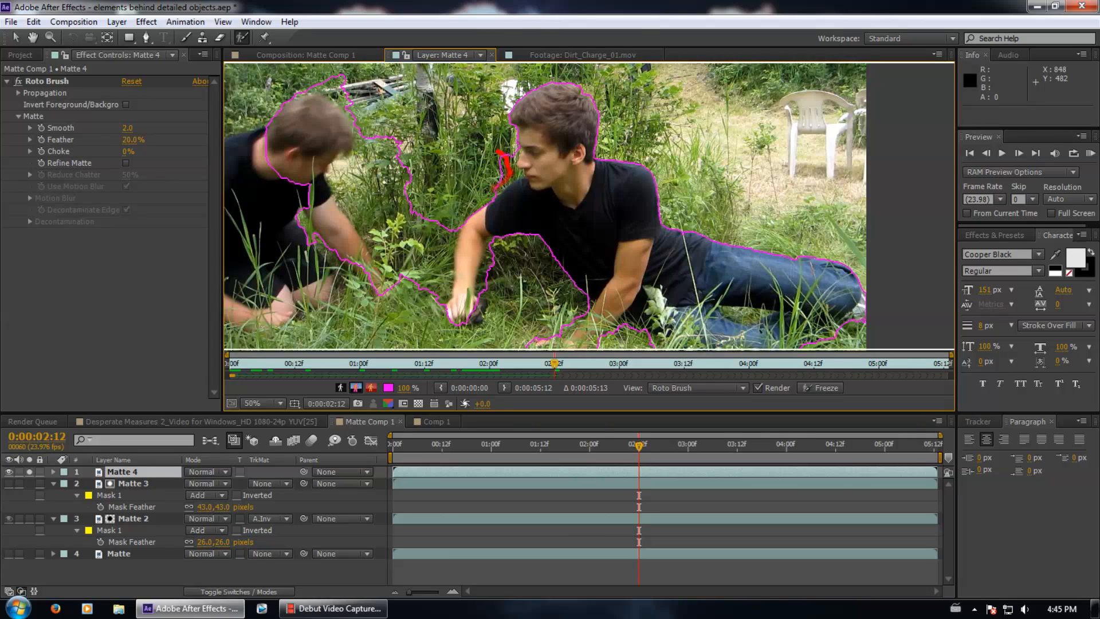
mouse_move(318, 86)
mouse_down()
mouse_move(369, 120)
mouse_move(369, 206)
mouse_move(436, 317)
mouse_up()
drag(431, 181, 422, 290)
drag(406, 138, 370, 189)
mouse_move(367, 133)
mouse_down()
mouse_move(346, 188)
mouse_move(373, 214)
mouse_up()
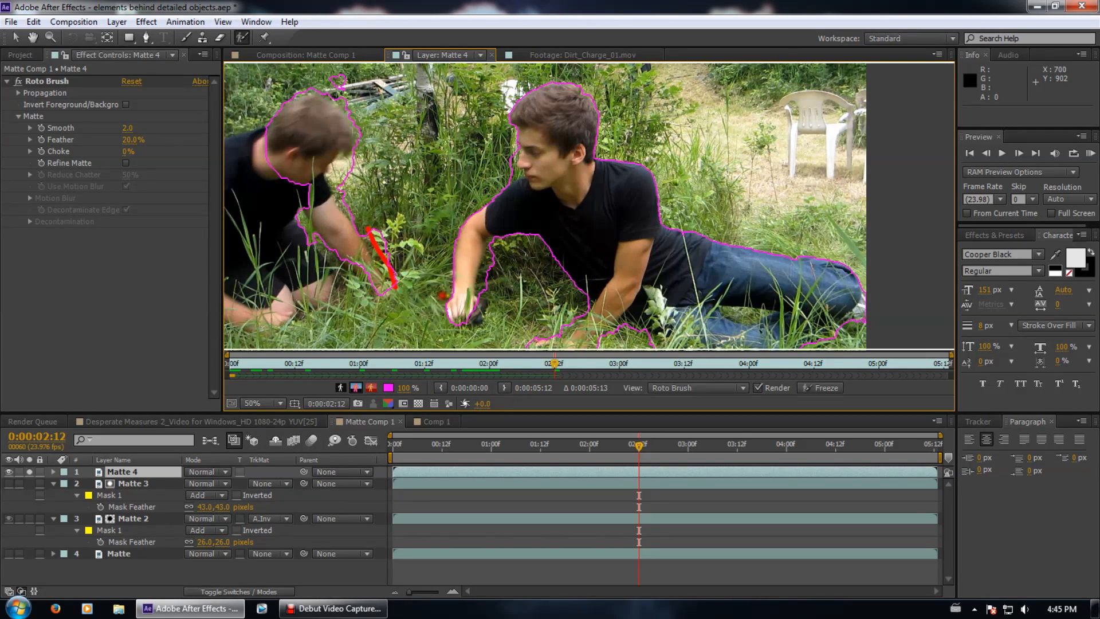
Add the kneeling actor's lower forearm to the 0:00:02:12 matte and trim the background around his head and arm
drag(354, 263, 384, 295)
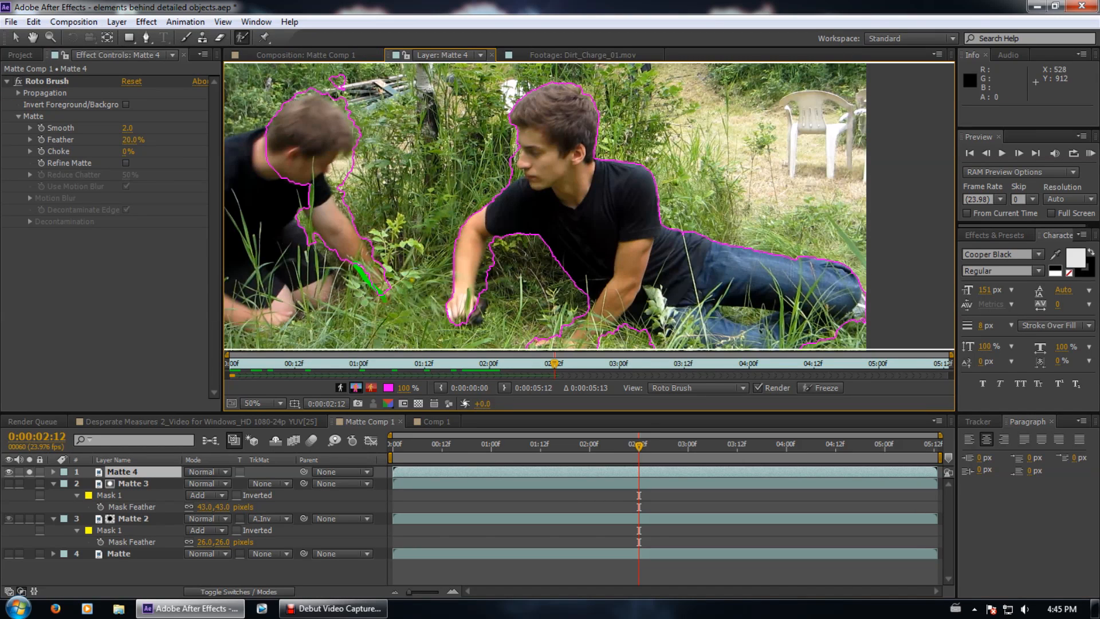
drag(337, 76, 355, 124)
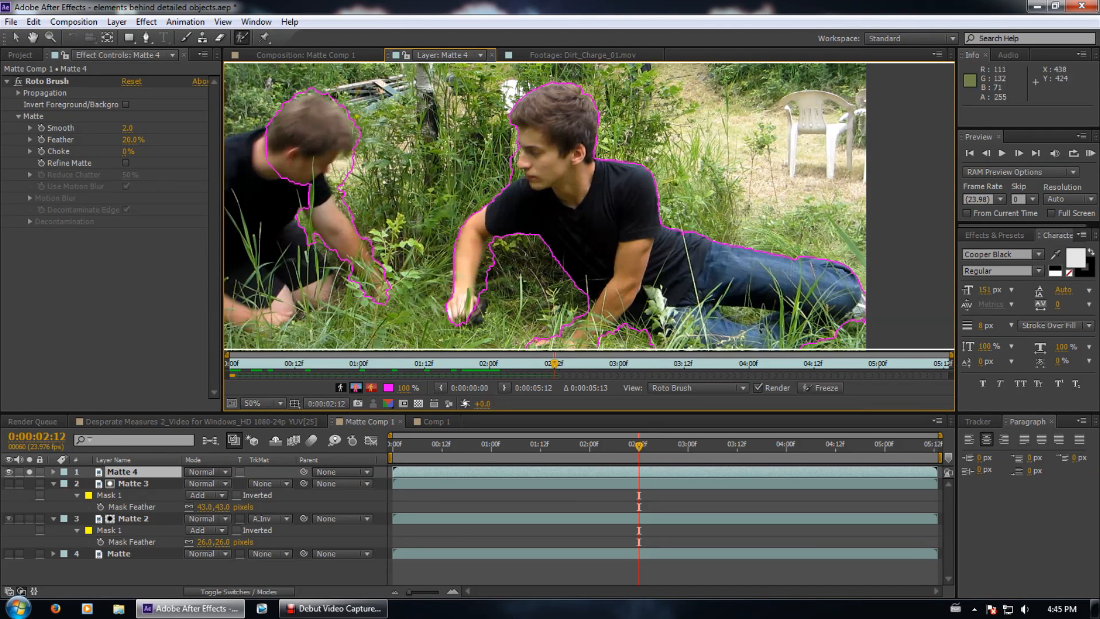
mouse_move(350, 162)
mouse_down()
mouse_move(339, 200)
mouse_move(363, 230)
mouse_up()
mouse_move(317, 189)
mouse_down()
mouse_move(314, 214)
mouse_move(369, 290)
mouse_up()
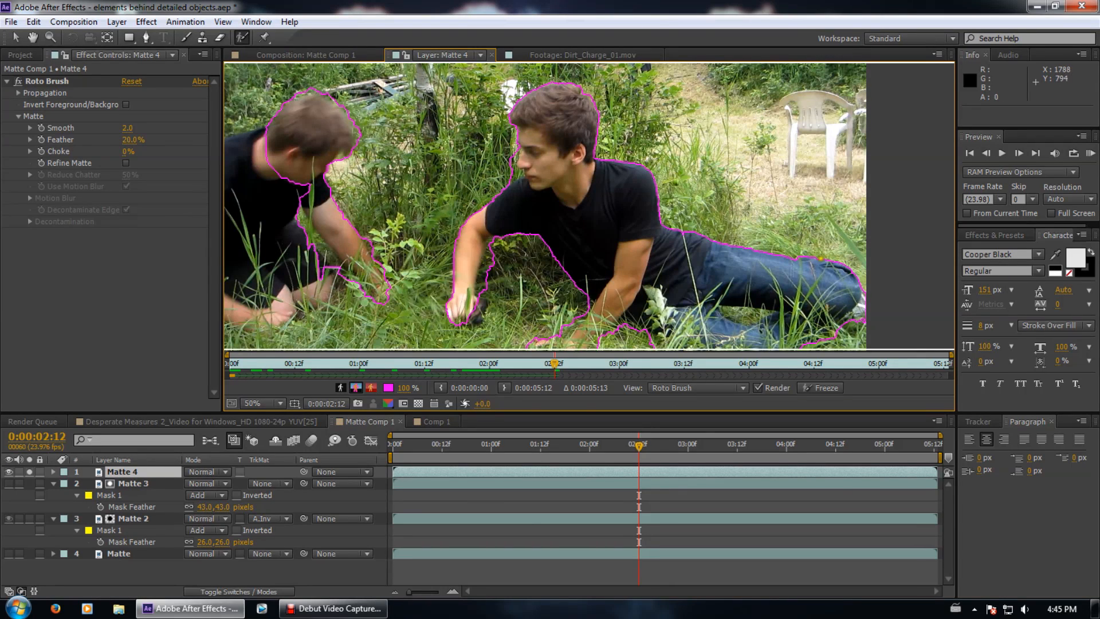
Subtract the background around the kneeling actor's head from the matte at 0:00:02:15 and 0:00:02:16
click(584, 364)
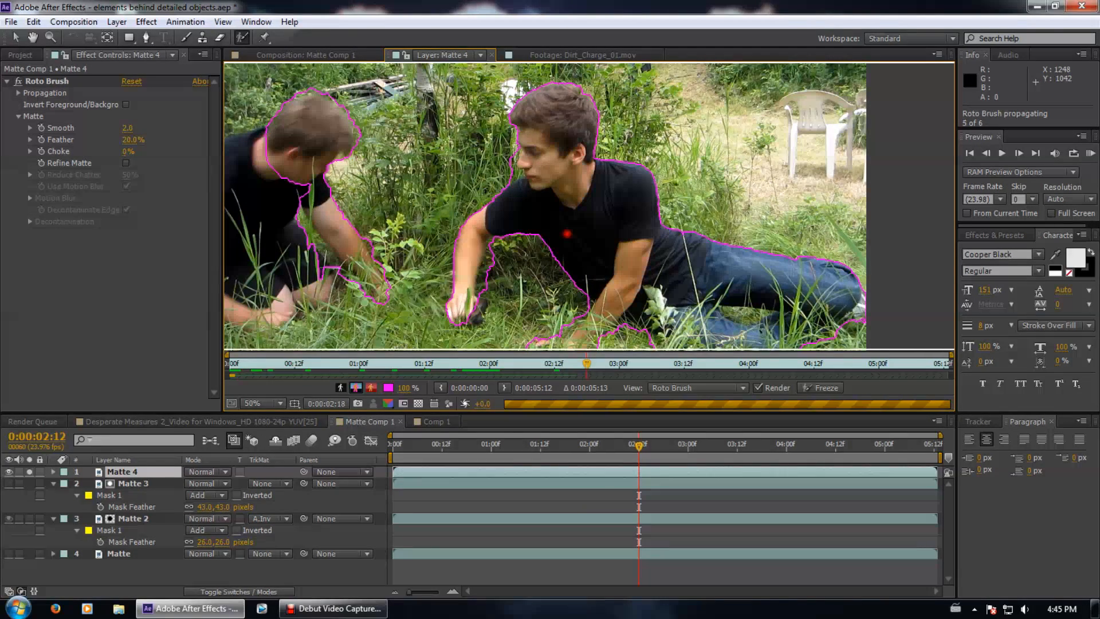
drag(551, 236, 484, 260)
key(Page_Down)
key(Page_Down)
key(Page_Down)
scroll(484, 261, down, 2)
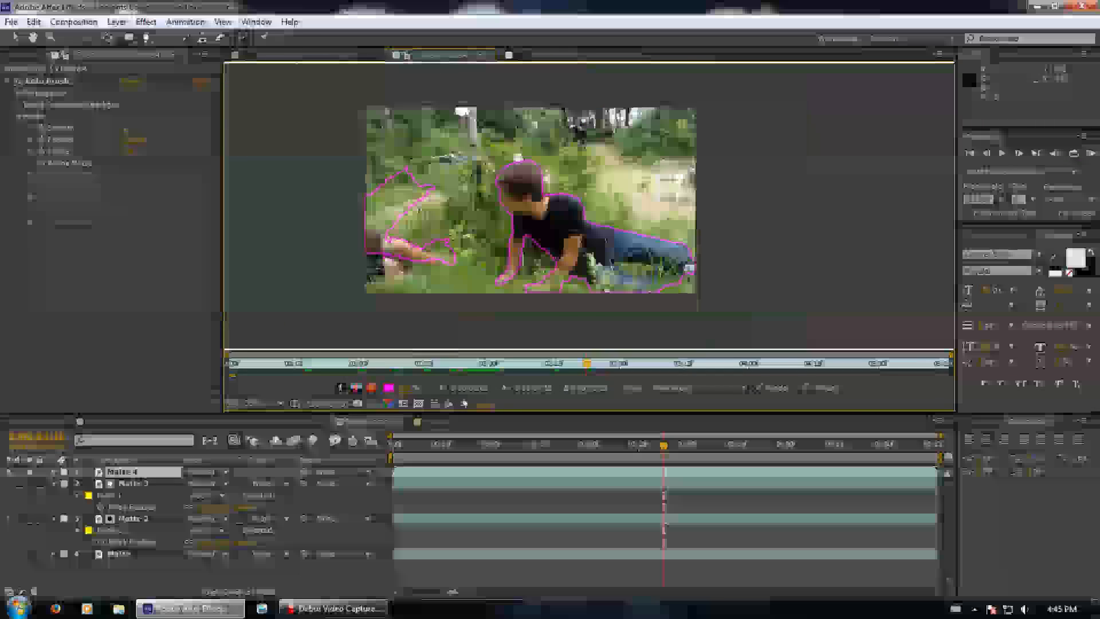
scroll(484, 261, up, 2)
drag(588, 367, 571, 369)
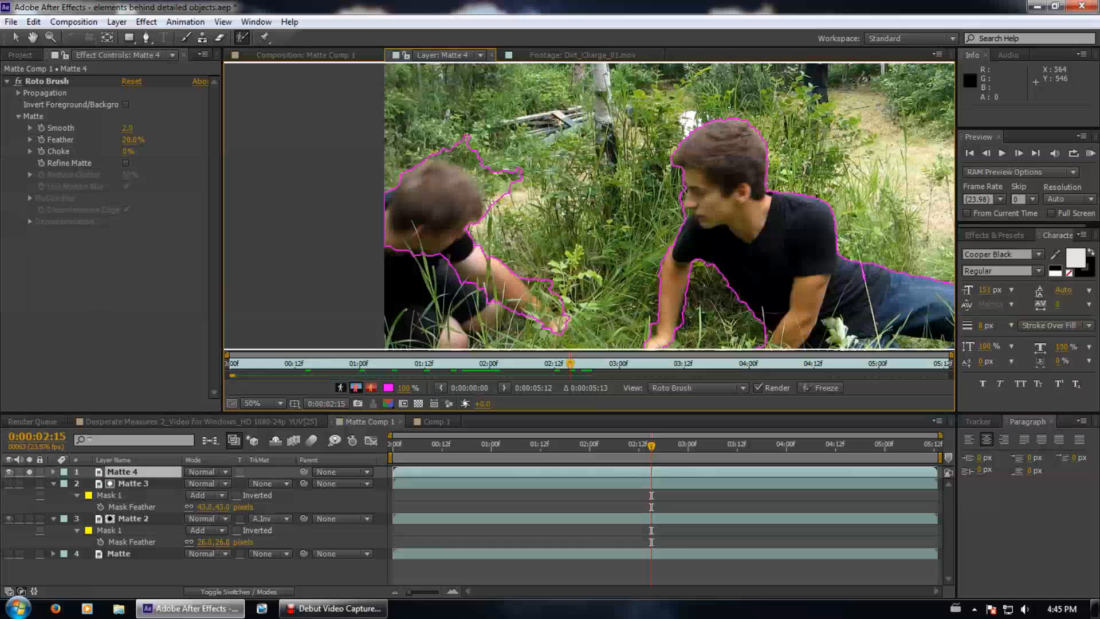
drag(509, 201, 440, 129)
drag(484, 167, 418, 148)
click(575, 361)
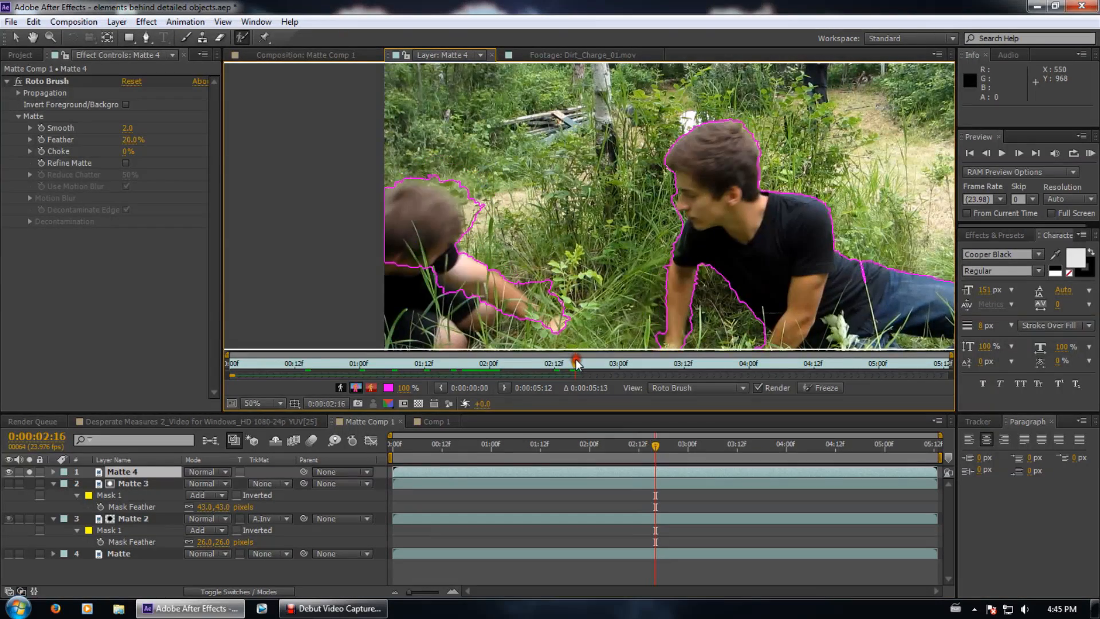
drag(435, 182, 484, 229)
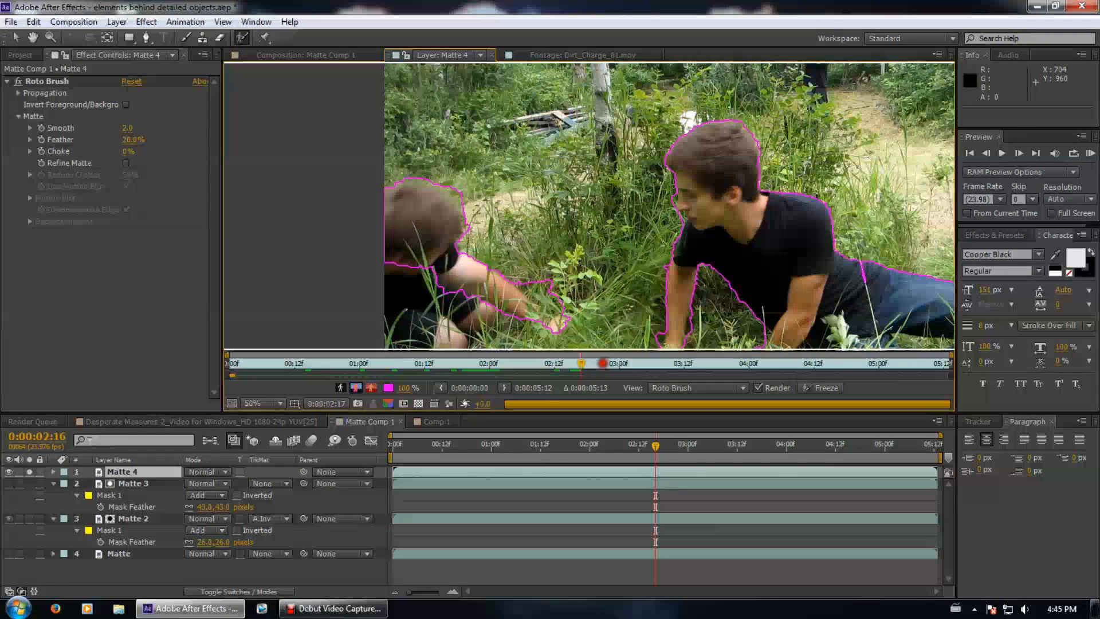
At 0:00:02:17, trim the background above the kneeling actor's head and add his torso and legs to the matte
key(Page_Down)
drag(382, 190, 446, 227)
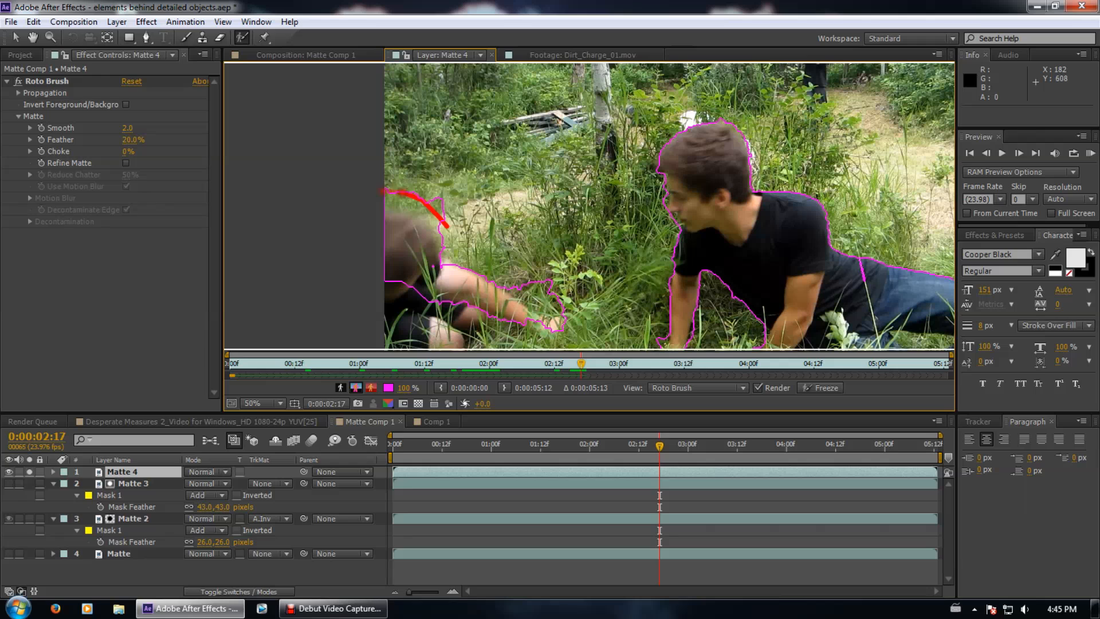
mouse_move(417, 237)
mouse_down()
mouse_move(399, 219)
mouse_move(340, 239)
mouse_up()
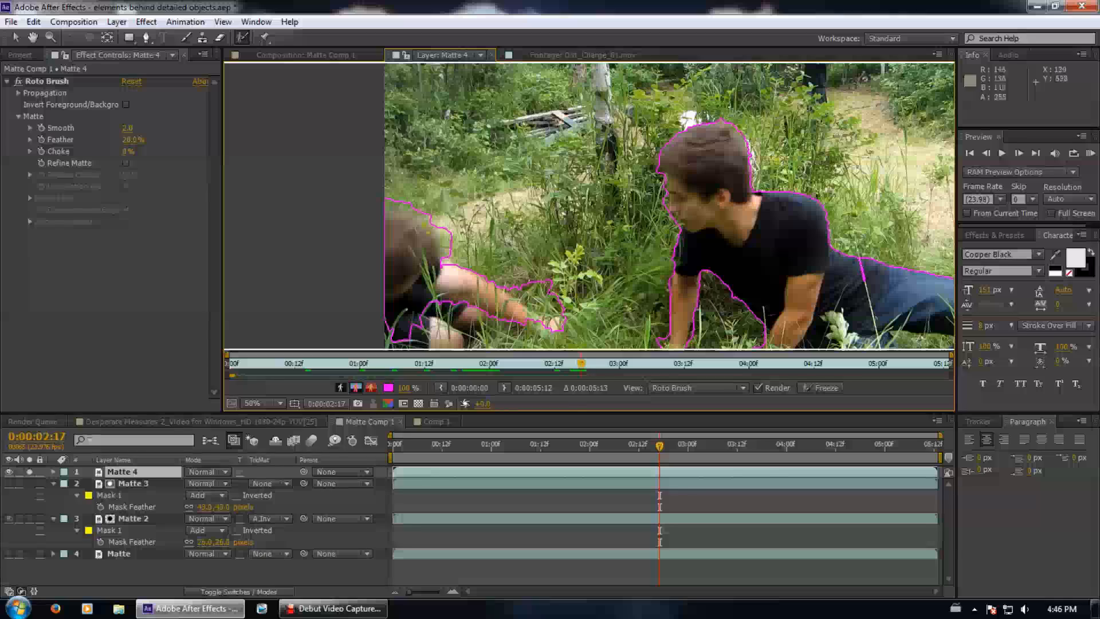
mouse_move(492, 310)
mouse_down()
mouse_move(500, 274)
mouse_move(429, 321)
mouse_move(367, 339)
mouse_up()
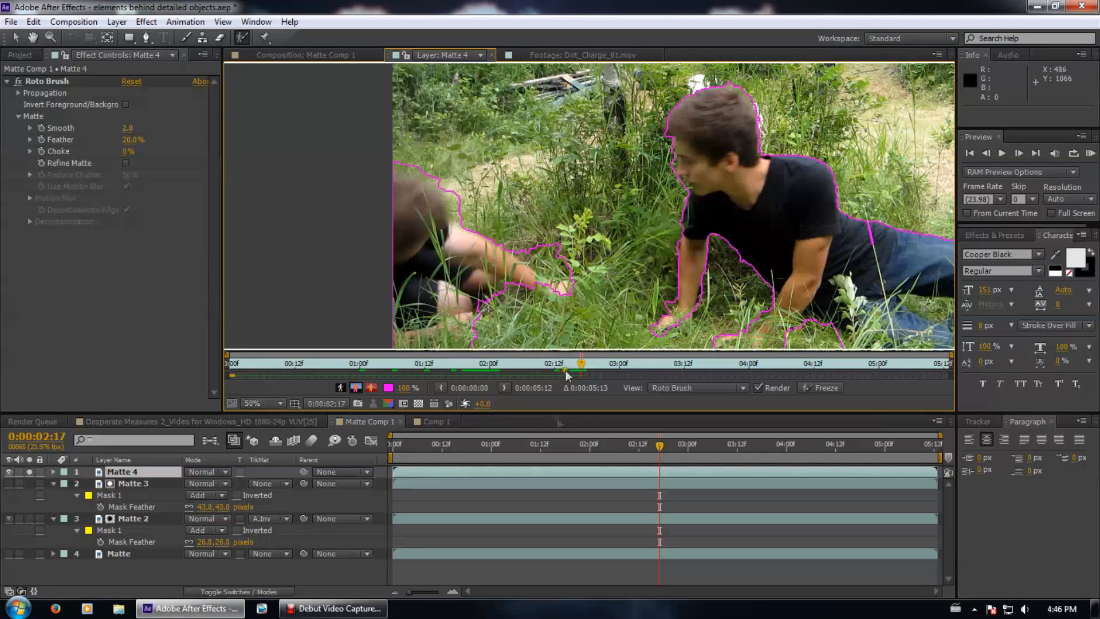
At 0:00:02:18, subtract the background above the kneeling actor's head and arm, and add the underside of his forearm
click(588, 363)
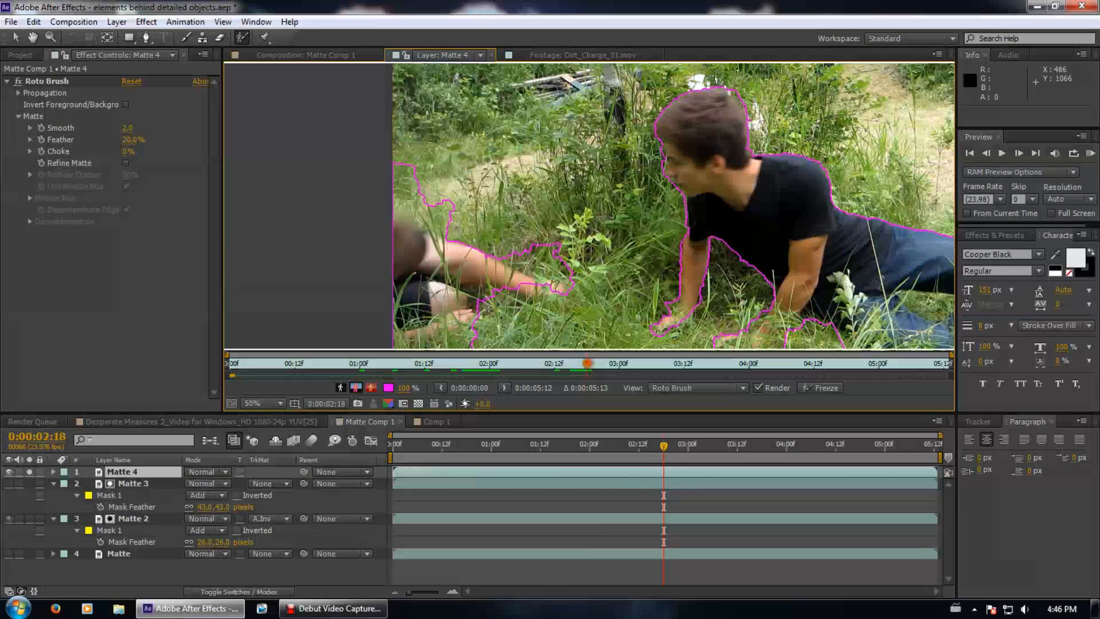
drag(453, 218, 368, 172)
drag(427, 236, 462, 253)
drag(485, 283, 547, 299)
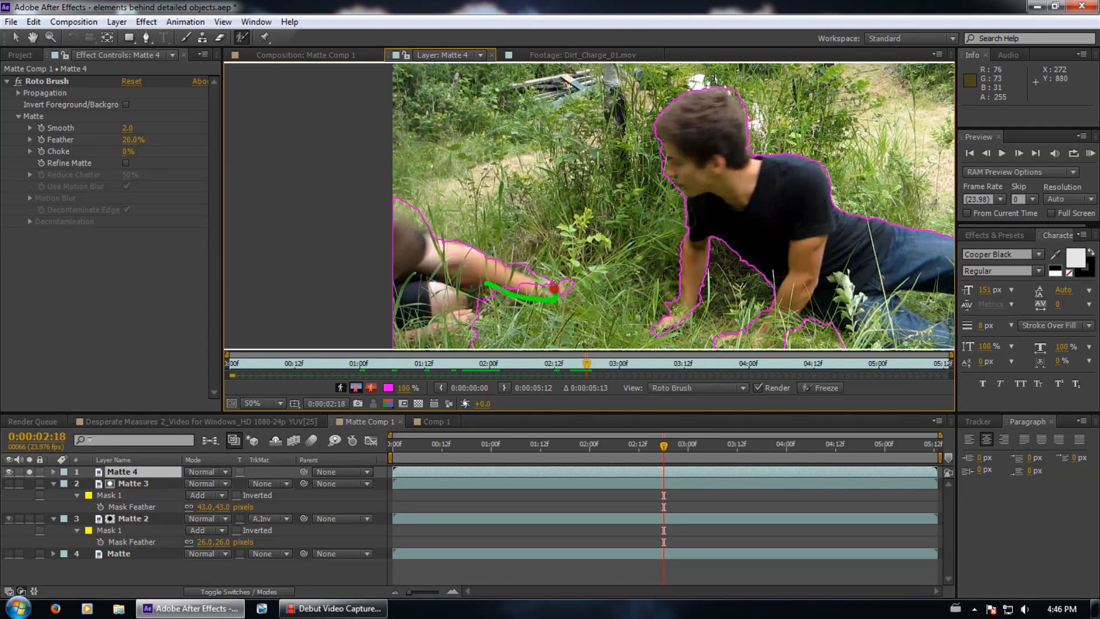
Subtract the grass around the lying actor's hand at 0:00:03:00 and the background behind the kneeling actor's hips and foot at 0:00:03:07
click(602, 364)
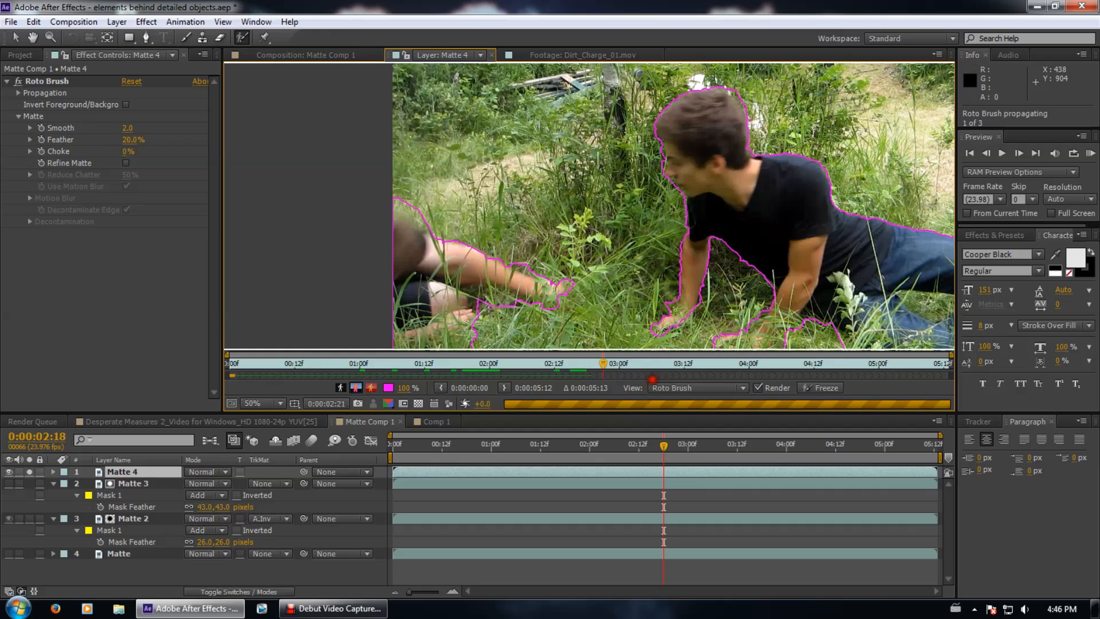
drag(612, 364, 620, 364)
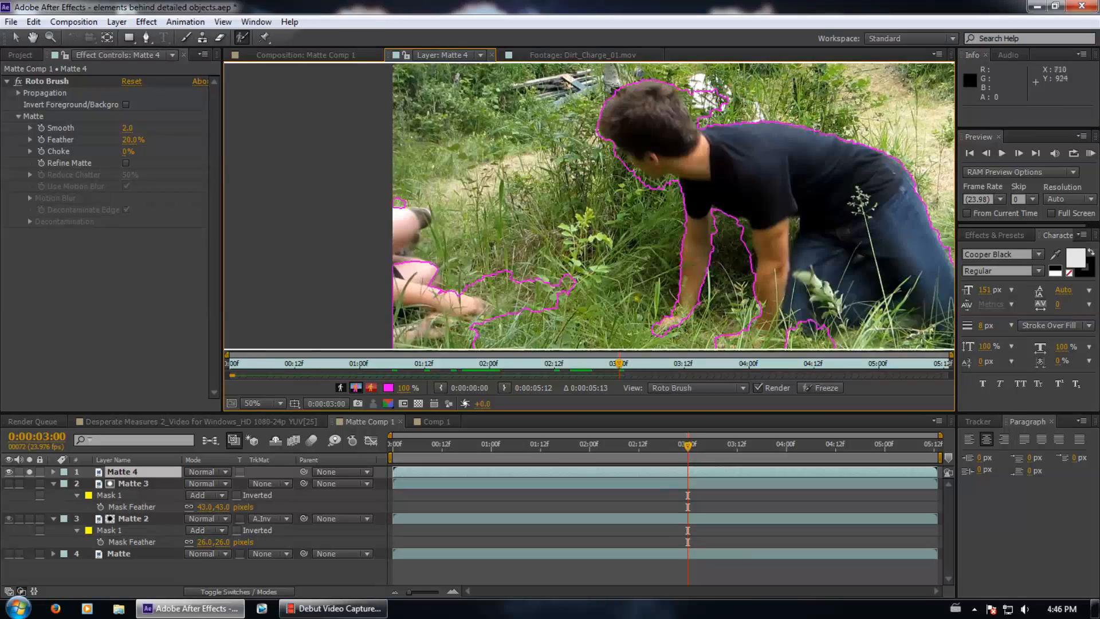
drag(476, 283, 549, 317)
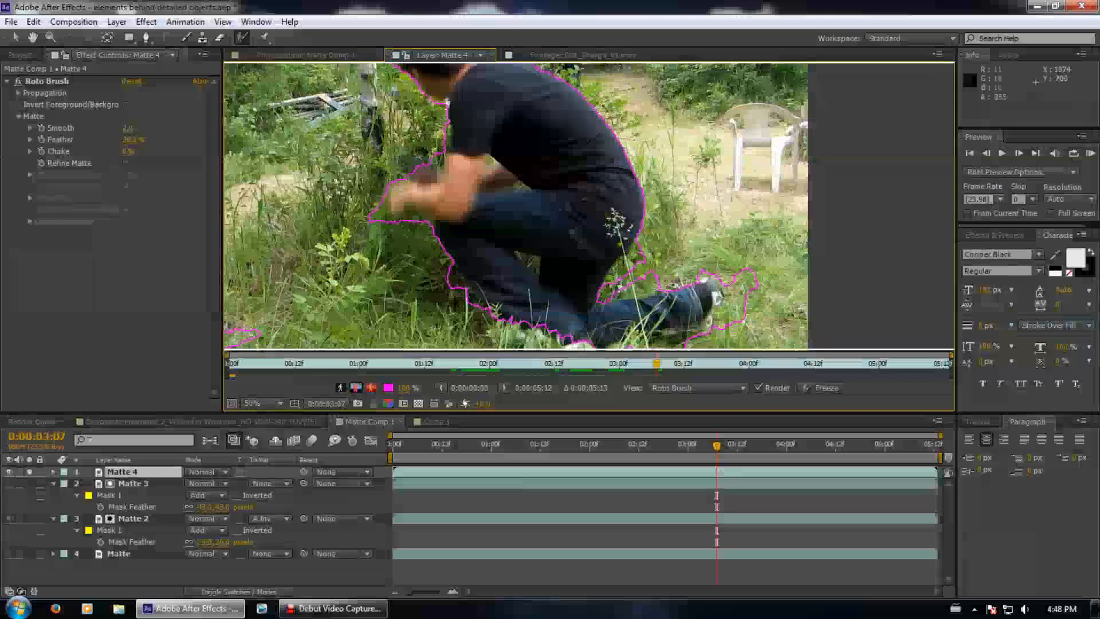
drag(646, 243, 613, 287)
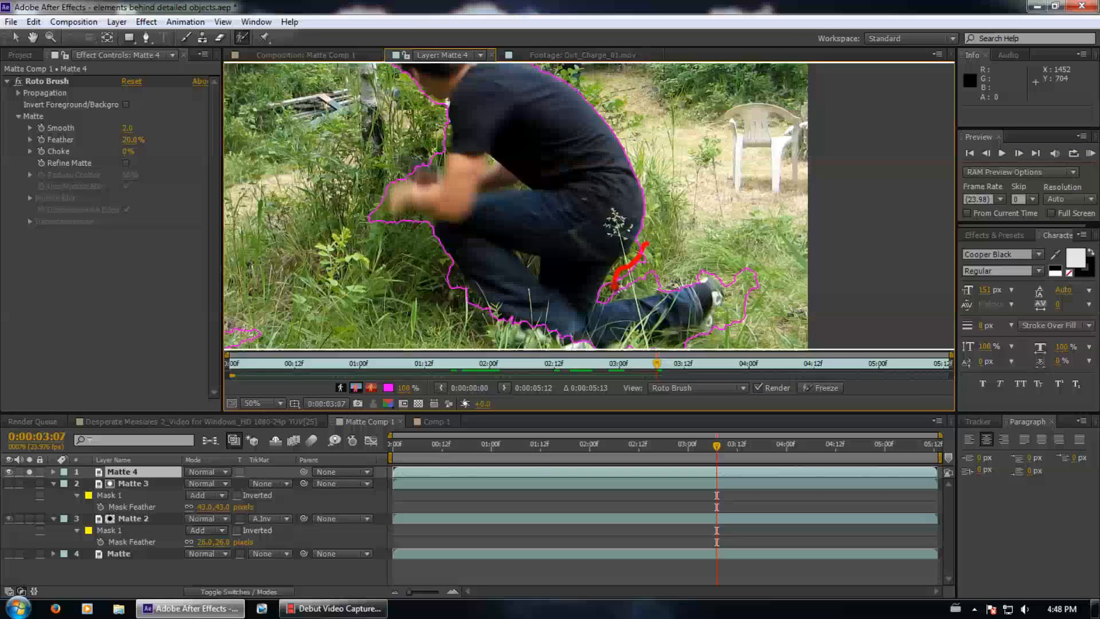
drag(740, 262, 730, 306)
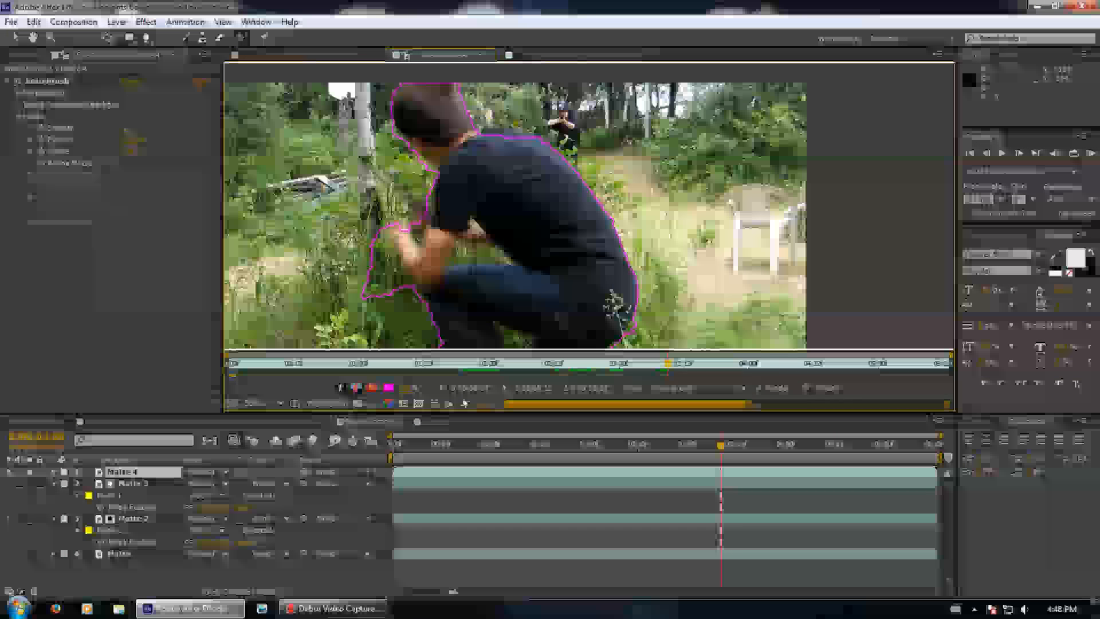
At 0:00:03:08, add the top of the kneeling actor's shoulder and upper back to the matte
key(Page_Down)
key(Page_Up)
scroll(547, 135, up, 1)
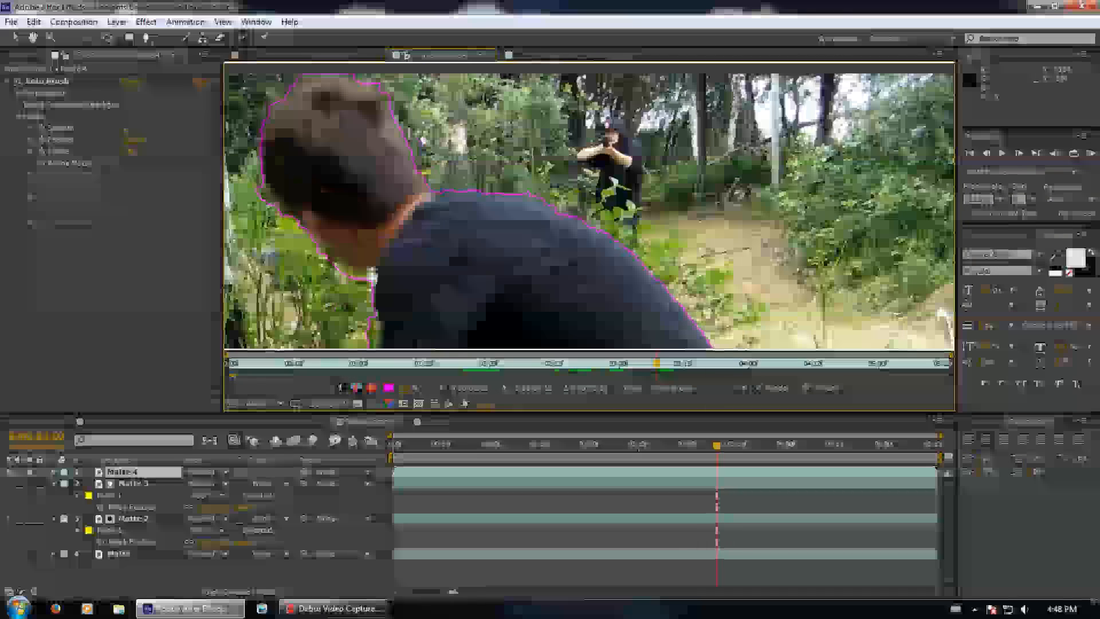
key(Page_Down)
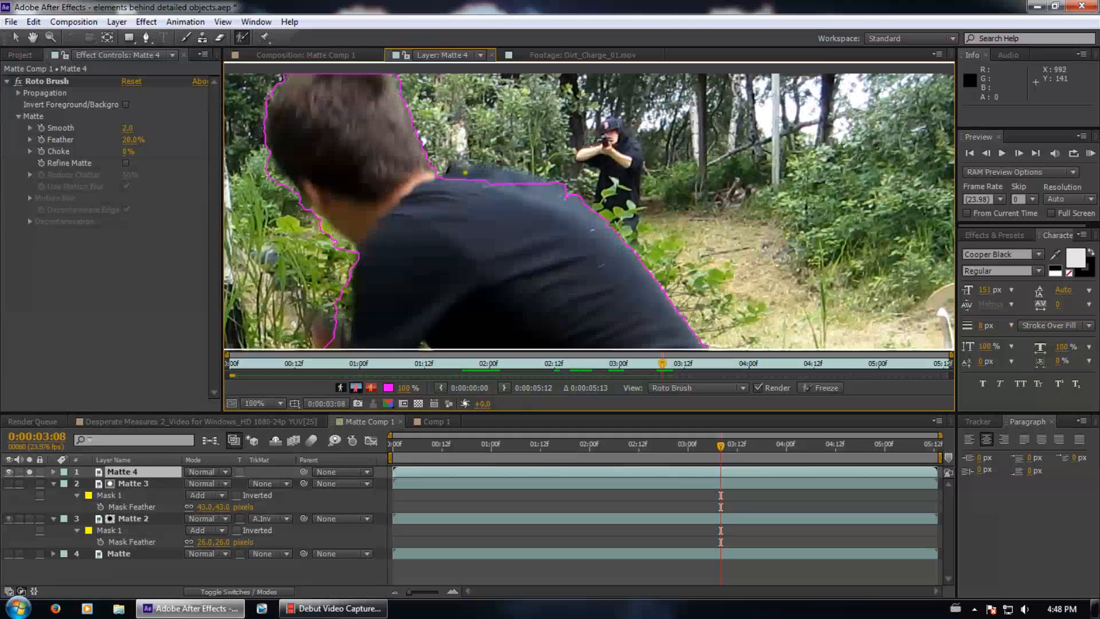
drag(486, 173, 549, 186)
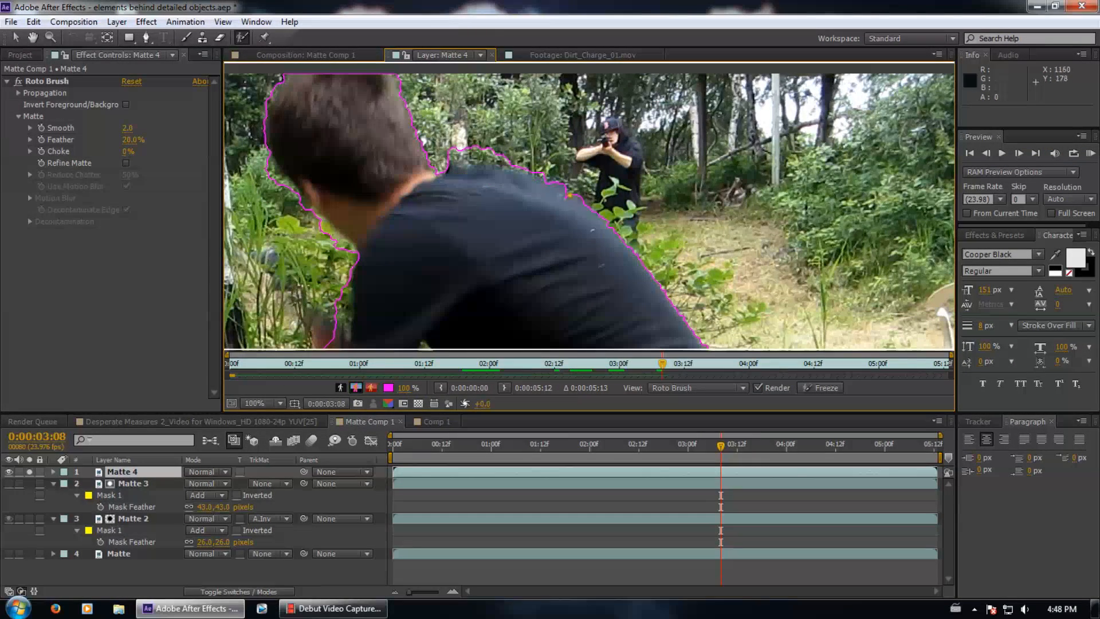
At 0:00:03:09, add the kneeling actor's upper back to the matte and subtract the excess background above it
key(Page_Down)
drag(489, 159, 606, 201)
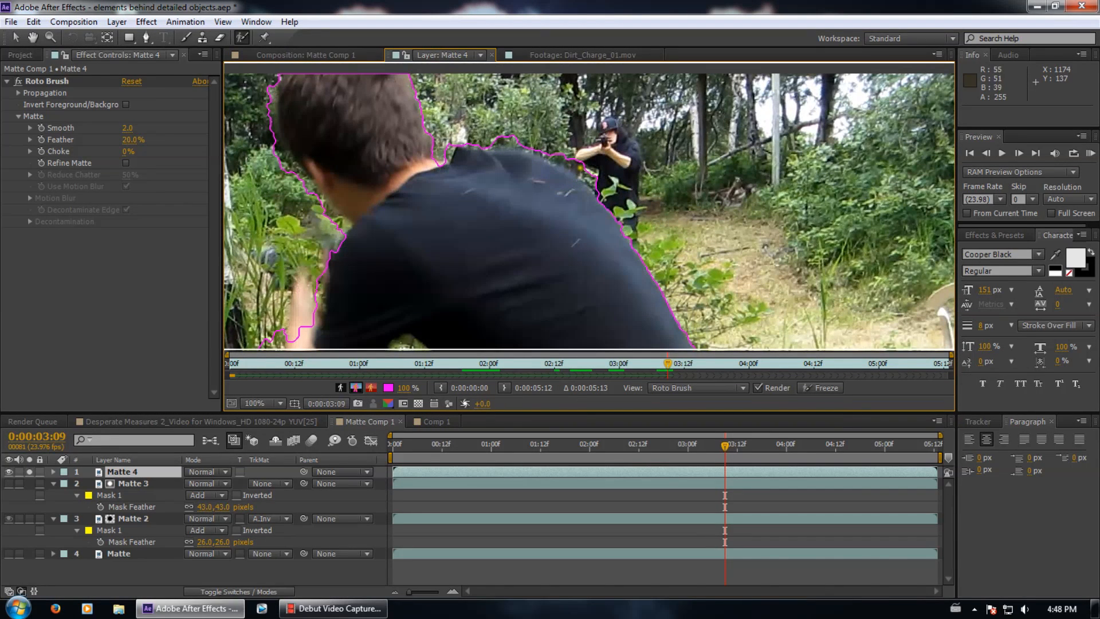
mouse_move(601, 196)
mouse_down()
mouse_move(564, 155)
mouse_move(492, 138)
mouse_up()
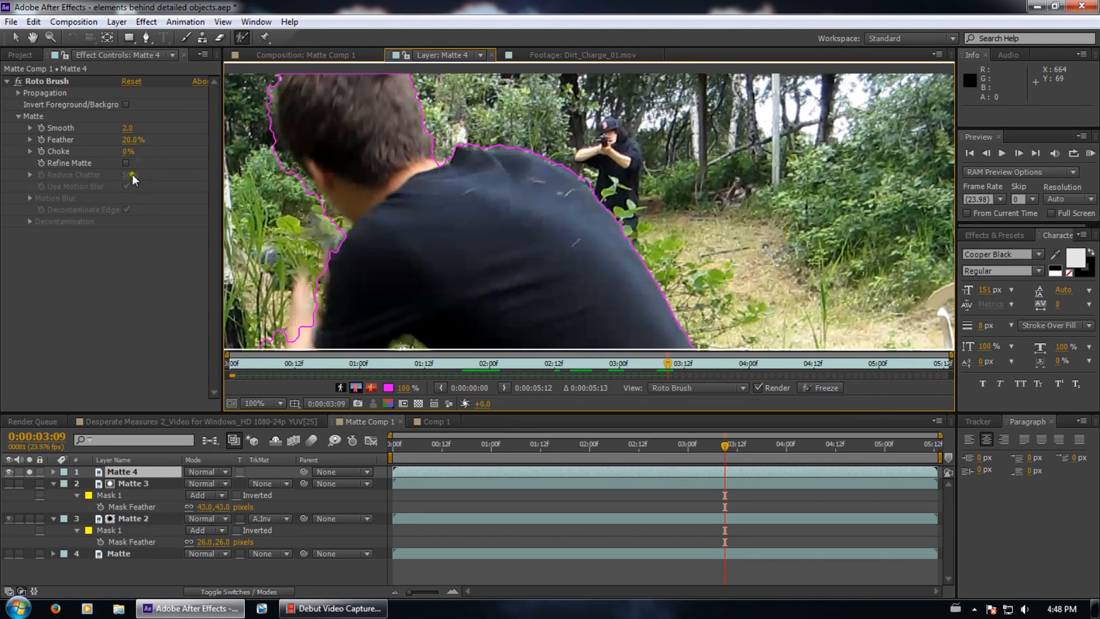
Set the Roto Brush matte's Smooth to 5 and subtract the background around the actor's head at 0:00:03:10
click(126, 128)
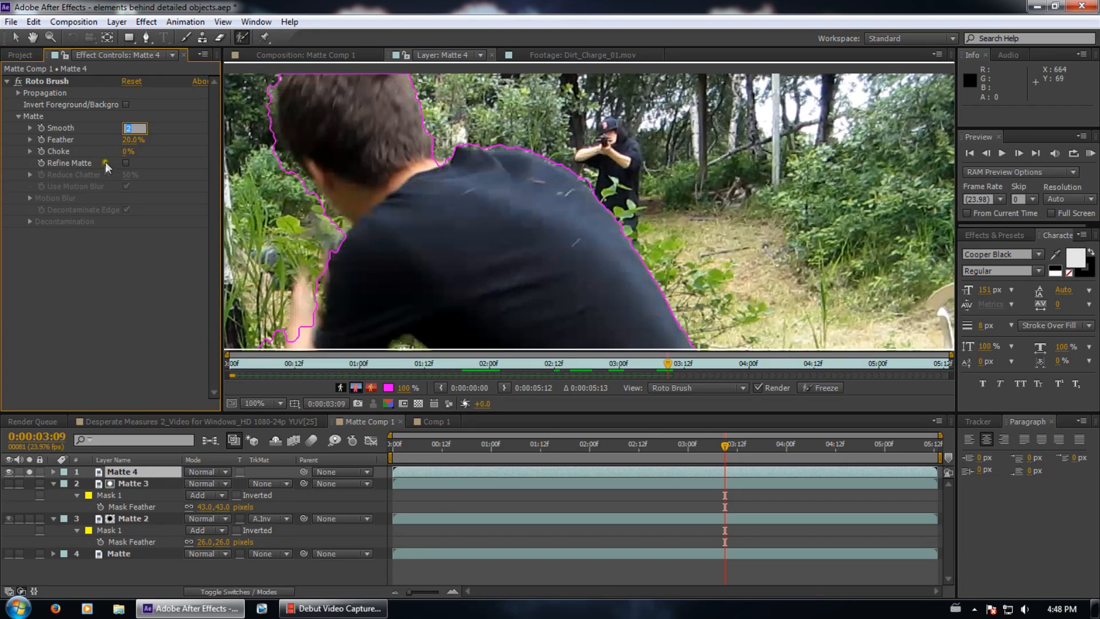
key(Return)
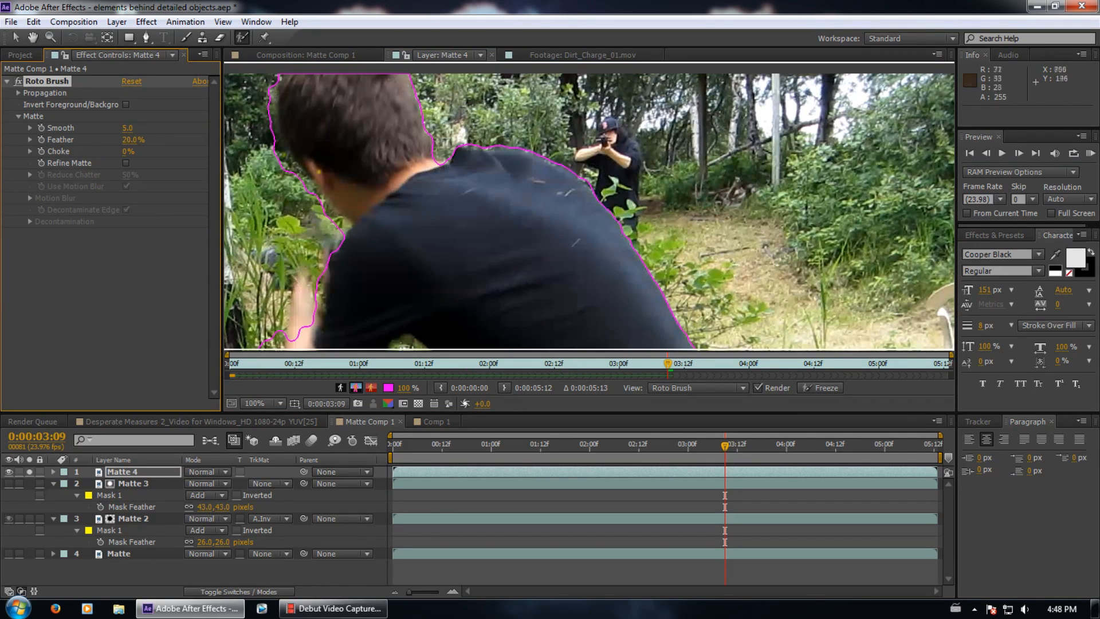
key(Page_Down)
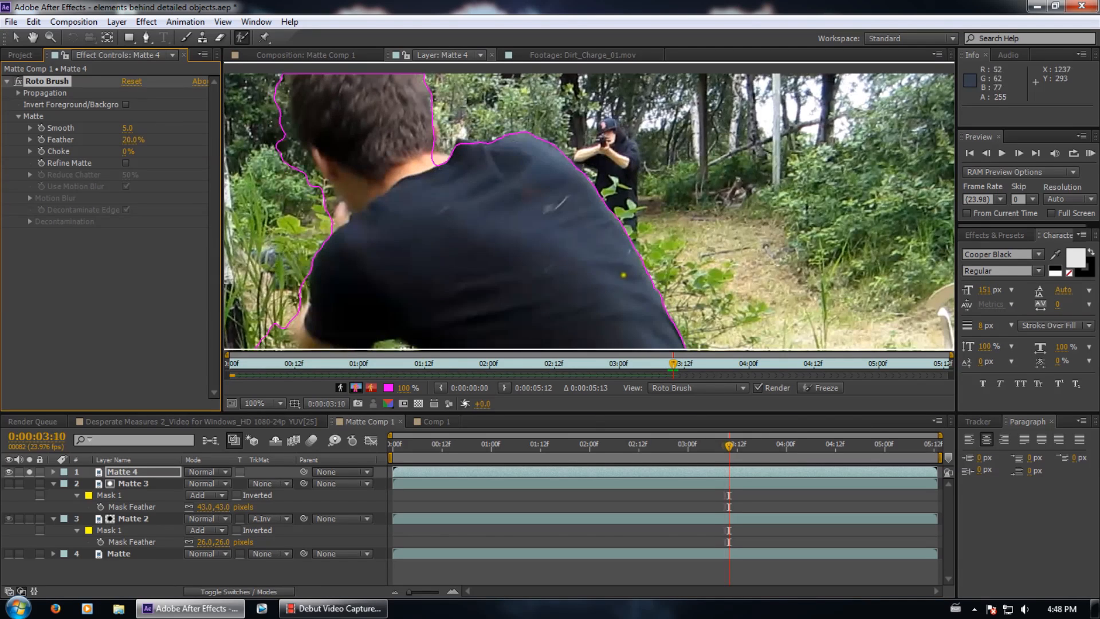
drag(428, 148, 437, 153)
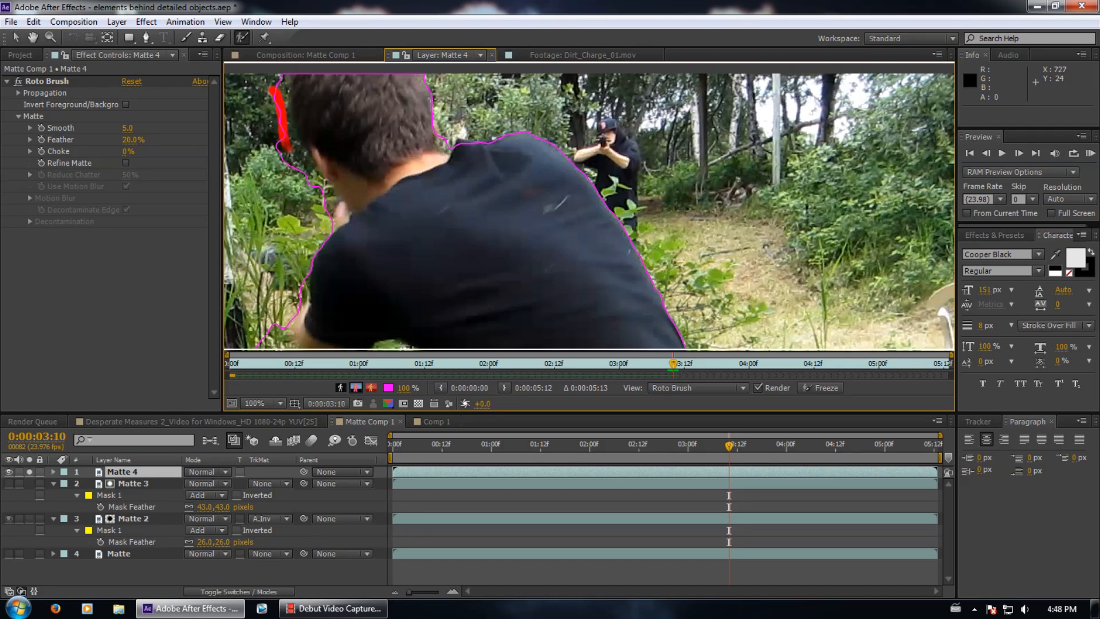
drag(326, 198, 325, 207)
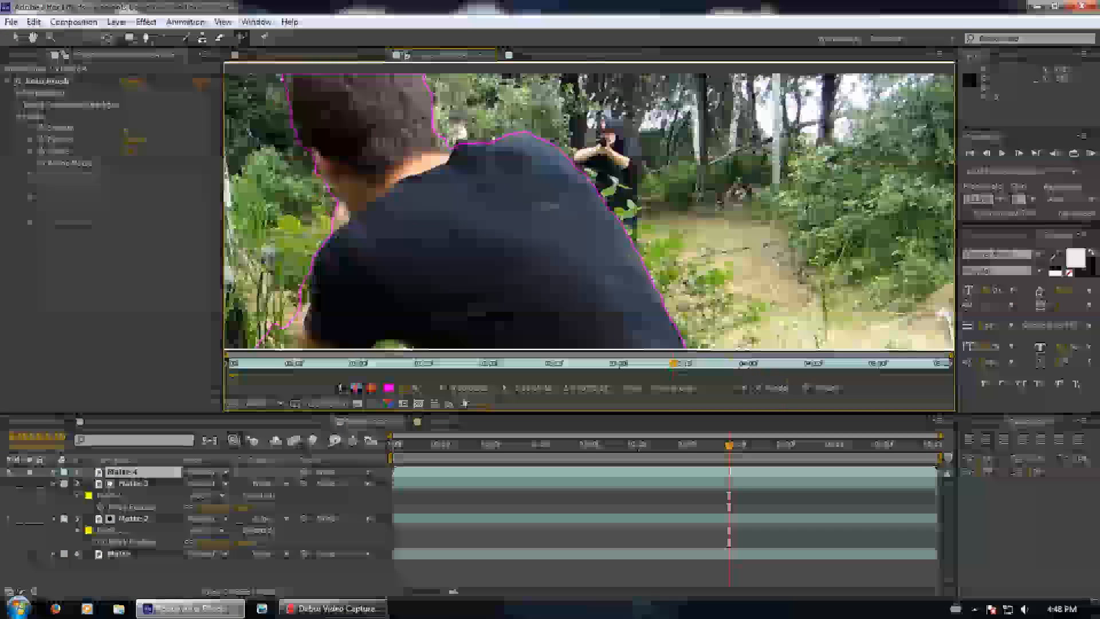
At 0:00:03:10, subtract the grass below the kneeling actor's arm and in front of his knee from the matte
mouse_move(471, 275)
mouse_down()
mouse_move(533, 212)
mouse_move(613, 280)
mouse_up()
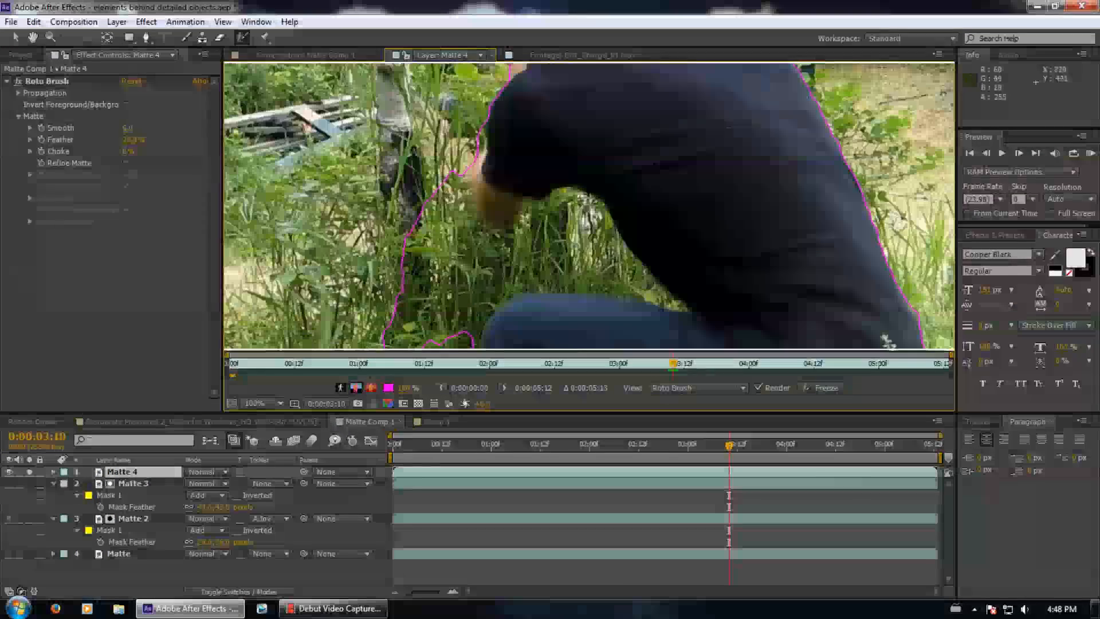
mouse_move(387, 238)
mouse_down()
mouse_move(610, 266)
mouse_move(539, 282)
mouse_move(449, 331)
mouse_up()
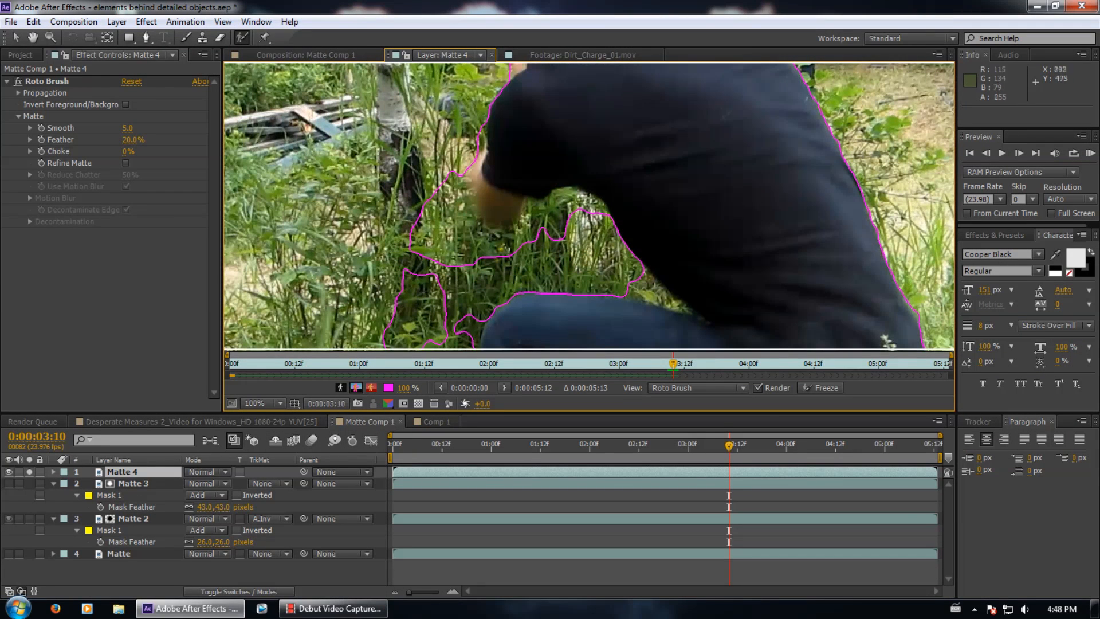
mouse_move(438, 188)
mouse_down()
mouse_move(453, 242)
mouse_move(414, 349)
mouse_move(418, 269)
mouse_up()
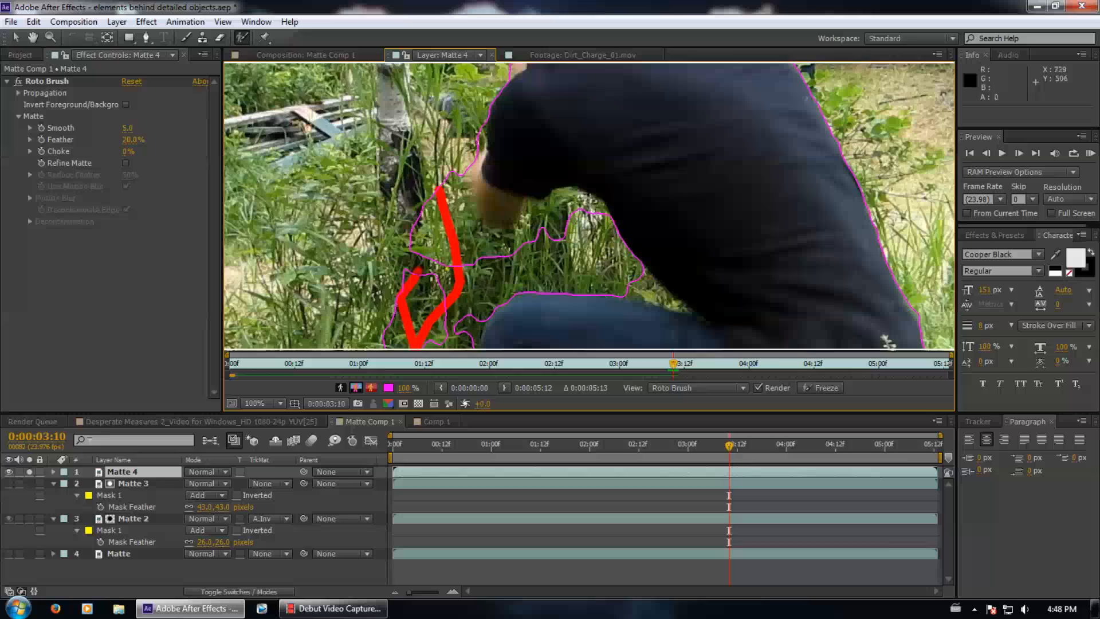
drag(478, 326, 483, 270)
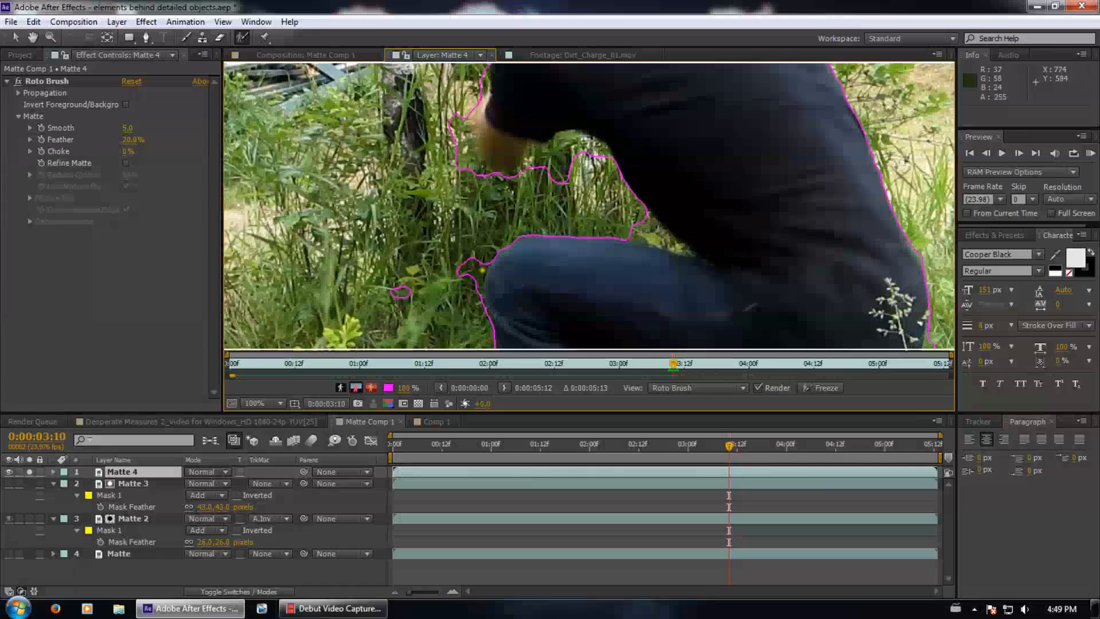
drag(401, 293, 400, 293)
mouse_move(682, 248)
mouse_down()
mouse_move(588, 222)
mouse_move(631, 233)
mouse_move(614, 218)
mouse_up()
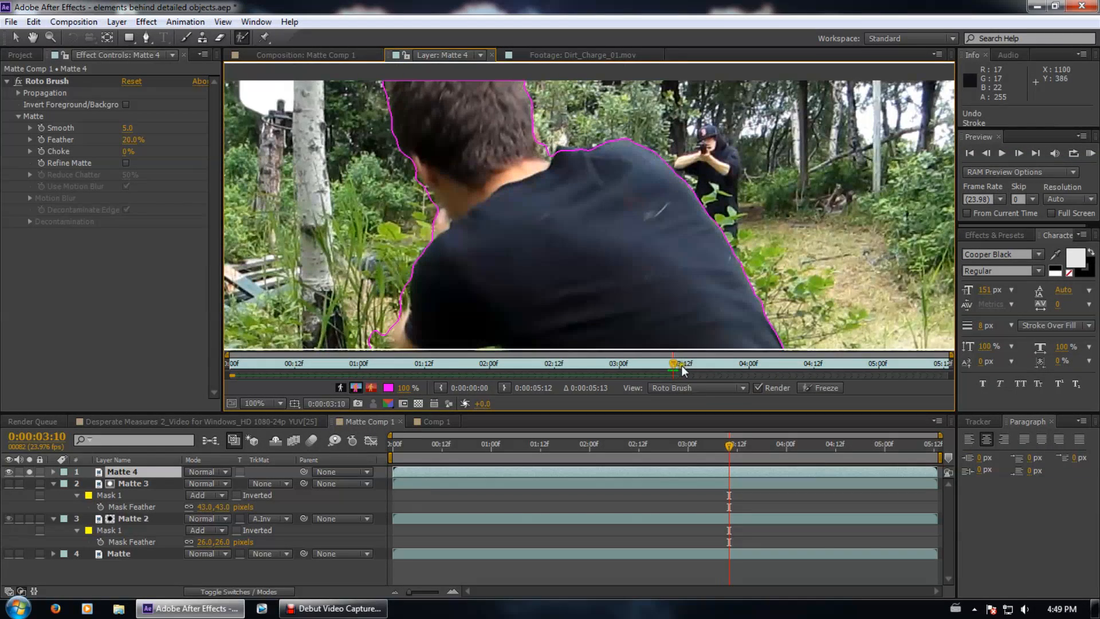
Add the kneeling actor's far shoulder to the matte at 0:00:03:12 and 0:00:03:11, trimming the excess background above it
click(684, 365)
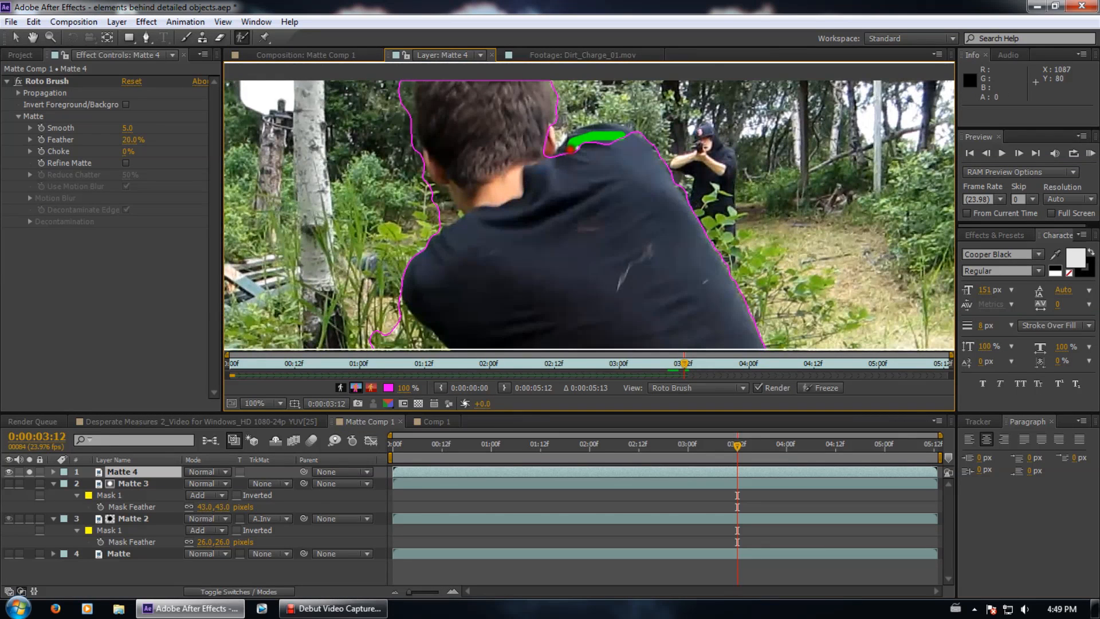
drag(545, 137, 546, 137)
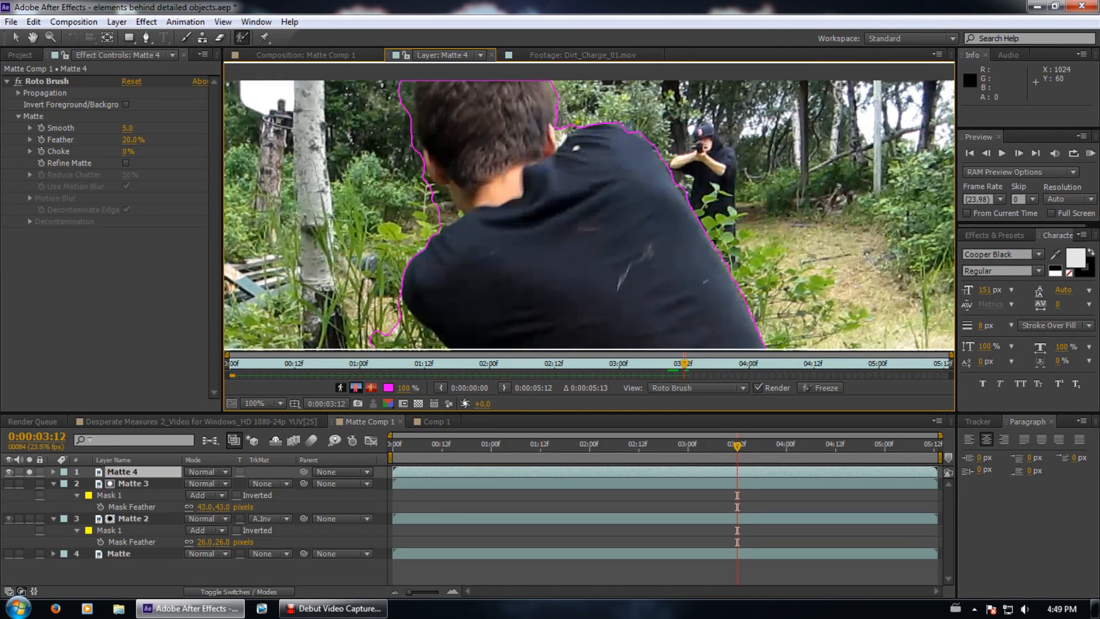
key(Page_Up)
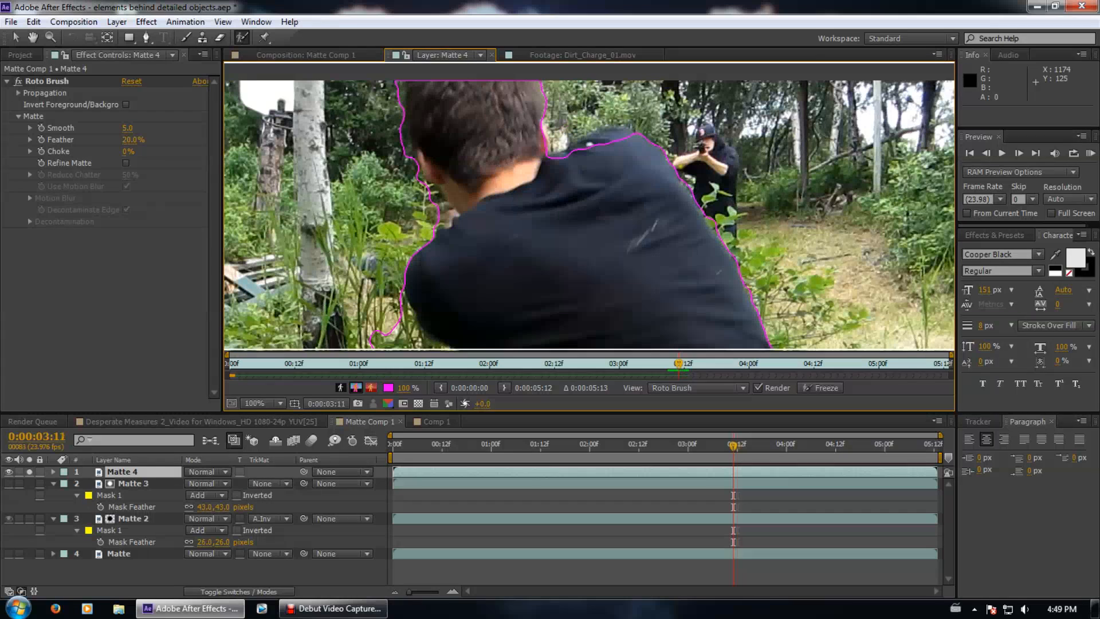
drag(579, 148, 563, 160)
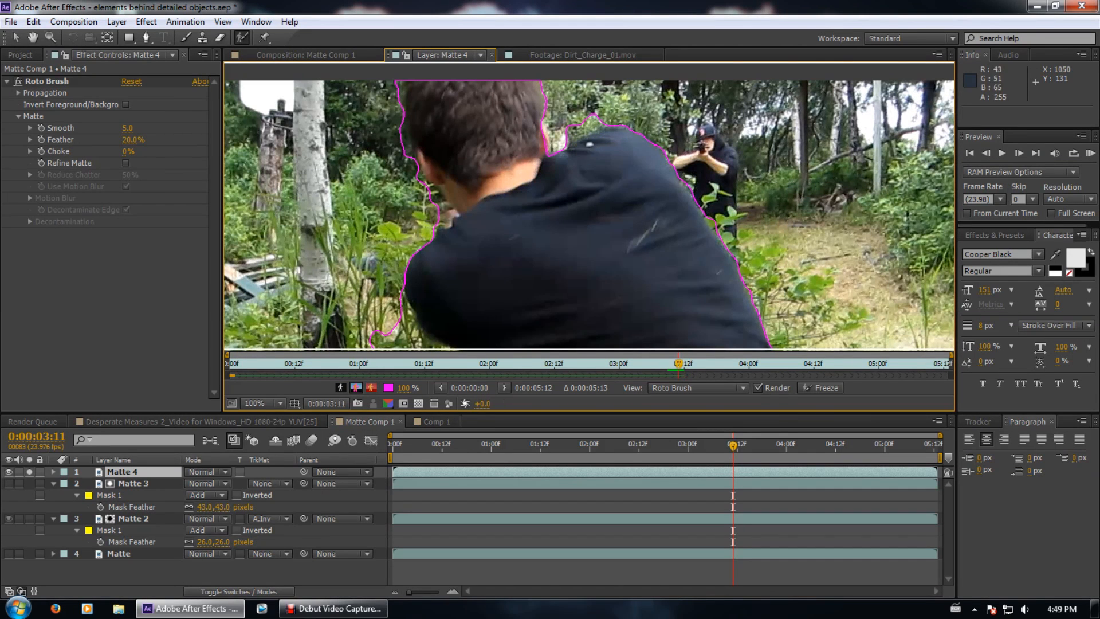
mouse_move(601, 118)
mouse_down()
mouse_move(567, 134)
mouse_move(576, 110)
mouse_up()
Propagate the matte forward, subtracting the background beside the actor's head at 0:00:03:16 and above his shoulder at 0:00:03:17
key(Page_Down)
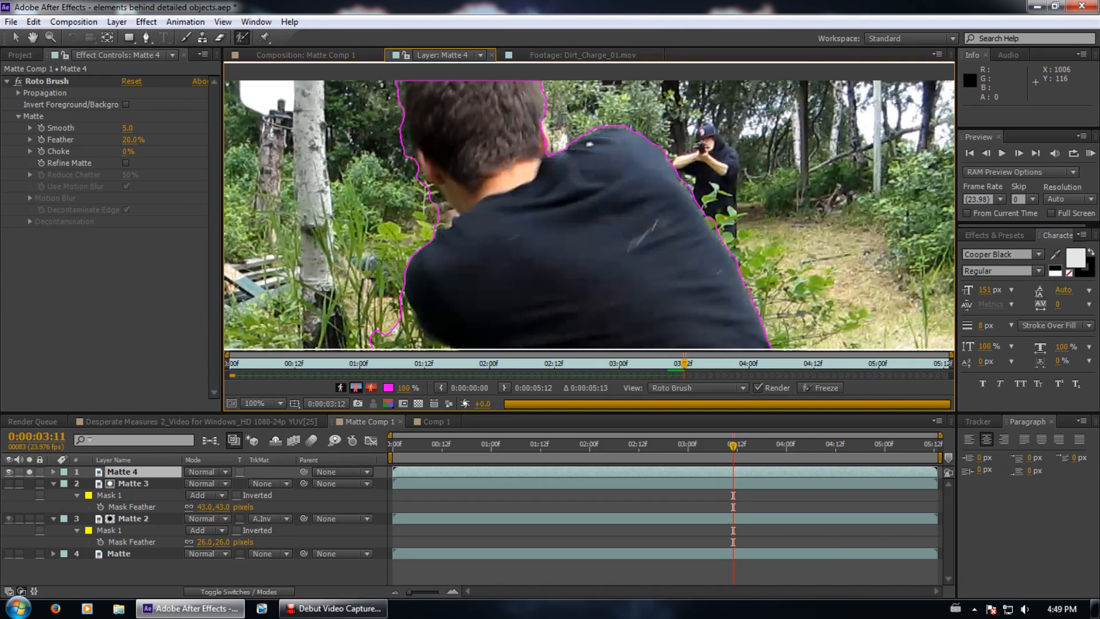
key(Page_Down)
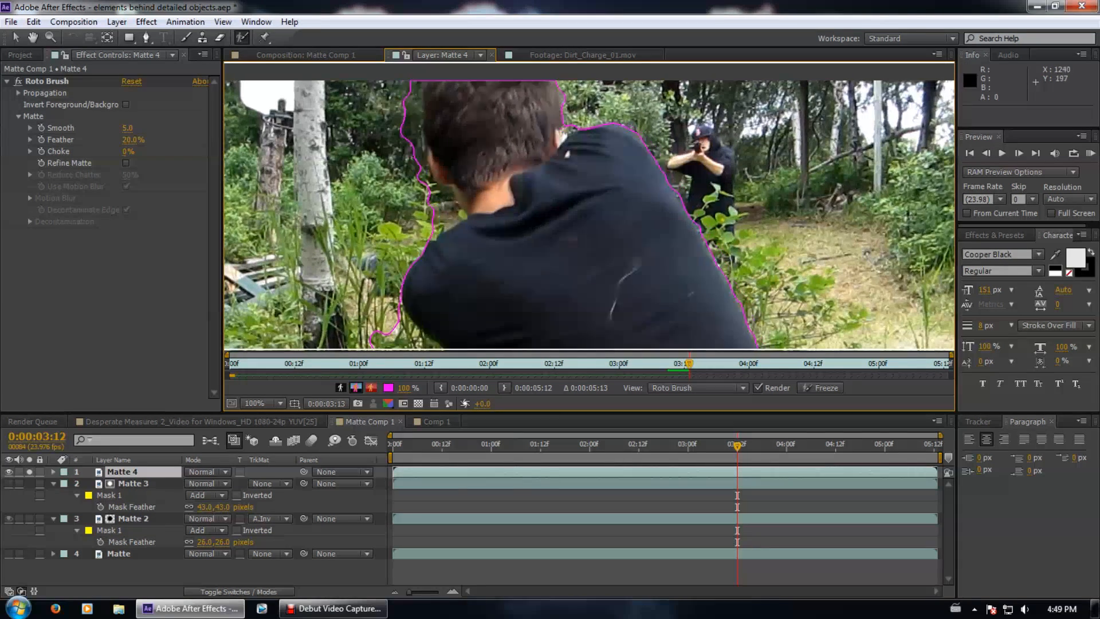
key(Page_Down)
key(Page_Down)
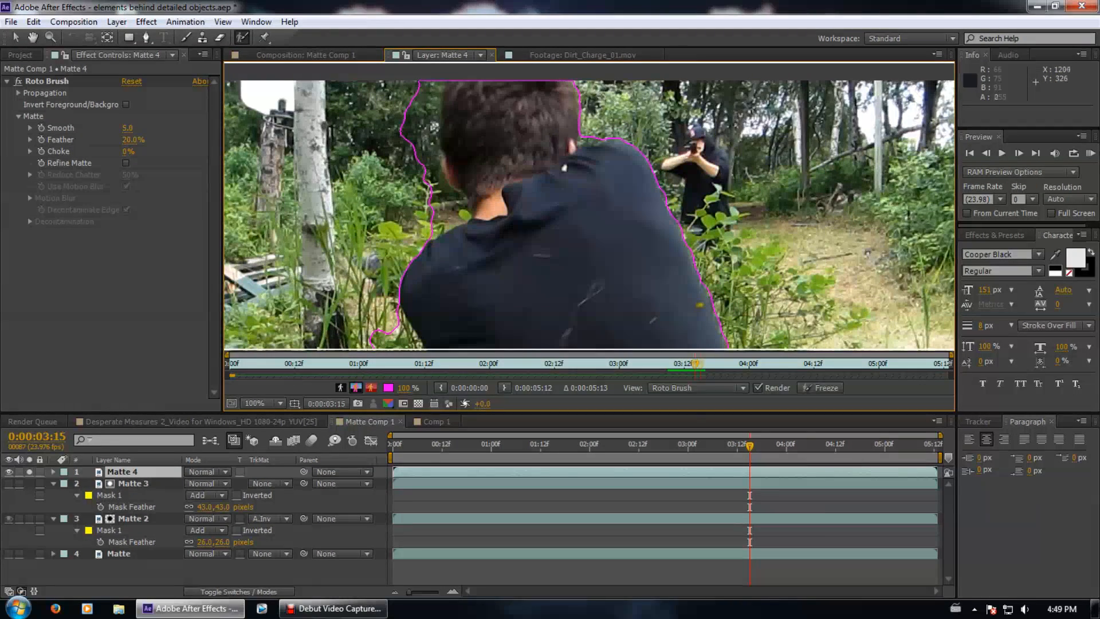
key(Page_Down)
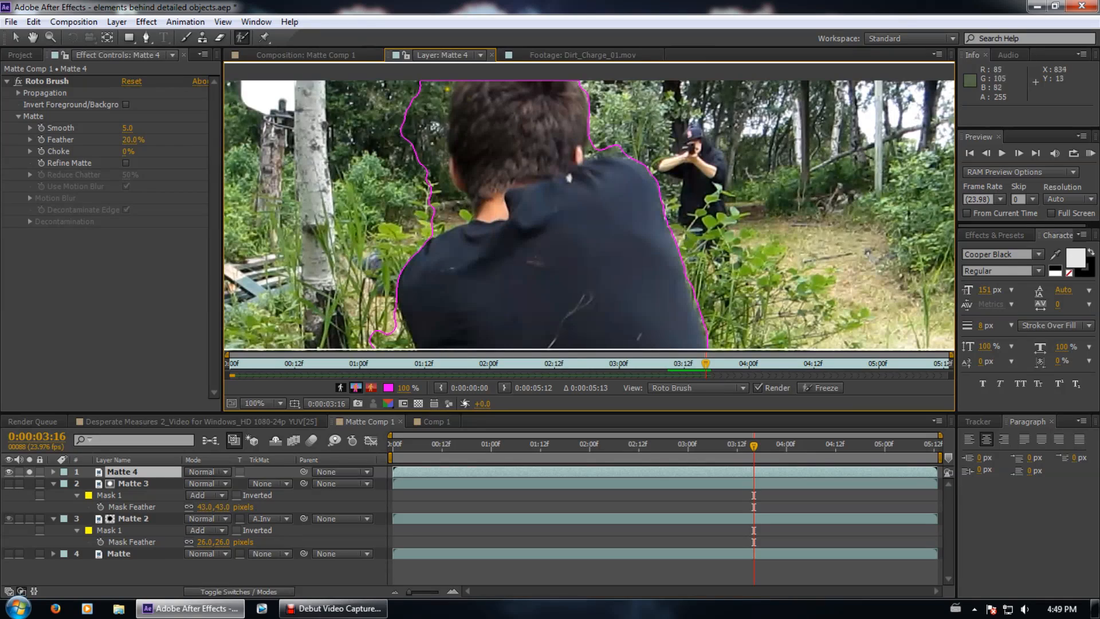
mouse_move(437, 184)
mouse_down()
mouse_move(468, 212)
mouse_move(436, 229)
mouse_up()
key(Page_Down)
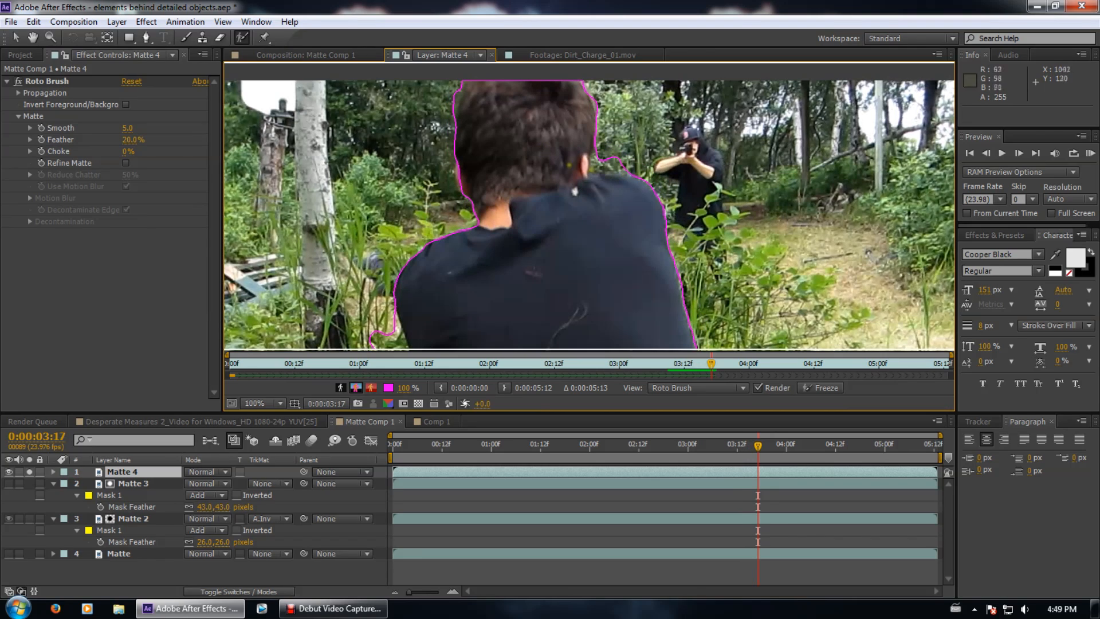
drag(598, 165, 688, 170)
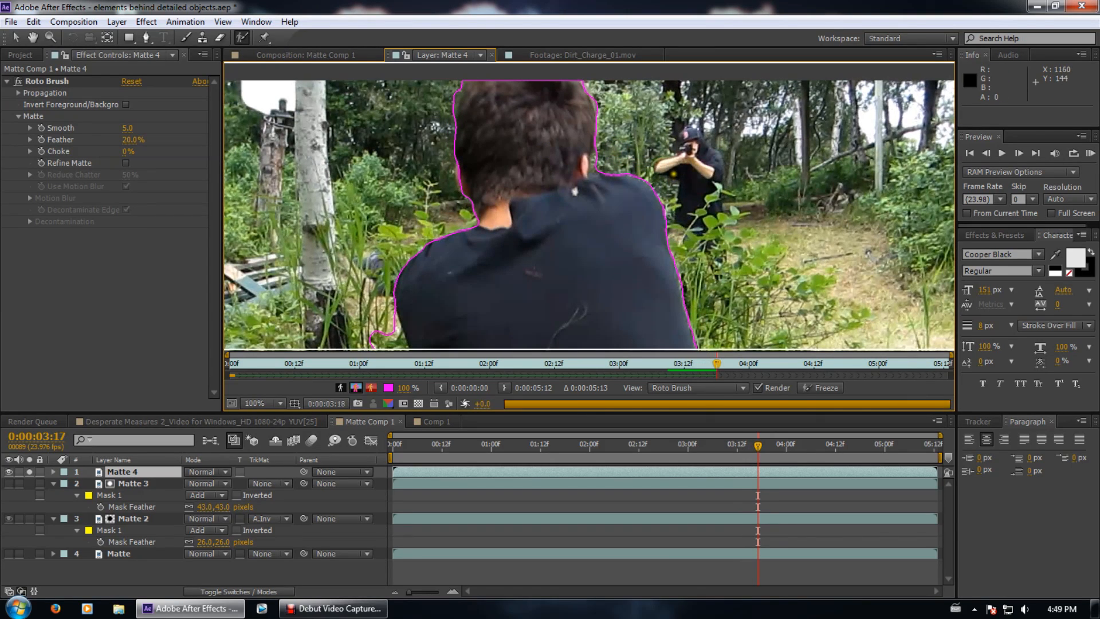
Propagate the matte past 0:00:03:19 and examine its outline around the kneeling actor's legs frame by frame, back to about 0:00:03:12
key(Page_Down)
key(Page_Down)
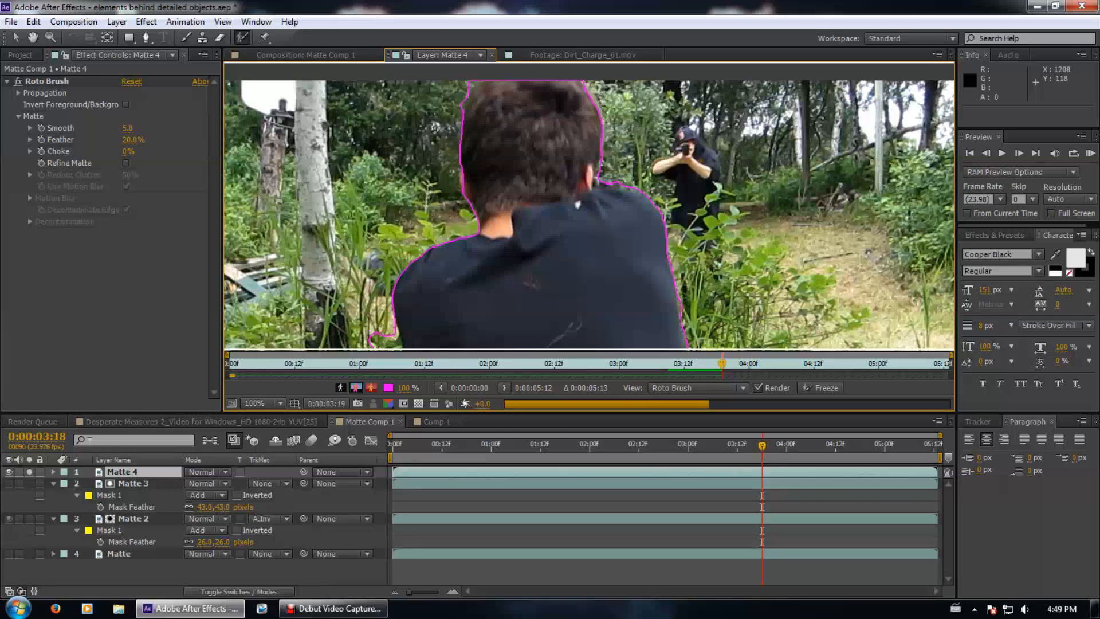
key(Page_Down)
scroll(598, 180, down, 4)
drag(588, 255, 579, 199)
scroll(580, 199, up, 4)
key(Page_Up)
key(Page_Up)
key(Page_Up)
key(Page_Up)
key(Page_Up)
key(Page_Up)
key(Page_Up)
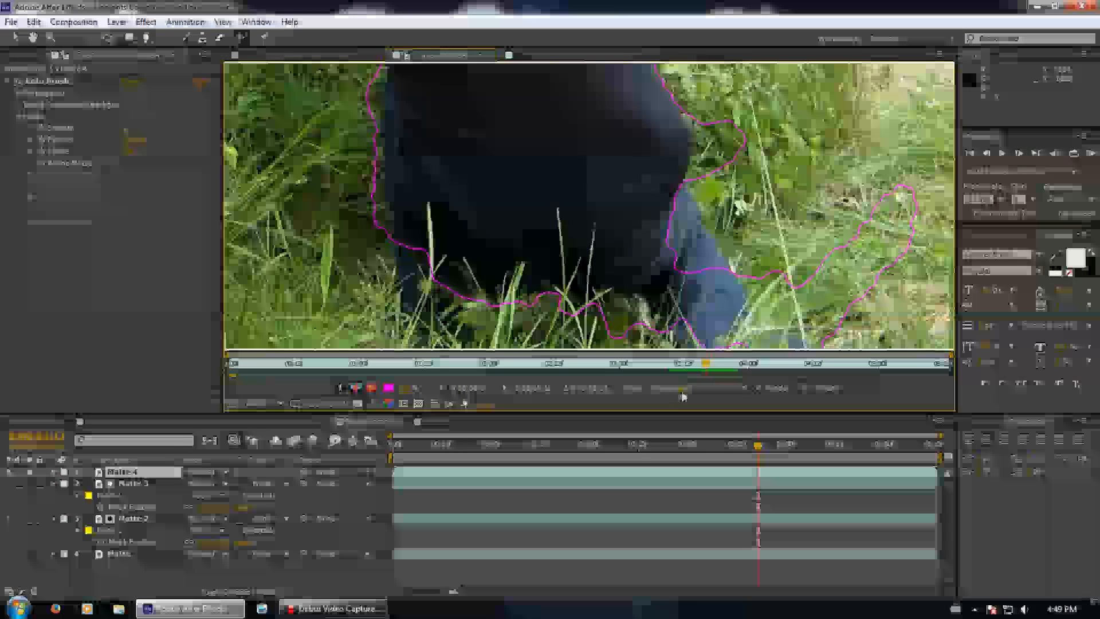
key(Page_Up)
key(Page_Up)
key(Page_Up)
key(Page_Up)
key(Page_Up)
key(Page_Up)
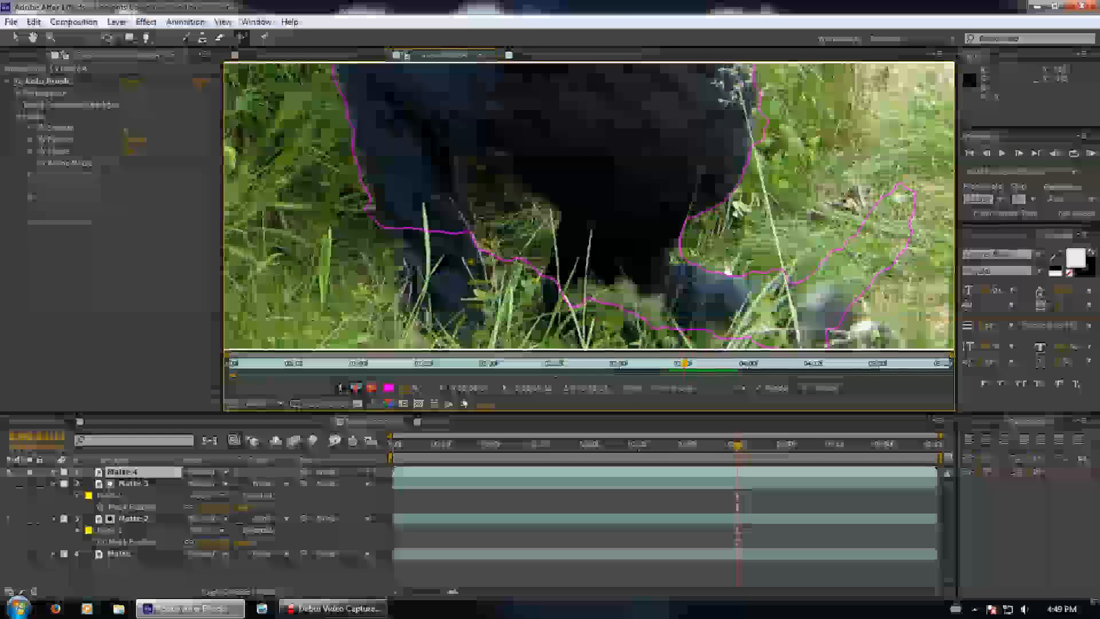
key(Page_Up)
Add the kneeling actor's front lower leg to the matte and refine it at 0:00:03:12
mouse_move(417, 218)
mouse_down()
mouse_move(445, 296)
mouse_move(484, 315)
mouse_move(548, 320)
mouse_move(528, 255)
mouse_up()
drag(730, 367, 684, 366)
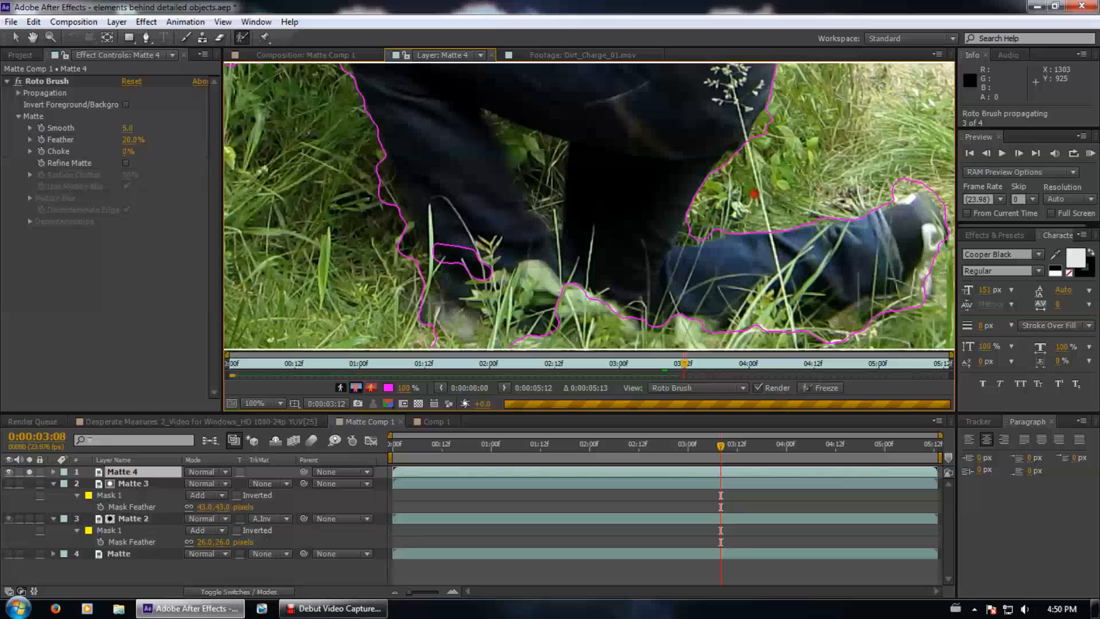
mouse_move(428, 260)
mouse_down()
mouse_move(434, 238)
mouse_move(476, 255)
mouse_move(395, 186)
mouse_up()
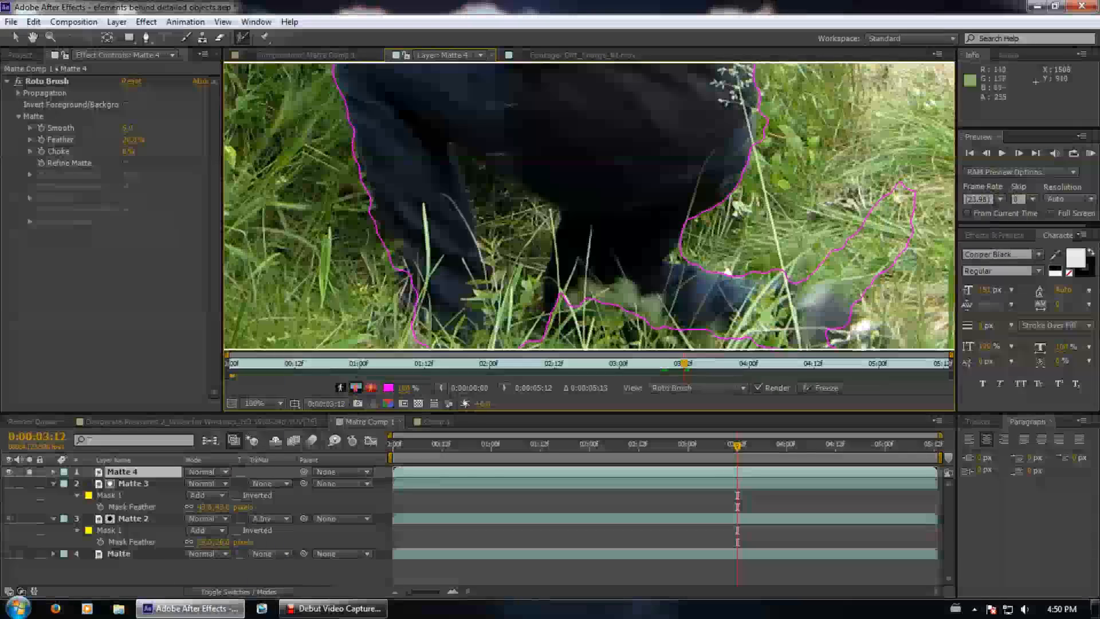
Subtract the background above the kneeling actor's trailing foot at 0:00:03:12, and add the shoe and the leg's lower edge to the matte
mouse_move(809, 270)
mouse_down()
mouse_move(872, 263)
mouse_move(902, 187)
mouse_up()
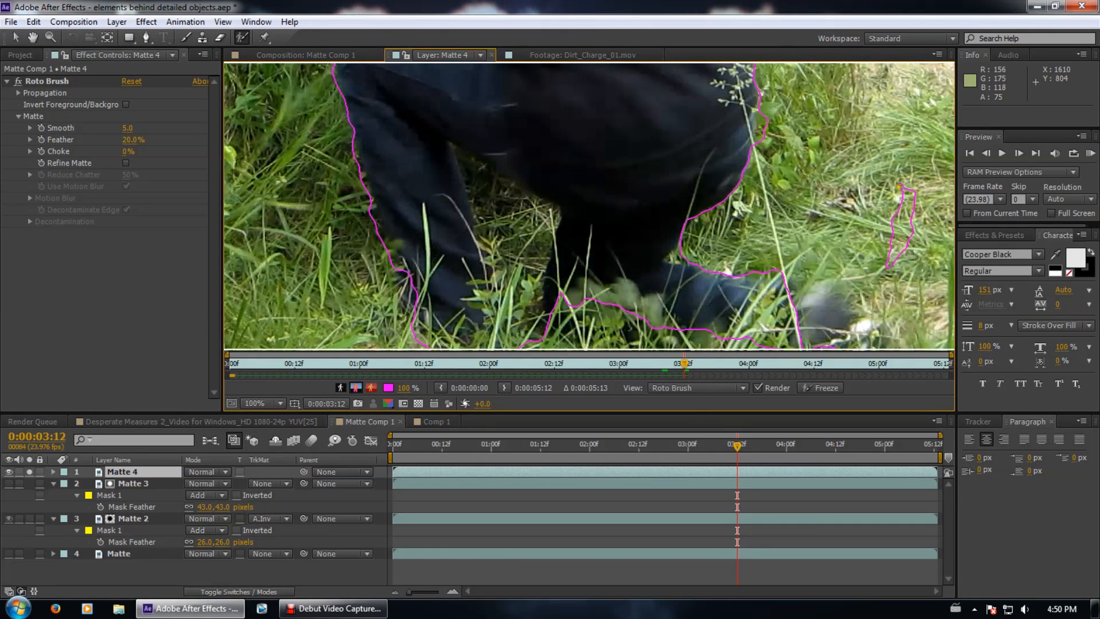
drag(898, 186, 900, 264)
drag(818, 299, 809, 346)
mouse_move(691, 347)
mouse_down()
mouse_move(552, 305)
mouse_move(582, 328)
mouse_move(747, 341)
mouse_up()
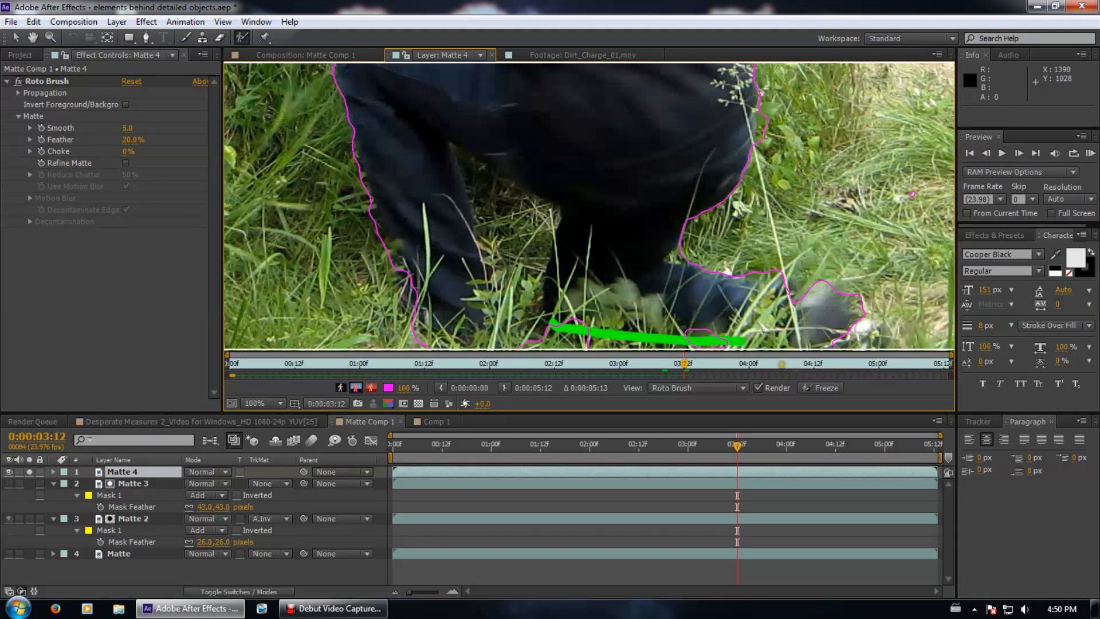
Step back through the matte and add the missing patch on the kneeling actor's front shin at 0:00:03:09
key(Page_Up)
key(Page_Up)
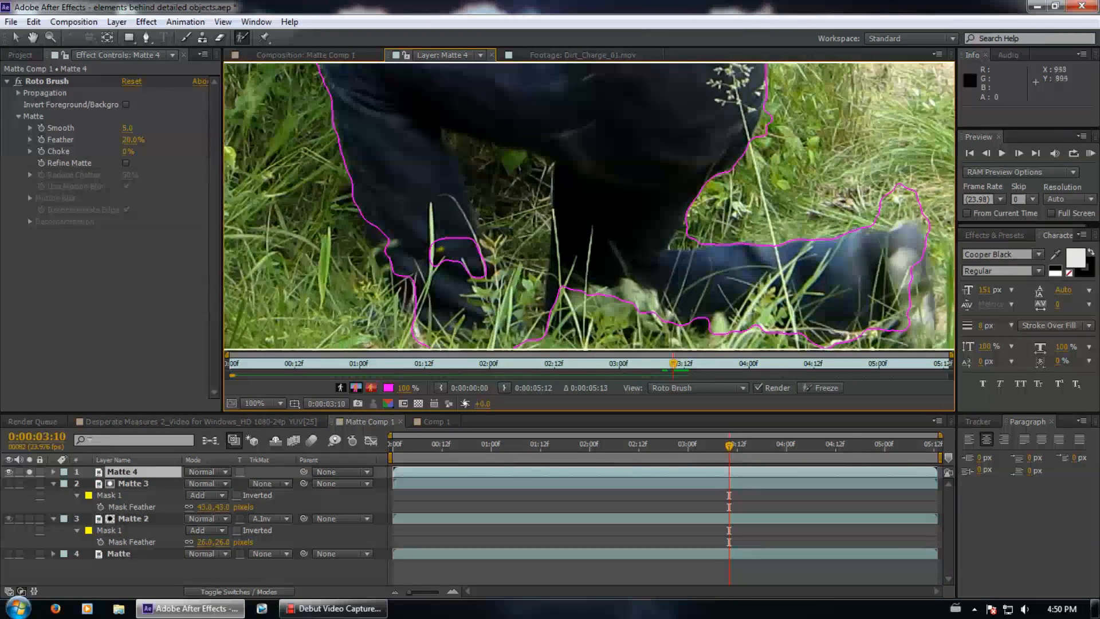
key(Page_Up)
drag(434, 252, 502, 271)
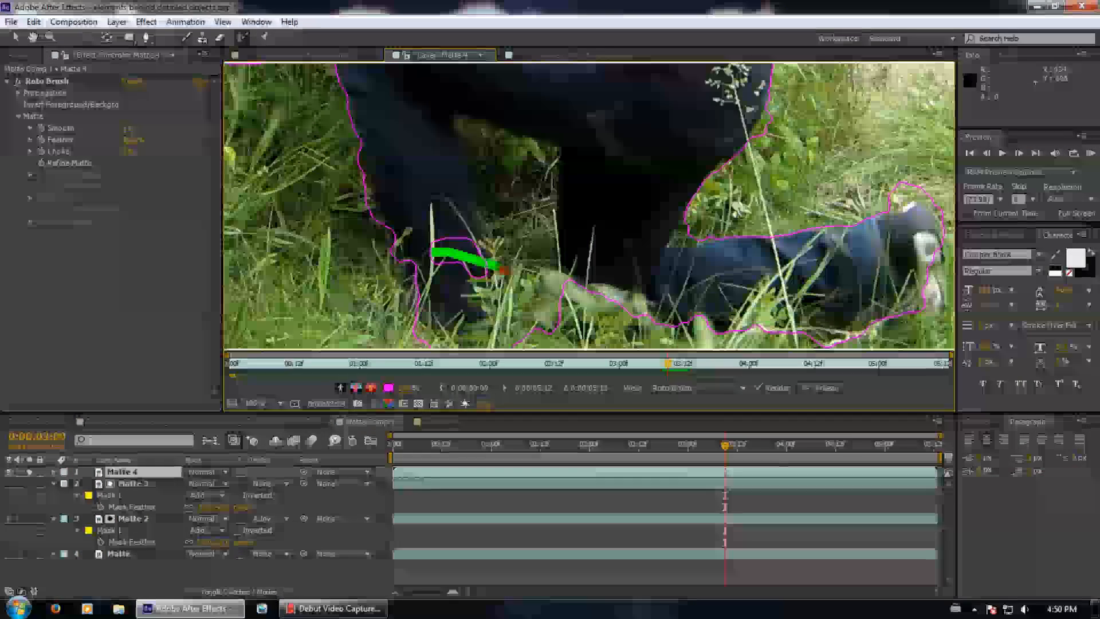
key(Page_Up)
key(Page_Up)
key(Page_Down)
drag(434, 251, 567, 291)
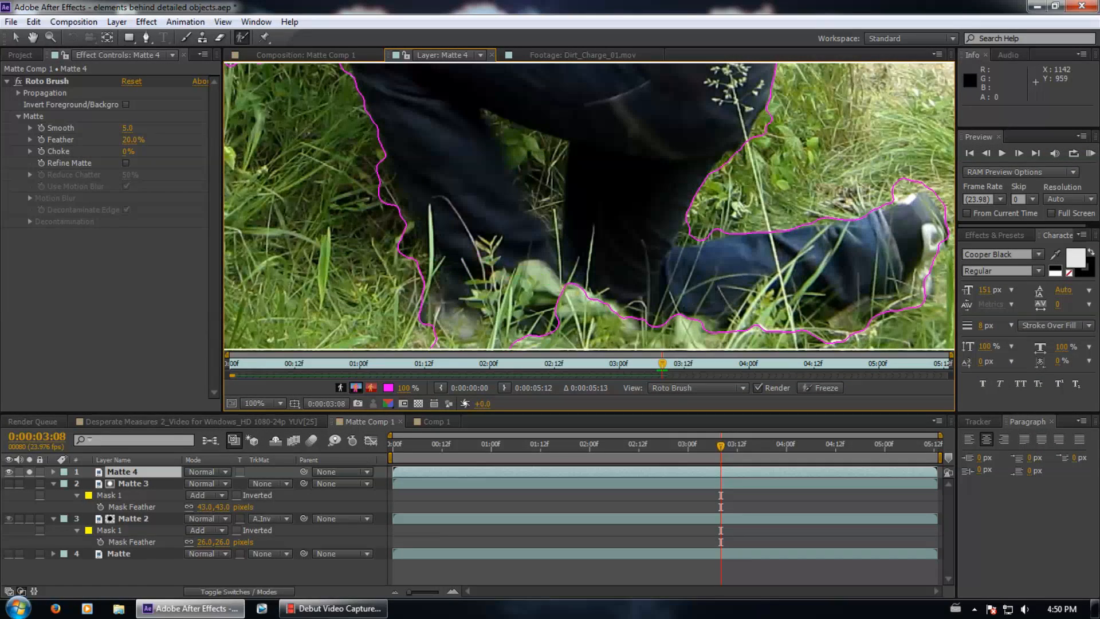
Refine the matte around the kneeling actor's trailing shoe at 0:00:03:10, adding its heel and lower edge
key(Page_Down)
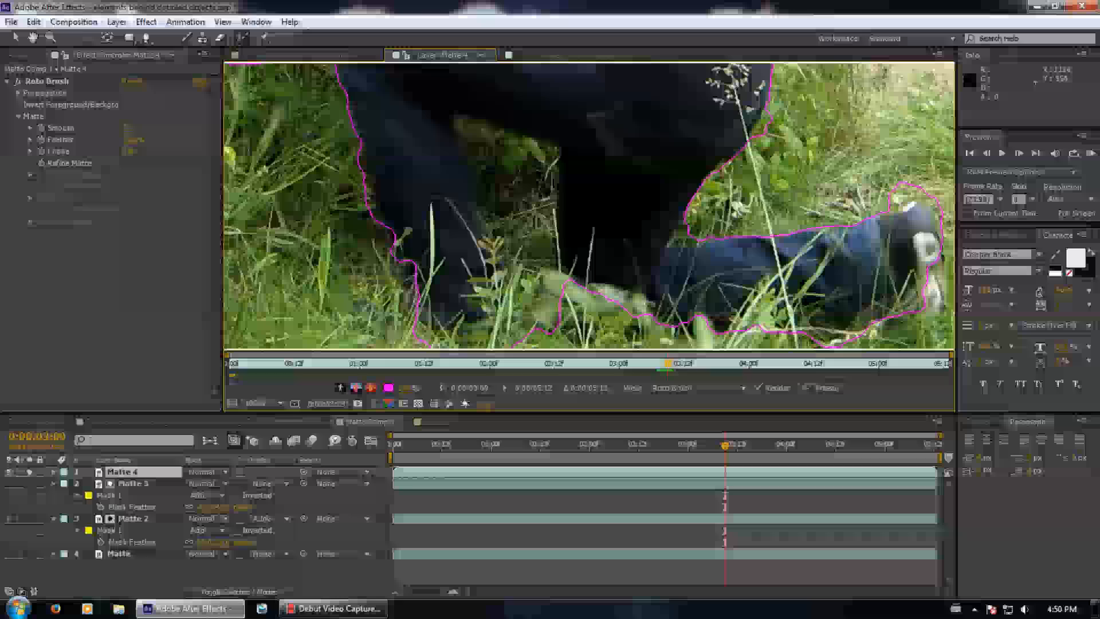
mouse_move(912, 276)
mouse_down()
mouse_move(936, 326)
mouse_move(871, 324)
mouse_up()
mouse_move(904, 222)
mouse_down()
mouse_move(870, 219)
mouse_move(951, 211)
mouse_up()
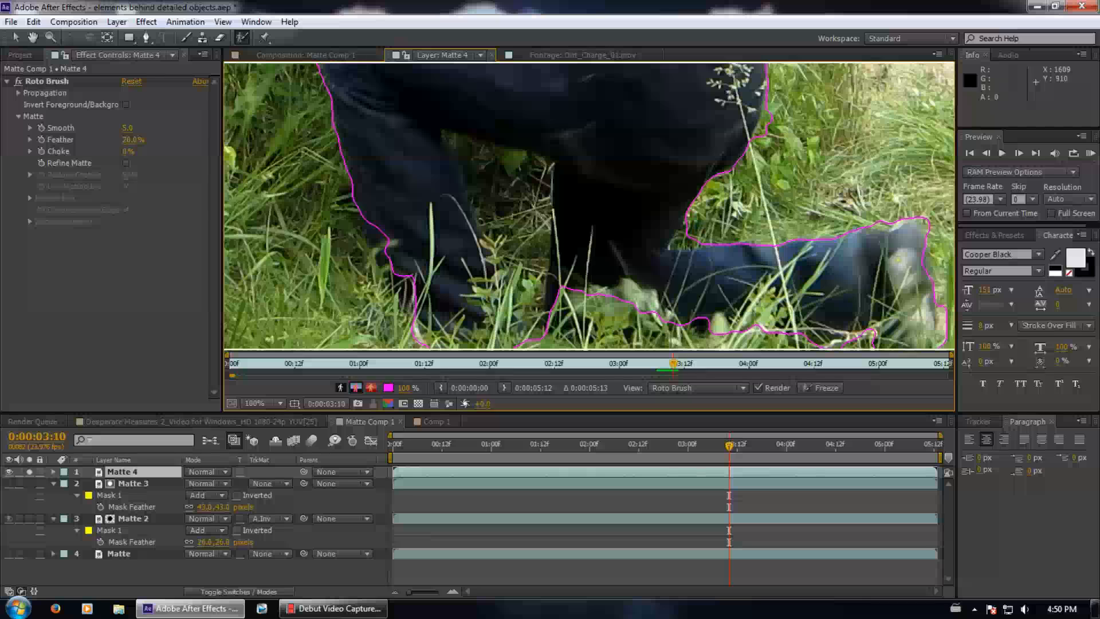
Refine the matte along the kneeling actor's front shin and above his trailing shoe at 0:00:03:11
key(Page_Down)
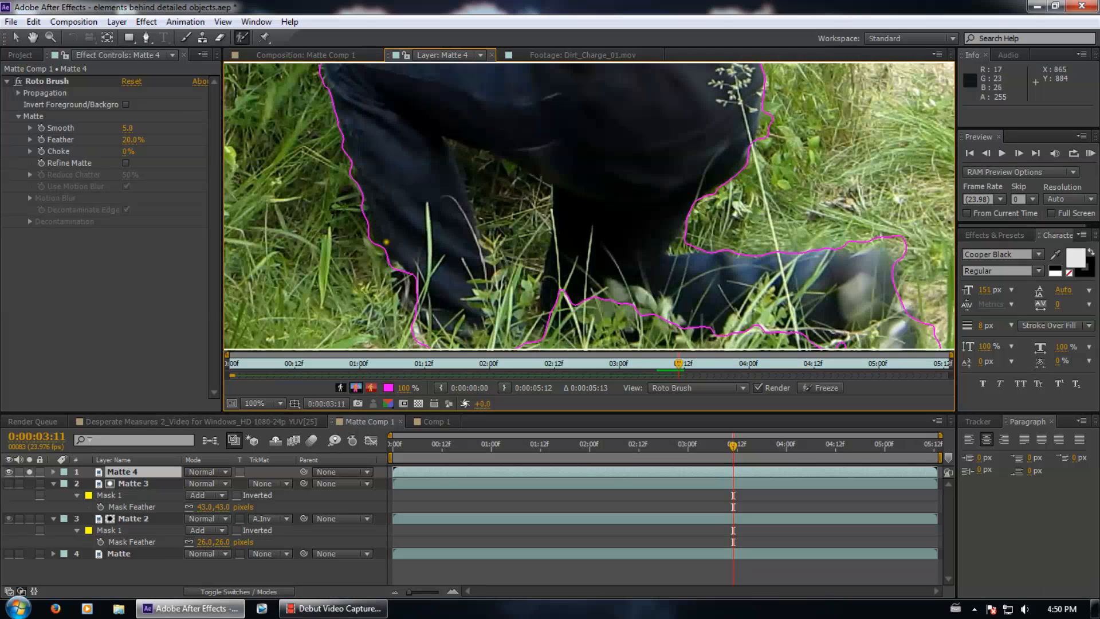
drag(387, 242, 424, 336)
drag(888, 240, 906, 250)
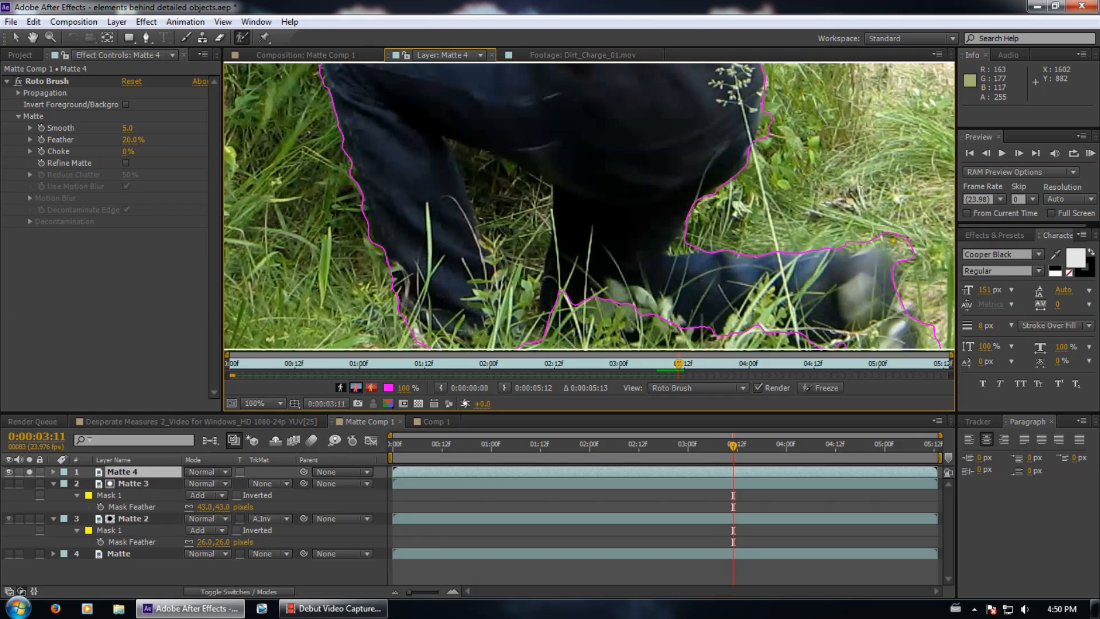
drag(877, 231, 915, 259)
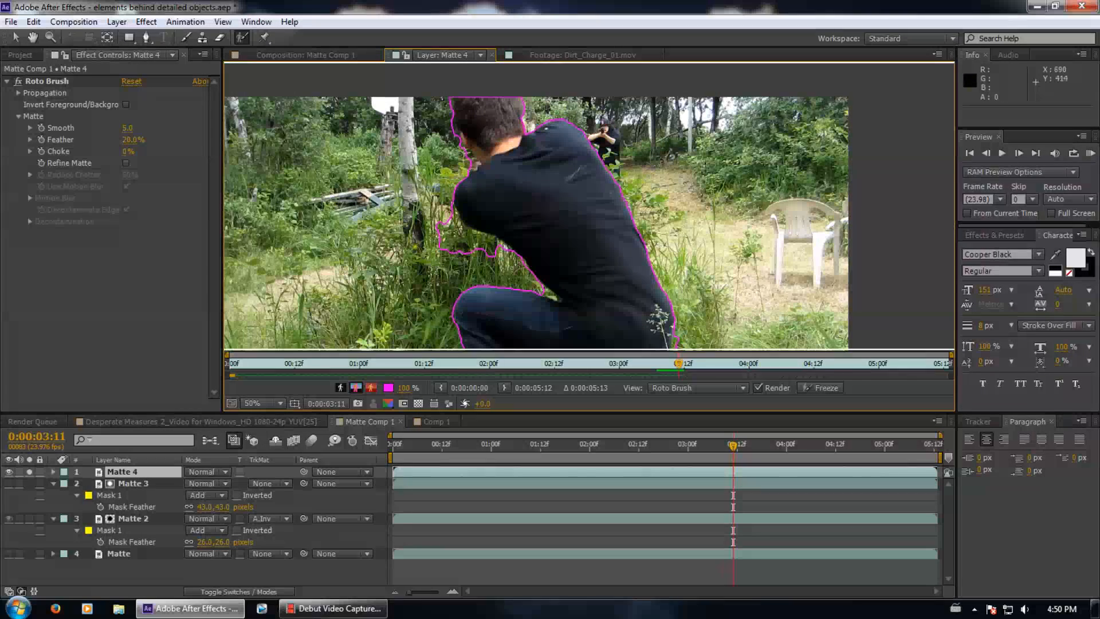
Subtract the background beneath the kneeling actor's arm at 0:00:03:11 and compare the outline with 0:00:03:09
drag(528, 259, 522, 256)
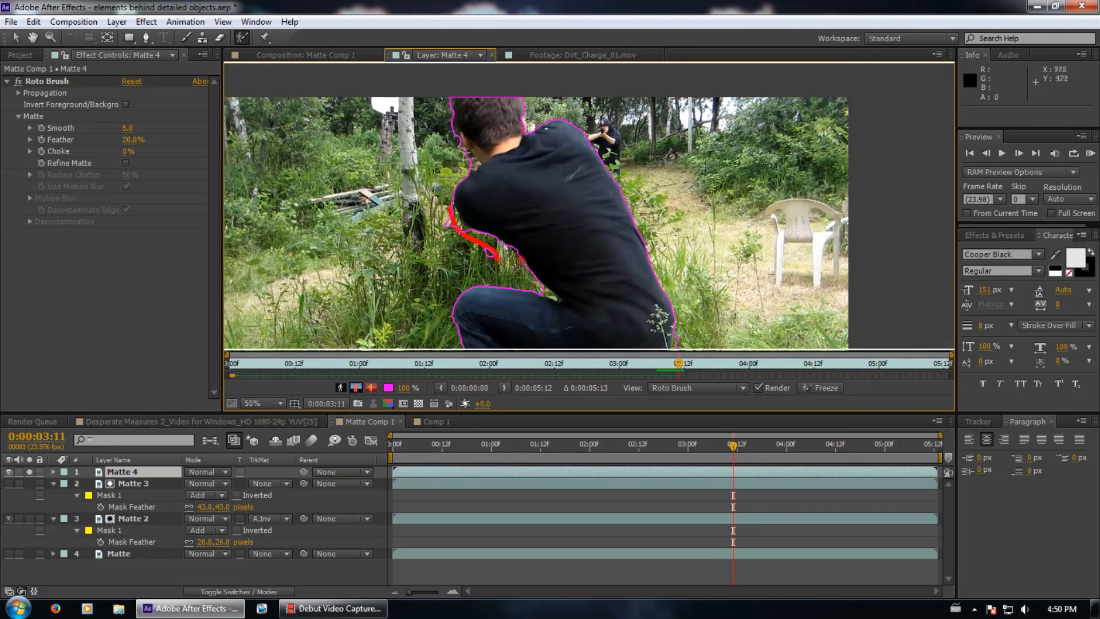
key(Page_Up)
key(Page_Up)
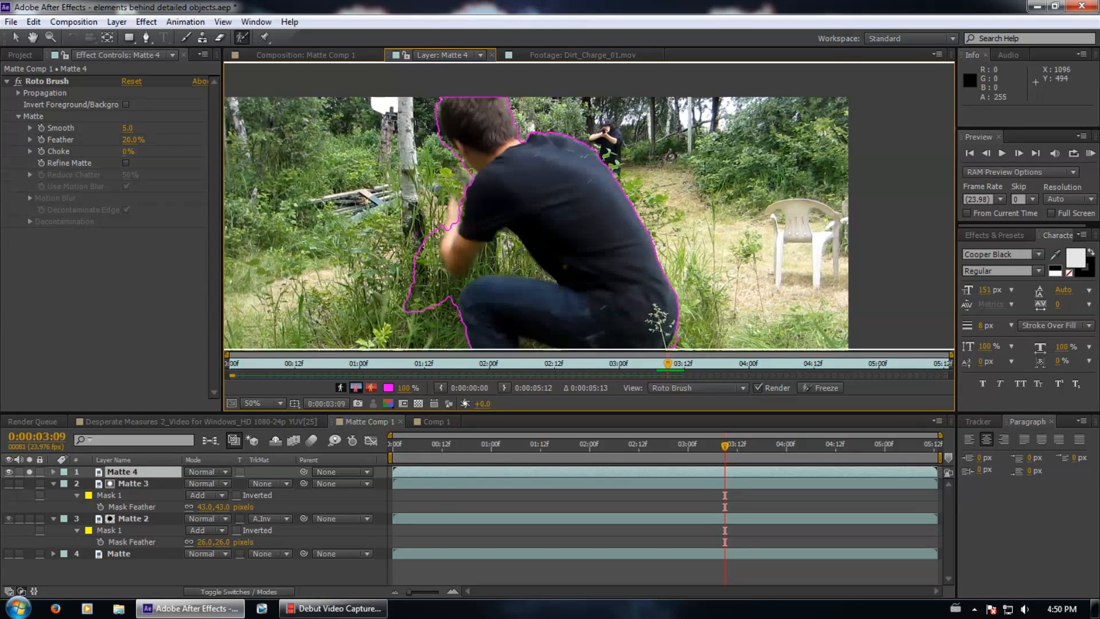
key(Page_Down)
key(Page_Down)
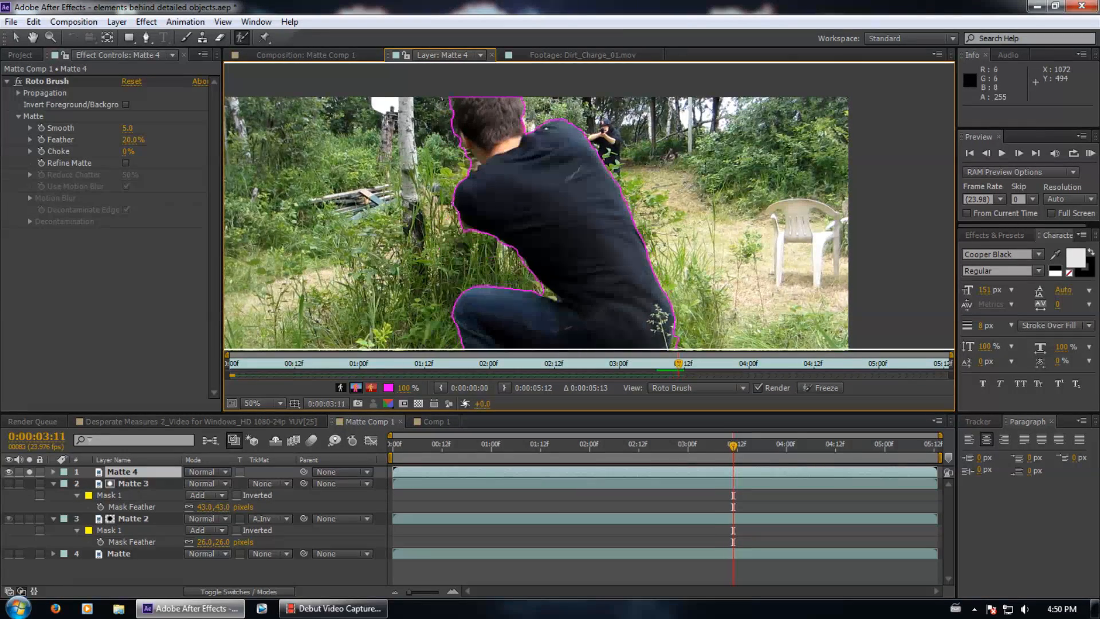
Propagate the matte to 0:00:03:14, and subtract the background strip beside the kneeling actor's face and neck at 0:00:03:12
key(Page_Down)
key(Page_Down)
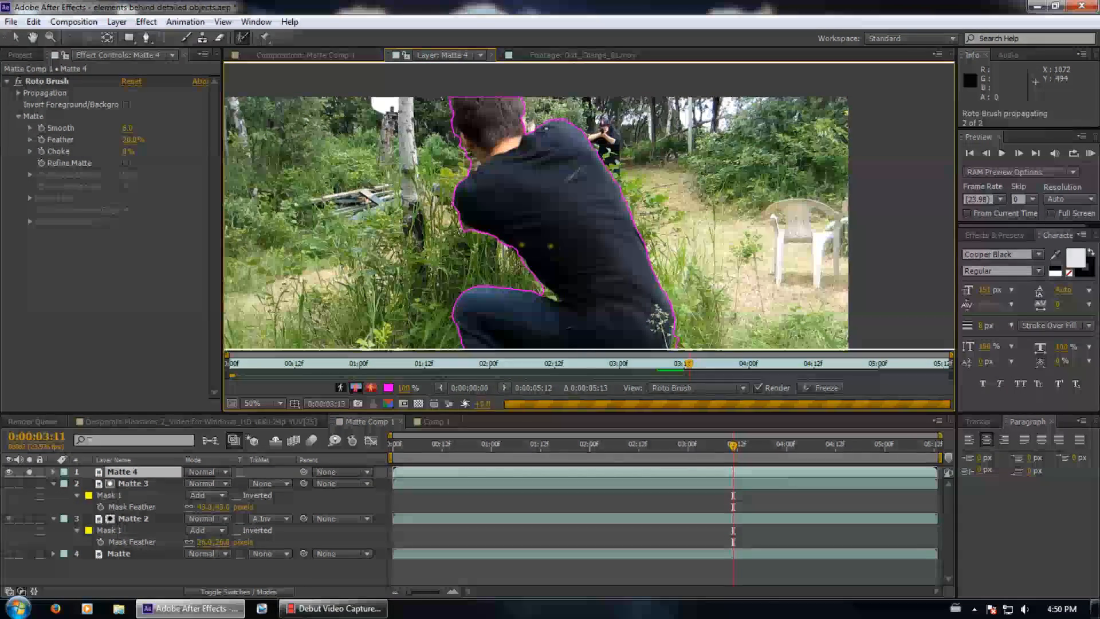
key(Page_Down)
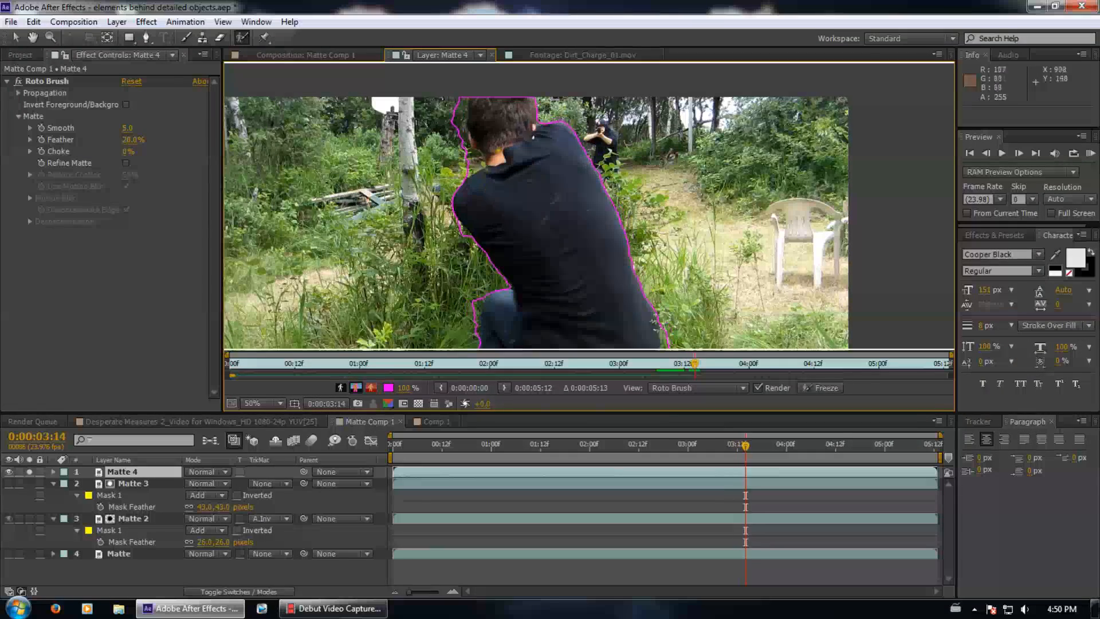
key(Page_Up)
key(Page_Up)
key(Page_Down)
scroll(497, 133, up, 1)
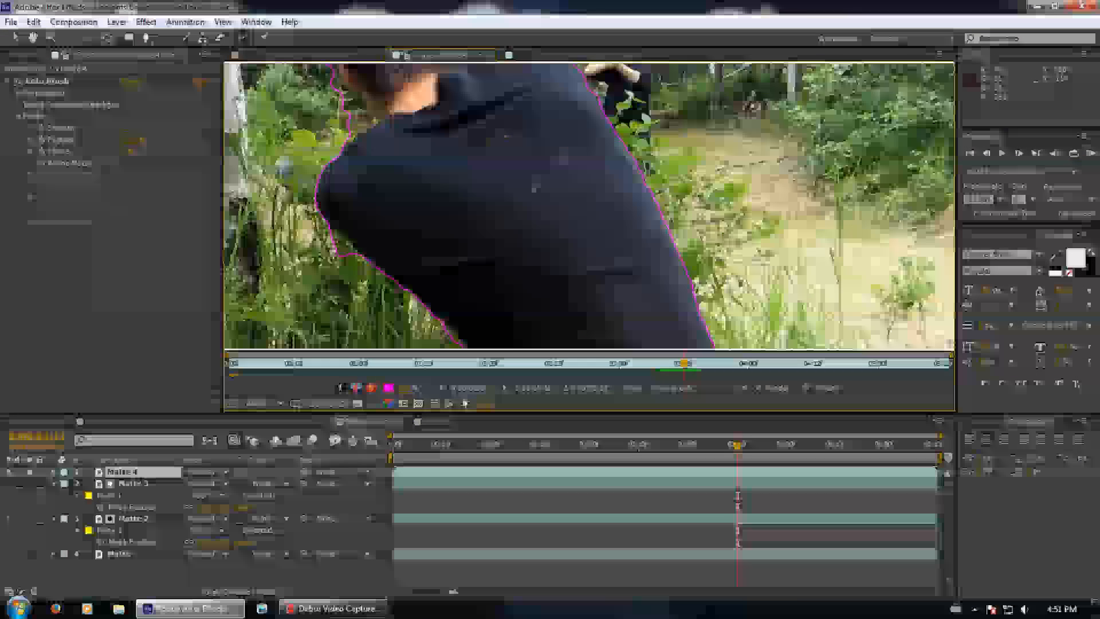
drag(490, 147, 701, 278)
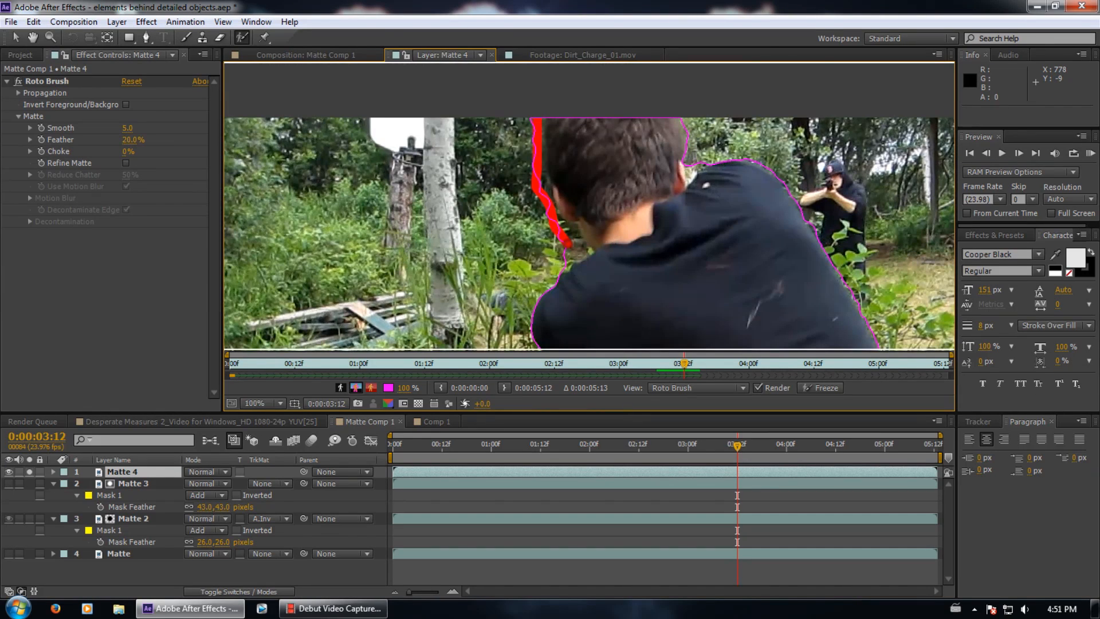
drag(567, 265, 558, 268)
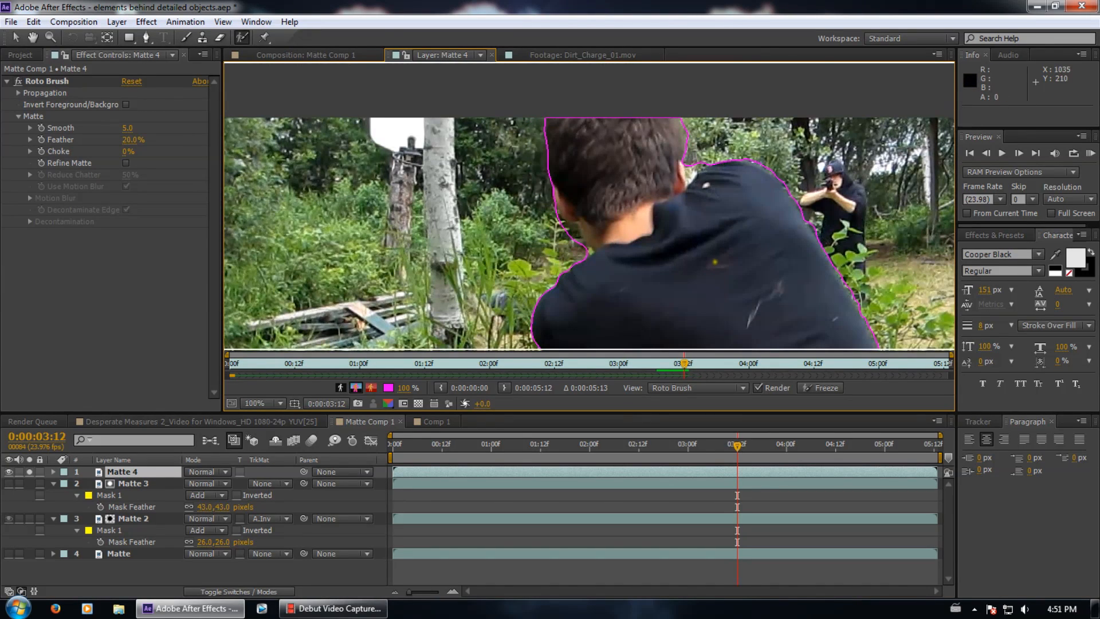
Propagate the matte to 0:00:03:16 and refine it along the kneeling actor's hip and trailing leg at 0:00:03:15 and 0:00:03:16
key(Page_Down)
key(Page_Down)
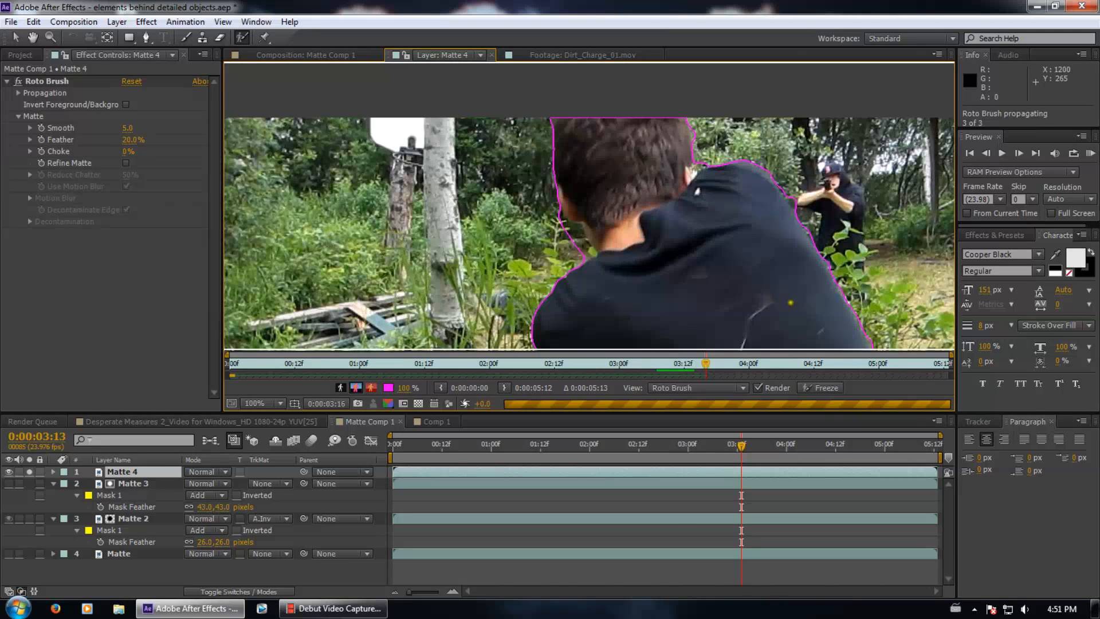
key(Page_Down)
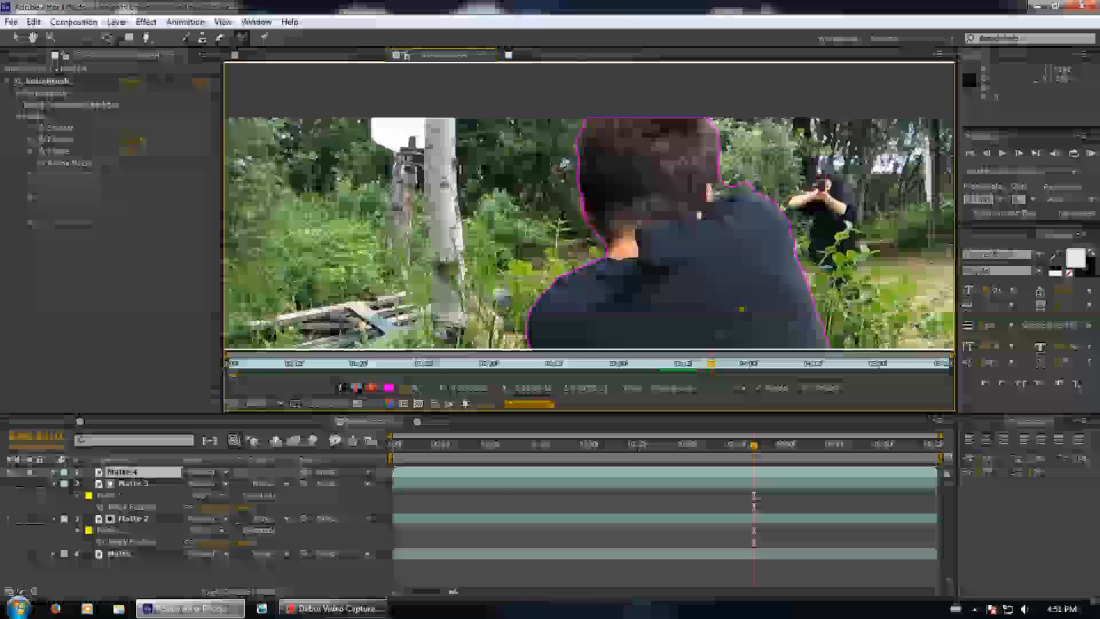
key(Page_Up)
key(Page_Up)
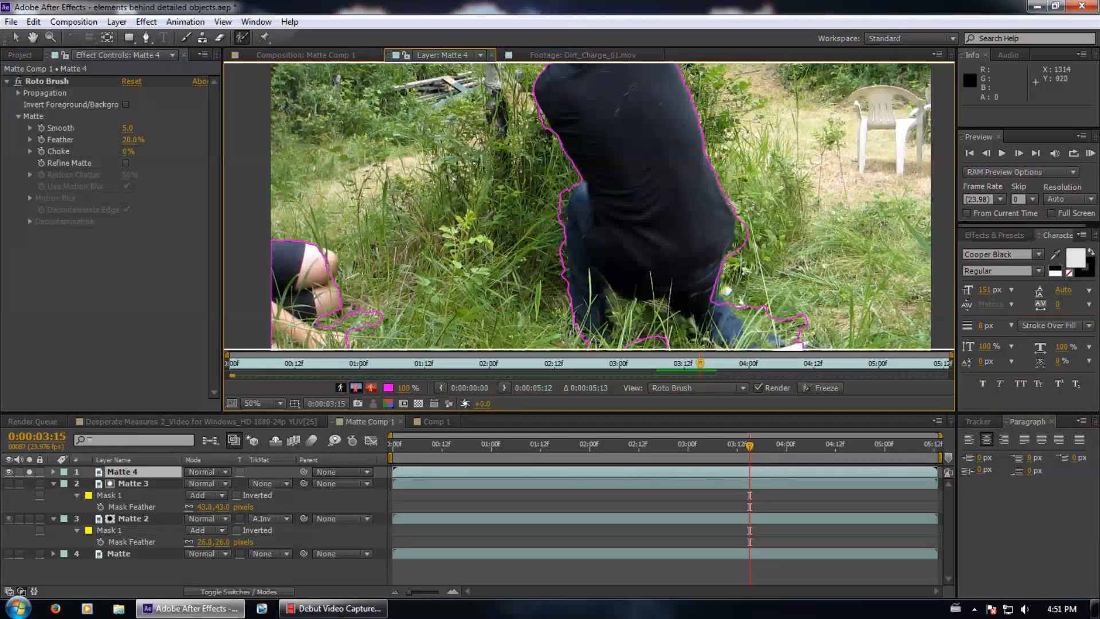
drag(719, 296, 740, 302)
key(Page_Down)
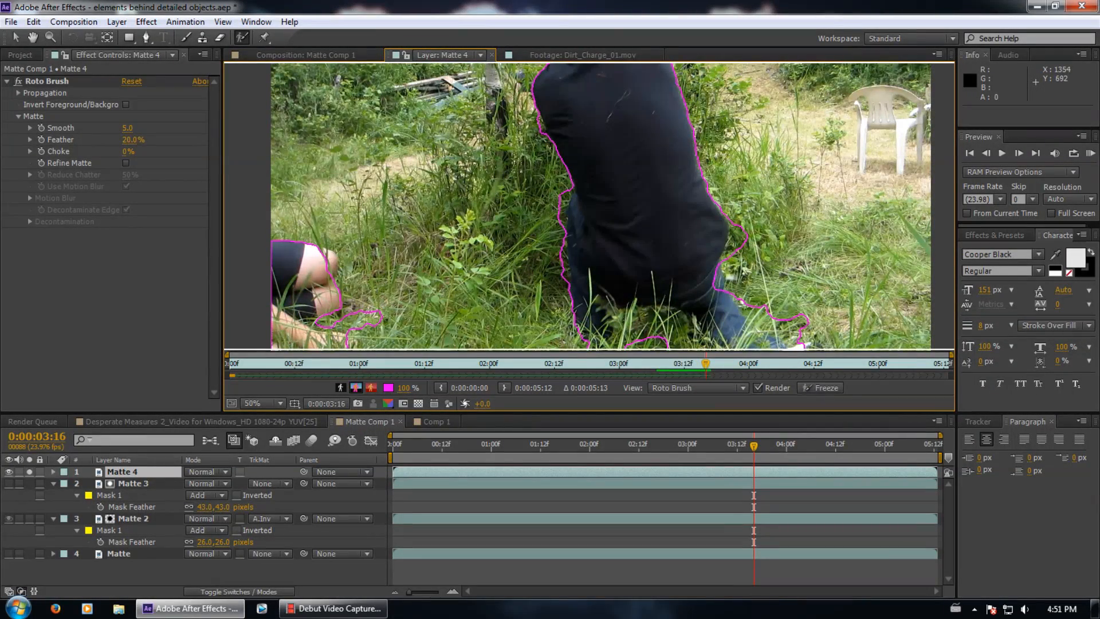
drag(726, 268, 725, 269)
Propagate the matte forward to 0:00:03:22 and add the edge of the lying actor's knee there
key(Page_Down)
key(Page_Down)
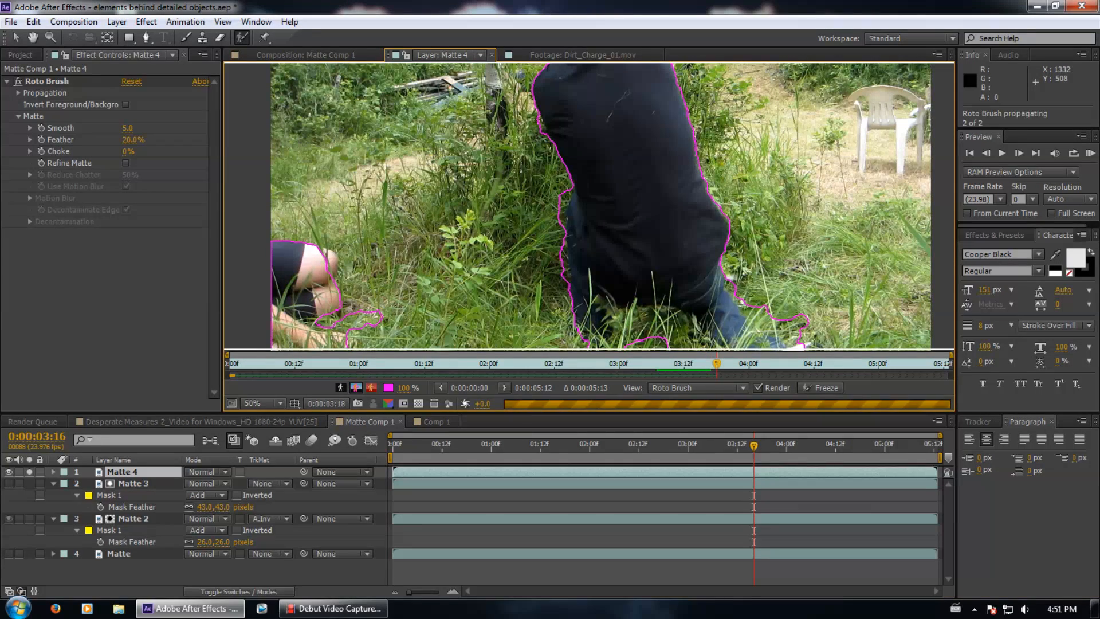
key(Page_Down)
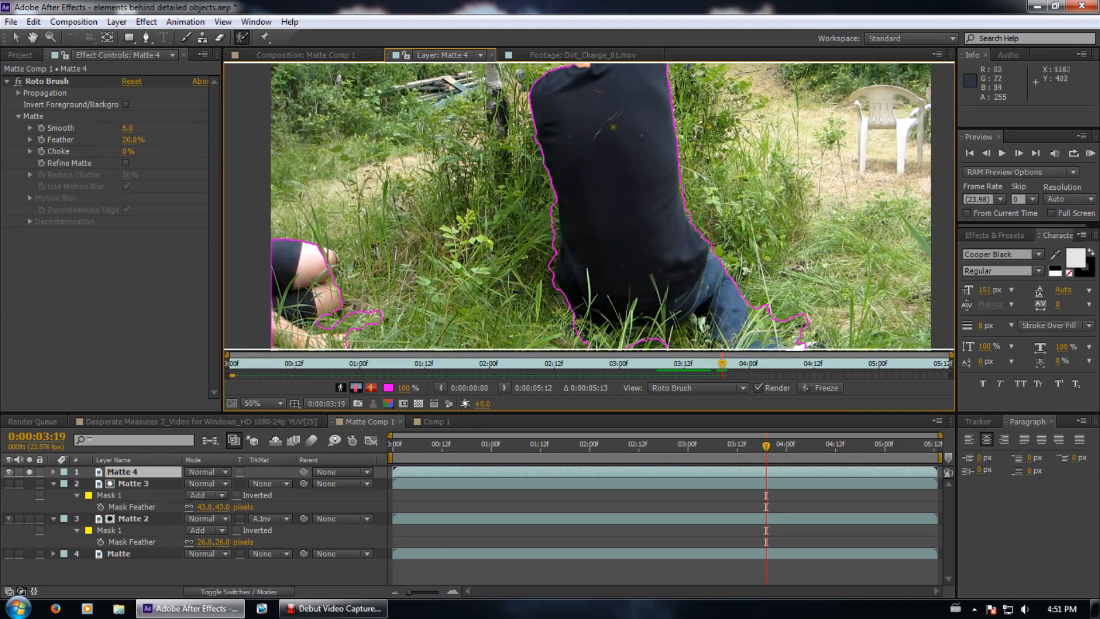
key(Page_Down)
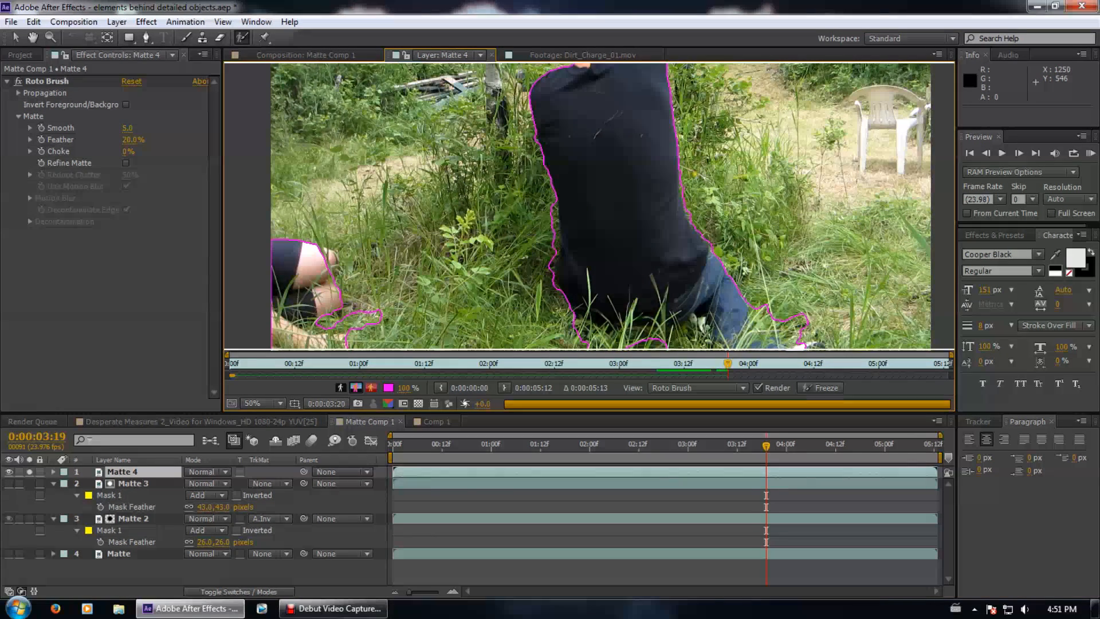
key(Page_Down)
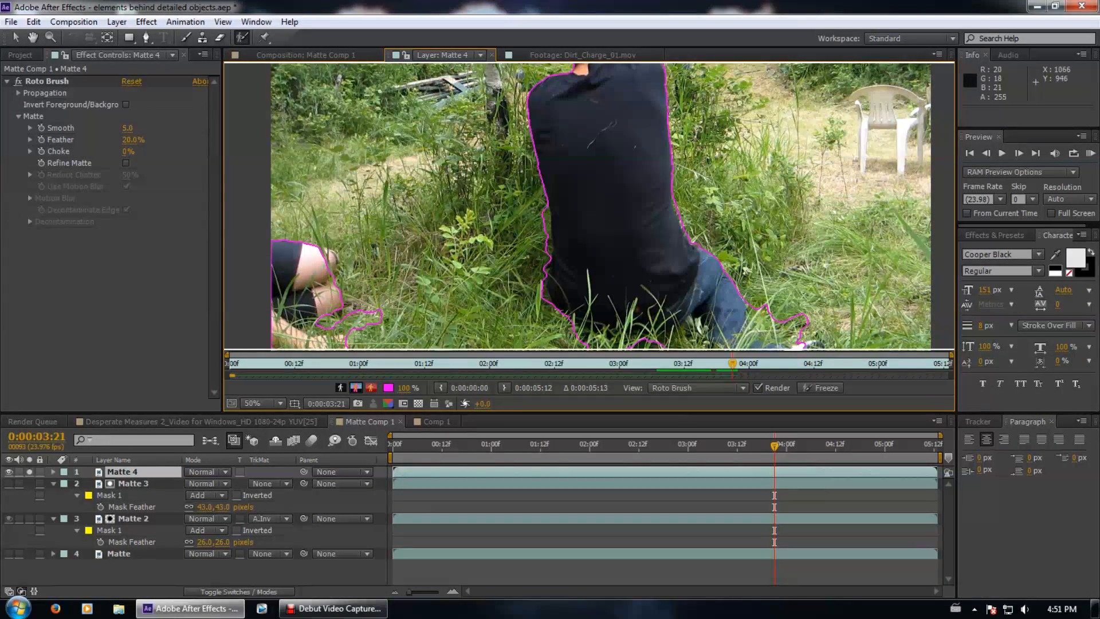
key(Page_Down)
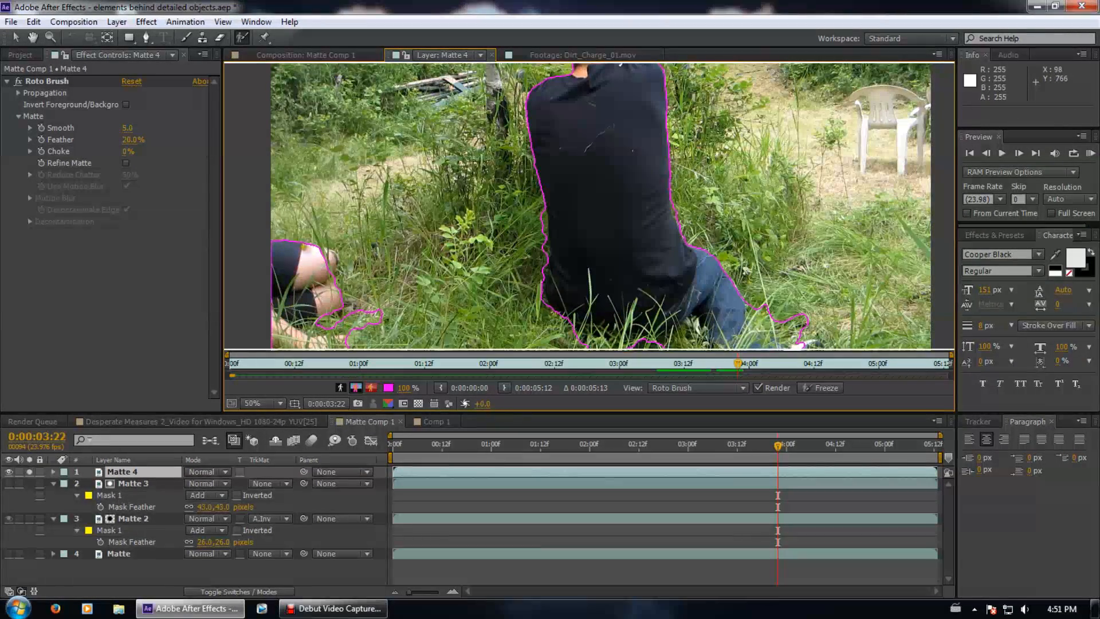
drag(336, 259, 336, 265)
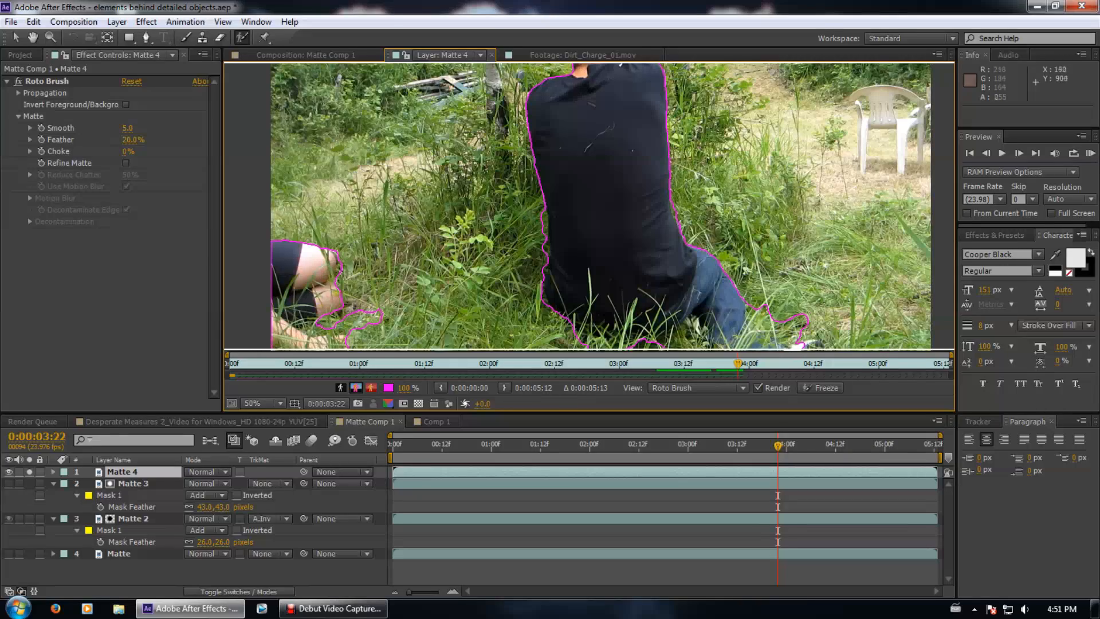
Propagate the matte past 0:00:03:23 and check the outline around the kneeling actor's head and back, returning to 0:00:03:22
key(Page_Down)
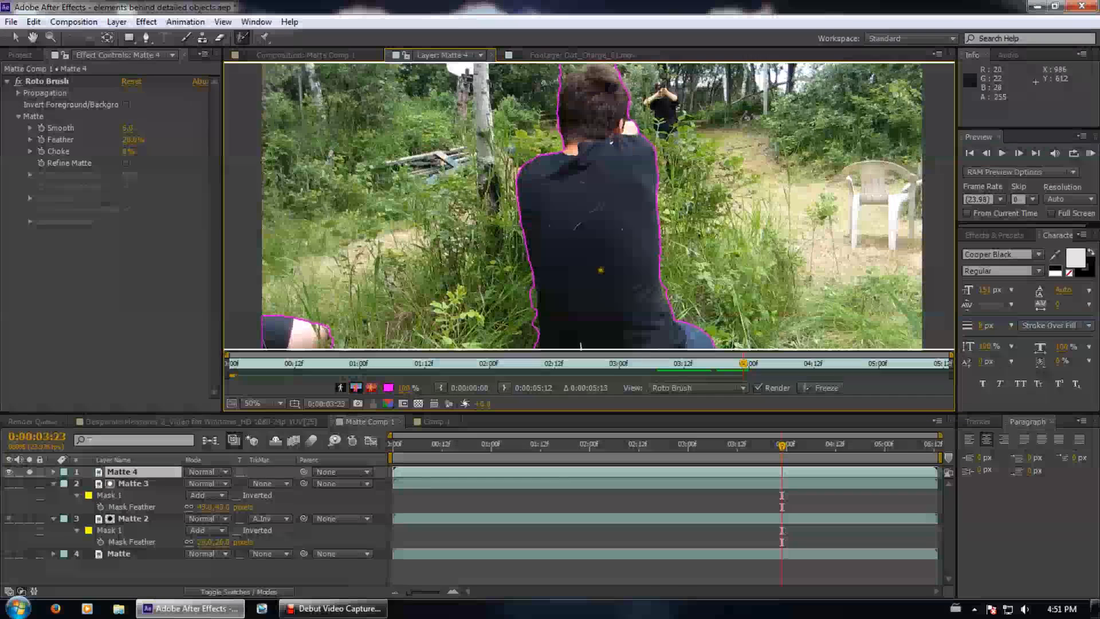
key(Page_Down)
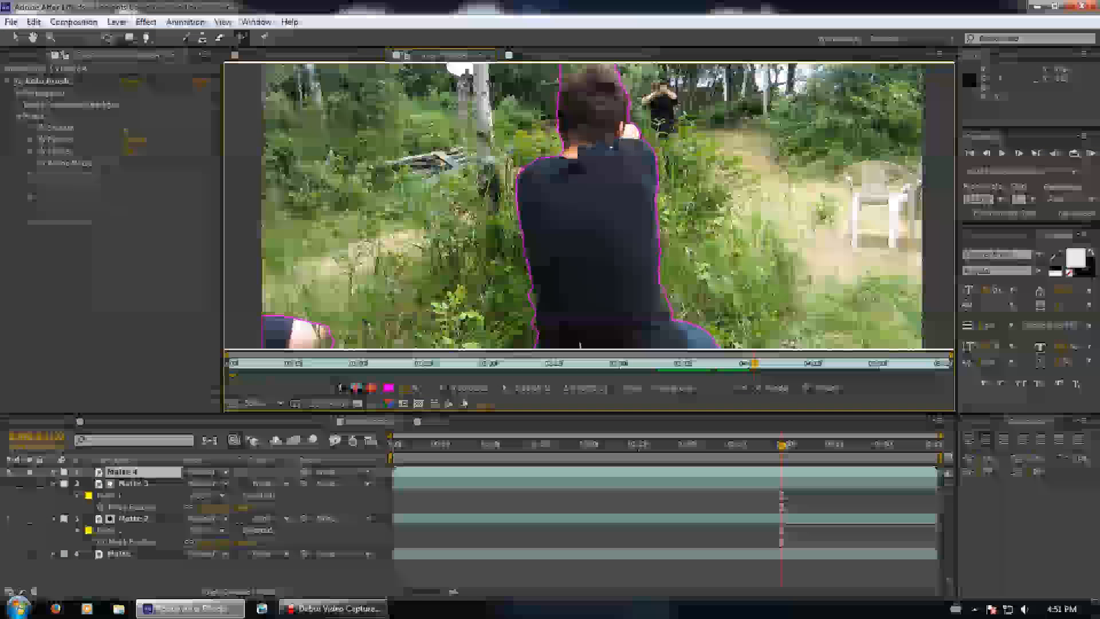
drag(608, 233, 597, 299)
key(Page_Up)
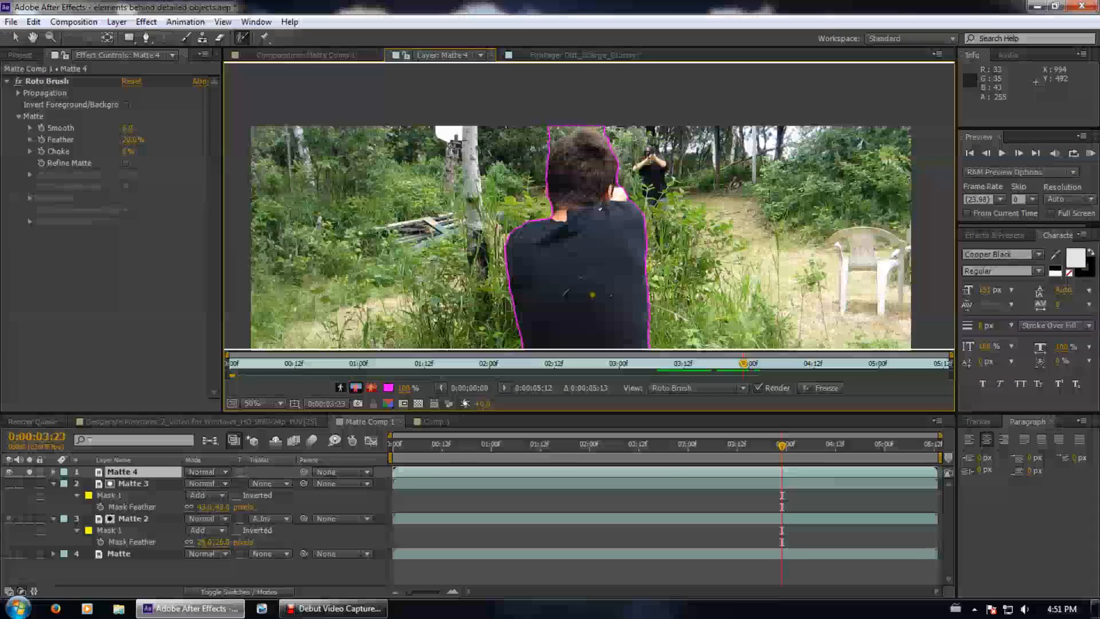
key(Page_Up)
key(Page_Up)
key(Page_Up)
key(Page_Down)
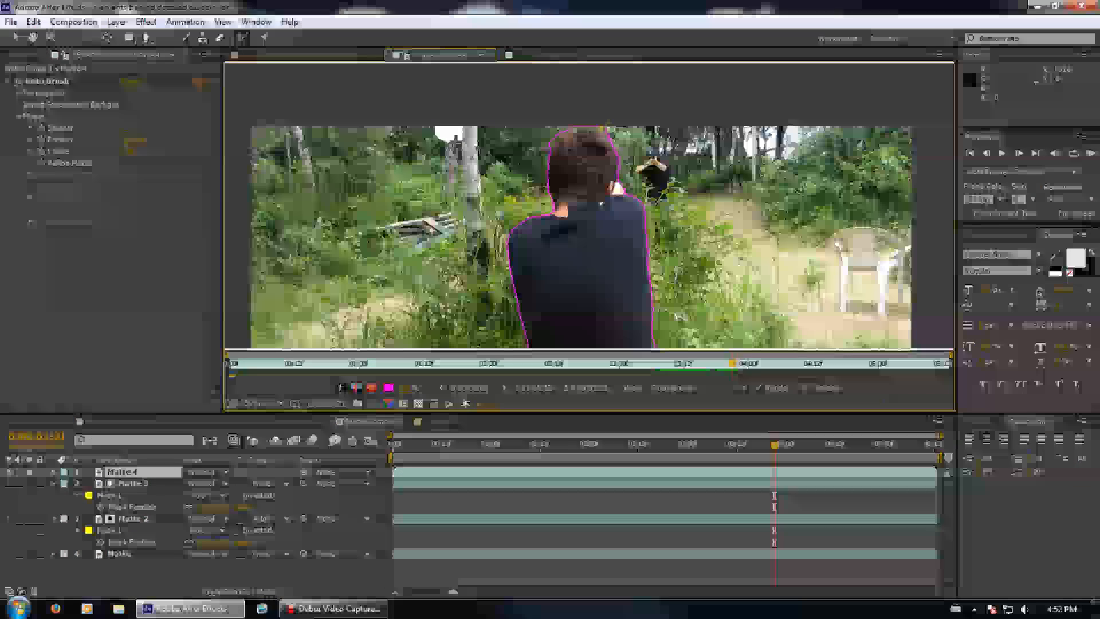
Trim the background above the kneeling actor's head at 0:00:03:22, refine the hair edge at 0:00:03:23, and propagate the matte to 0:00:04:00
scroll(586, 153, up, 2)
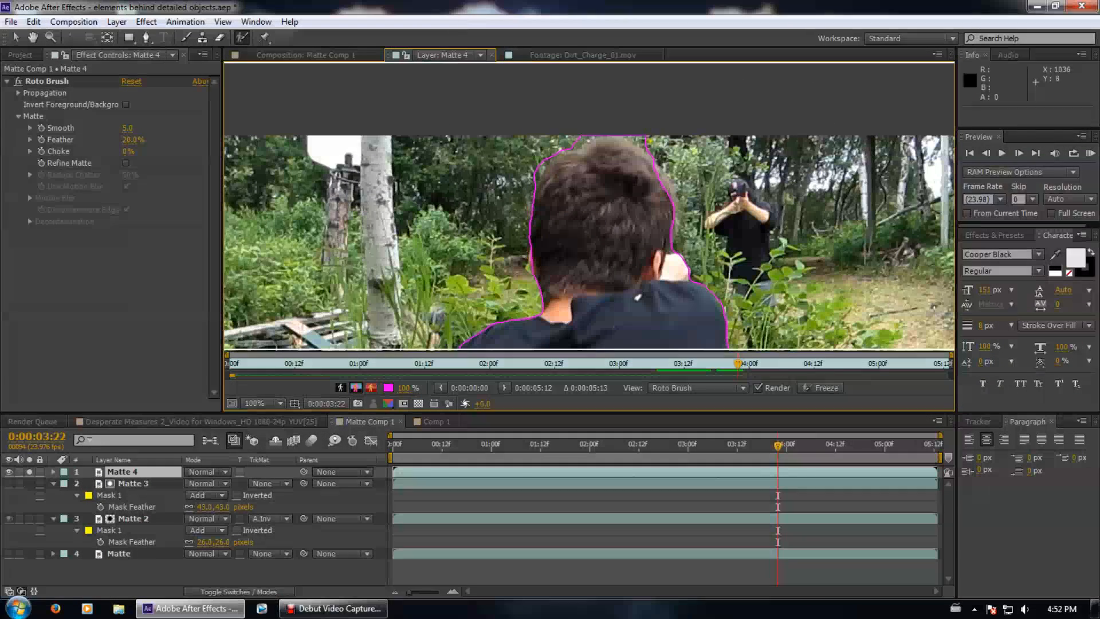
drag(587, 133, 541, 154)
key(Page_Down)
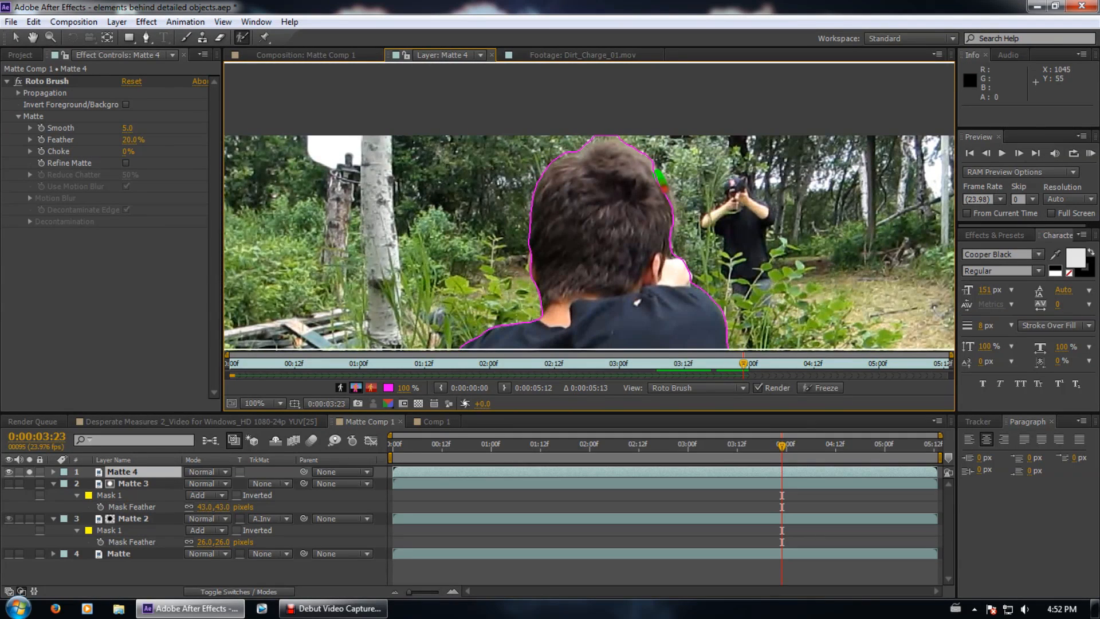
drag(668, 203, 671, 202)
key(Page_Down)
key(Page_Down)
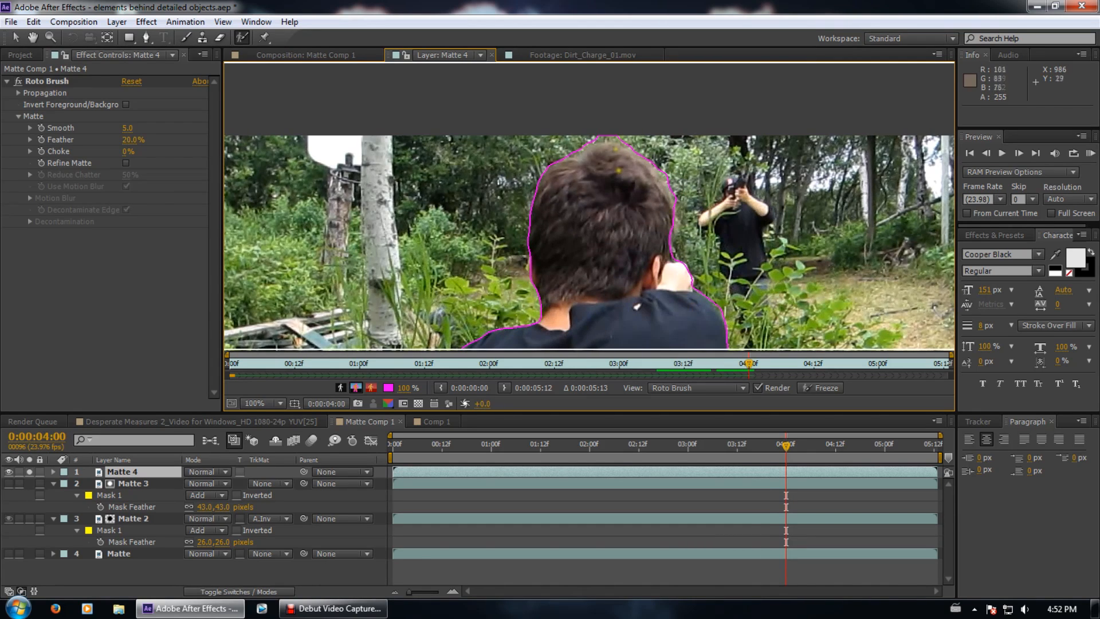
Trim the background above the kneeling actor's head at 0:00:04:00 and propagate the matte forward to 0:00:04:05
drag(616, 134, 621, 136)
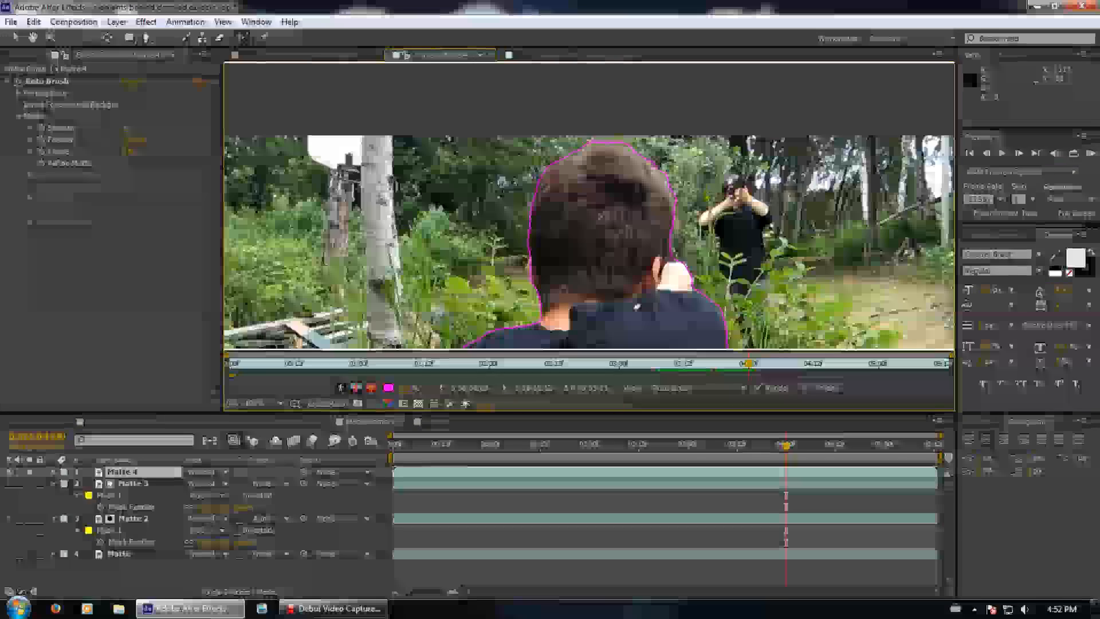
key(comma)
key(comma)
key(comma)
key(Page_Down)
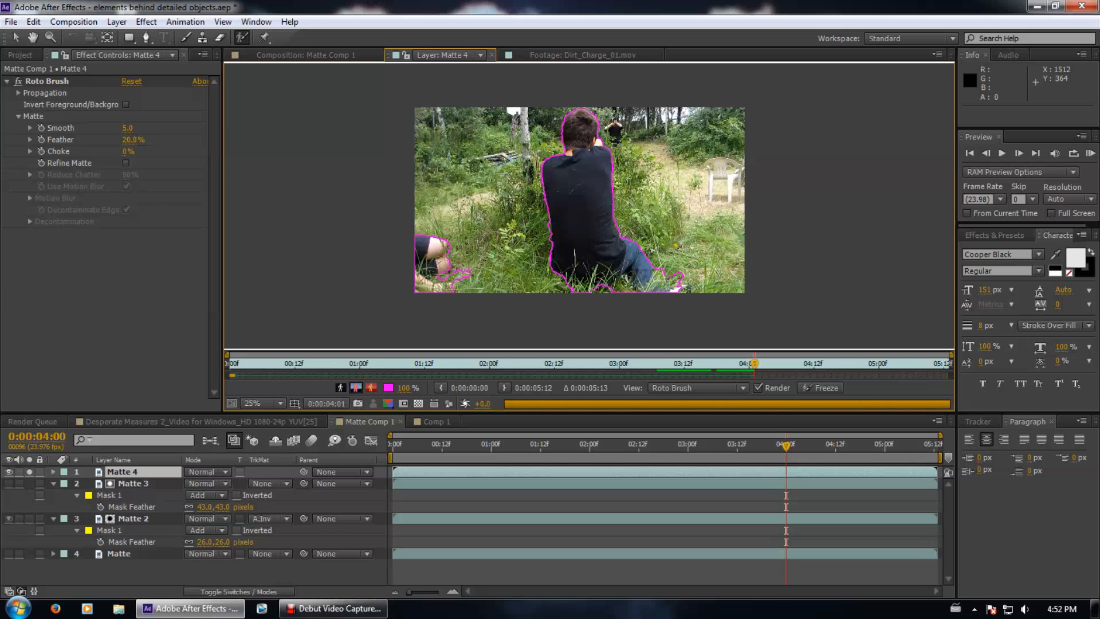
key(Page_Down)
key(Page_Down)
key(Page_Down)
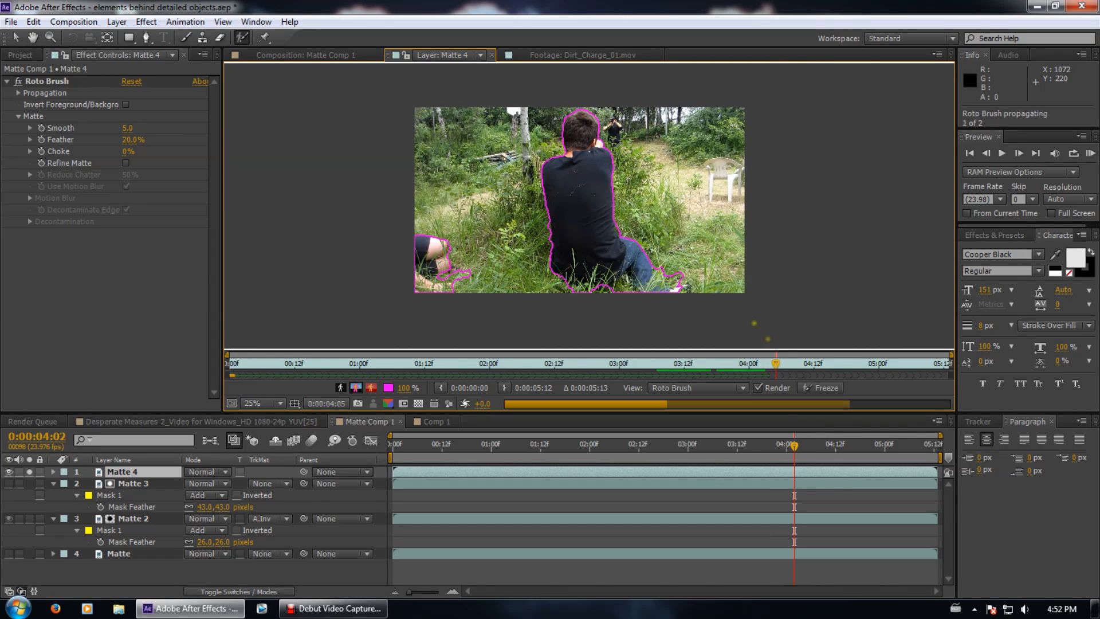
Propagate the matte to 0:00:04:08, return to 0:00:04:06, and add the kneeling actor's emerging elbow to the foreground there
click(798, 363)
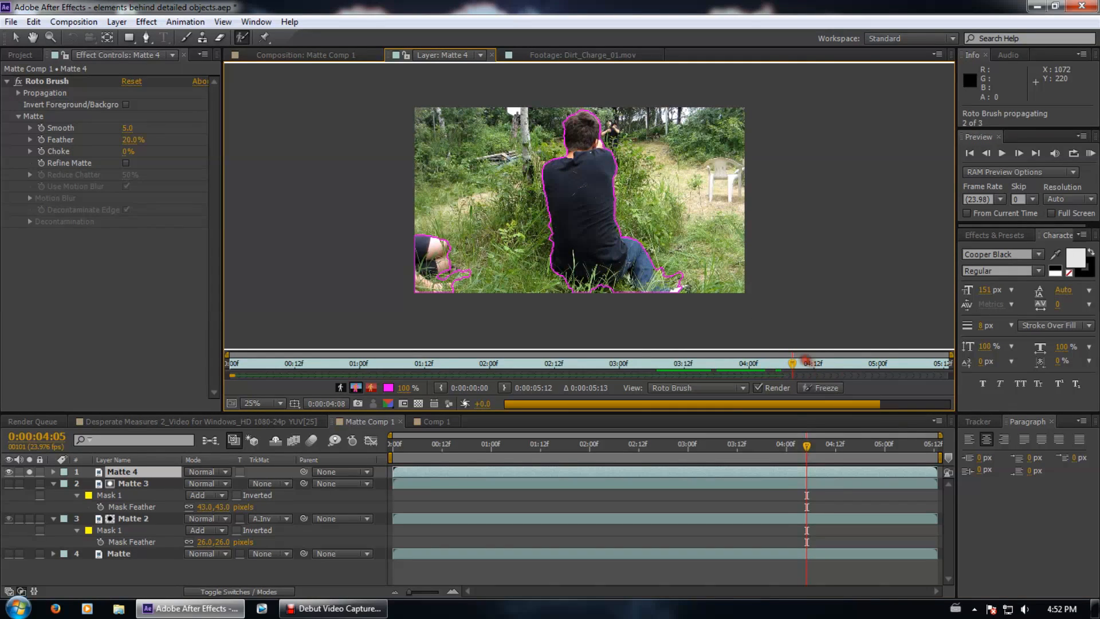
click(799, 363)
click(792, 364)
key(Page_Up)
key(Page_Up)
key(Page_Up)
key(Page_Down)
scroll(773, 218, up, 3)
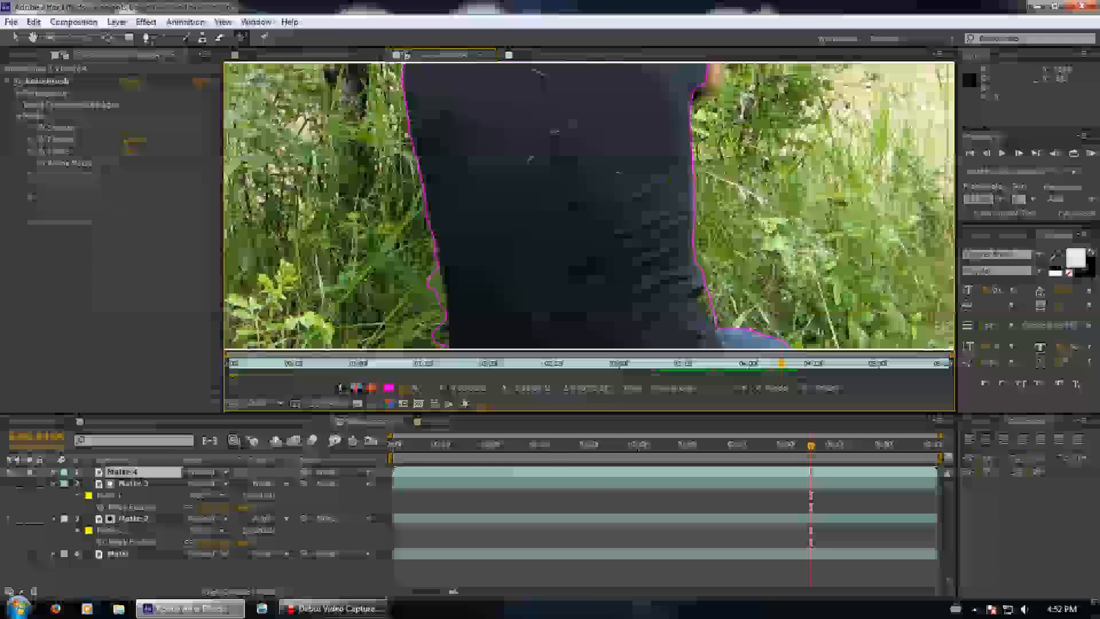
mouse_move(648, 225)
mouse_down()
mouse_move(647, 257)
mouse_move(625, 261)
mouse_move(609, 282)
mouse_up()
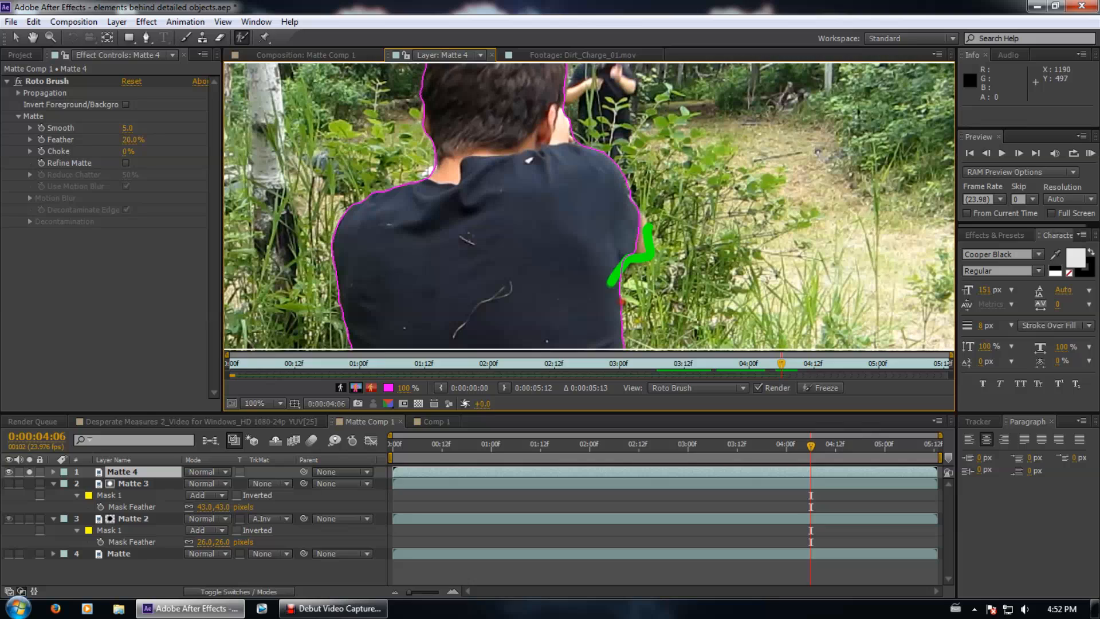
mouse_move(653, 215)
mouse_down()
mouse_move(668, 244)
mouse_move(633, 298)
mouse_up()
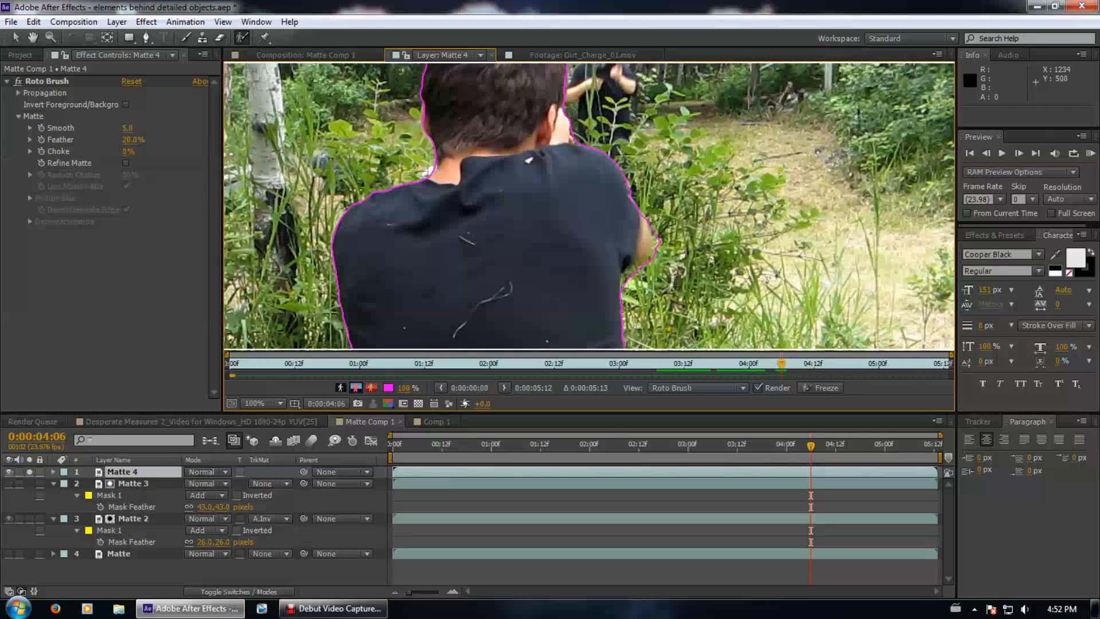
Add the rest of the kneeling actor's elbow at 0:00:04:07 and propagate the matte to 0:00:04:11
key(Page_Down)
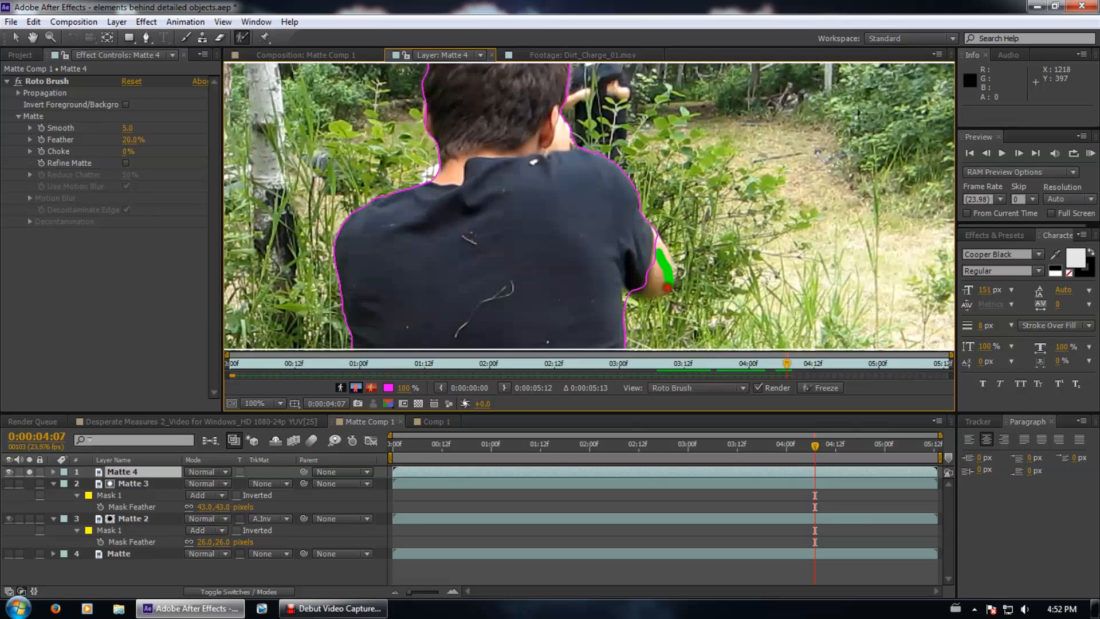
key(Page_Down)
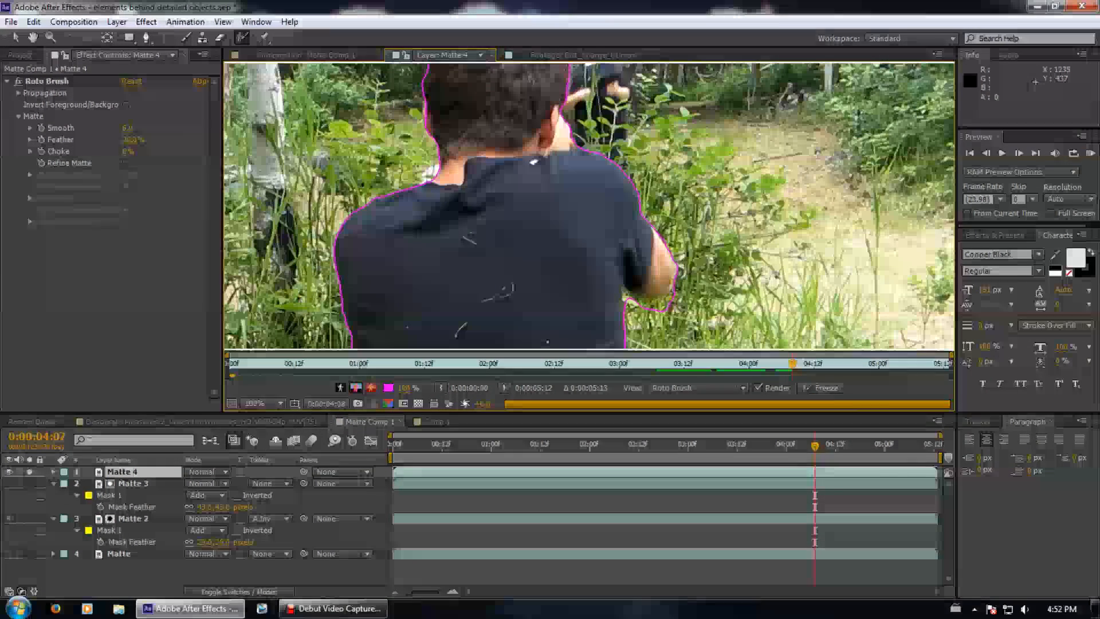
key(Page_Down)
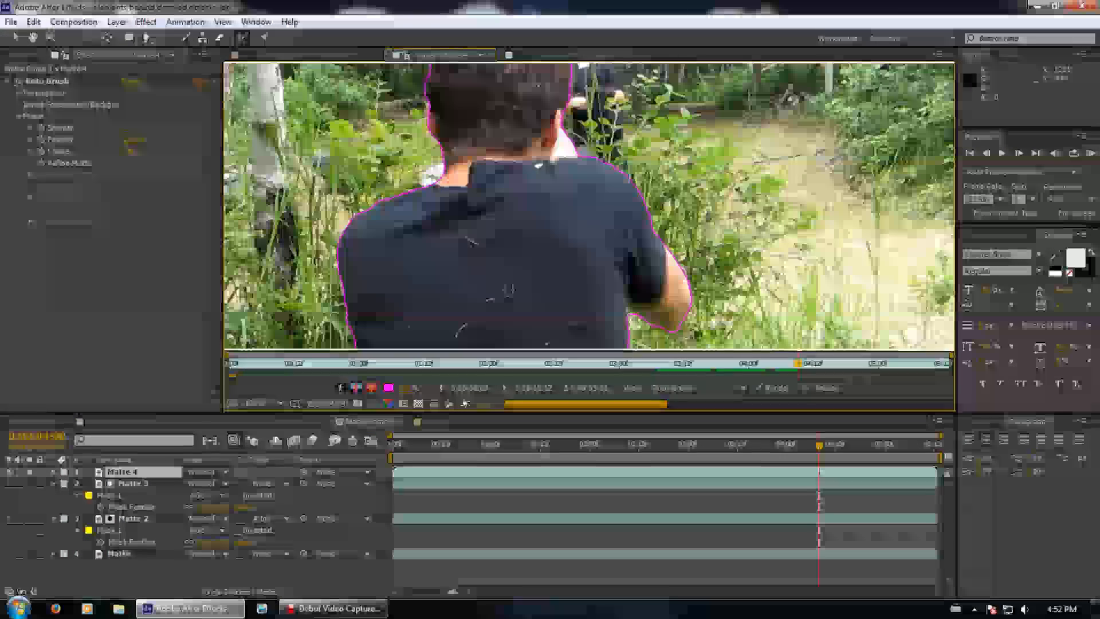
key(Page_Down)
key(Page_Down)
key(Page_Down)
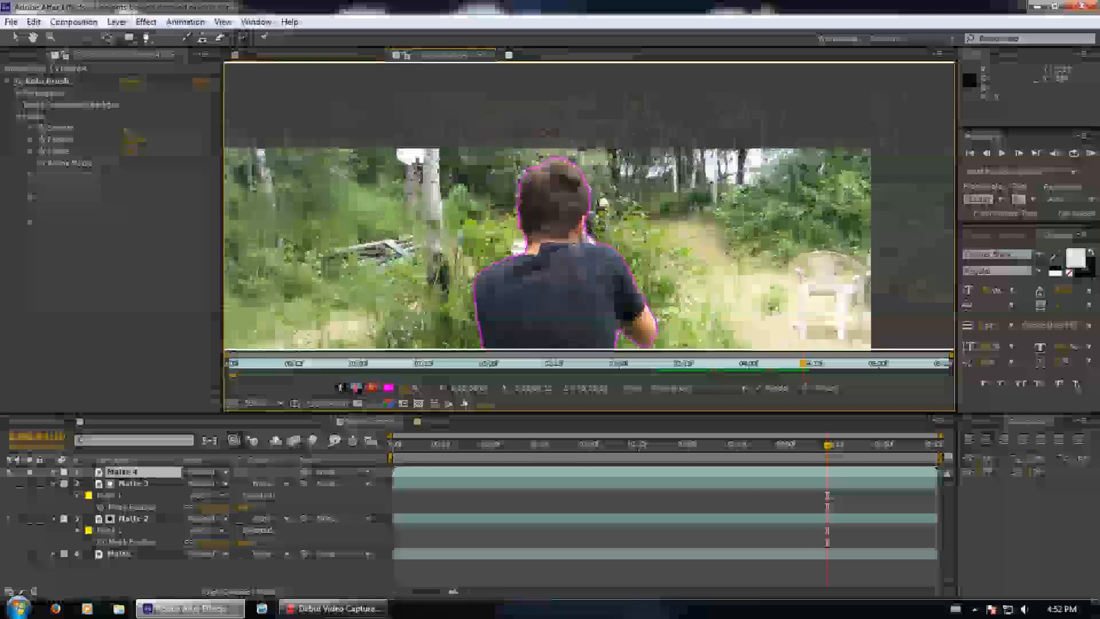
key(Page_Down)
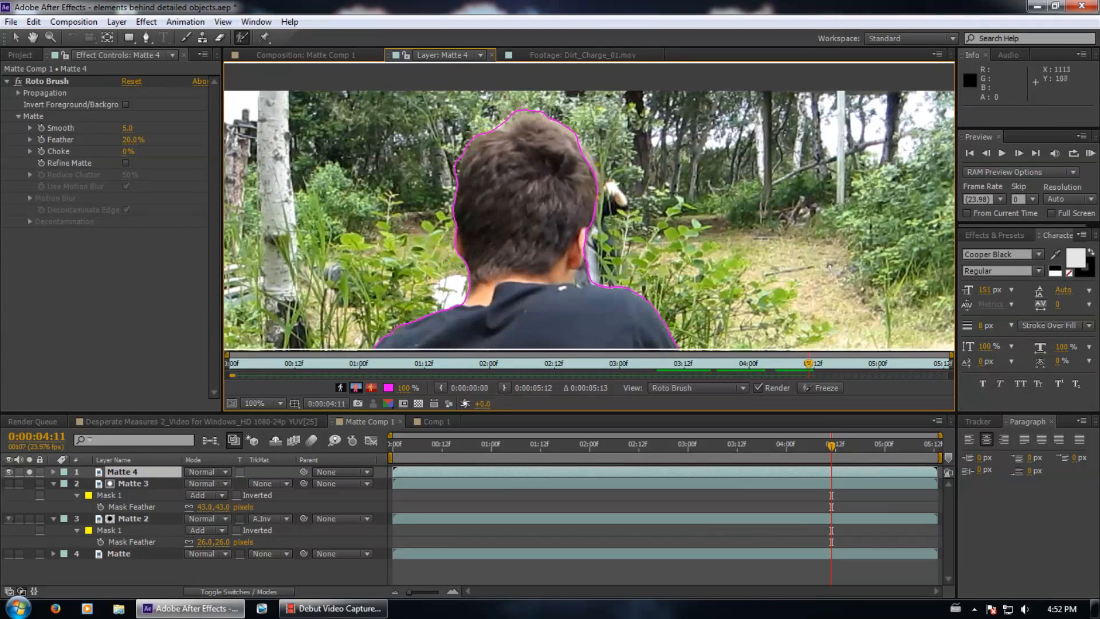
Recheck the outline around the kneeling actor's head near 0:00:04:11 and propagate the matte to 0:00:04:13
key(Page_Down)
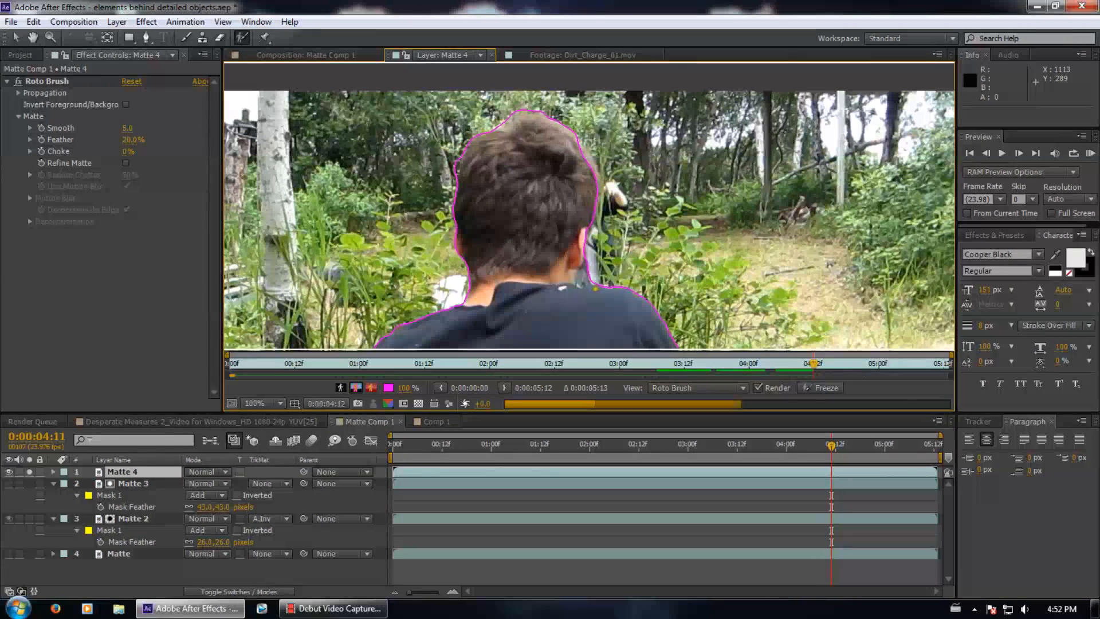
key(Page_Up)
key(Page_Up)
key(Page_Down)
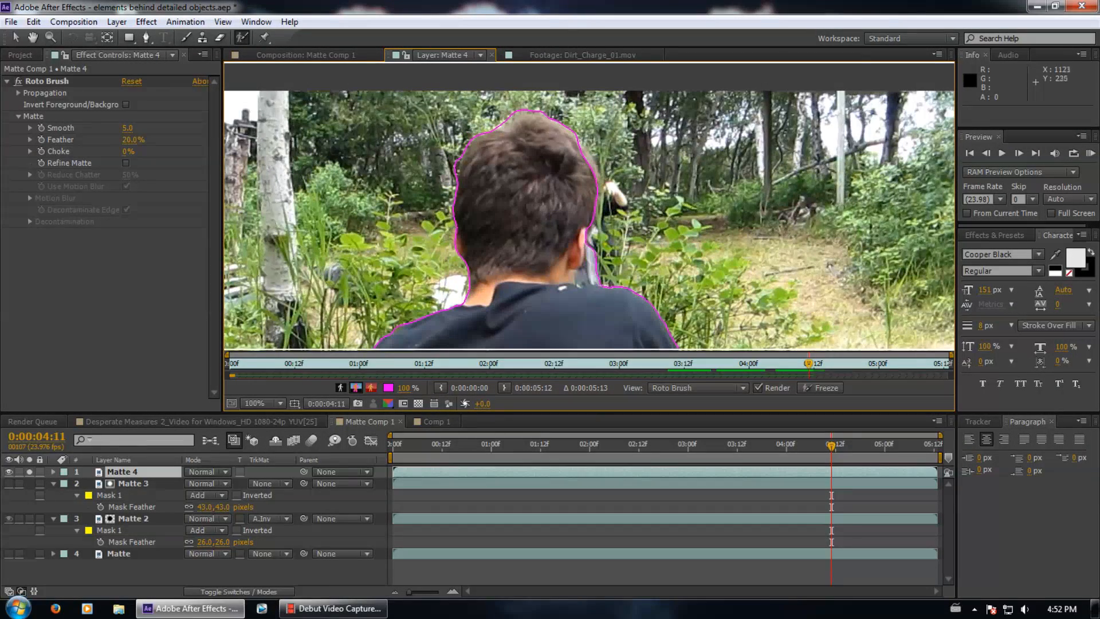
key(Page_Down)
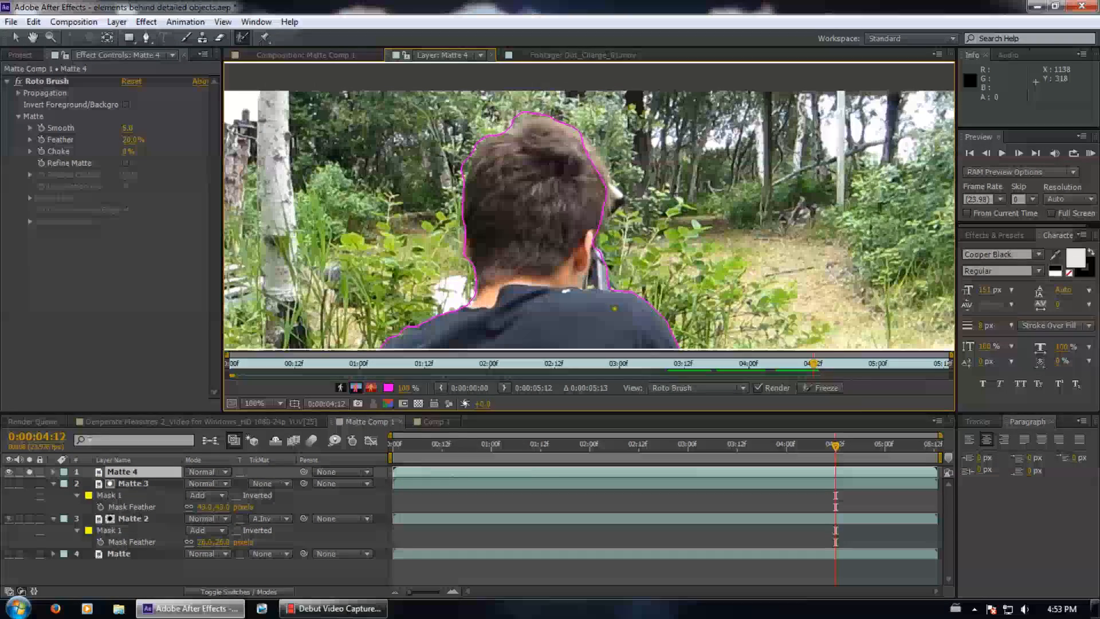
key(Page_Down)
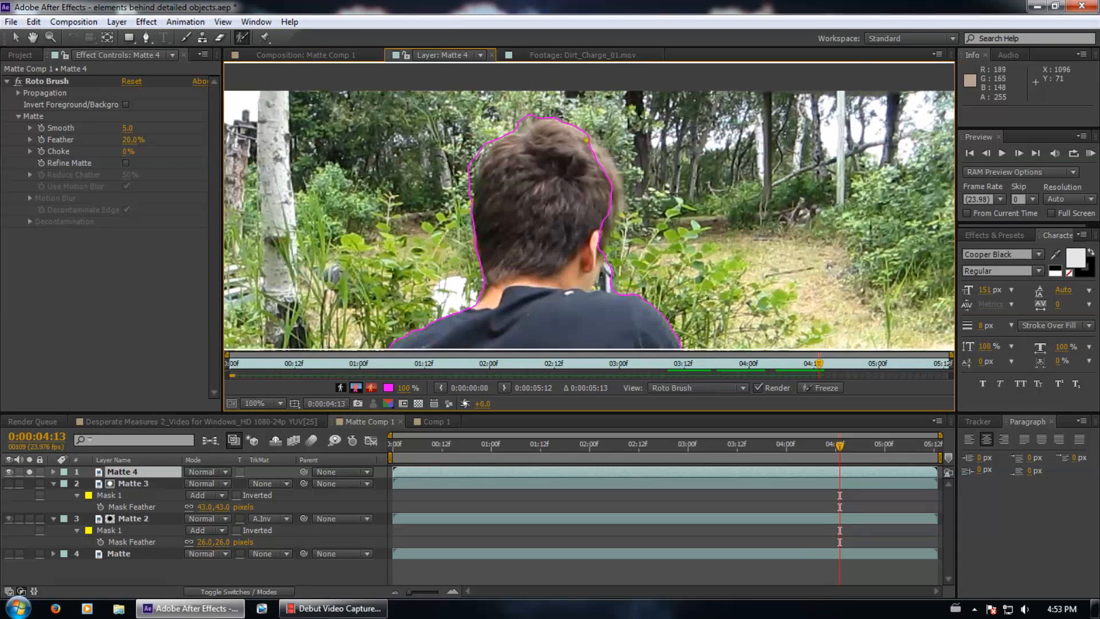
Add the missing hair on the face side of the kneeling actor's head at 0:00:04:13 and trim the background behind it
drag(603, 249, 607, 255)
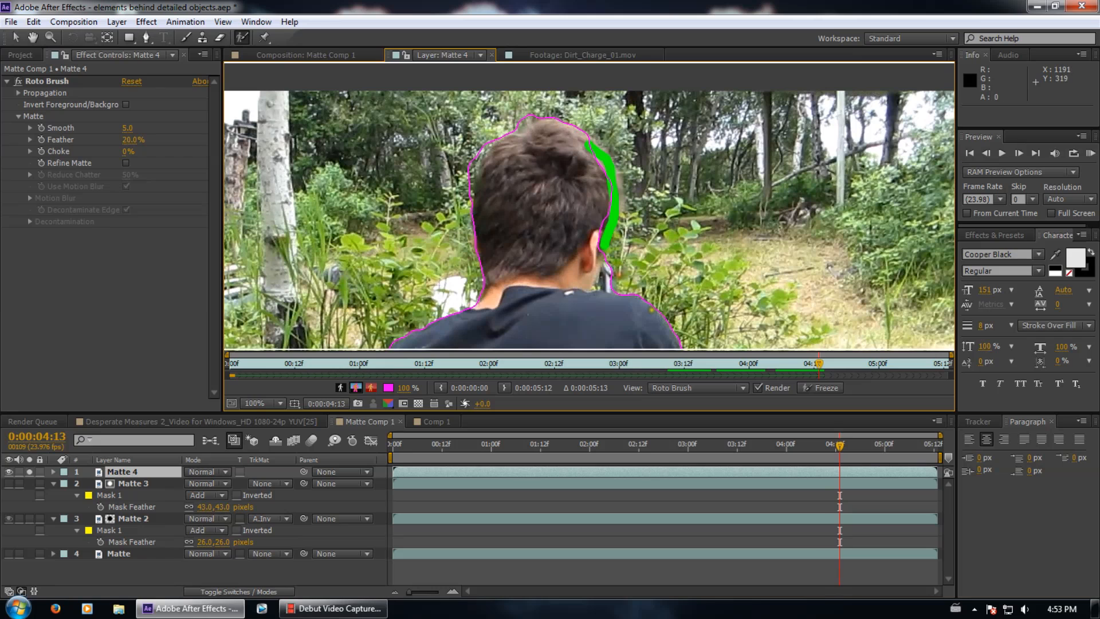
drag(590, 128, 630, 166)
drag(612, 249, 610, 249)
mouse_move(533, 114)
mouse_down()
mouse_move(487, 142)
mouse_move(465, 192)
mouse_up()
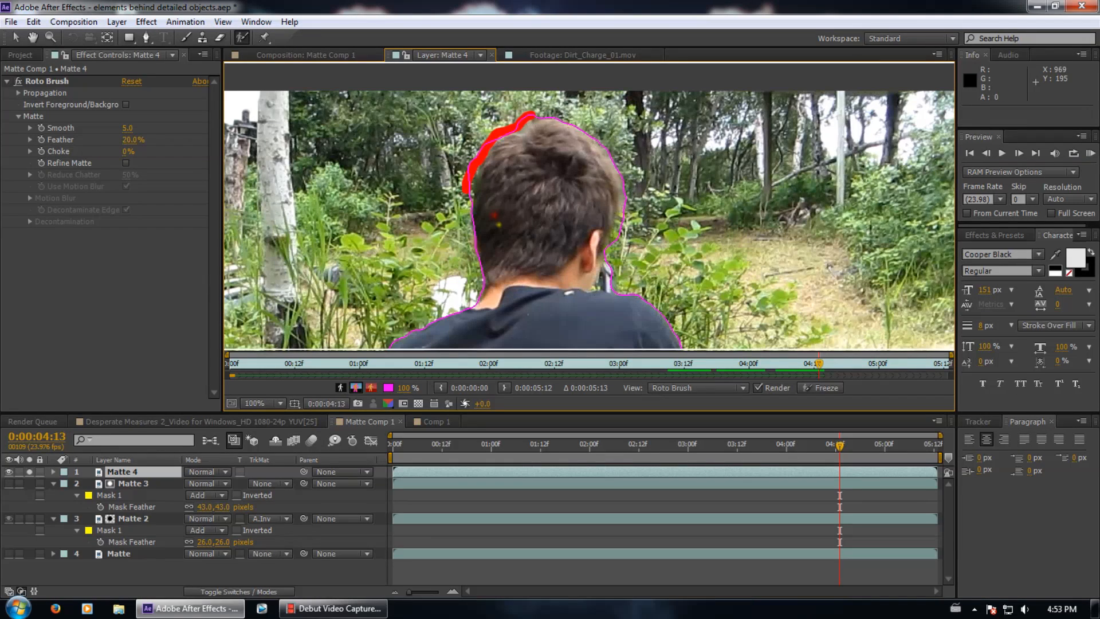
drag(624, 216, 616, 246)
Propagate the matte to 0:00:04:17 and refine the edge of the kneeling actor's forearm above the knee
key(Page_Down)
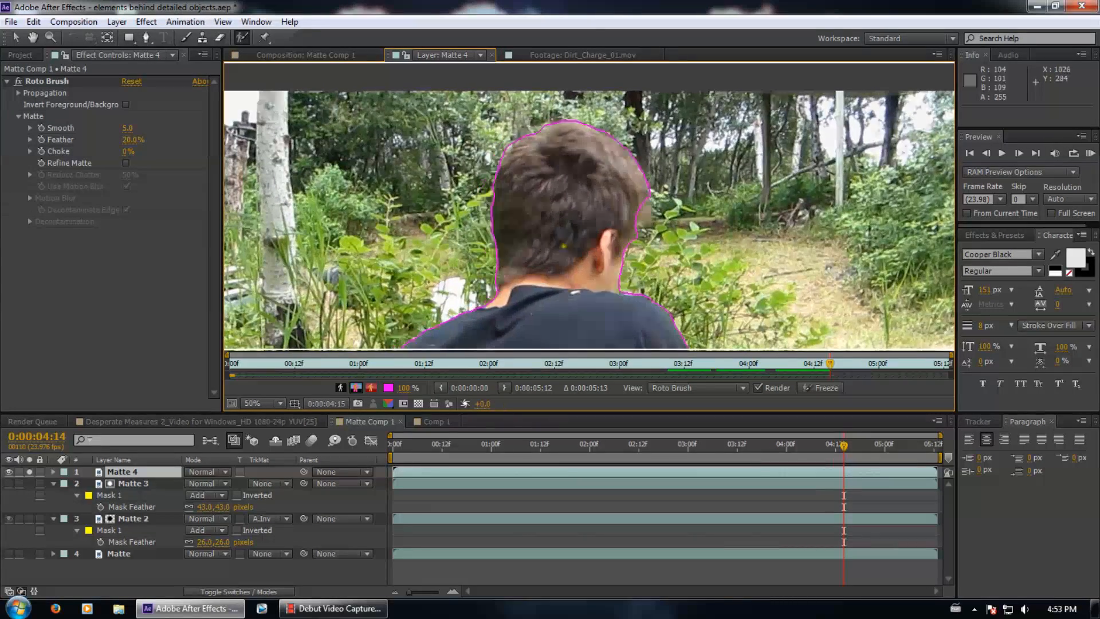
key(Page_Down)
key(comma)
key(comma)
key(Page_Down)
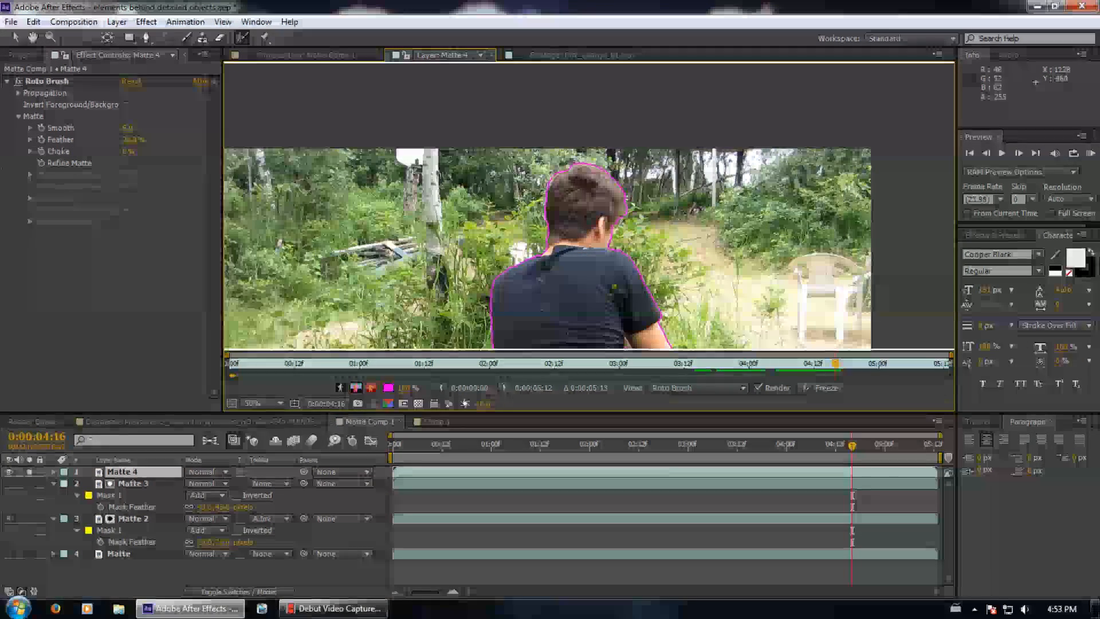
drag(609, 286, 635, 167)
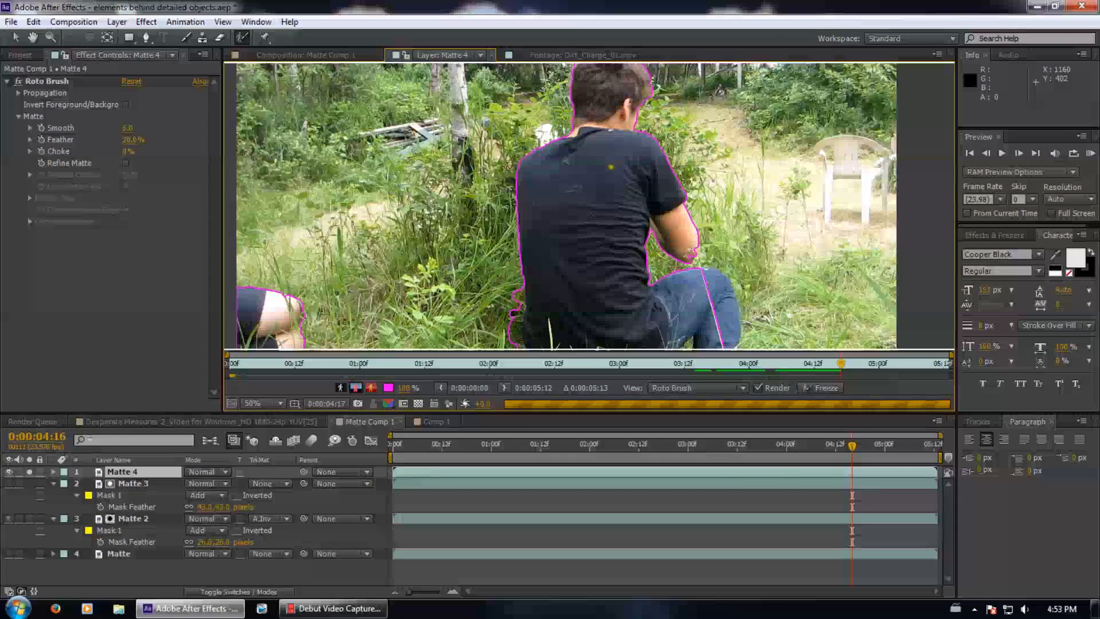
drag(701, 247, 694, 257)
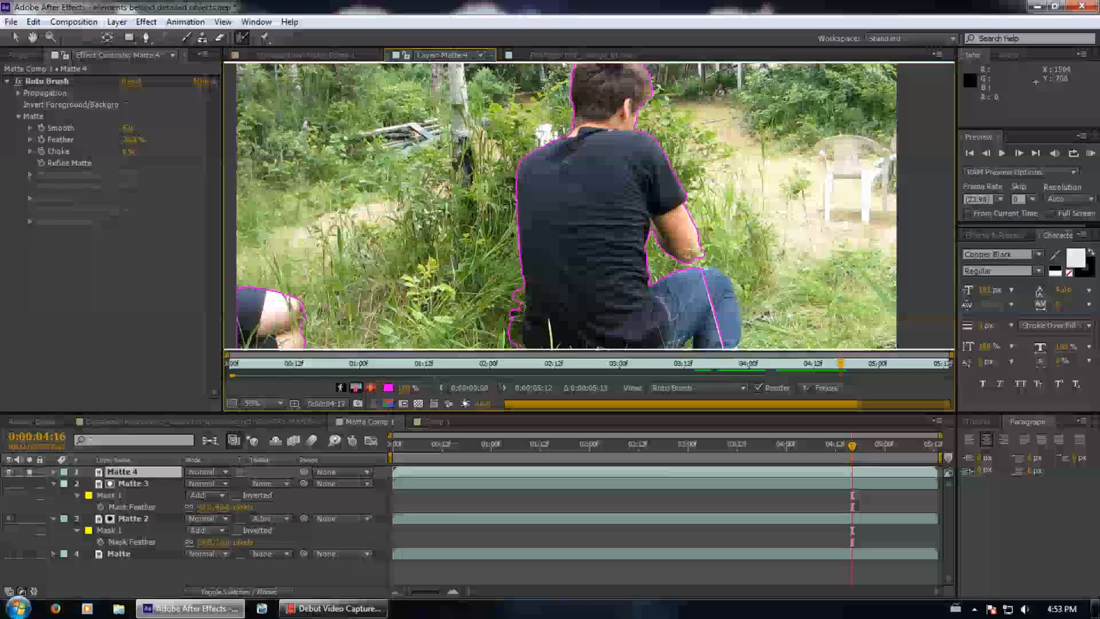
Propagate the matte past 0:00:04:17 and step back through the preceding frames to check the outline
key(Page_Down)
key(Page_Up)
key(Page_Up)
key(Page_Up)
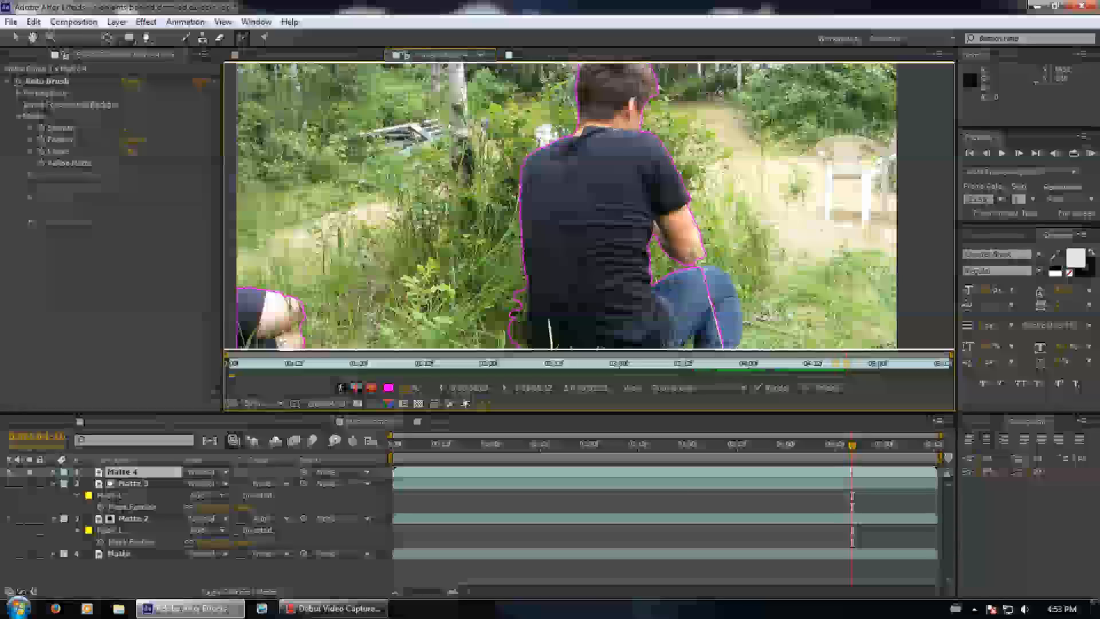
key(Page_Up)
key(Page_Up)
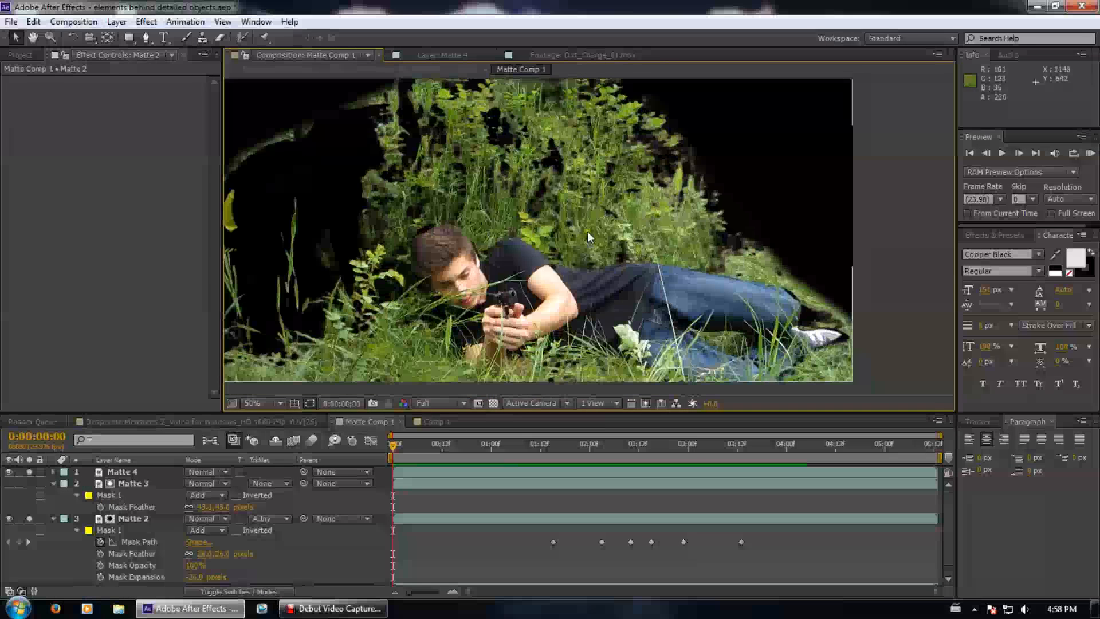
Inspect Matte 2's mask and track matte, play a RAM preview of Matte Comp 1, and scrub its opening second
click(136, 517)
scroll(137, 504, down, 1)
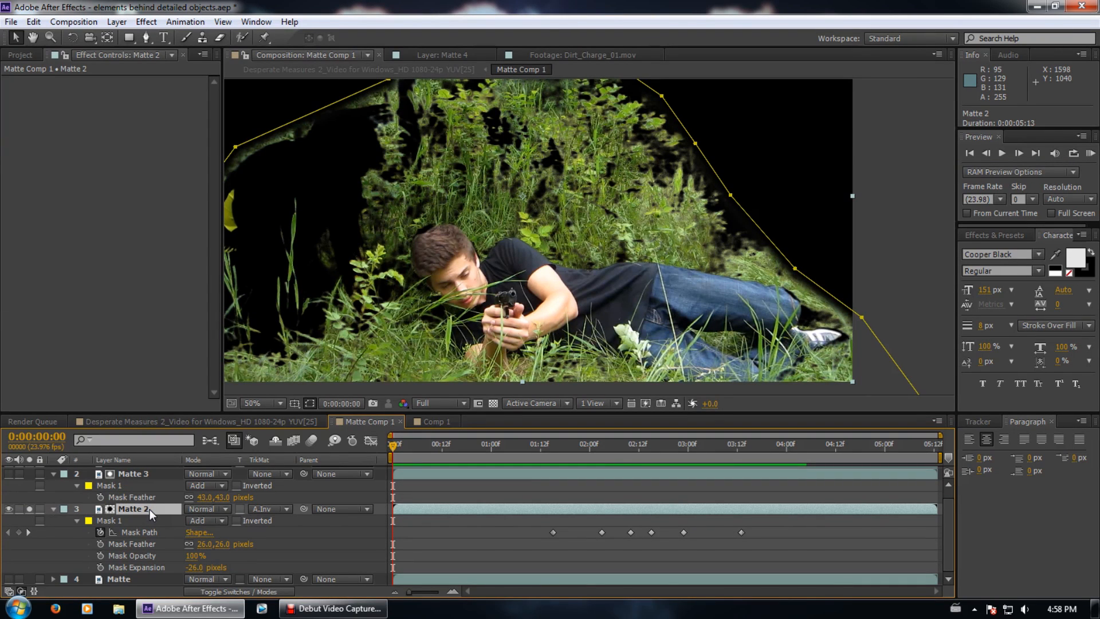
click(260, 510)
click(376, 561)
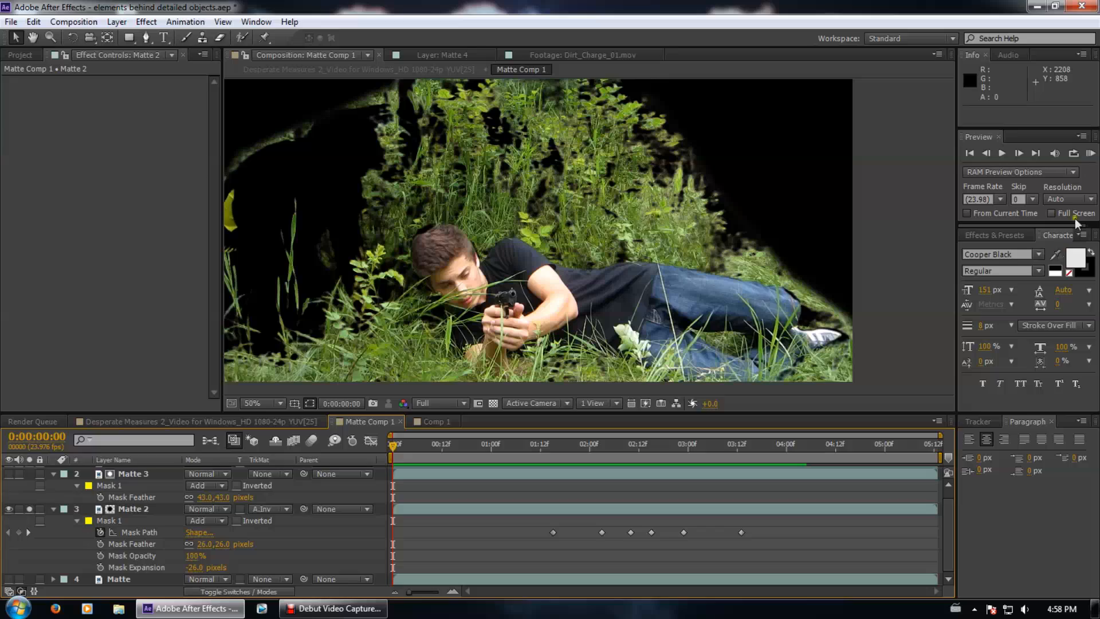
click(1090, 153)
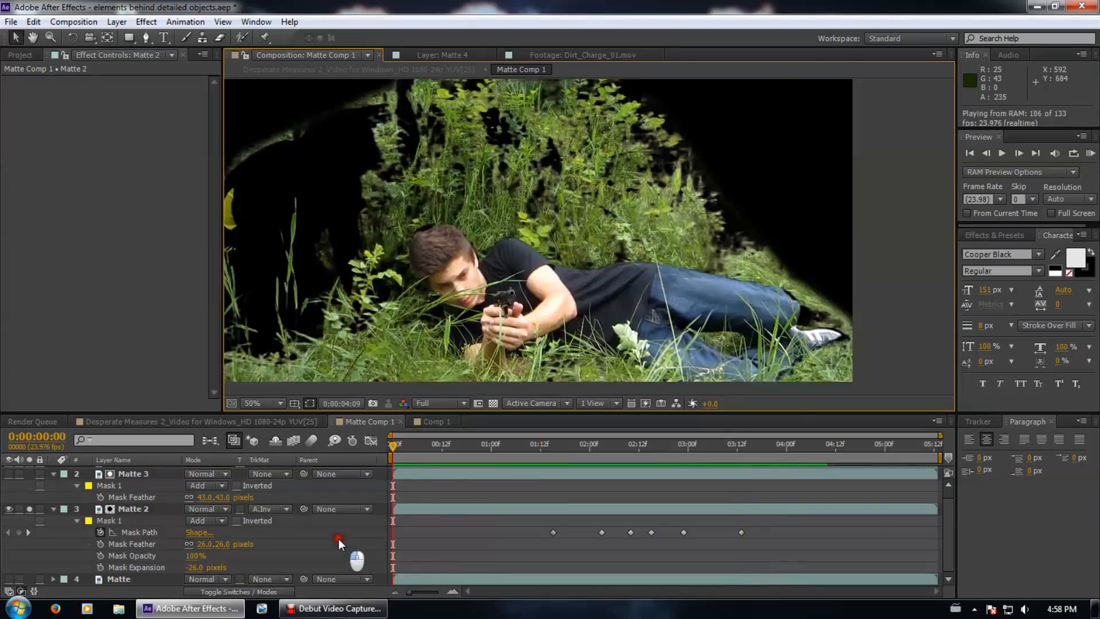
click(345, 534)
drag(408, 440, 486, 472)
From the start of the main Desperate Measures 2 composition, open Comp 1 and make its background footage a guide layer
click(250, 423)
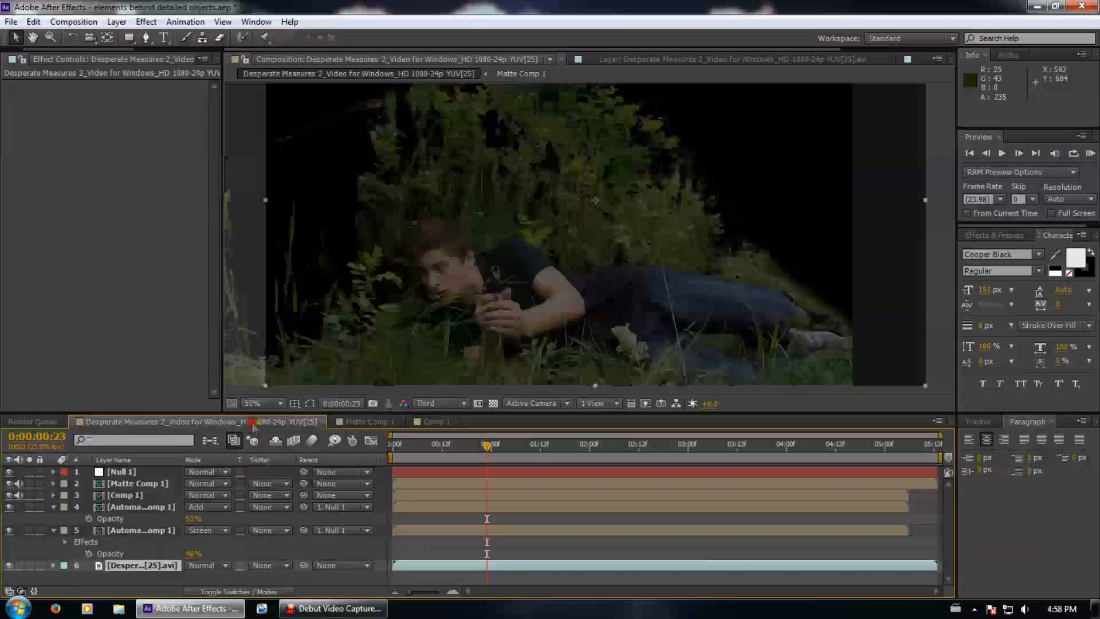
click(399, 446)
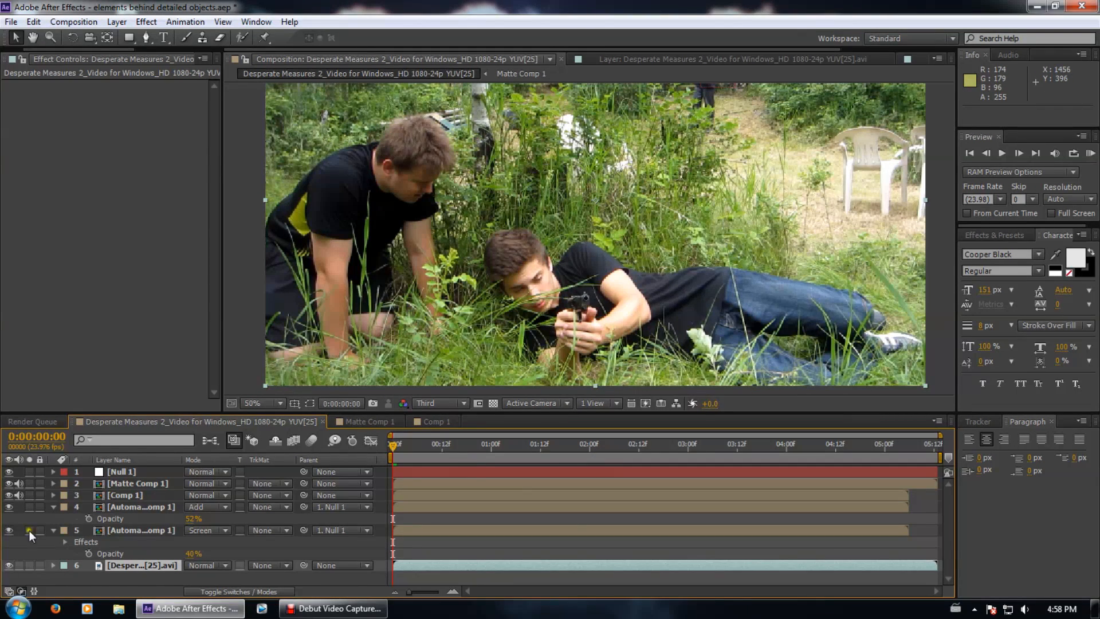
click(121, 496)
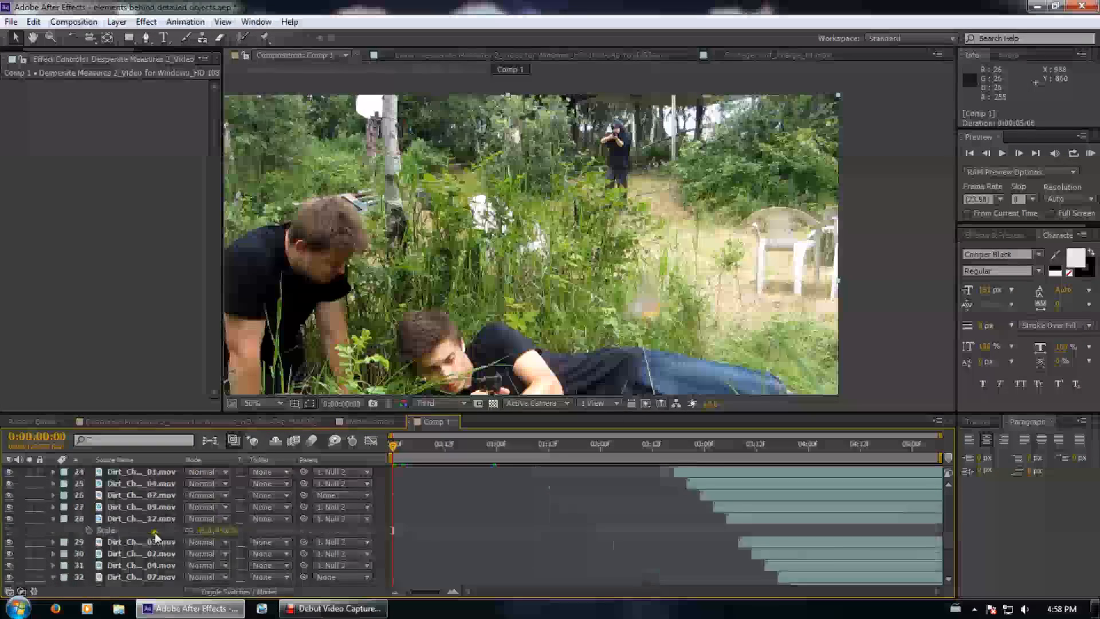
right_click(111, 578)
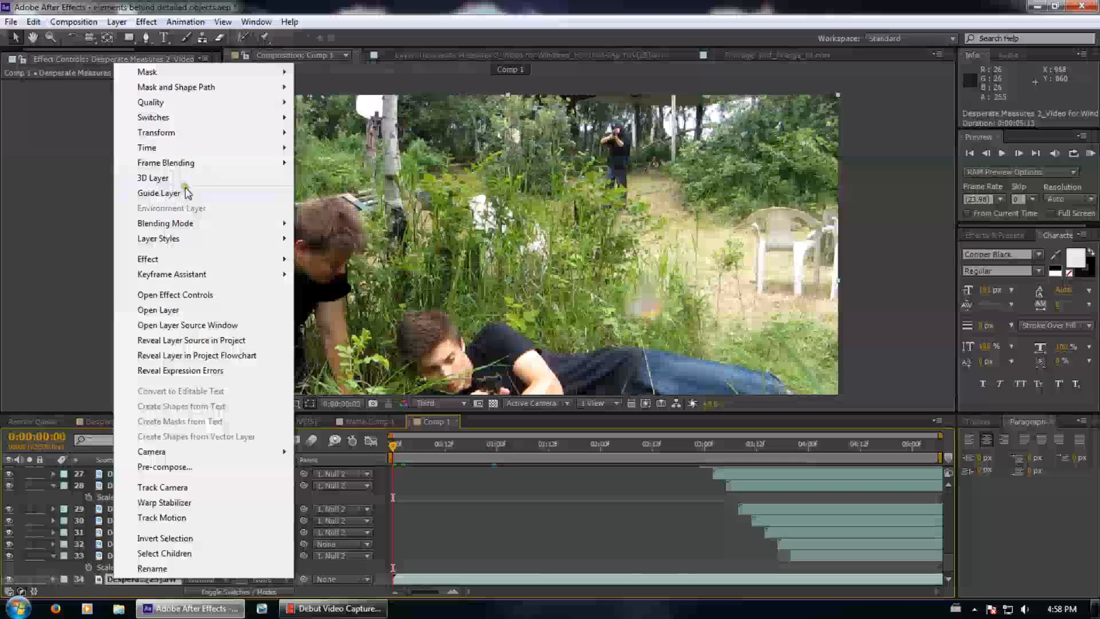
click(175, 193)
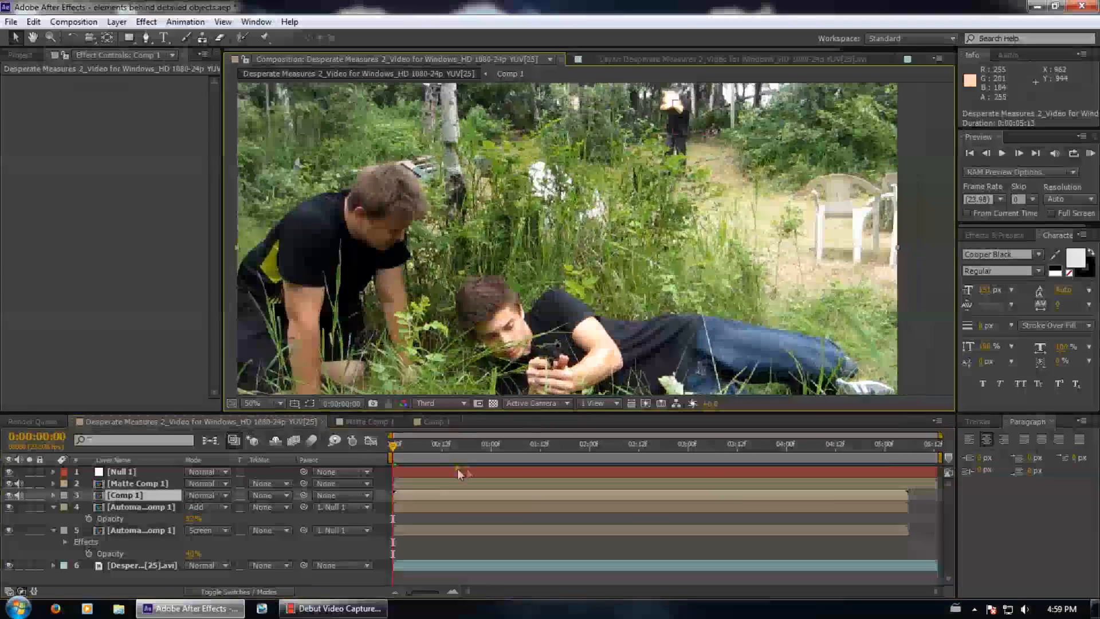
Go to 0:00:00:19 in the main composition, select Comp 1, and run a RAM preview of the finished composite
click(471, 445)
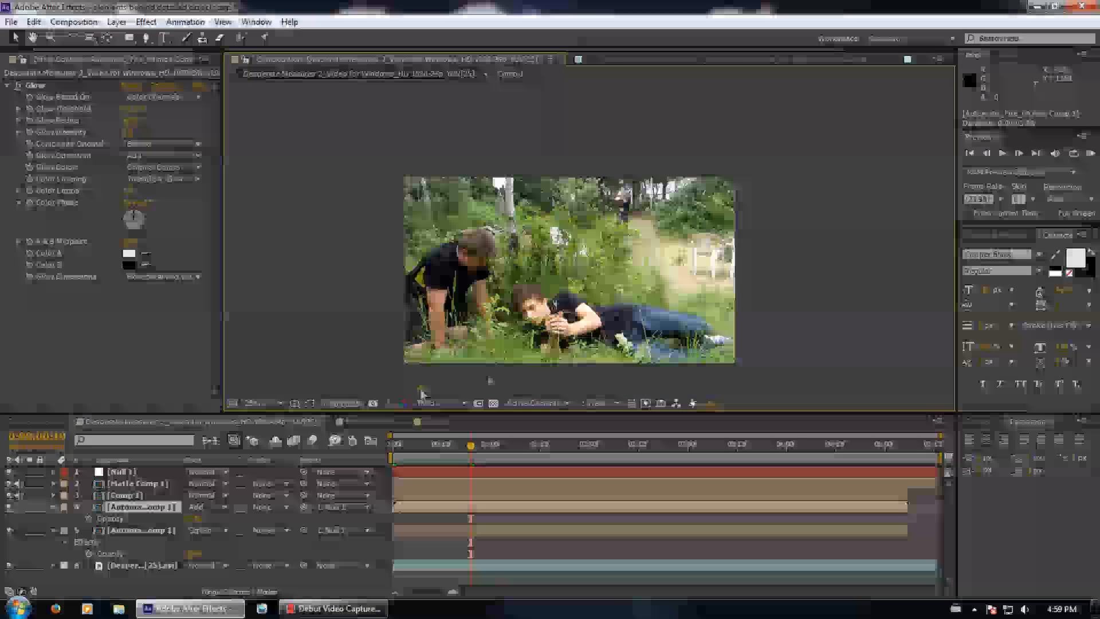
click(126, 495)
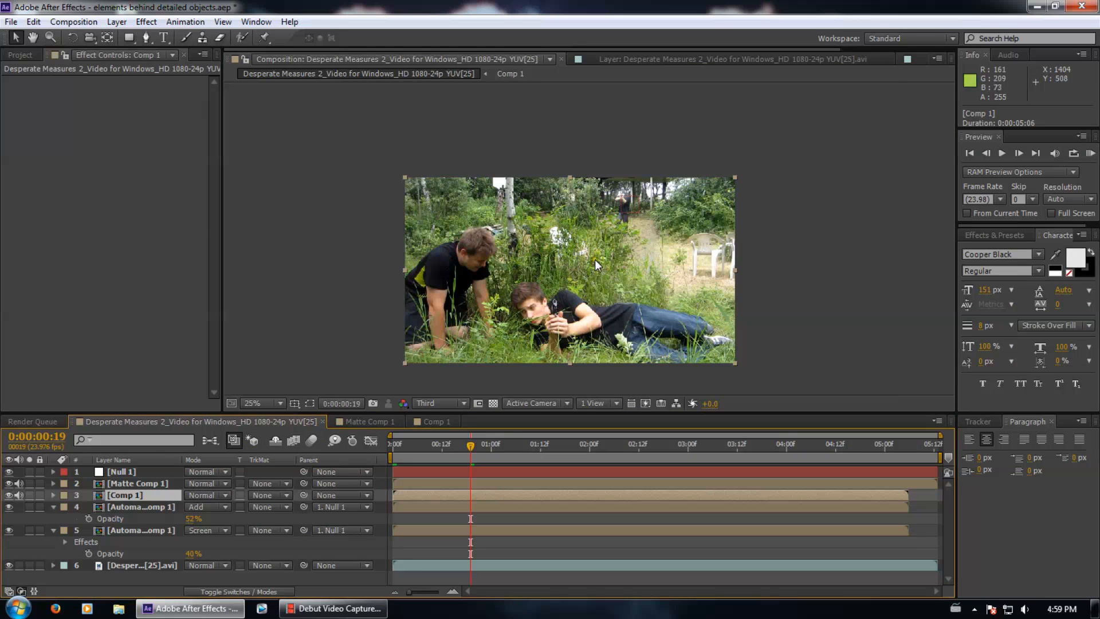
click(1089, 154)
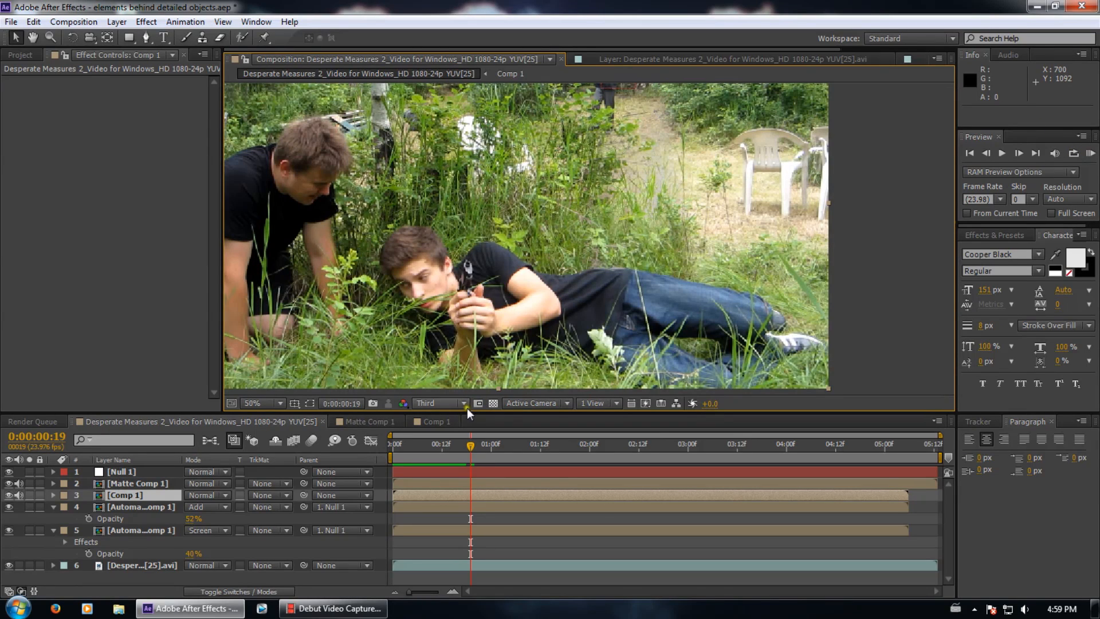
Run a RAM preview of the main composition and inspect the grass and actors in the composite
click(1090, 154)
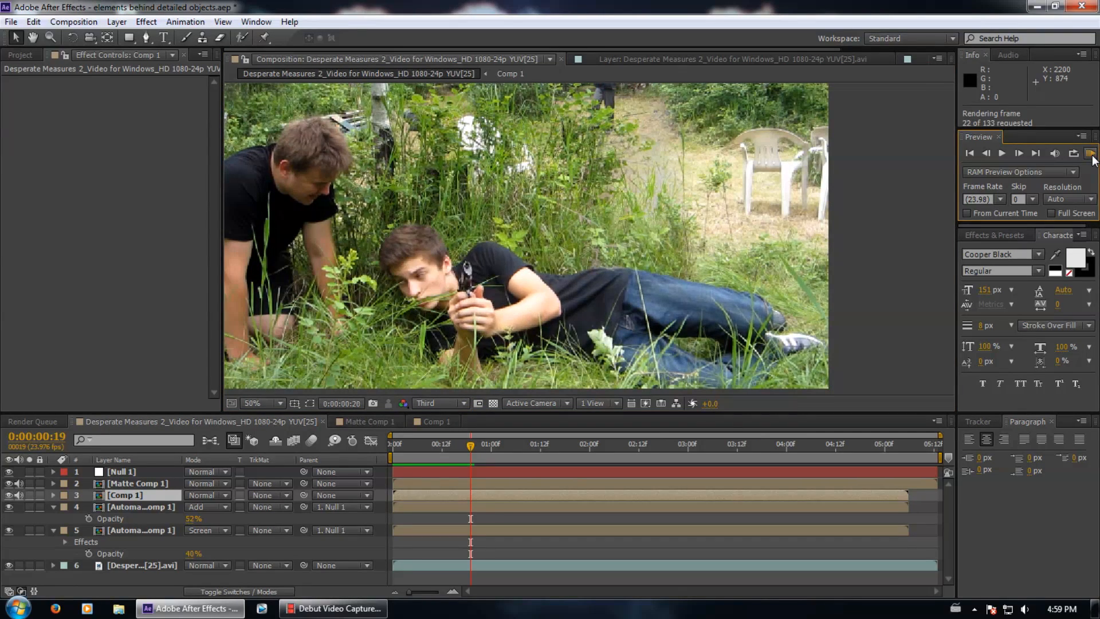
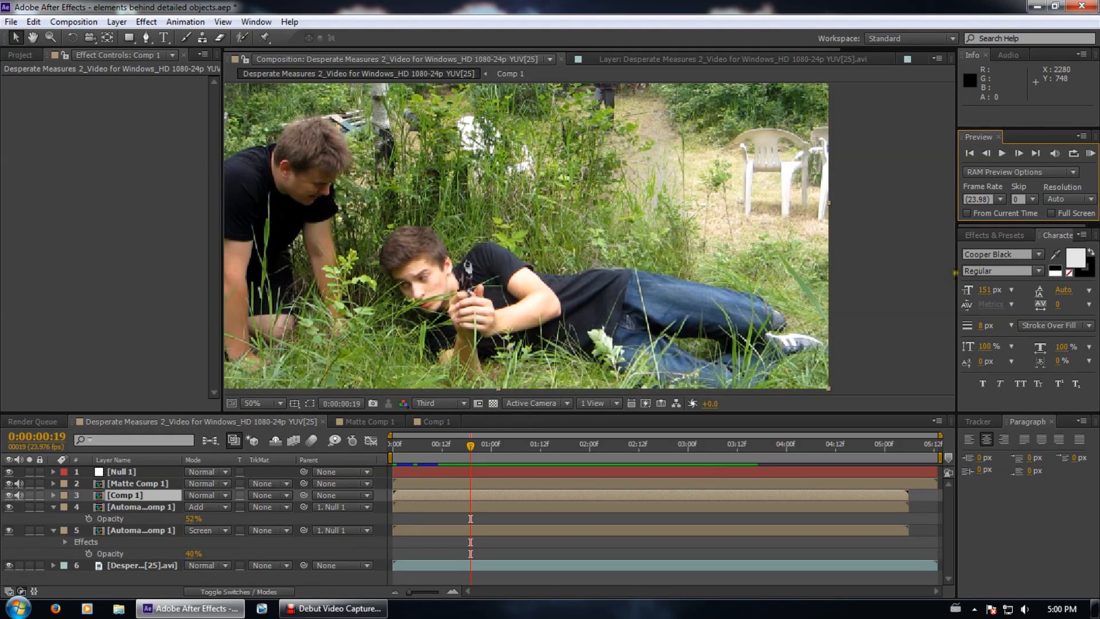
drag(397, 210, 490, 313)
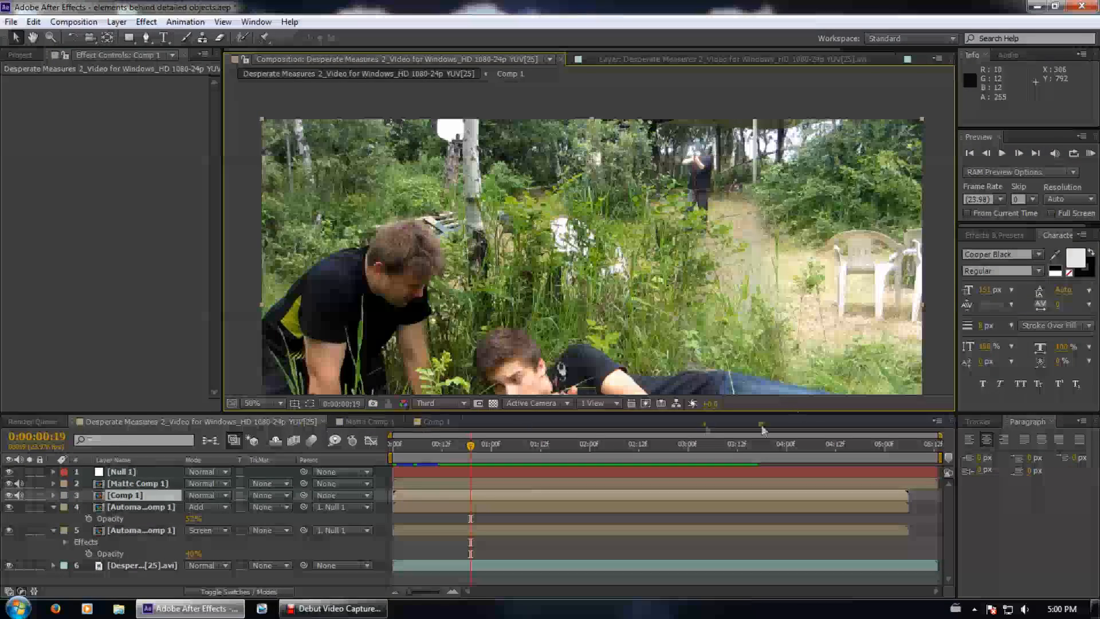
drag(555, 352, 540, 216)
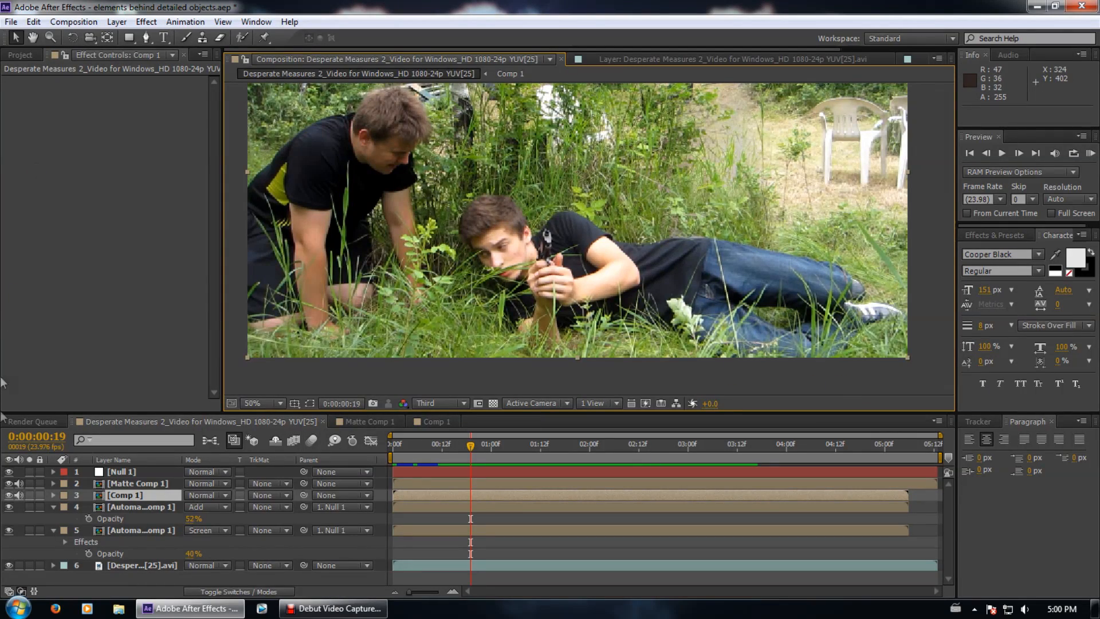
Open Matte Comp 1, inspect the Matte 4 layer at Third resolution, and return the preview resolution to Full
click(371, 421)
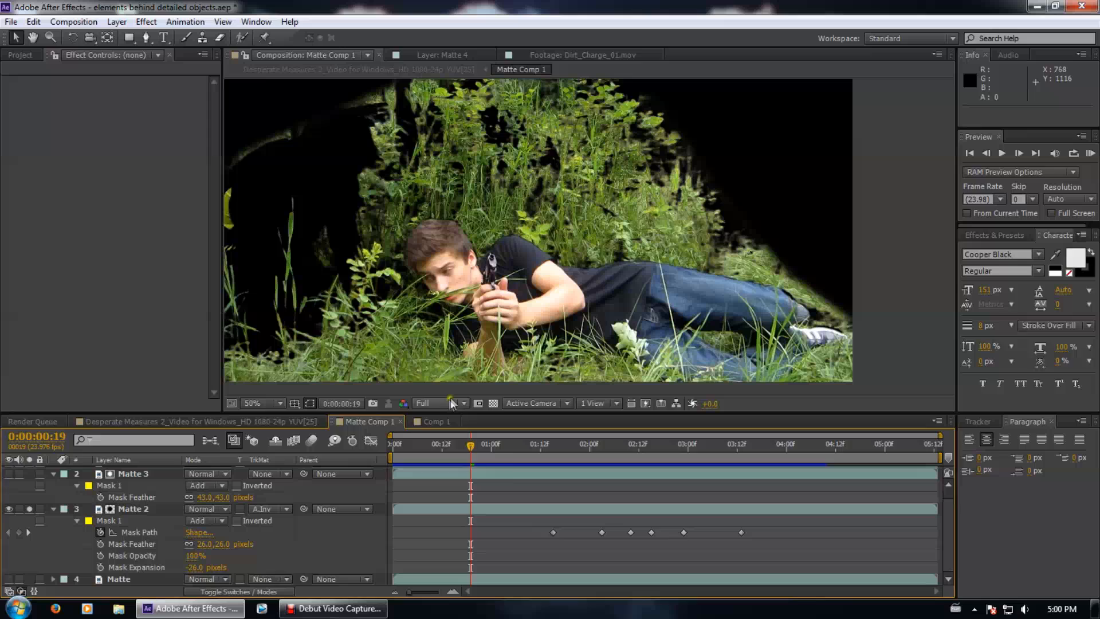
click(453, 404)
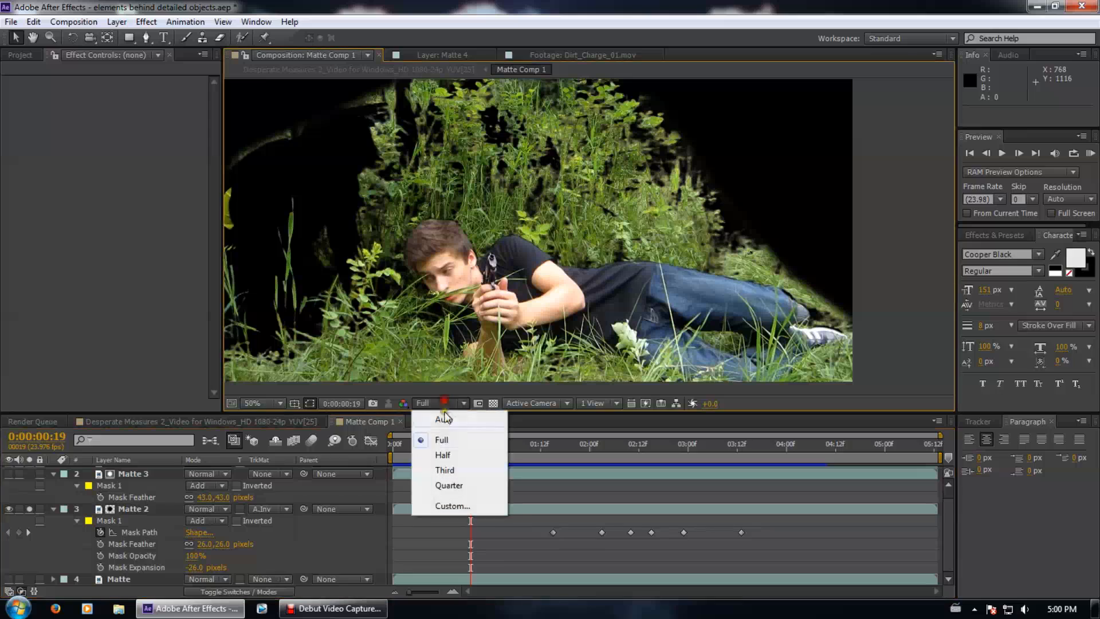
click(452, 472)
scroll(132, 486, up, 1)
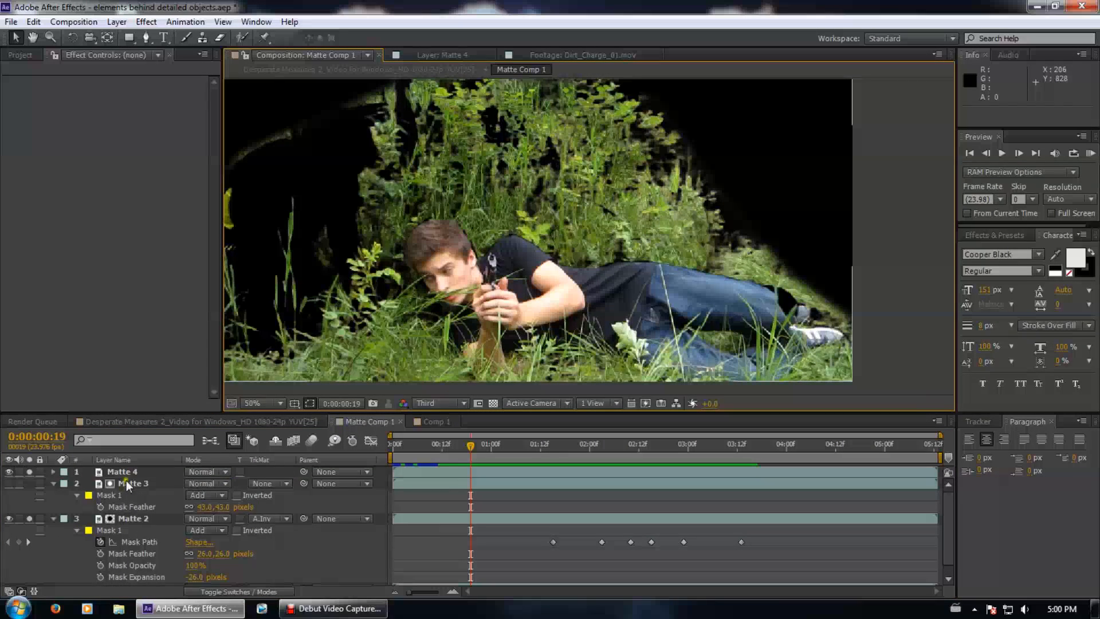
double_click(130, 472)
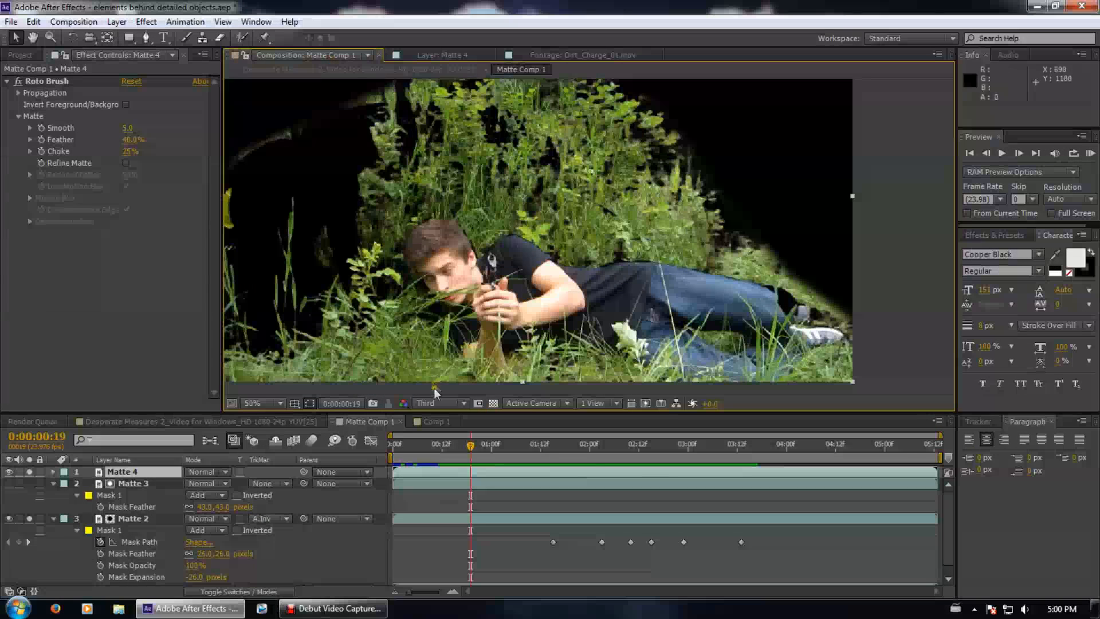
click(440, 403)
click(446, 440)
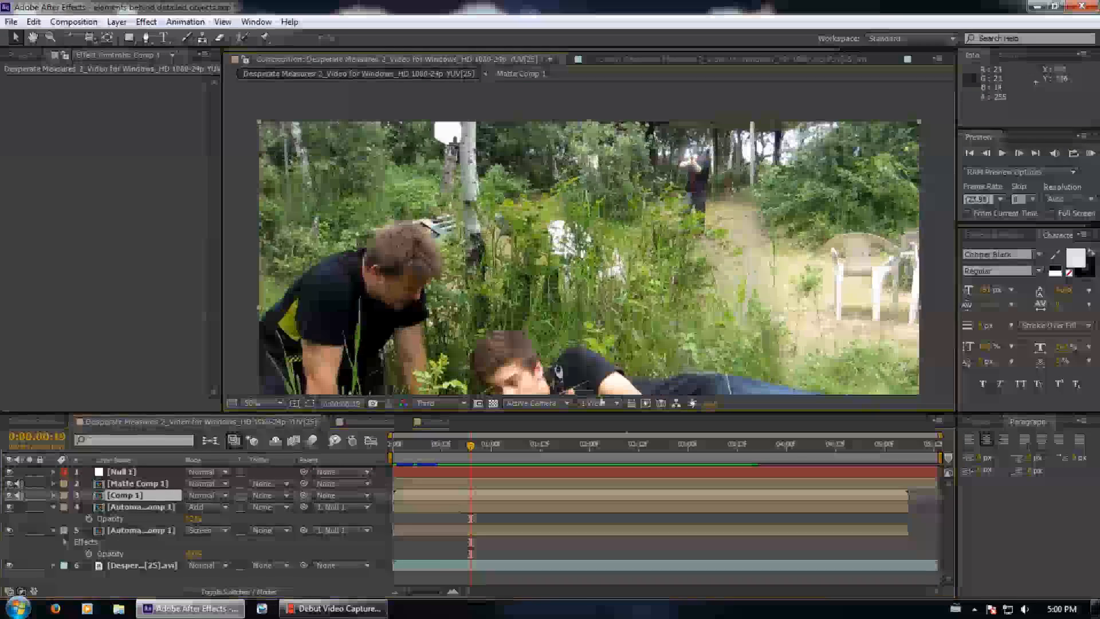
Scrub the main composition forward to 0:00:04:01 and examine the man aiming in the background
click(703, 444)
drag(703, 445, 793, 453)
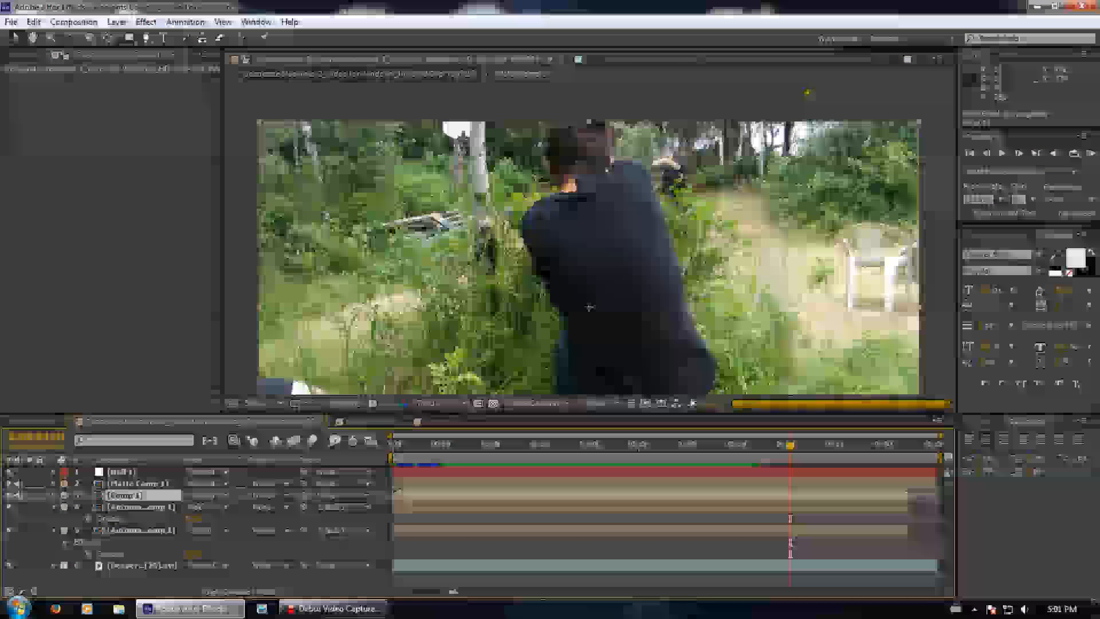
scroll(627, 210, up, 1)
drag(626, 211, 571, 315)
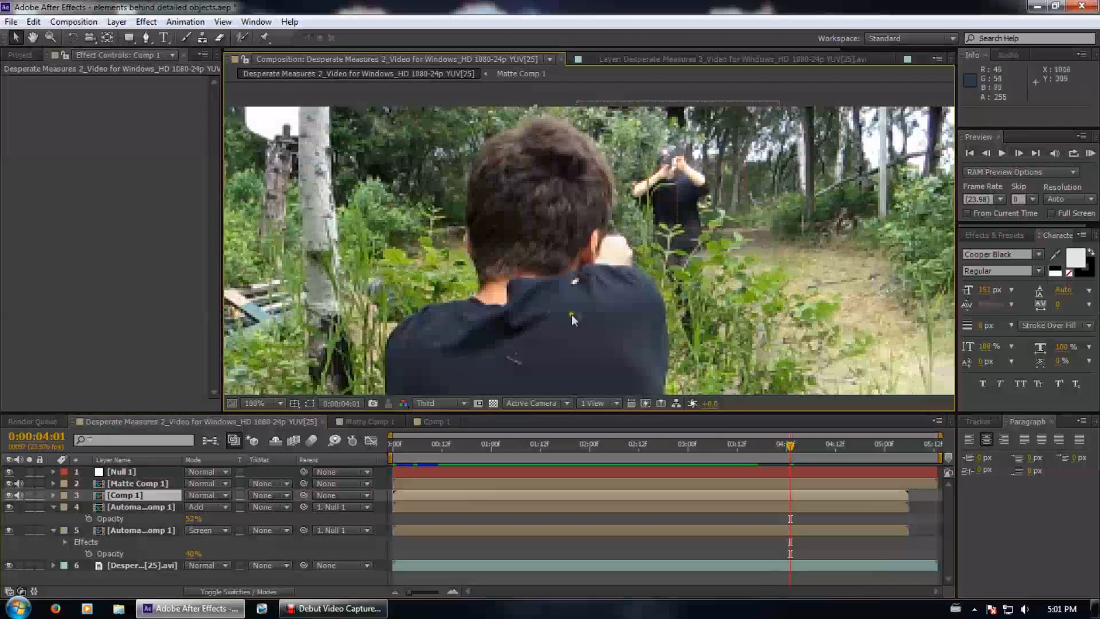
Step frame by frame back and forth around the background man's shot and stop at 0:00:03:20
key(Page_Up)
key(Page_Up)
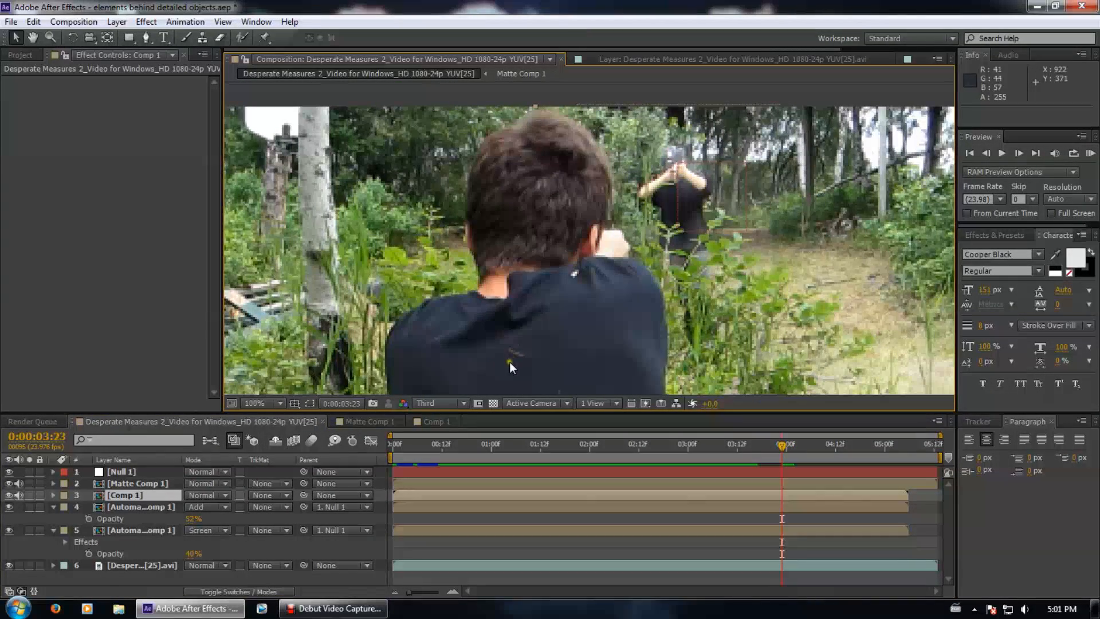
key(Page_Up)
key(Page_Up)
key(Page_Up)
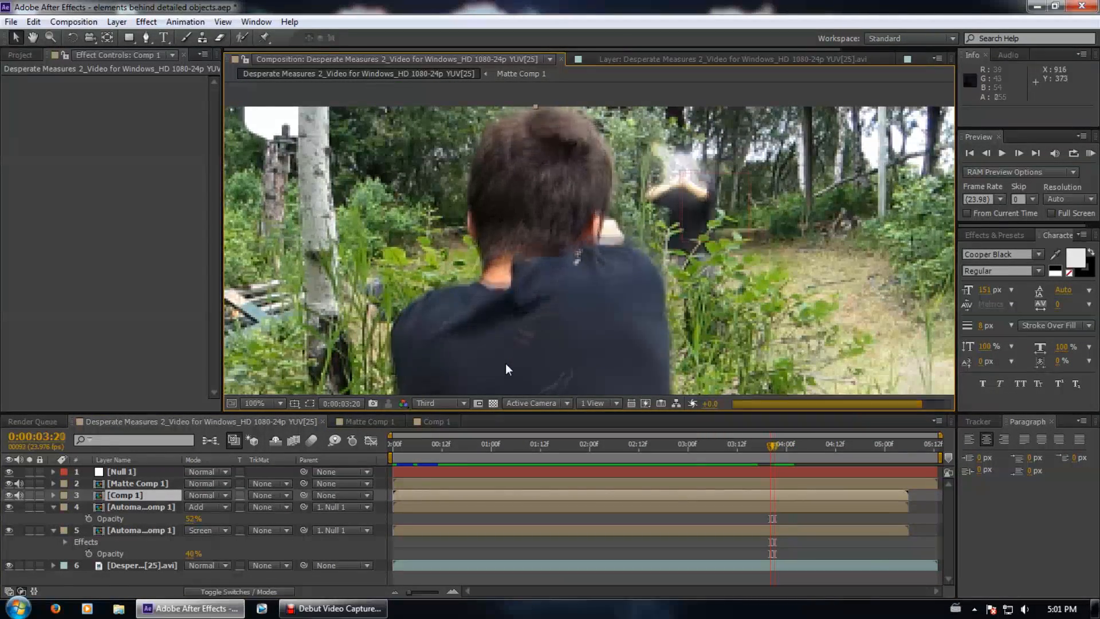
key(Page_Down)
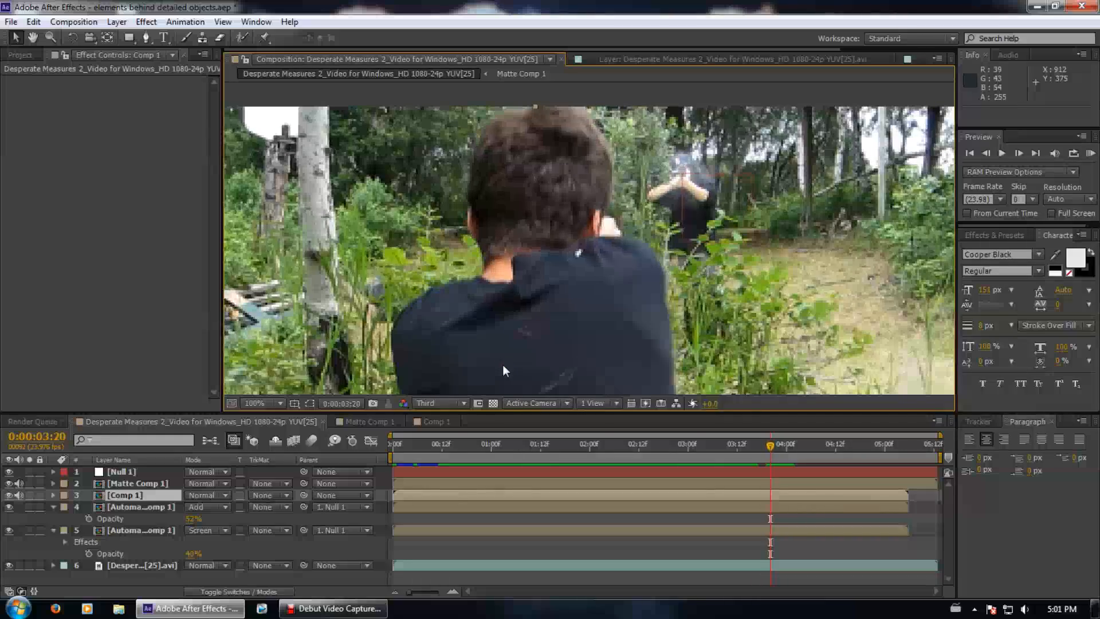
key(Page_Up)
key(Page_Up)
key(Page_Up)
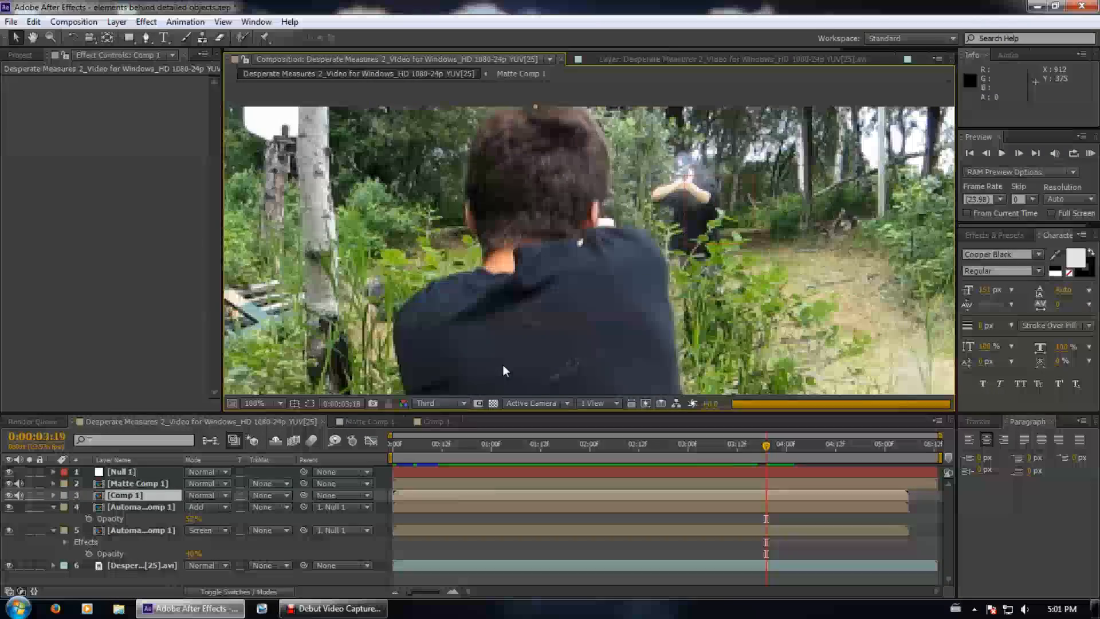
key(Page_Down)
key(Page_Down)
key(Page_Down)
key(Page_Down)
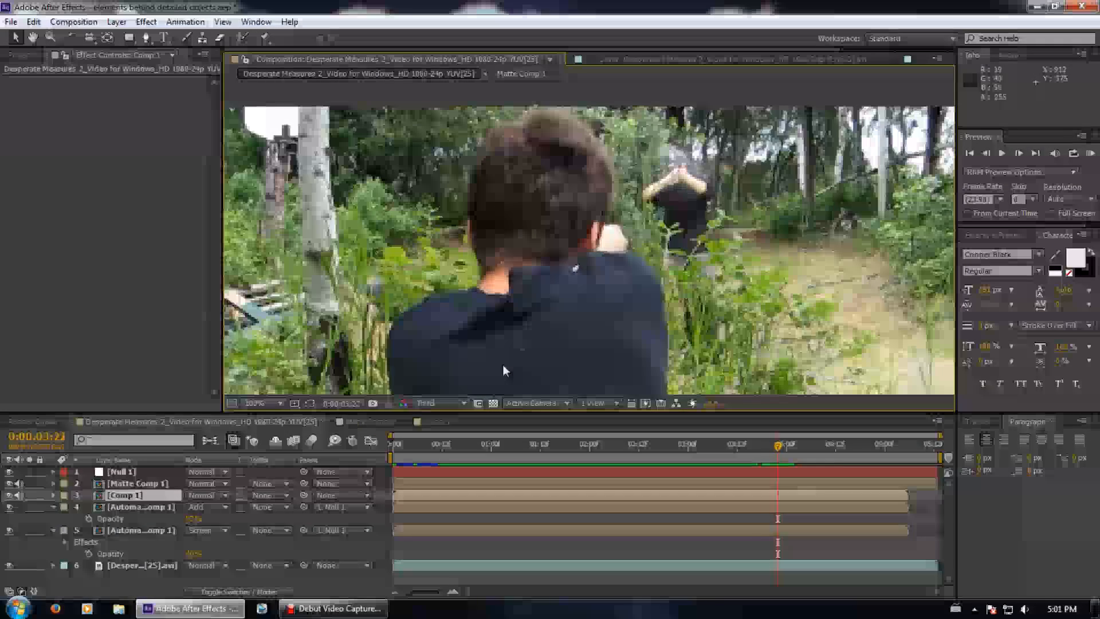
key(Page_Up)
key(Page_Up)
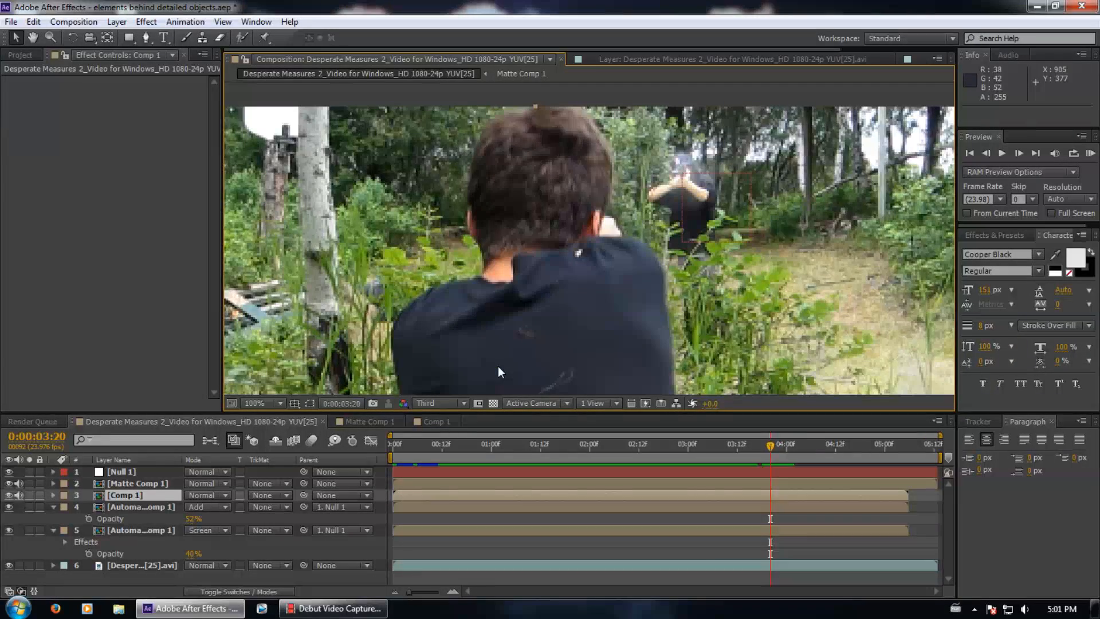
Start a file import from the project's footage list and browse to Local Disk (D:)
click(12, 54)
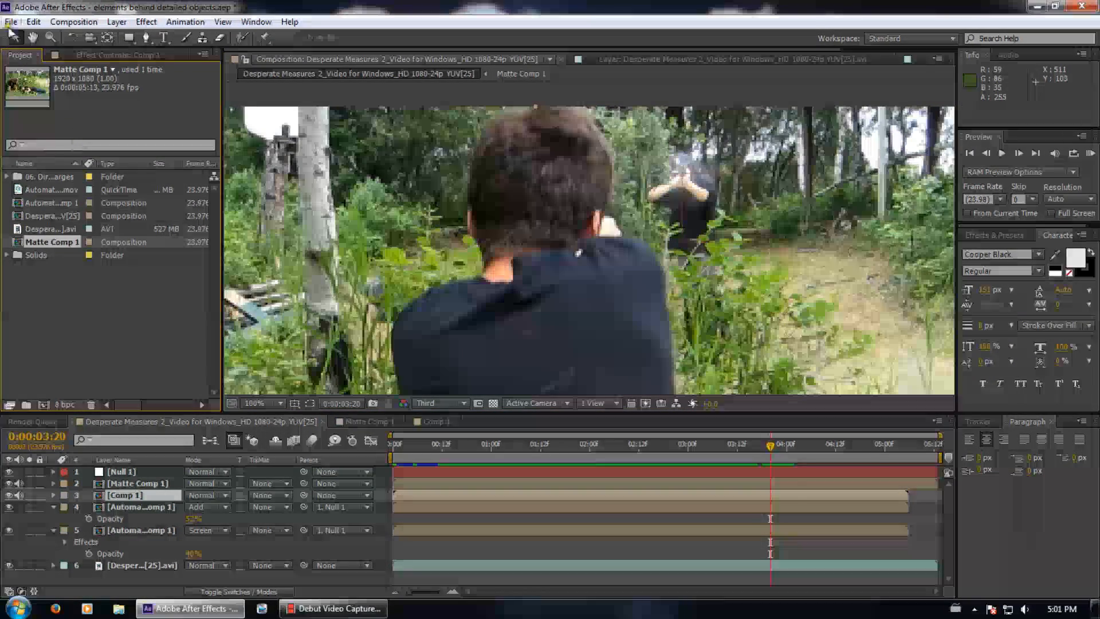
click(11, 22)
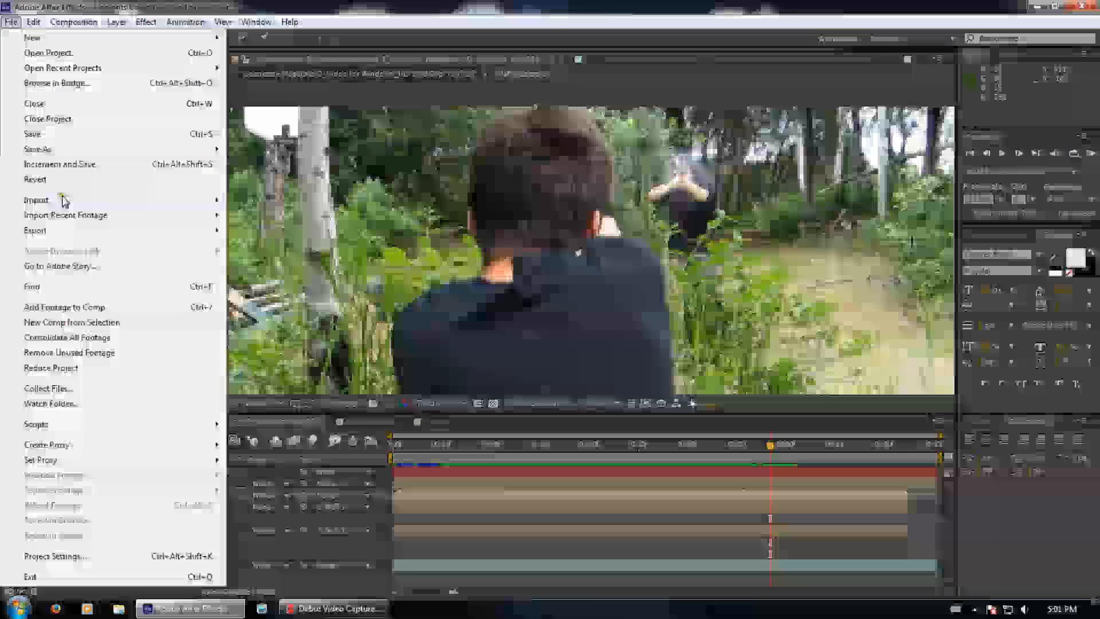
mouse_move(66, 201)
click(253, 207)
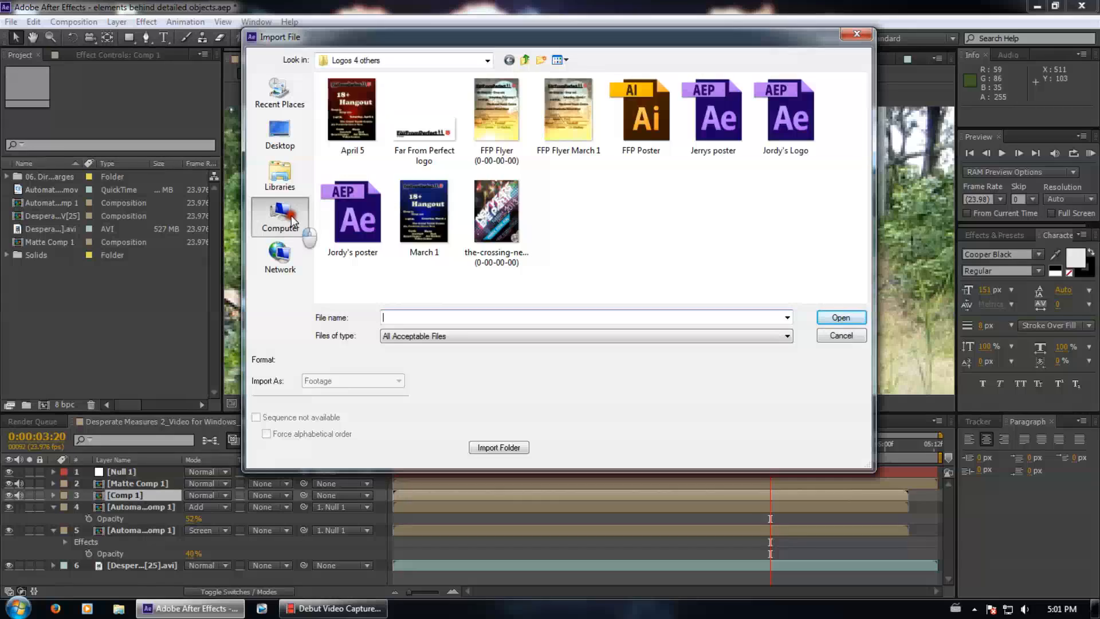
click(293, 221)
click(554, 100)
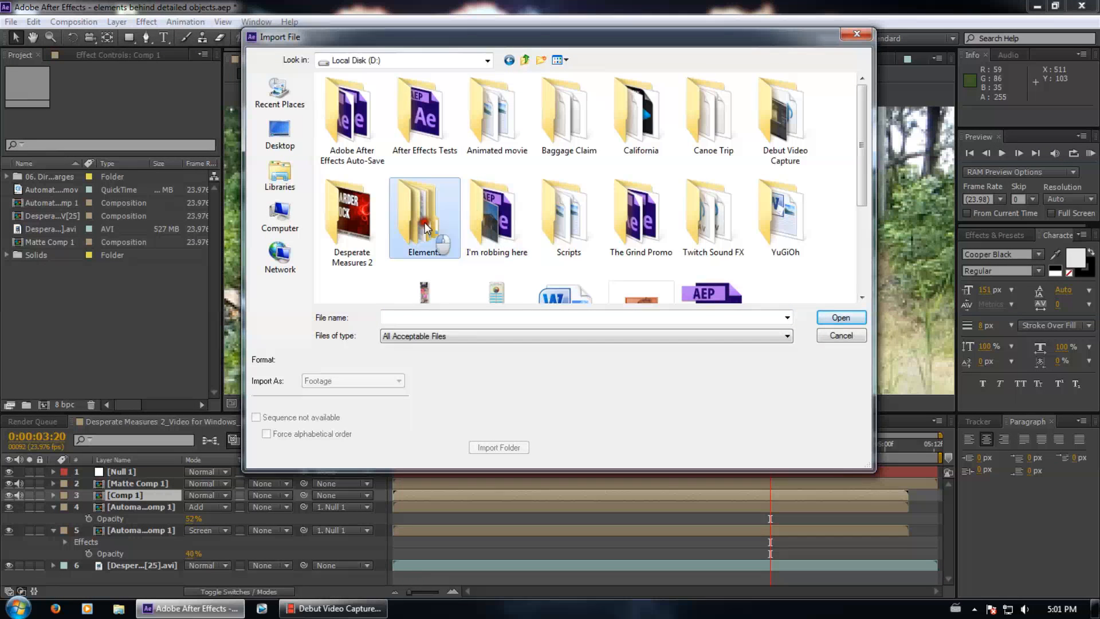
Browse through Elements and Action Movie Essentials 2 to the 11. Muzzle_Flashes folder inside Action_Essentials_720p
double_click(424, 219)
double_click(419, 134)
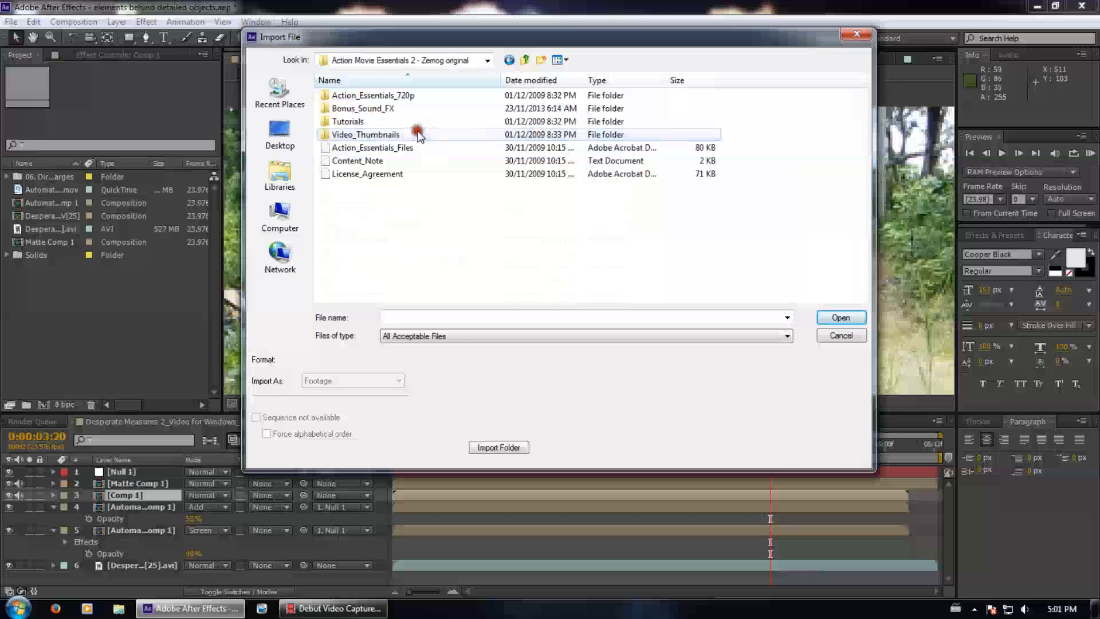
double_click(375, 94)
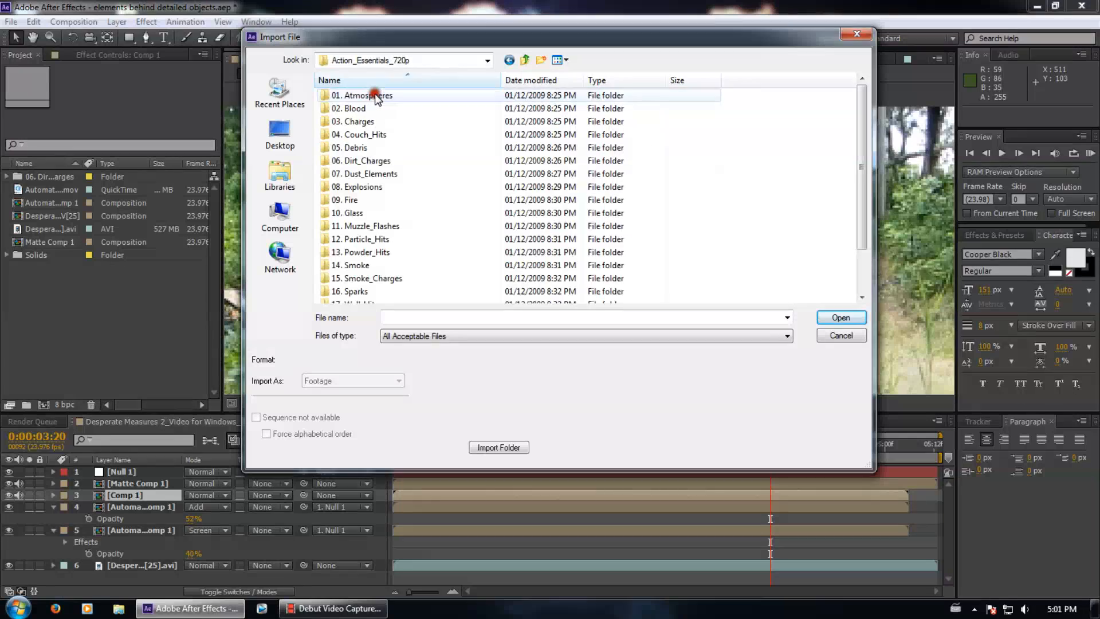
scroll(402, 168, down, 1)
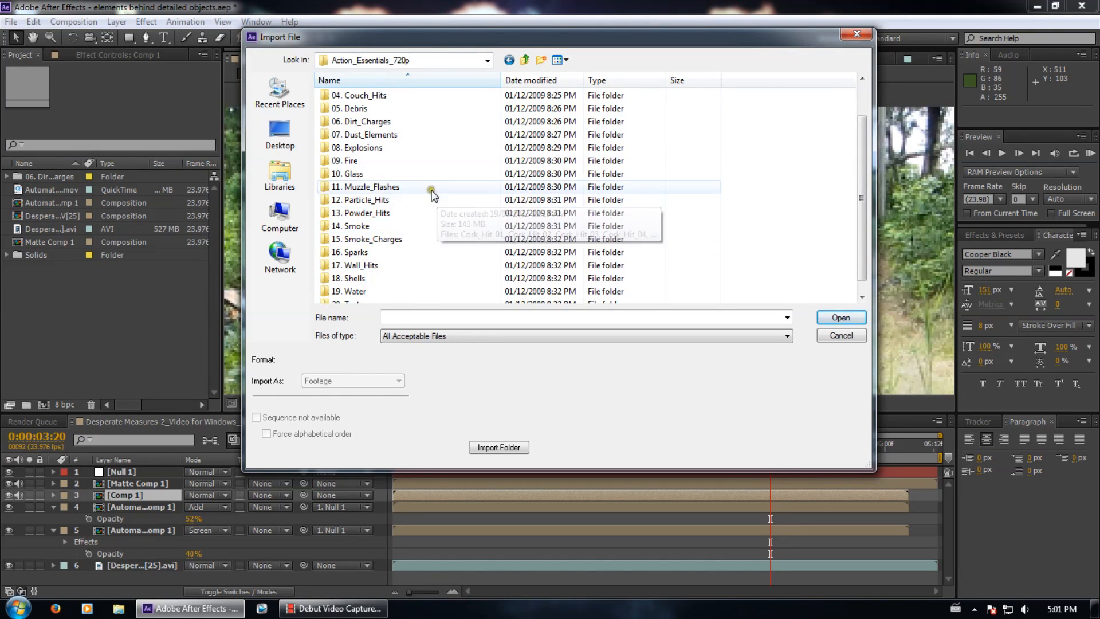
click(408, 184)
double_click(408, 183)
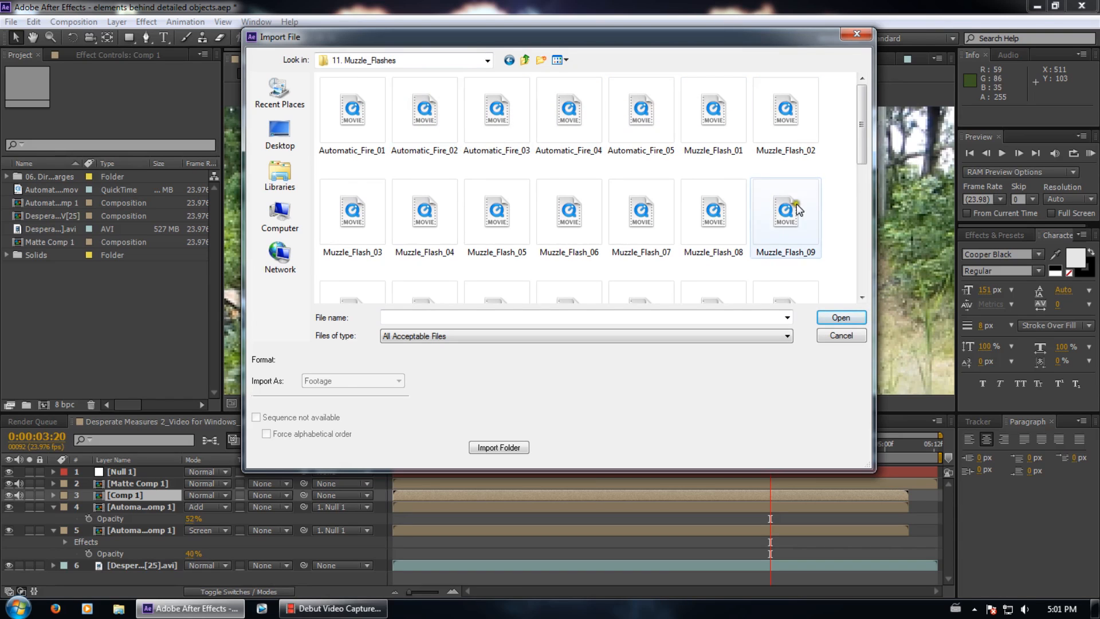
Import all the clips from Muzzle_Flash_01 through Muzzle_Flash_Straight_10 as footage
click(704, 129)
scroll(718, 131, down, 5)
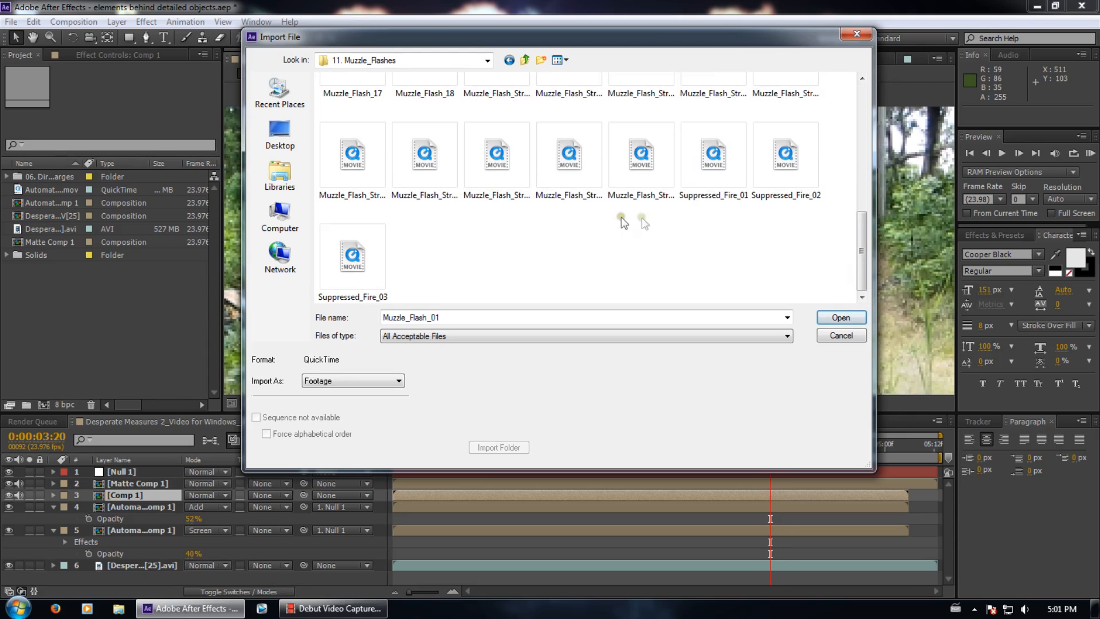
shift+click(650, 171)
click(840, 316)
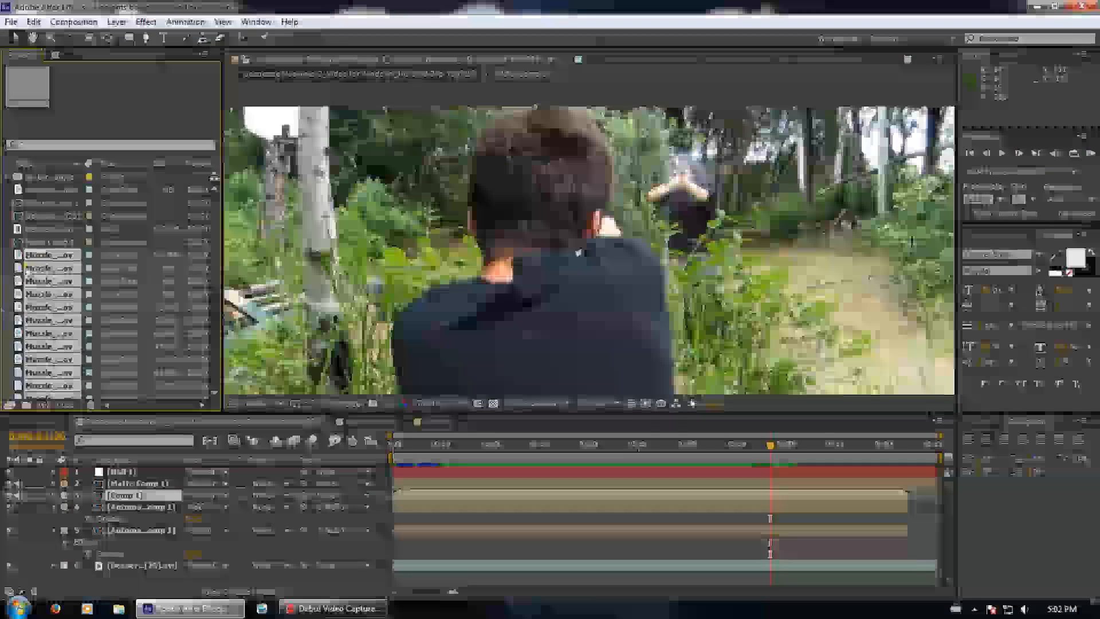
Scrub the Muzzle_Flash_Straight_10 footage and view the Muzzle_Flash_01 to Muzzle_Flash_05 clips
double_click(43, 256)
drag(238, 373, 458, 375)
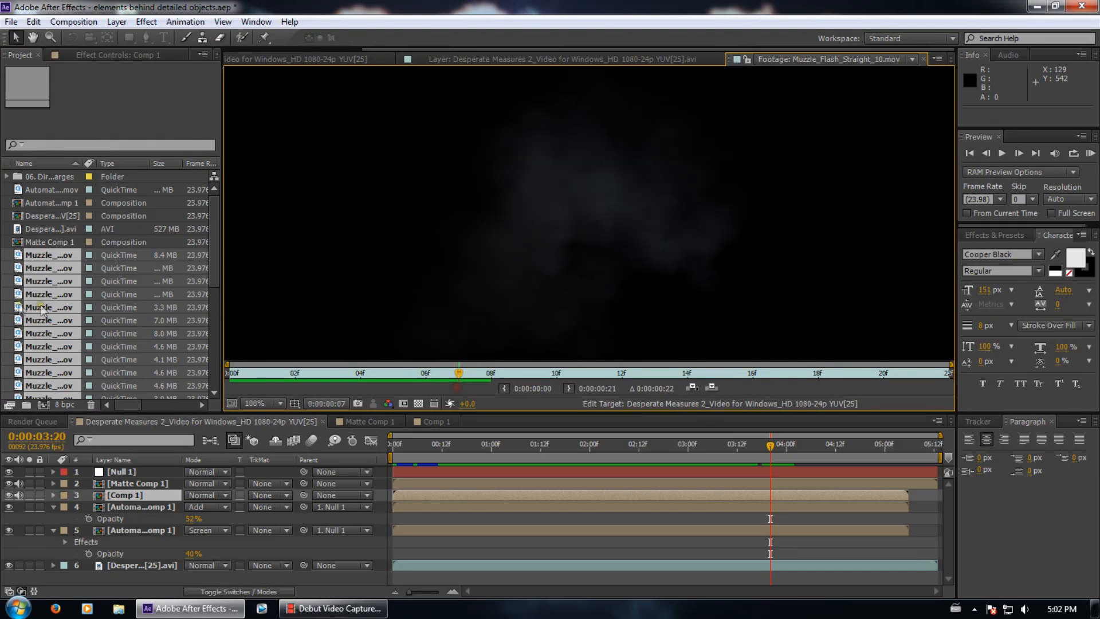
click(7, 297)
double_click(49, 268)
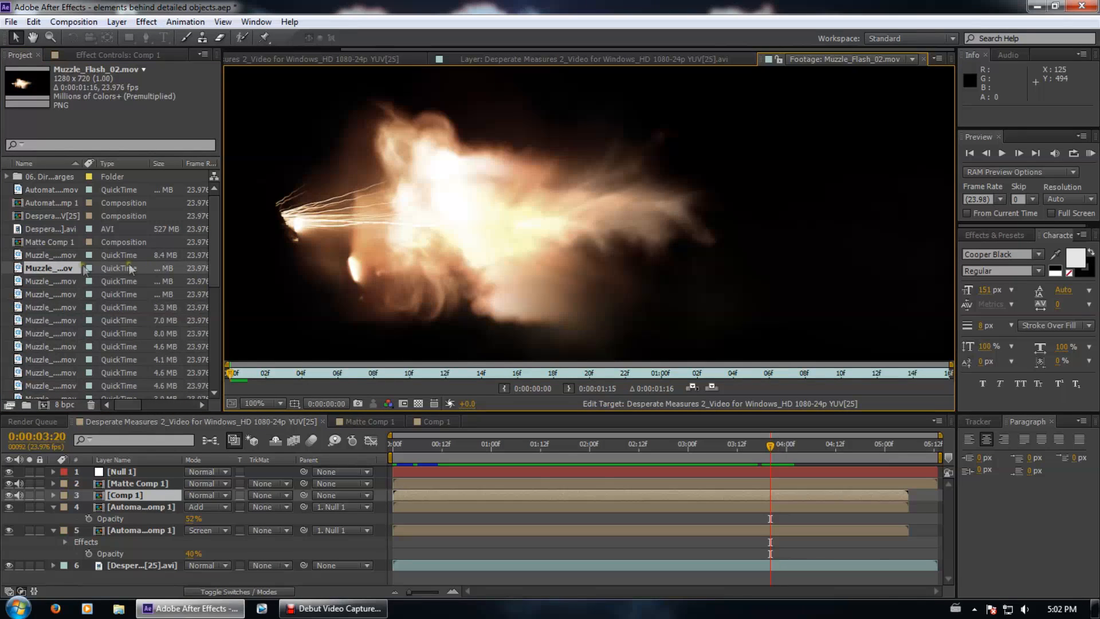
double_click(63, 255)
double_click(56, 294)
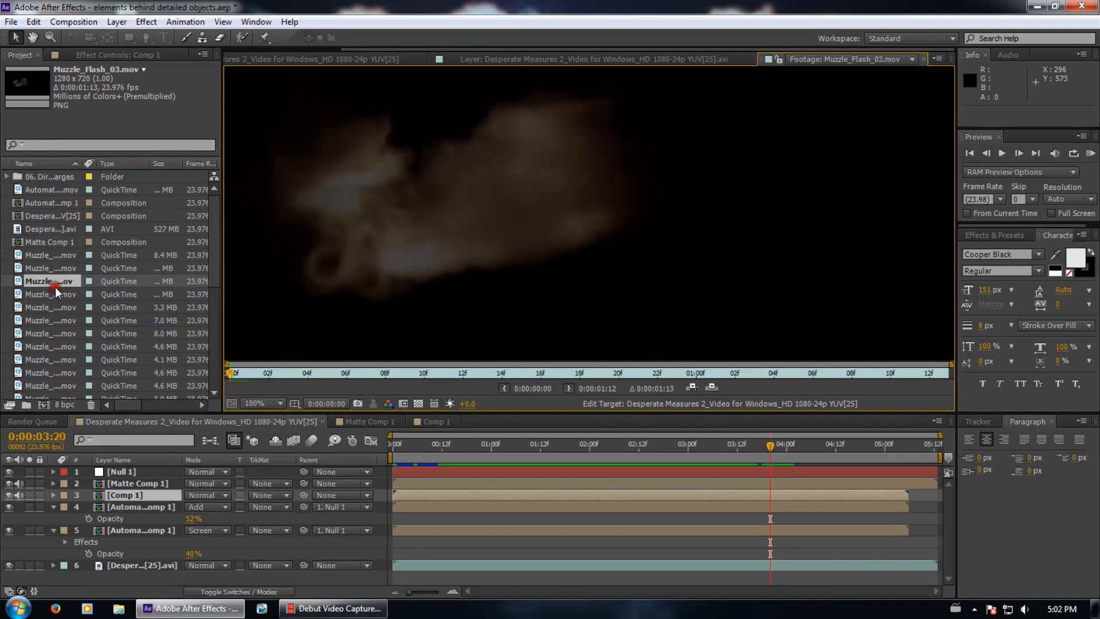
double_click(57, 307)
View the Muzzle_Flash_17, Muzzle_Flash_12, Muzzle_Flash_10 and Muzzle_Flash_15 clips to compare their flash shapes
scroll(57, 344, down, 3)
double_click(57, 346)
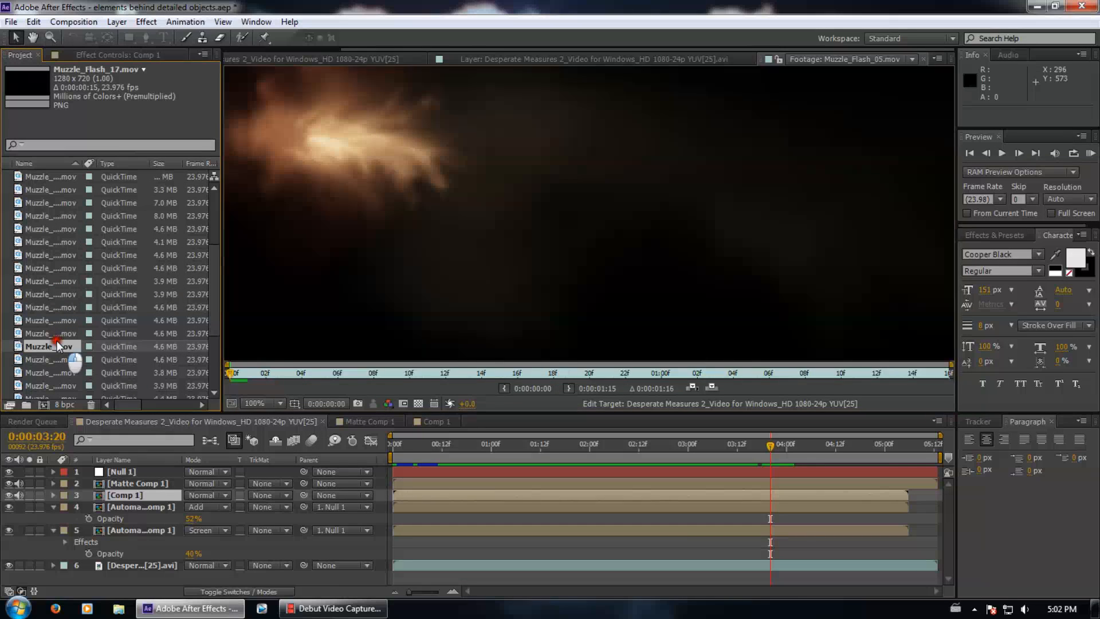
double_click(60, 280)
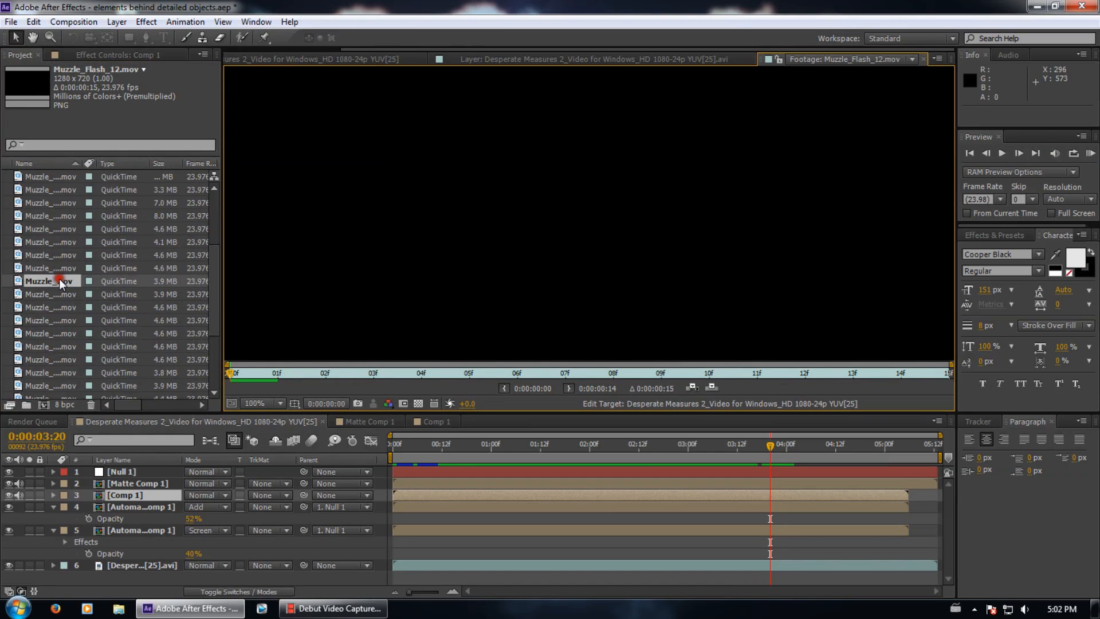
double_click(60, 260)
double_click(64, 321)
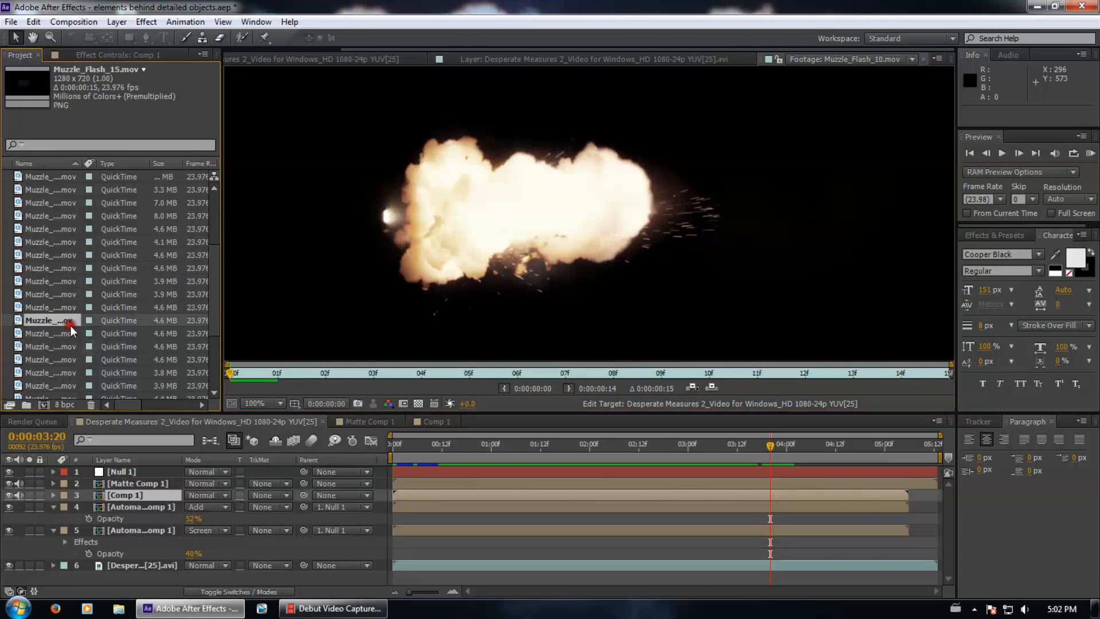
Open the Muzzle_Flash_Straight_01 clip, compare Muzzle_Flash_Straight_03 to 05, and open Muzzle_Flash_Straight_06 to view its flash shape
double_click(57, 371)
scroll(61, 369, down, 2)
click(61, 307)
click(62, 317)
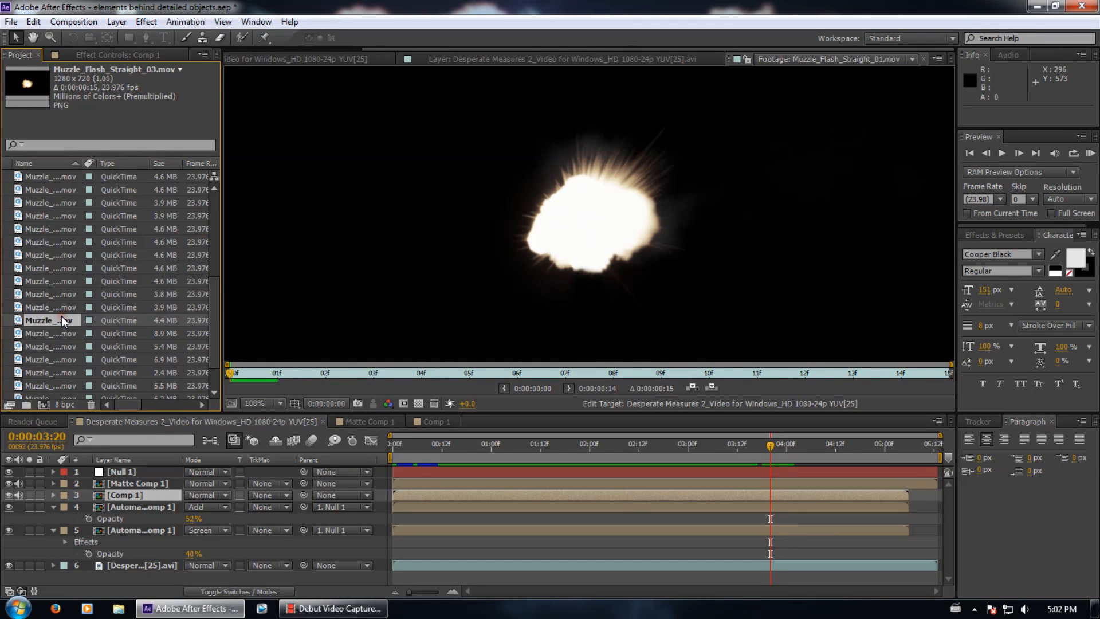
click(57, 335)
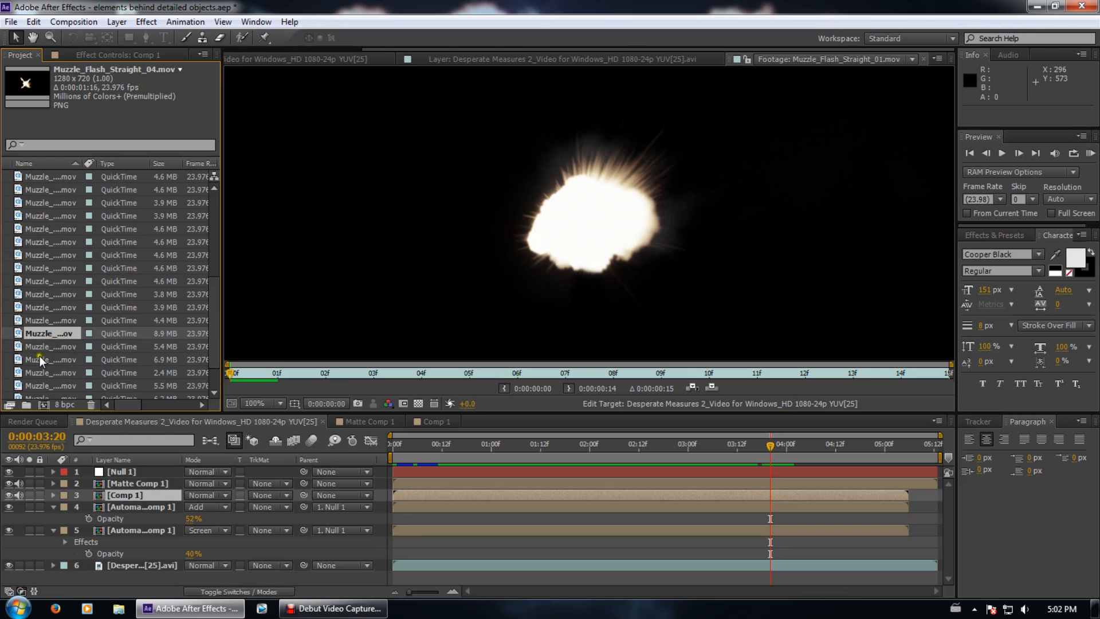
click(51, 347)
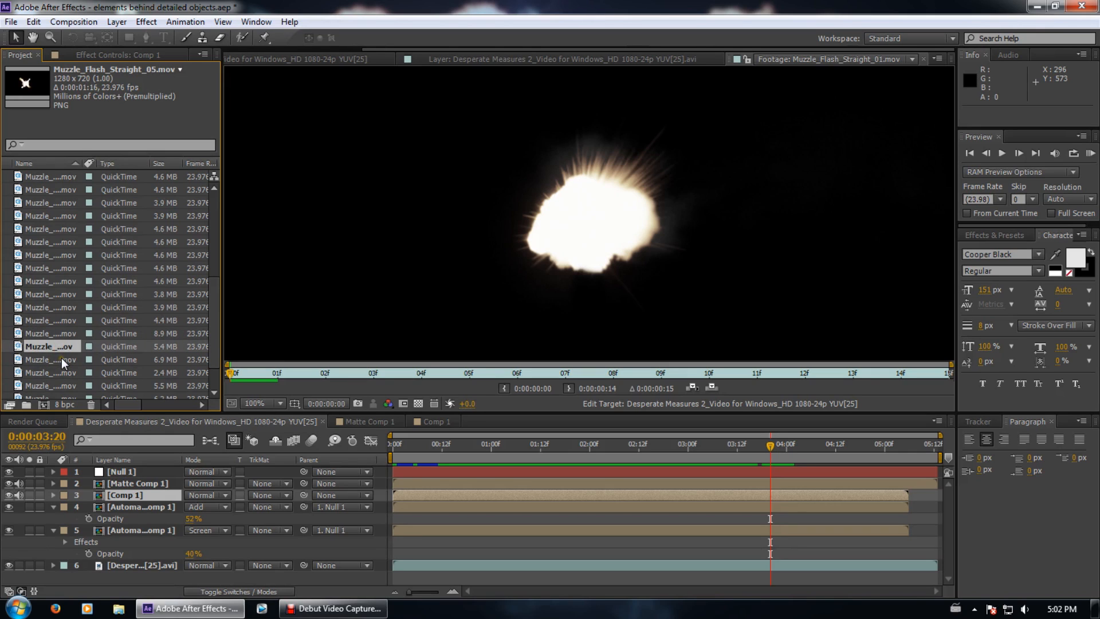
click(61, 358)
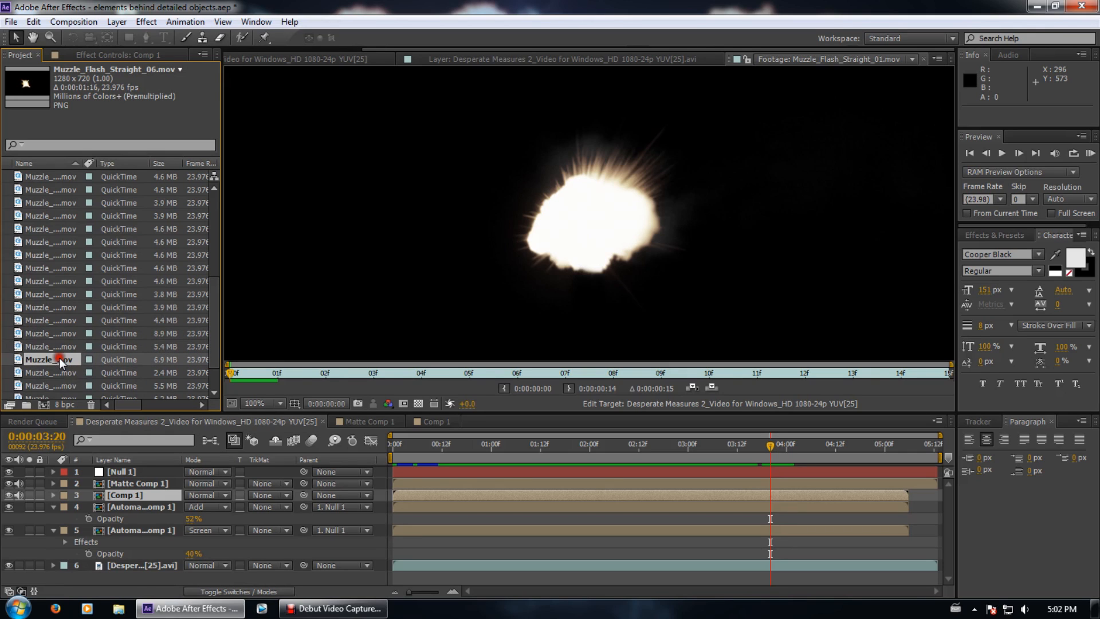
double_click(59, 358)
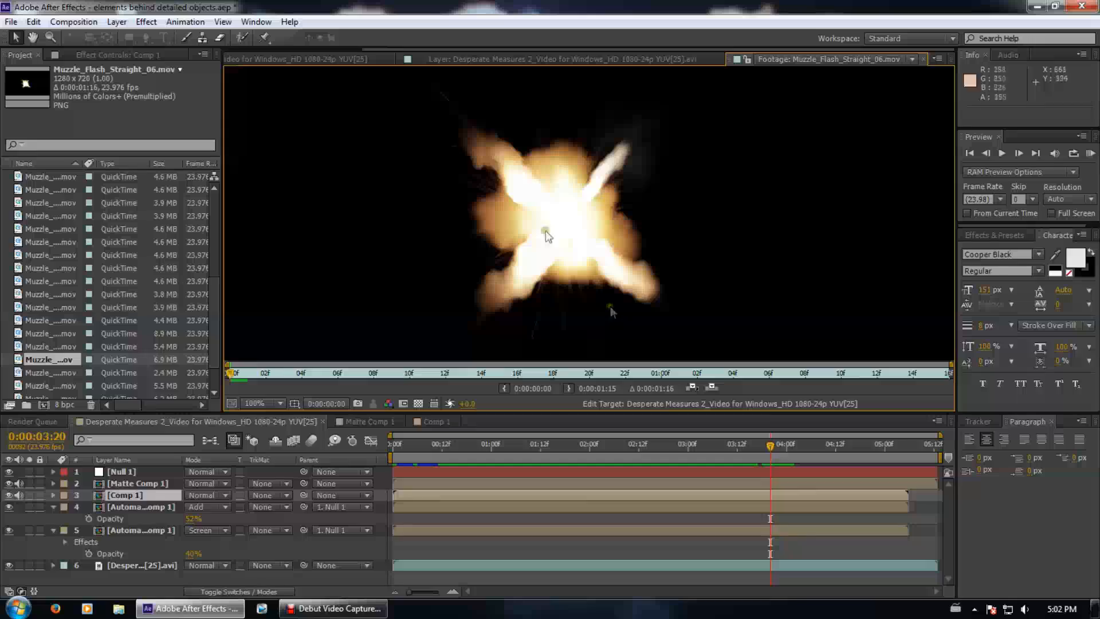
Add Muzzle_Flash_Straight_06.mov to the Desperate Measures 2 composition below Matte Comp 1 and start it at 0:00:03:20
click(284, 58)
drag(61, 365, 146, 488)
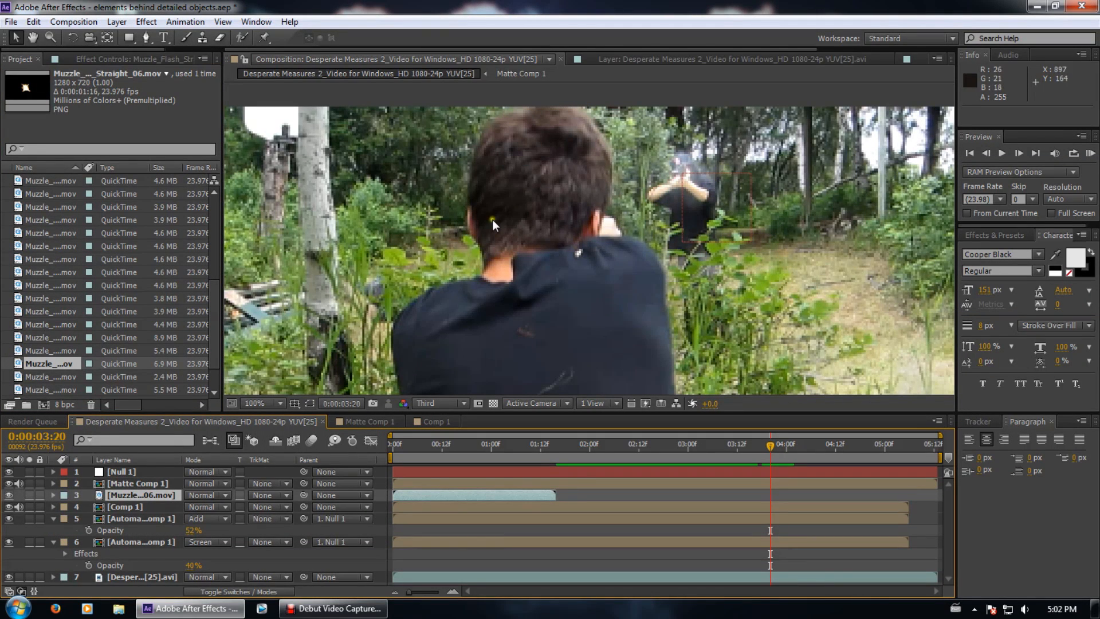
click(152, 480)
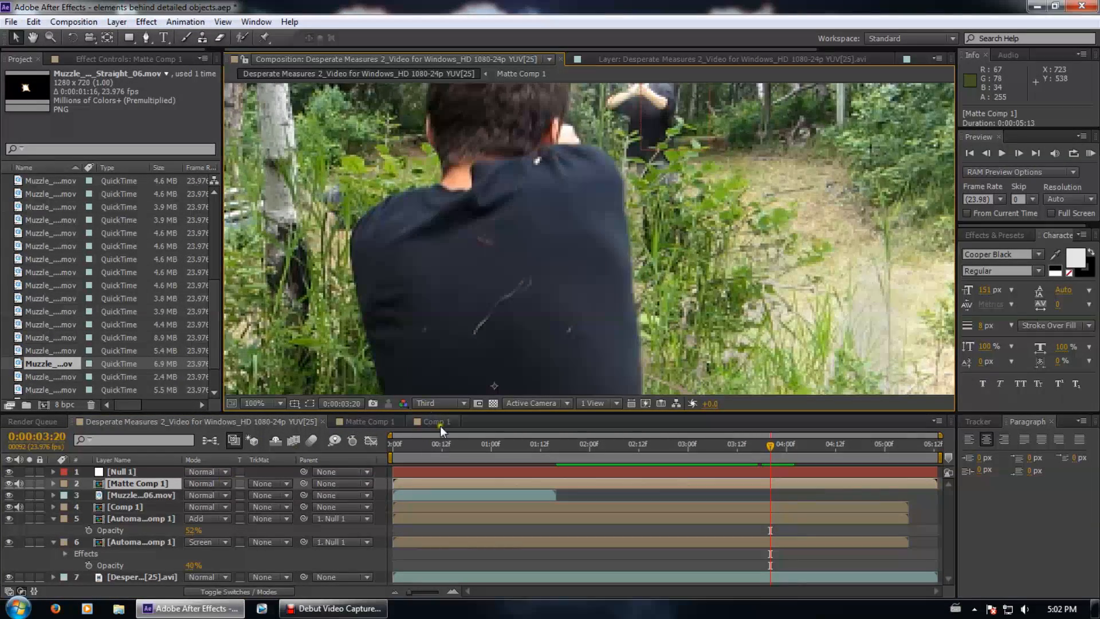
drag(503, 495, 880, 494)
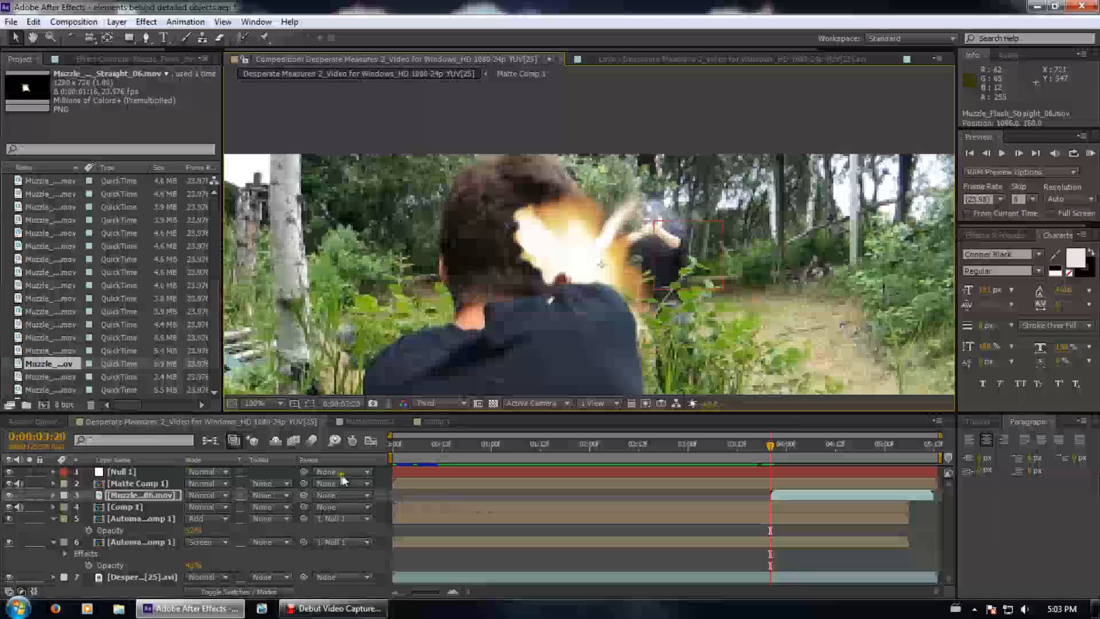
Lower the muzzle flash layer's opacity to 51% and shift the flash slightly up in front of the background shooter's gun
key(t)
drag(195, 506, 157, 504)
mouse_move(592, 291)
mouse_down()
mouse_move(581, 295)
mouse_move(612, 272)
mouse_move(587, 279)
mouse_up()
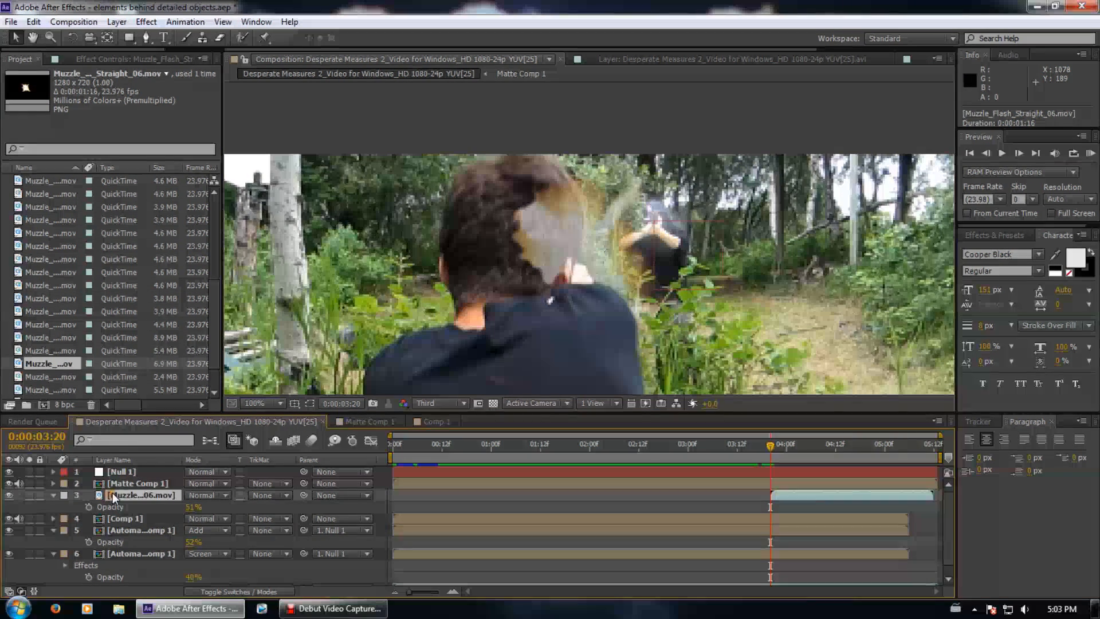
Duplicate the muzzle flash layer, setting the upper copy's blending mode to Add and the lower one's to Screen
key(ctrl+d)
key(t)
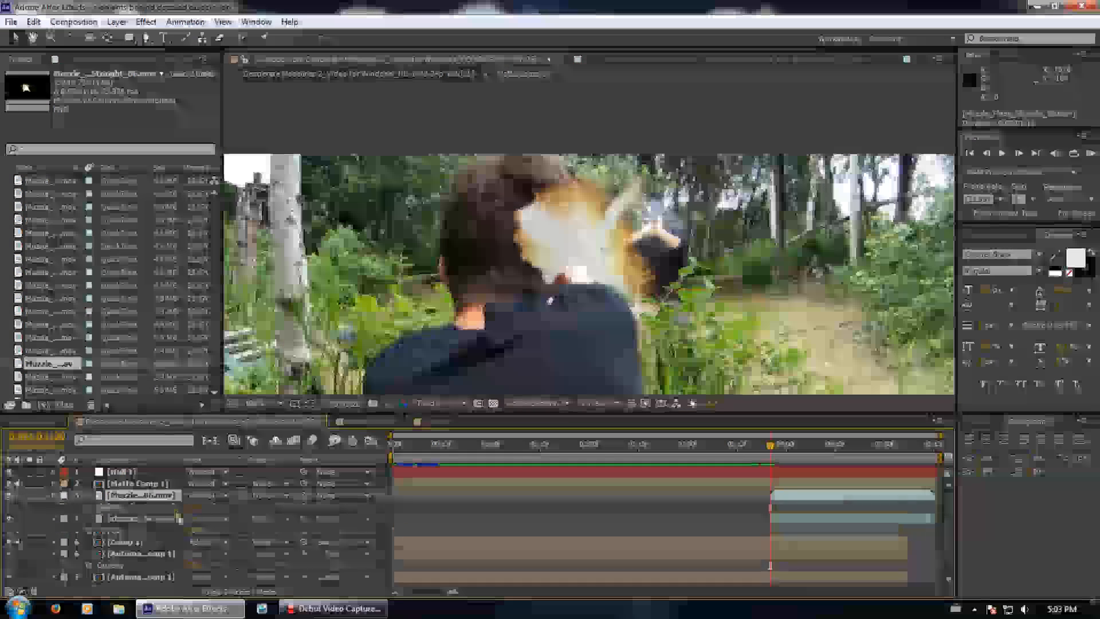
click(206, 495)
click(290, 218)
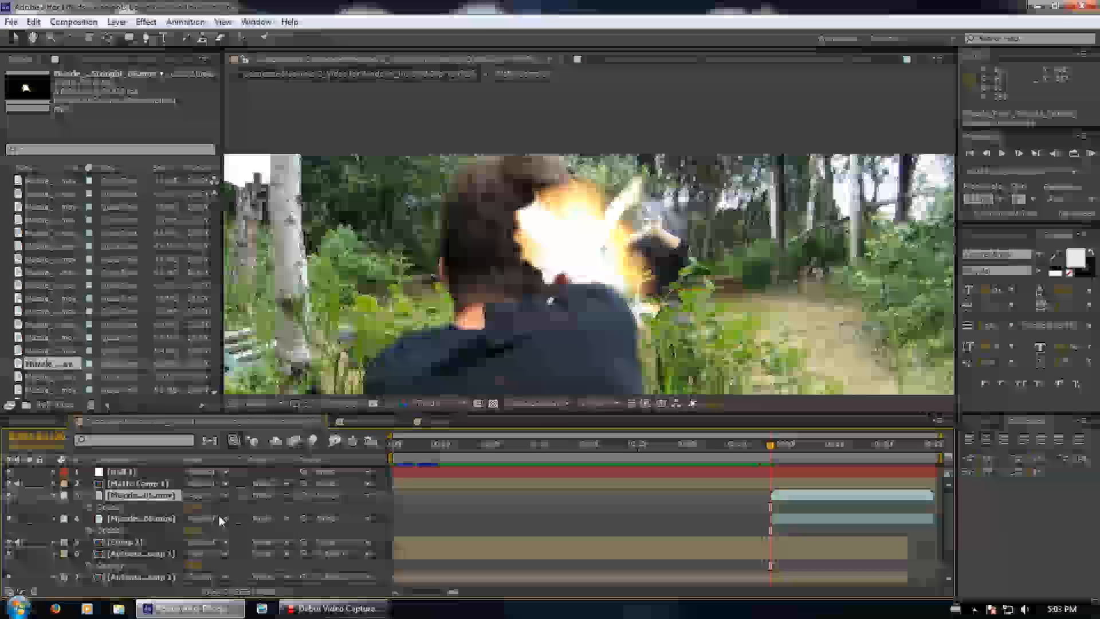
click(219, 515)
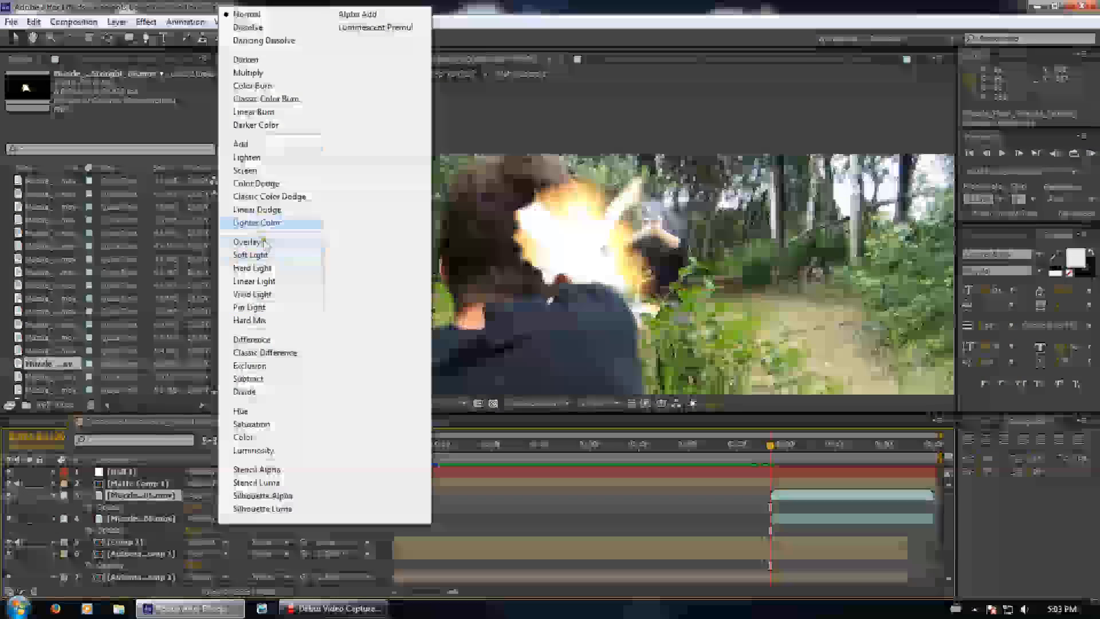
click(245, 170)
Apply the Stylize Glow effect to the upper muzzle flash layer with a radius of 94 and an intensity of 0.8
click(994, 235)
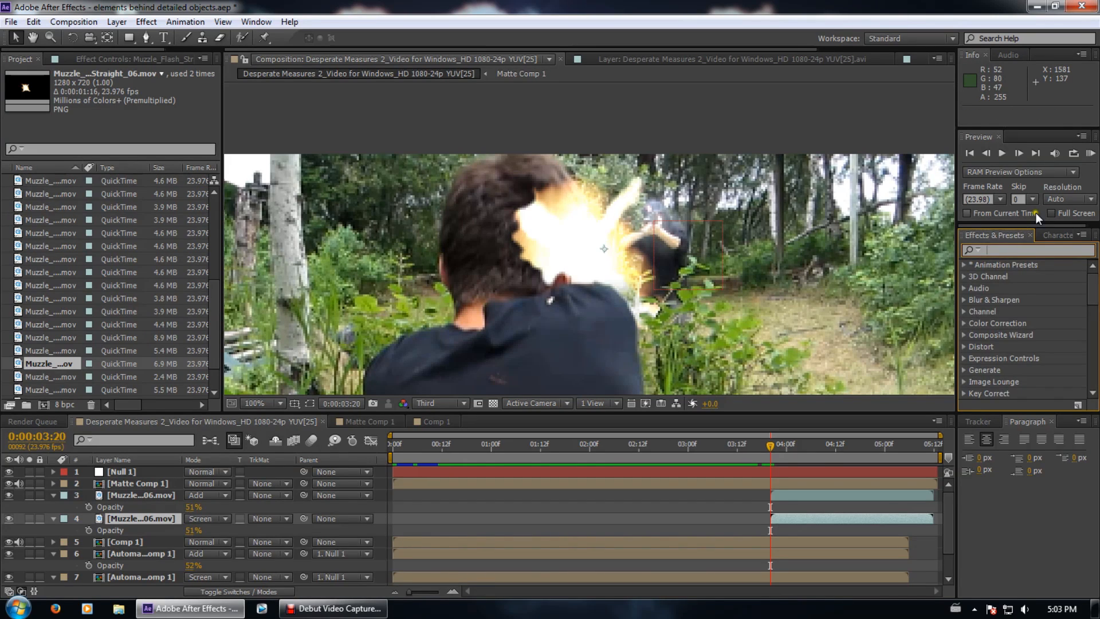
text(glow)
scroll(1043, 363, down, 8)
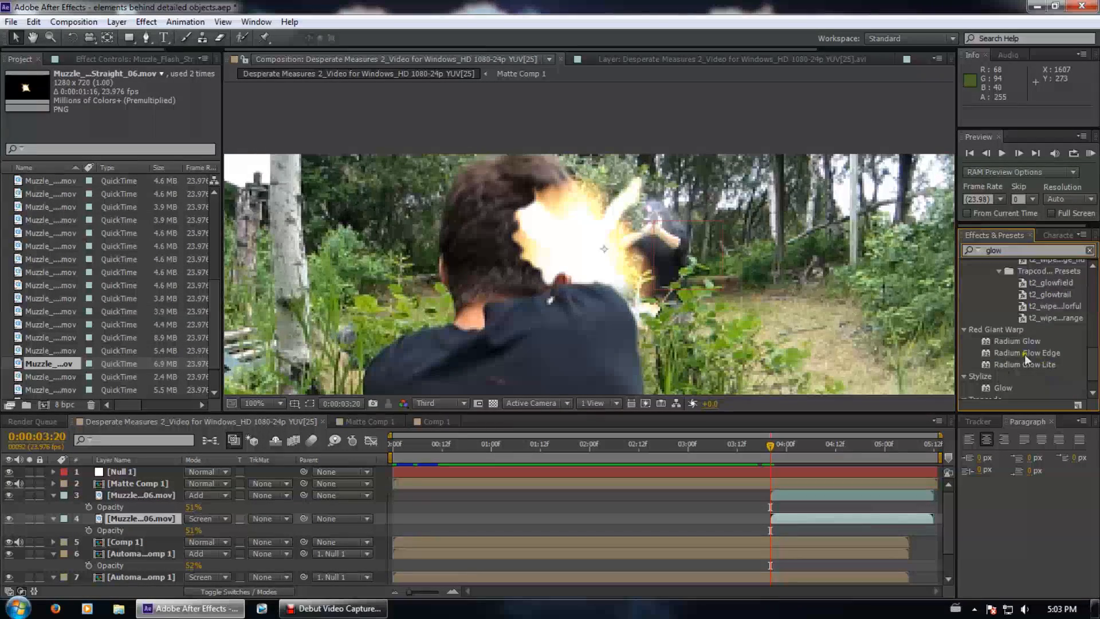
drag(1000, 387, 127, 493)
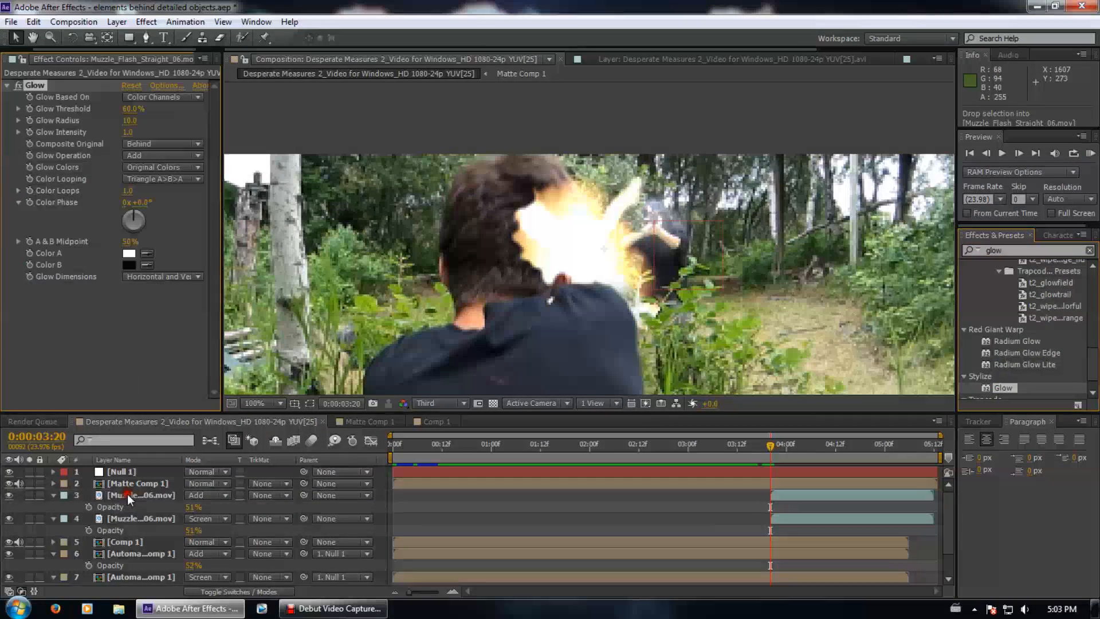
drag(128, 120, 196, 121)
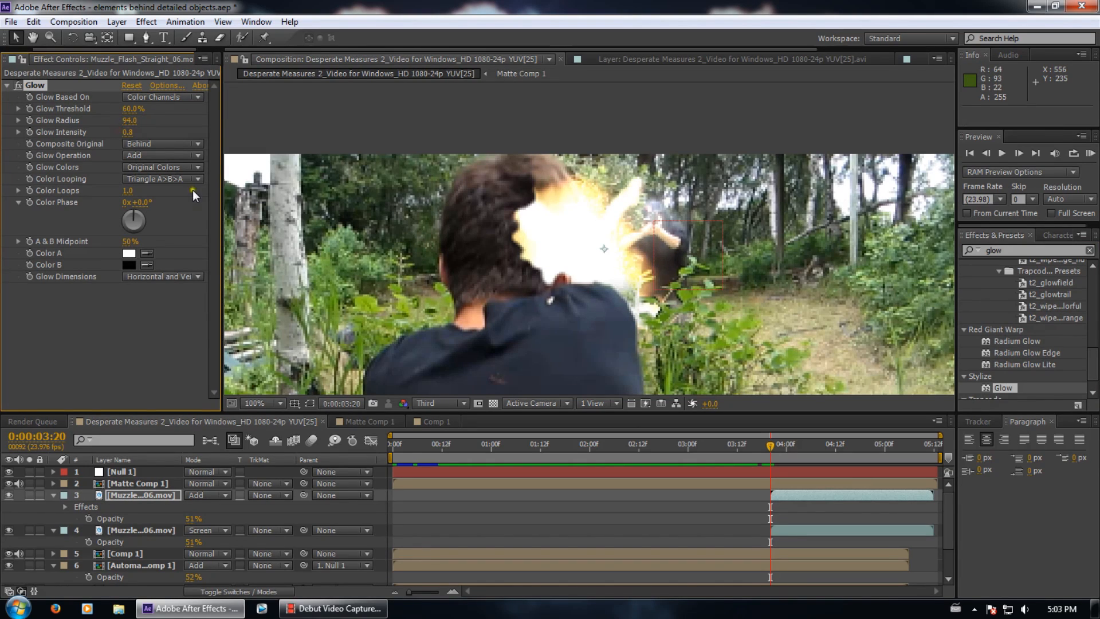
Set the lower muzzle flash layer's opacity to 38% and apply a Gaussian Blur to it with a blurriness of 6.0
click(205, 520)
mouse_move(190, 541)
mouse_down()
mouse_move(177, 534)
mouse_move(197, 532)
mouse_up()
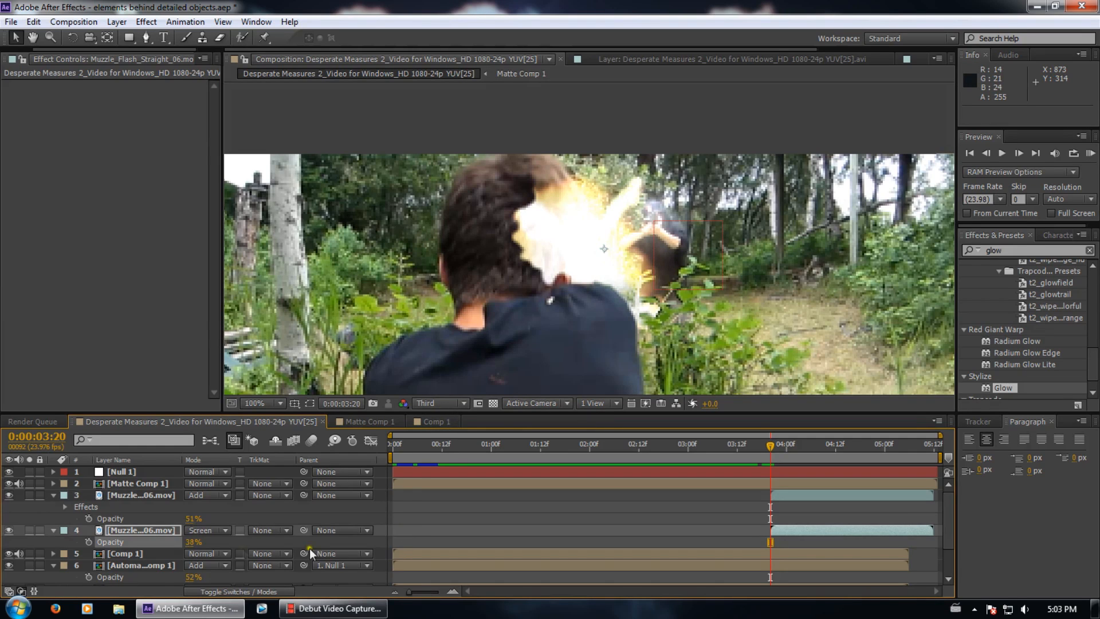
click(1021, 237)
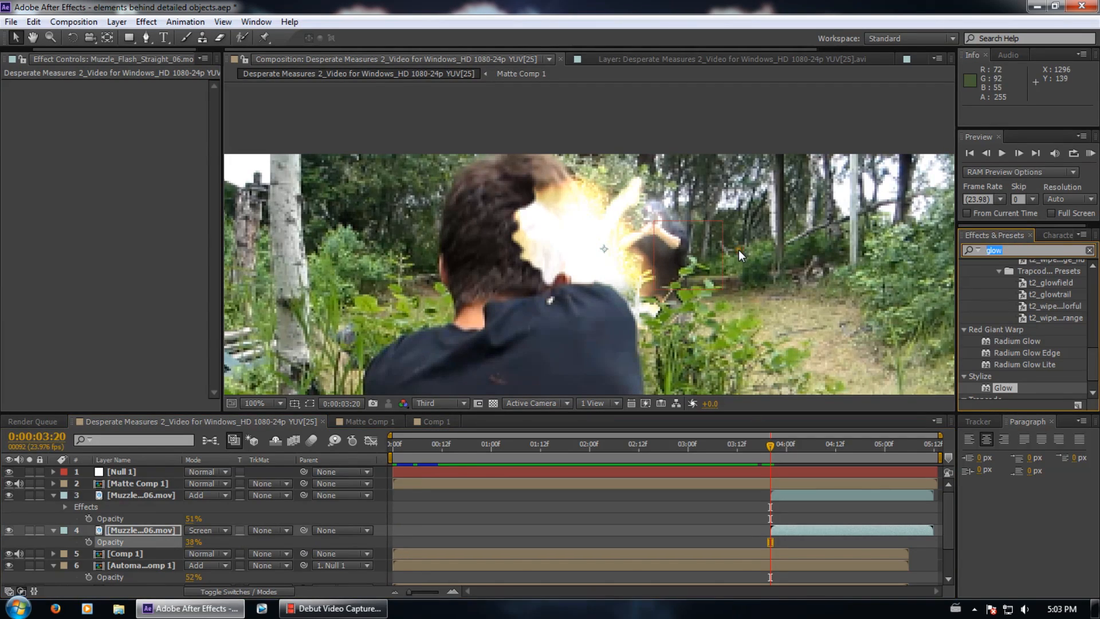
text(gausi)
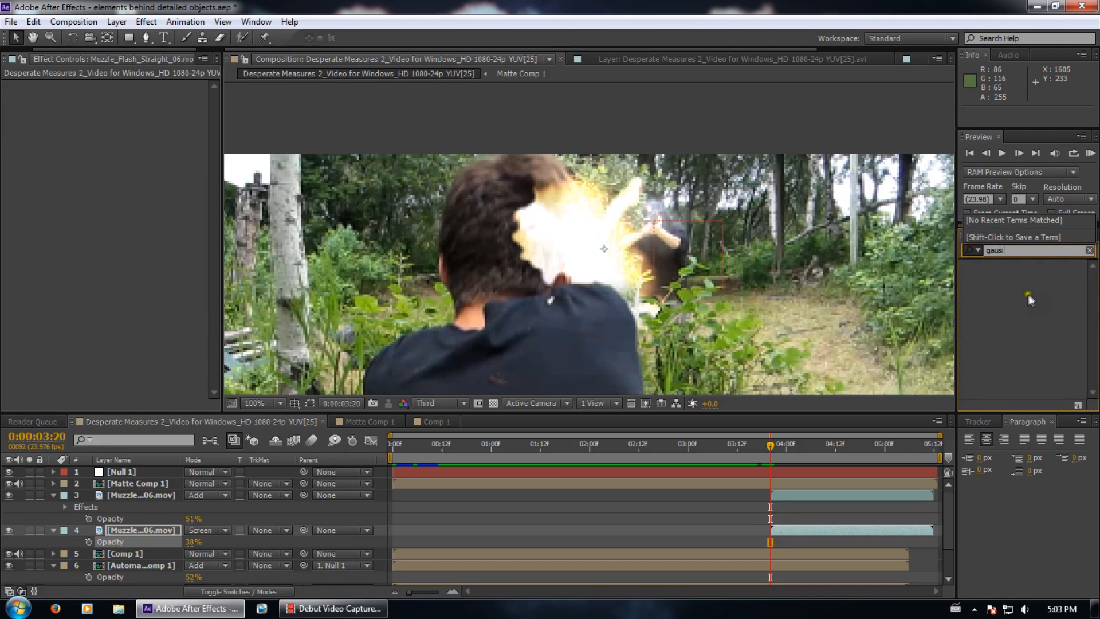
key(BackSpace)
key(BackSpace)
key(BackSpace)
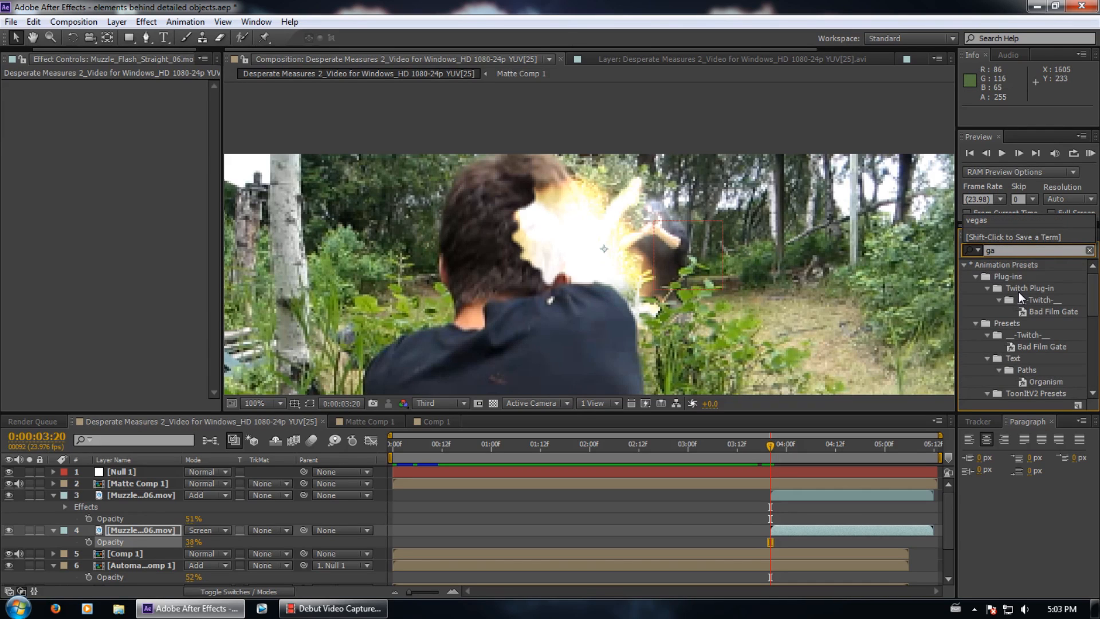
text(u)
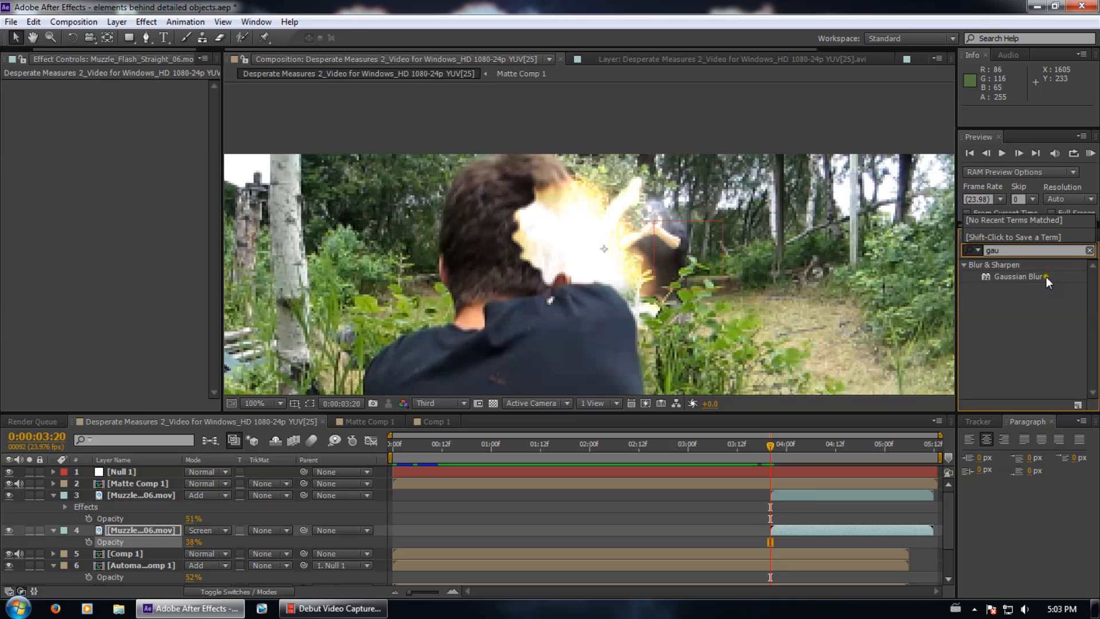
drag(1044, 276, 160, 532)
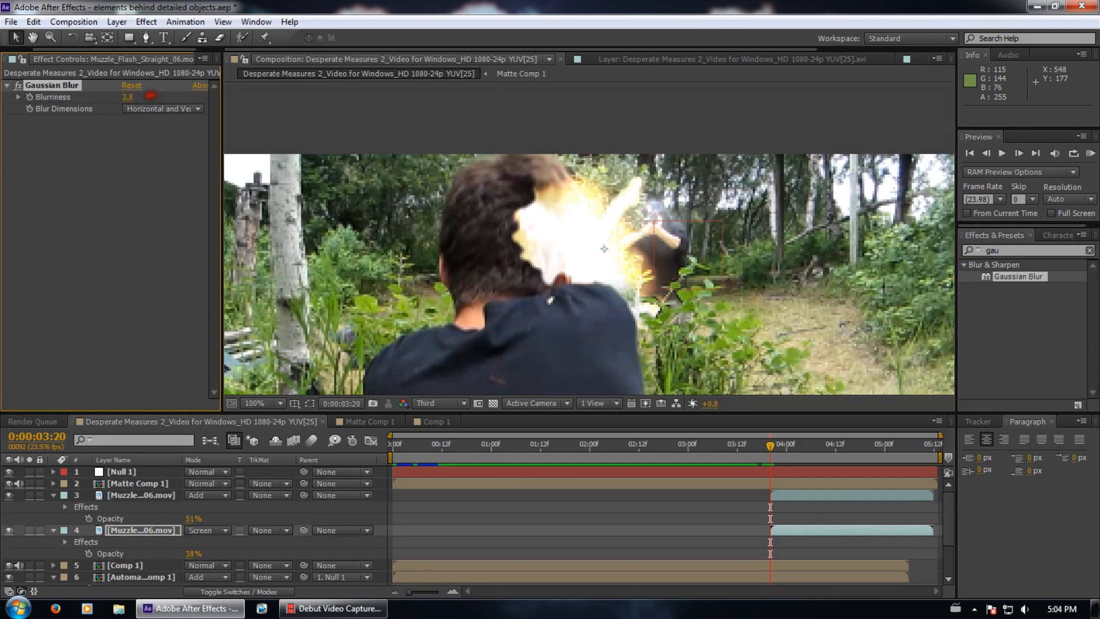
drag(349, 114, 229, 152)
click(373, 512)
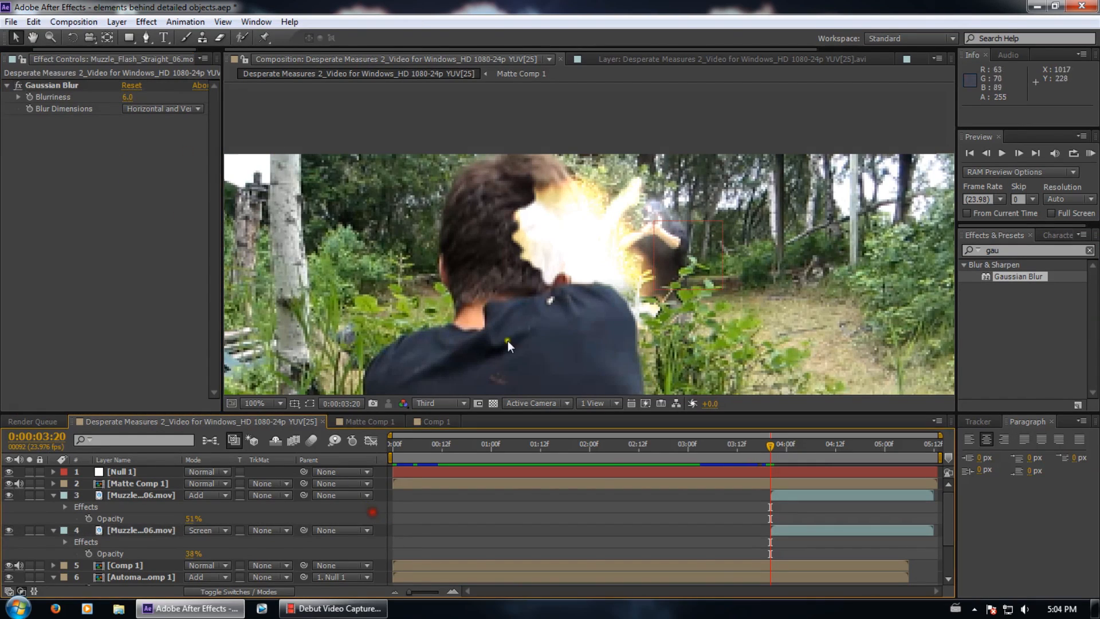
Hide the Matte Comp 1 layer and move to frame 0:00:03:21 to check the unmasked muzzle flash
mouse_move(792, 445)
mouse_down()
mouse_move(744, 446)
mouse_move(769, 445)
mouse_up()
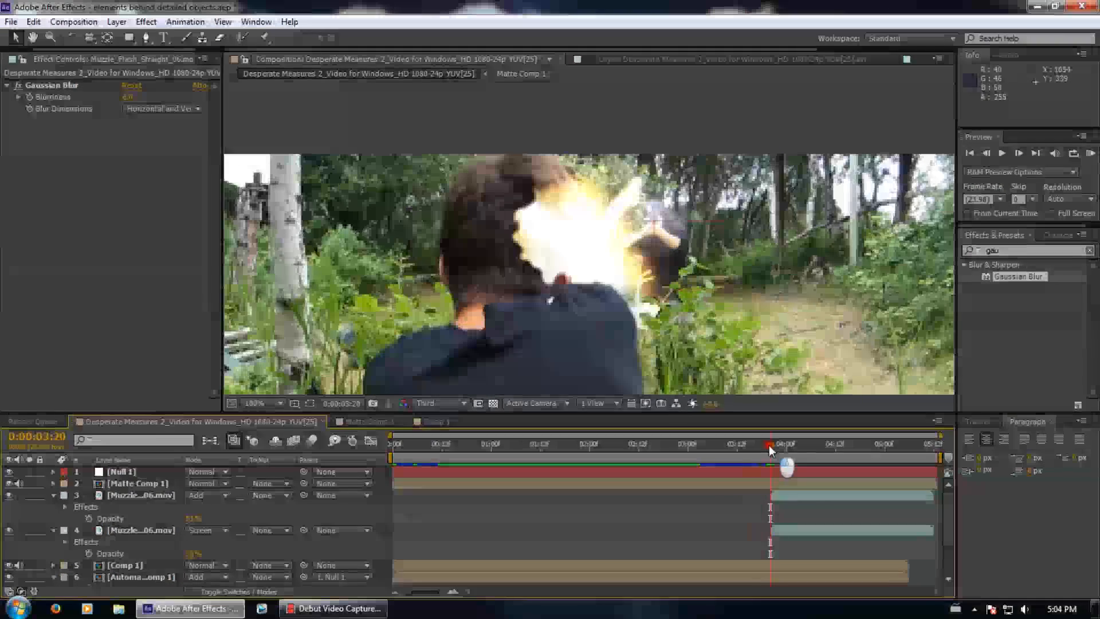
click(9, 483)
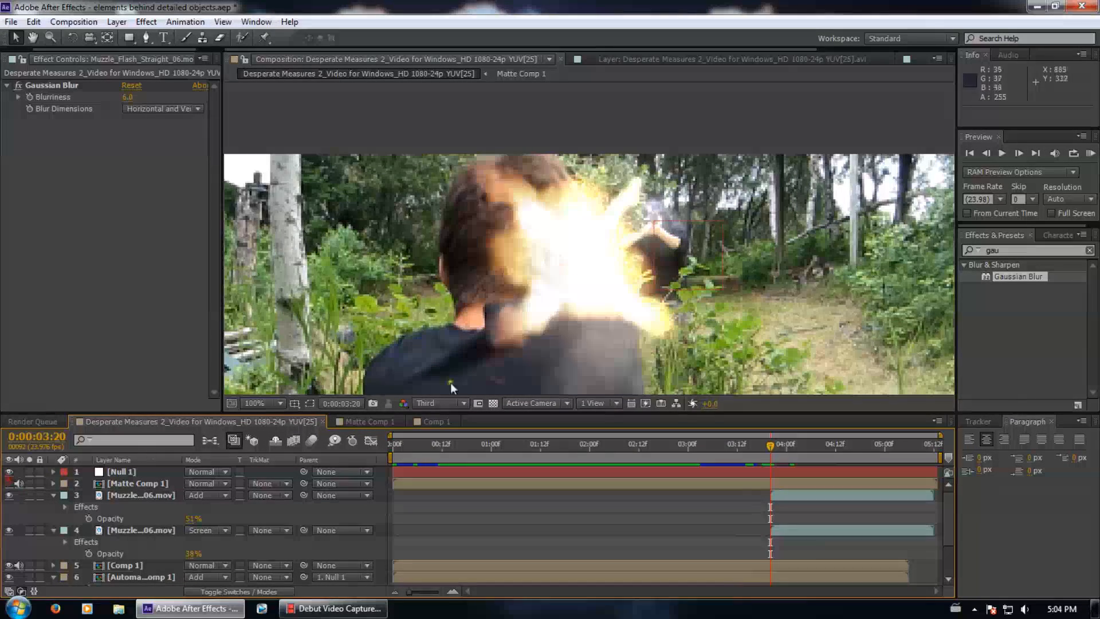
mouse_move(778, 443)
mouse_down()
mouse_move(793, 441)
mouse_move(758, 446)
mouse_move(792, 445)
mouse_move(774, 445)
mouse_up()
Scale both muzzle flash layers down to 66%
click(163, 499)
ctrl+click(150, 531)
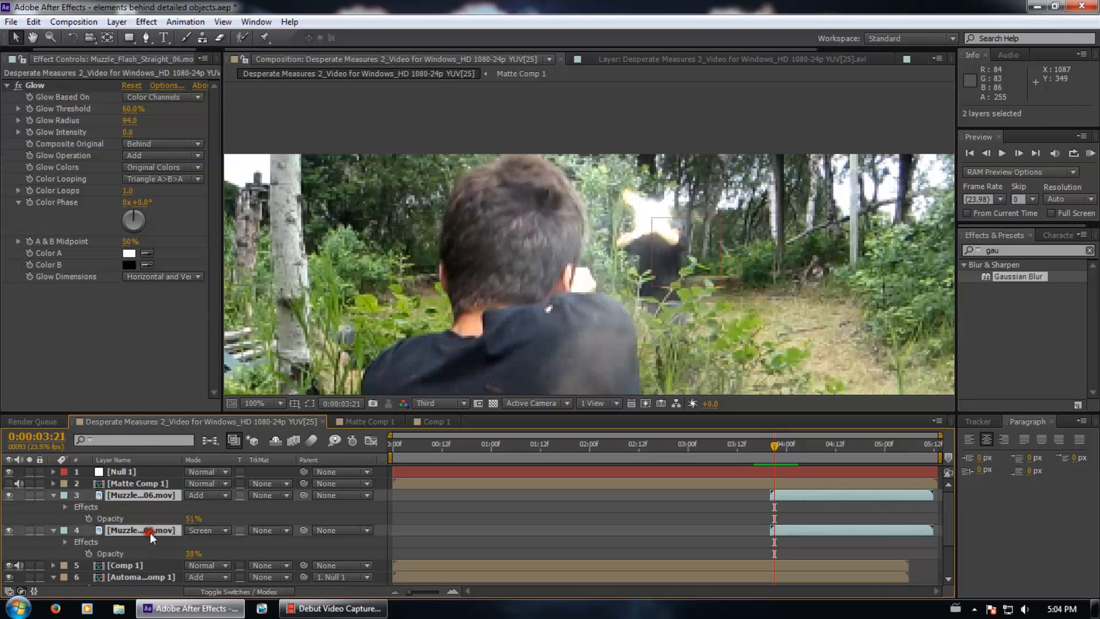
key(s)
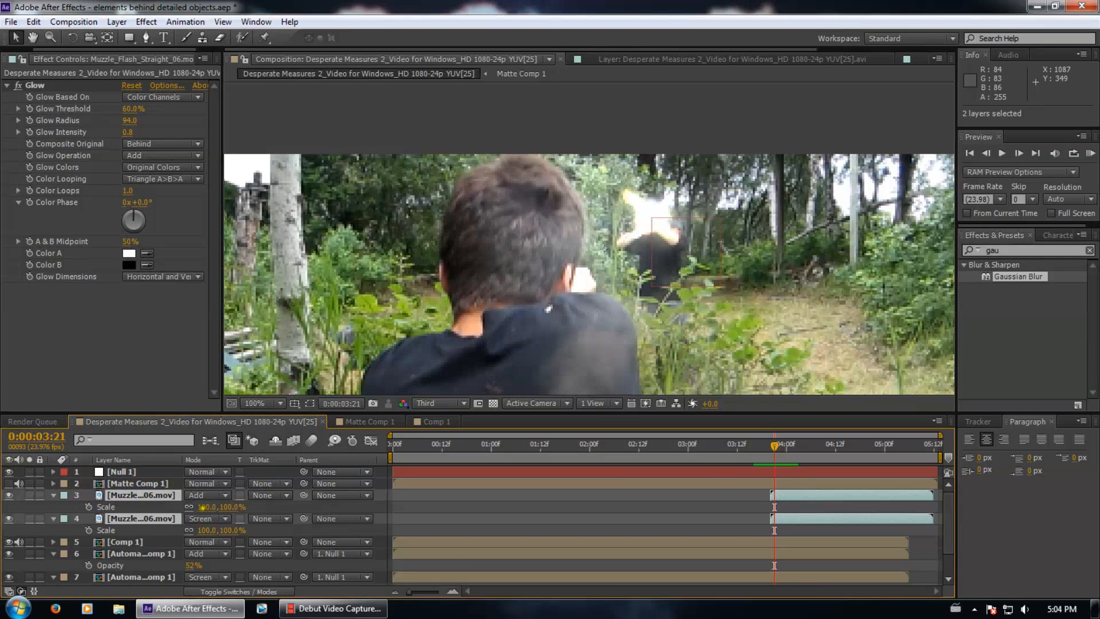
key(alt+shift+s)
drag(201, 507, 179, 506)
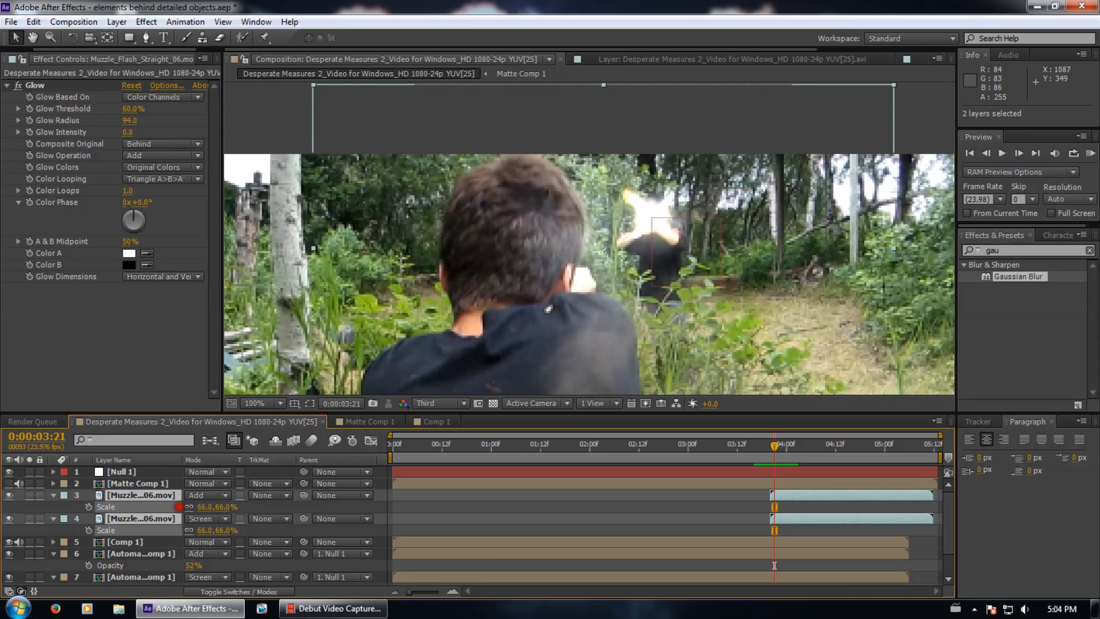
Parent the lower muzzle flash layer to the upper one and move the flash to position 1091, 153
drag(302, 518, 157, 499)
click(127, 497)
mouse_move(633, 244)
mouse_down()
mouse_move(617, 250)
mouse_move(628, 255)
mouse_up()
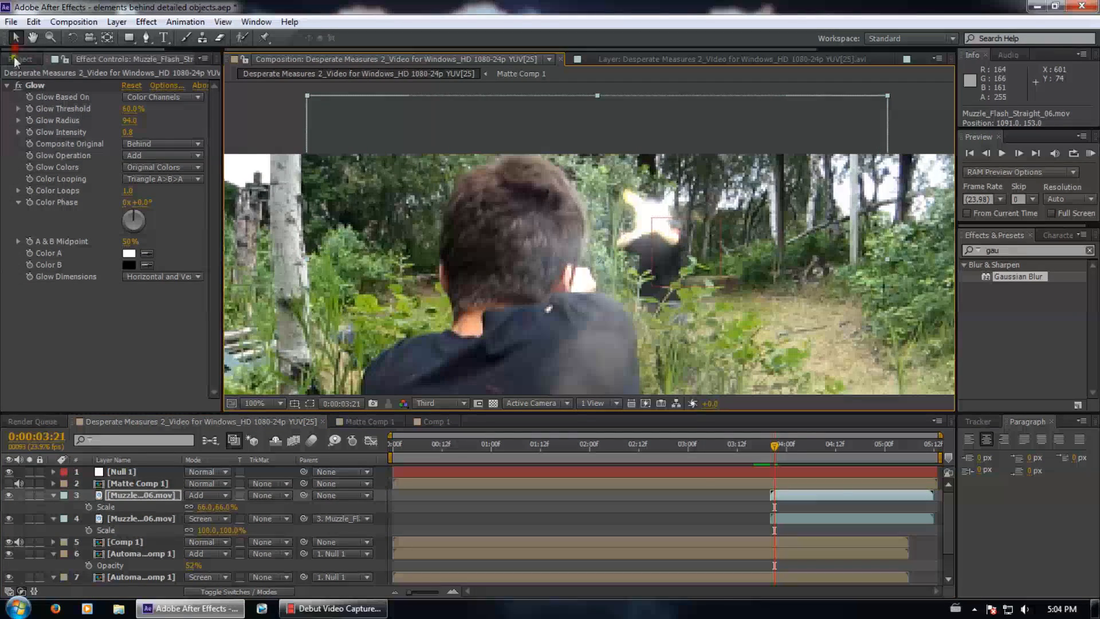
Check the shot at 0:00:03:22, expand the 06. Dirt_Charges folder and scrub through the Dirt_Charge_09 footage
click(20, 59)
mouse_move(776, 454)
mouse_down()
mouse_move(798, 452)
mouse_move(762, 457)
mouse_move(798, 456)
mouse_move(737, 453)
mouse_move(789, 453)
mouse_move(777, 453)
mouse_up()
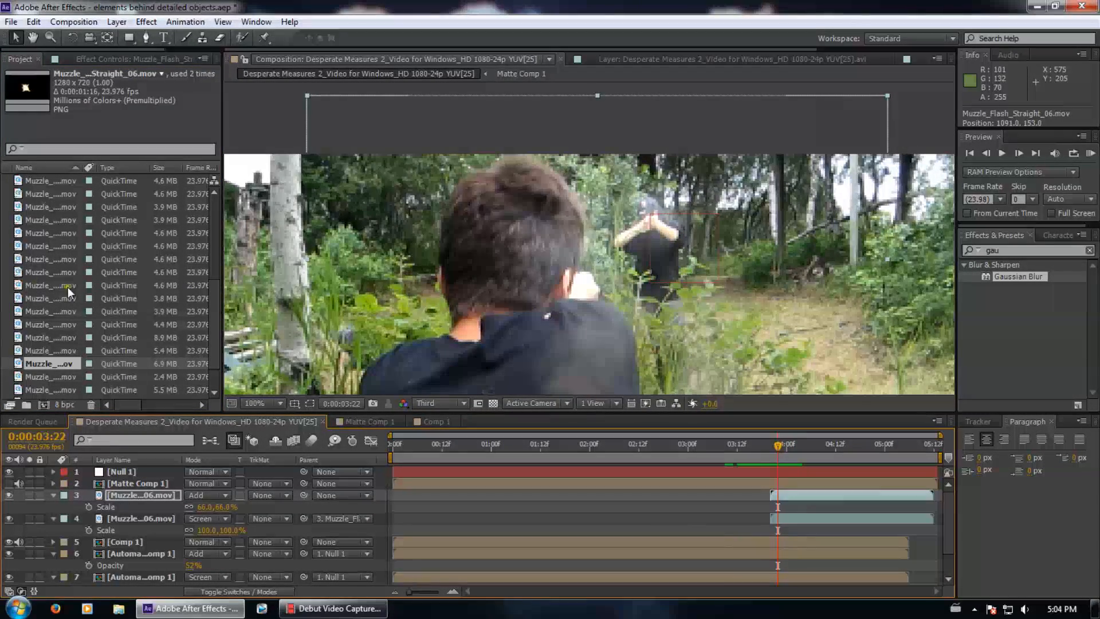
scroll(50, 273, up, 5)
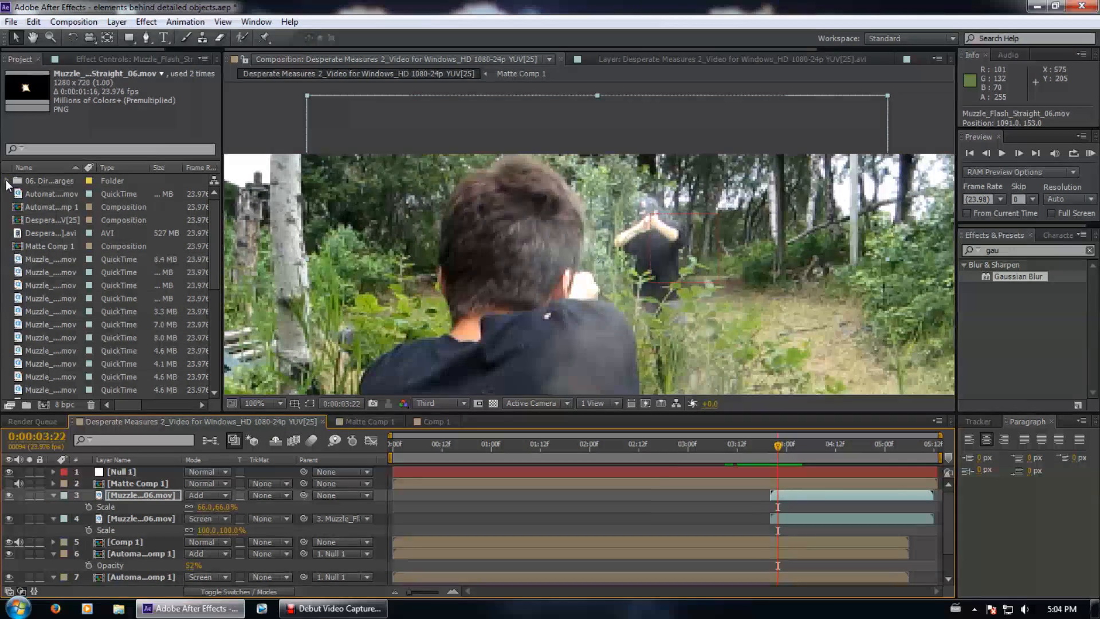
click(7, 181)
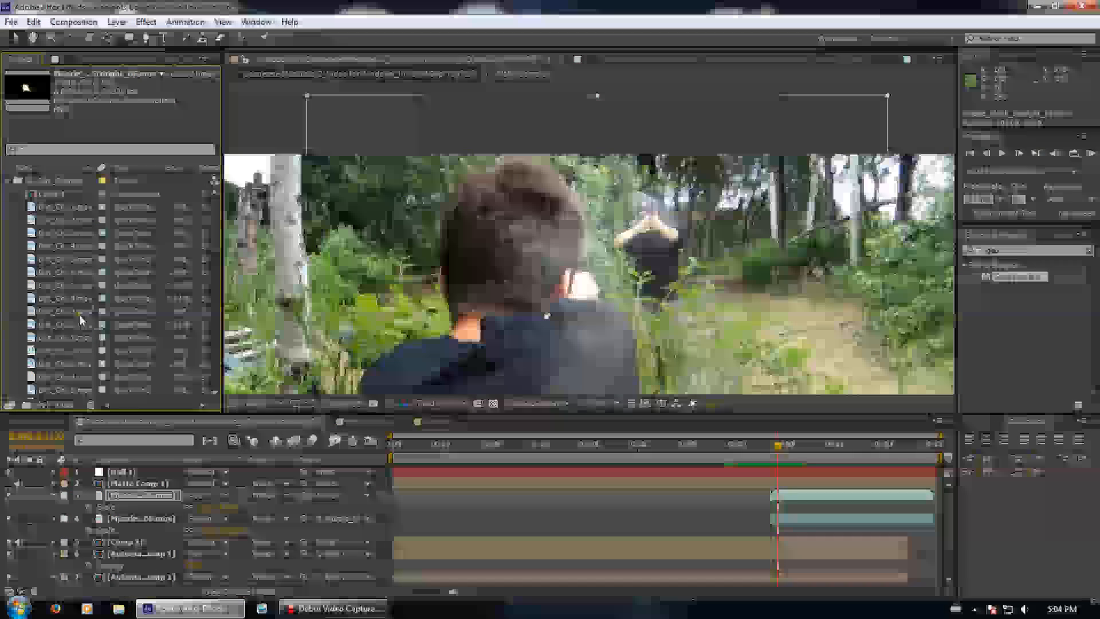
double_click(79, 311)
drag(298, 373, 349, 375)
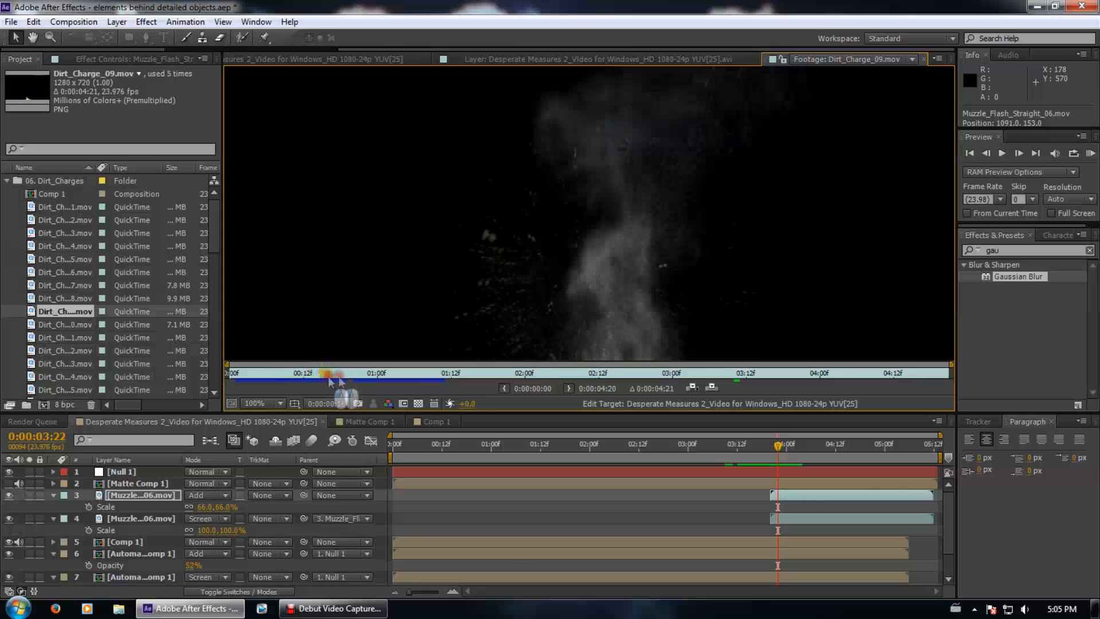
Scrub through the Dirt_Charge_07 and Dirt_Charge_10 clips to compare their dust and smoke
scroll(397, 297, down, 4)
double_click(83, 286)
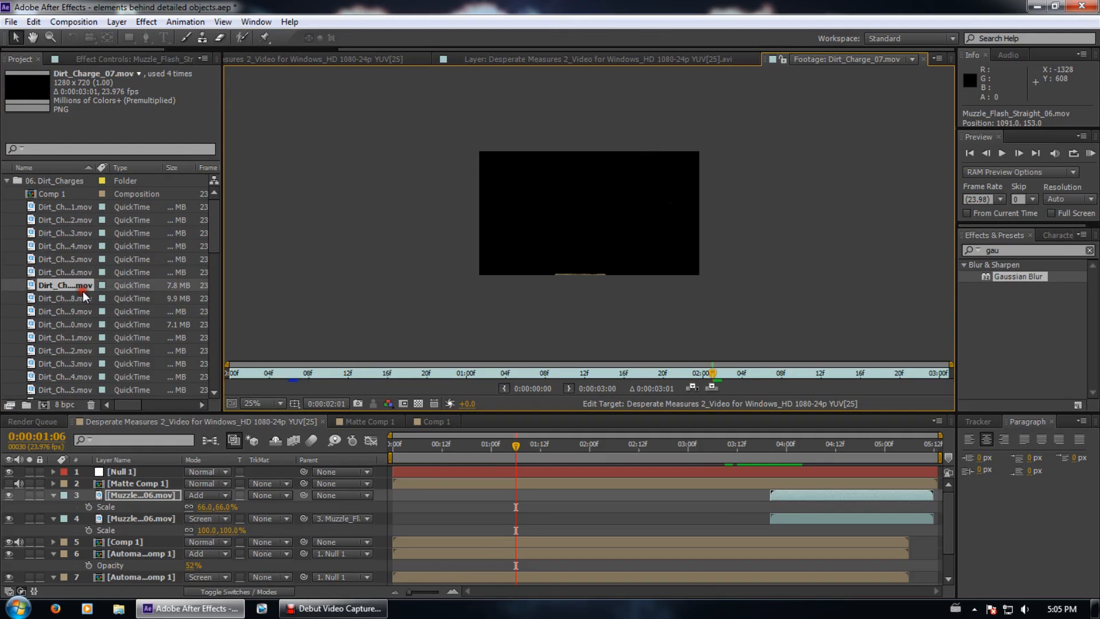
drag(237, 378, 330, 367)
click(103, 324)
click(78, 325)
double_click(77, 325)
drag(250, 378, 380, 370)
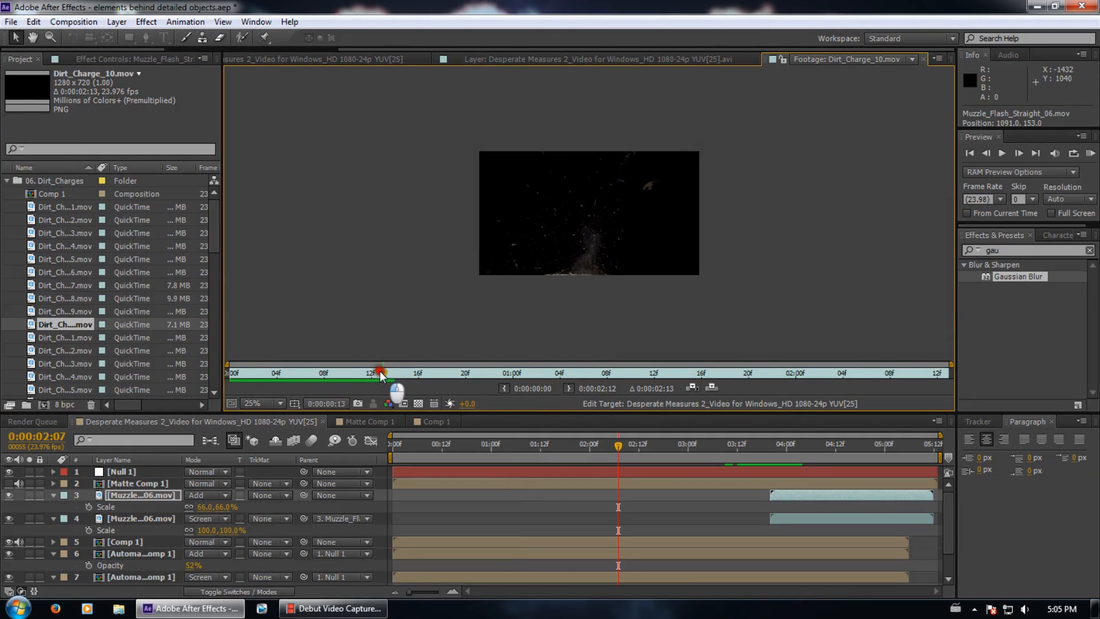
Preview the Dirt_Charge_11, Dirt_Charge_12 and Dirt_Charge_13 clips, scrubbing through 11 and 13 to compare their bursts
double_click(50, 332)
drag(243, 375, 319, 374)
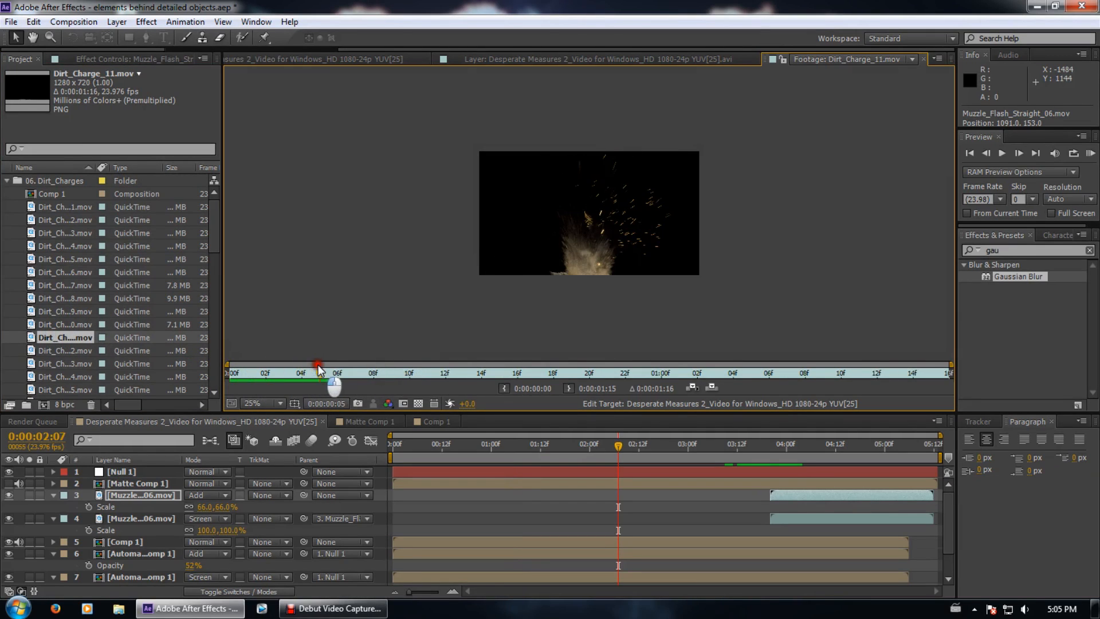
double_click(49, 350)
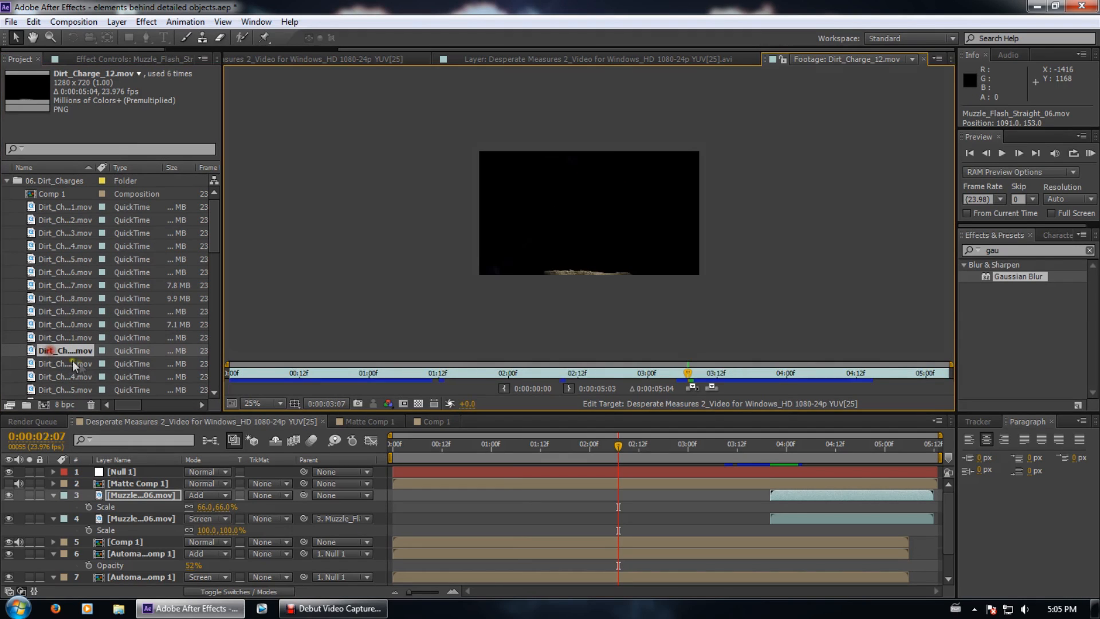
double_click(64, 364)
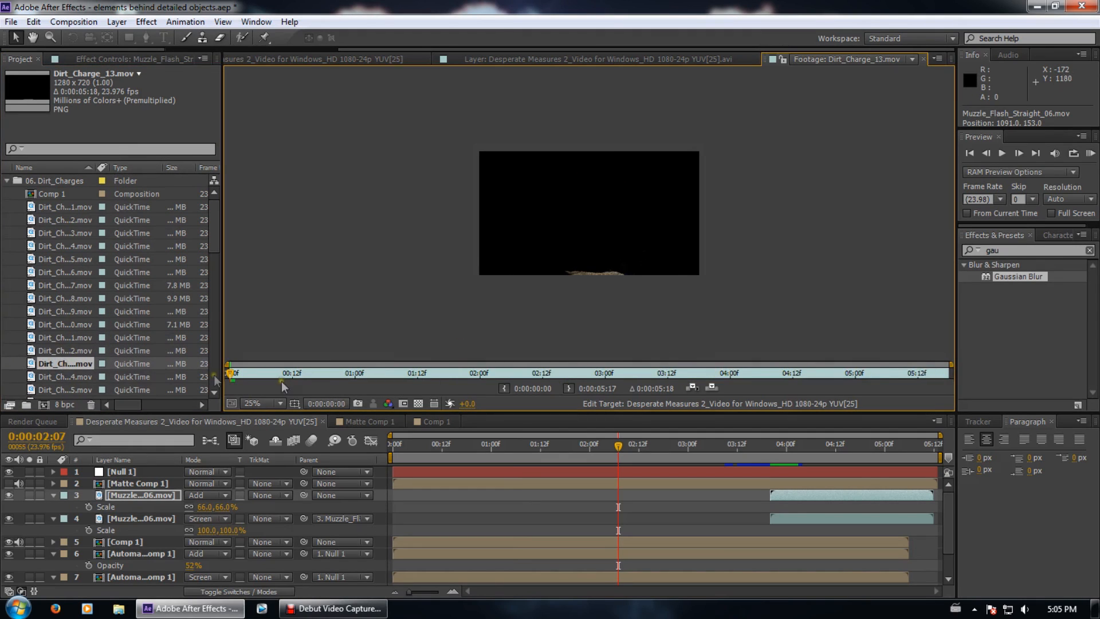
drag(236, 374, 261, 370)
scroll(638, 277, up, 2)
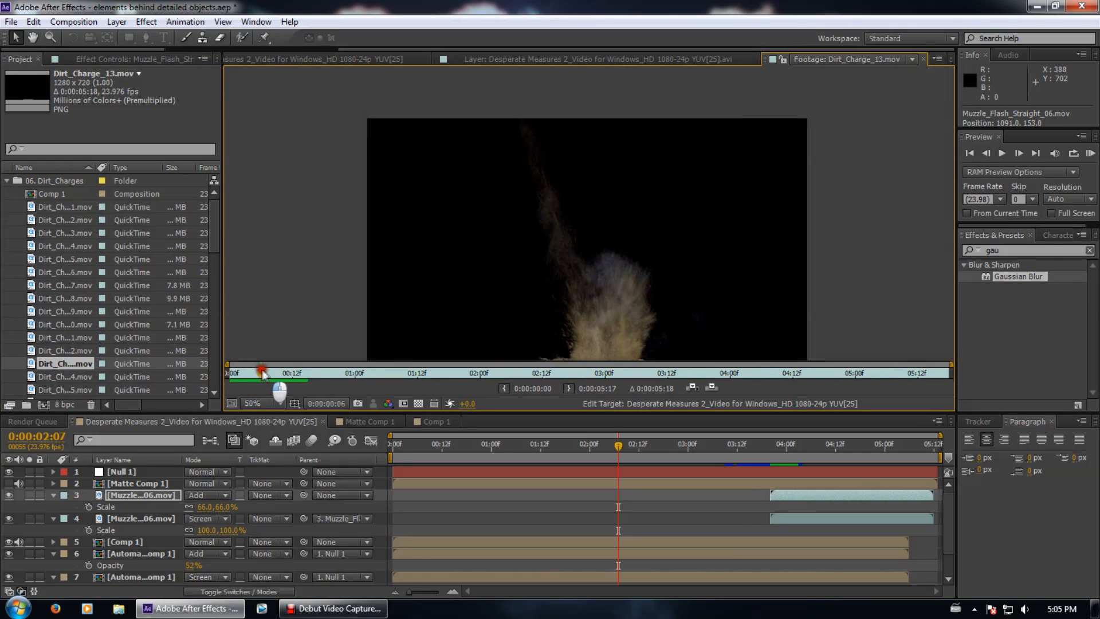
Add Dirt_Charge_13 to the main composition directly above the source video layer, and solo those two layers
click(350, 61)
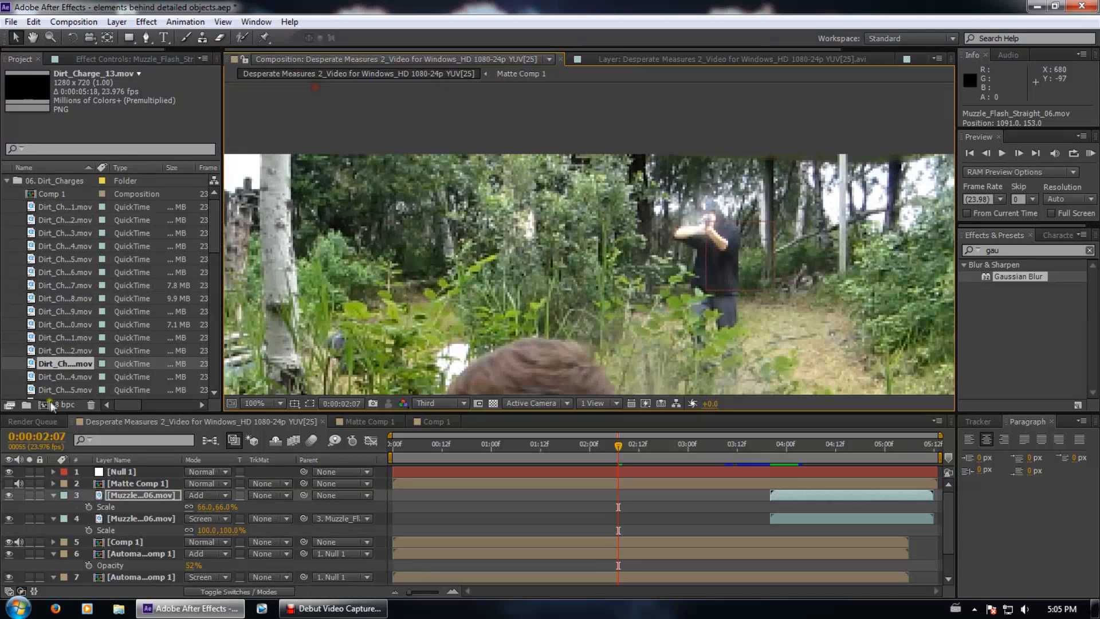
drag(74, 364, 149, 574)
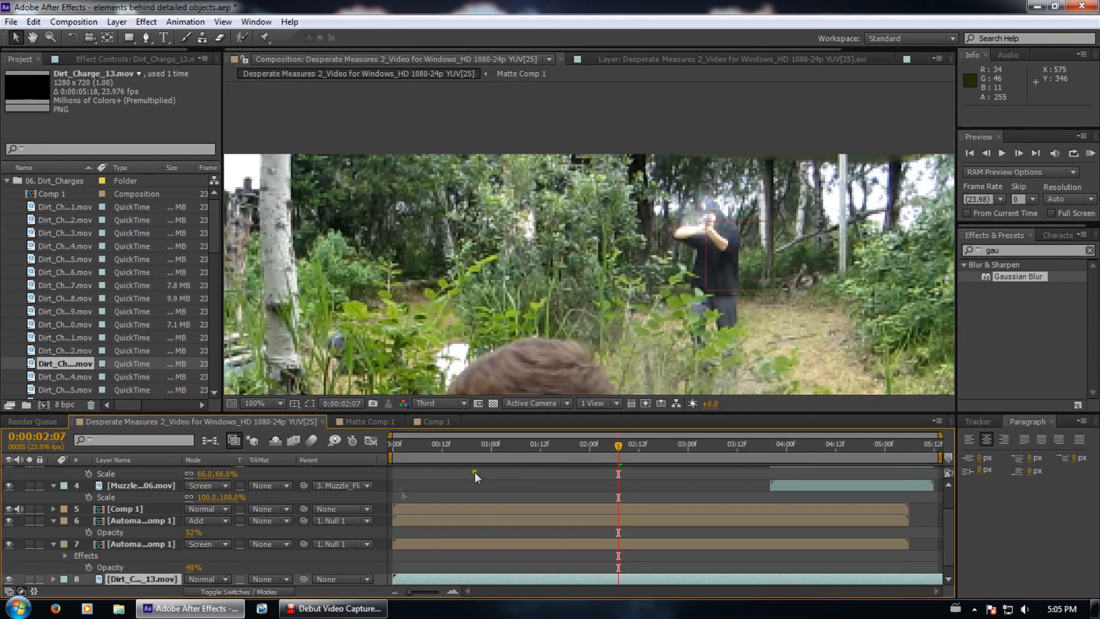
click(30, 579)
scroll(34, 564, down, 1)
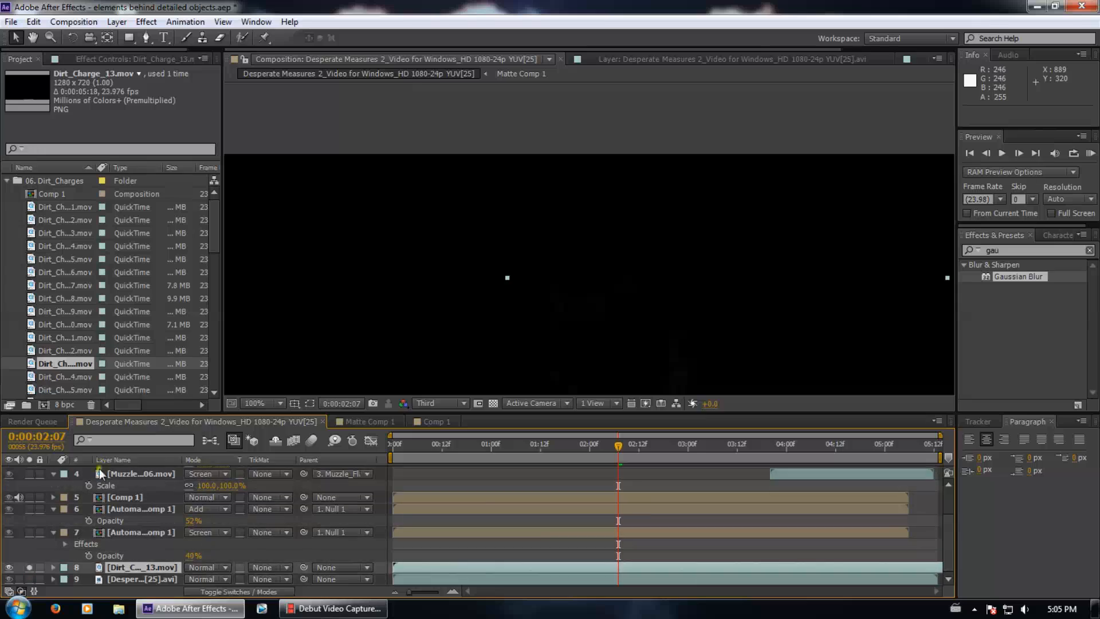
click(29, 579)
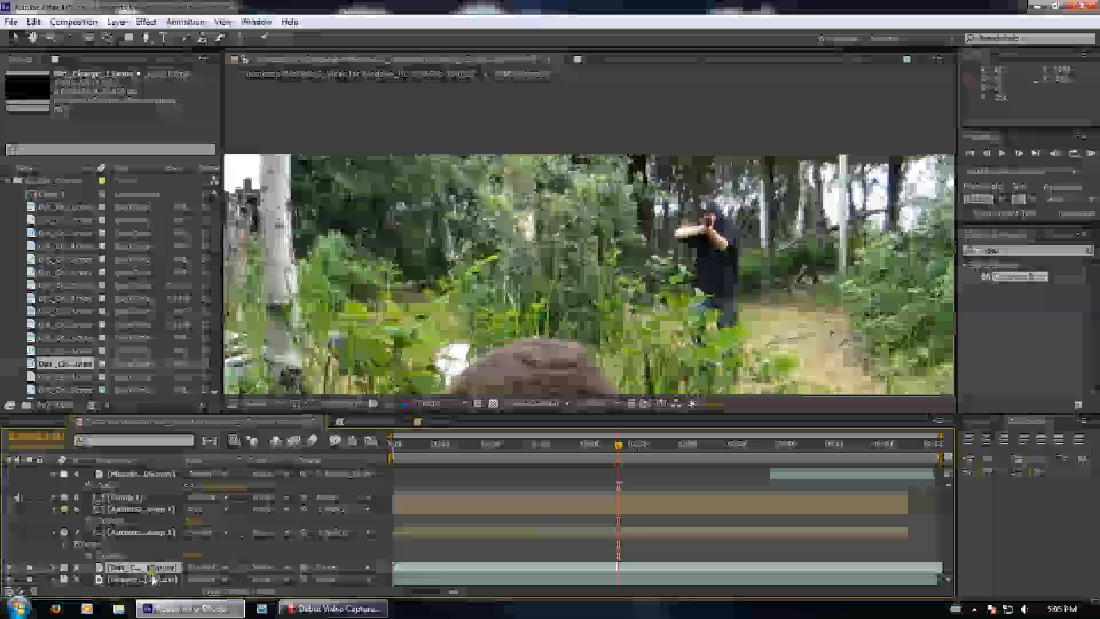
Move the Dirt_Charge_13 layer so its dirt base sits on the path at the background shooter's feet
drag(619, 335, 575, 265)
scroll(575, 266, down, 3)
drag(575, 326, 624, 224)
scroll(624, 224, up, 3)
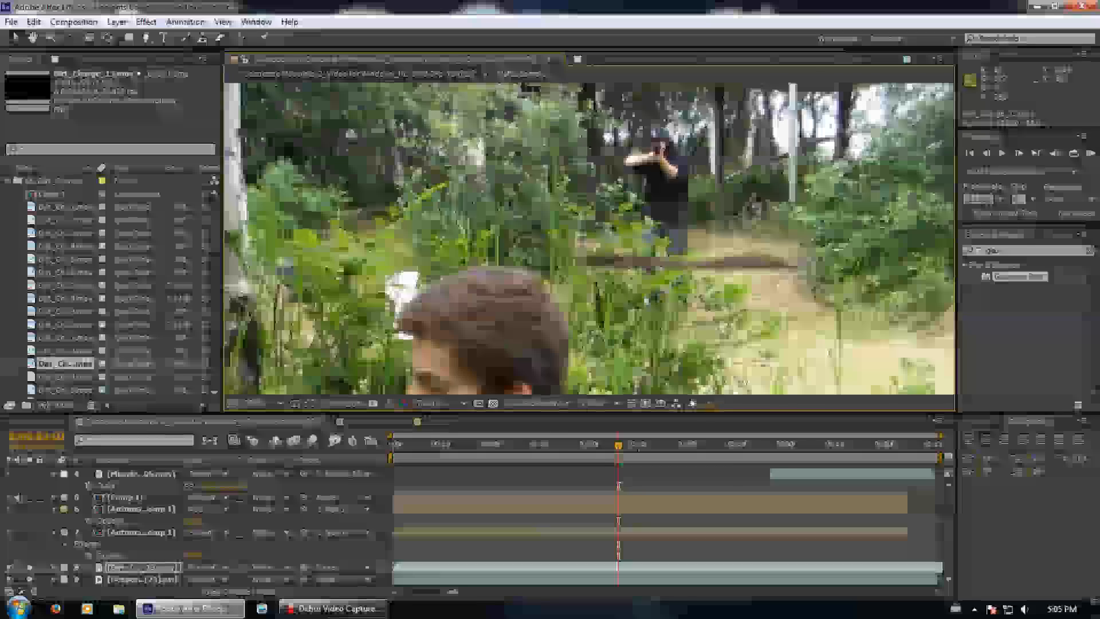
Go to 0:00:03:23, soloing layer 6 along the way to check its flash and turning the solo off again
scroll(624, 225, down, 3)
click(778, 446)
mouse_move(779, 451)
mouse_down()
mouse_move(787, 445)
mouse_move(775, 445)
mouse_up()
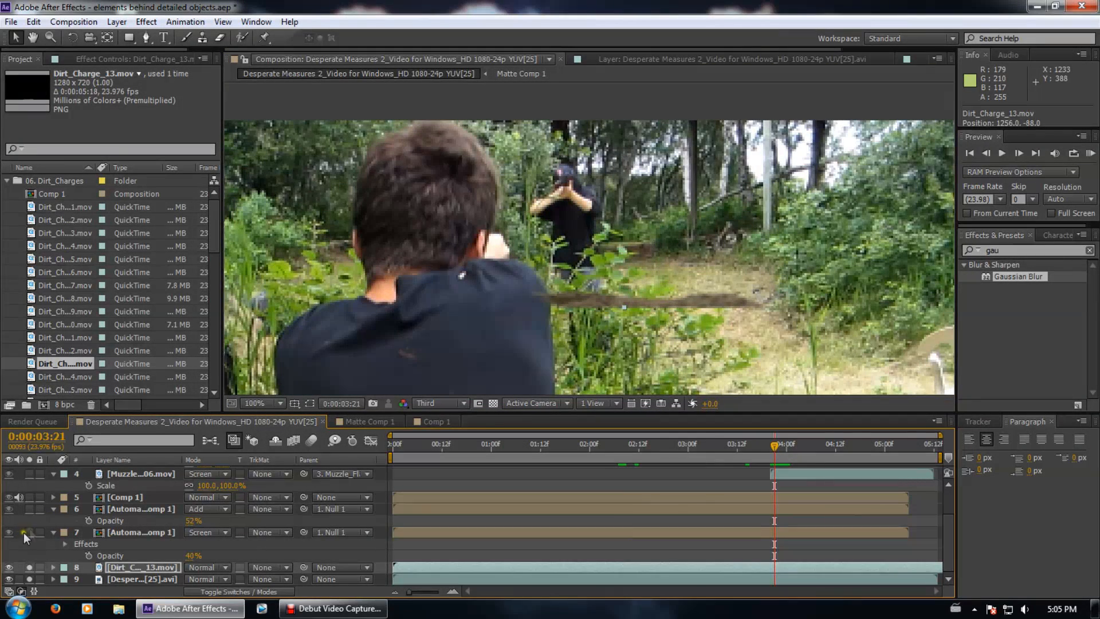
click(30, 510)
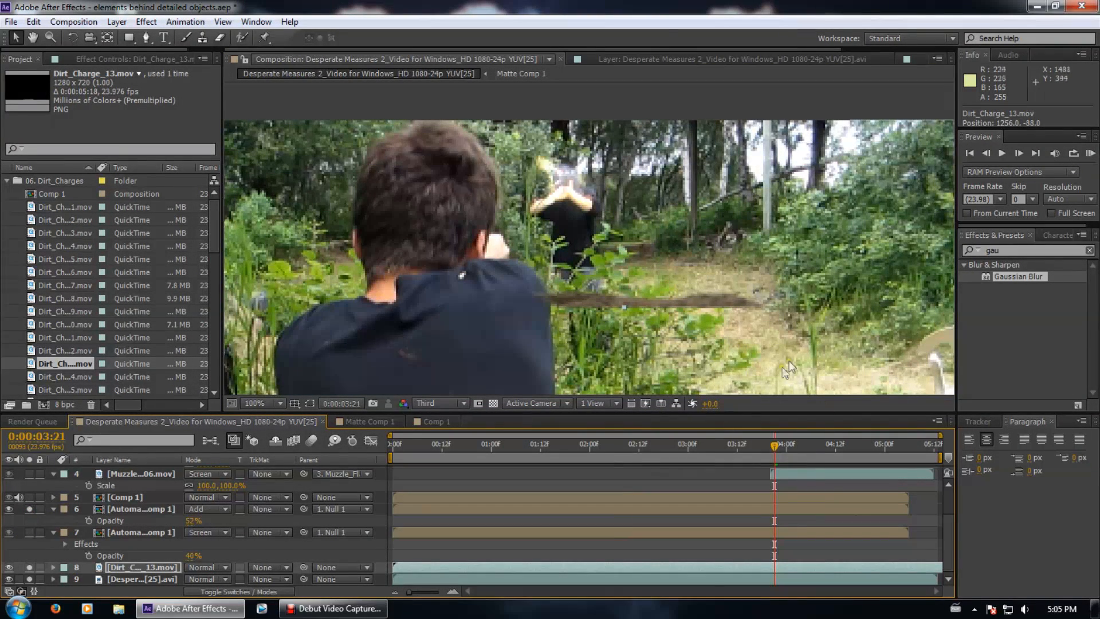
drag(775, 448, 783, 445)
scroll(641, 493, up, 2)
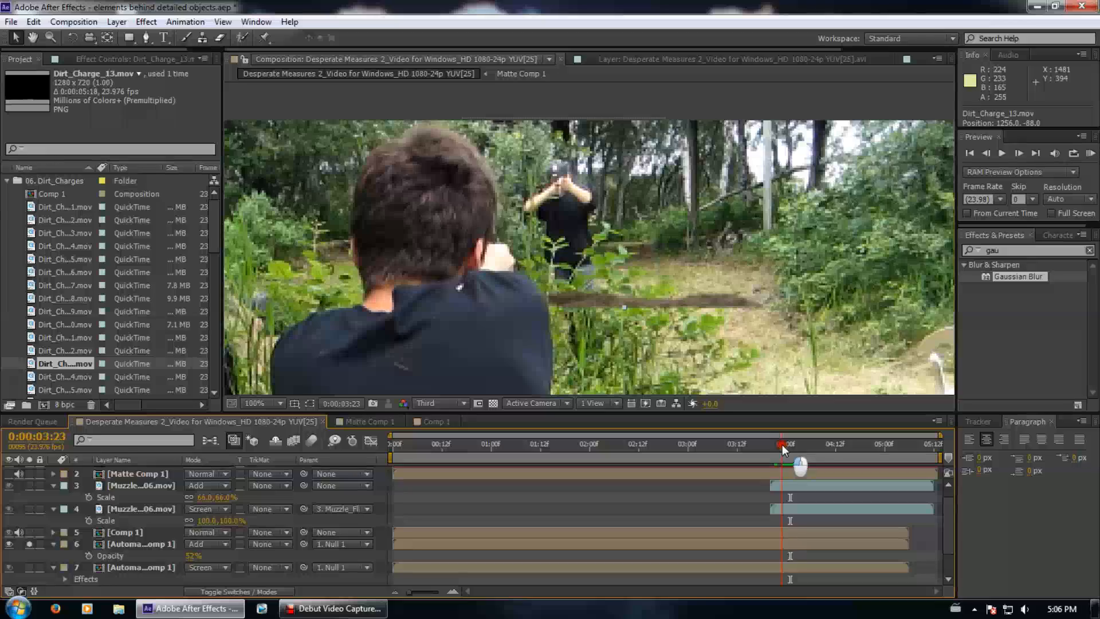
click(29, 544)
scroll(67, 538, down, 2)
Scale the Dirt_Charge_13.mov layer to 52% and position its dirt strip over the distant shooter
click(124, 568)
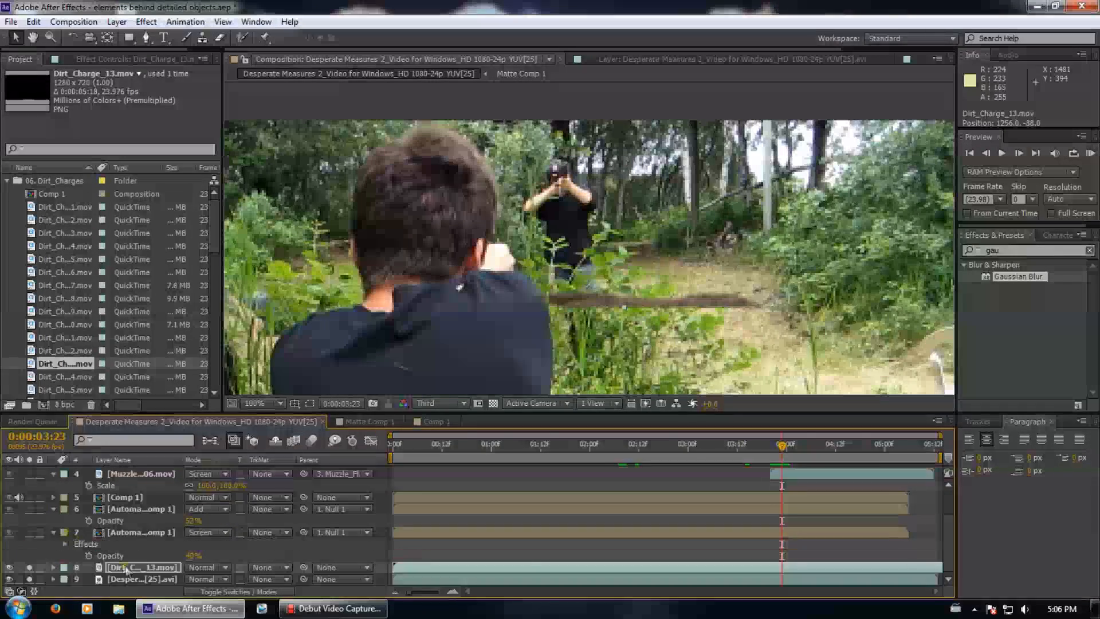
drag(654, 281, 577, 222)
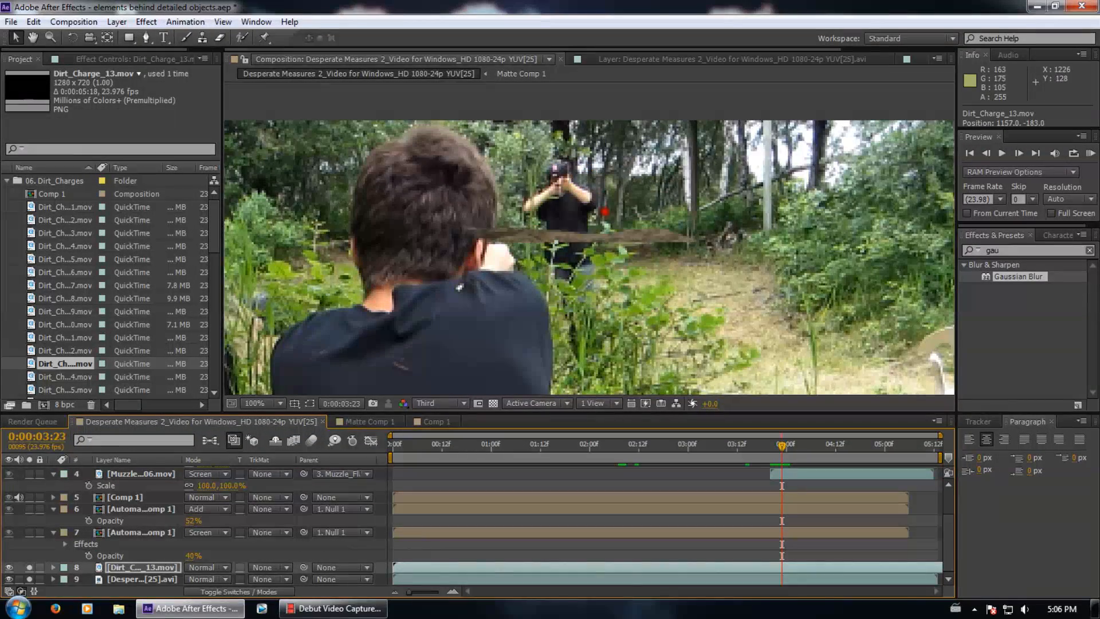
key(s)
drag(203, 579, 164, 578)
drag(640, 92, 633, 174)
drag(634, 155, 633, 223)
Move the dirt layer's anchor point onto the dirt strip in front of the distant shooter's face
click(106, 37)
drag(548, 148, 565, 189)
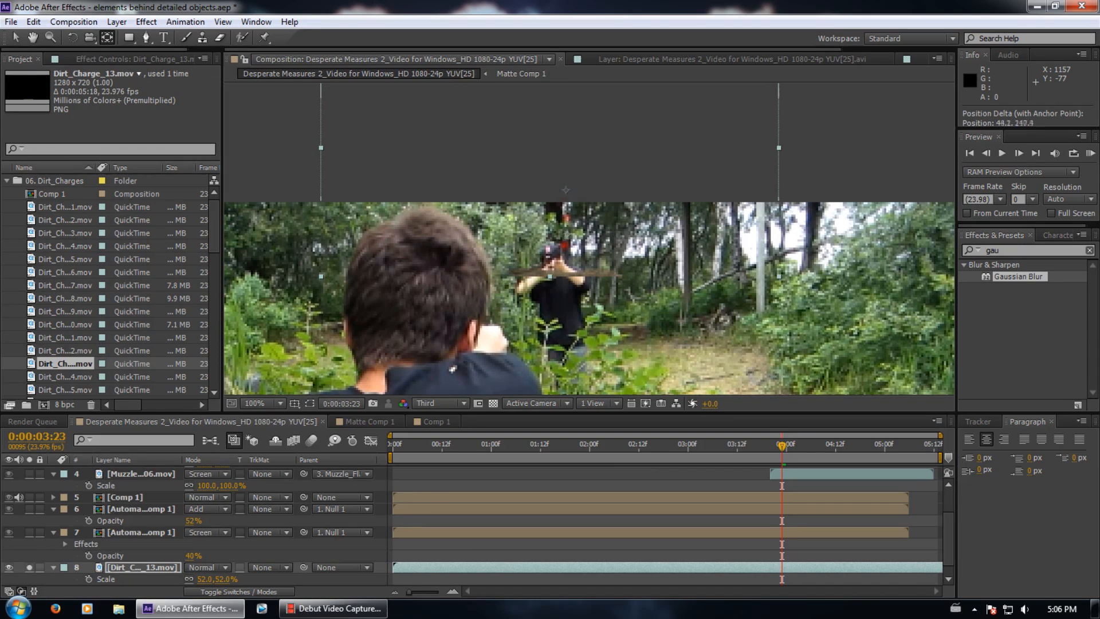
drag(550, 276, 325, 127)
drag(553, 160, 554, 159)
click(129, 37)
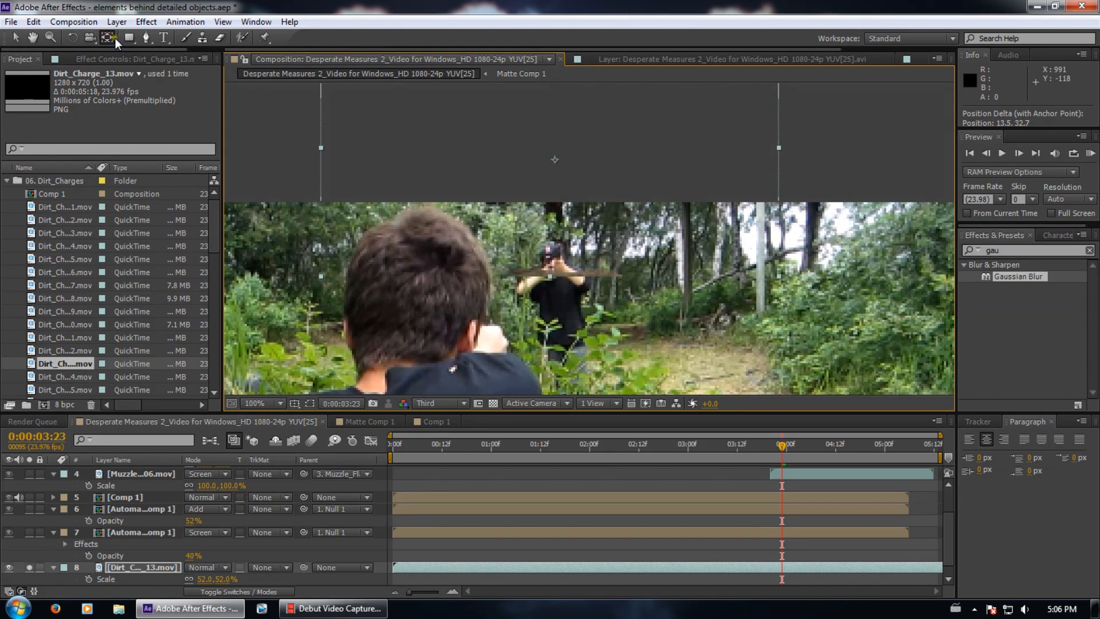
drag(572, 192, 549, 268)
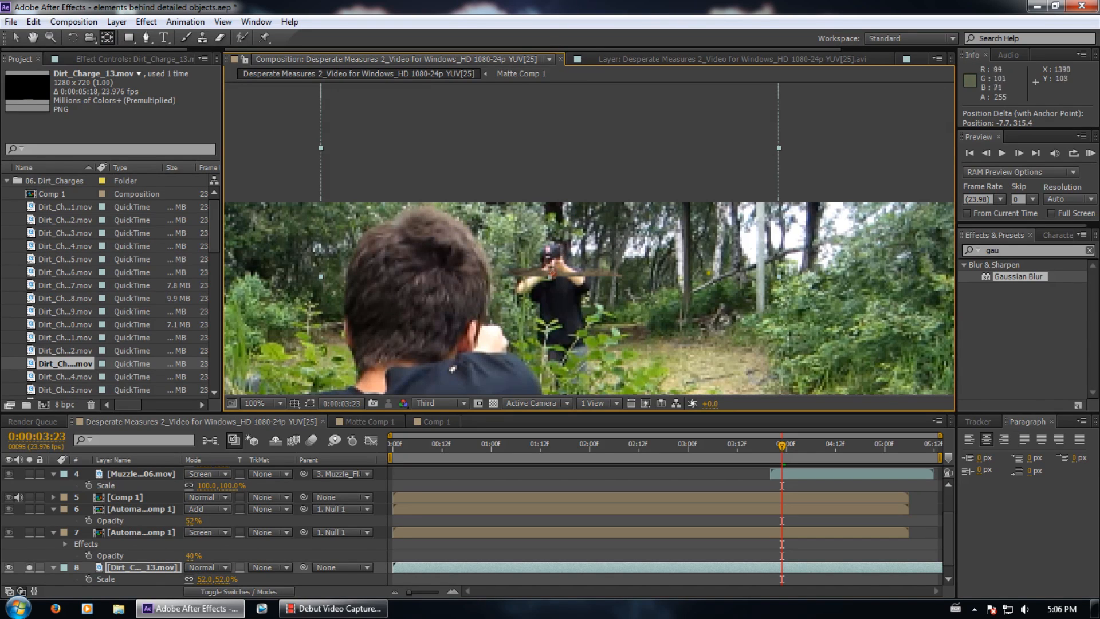
click(90, 39)
click(73, 38)
drag(650, 134, 636, 105)
key(ctrl+z)
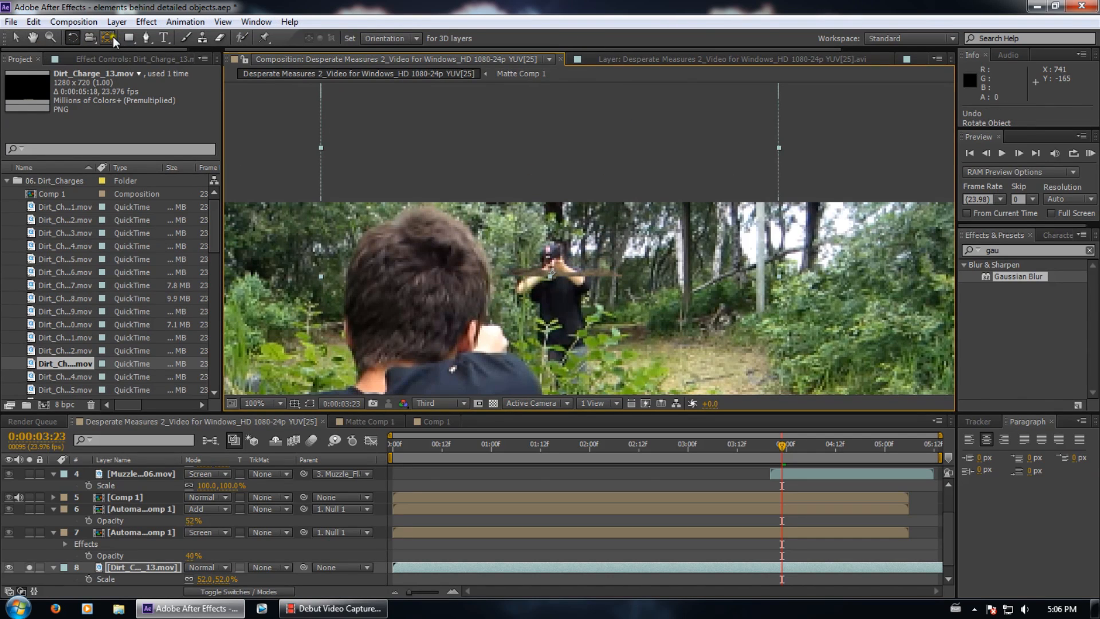
click(108, 37)
drag(554, 270, 419, 186)
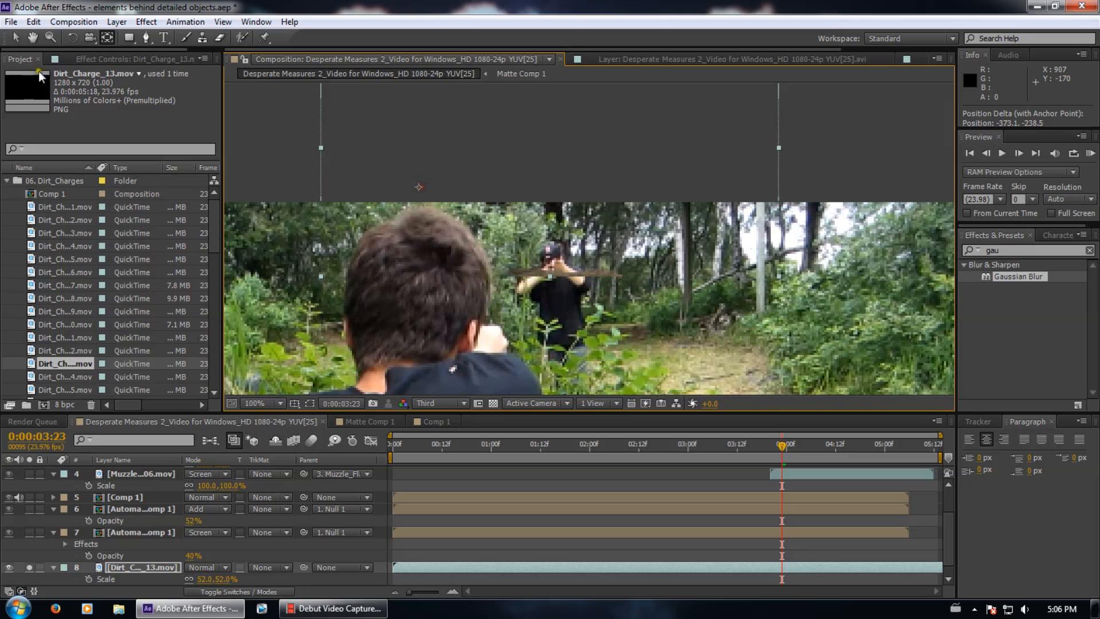
click(78, 35)
drag(579, 246, 582, 123)
key(ctrl+z)
Nudge the dirt layer up to position 1159, 89 and set its scale to 30%
click(16, 38)
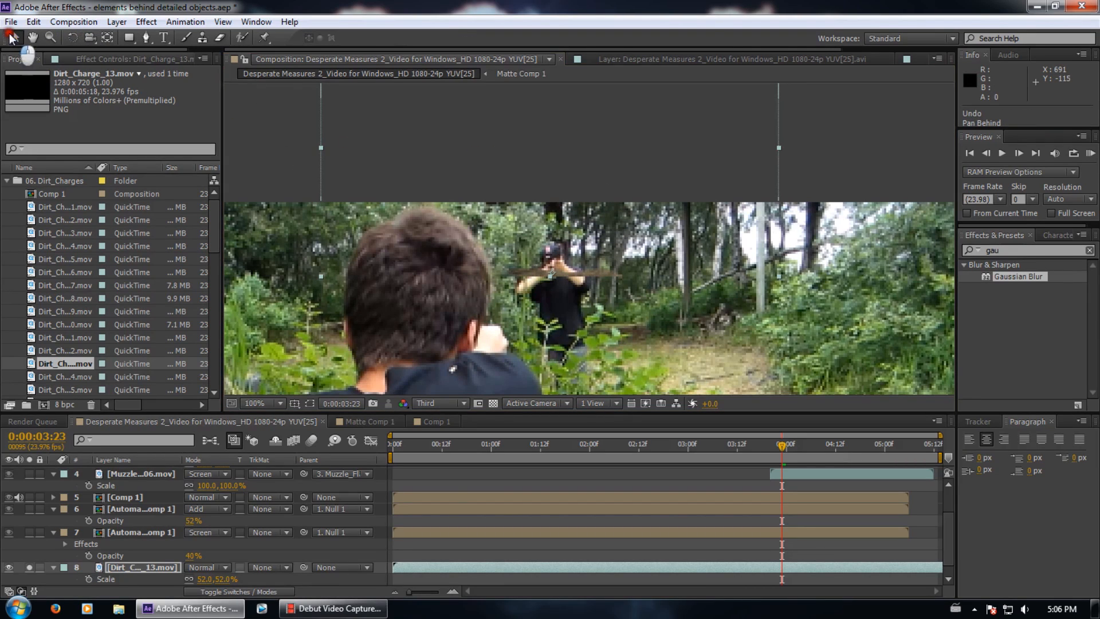
drag(661, 252, 659, 241)
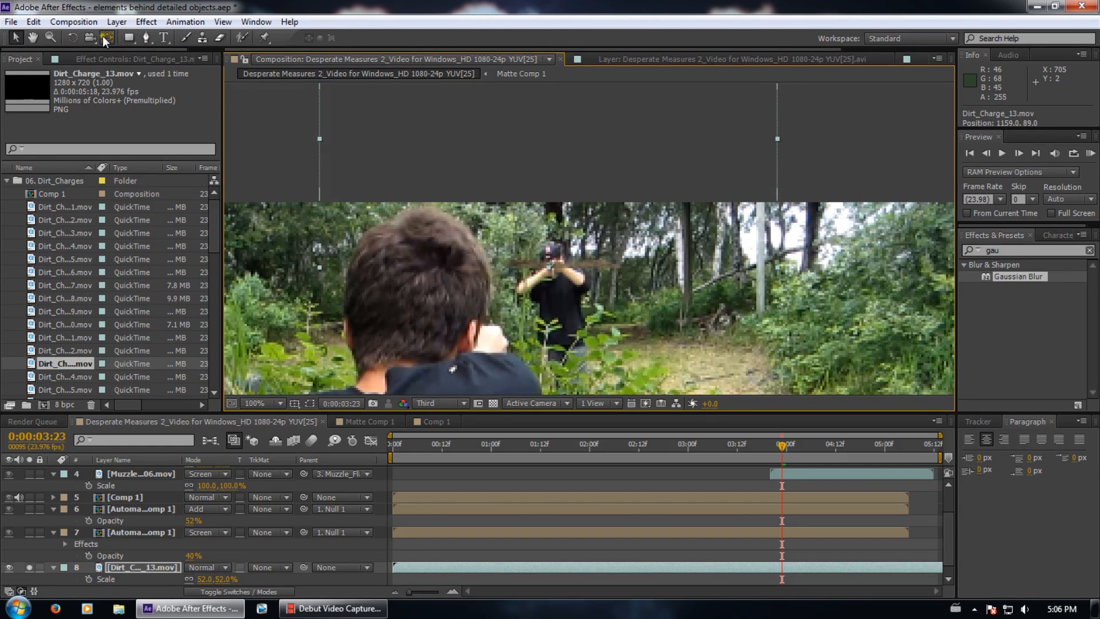
click(146, 38)
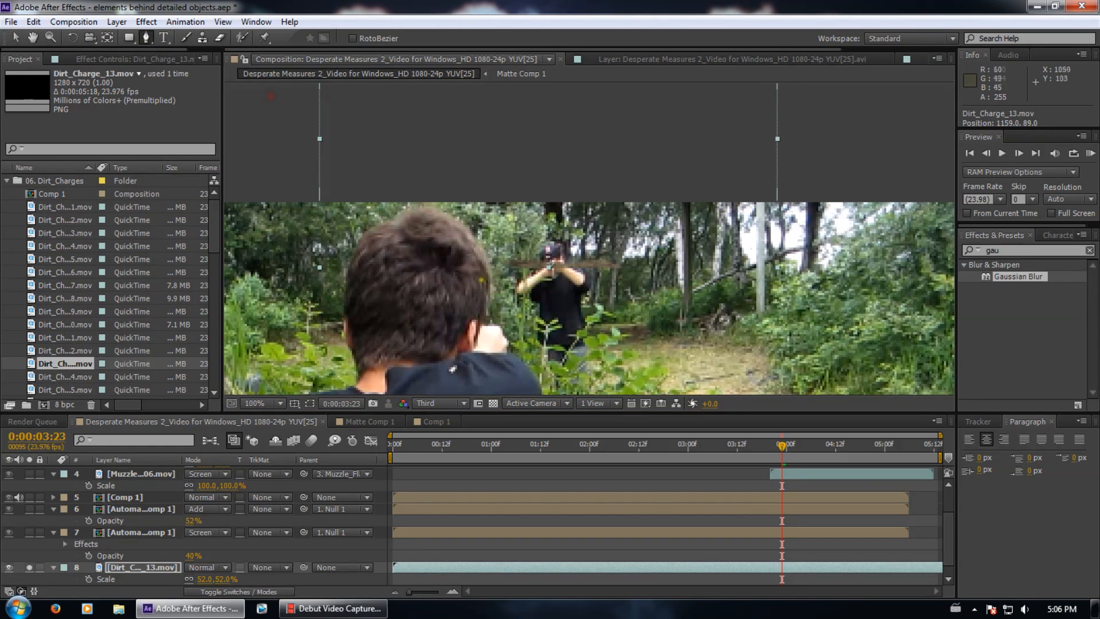
drag(241, 580, 281, 608)
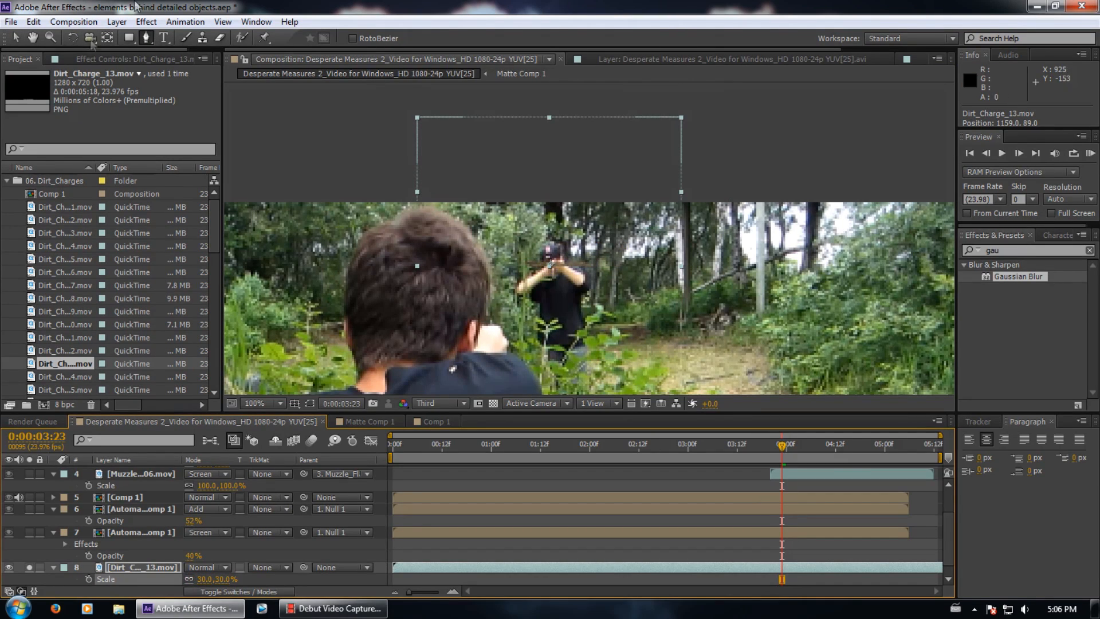
Set the composition preview to Full resolution at 400% magnification and rotate the dirt layer to about -18.7°
click(458, 404)
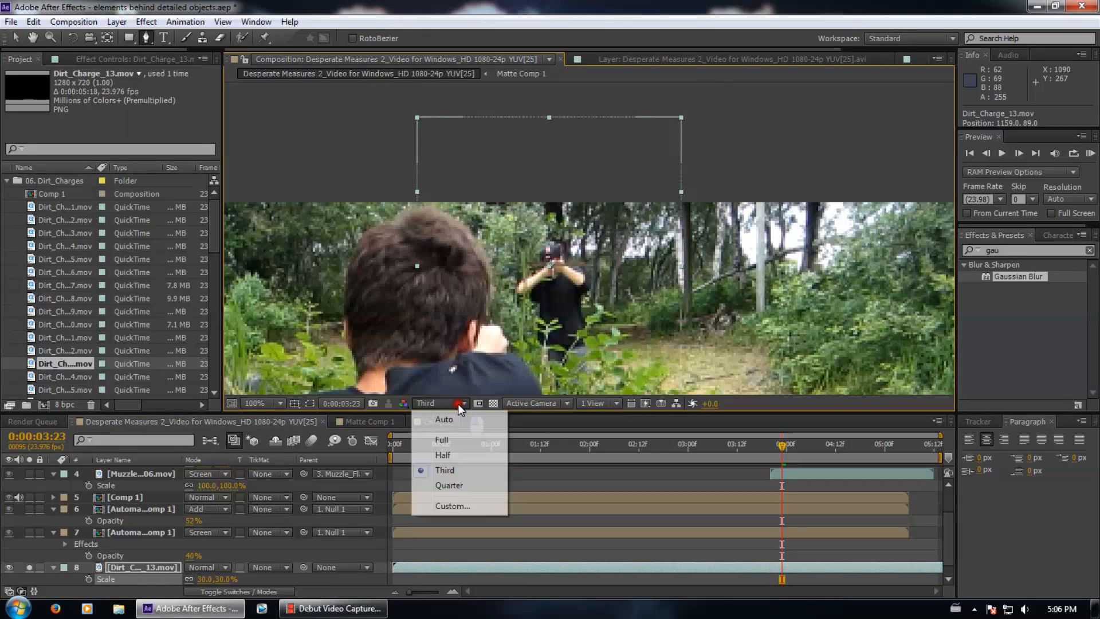
click(465, 436)
key(period)
key(period)
key(period)
key(period)
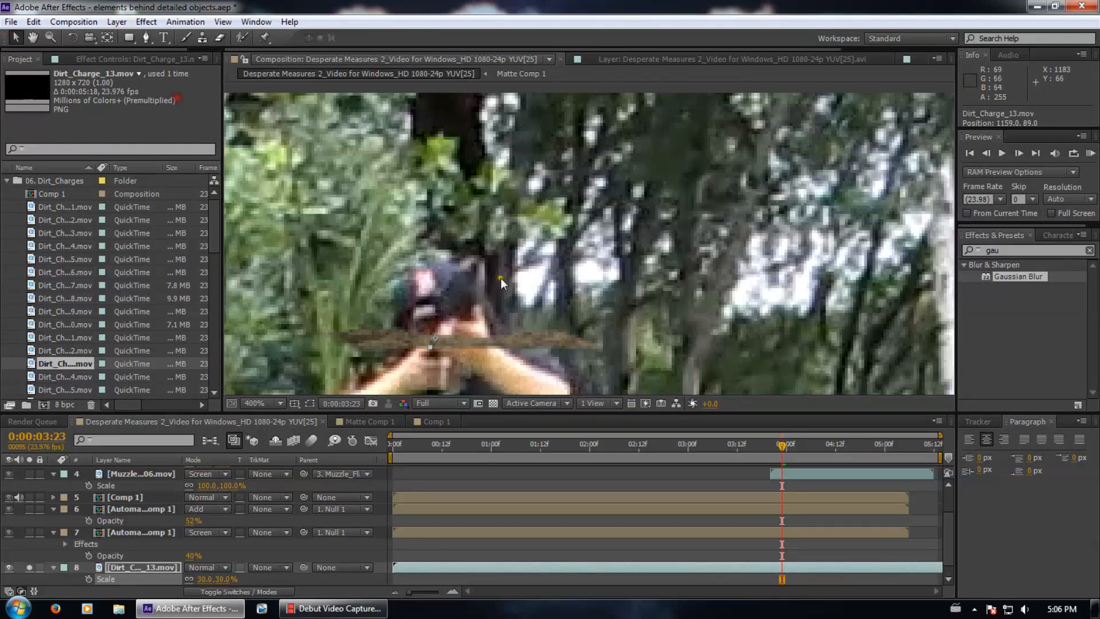
click(77, 37)
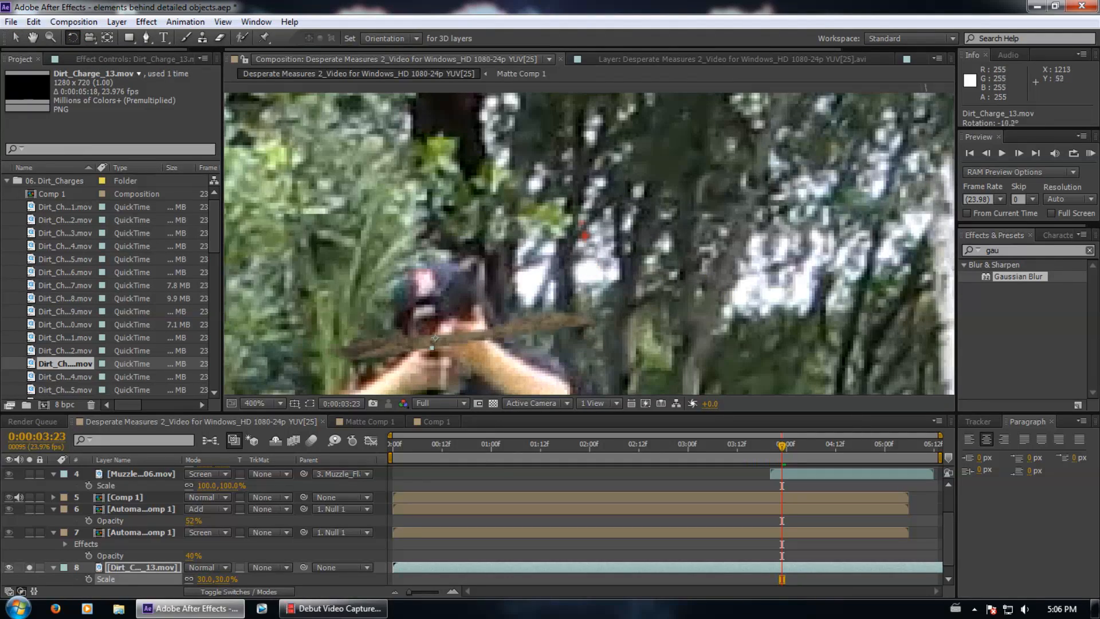
Shift Dirt_Charge_13.mov in time to start at about 0:00:03:22, checking the frames around the start of the burst
click(789, 446)
mouse_move(790, 449)
mouse_down()
mouse_move(954, 455)
mouse_move(786, 457)
mouse_up()
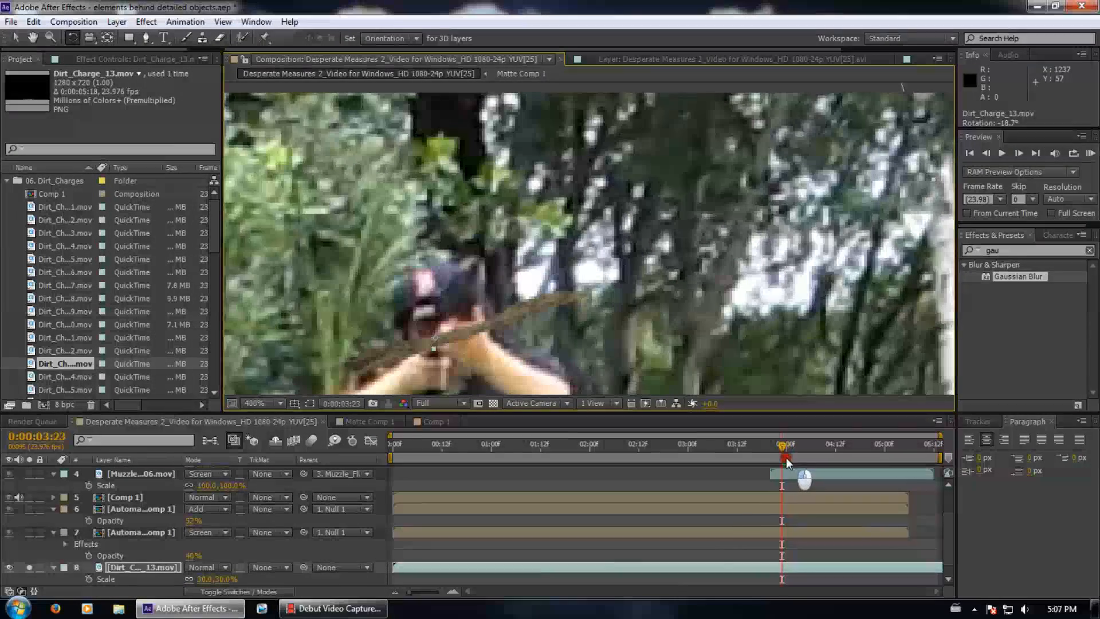
drag(798, 567, 877, 558)
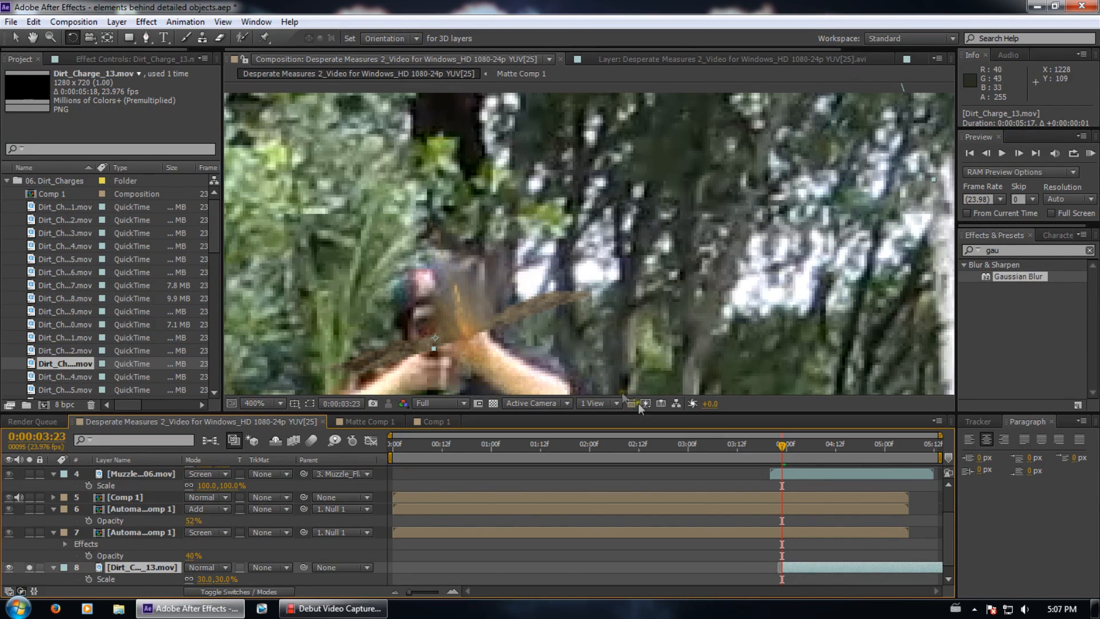
drag(793, 567, 789, 567)
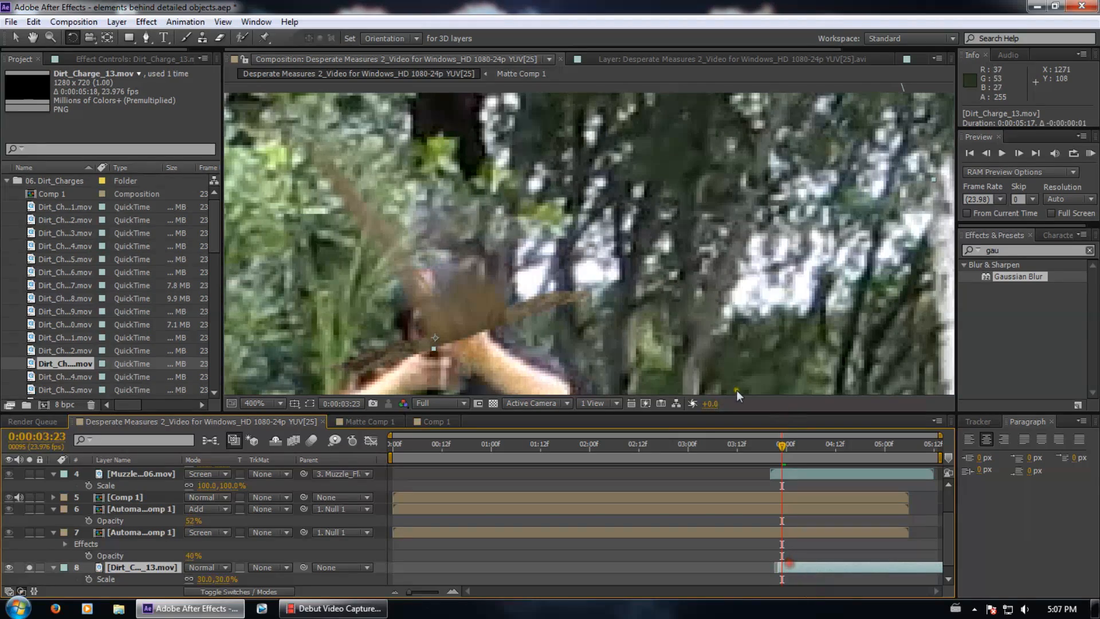
click(778, 444)
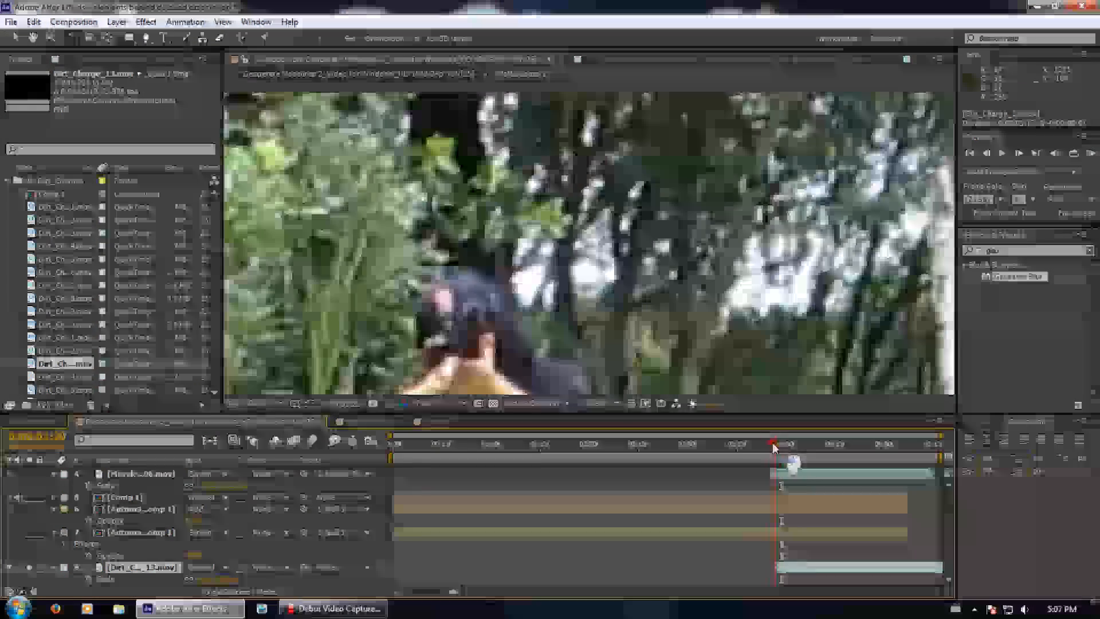
click(782, 444)
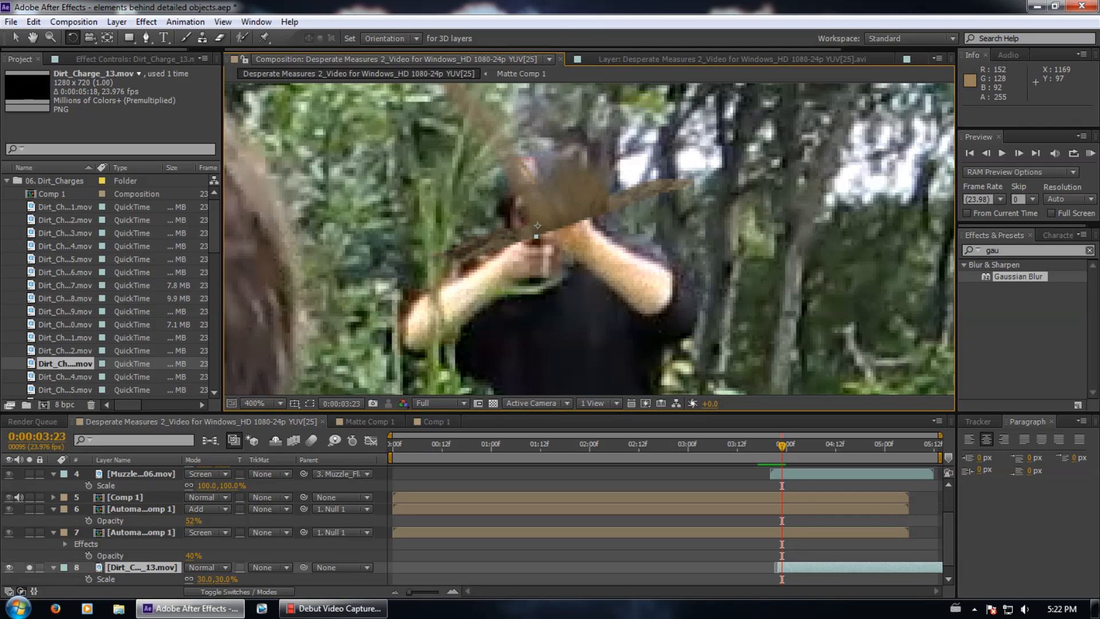
Move the dirt burst beside the distant shooter's head and rotate the layer to -35°
click(145, 38)
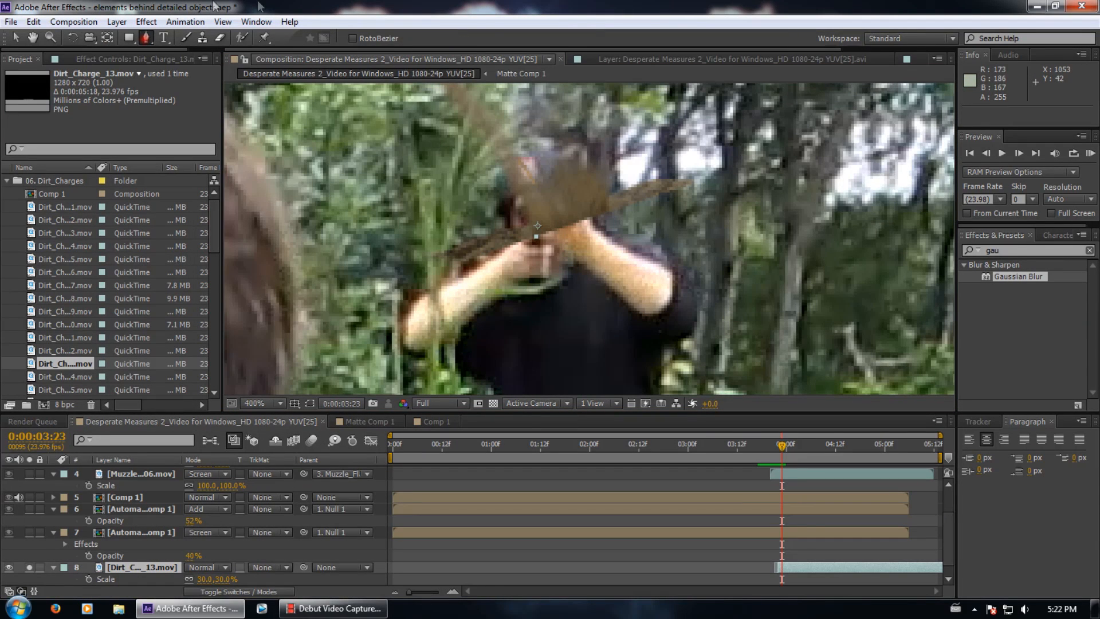
click(16, 38)
drag(569, 188, 613, 265)
scroll(614, 264, down, 3)
scroll(590, 270, up, 1)
key(w)
drag(618, 241, 595, 230)
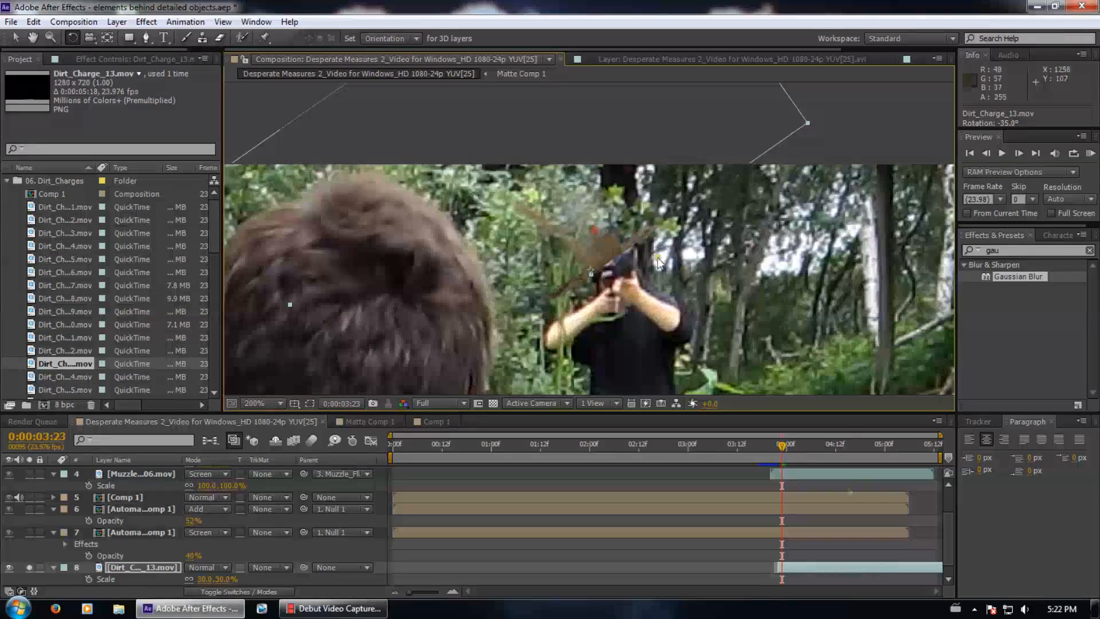
At 0:00:03:22, draw a closed mask on the dirt layer around the distant shooter's head and hands
mouse_move(786, 443)
mouse_down()
mouse_move(833, 445)
mouse_move(773, 438)
mouse_move(782, 436)
mouse_up()
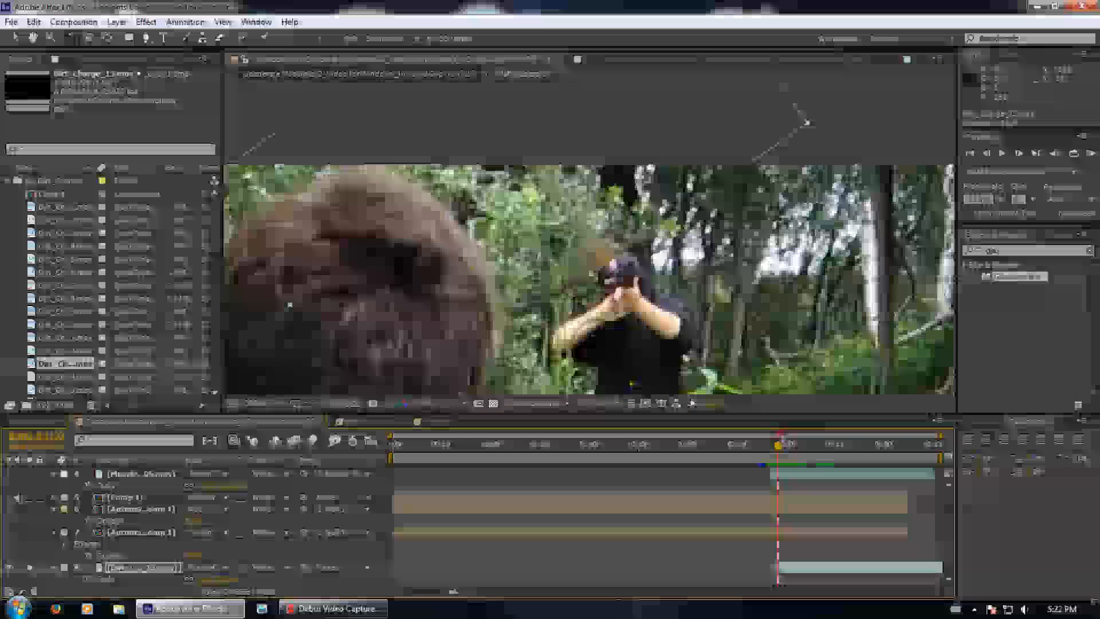
scroll(624, 286, up, 4)
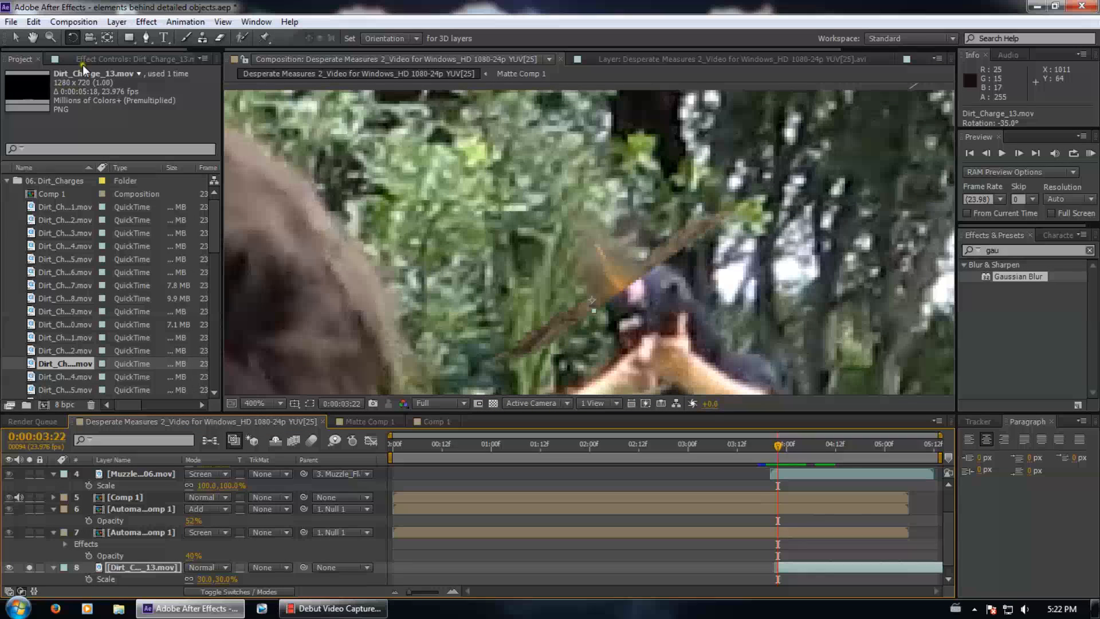
click(147, 39)
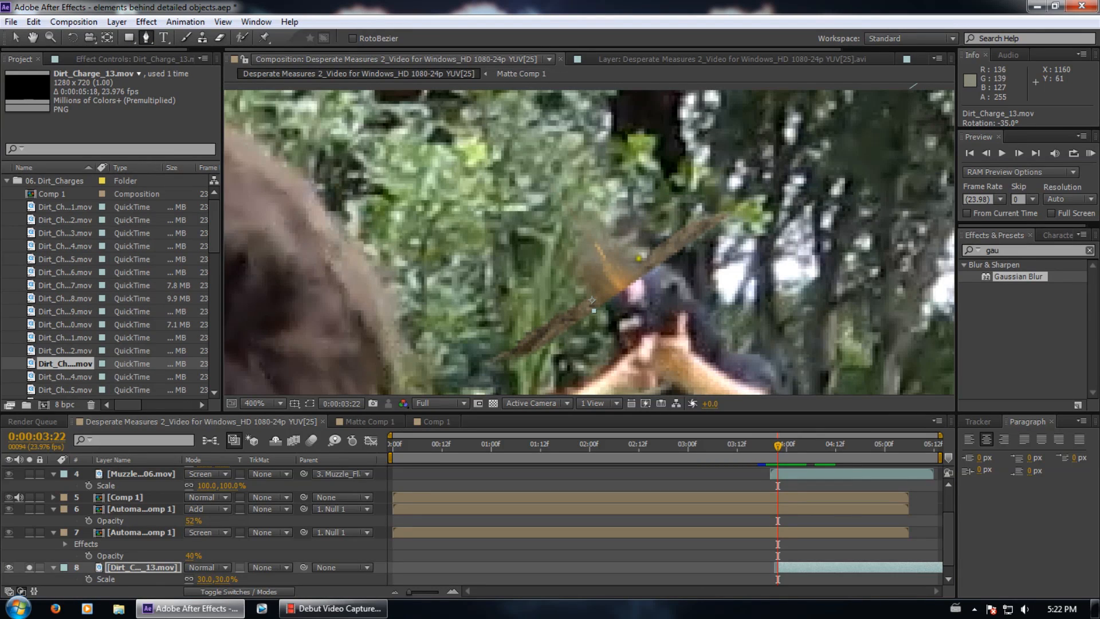
click(639, 259)
click(625, 262)
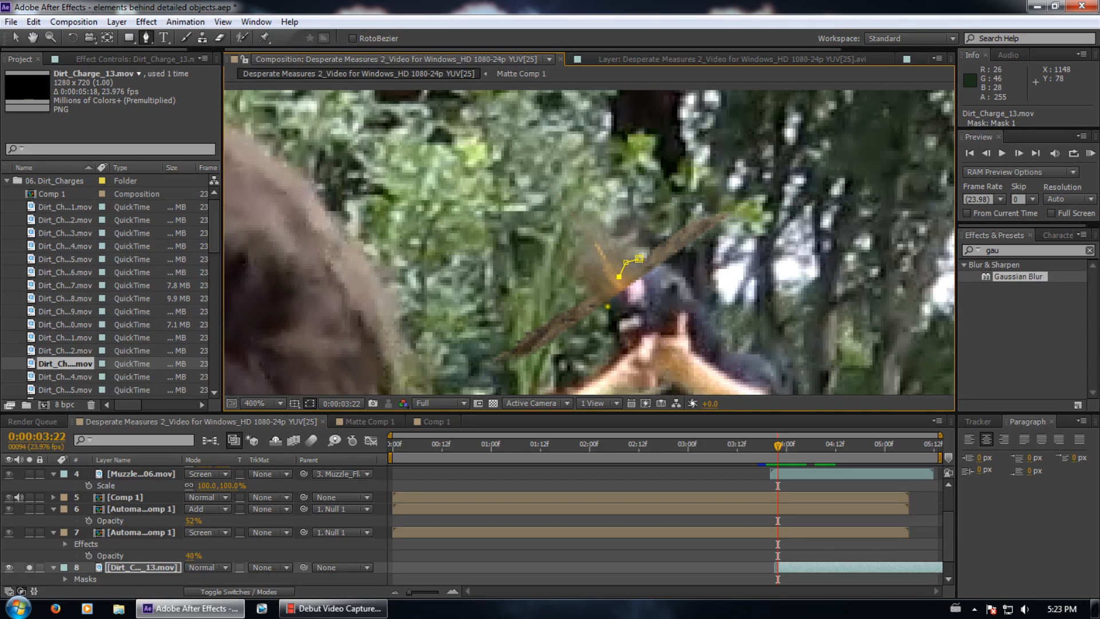
click(608, 307)
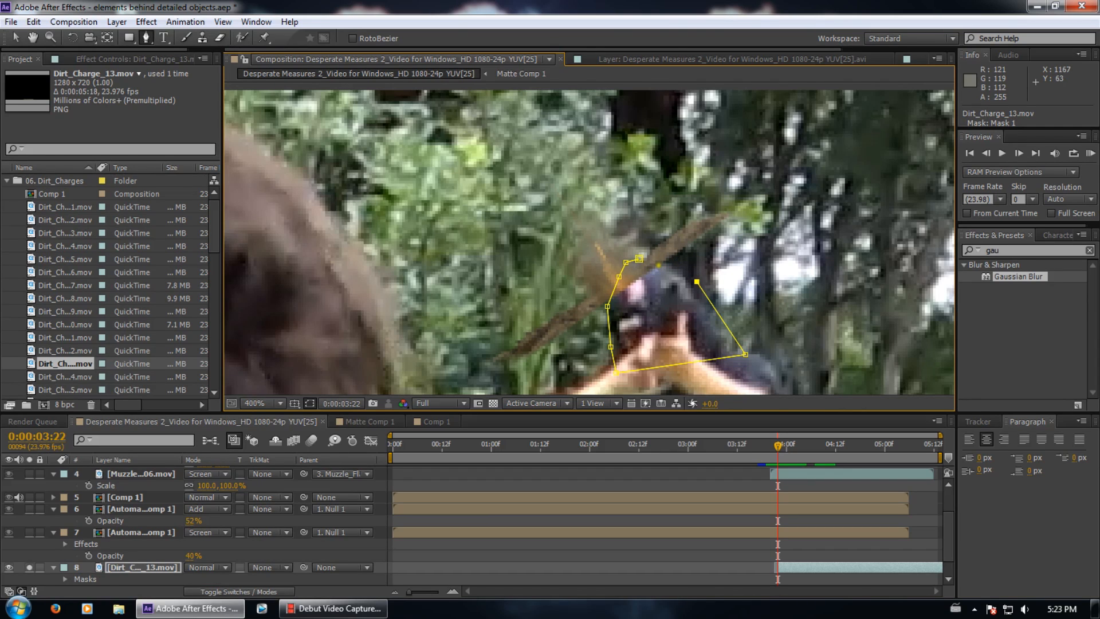
click(655, 264)
click(639, 258)
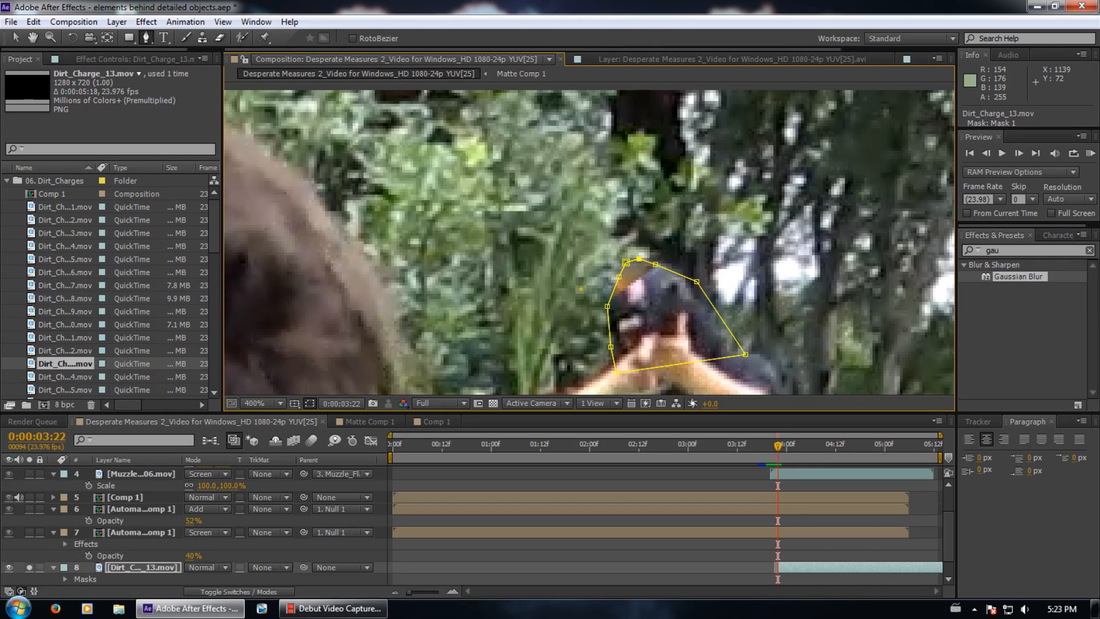
Undo the last mask points and close the path around the upper dirt strip above the shooter's cap instead
key(ctrl+z)
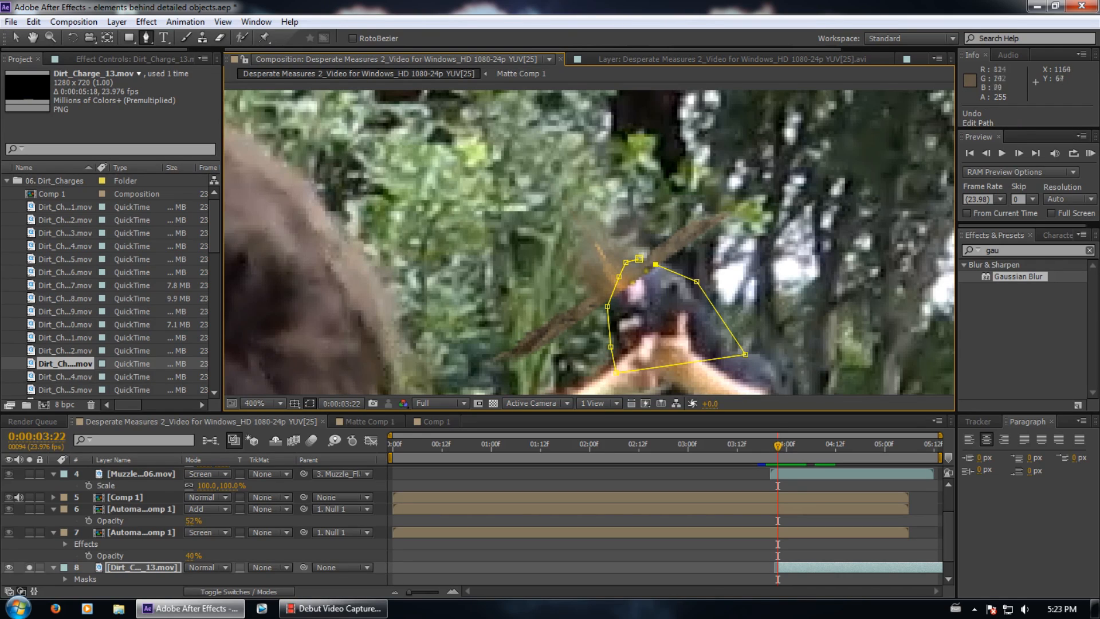
key(ctrl+z)
click(738, 204)
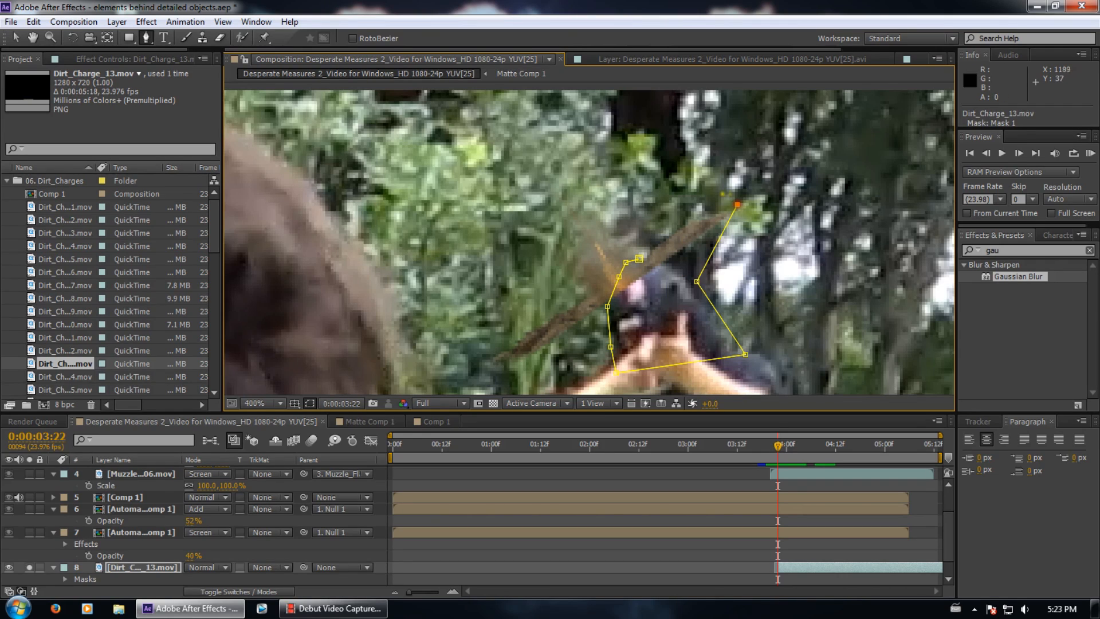
click(638, 258)
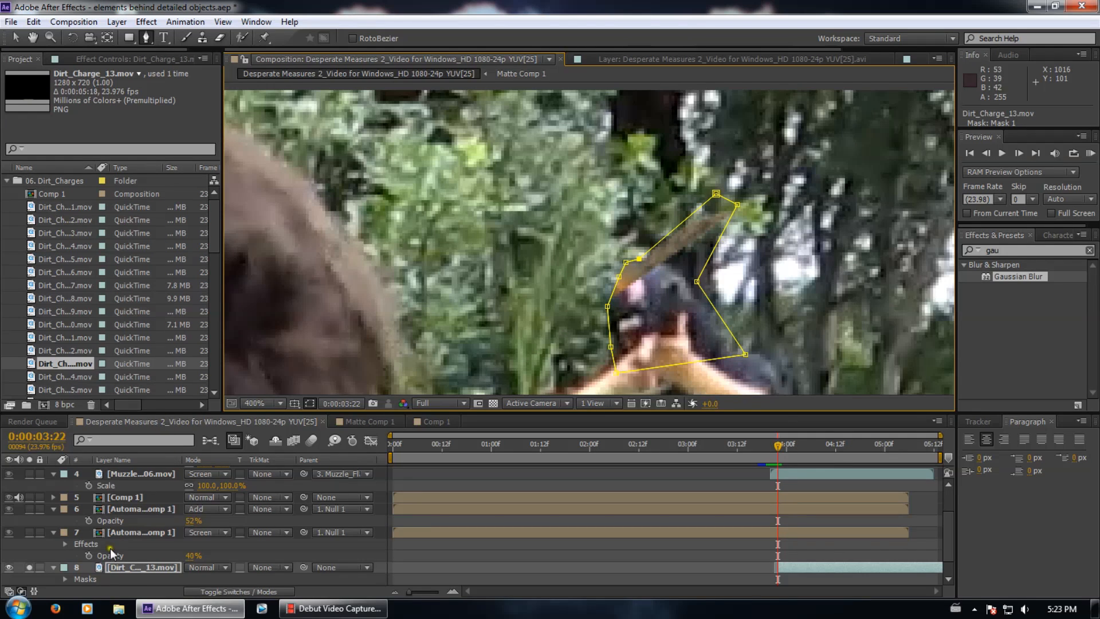
Set Mask 1 of the dirt layer to Subtract
key(m)
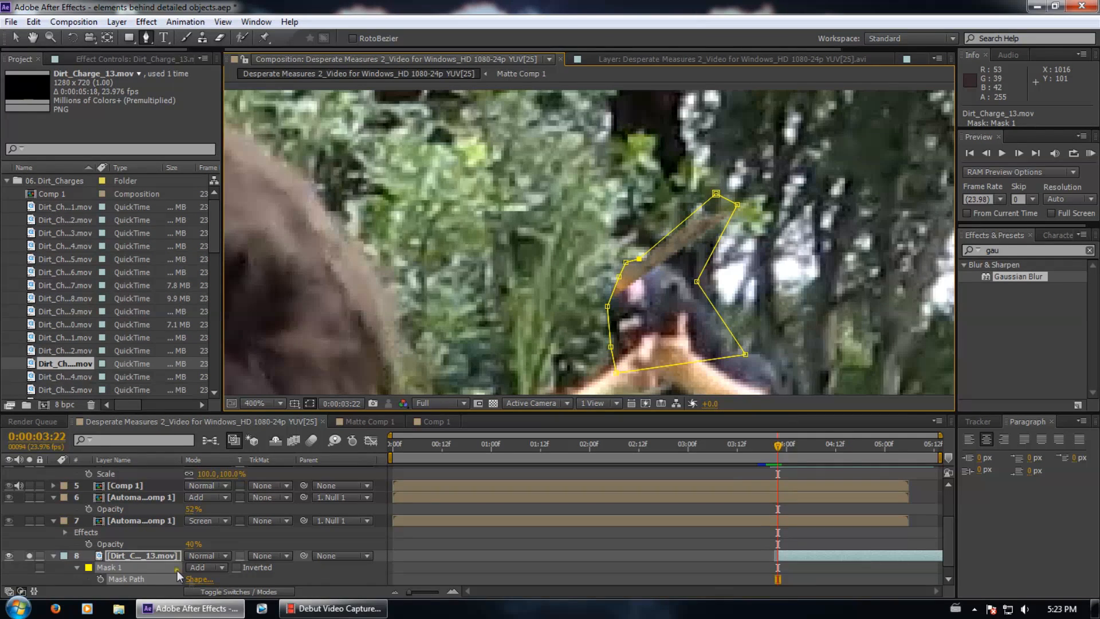
click(199, 566)
click(229, 493)
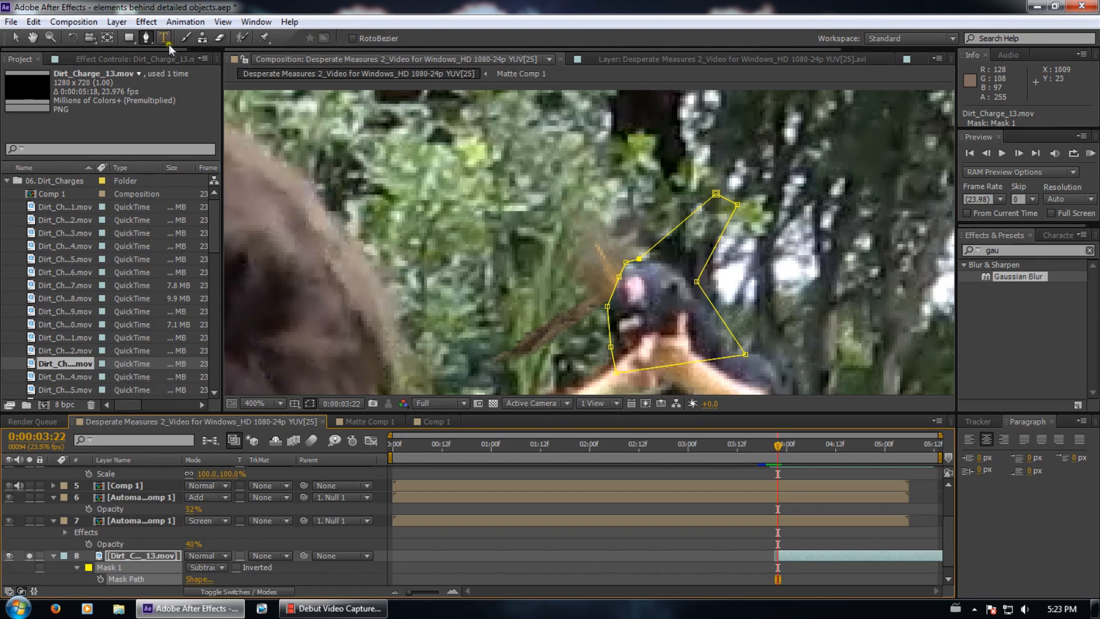
Draw a second closed mask around the lower dirt strip beside the shooter's gun hand and set Mask 2 to Subtract
click(621, 300)
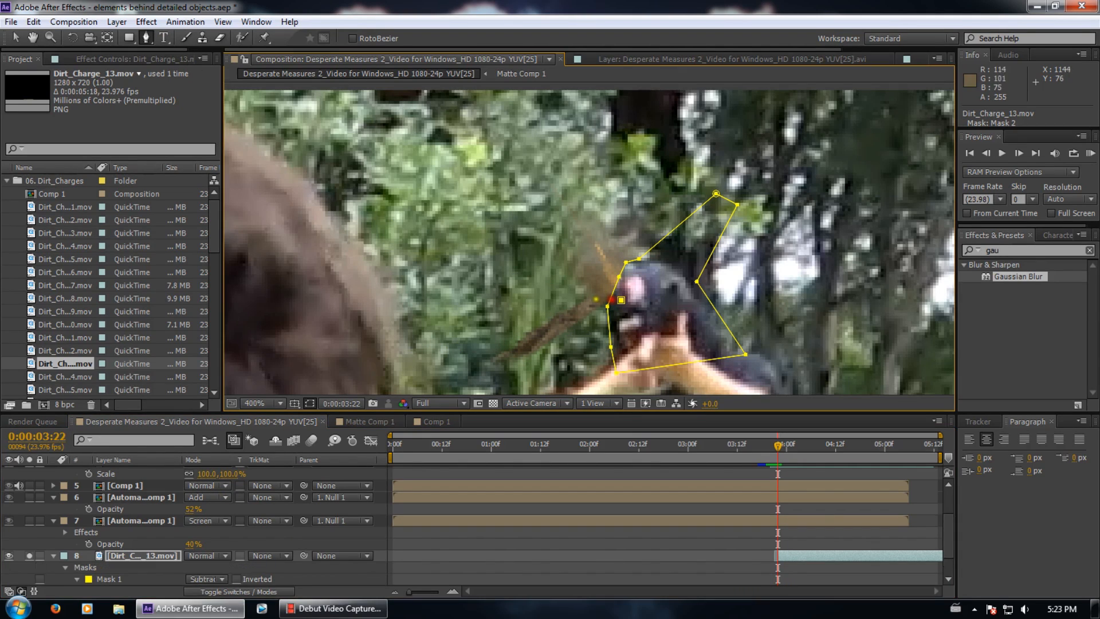
drag(593, 293, 564, 303)
click(469, 353)
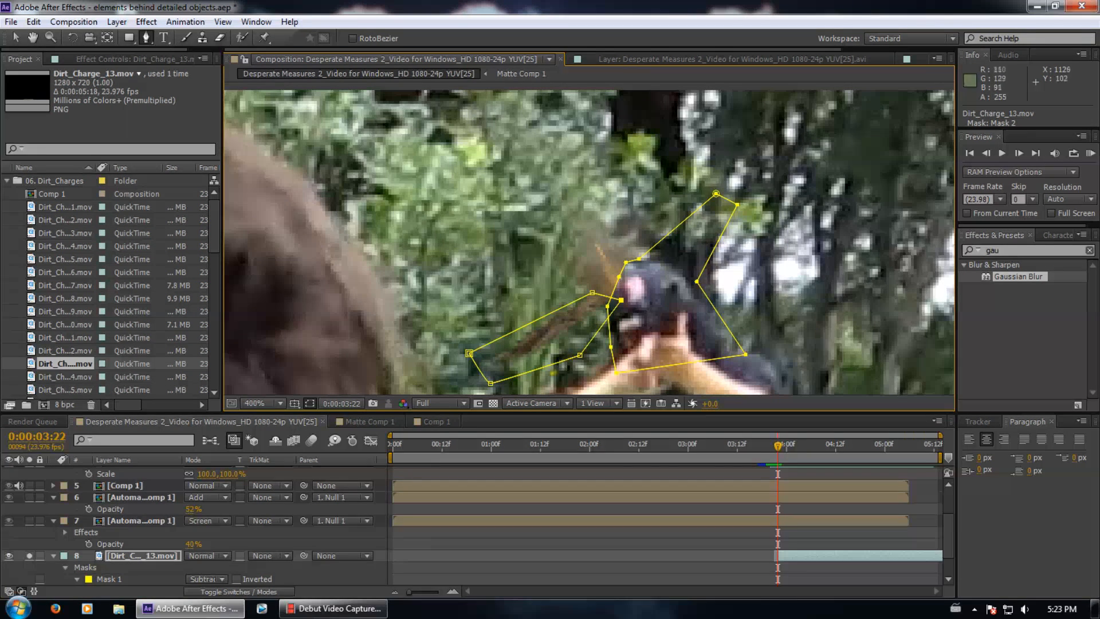
scroll(215, 576, down, 2)
click(218, 566)
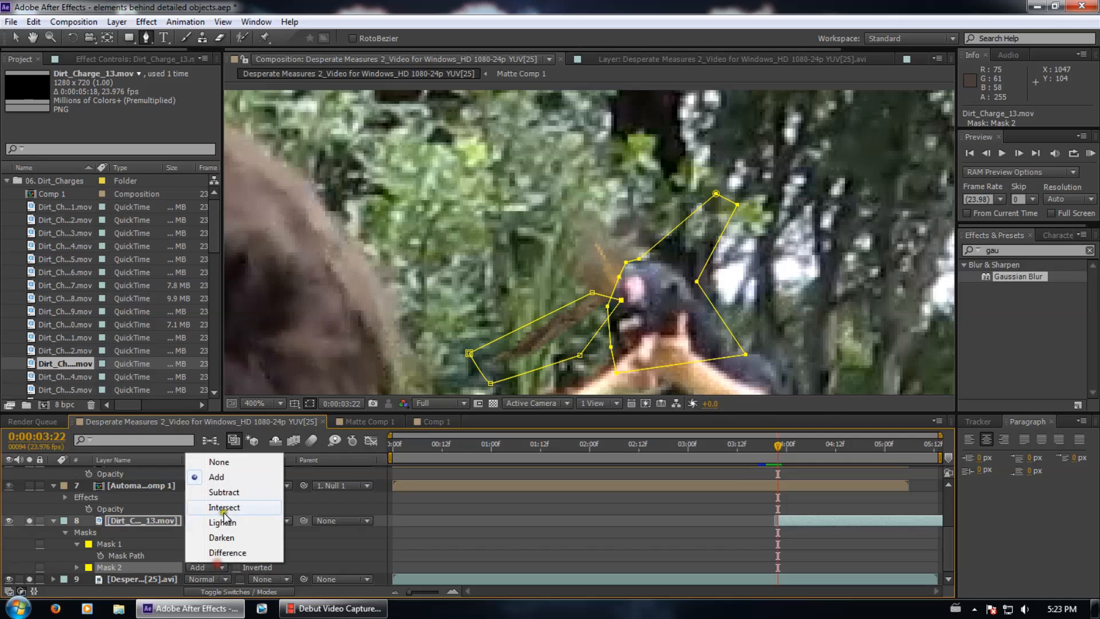
click(224, 494)
Move Mask 2's vertex nearest the cap slightly up onto the shooter's face and set the mask's feather to 11 pixels
click(15, 37)
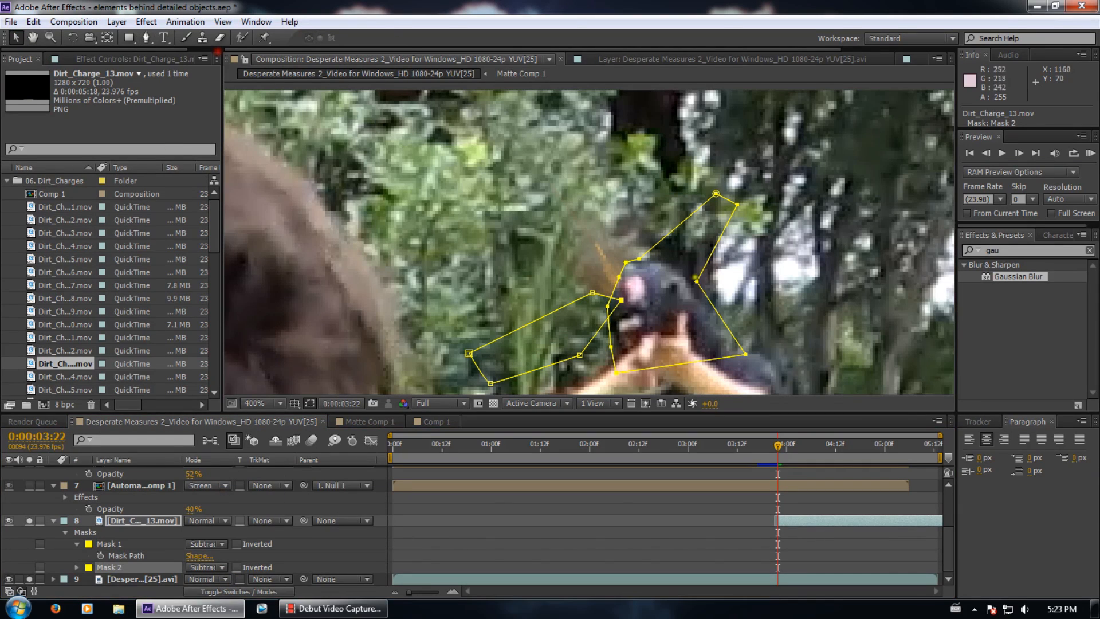
drag(621, 297, 627, 289)
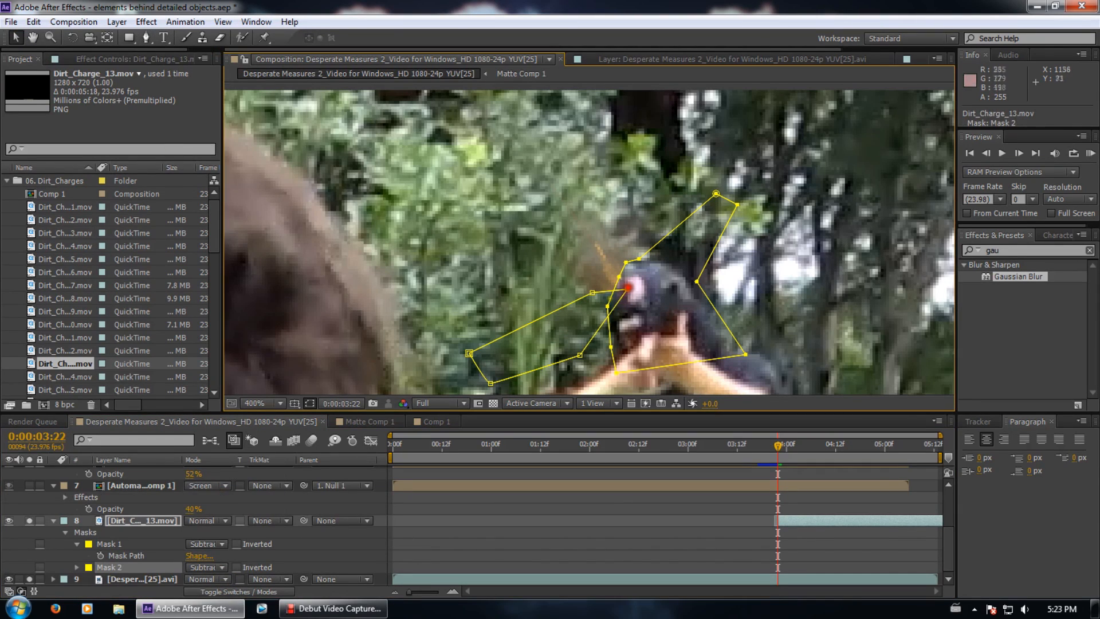
key(f)
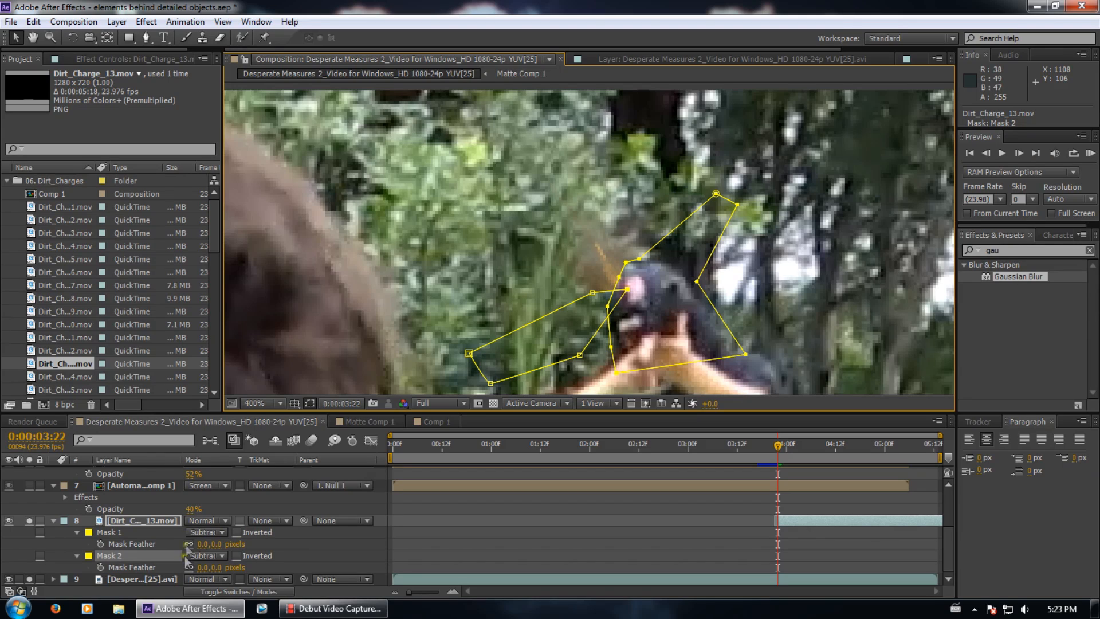
click(200, 567)
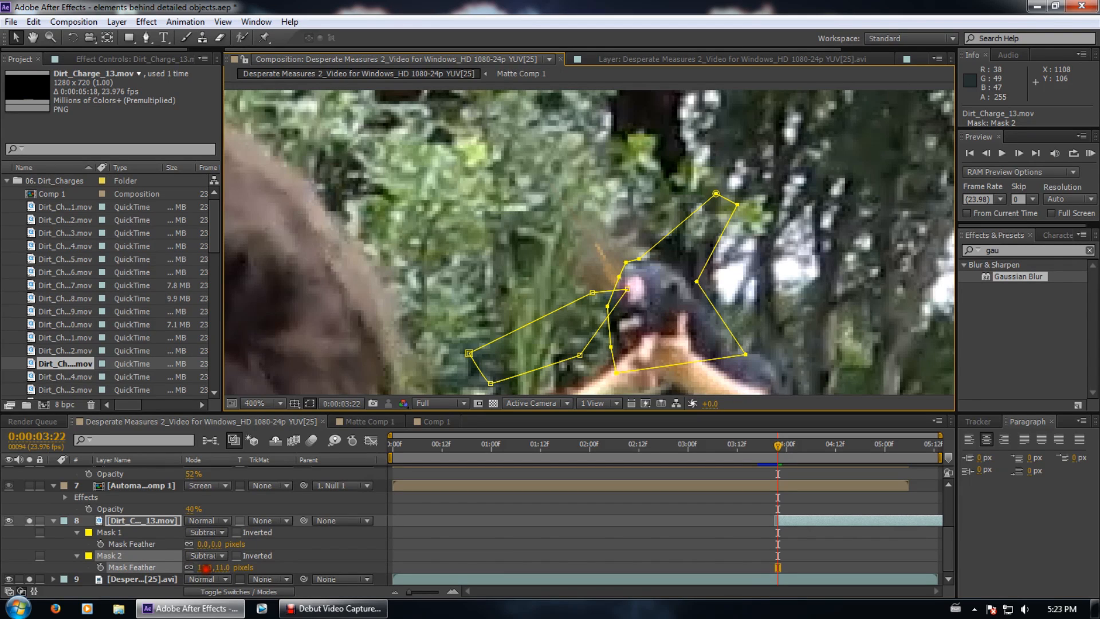
click(345, 534)
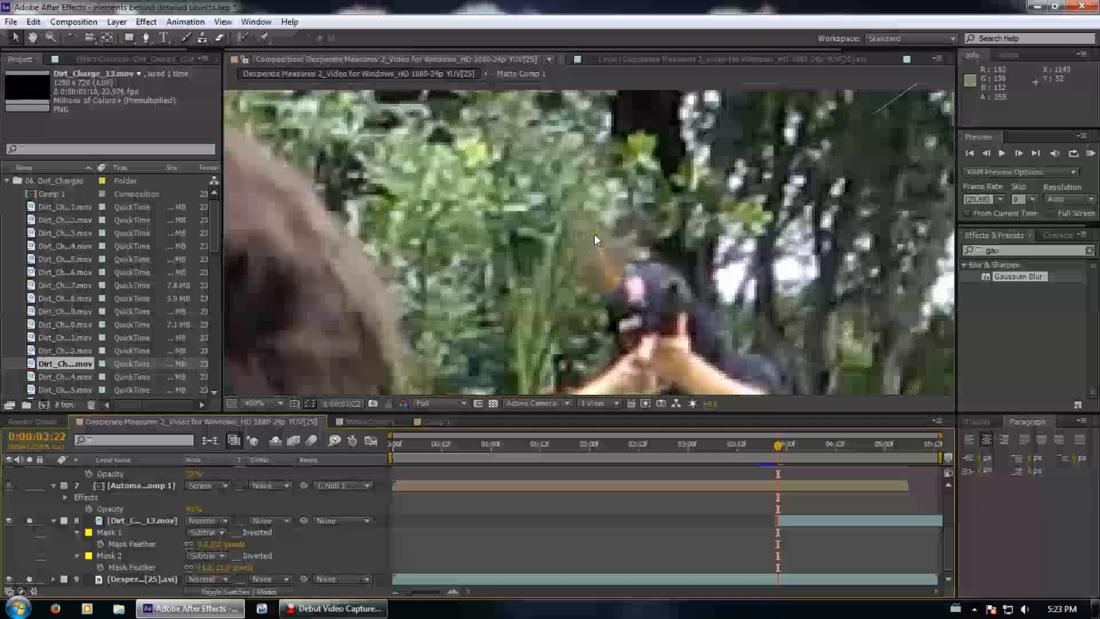
At 0:00:04:00, reshape Mask 1 by moving its upper vertices higher and outward above the shooter's cap
scroll(592, 243, down, 4)
mouse_move(781, 450)
mouse_down()
mouse_move(810, 442)
mouse_move(786, 444)
mouse_up()
scroll(626, 285, up, 4)
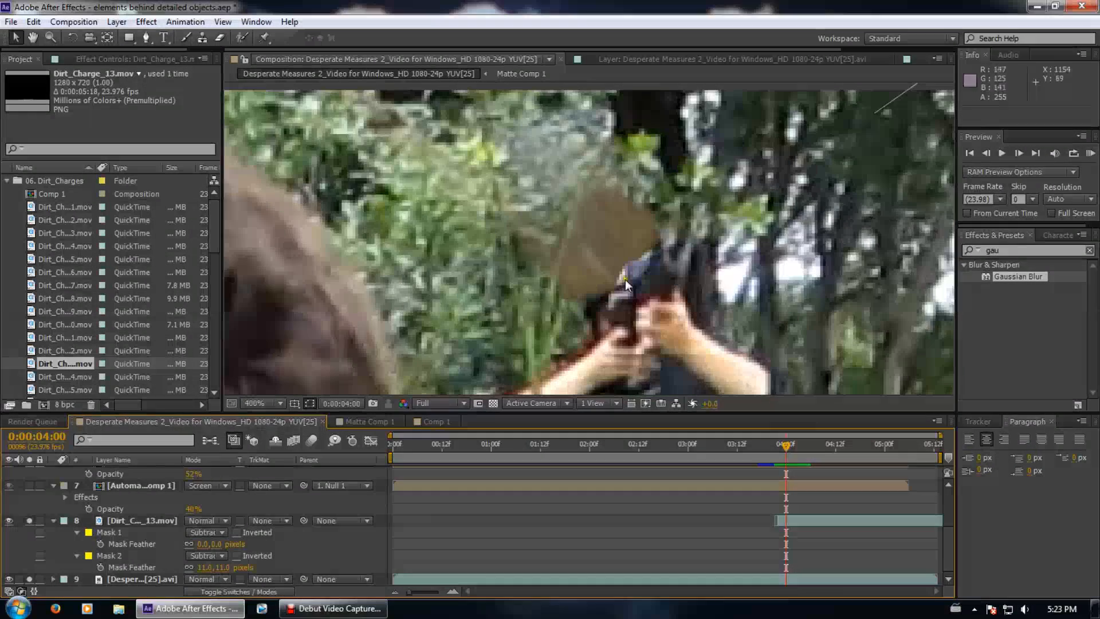
click(125, 535)
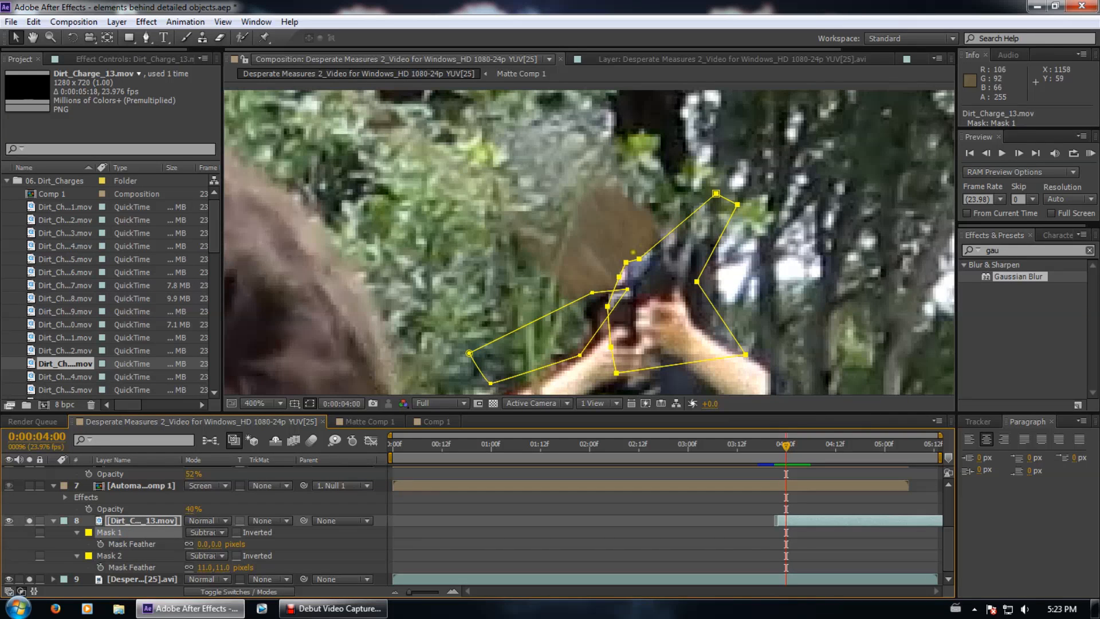
drag(715, 193, 695, 150)
drag(639, 258, 650, 228)
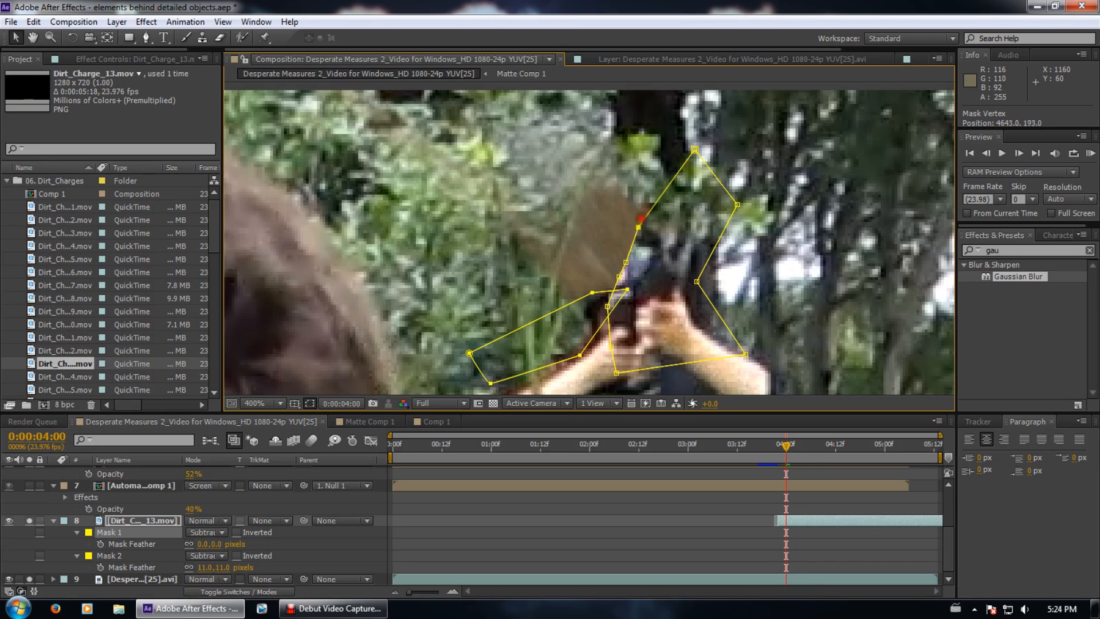
drag(653, 187, 621, 152)
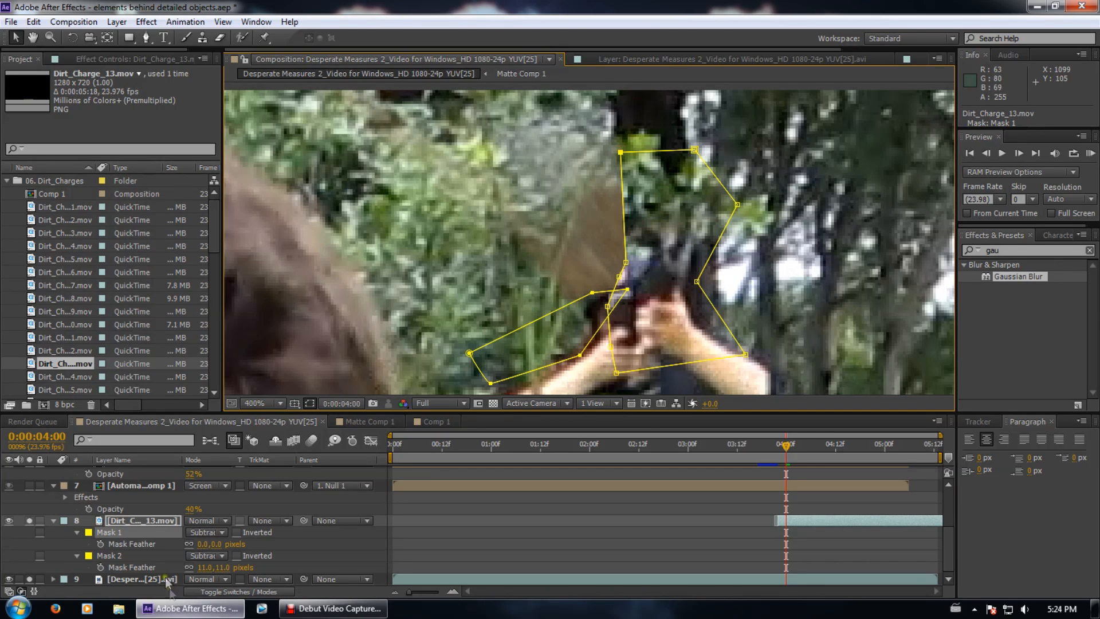
Set Mask 1's feather to 27 pixels and pull its upper vertex beside the dirt burst back inward
mouse_move(201, 544)
mouse_down()
mouse_move(224, 540)
mouse_move(214, 531)
mouse_up()
drag(620, 152, 653, 184)
click(319, 541)
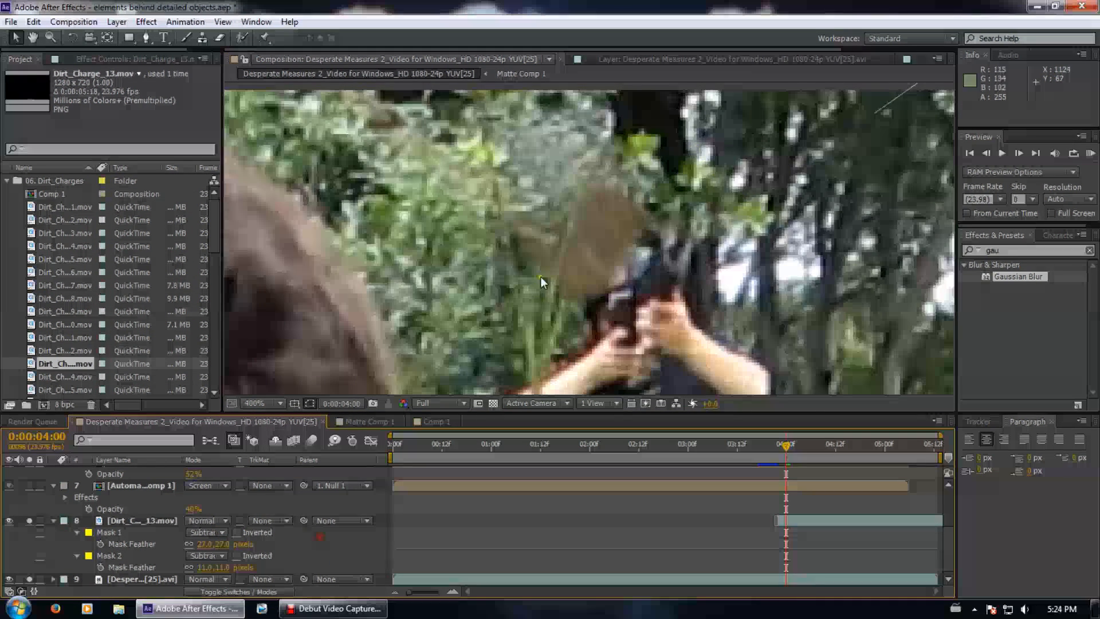
At 0:00:04:03, clear the effects search and apply the Hue/Saturation color correction effect to the dirt layer
scroll(541, 276, down, 1)
drag(775, 448, 800, 434)
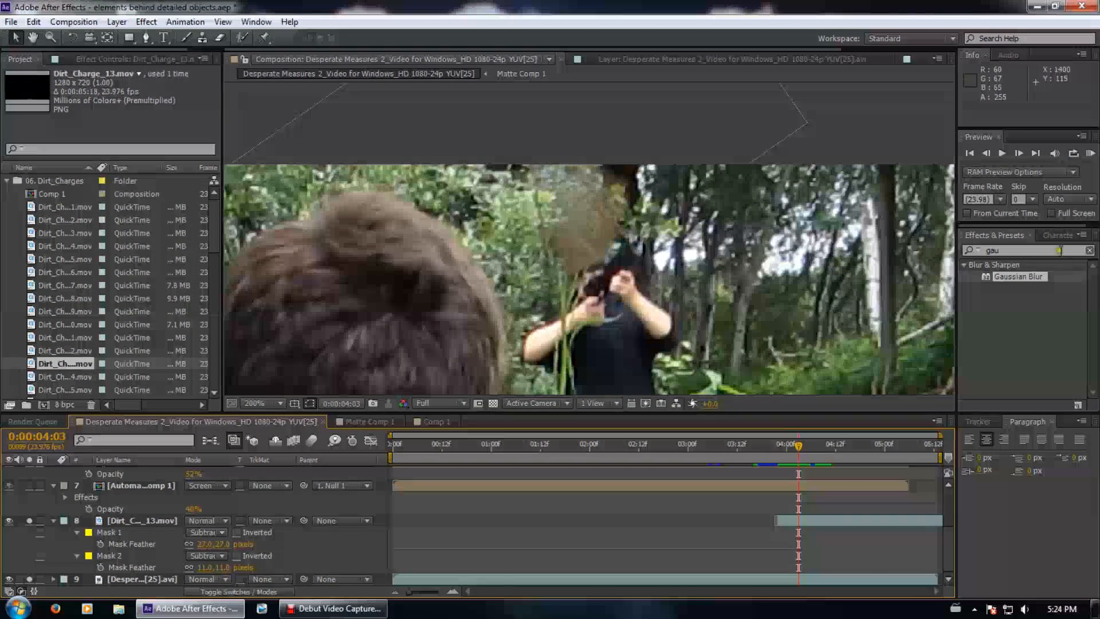
scroll(536, 298, up, 2)
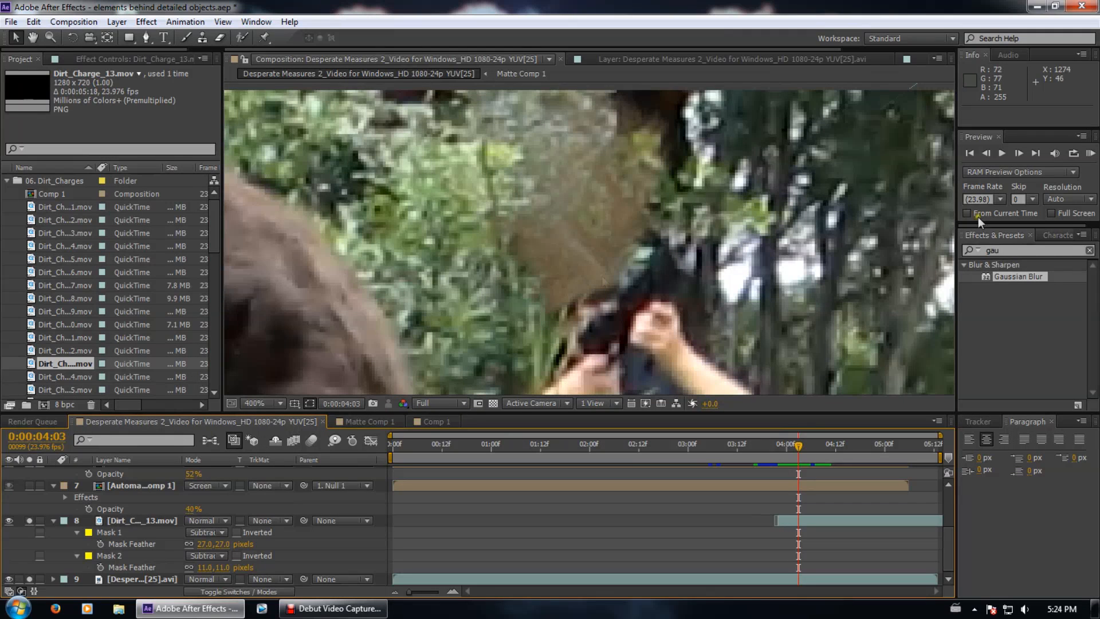
key(ctrl+5)
key(BackSpace)
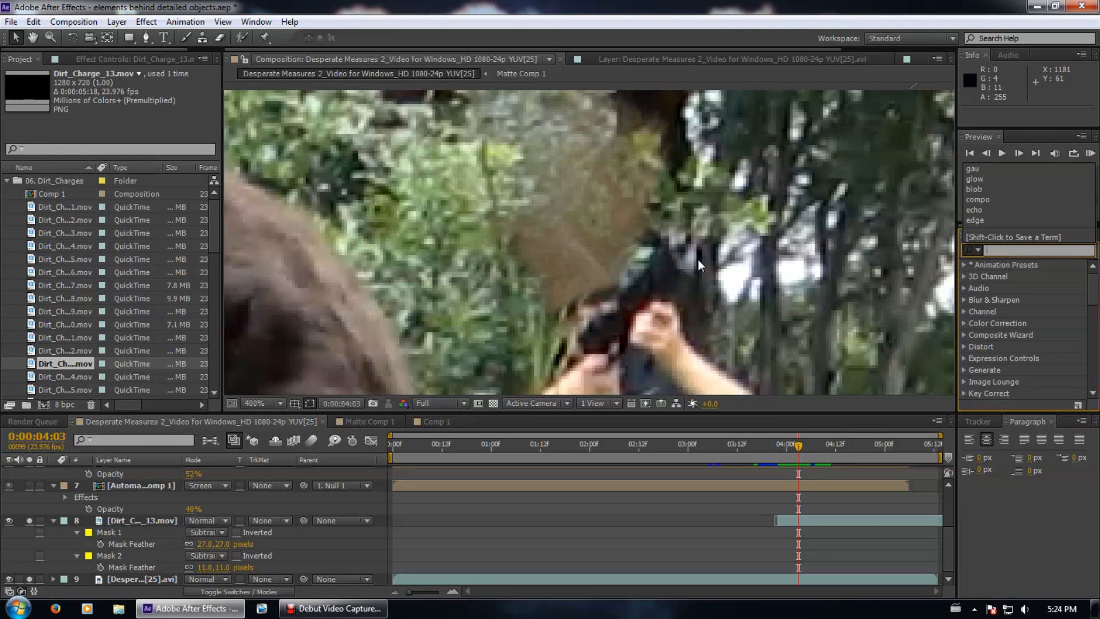
click(965, 323)
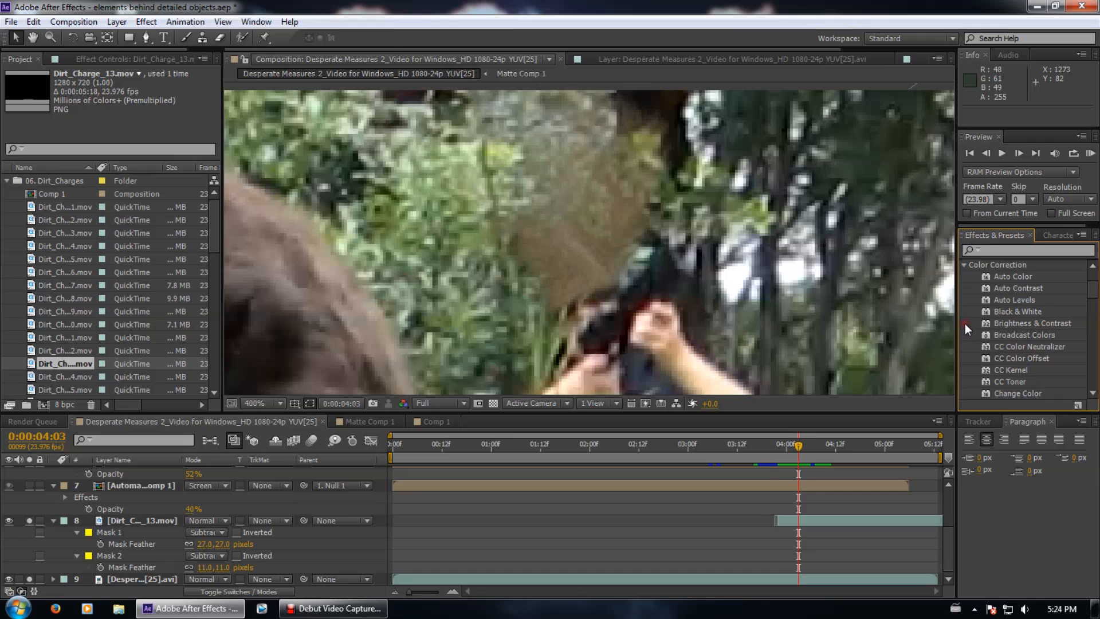
scroll(1048, 333, down, 5)
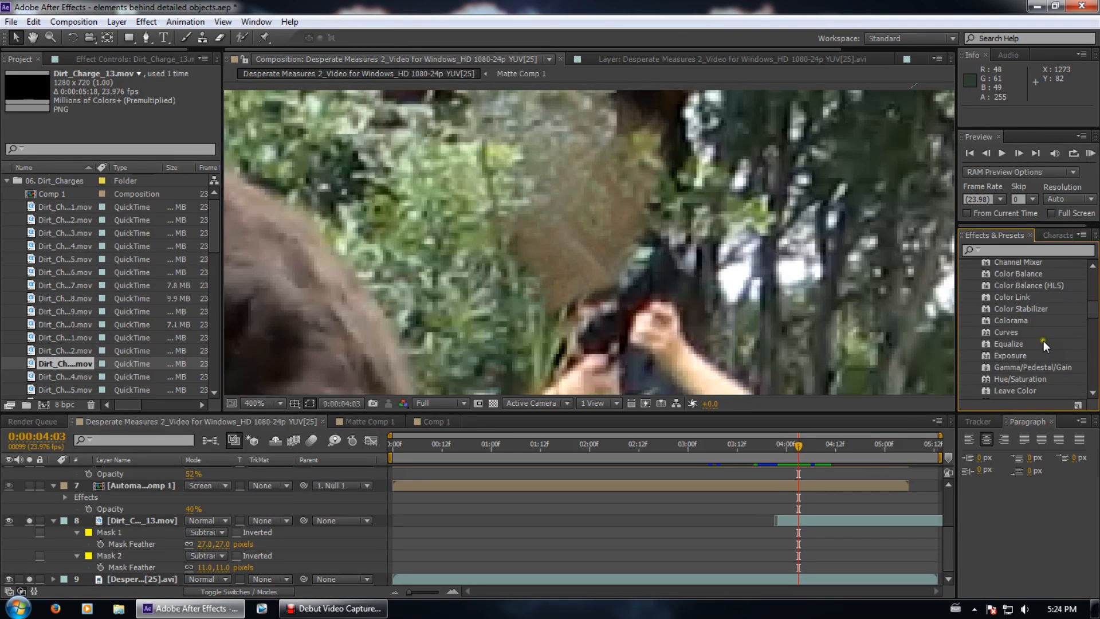
drag(1030, 381, 129, 520)
Turn on Colorize for the dirt layer and set Colorize Saturation to 66 and Colorize Lightness to 3
click(147, 97)
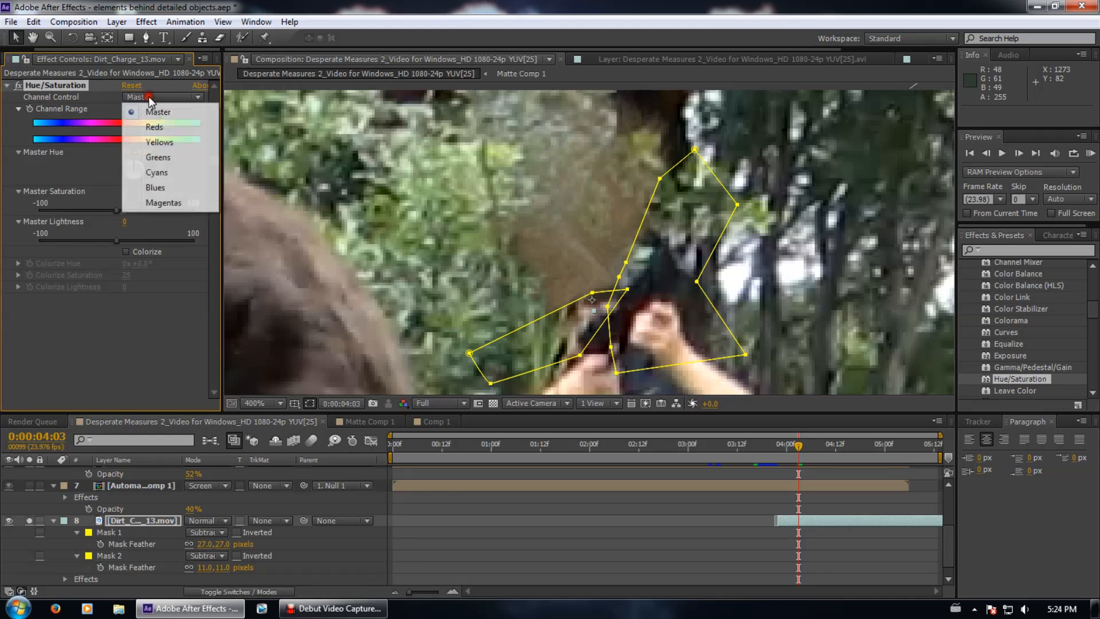
click(136, 252)
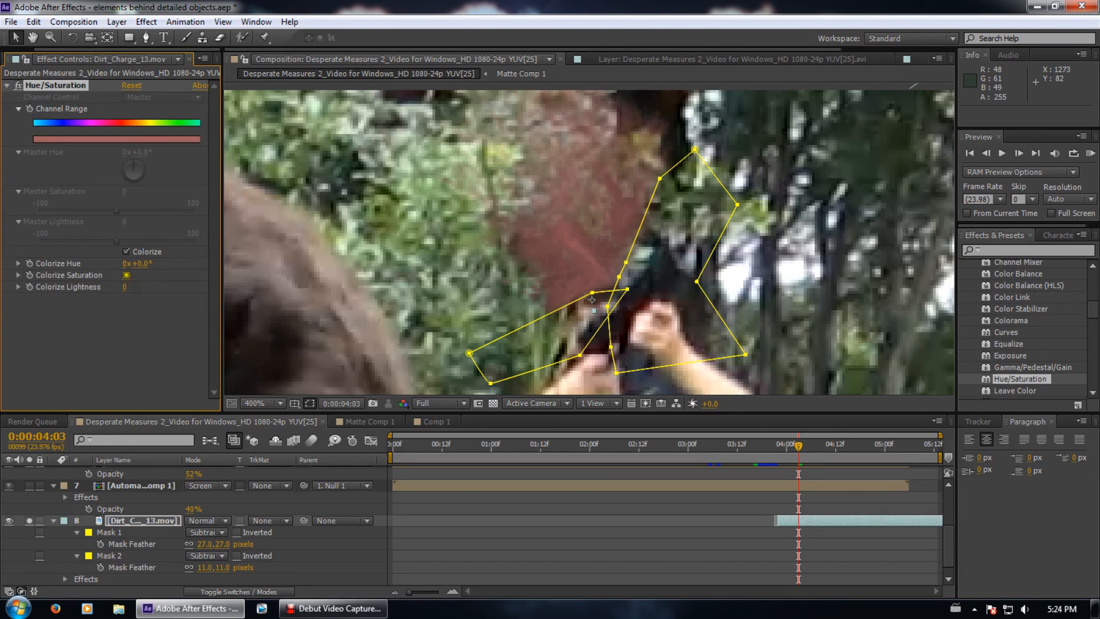
mouse_move(127, 275)
mouse_down()
mouse_move(162, 273)
mouse_move(130, 279)
mouse_up()
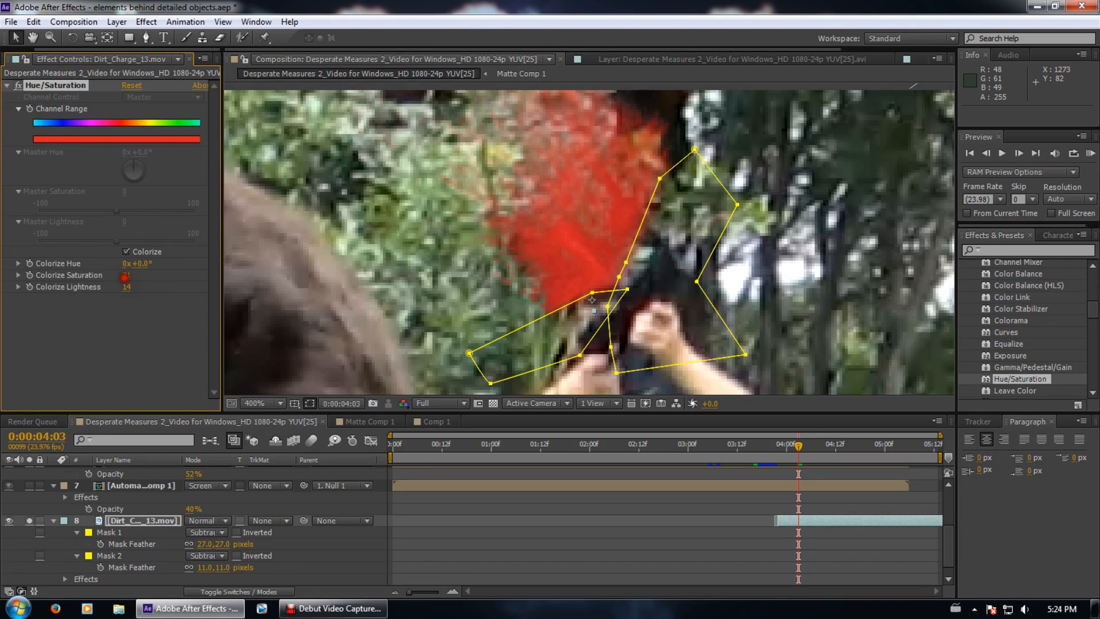
drag(118, 274, 85, 277)
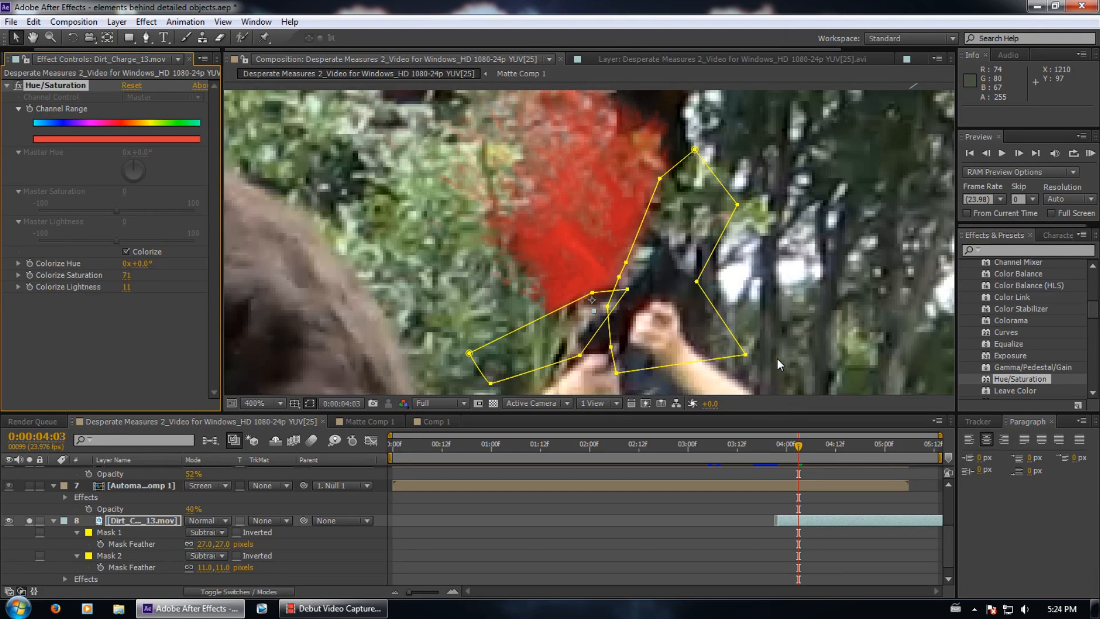
key(comma)
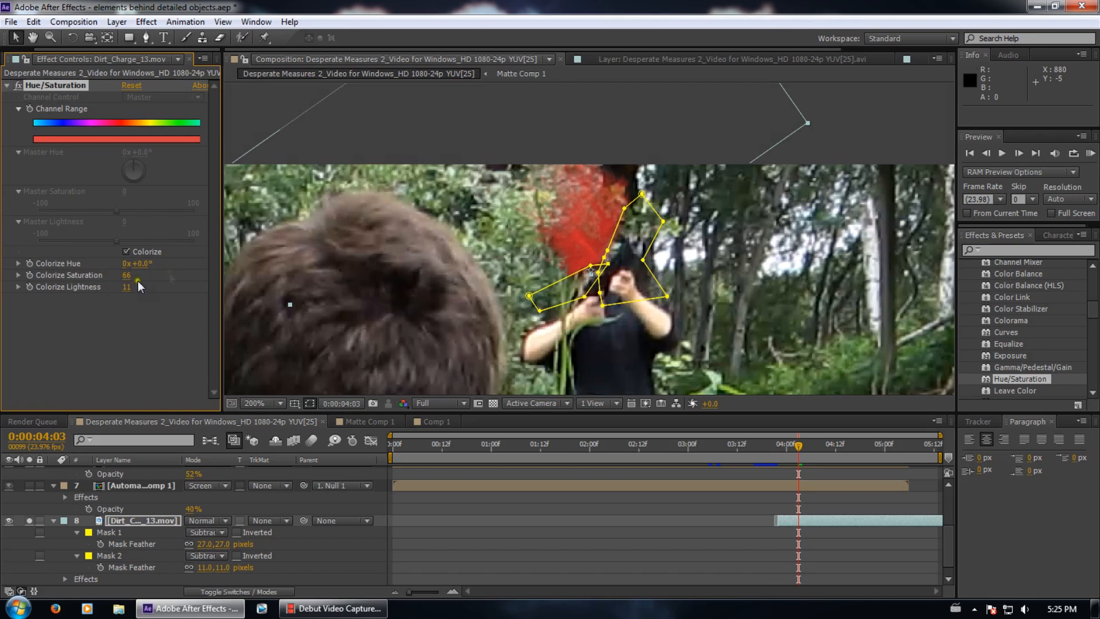
drag(127, 286, 131, 287)
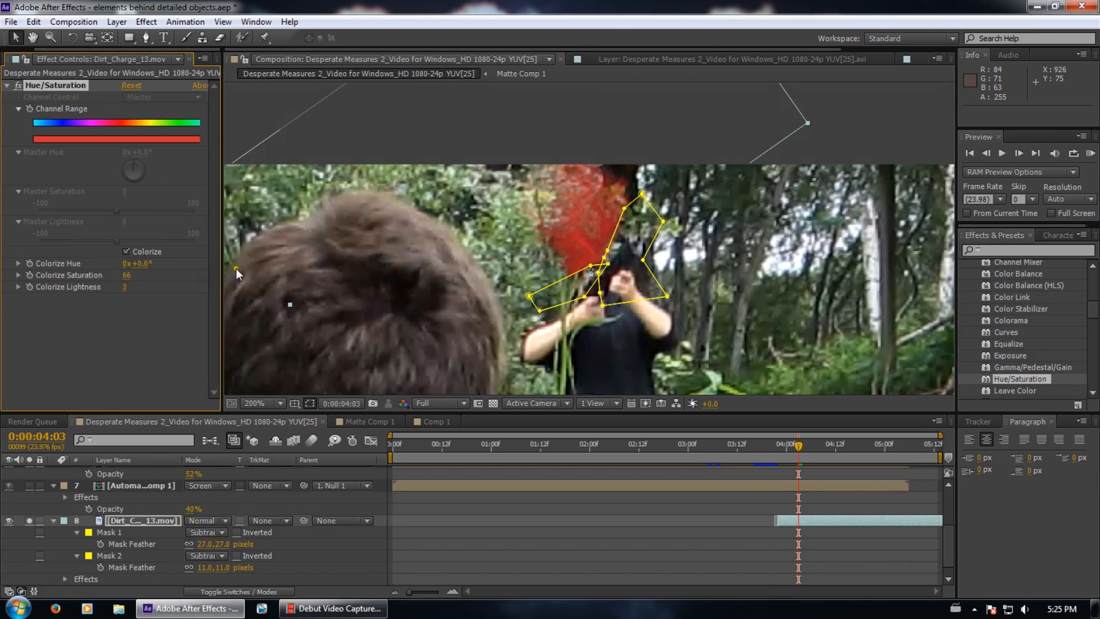
Add a Curves effect after Hue/Saturation and bend the RGB curve to lift the darker tones and lower the highlights slightly
drag(1017, 334, 113, 293)
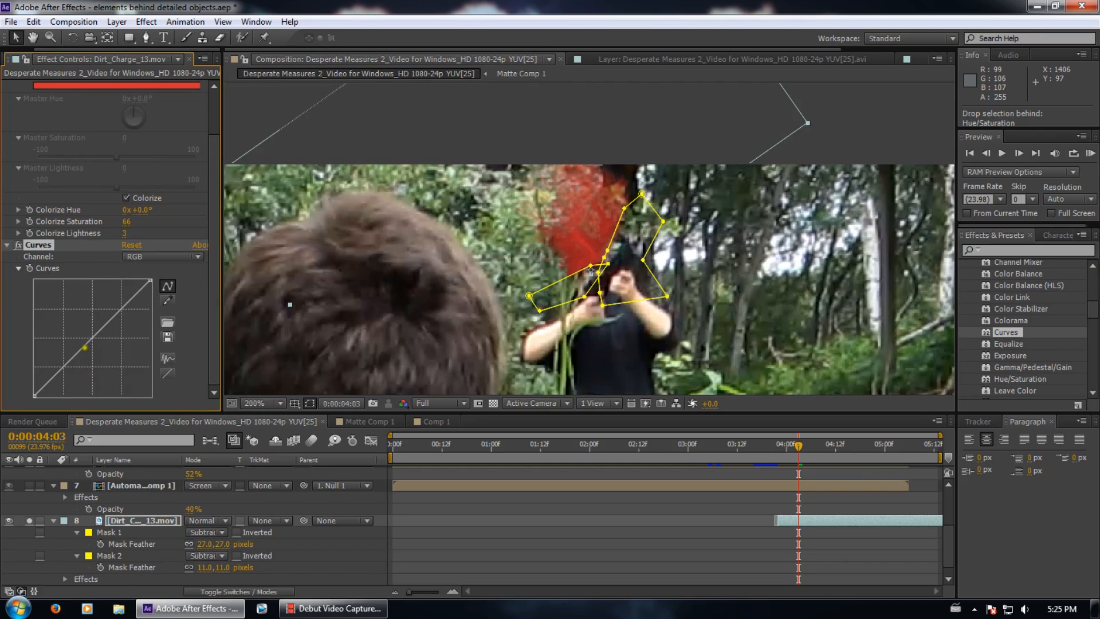
drag(87, 343, 123, 311)
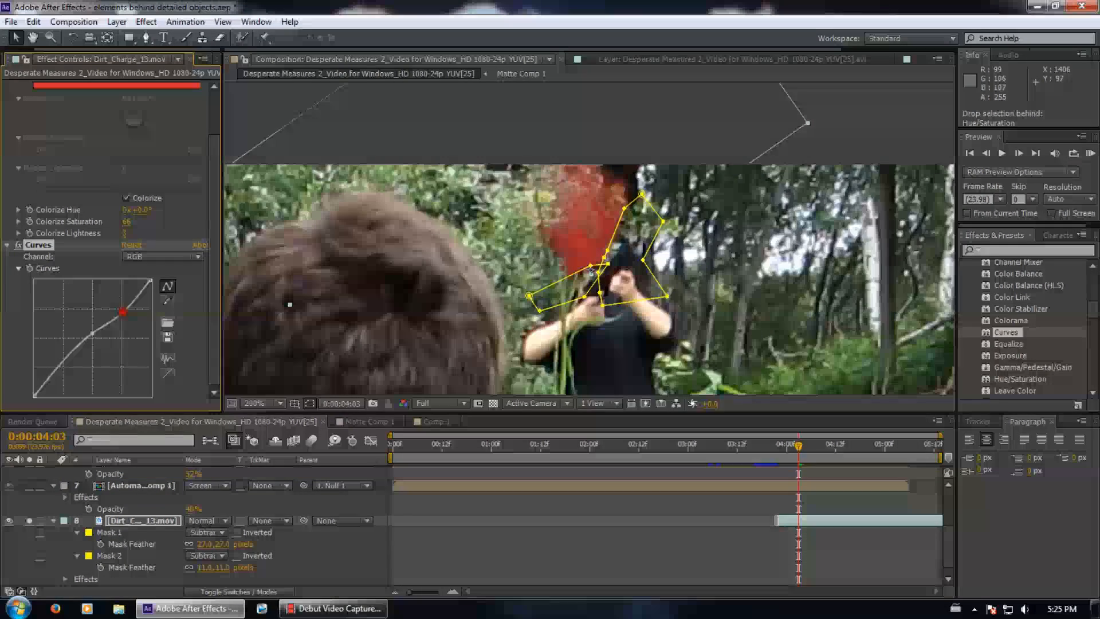
scroll(643, 361, down, 2)
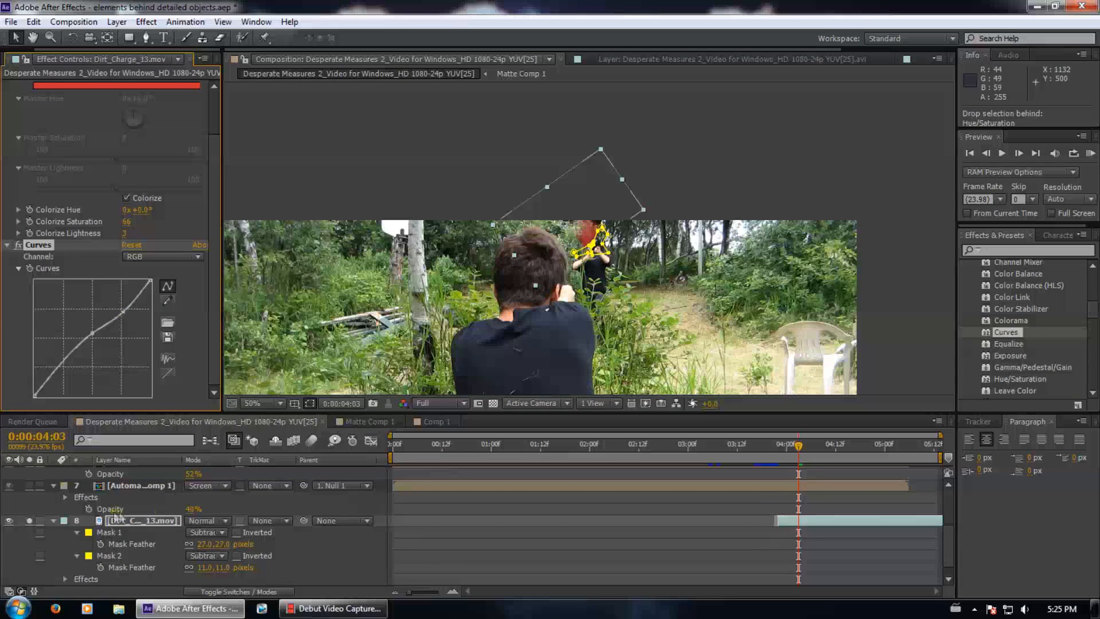
Set the dirt layer's opacity to 51%
click(137, 485)
click(130, 522)
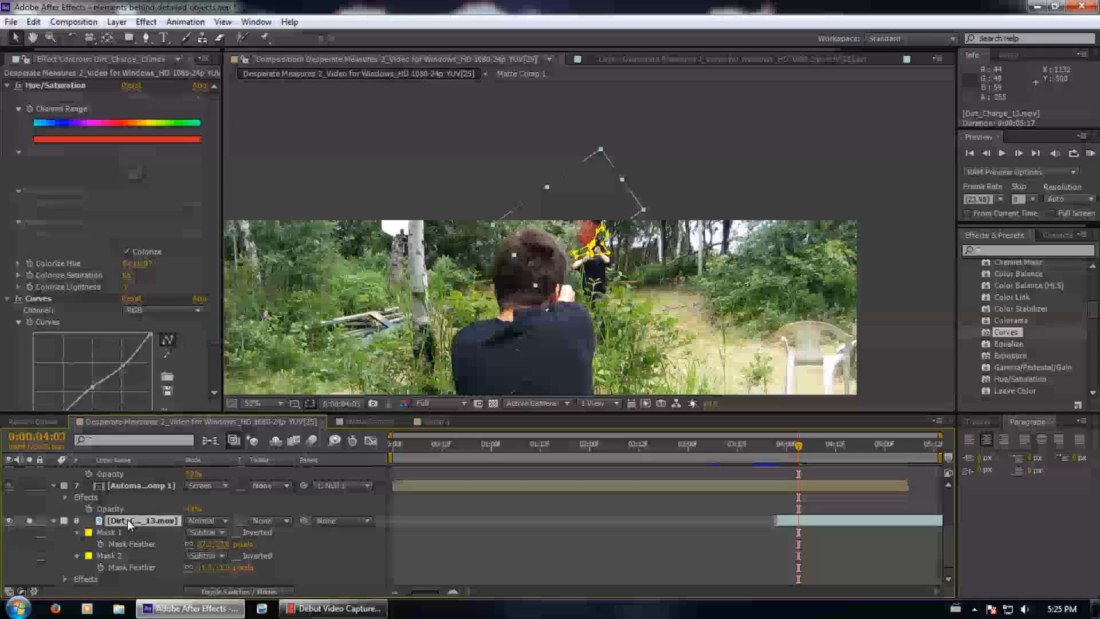
key(t)
drag(189, 567, 163, 567)
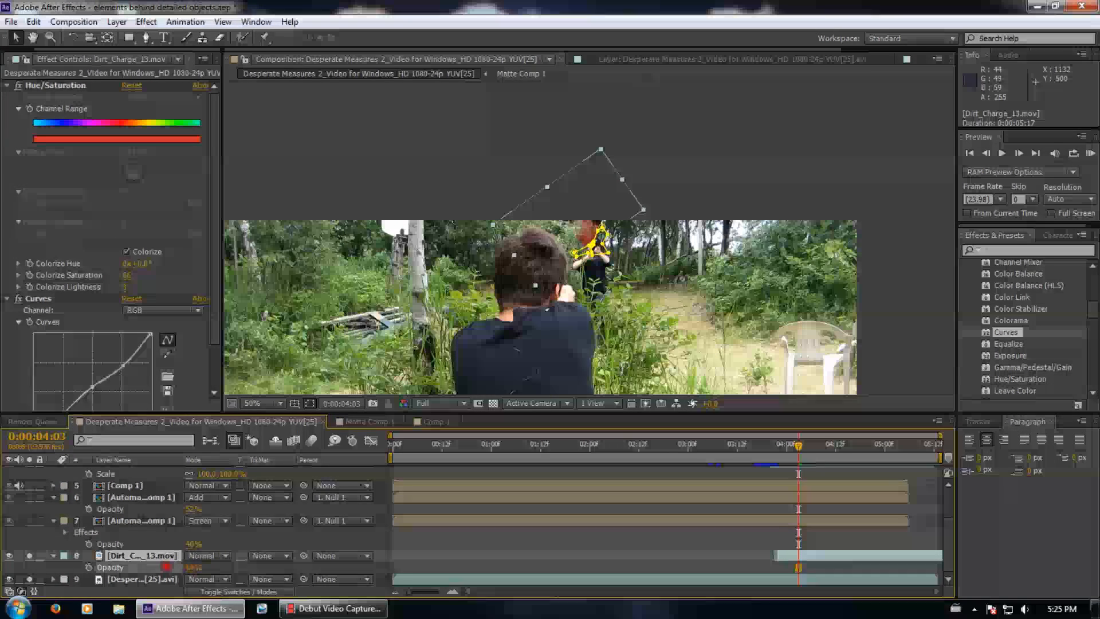
scroll(740, 282, up, 3)
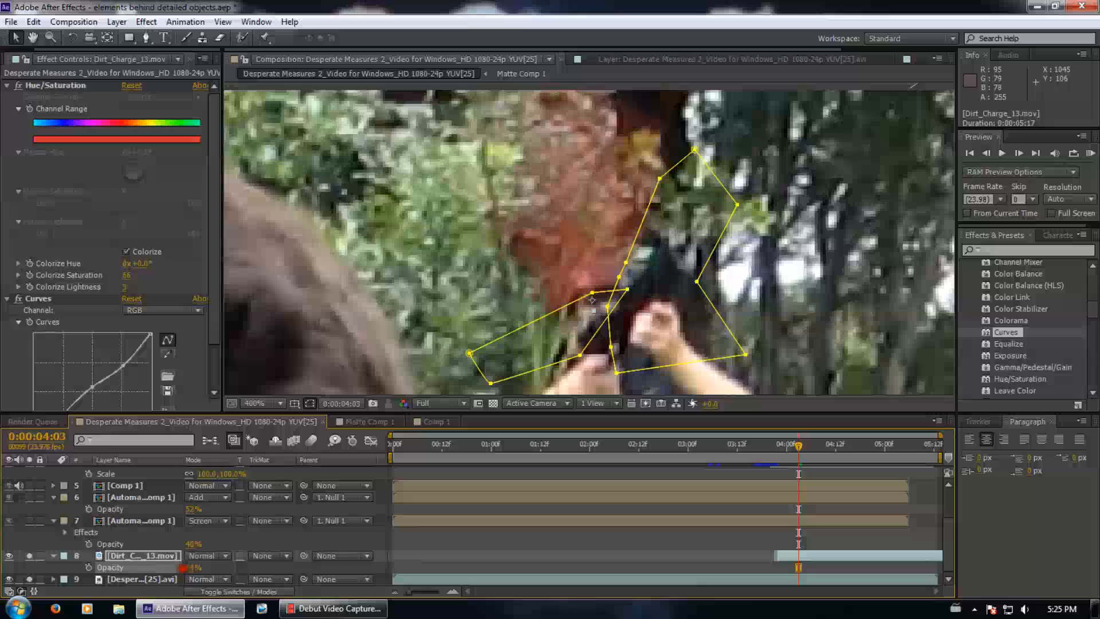
scroll(670, 330, down, 4)
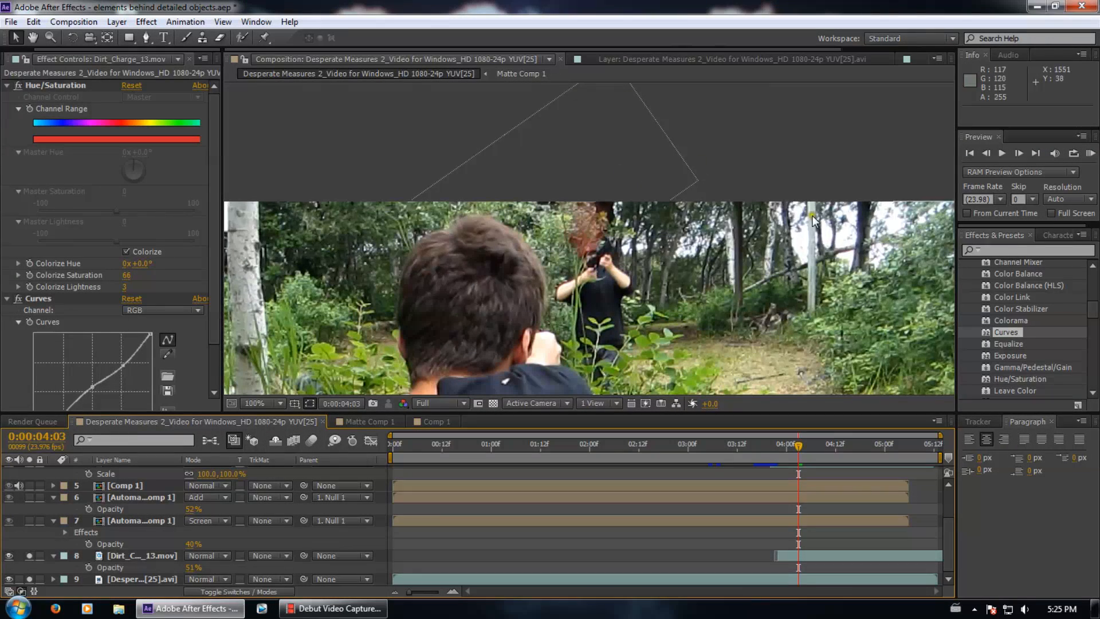
Preview the composite, then examine the red burst and its mask edges up close between 0:00:04:03 and 0:00:04:12
click(1089, 153)
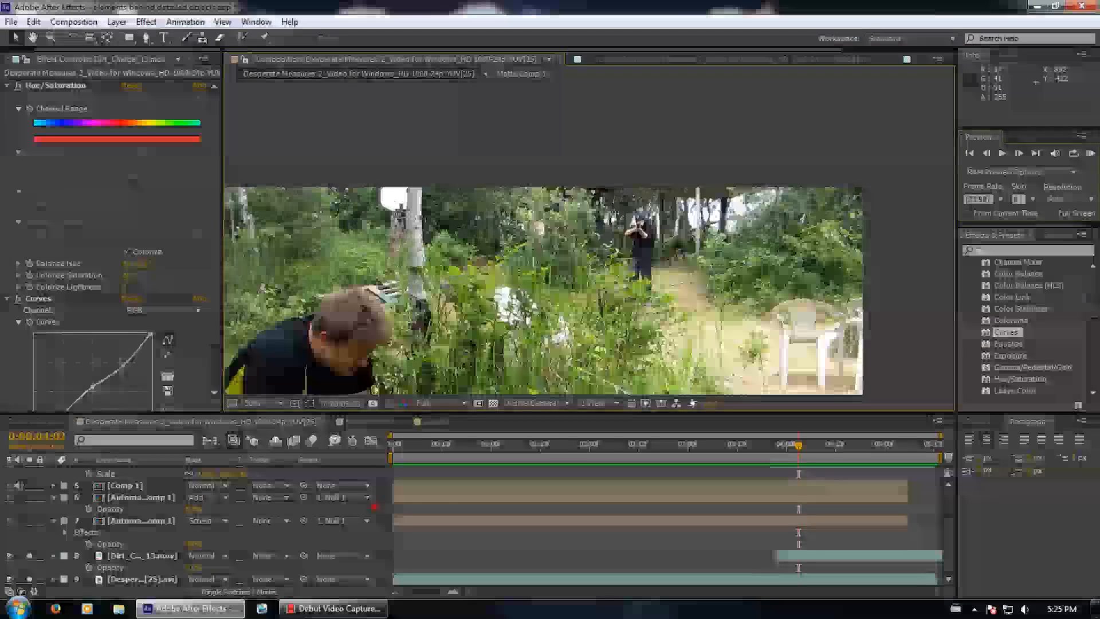
click(774, 445)
drag(774, 446, 835, 443)
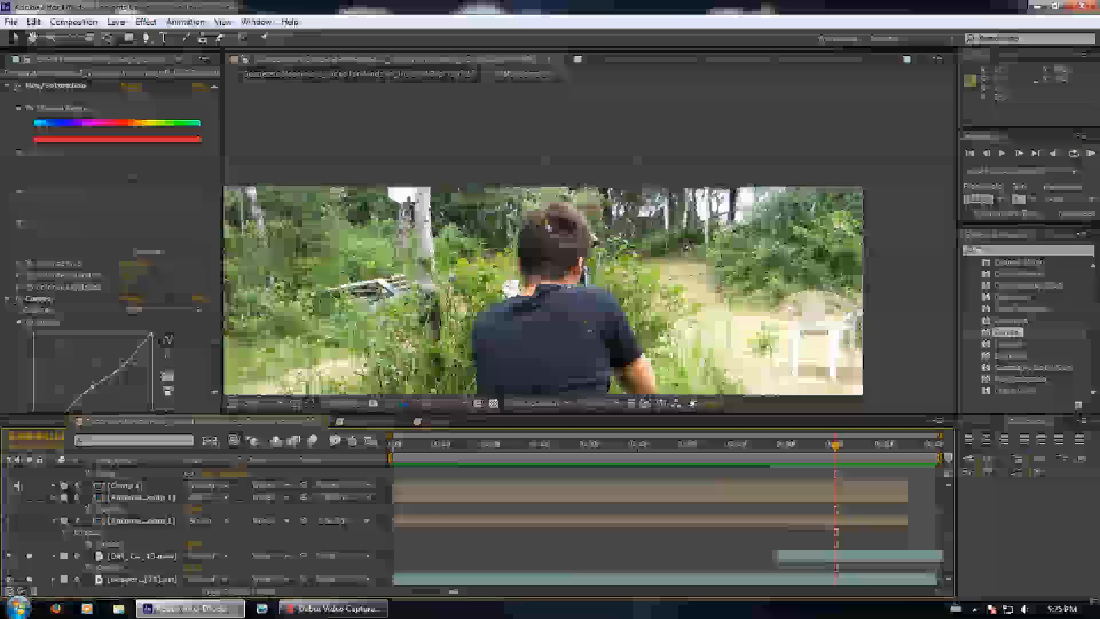
click(603, 179)
scroll(602, 198, up, 5)
scroll(602, 197, down, 5)
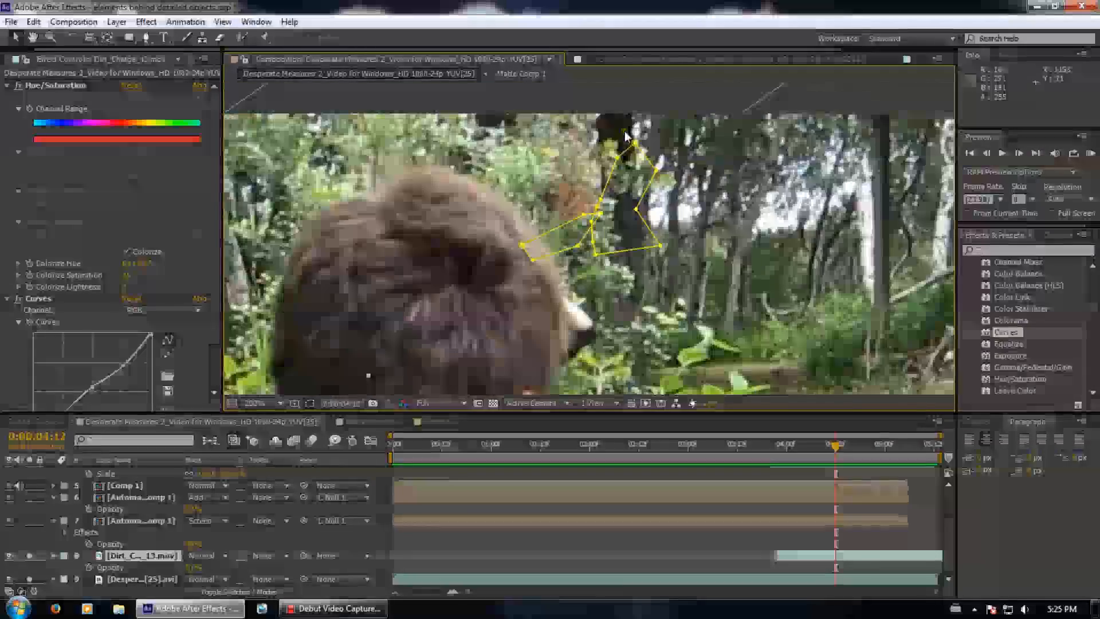
scroll(638, 313, up, 3)
drag(834, 443, 798, 445)
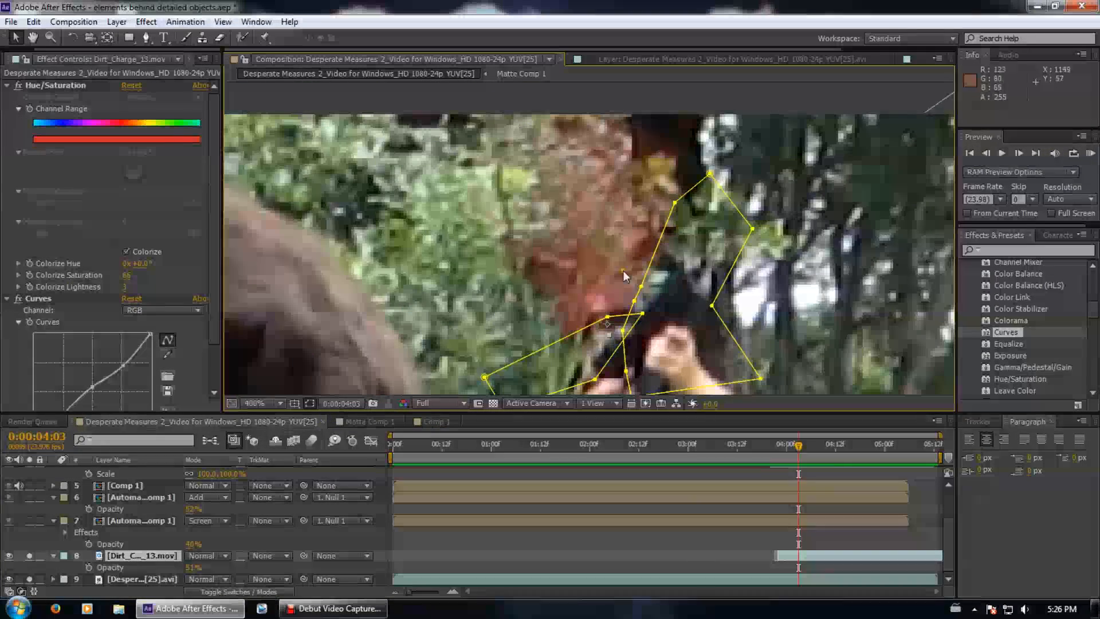
Extend the dirt layer's mask around the dark trunk above the shooter by moving its three upper vertices up to the frame's top edge
drag(643, 286, 610, 105)
drag(675, 202, 699, 54)
drag(709, 173, 751, 144)
click(830, 446)
scroll(546, 246, down, 4)
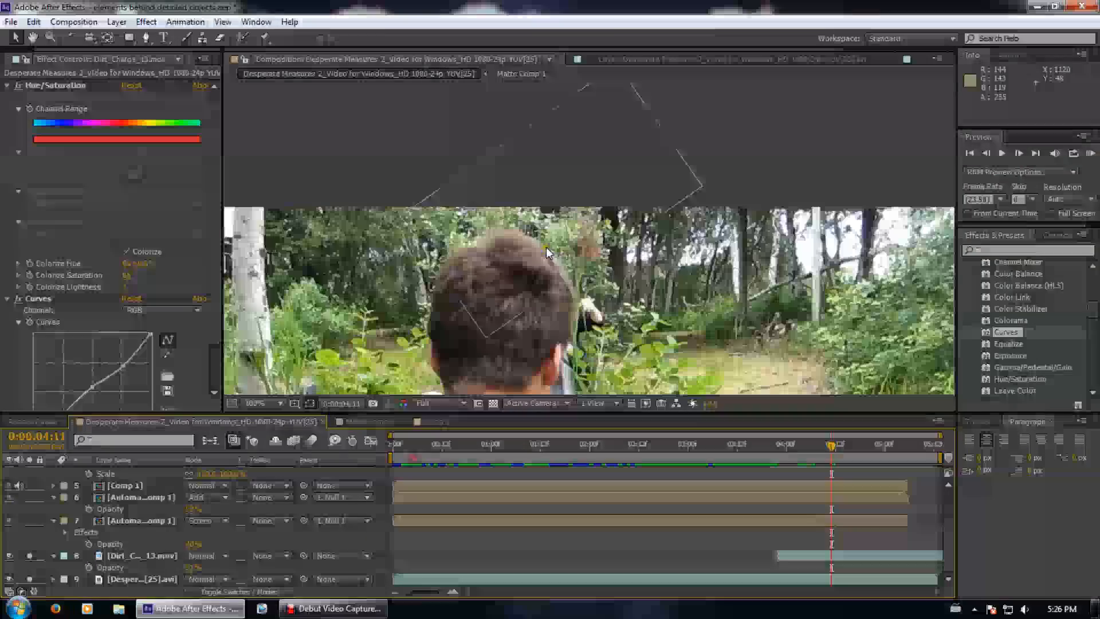
At 0:00:04:04, move the outer vertex of the dirt layer's Mask 2 over the foreground man's head
drag(734, 444, 802, 441)
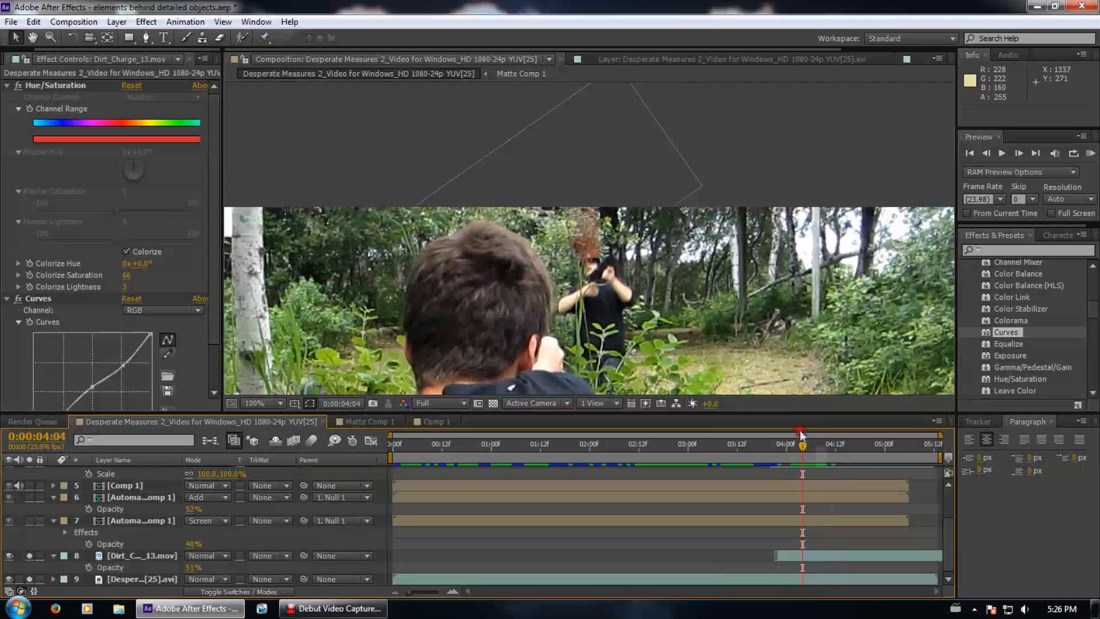
click(610, 233)
drag(563, 272, 488, 260)
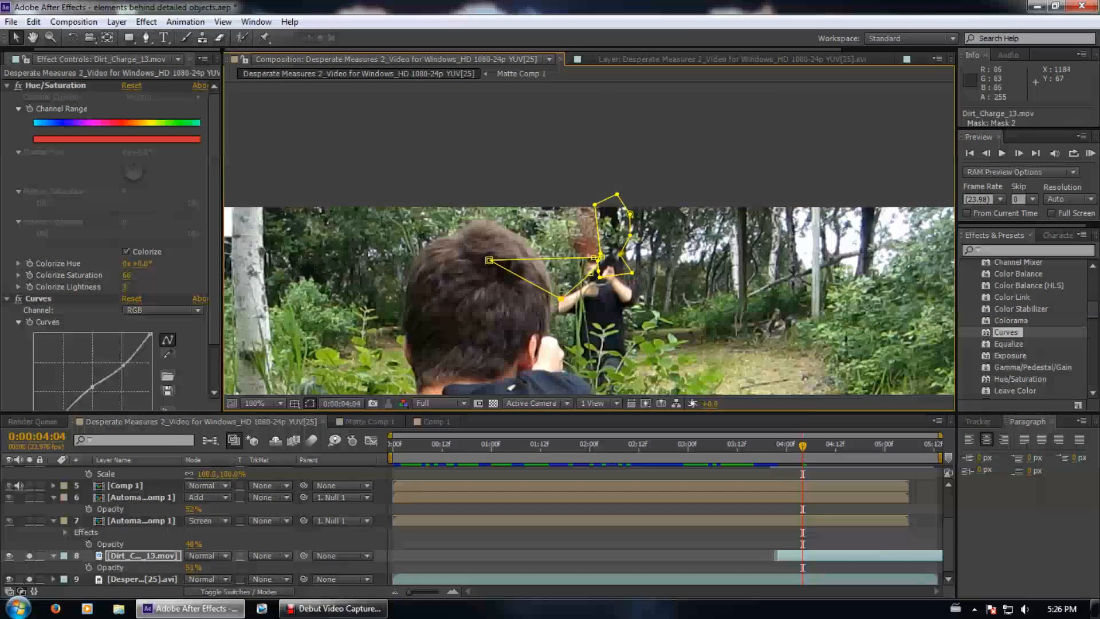
Increase the feather of the dirt layer's masks to 49 pixels for Mask 1 and 79 pixels for Mask 2
key(period)
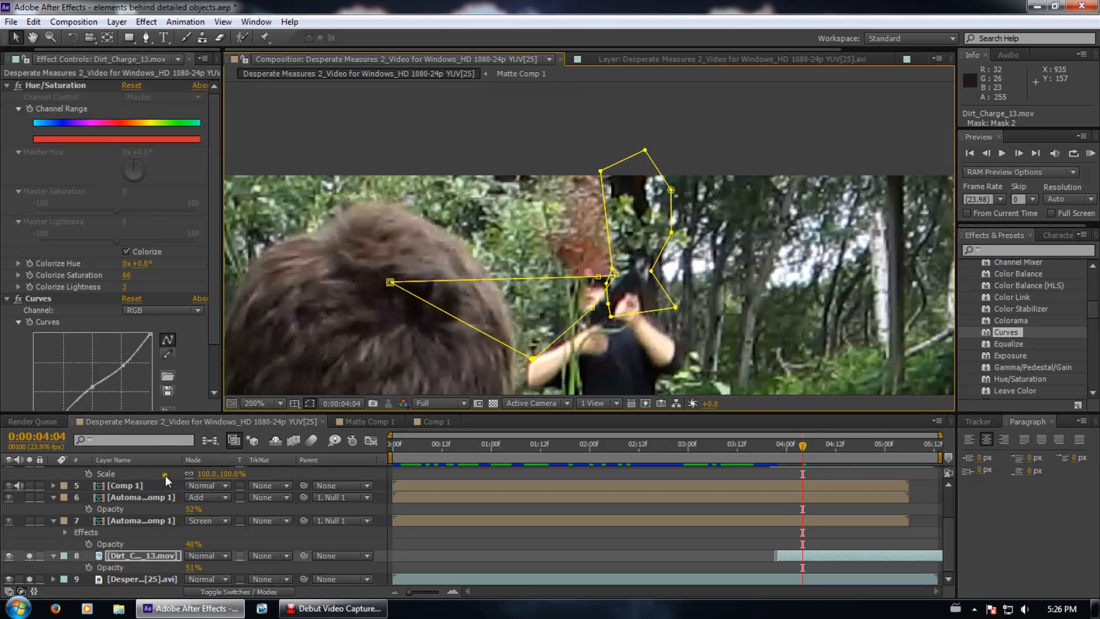
key(f)
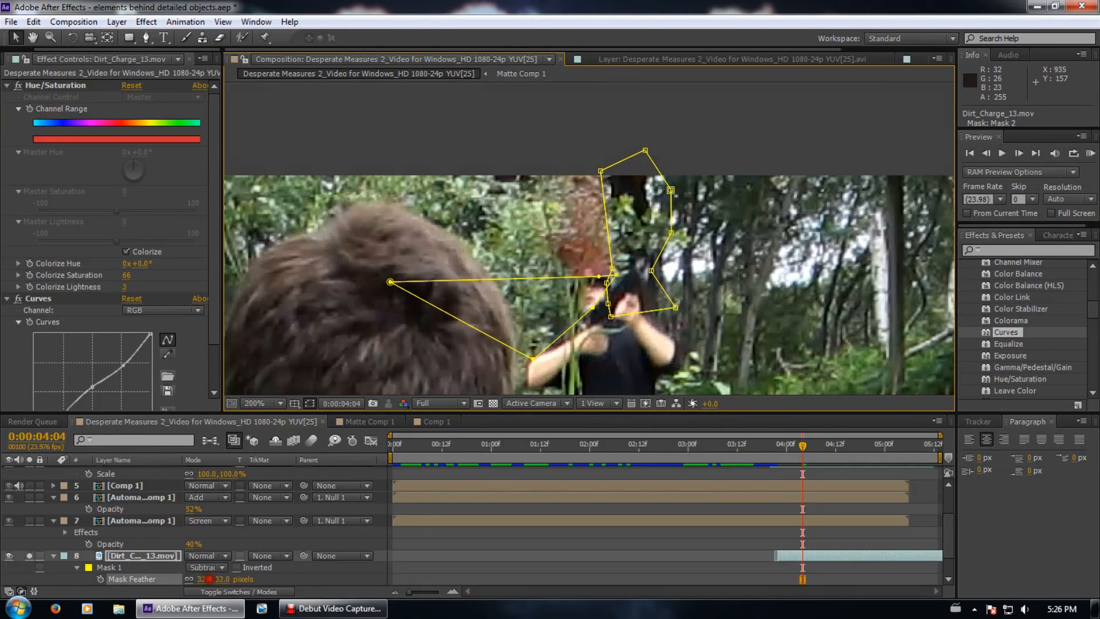
drag(220, 579, 228, 579)
scroll(228, 579, down, 1)
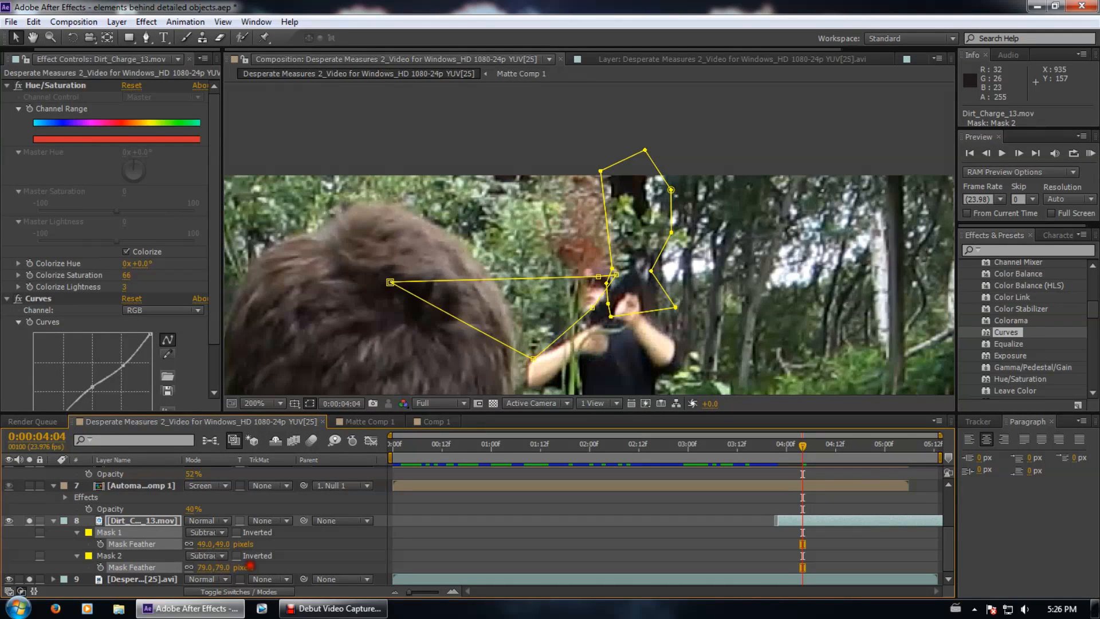
click(346, 538)
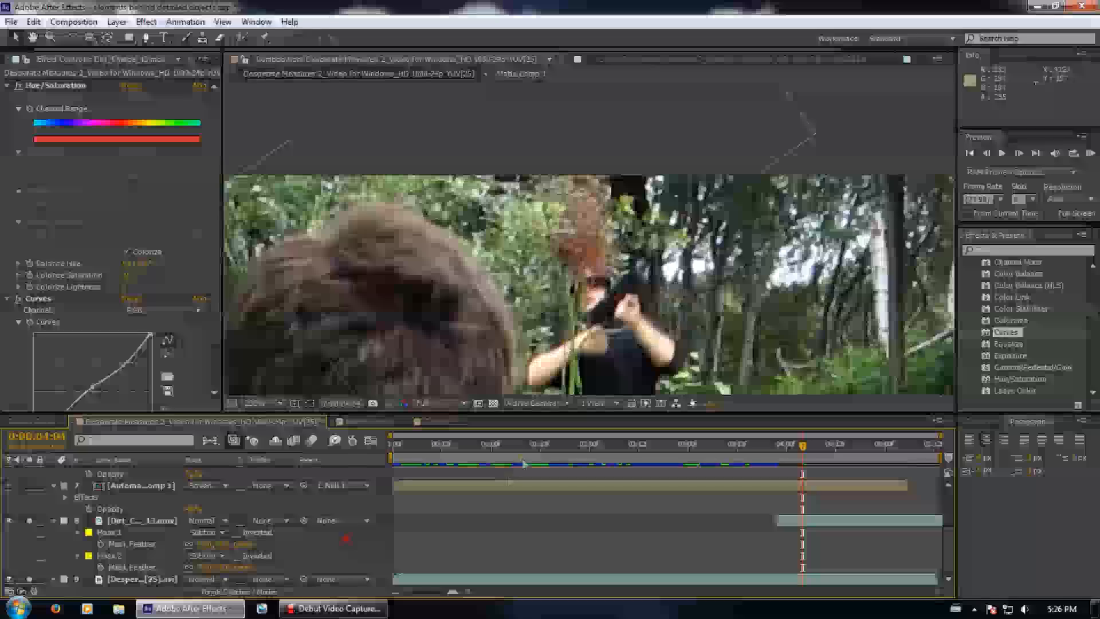
Preview the composite and check the feathered burst frame by frame between 0:00:03:23 and 0:00:04:07
scroll(617, 227, down, 1)
click(1090, 153)
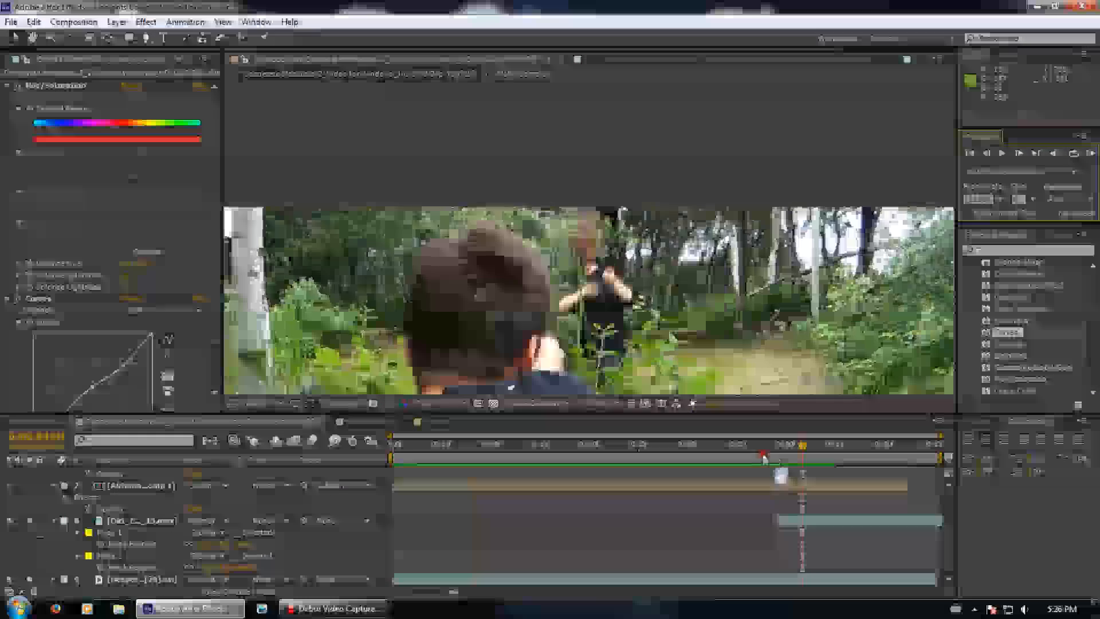
click(804, 452)
drag(805, 451, 775, 441)
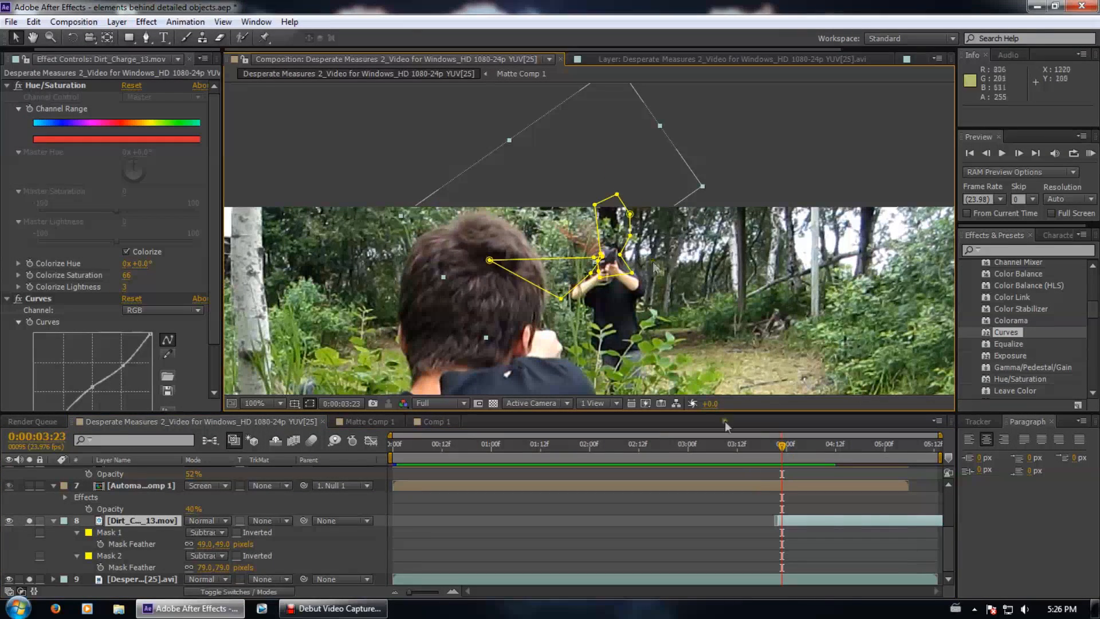
drag(782, 451, 815, 446)
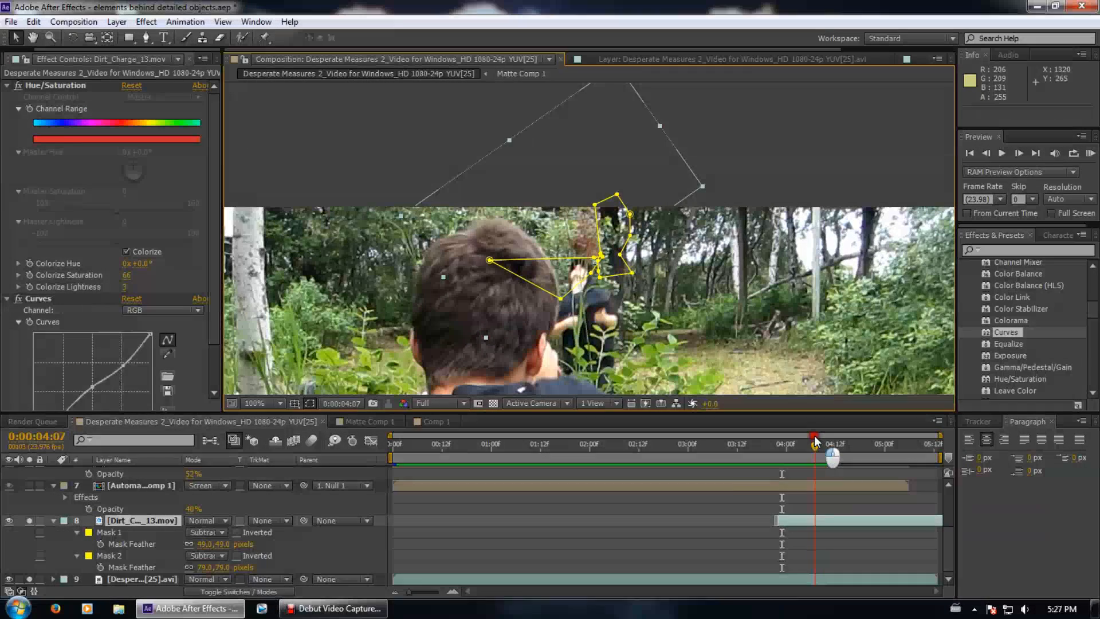
click(360, 500)
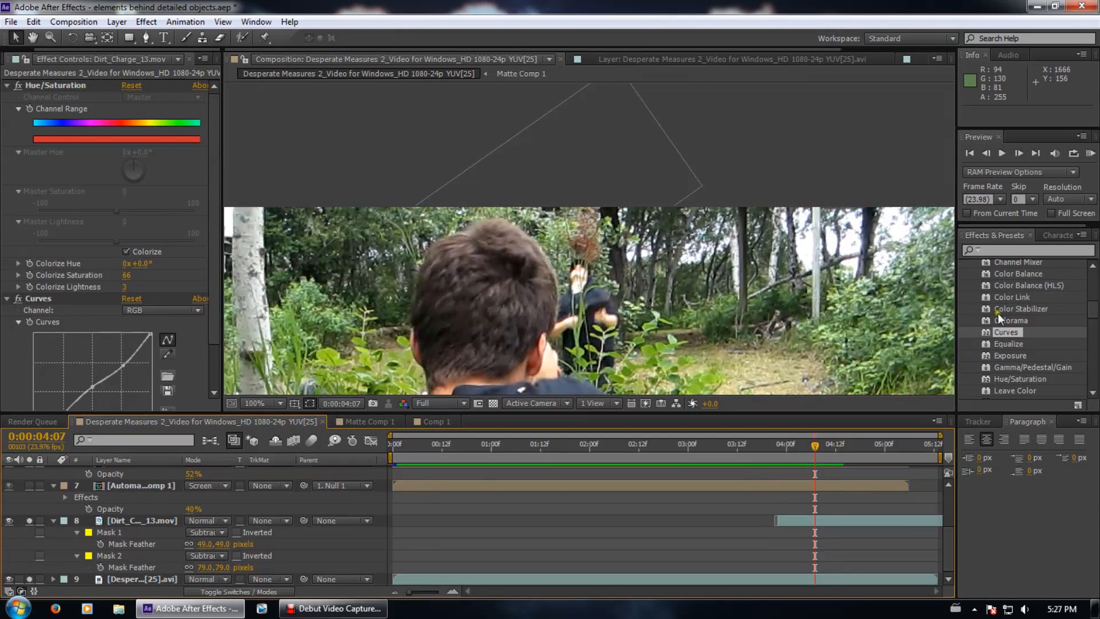
Search the effects for "fas" and apply Fast Blur to the dirt charge layer
click(1024, 251)
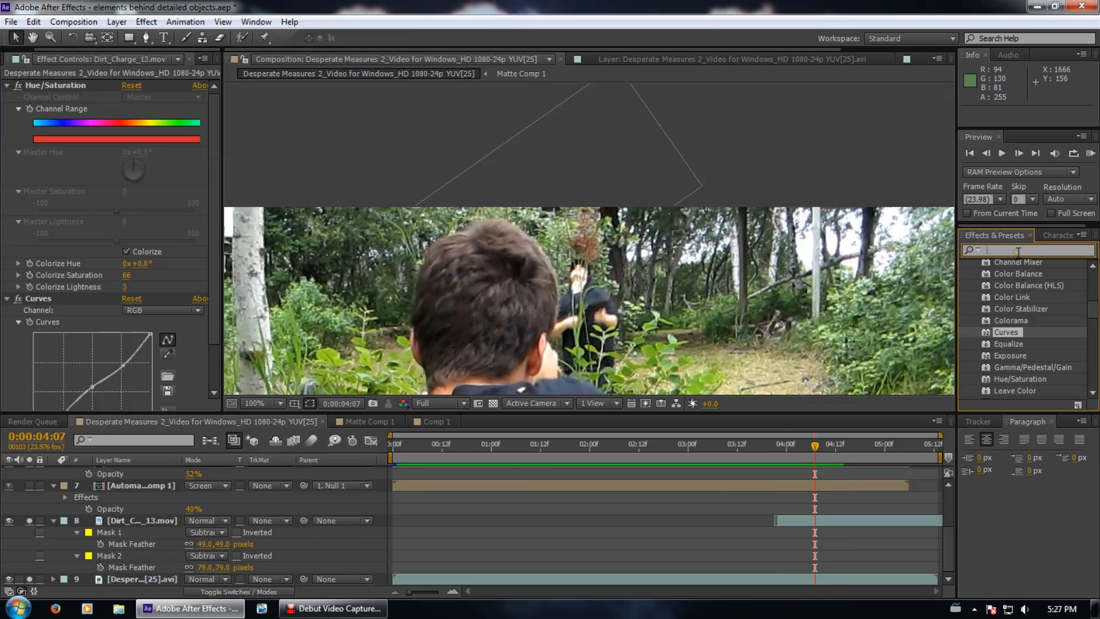
text(fasy)
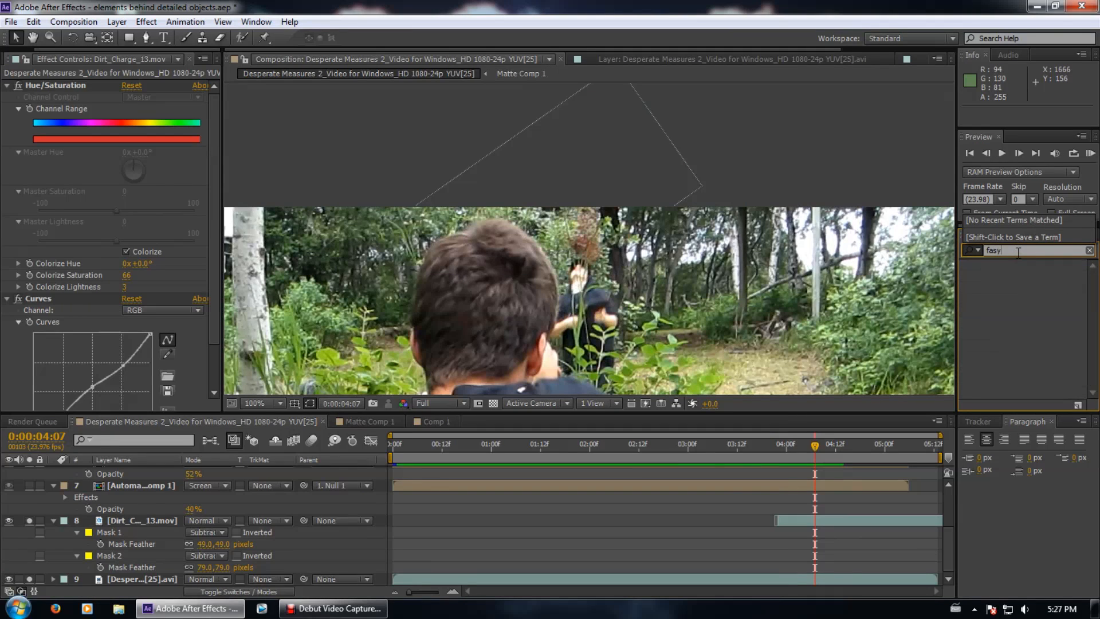
key(BackSpace)
scroll(1018, 295, down, 4)
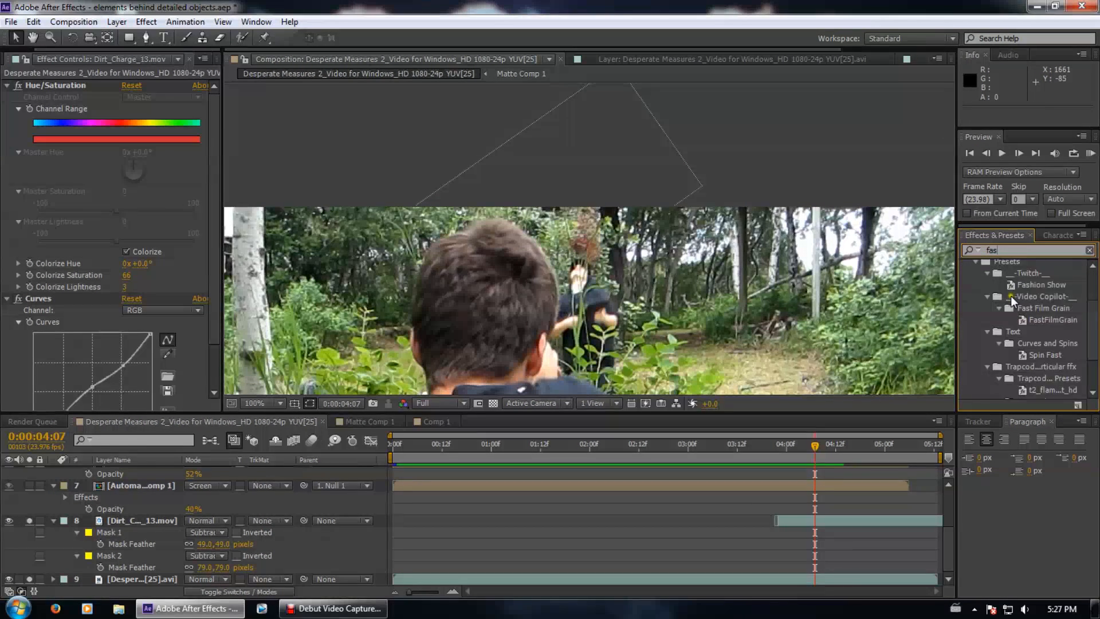
drag(1008, 393, 131, 521)
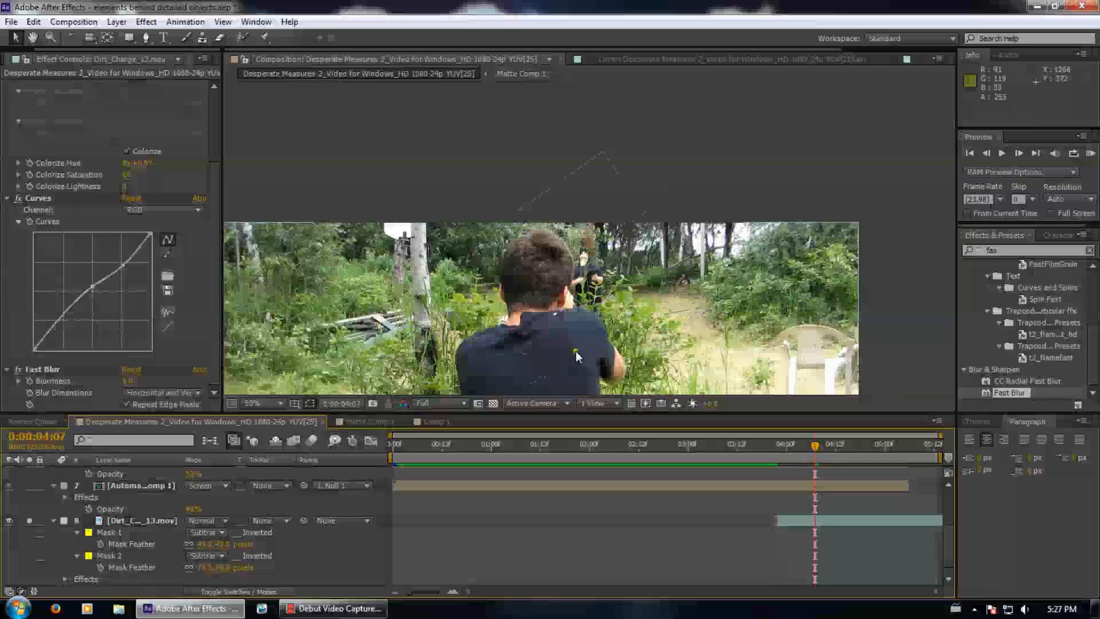
Set the Fast Blur Blurriness on the dirt layer to 3 and deselect the layer
click(132, 382)
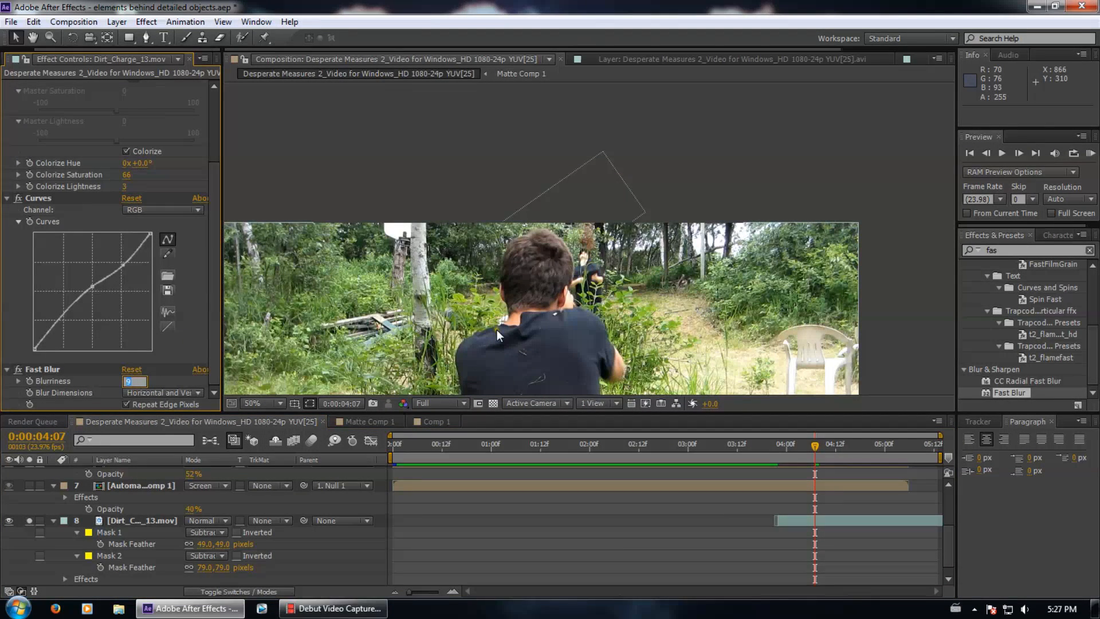
text(3)
key(Return)
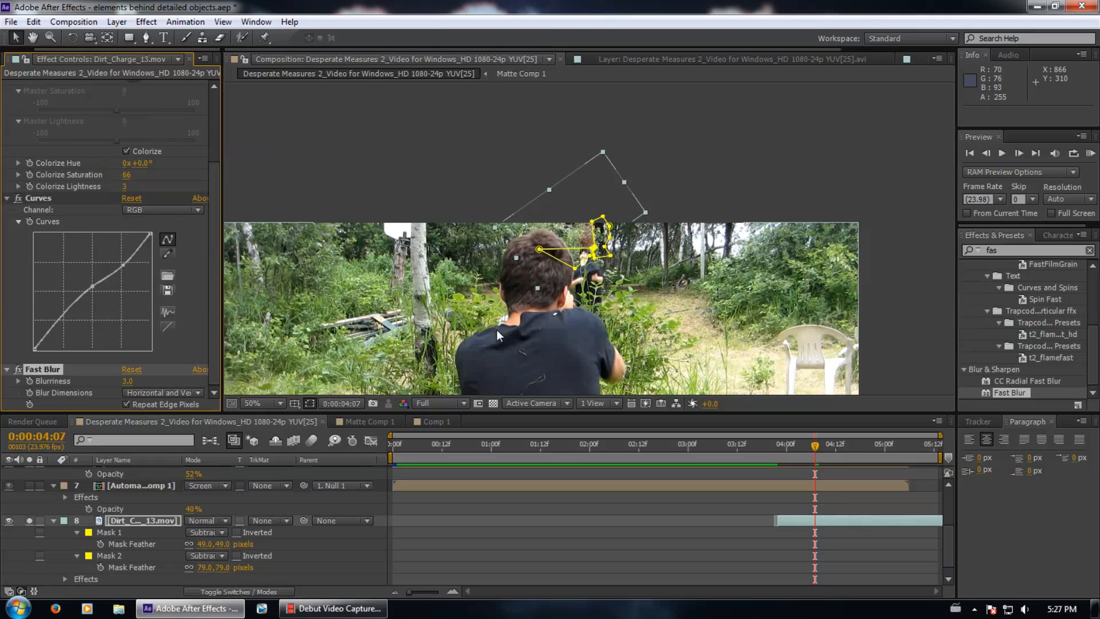
click(267, 165)
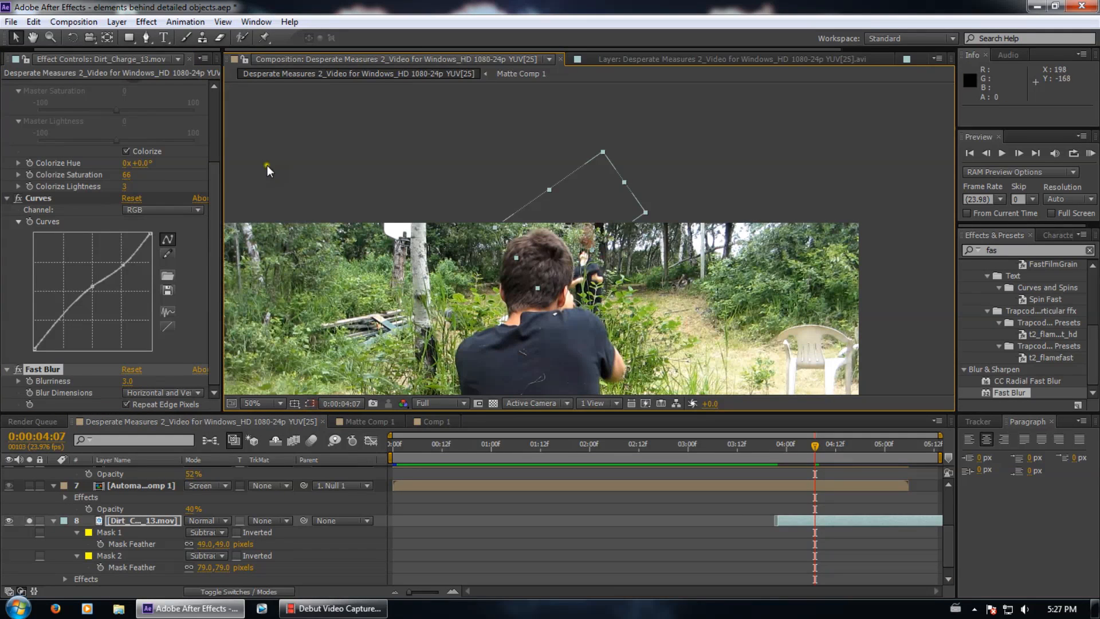
click(330, 499)
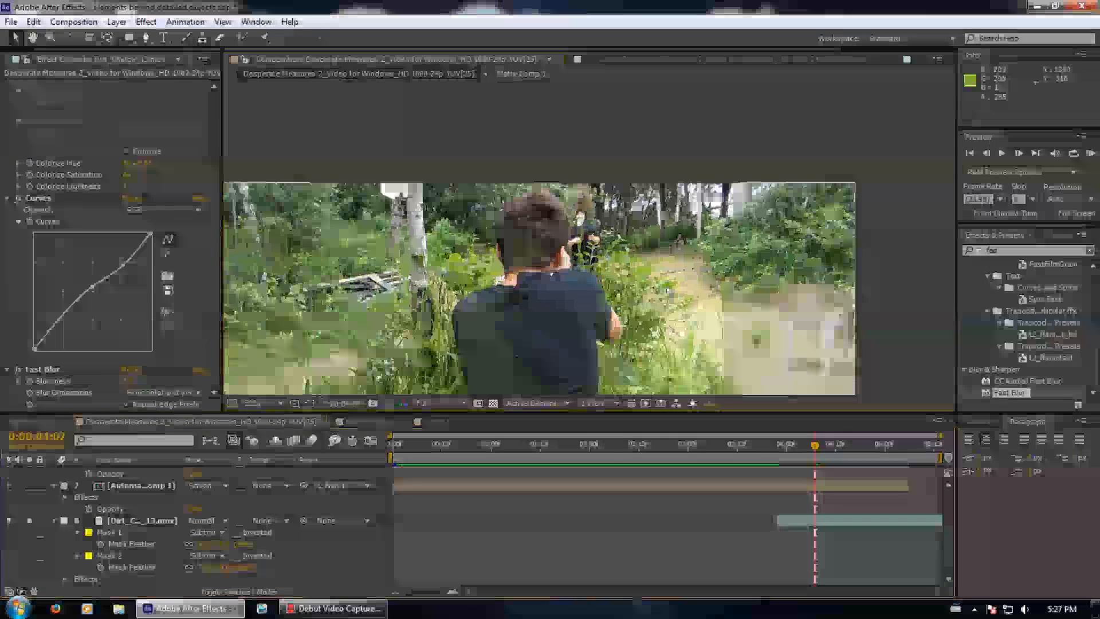
Turn off solo on the dirt and background footage layers and view the full composite at 0:00:00:00
scroll(596, 321, down, 2)
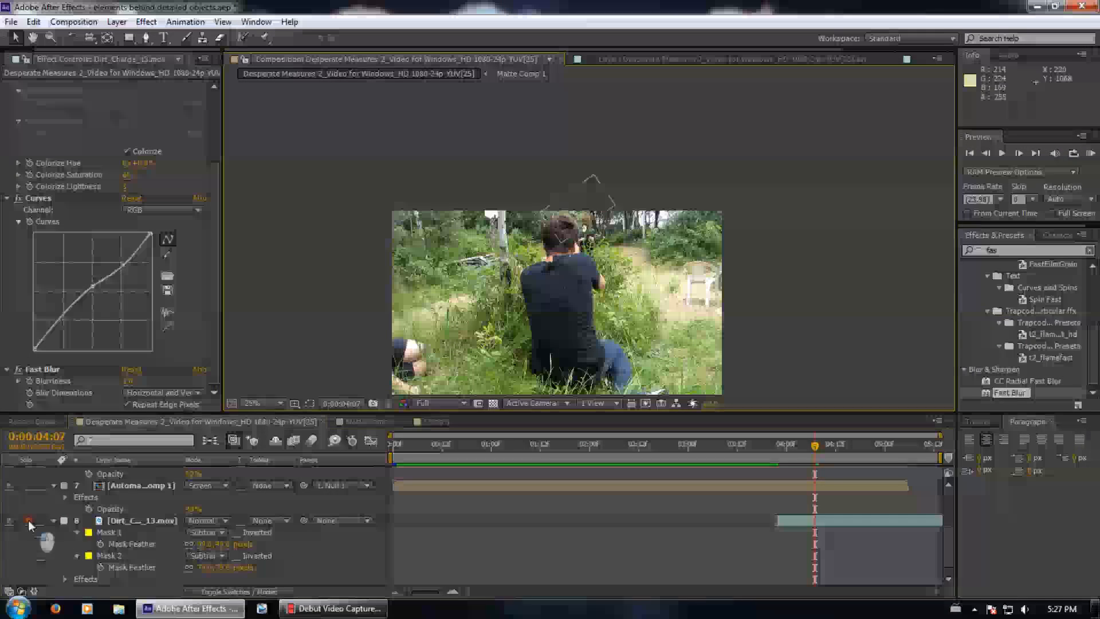
scroll(30, 521, down, 1)
drag(402, 446, 366, 452)
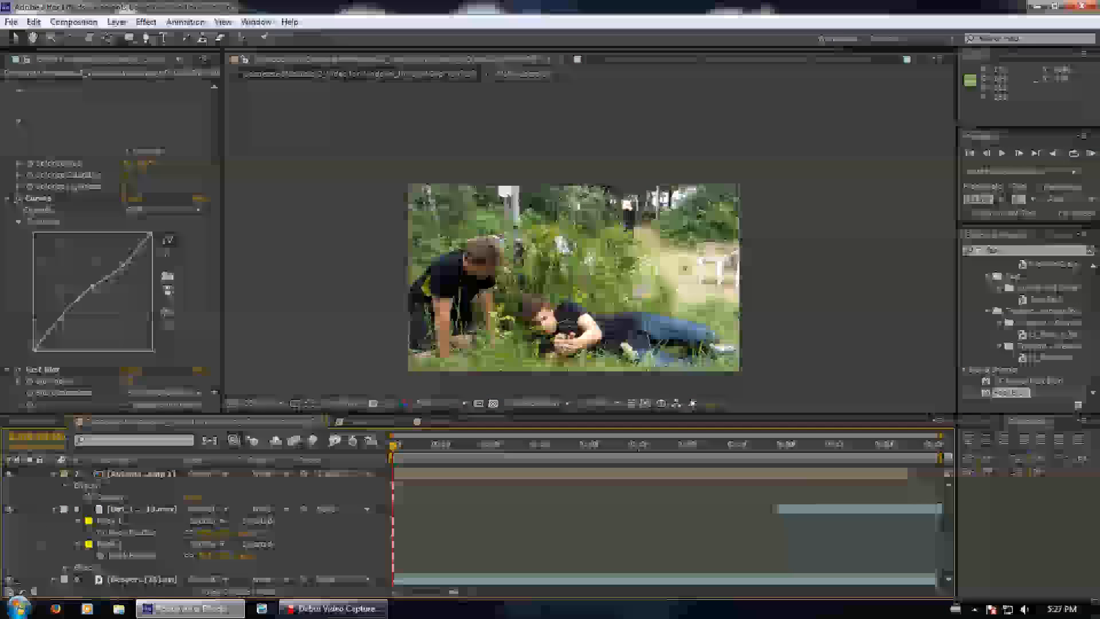
drag(685, 268, 678, 281)
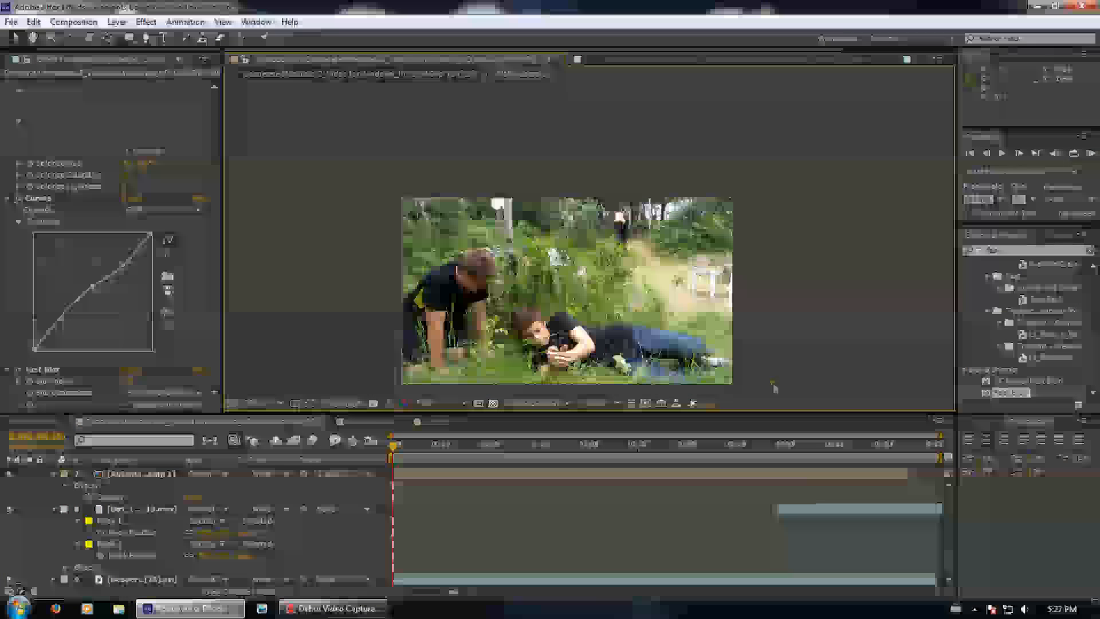
scroll(644, 368, up, 3)
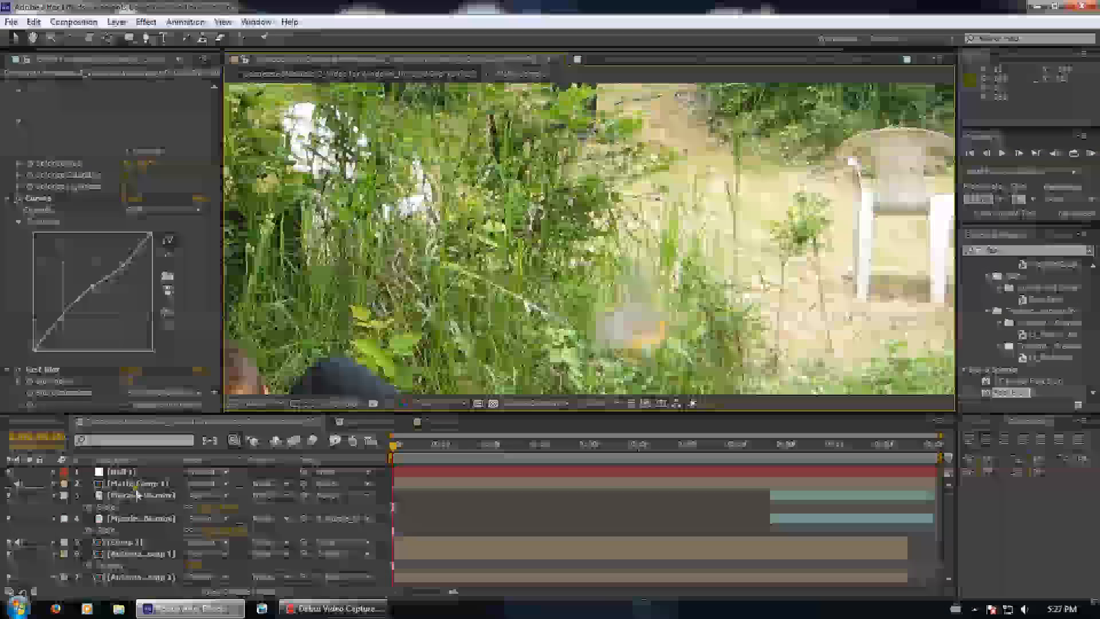
Make the Matte Comp 1 layer visible, return to 0:00:00:00 and save the project
double_click(140, 483)
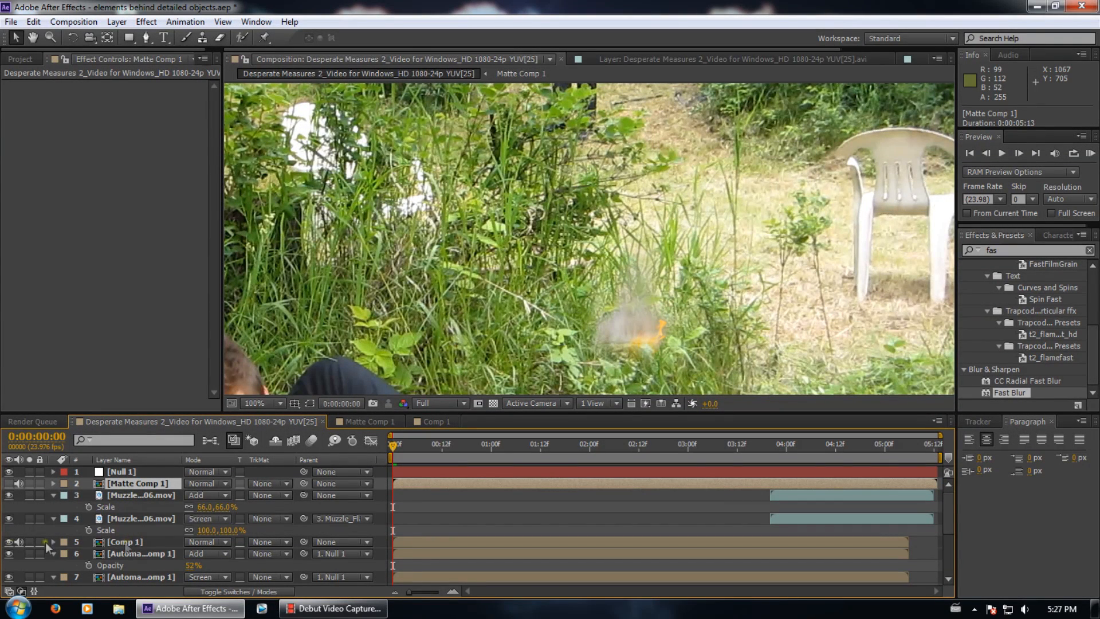
click(469, 440)
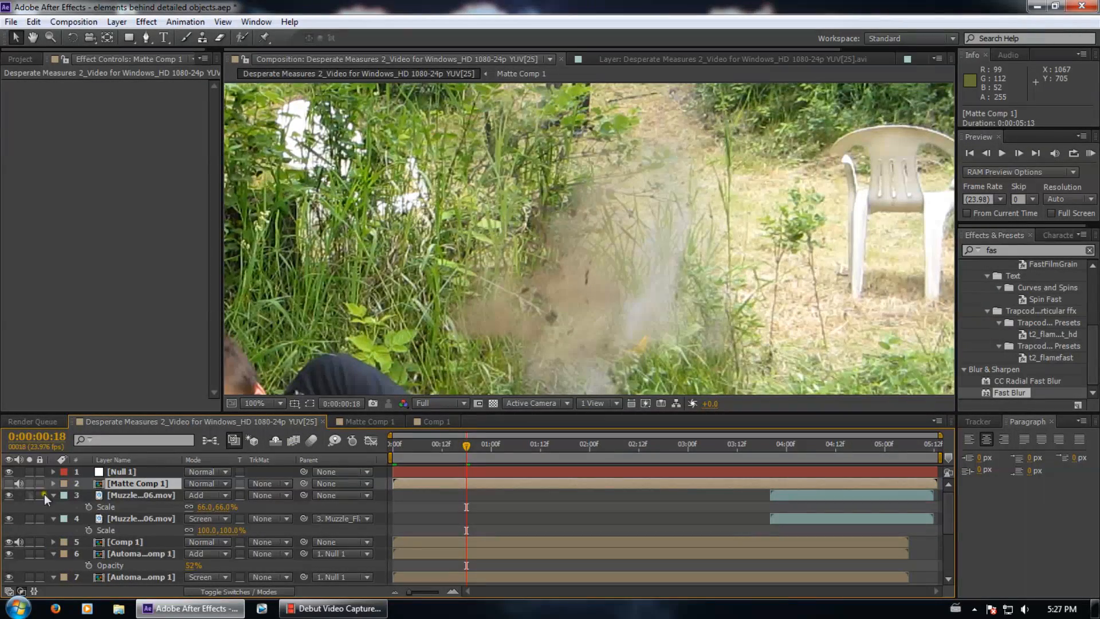
click(393, 446)
click(8, 484)
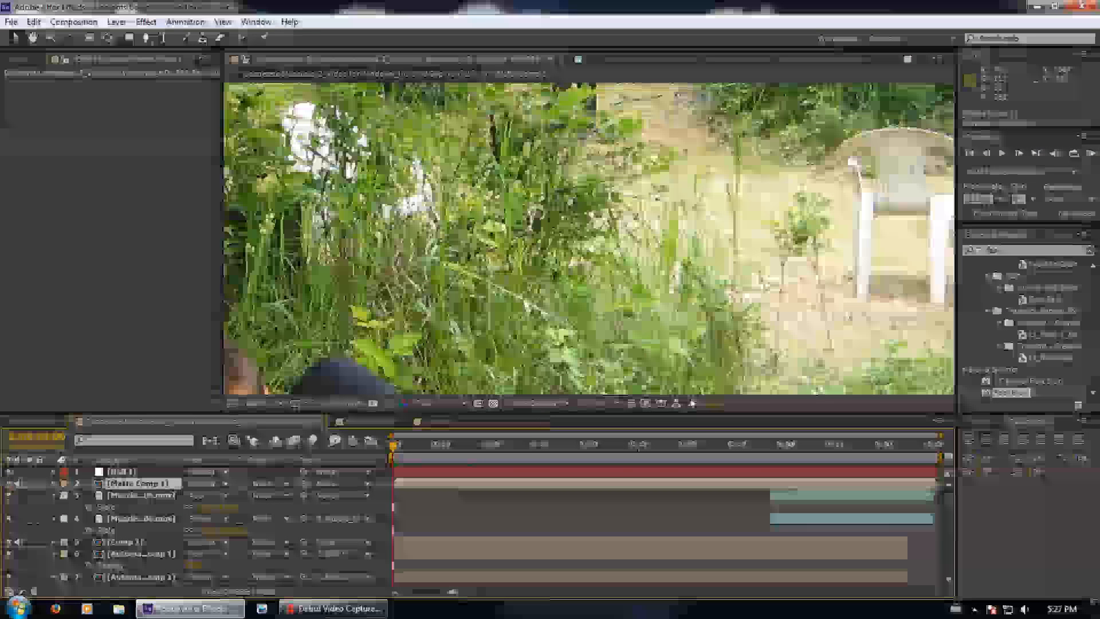
scroll(523, 312, down, 3)
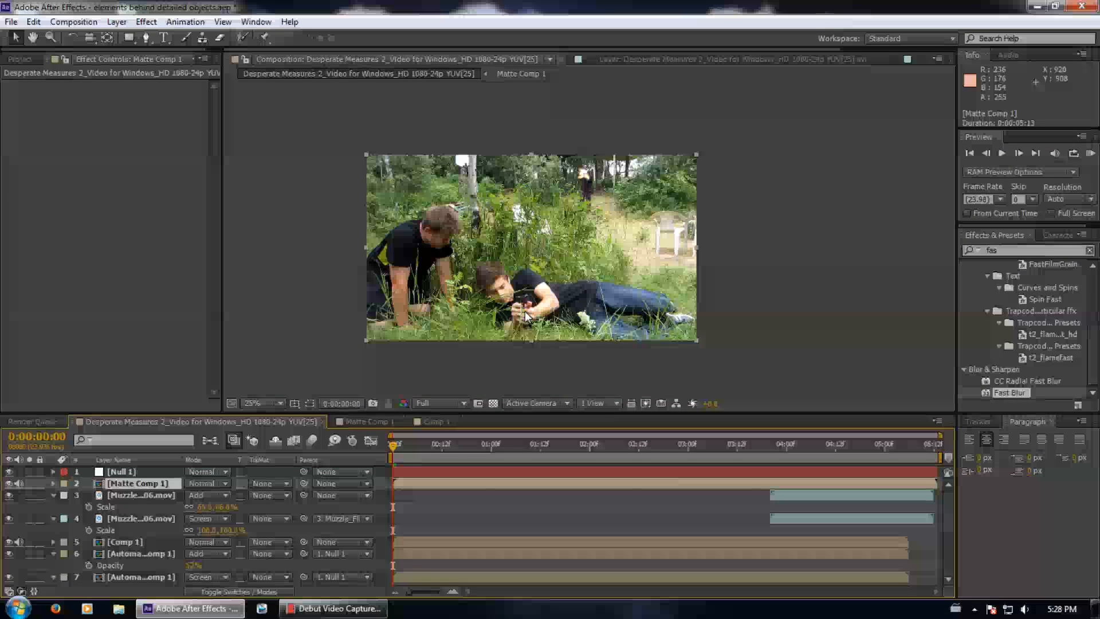
key(ctrl+s)
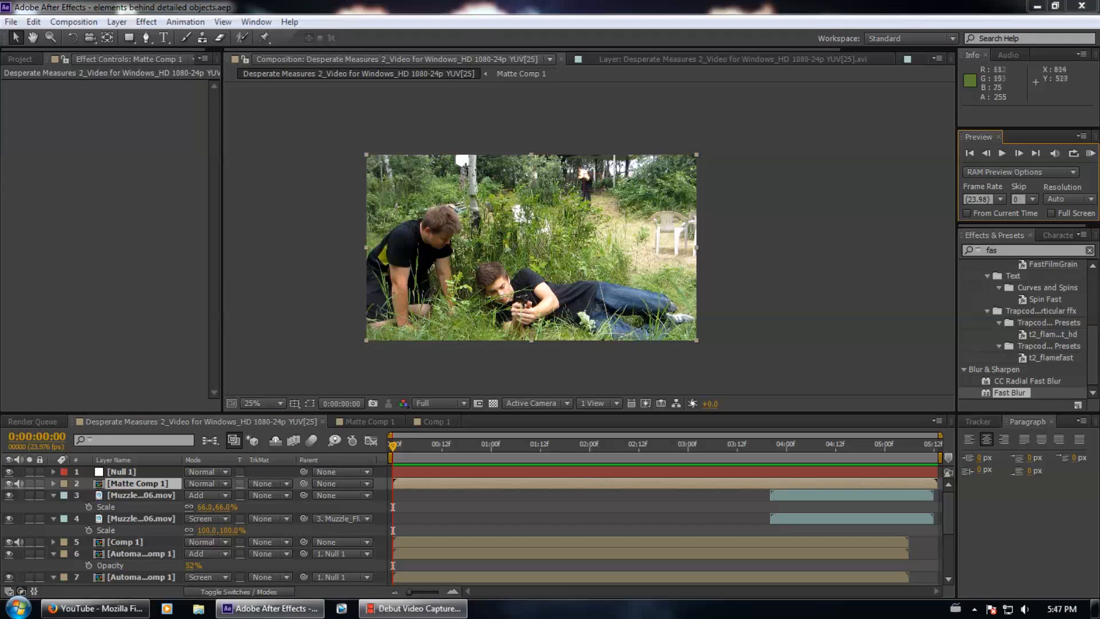
Play a RAM preview of the complete composite
drag(547, 239, 559, 266)
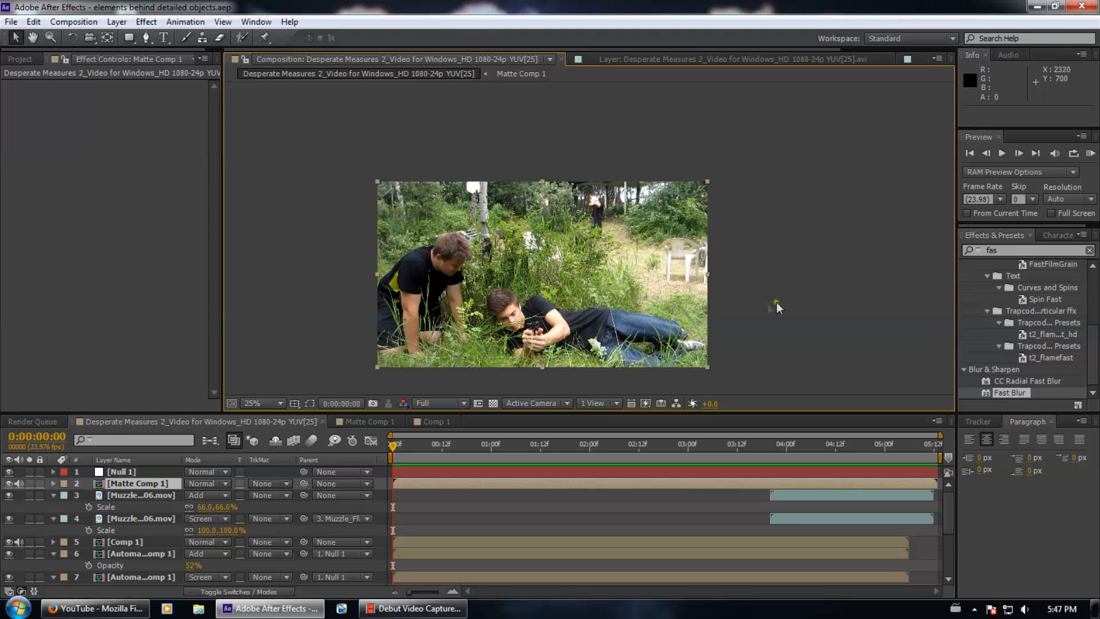
click(1090, 155)
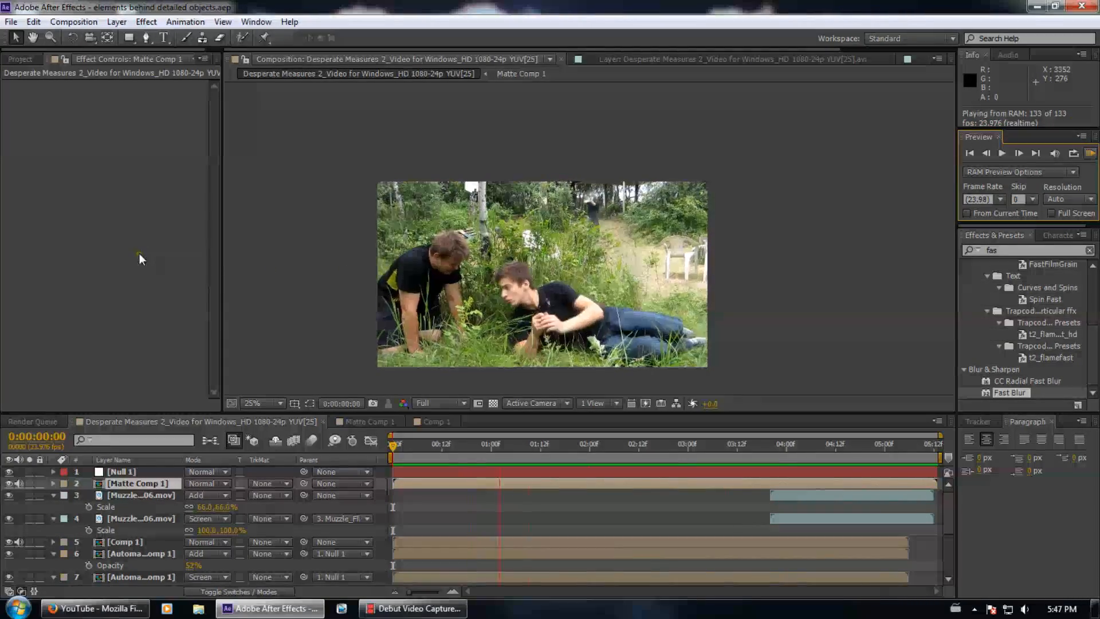
click(147, 281)
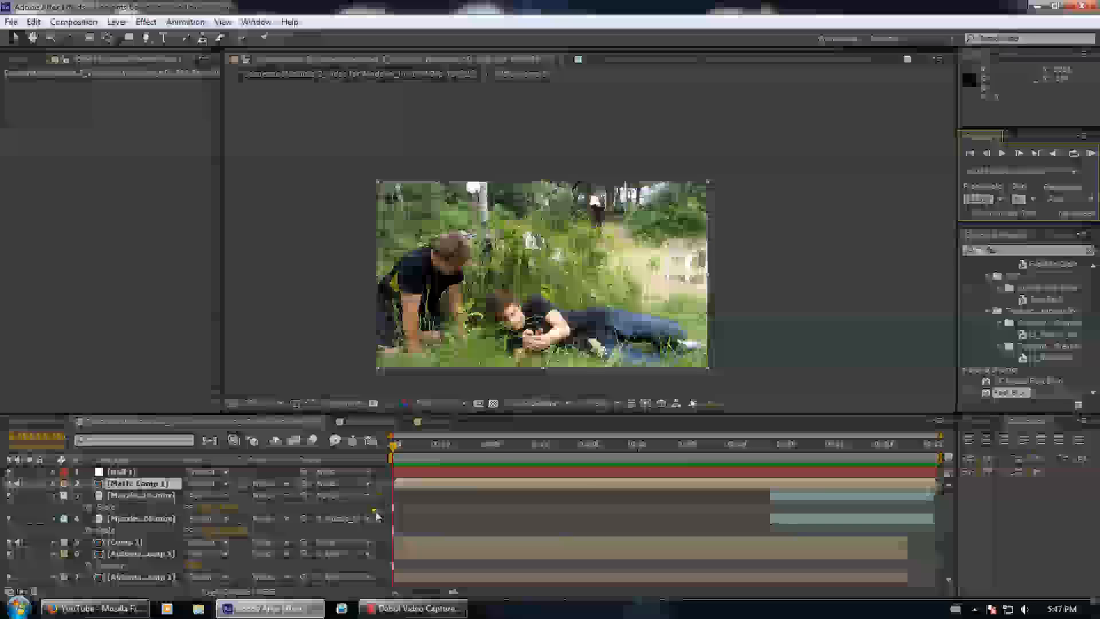
Examine up close, across the first three seconds, how the smoke and dust sit behind the grass, foliage and foreground man
click(376, 512)
scroll(446, 350, up, 2)
scroll(446, 350, down, 3)
drag(421, 440, 528, 445)
scroll(576, 312, up, 3)
scroll(576, 313, down, 3)
scroll(478, 314, up, 2)
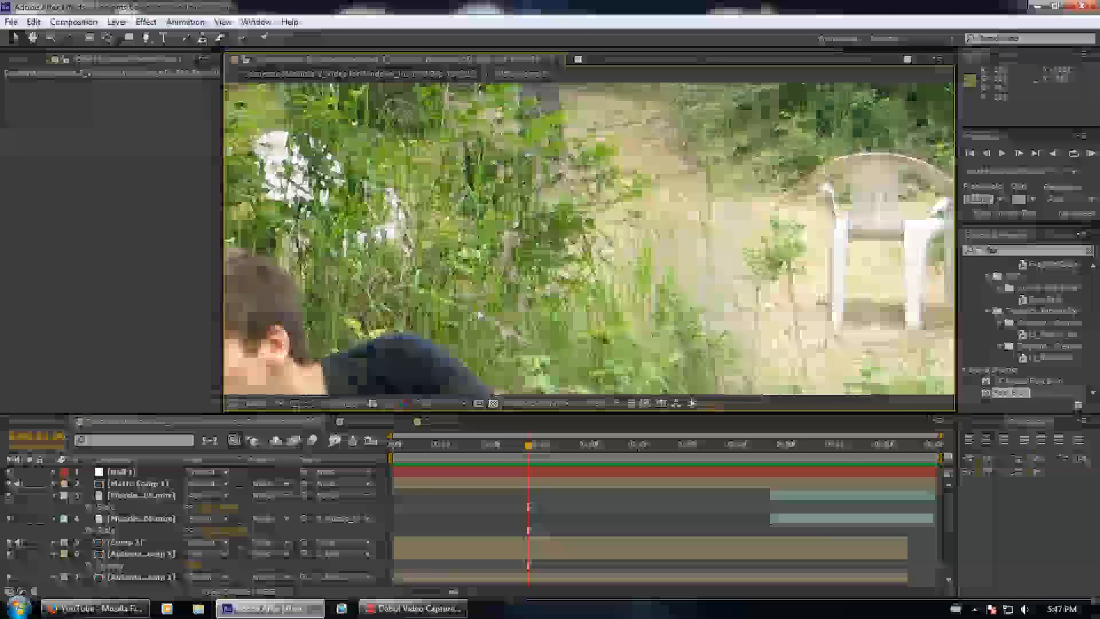
scroll(478, 314, up, 2)
drag(442, 444, 655, 441)
scroll(575, 367, down, 2)
drag(576, 367, 558, 380)
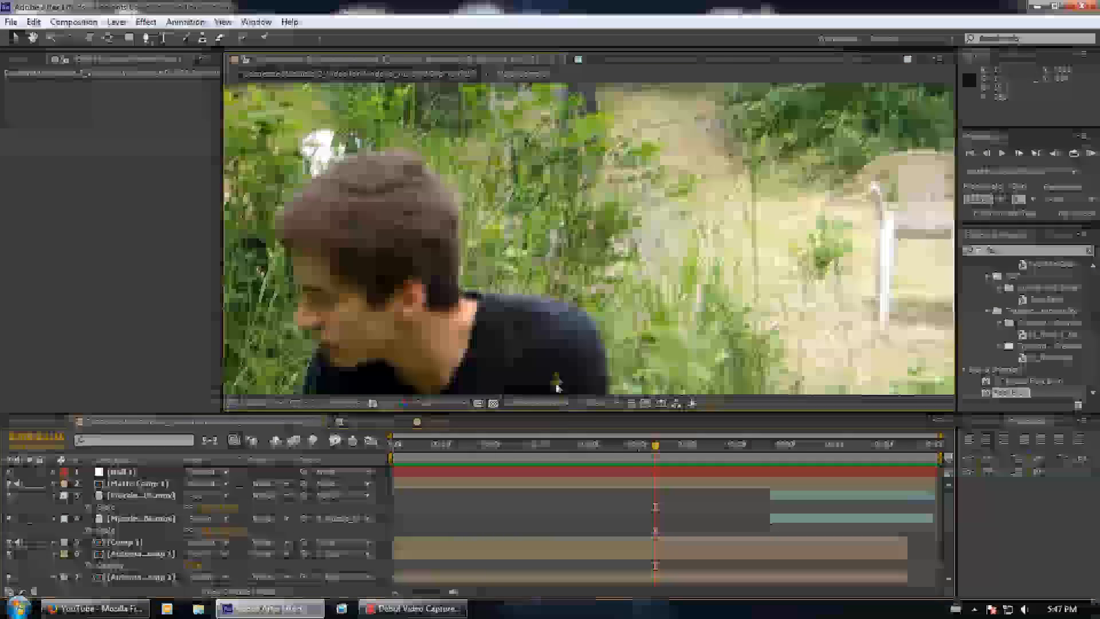
mouse_move(655, 444)
mouse_down()
mouse_move(720, 455)
mouse_move(739, 450)
mouse_move(740, 435)
mouse_move(783, 434)
mouse_move(826, 414)
mouse_move(634, 418)
mouse_move(521, 378)
mouse_move(423, 378)
mouse_move(417, 362)
mouse_move(432, 358)
mouse_up()
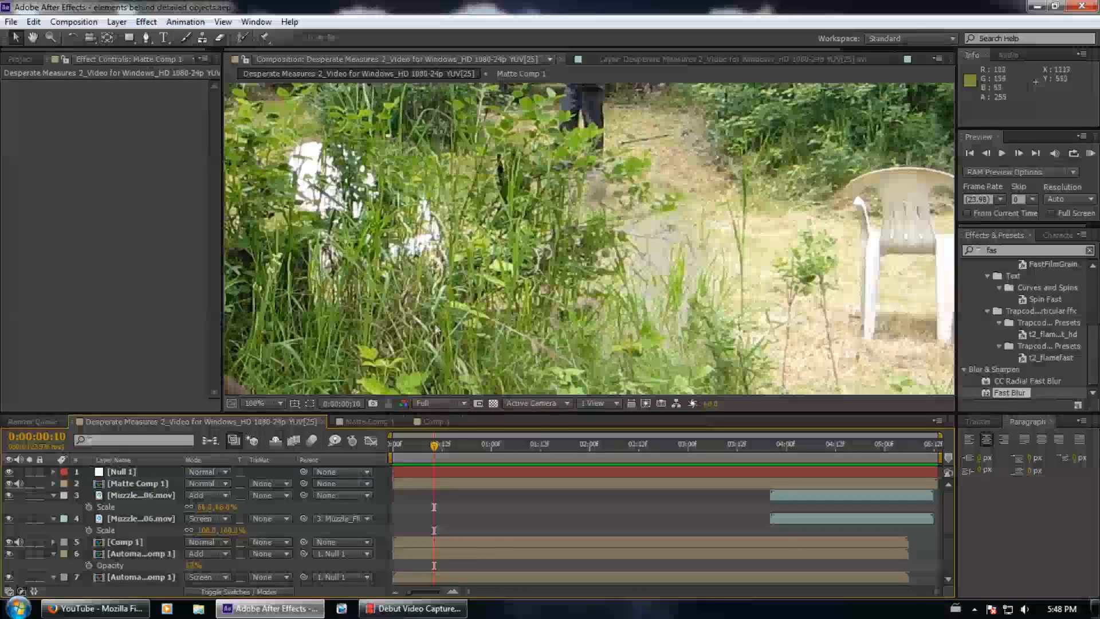
mouse_move(452, 445)
mouse_down()
mouse_move(595, 458)
mouse_move(388, 439)
mouse_move(644, 419)
mouse_move(685, 433)
mouse_move(627, 437)
mouse_up()
drag(288, 325, 317, 382)
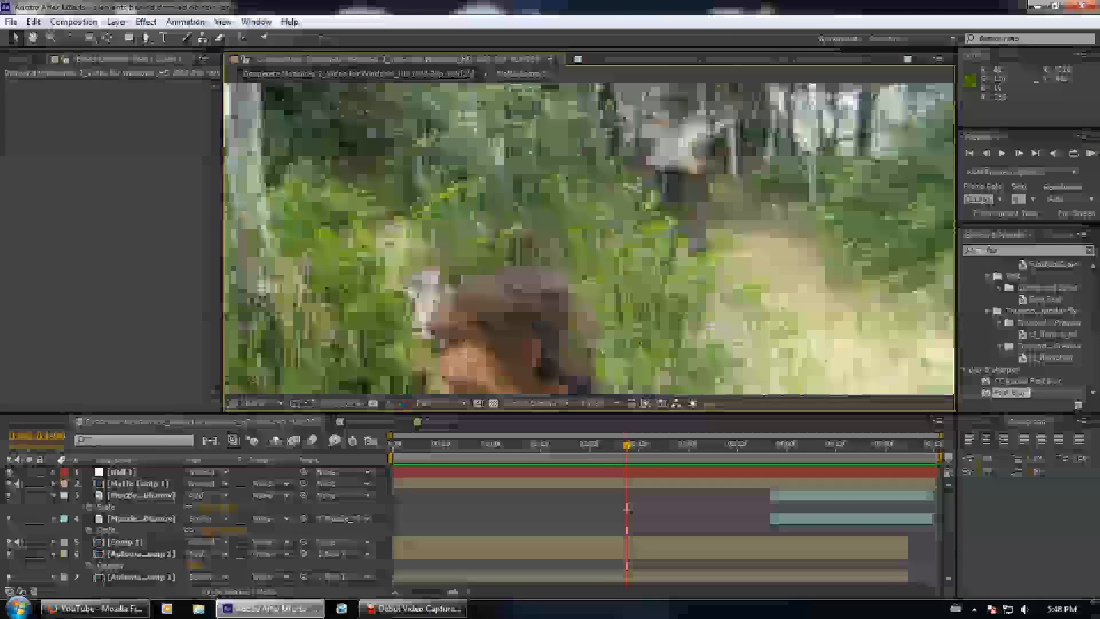
Go to the muzzle flash at 0:00:03:21 and create an adjustment layer above all other layers
click(690, 446)
mouse_move(691, 450)
mouse_down()
mouse_move(812, 446)
mouse_move(773, 441)
mouse_up()
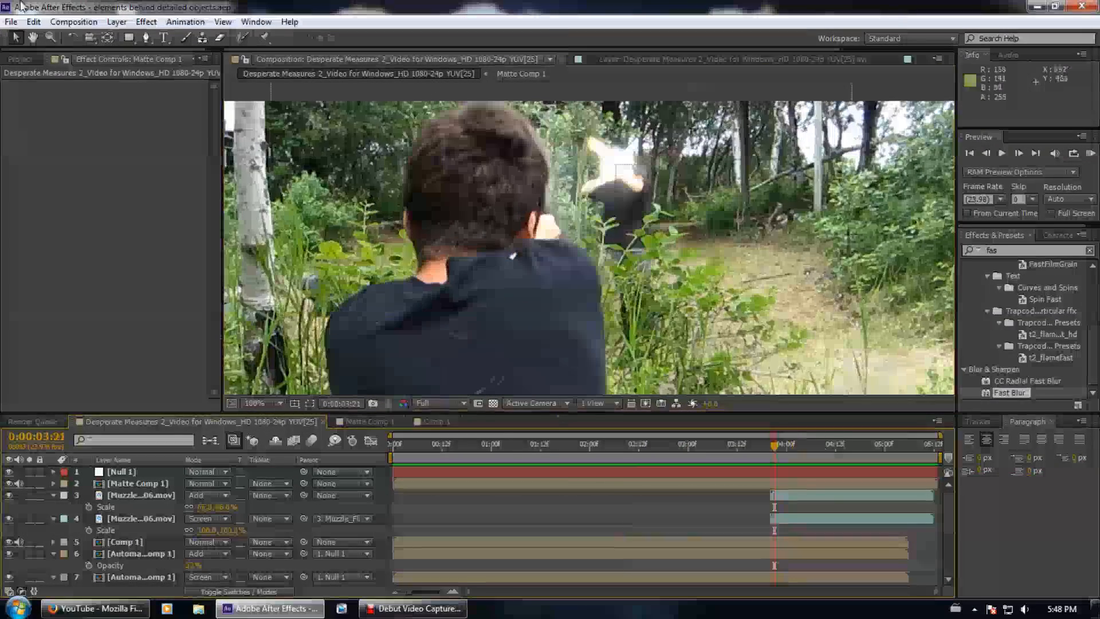
click(117, 22)
mouse_move(134, 39)
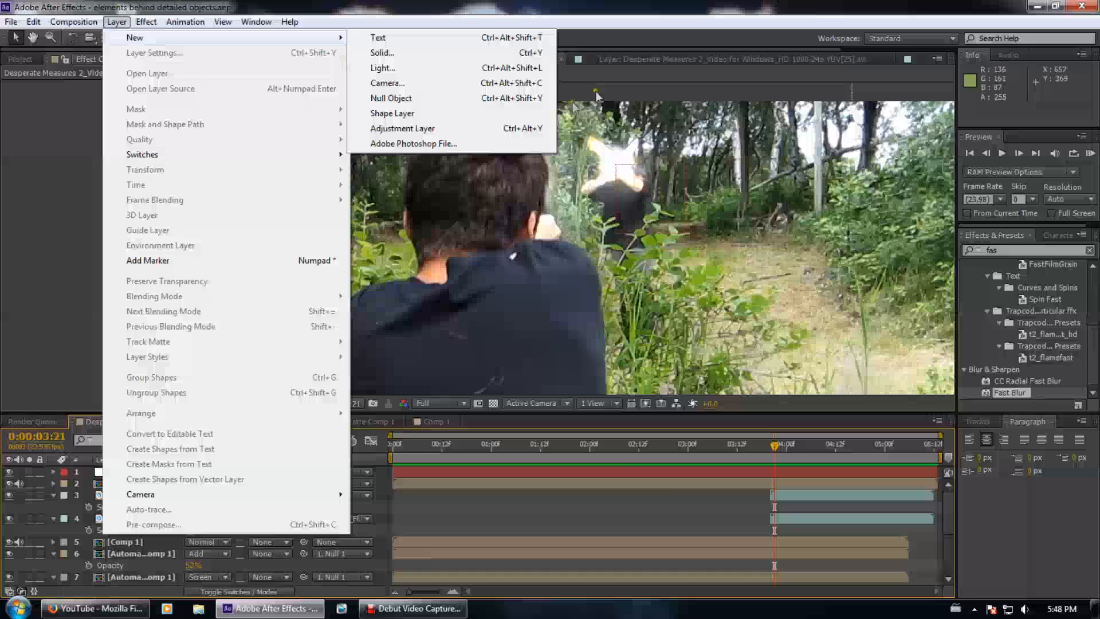
click(429, 128)
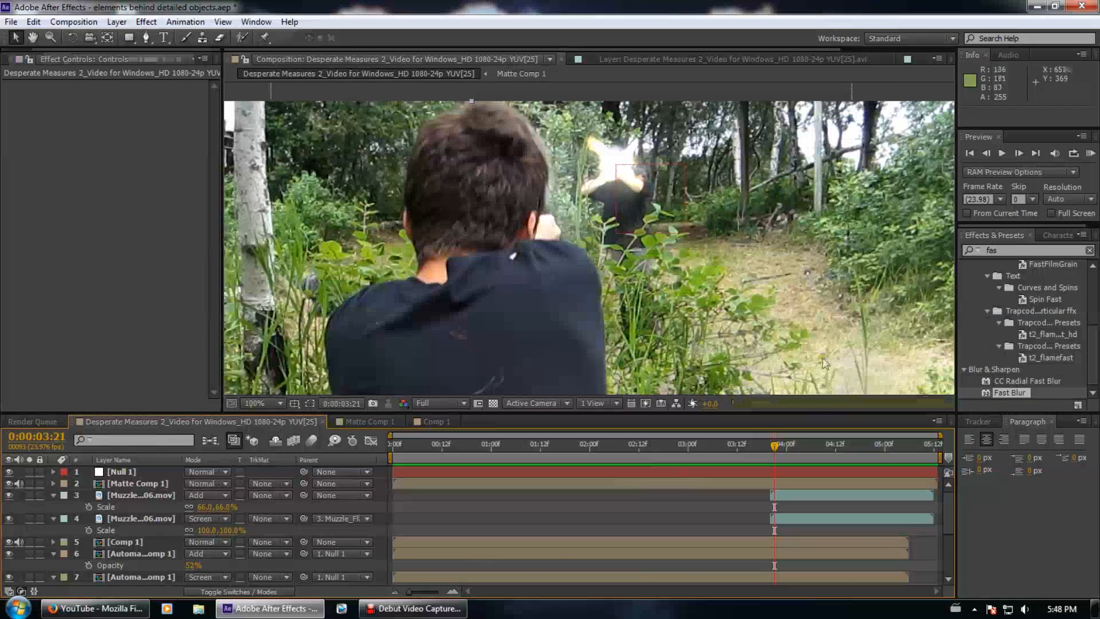
Clear the effects search and apply the Magic Bullet Looks effect to the adjustment layer
click(1089, 250)
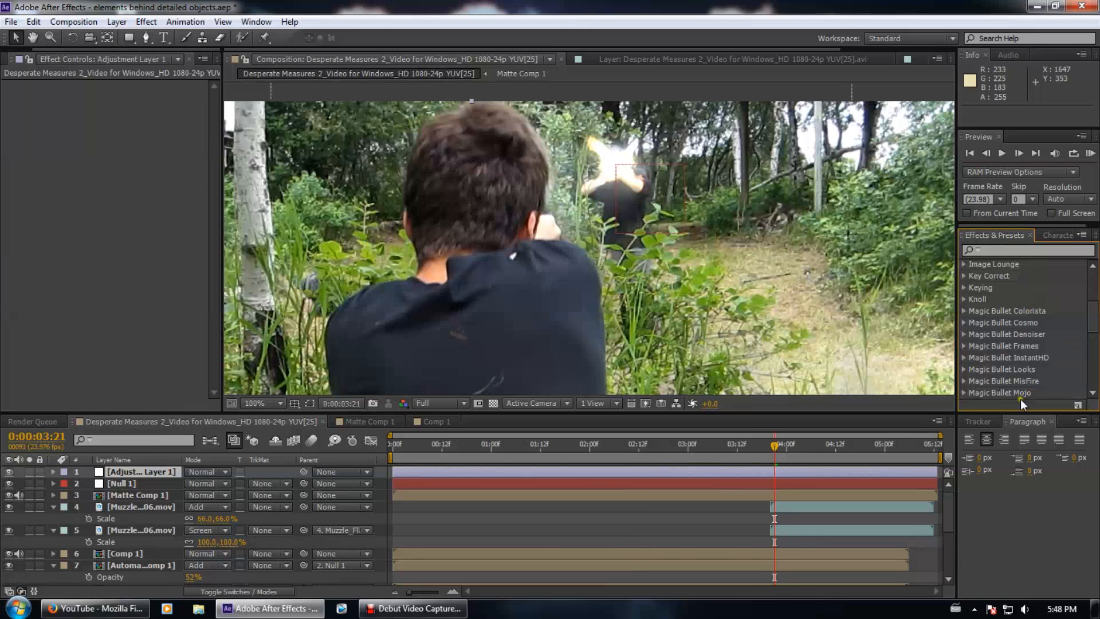
scroll(1023, 390, up, 2)
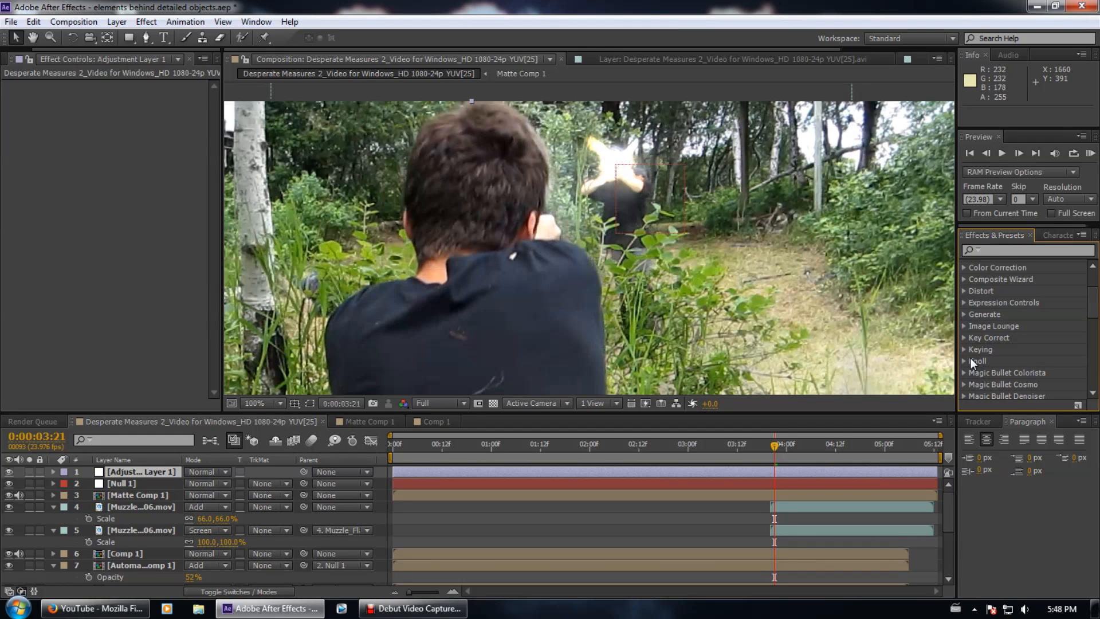
scroll(972, 379, down, 2)
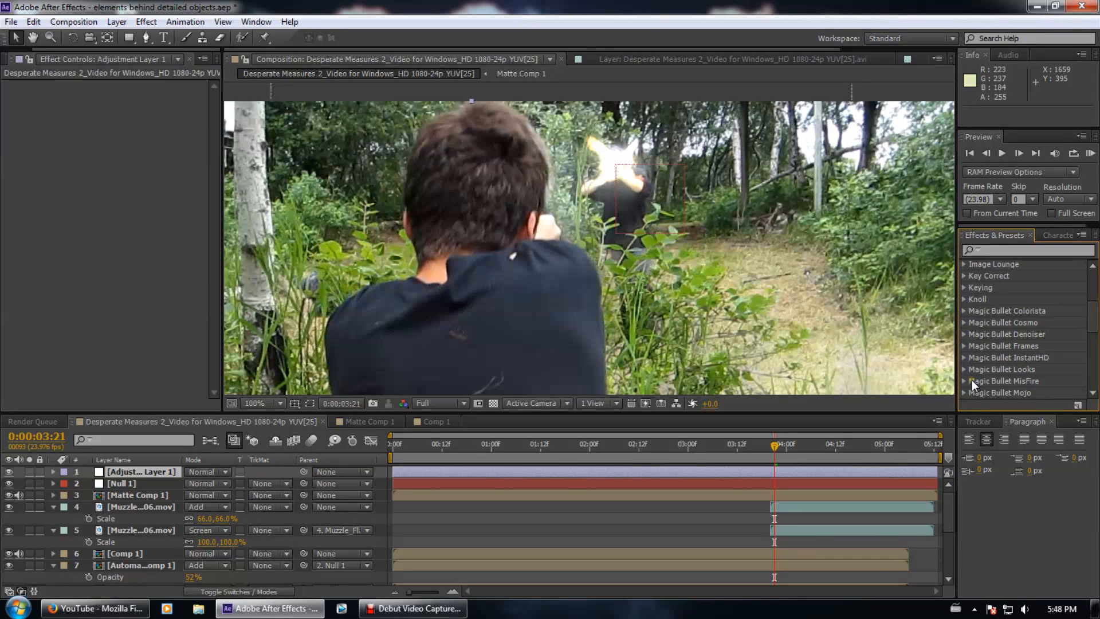
click(963, 370)
drag(1010, 379, 173, 473)
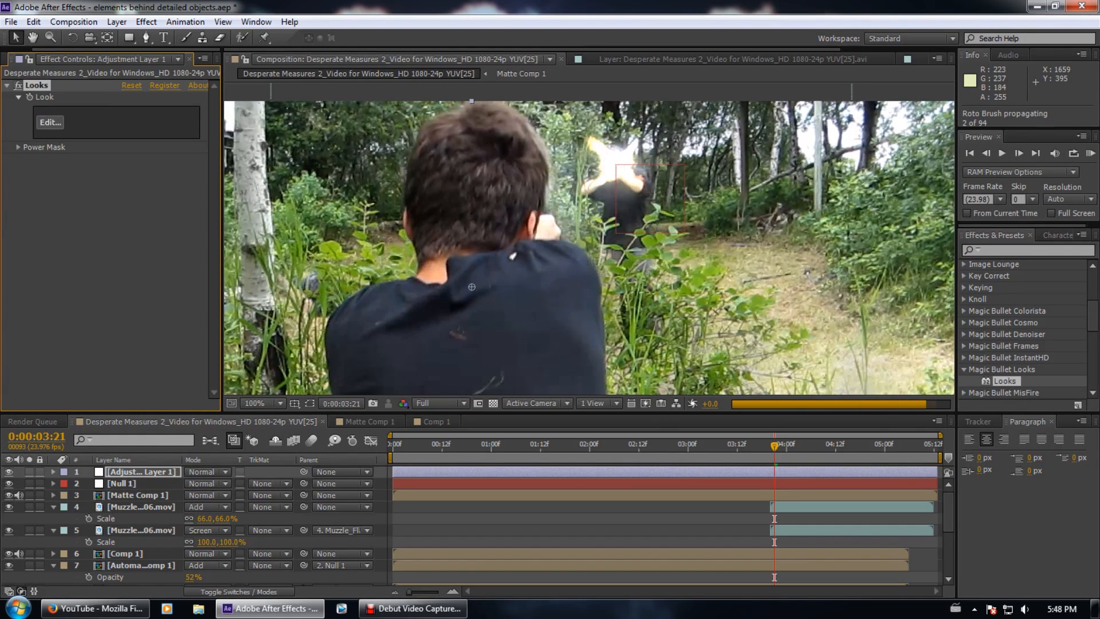
Open the Looks effect for editing in Magic Bullet Looks and frame the shooter in the preview at 55.3%
click(53, 122)
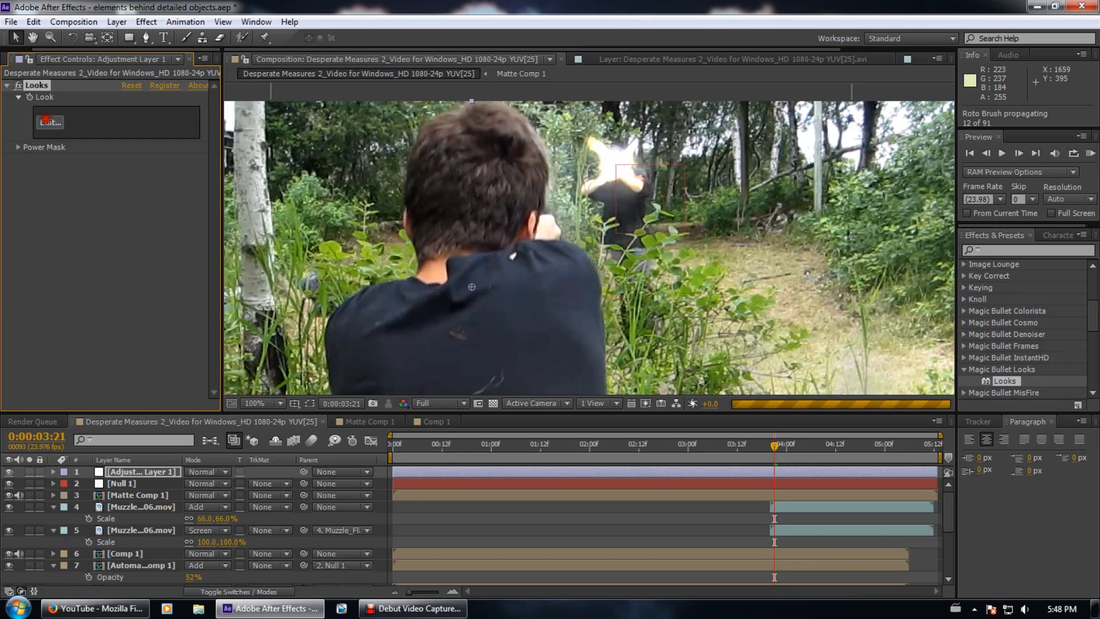
click(183, 243)
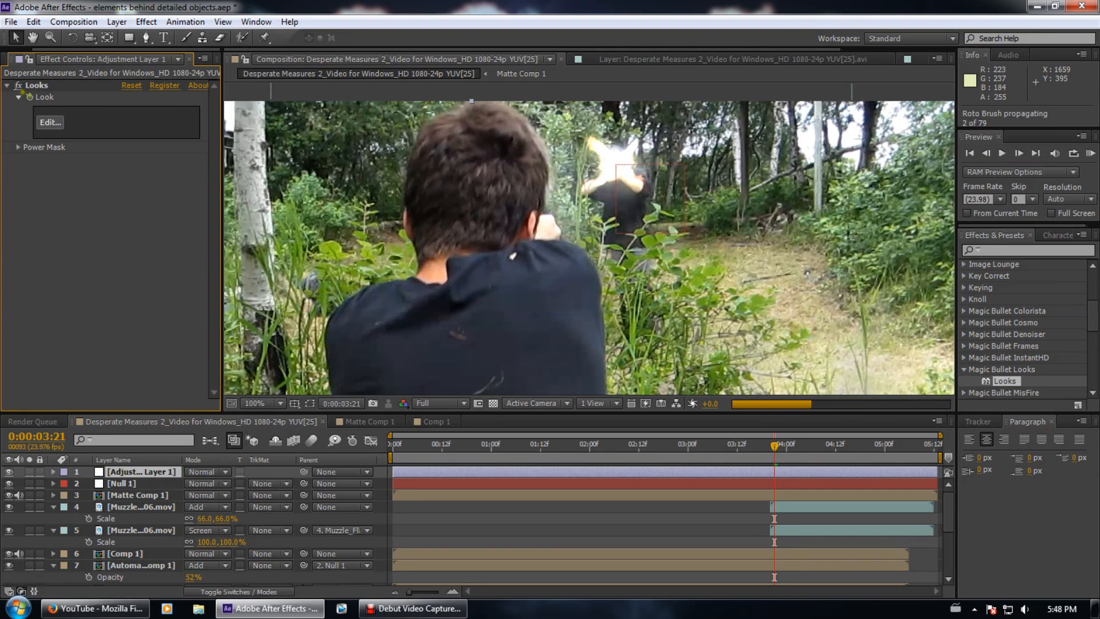
click(44, 121)
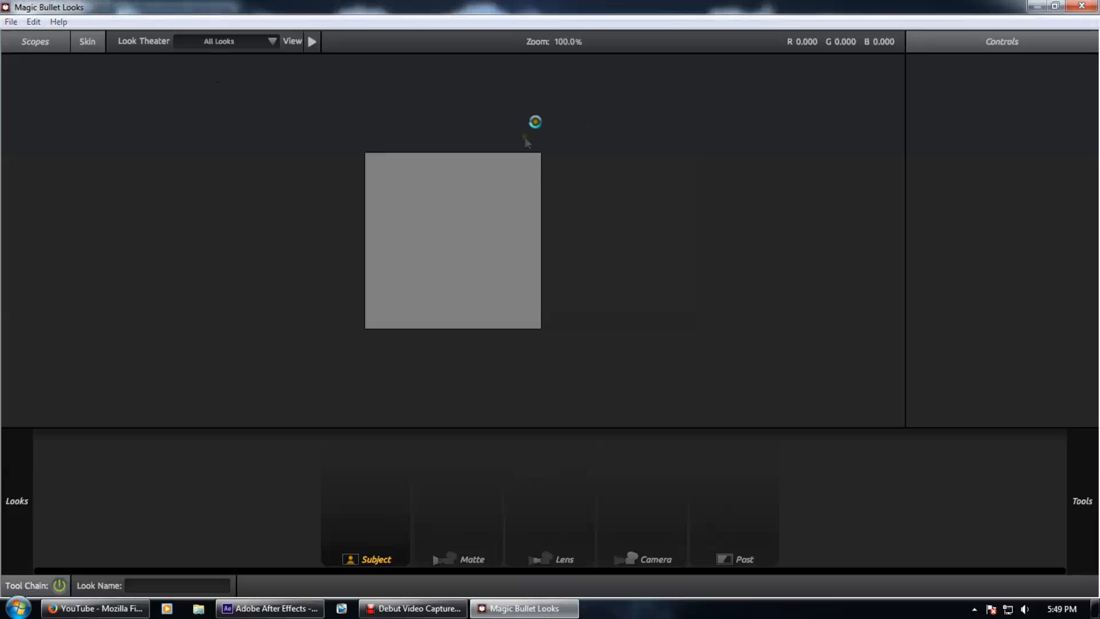
scroll(469, 246, up, 1)
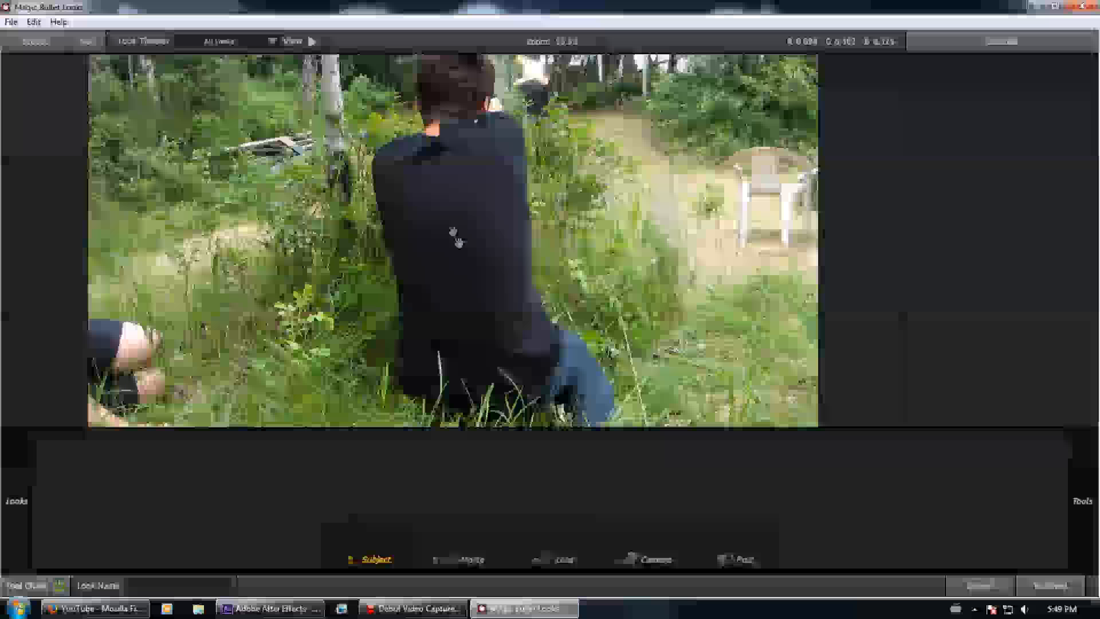
drag(506, 184, 502, 241)
scroll(496, 246, up, 2)
scroll(493, 253, down, 4)
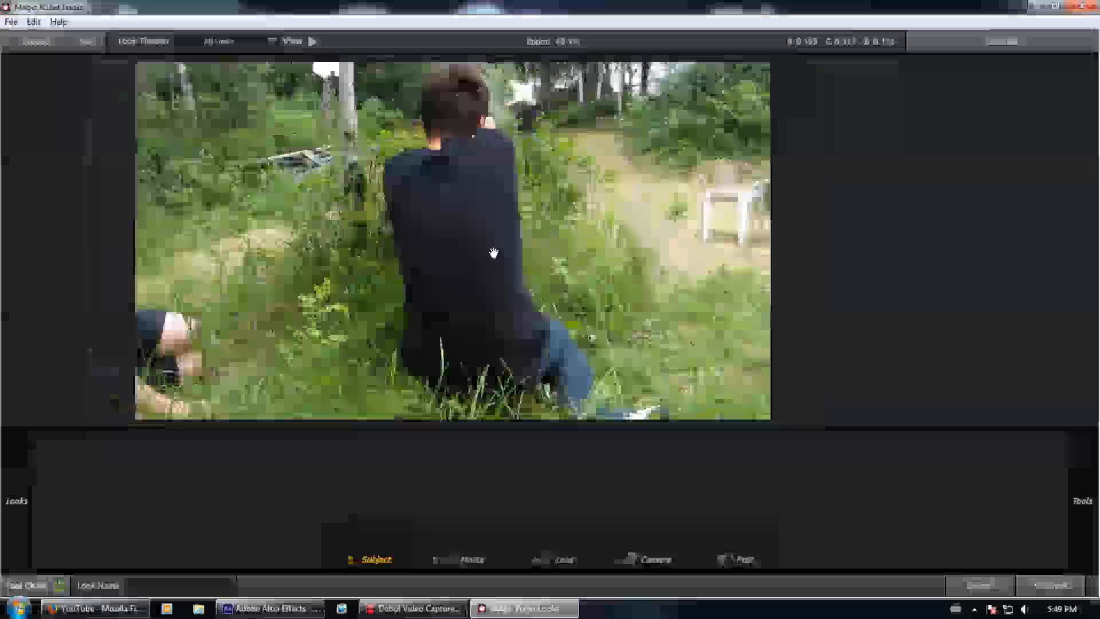
scroll(610, 439, up, 5)
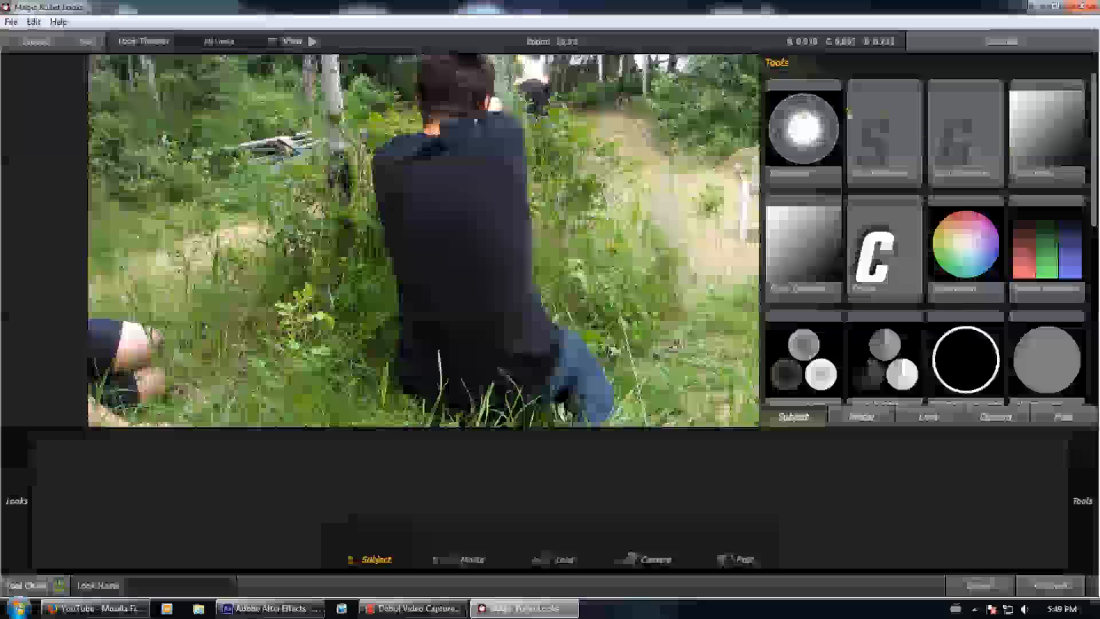
Try the cinematic Invasion look on the shot and browse the looks that follow it
mouse_move(2, 239)
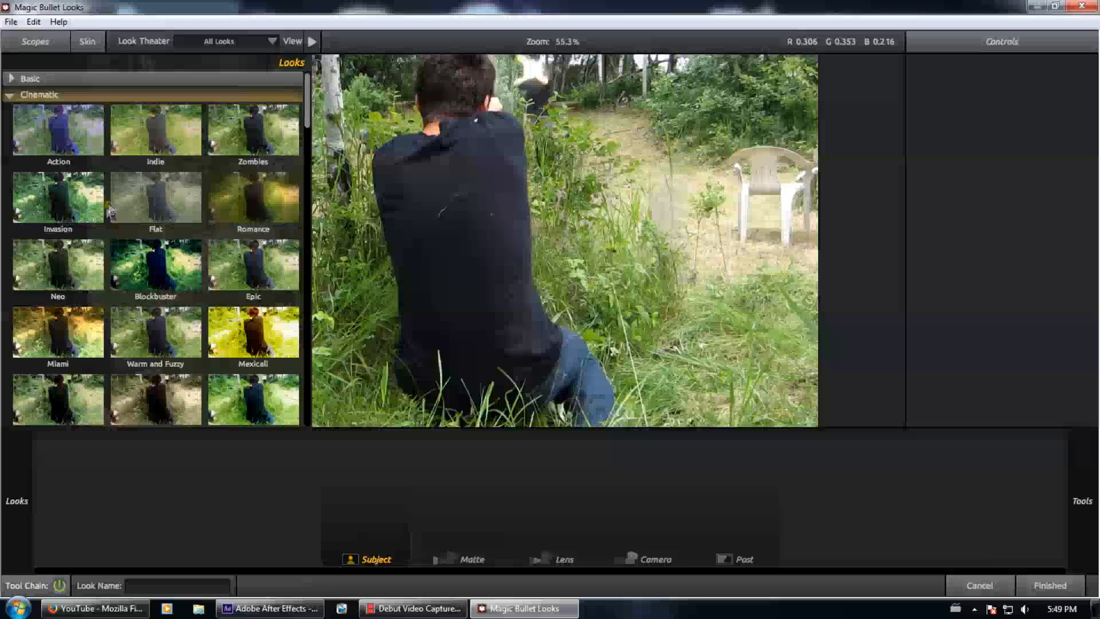
click(93, 187)
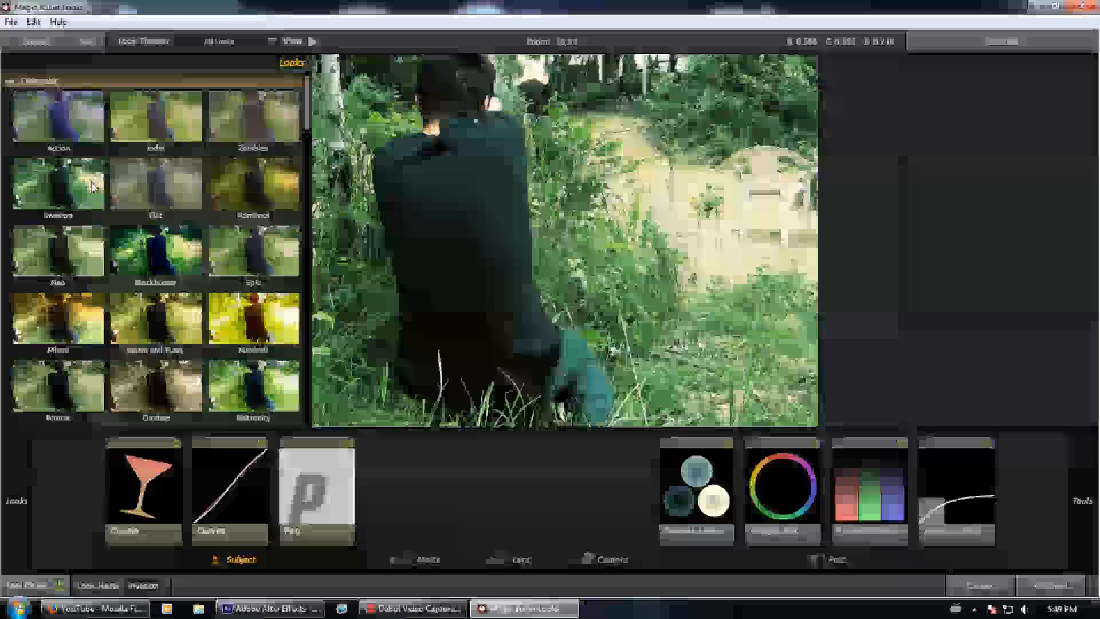
scroll(177, 290, down, 5)
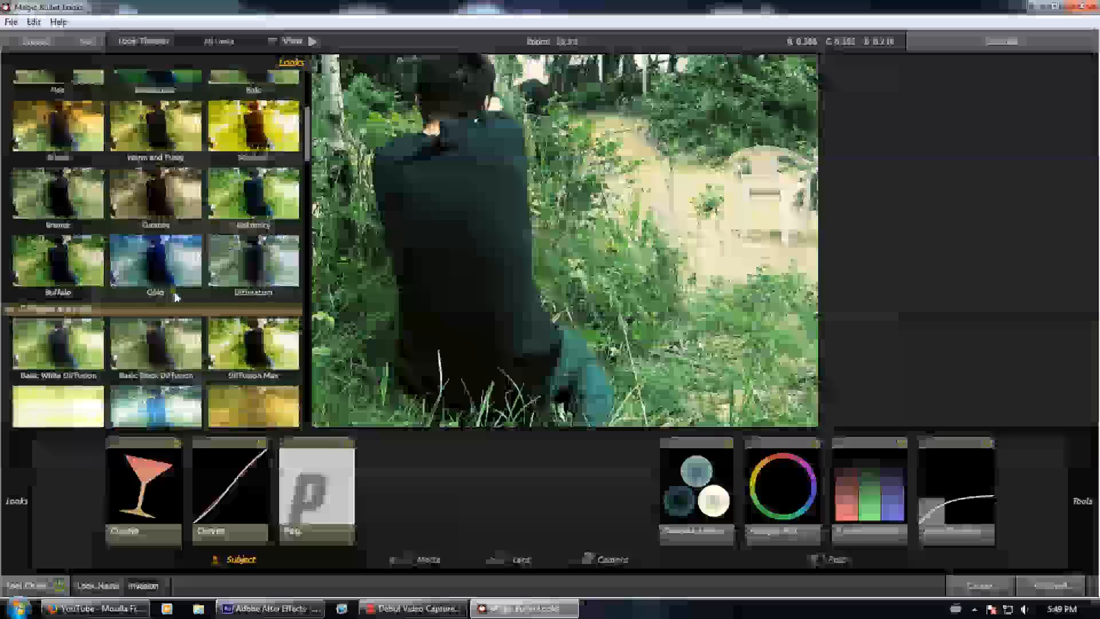
scroll(188, 279, down, 3)
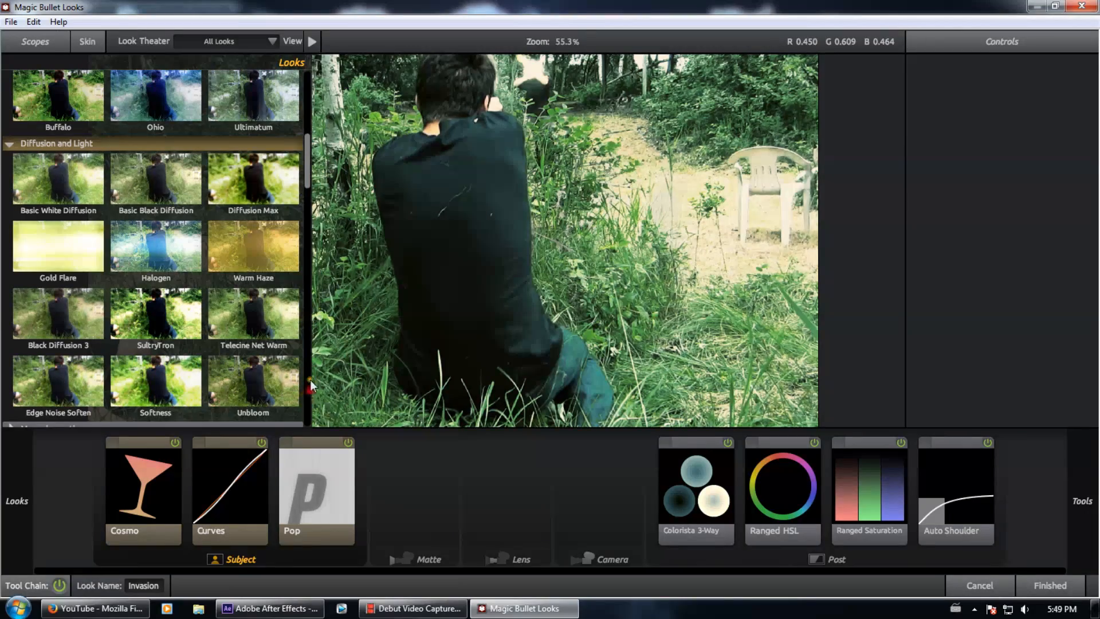
Try the Crime Scene Alternate look on the shot and browse the neighbouring stock emulation looks
drag(307, 150, 328, 352)
mouse_move(26, 182)
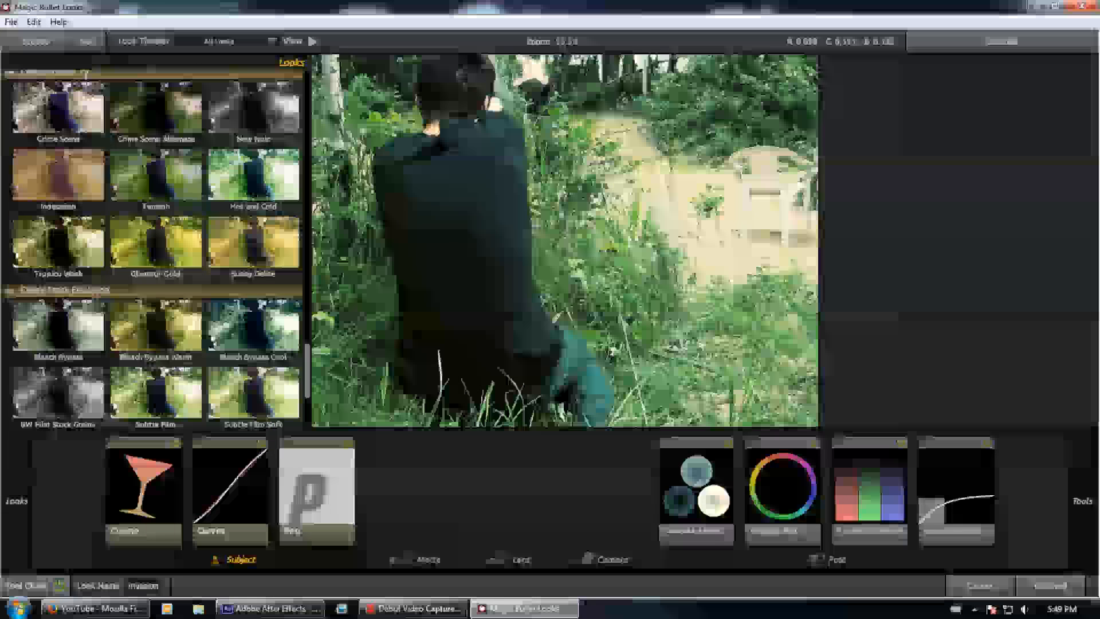
click(140, 98)
scroll(140, 97, down, 4)
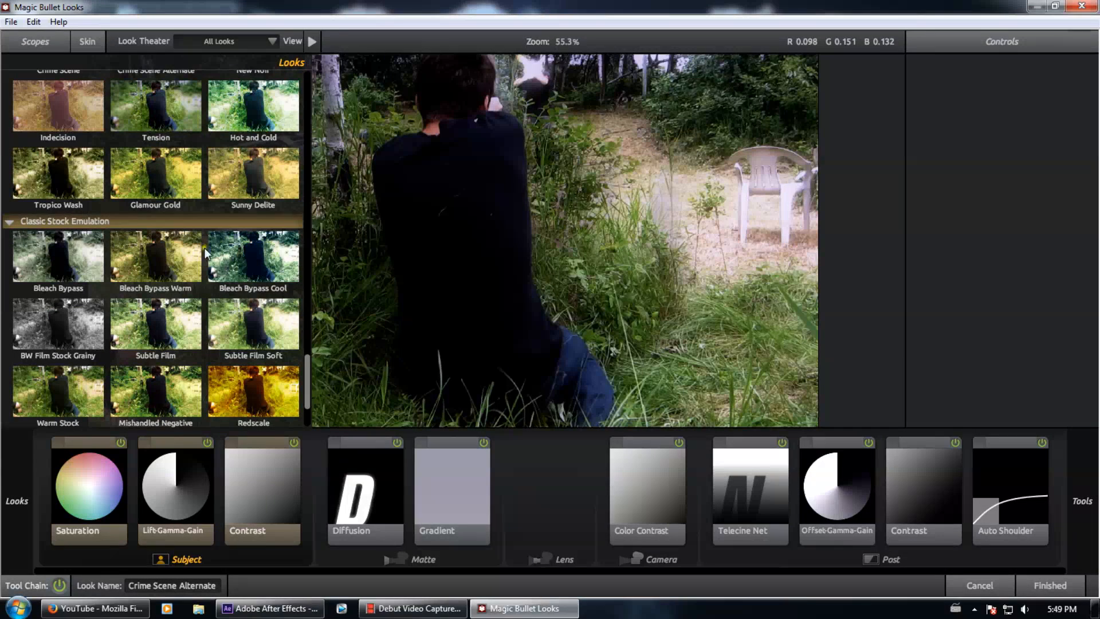
scroll(166, 315, up, 6)
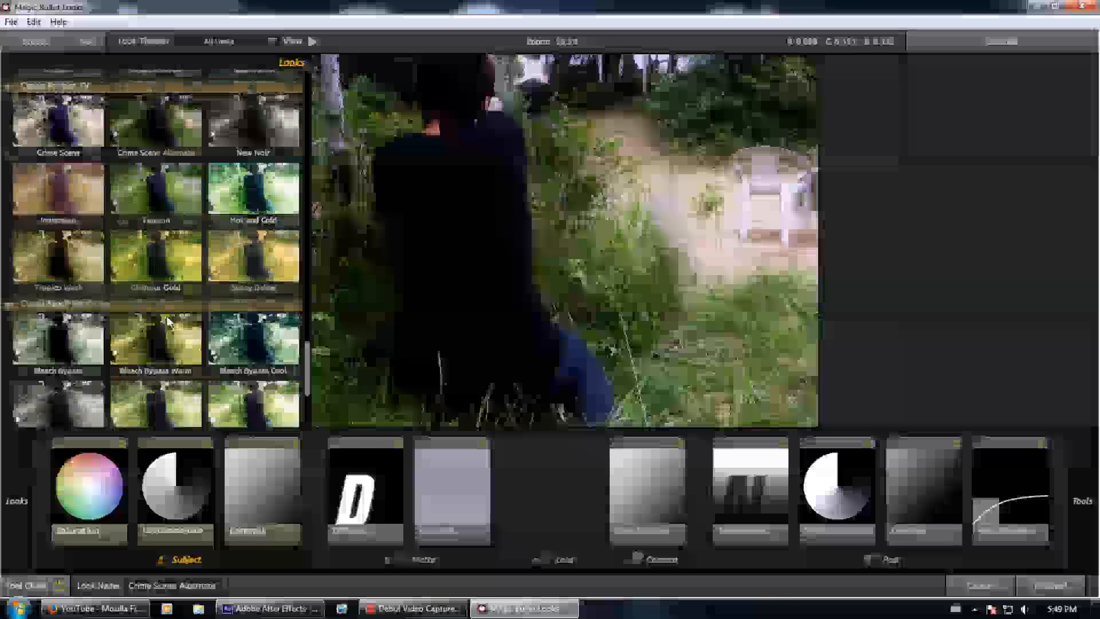
Try the Blue Bleach and Green Pearl music video looks on the shot
click(271, 182)
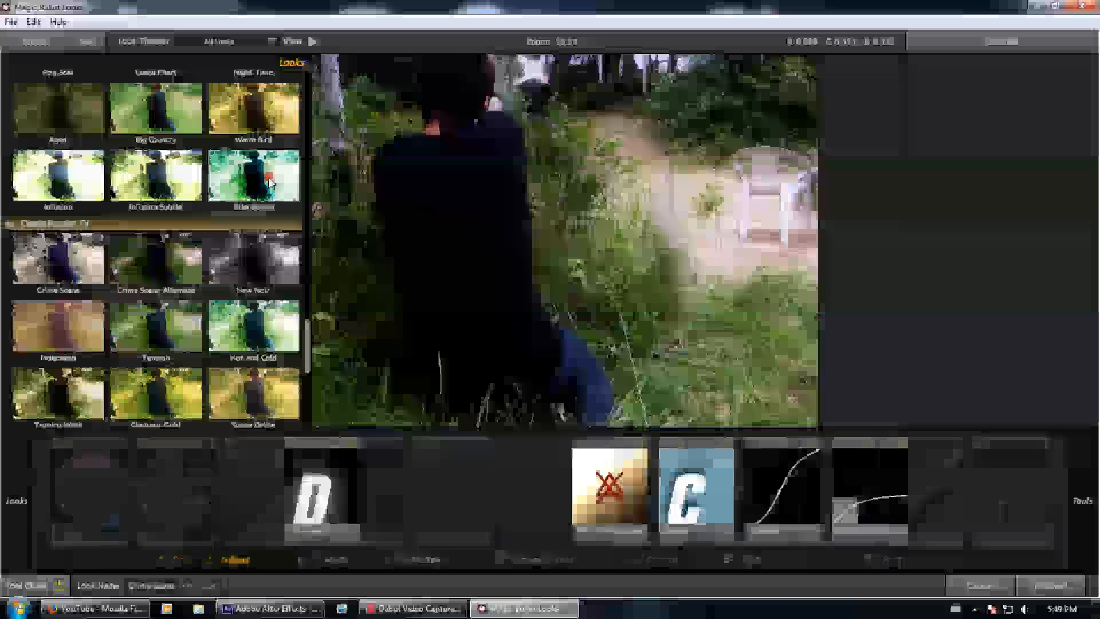
scroll(234, 319, up, 4)
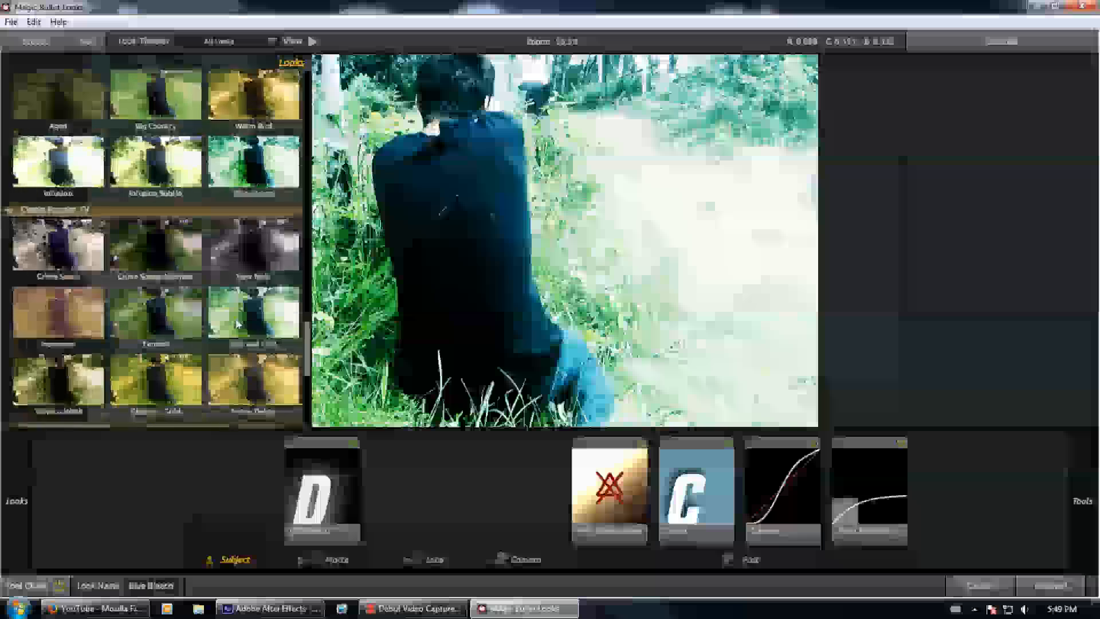
click(142, 169)
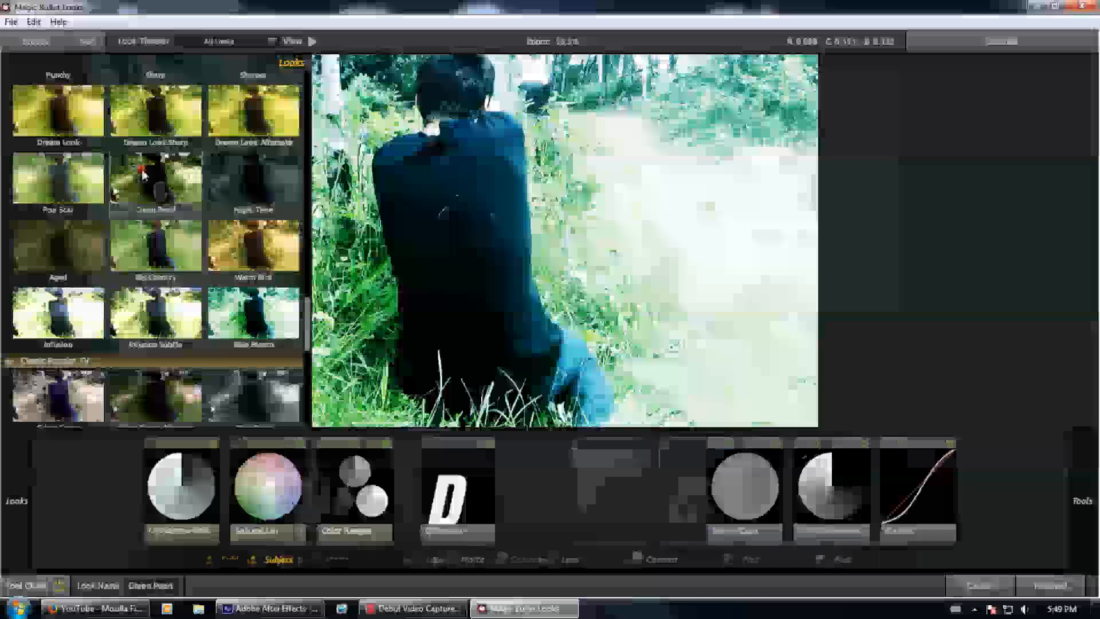
scroll(142, 170, up, 2)
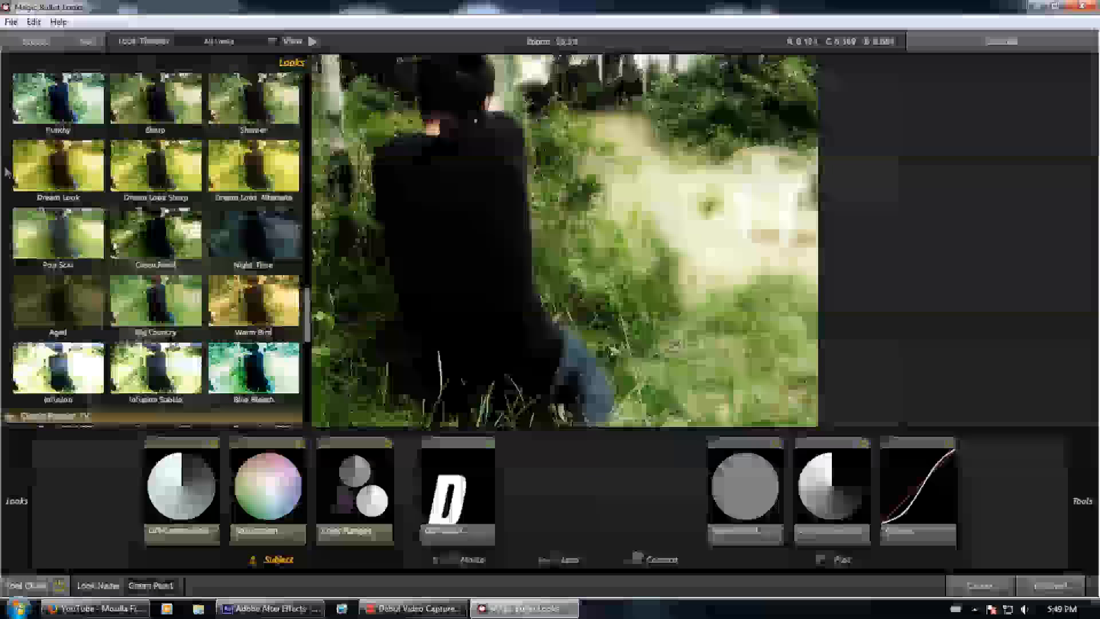
scroll(189, 200, up, 4)
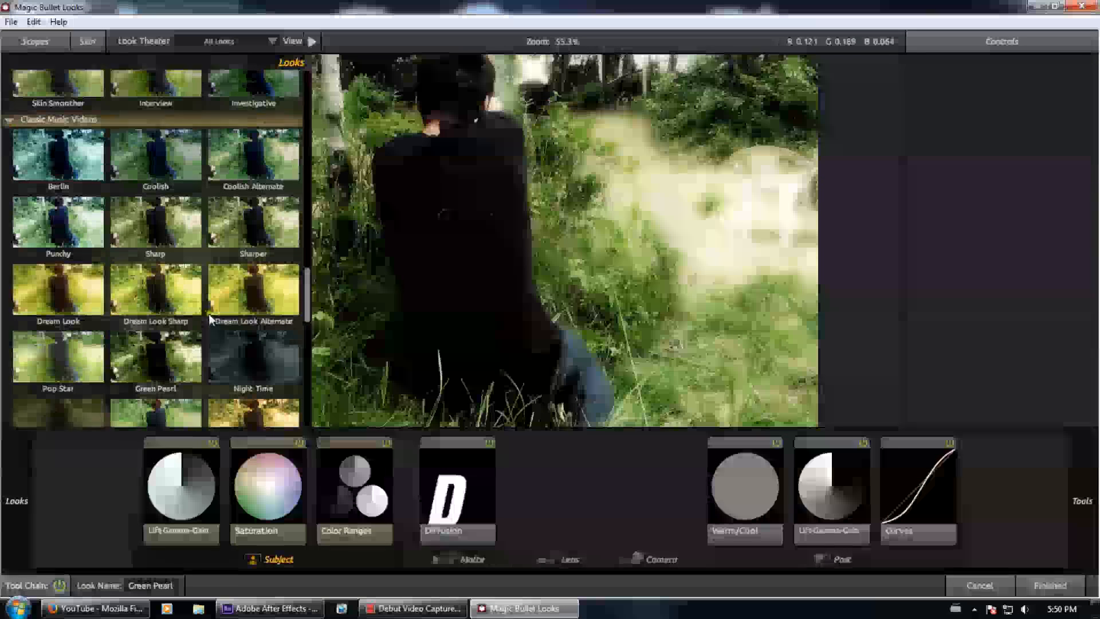
scroll(74, 189, up, 1)
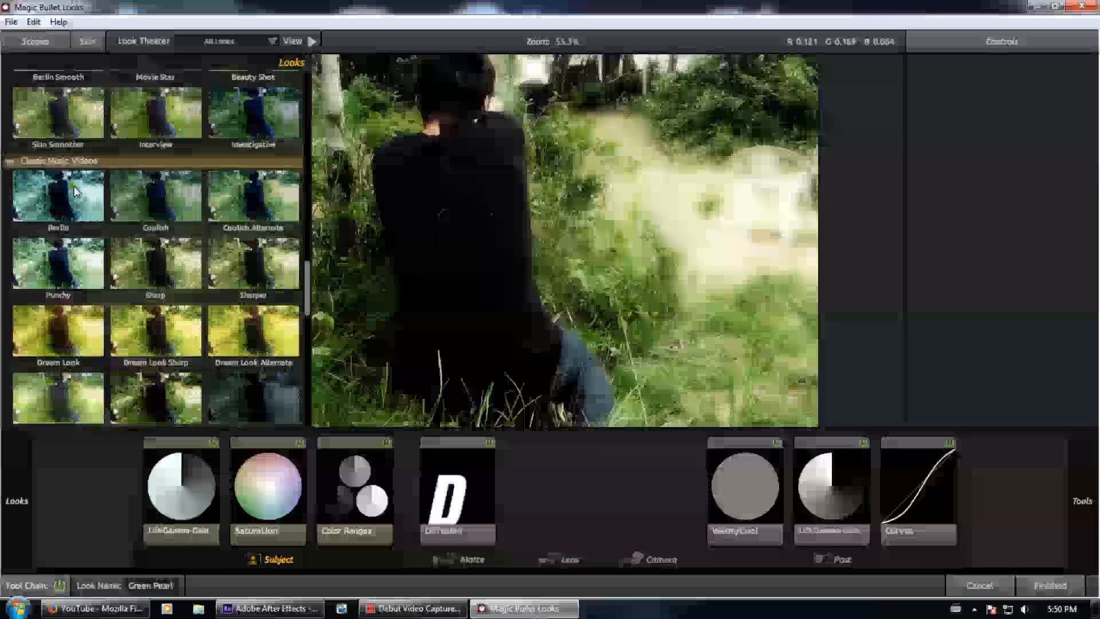
Try the Berlin look, replace it with Berlin Smooth and disable its Diffusion tool
click(76, 192)
scroll(77, 192, up, 6)
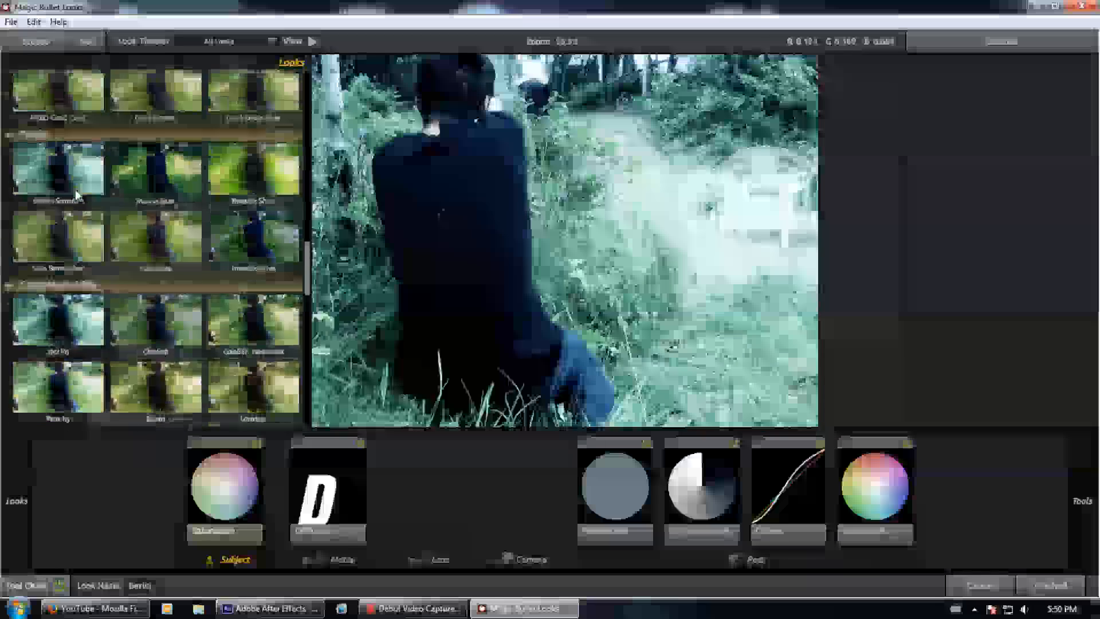
click(58, 252)
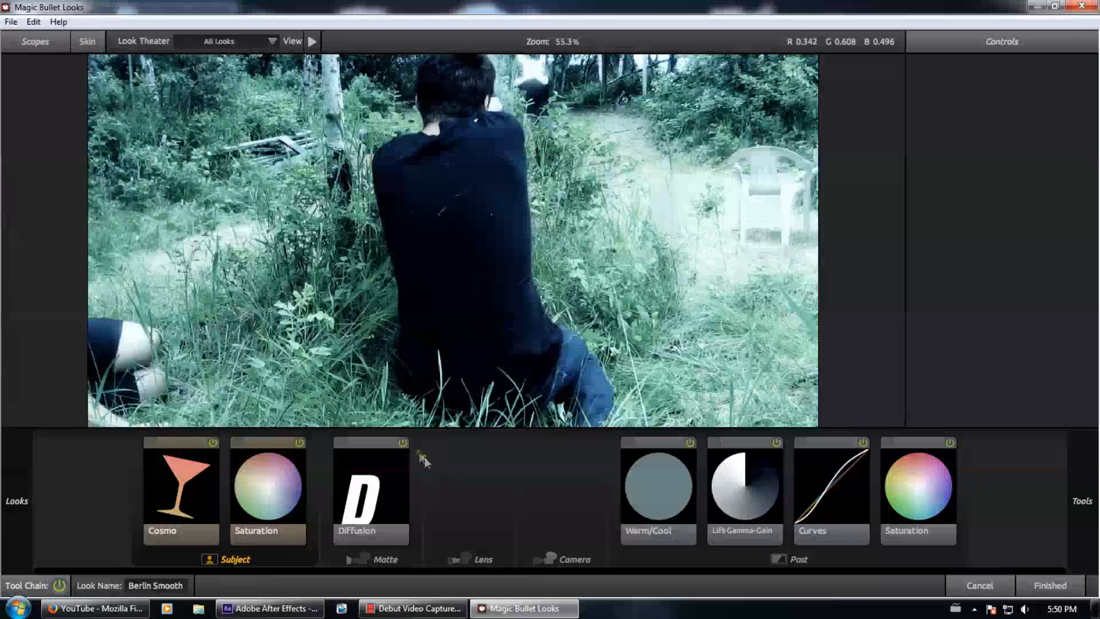
click(397, 441)
click(397, 441)
click(399, 444)
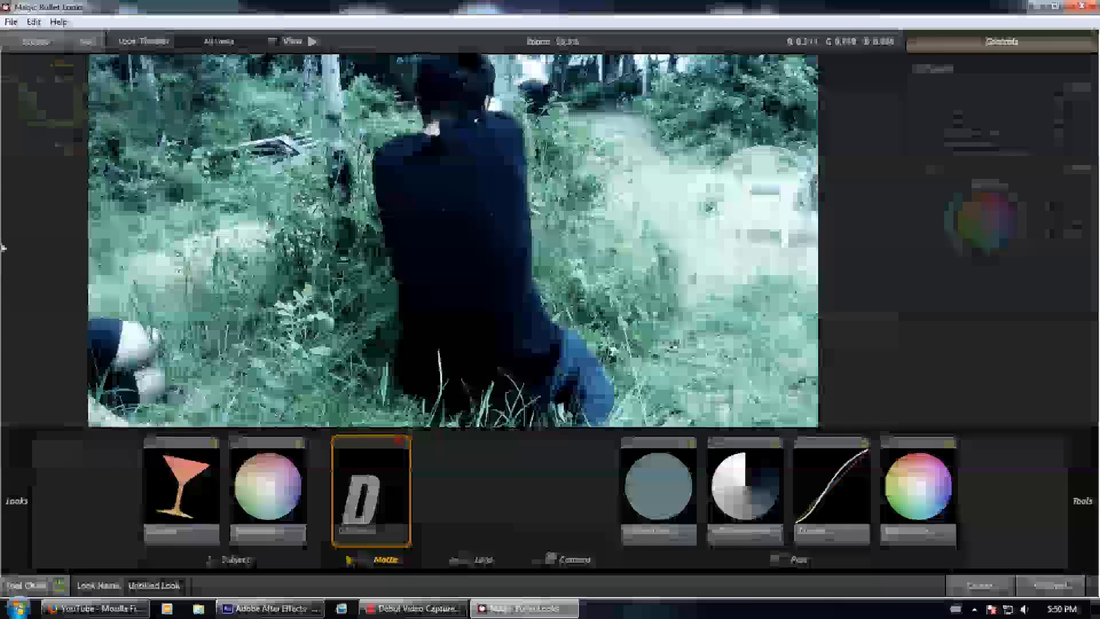
Return to the cinematic looks, try Action and replace it with the Blockbuster look
mouse_move(3, 203)
scroll(132, 170, up, 1)
scroll(137, 183, up, 8)
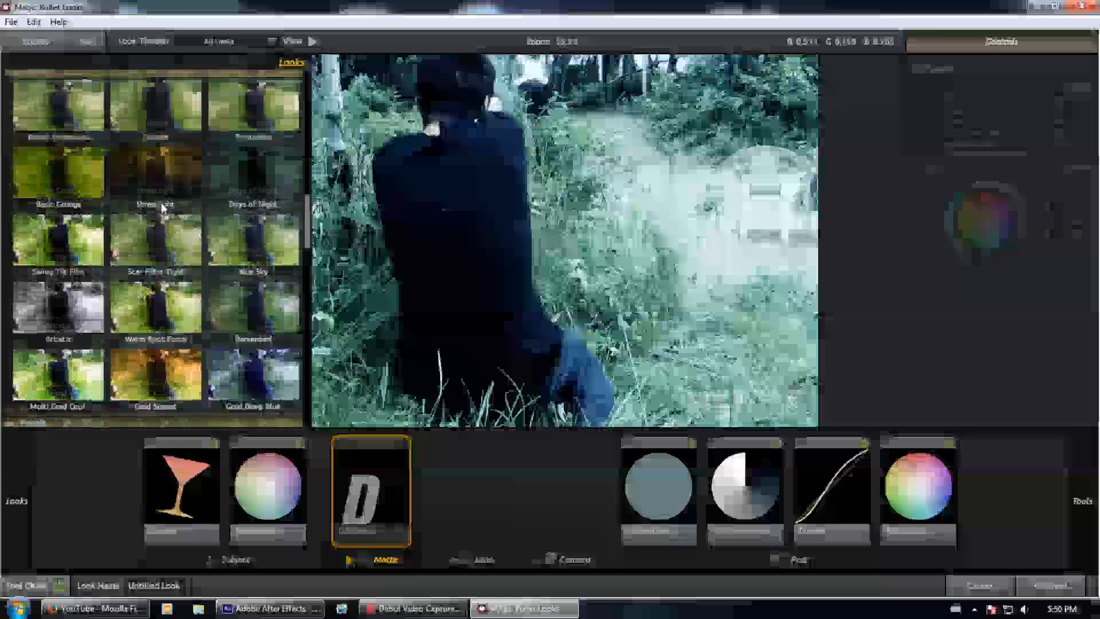
scroll(162, 208, up, 8)
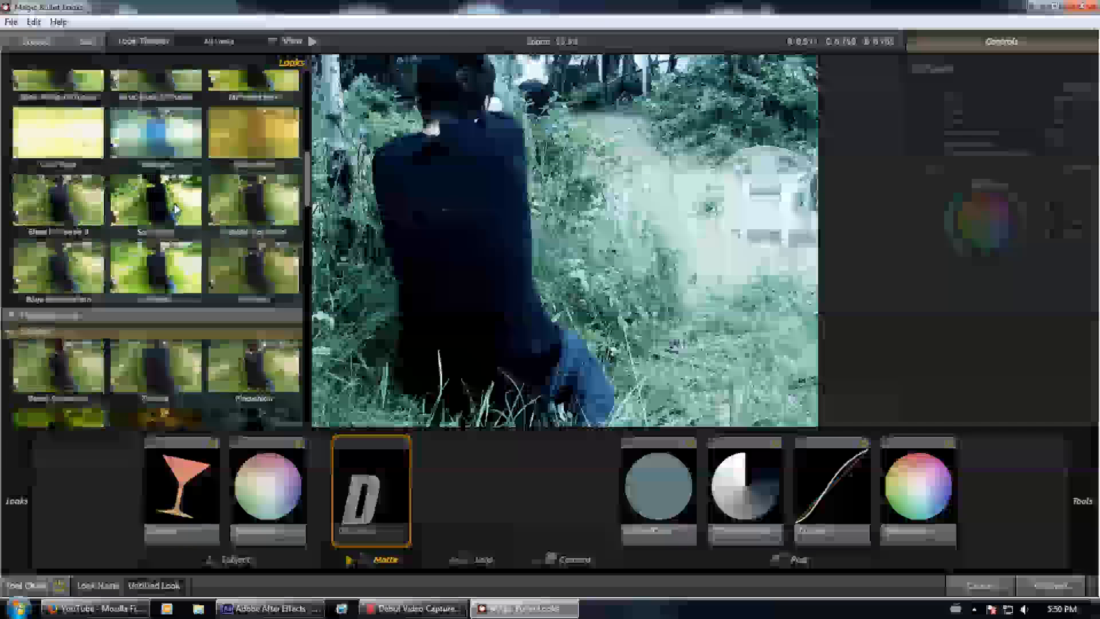
scroll(216, 212, up, 8)
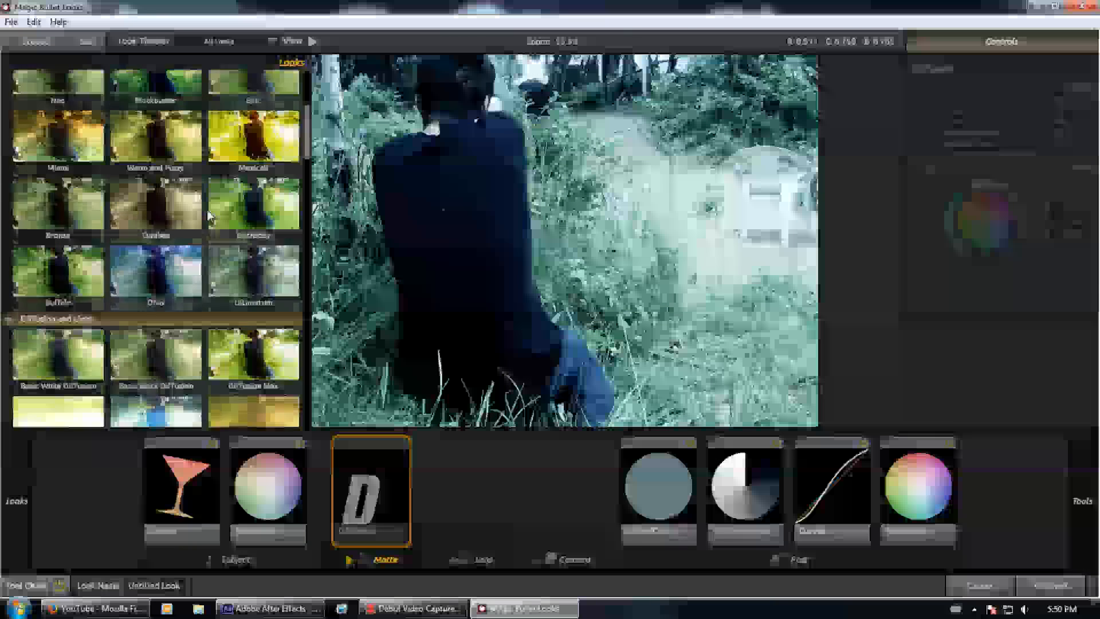
scroll(210, 217, up, 5)
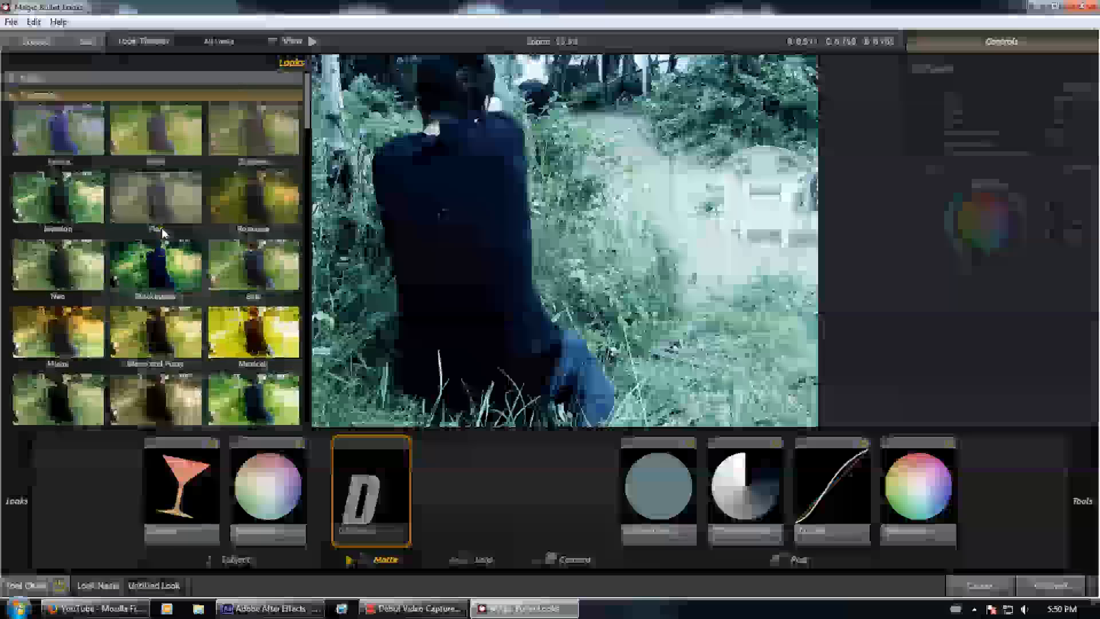
click(59, 128)
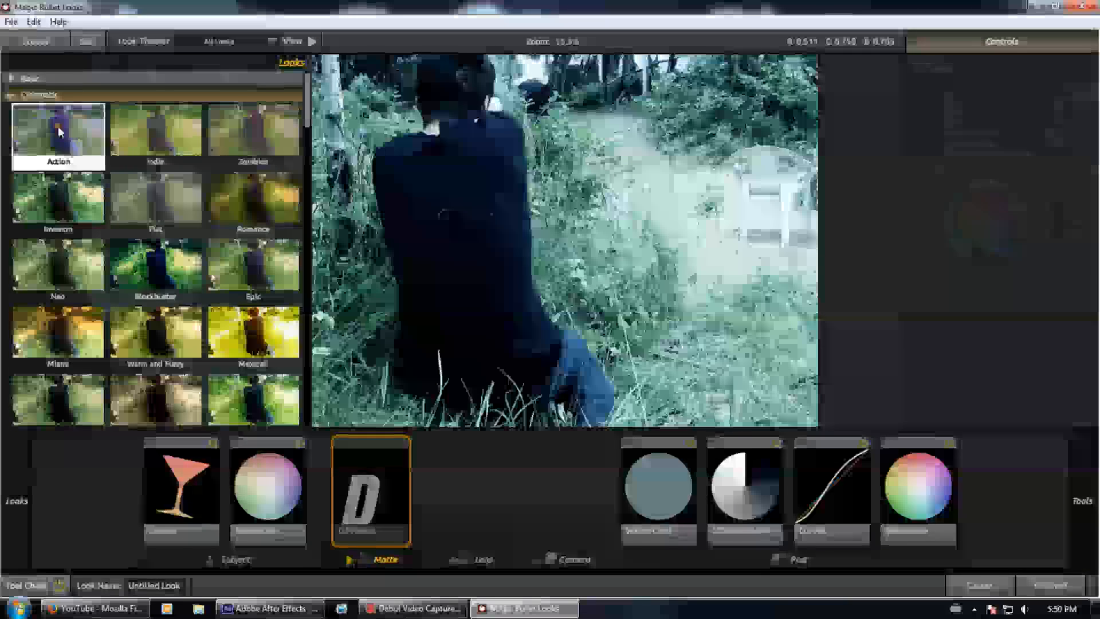
click(158, 271)
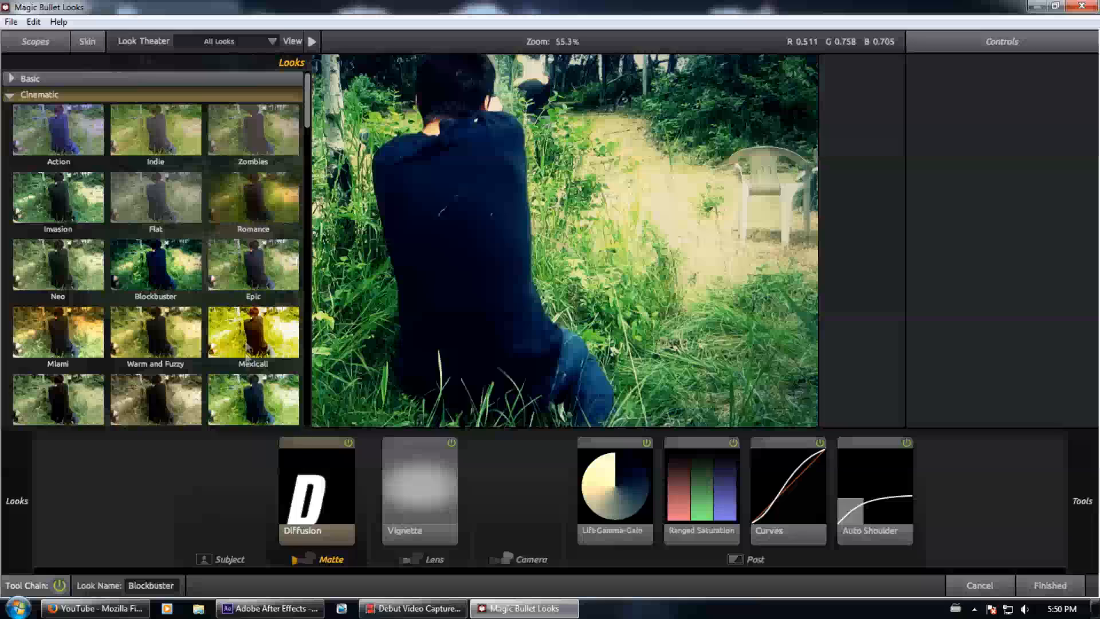
Try the Curahee cinematic look with its Diffusion tool disabled and browse the basic and classic stock emulation looks
scroll(236, 338, down, 1)
scroll(229, 341, down, 1)
click(172, 324)
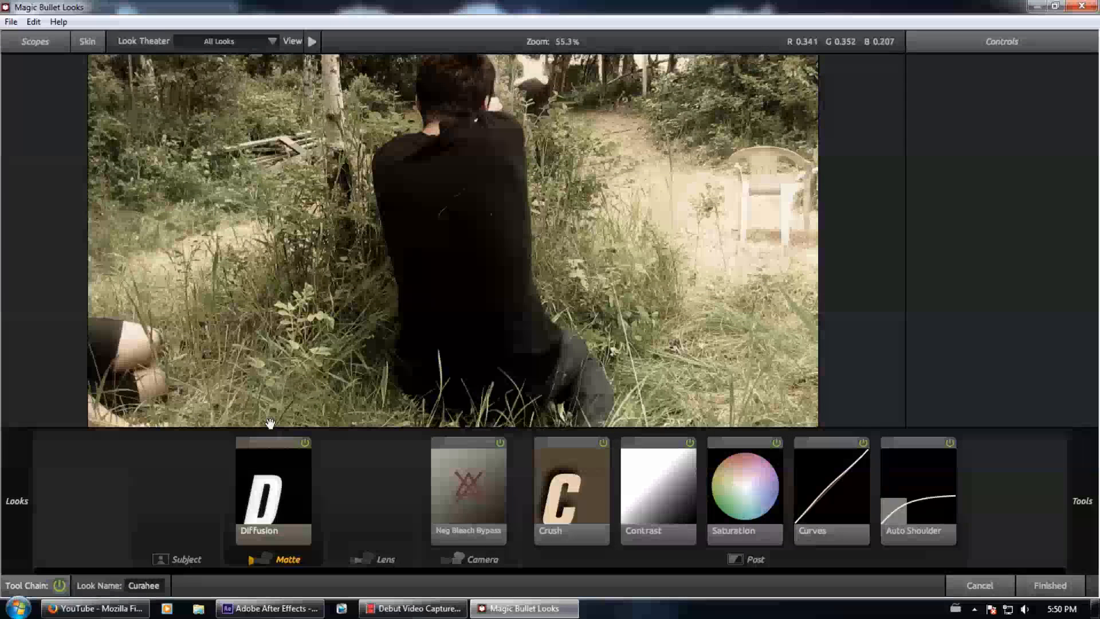
click(304, 444)
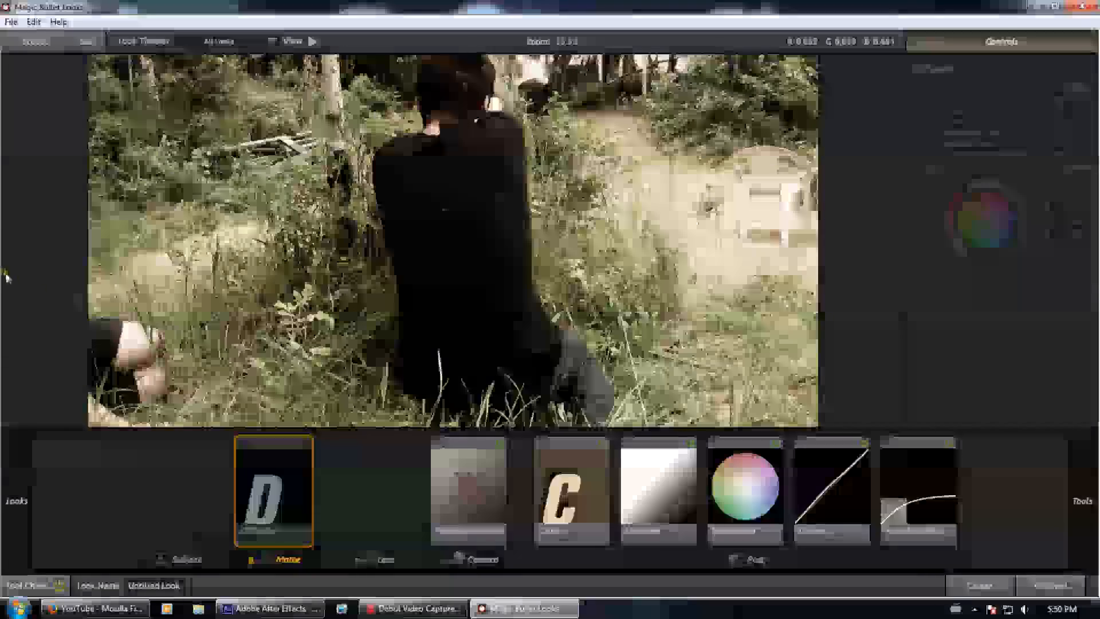
mouse_move(9, 274)
scroll(14, 263, up, 3)
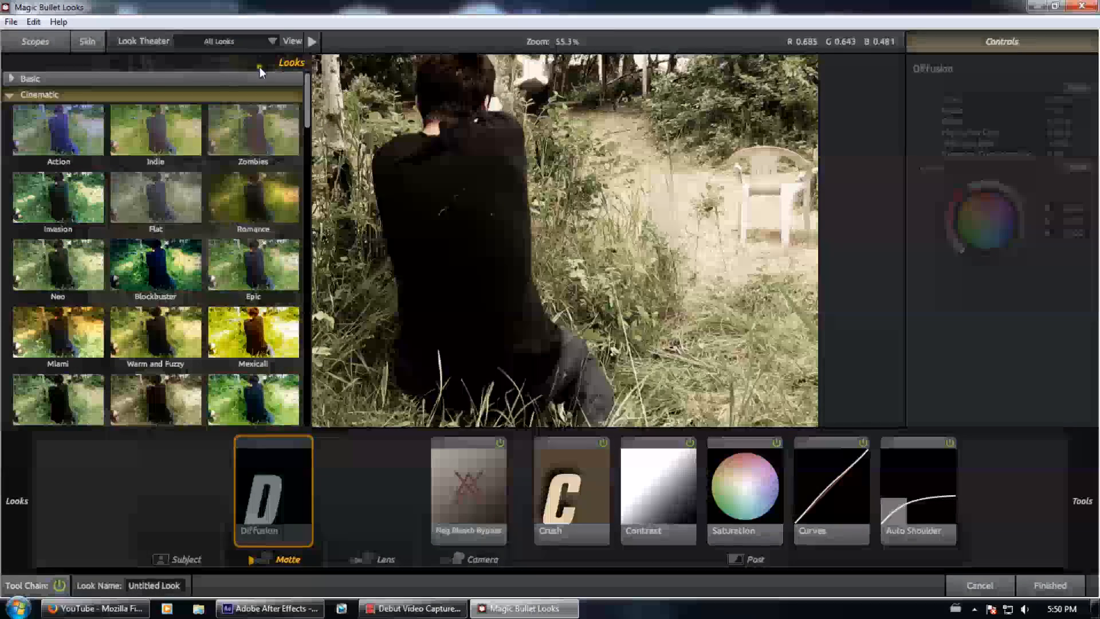
click(12, 79)
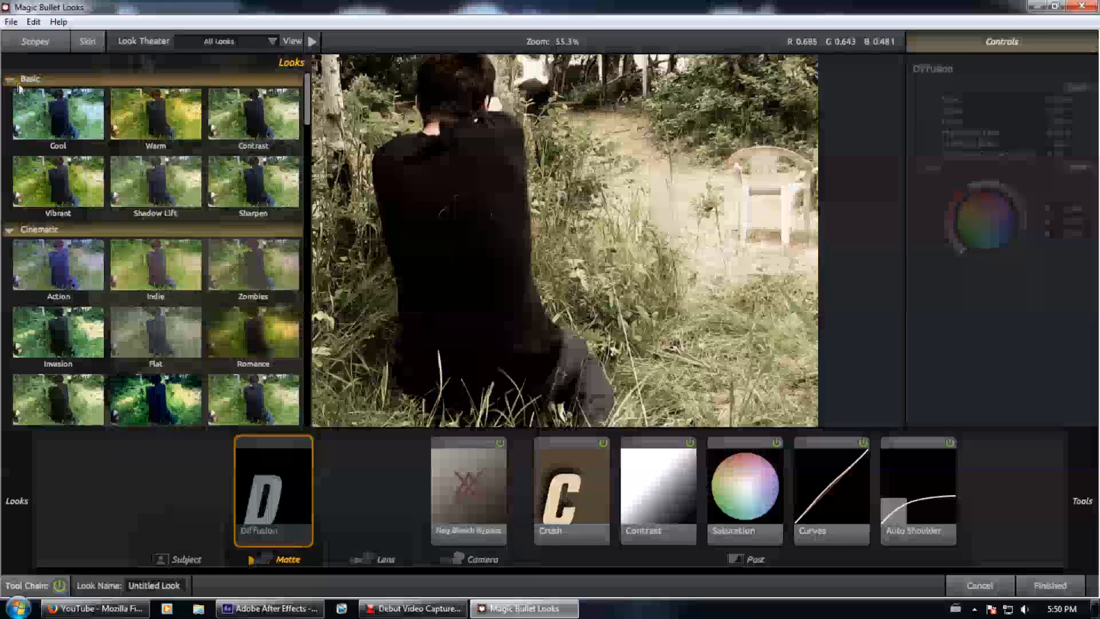
scroll(307, 107, down, 10)
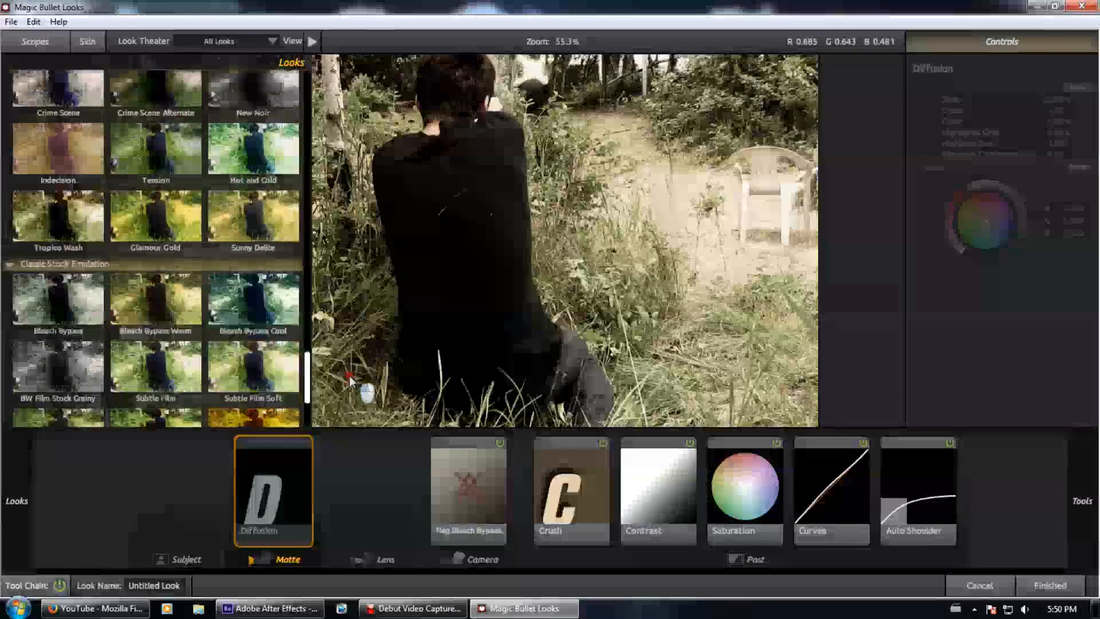
drag(253, 477, 343, 268)
Remove every tool of the applied look, from Auto Shoulder to Diffusion, to empty the tool chain
click(931, 488)
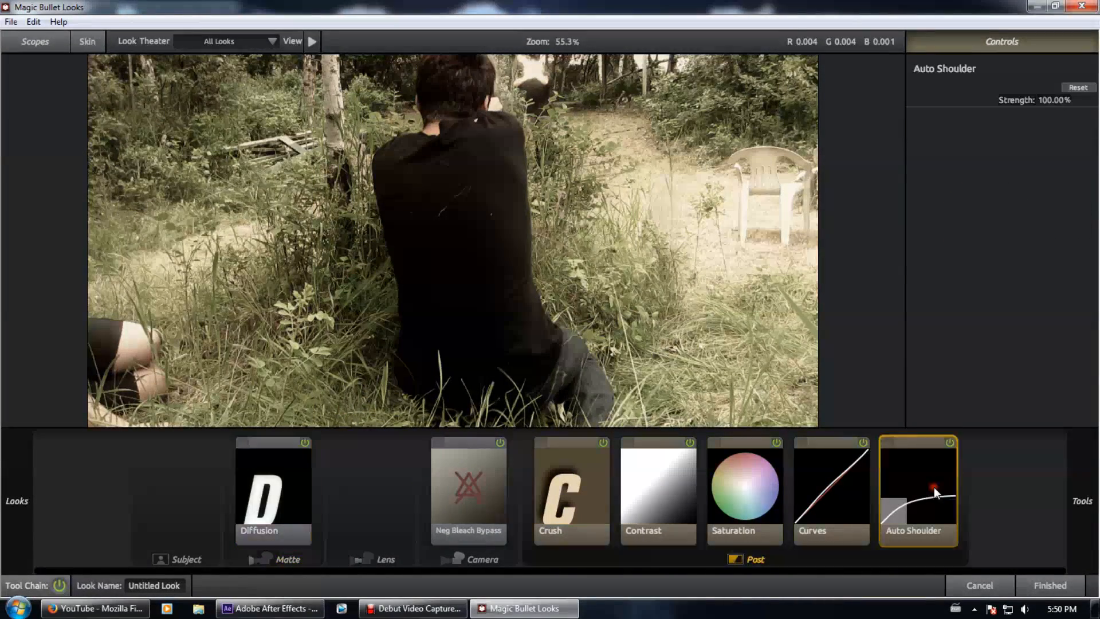
key(Delete)
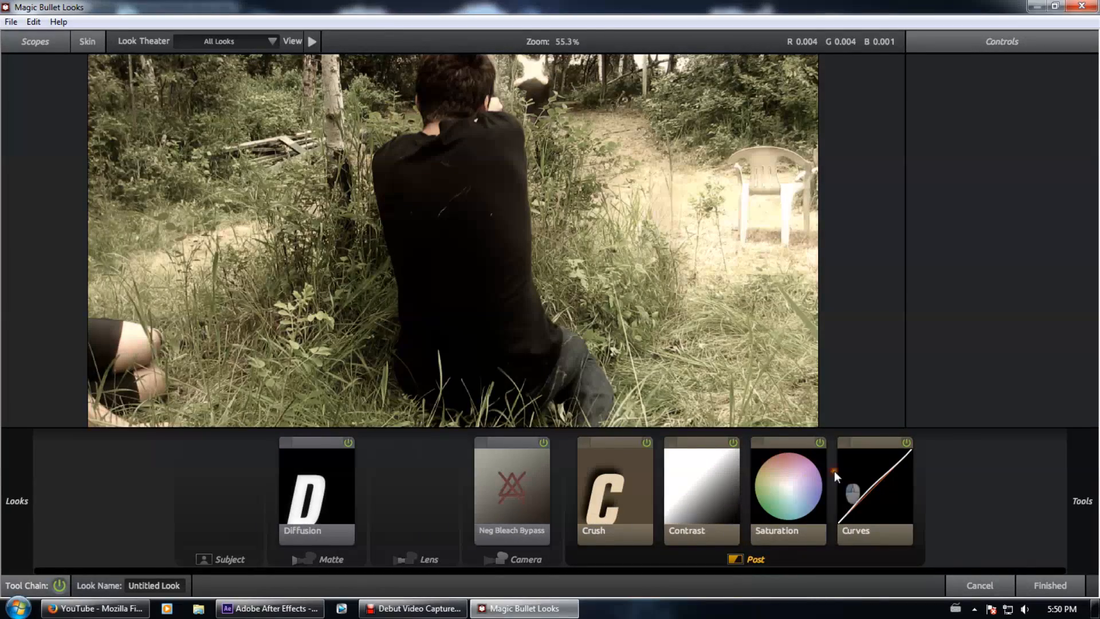
click(522, 473)
key(Delete)
click(590, 483)
key(Delete)
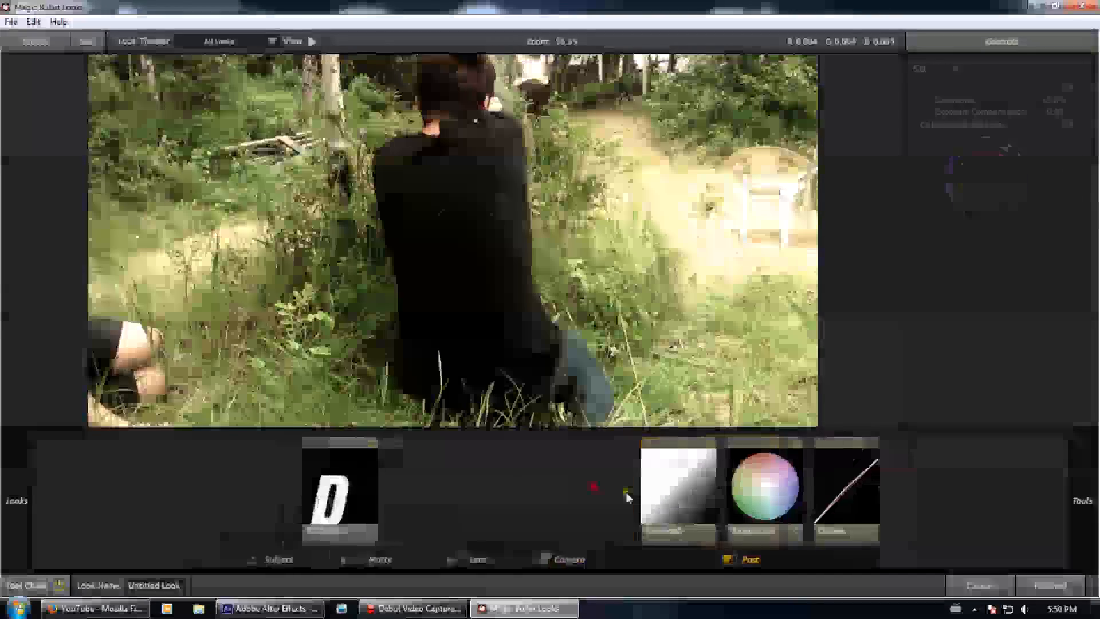
click(742, 486)
key(Delete)
click(676, 482)
key(Delete)
click(778, 485)
key(Delete)
click(480, 504)
key(Delete)
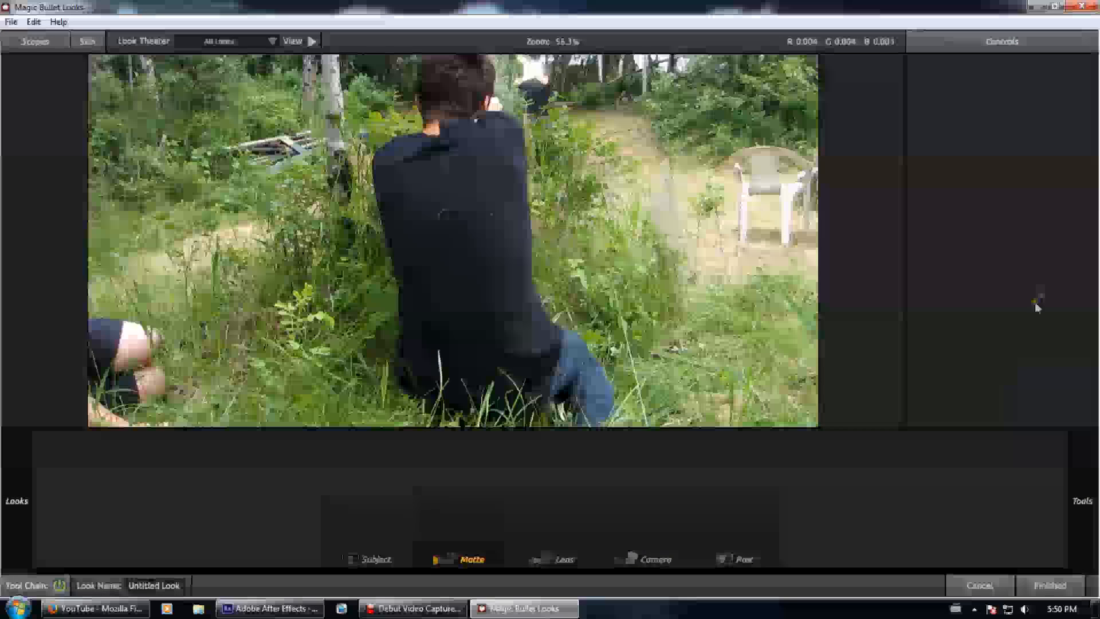
Add a Gradient matte tool and tilt its axis from about X1 +4.3%, Y1 -55.1% to X2 -14.3%, Y2 +67.0%
mouse_move(1095, 223)
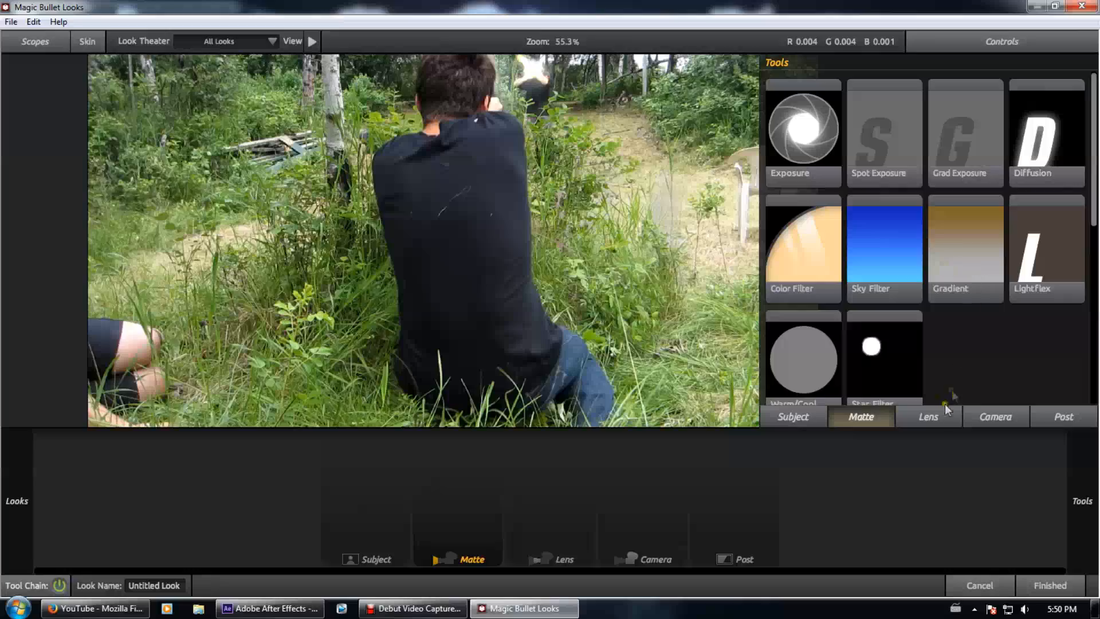
drag(963, 237, 421, 504)
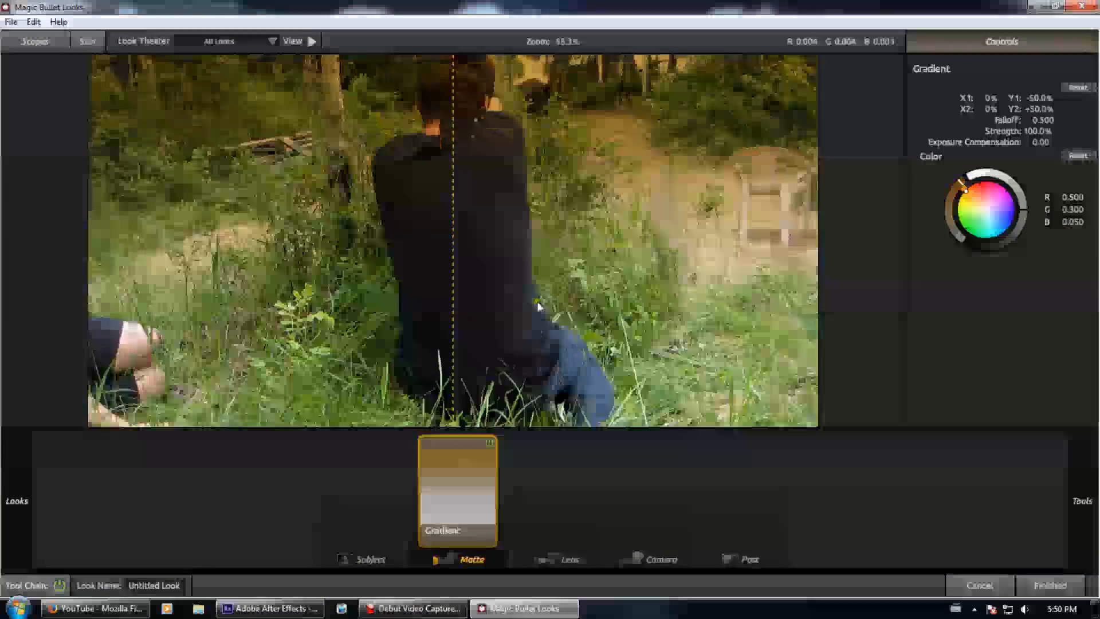
scroll(538, 247, down, 1)
mouse_move(460, 68)
mouse_down()
mouse_move(465, 86)
mouse_move(559, 89)
mouse_move(441, 72)
mouse_move(480, 68)
mouse_up()
drag(452, 397, 373, 450)
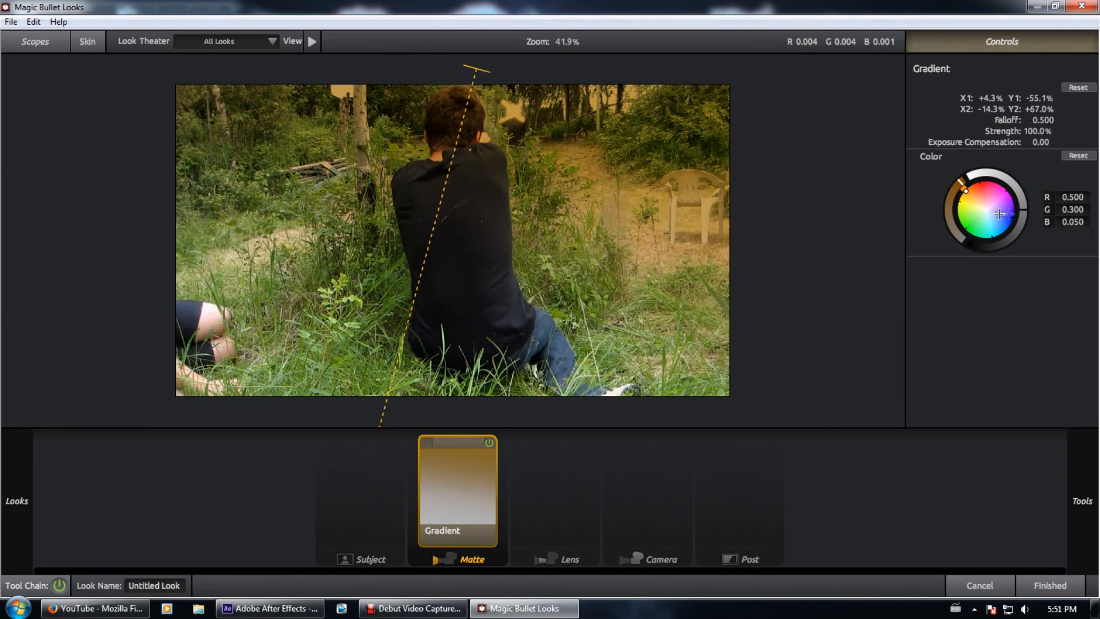
Try green and blue tints on the gradient, ending on a blue of R 0.237, G 0.258, B 0.500
click(974, 217)
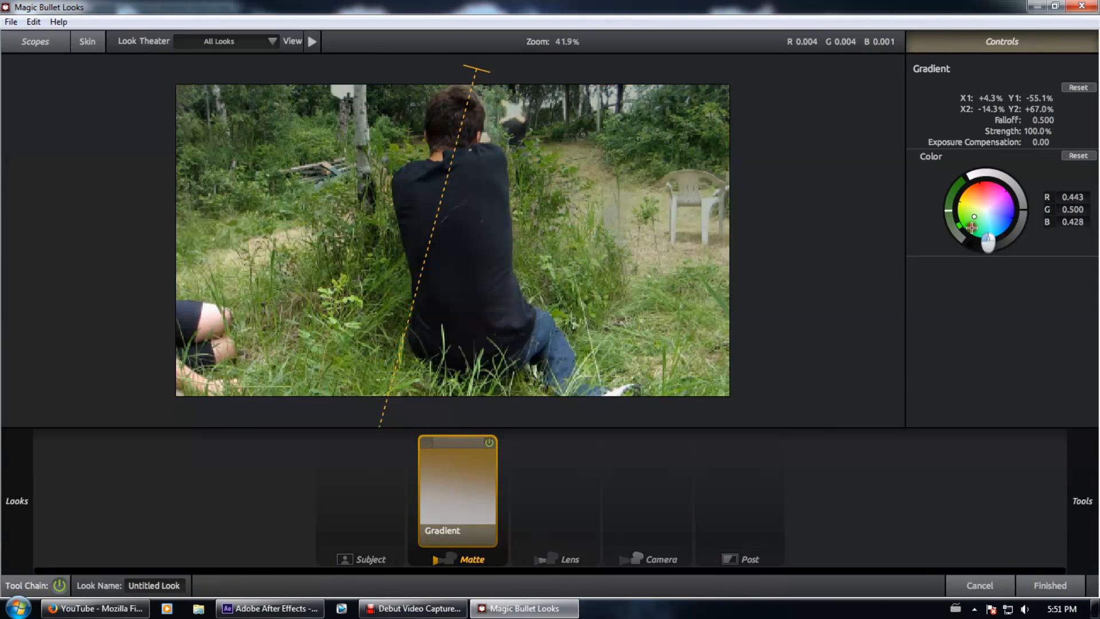
drag(943, 282, 909, 391)
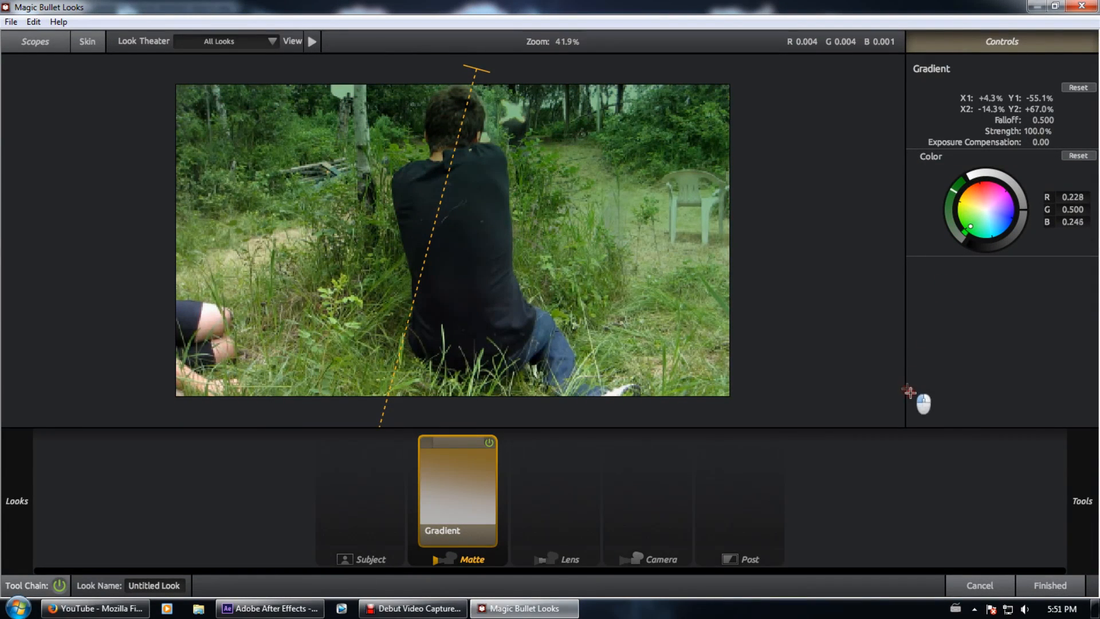
drag(979, 402, 1094, 397)
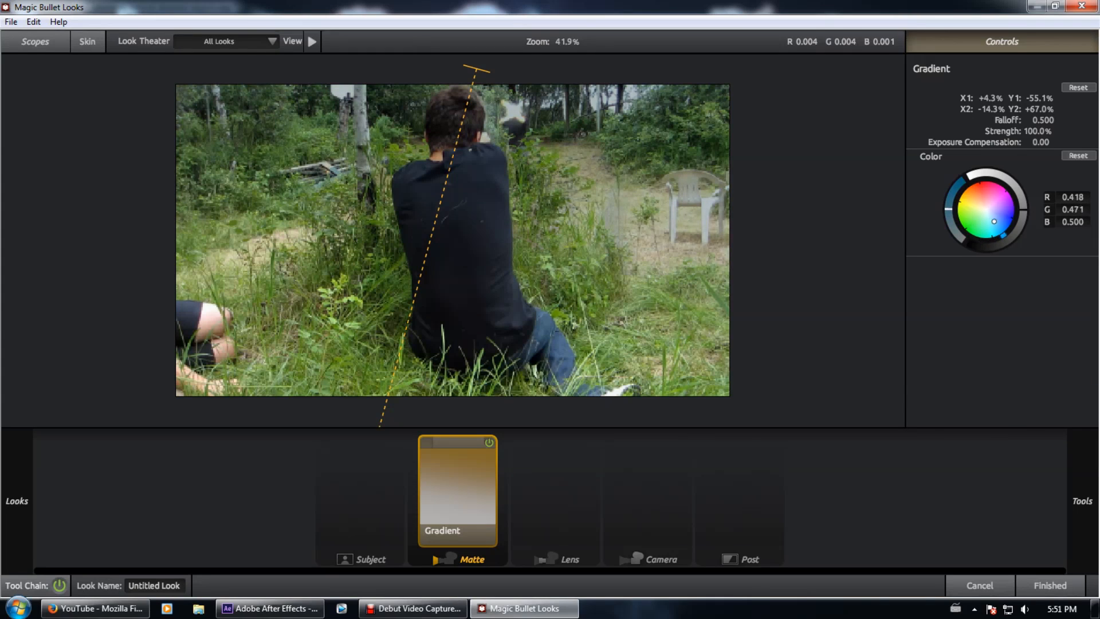
click(1010, 218)
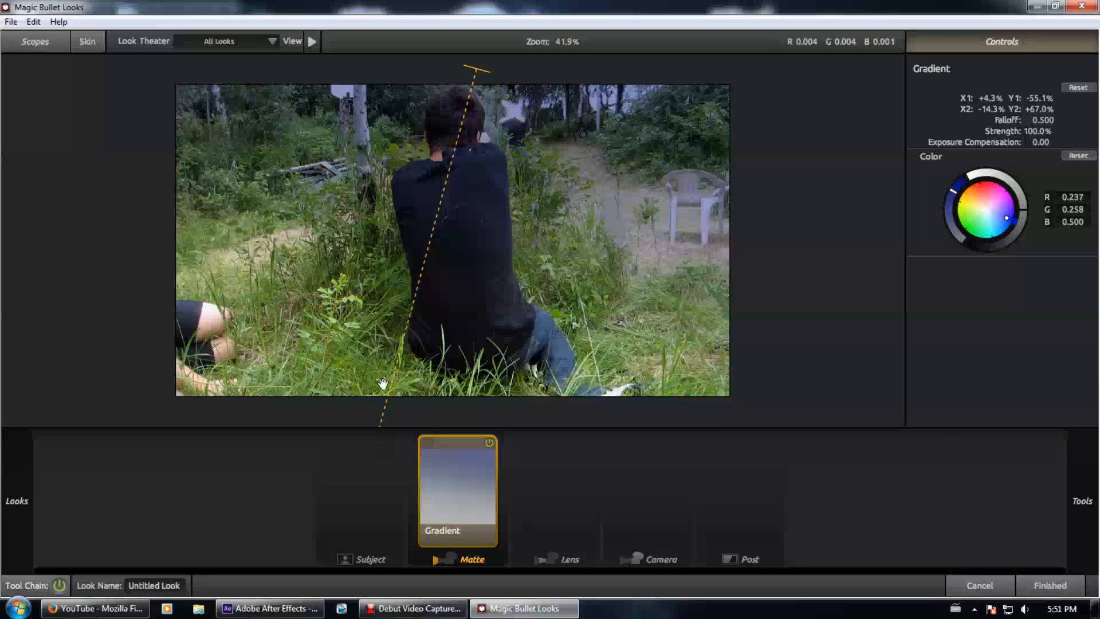
Extend the gradient's lower end to about X2 -10.5%, Y2 +76.4% and set its exposure compensation to -0.20
scroll(422, 368, down, 3)
drag(397, 377, 410, 397)
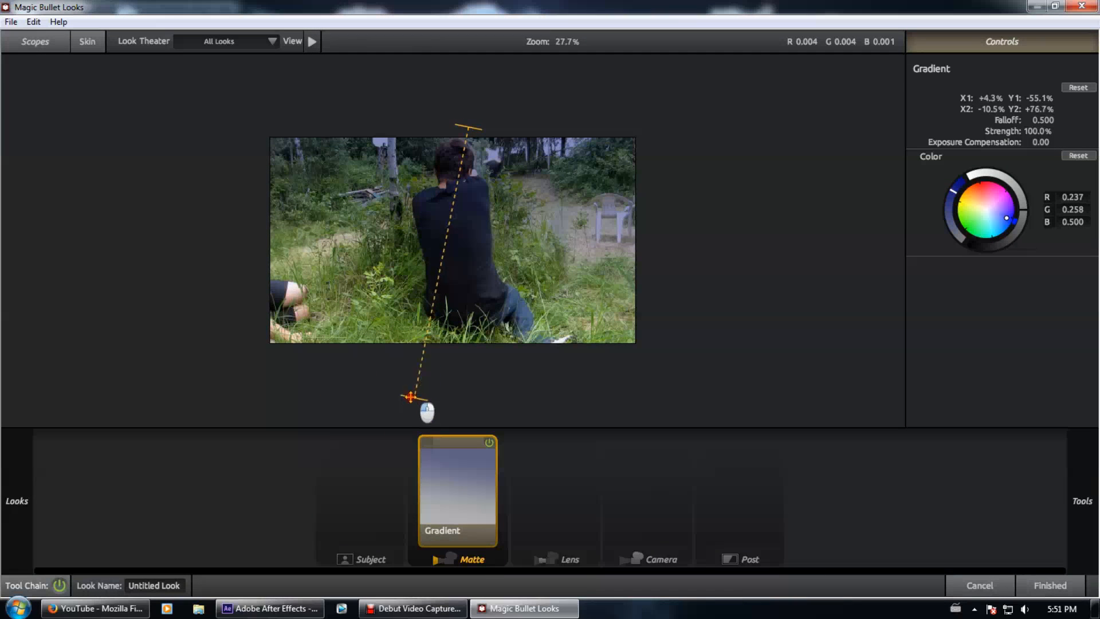
mouse_move(1061, 153)
mouse_down()
mouse_move(1073, 141)
mouse_move(1061, 151)
mouse_up()
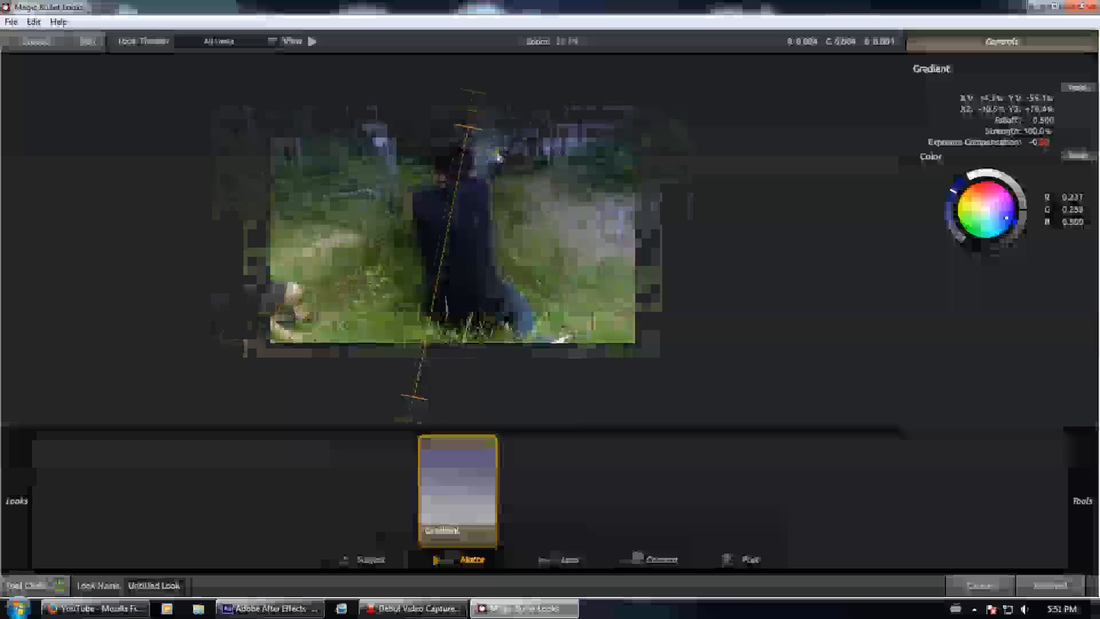
Change the gradient to a warm orange tint of R 0.500, G 0.359, B 0.223
scroll(459, 251, up, 4)
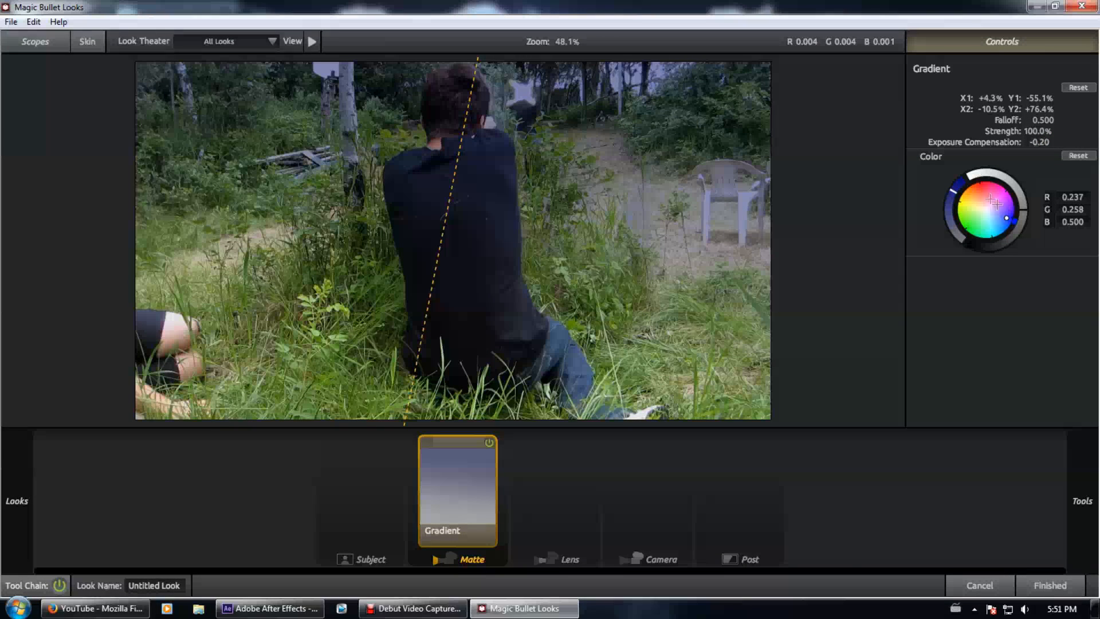
drag(997, 205, 971, 193)
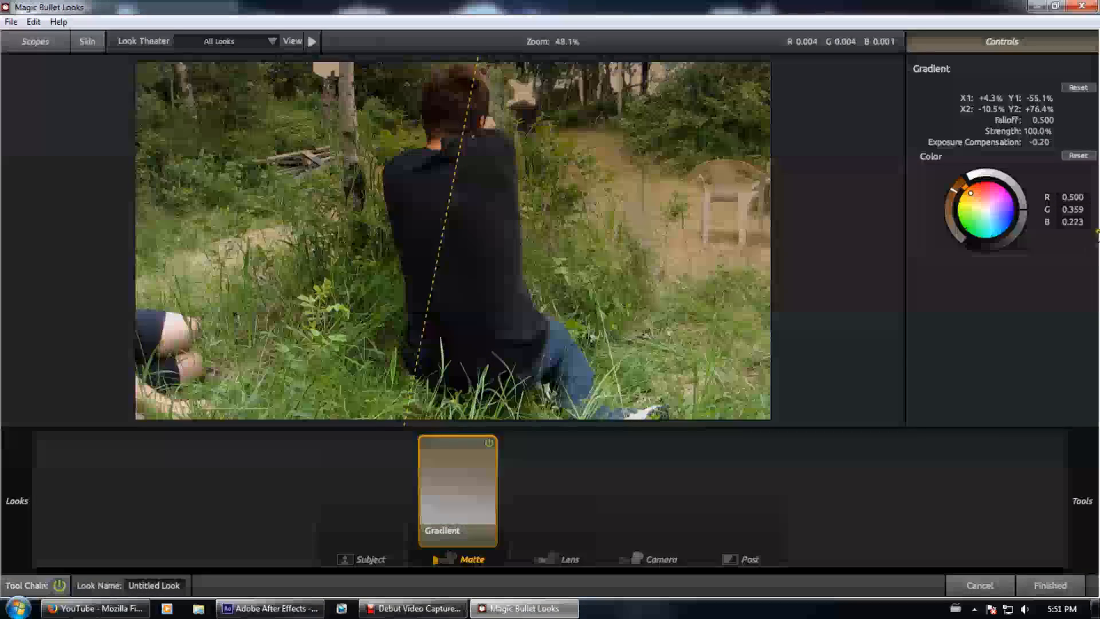
Try the Anamorphic Flare lens tool with thresholds of 2.550 and 0.170, and remove it from the chain
mouse_move(1097, 230)
click(911, 416)
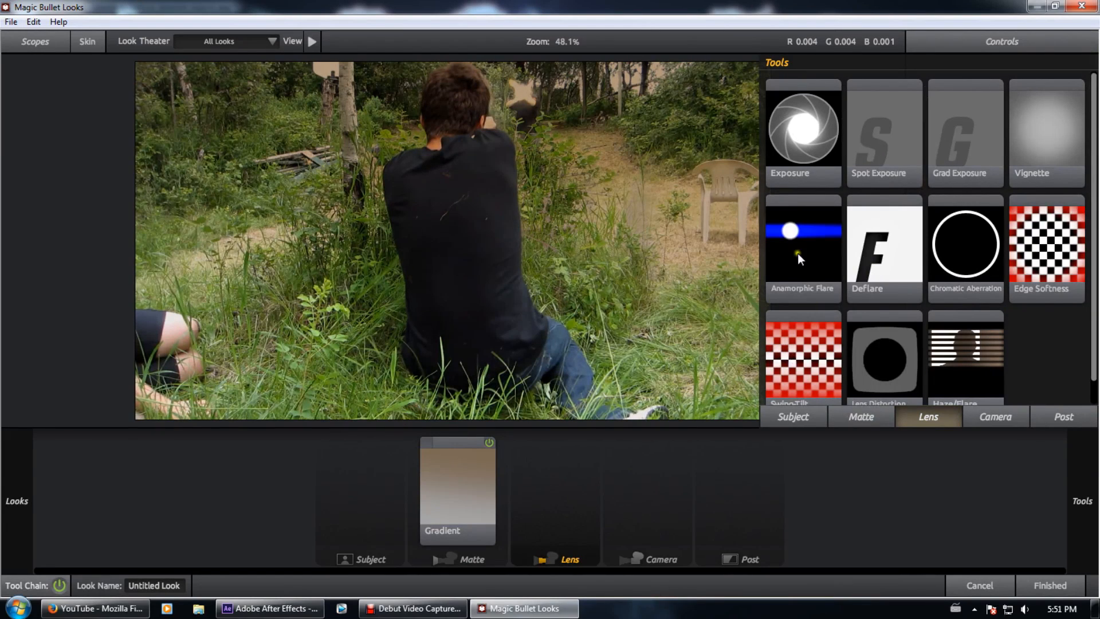
drag(797, 253, 528, 259)
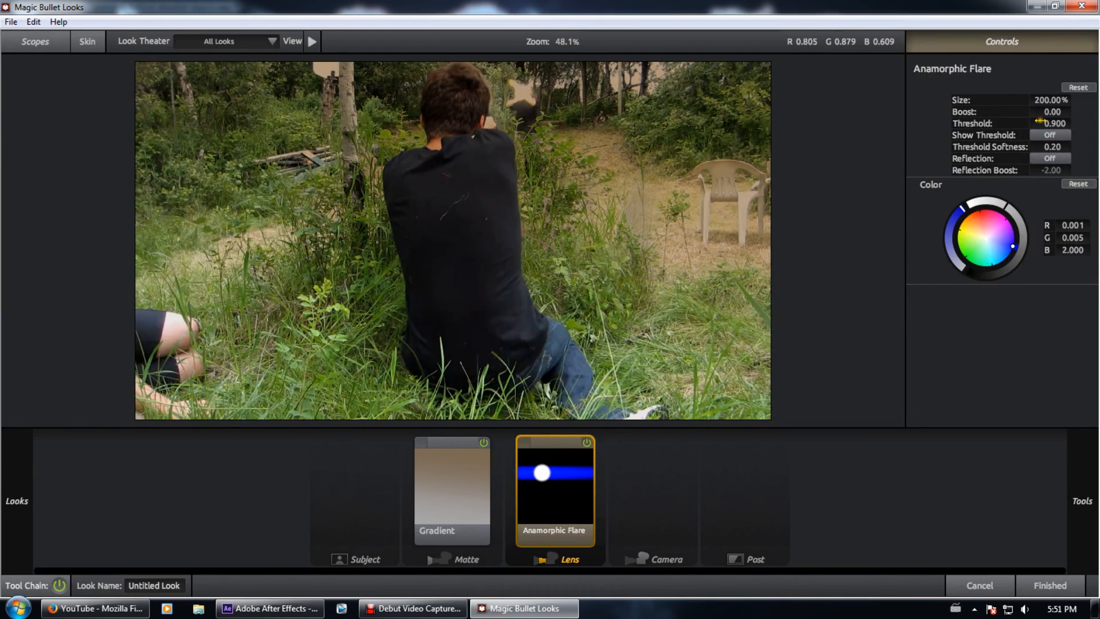
drag(1061, 117, 1059, 124)
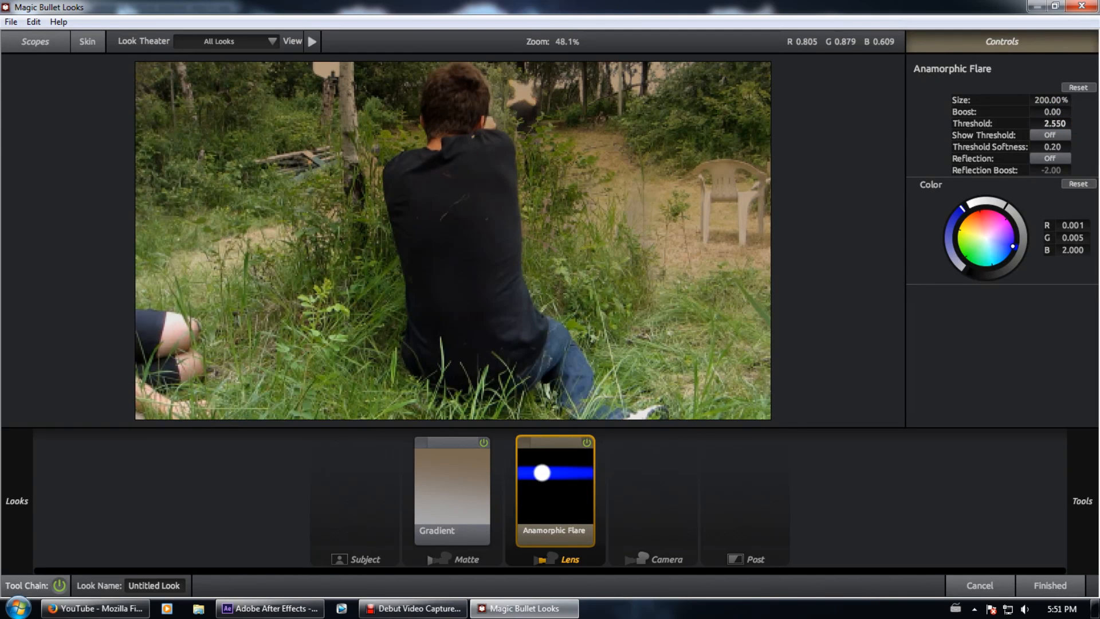
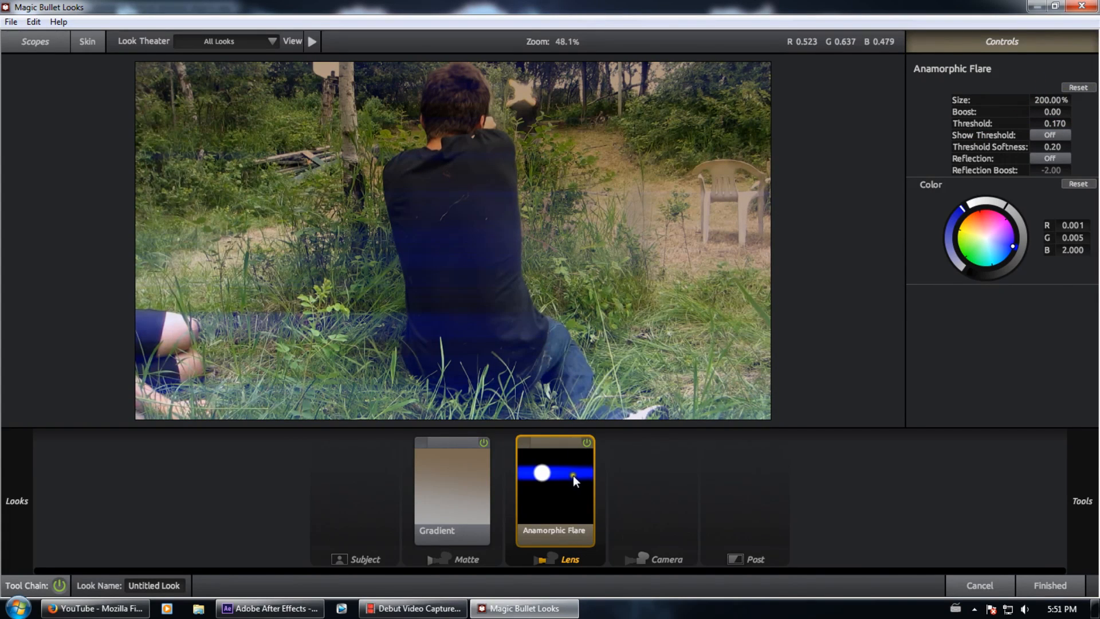
key(Delete)
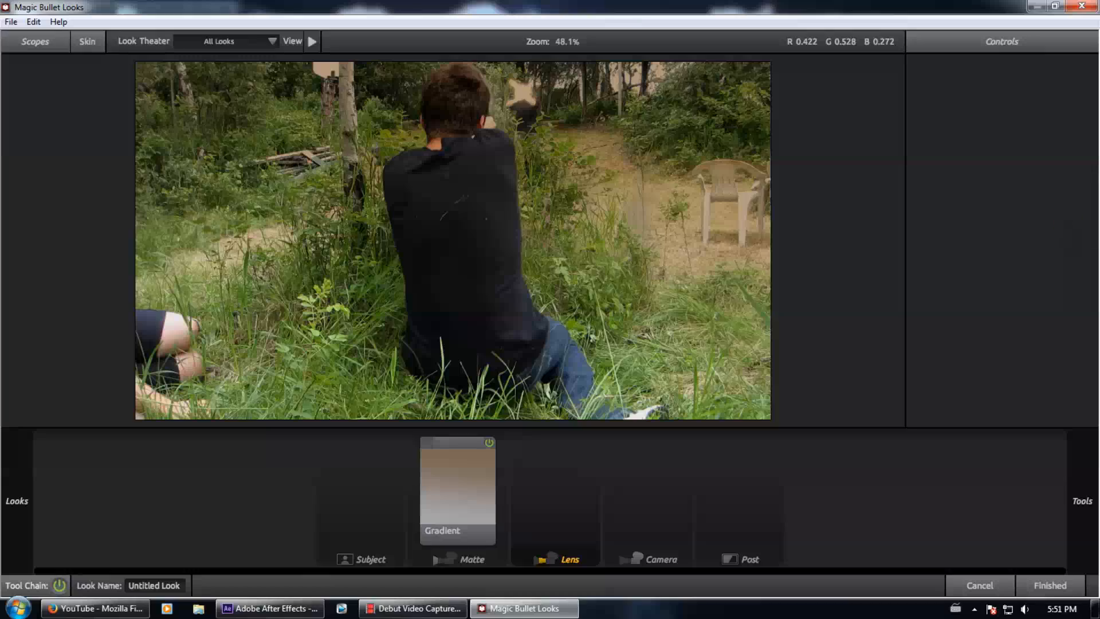
Add the Haze/Flare lens tool to the chain and disable the Gradient tool
mouse_move(1091, 211)
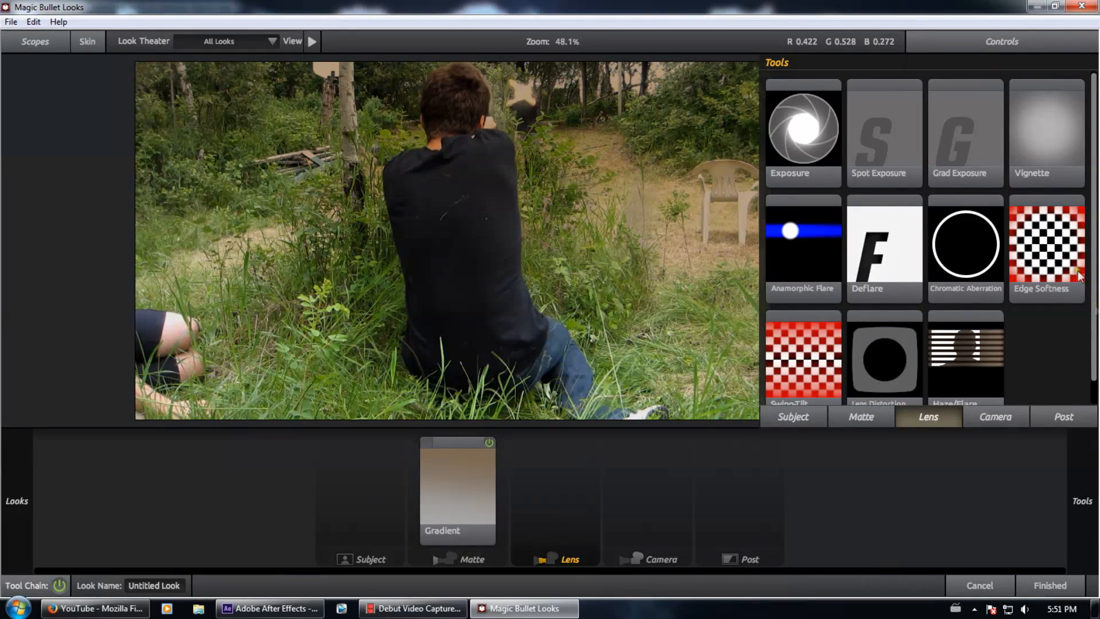
scroll(1093, 320, down, 1)
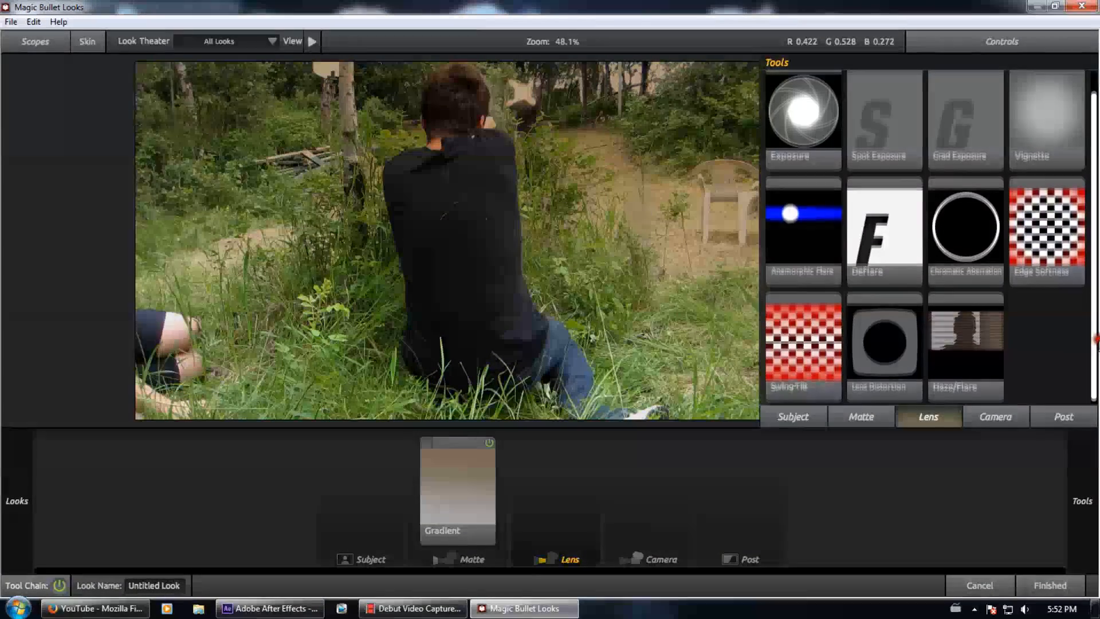
mouse_move(962, 367)
mouse_down()
mouse_move(745, 287)
mouse_move(528, 286)
mouse_up()
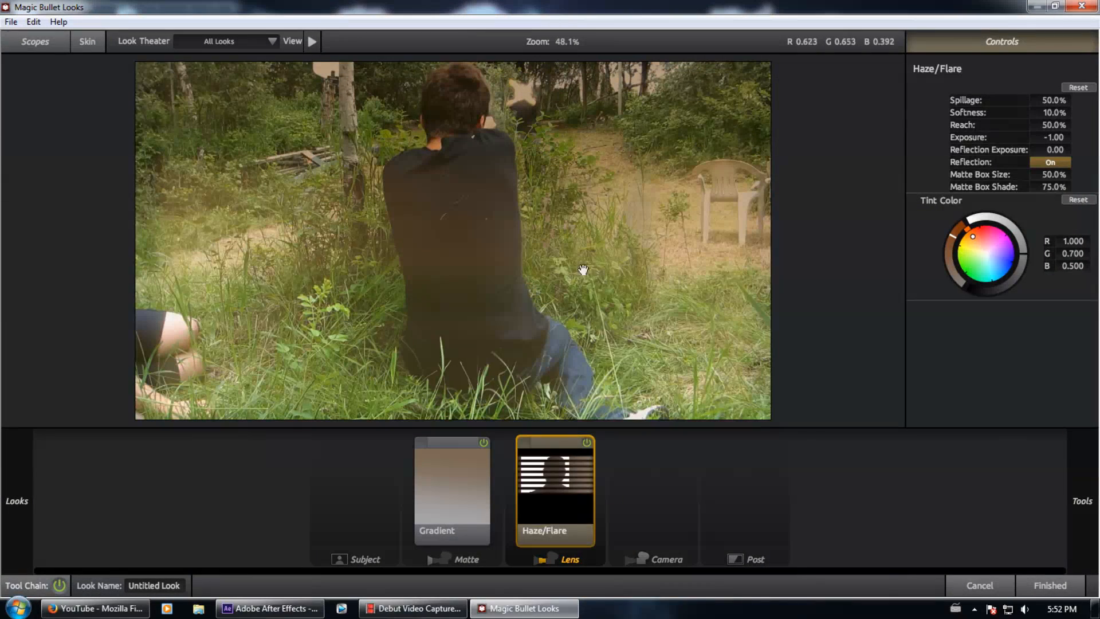
click(483, 441)
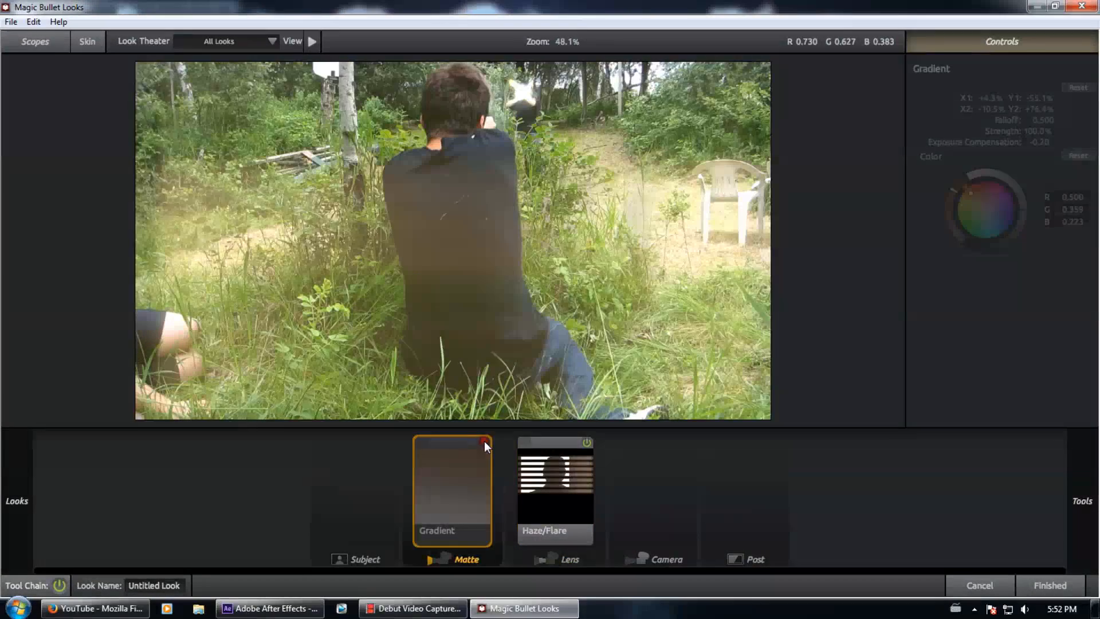
Try a Spillage of 30.0% on the Haze/Flare tool and remove the tool from the chain
click(595, 458)
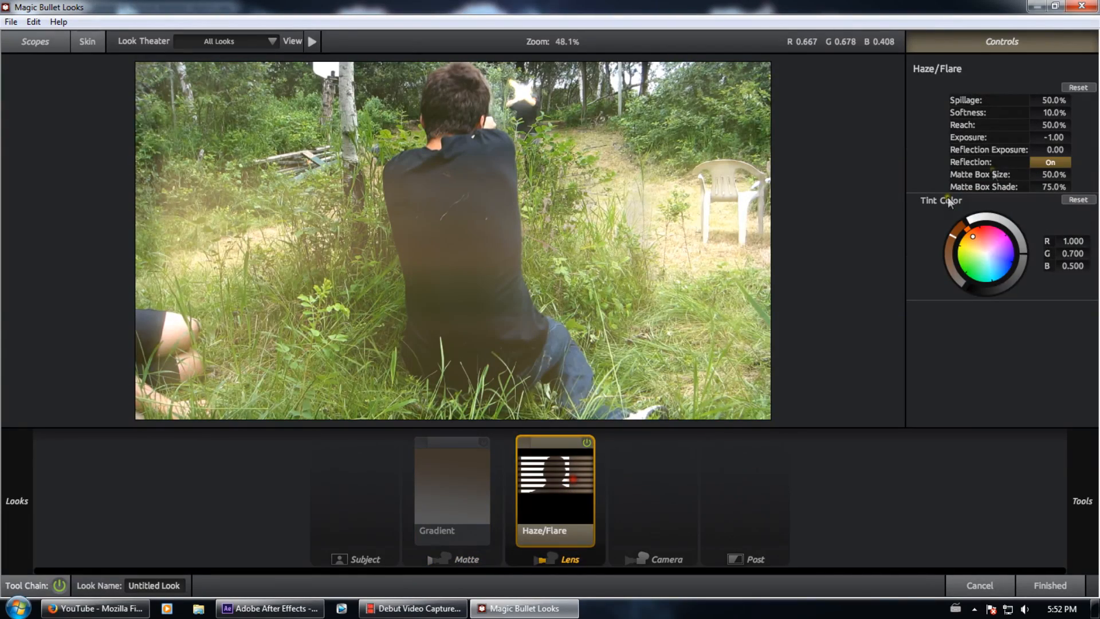
mouse_move(1054, 103)
mouse_down()
mouse_move(1015, 104)
mouse_move(1055, 103)
mouse_up()
drag(582, 493, 869, 354)
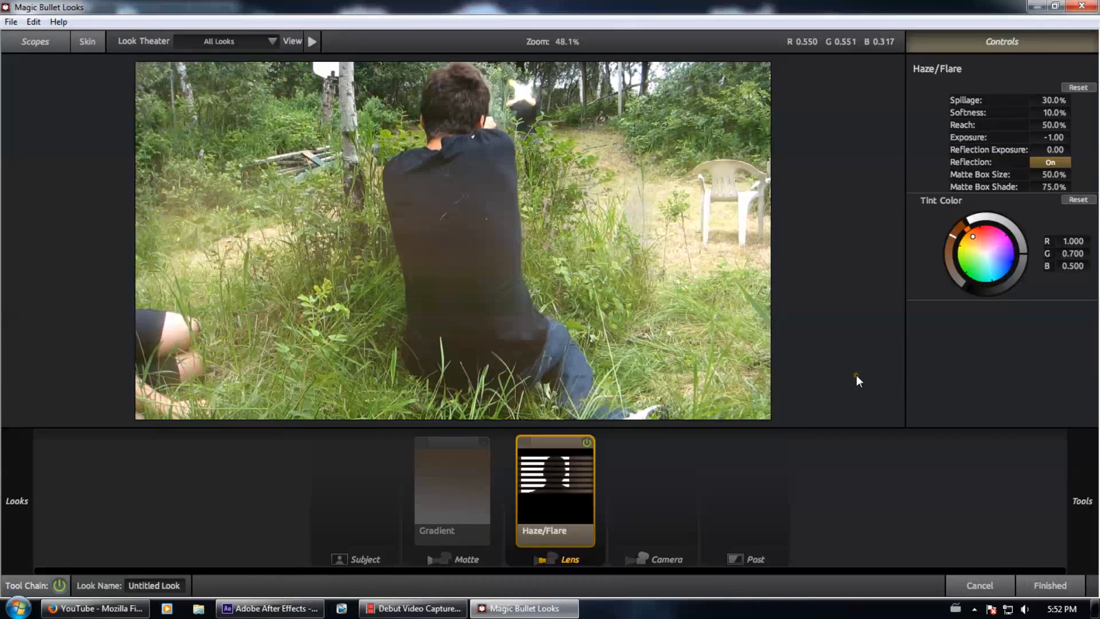
key(Delete)
Add a Colorista 3-Way tool to the Post stage of the tool chain
mouse_move(1096, 282)
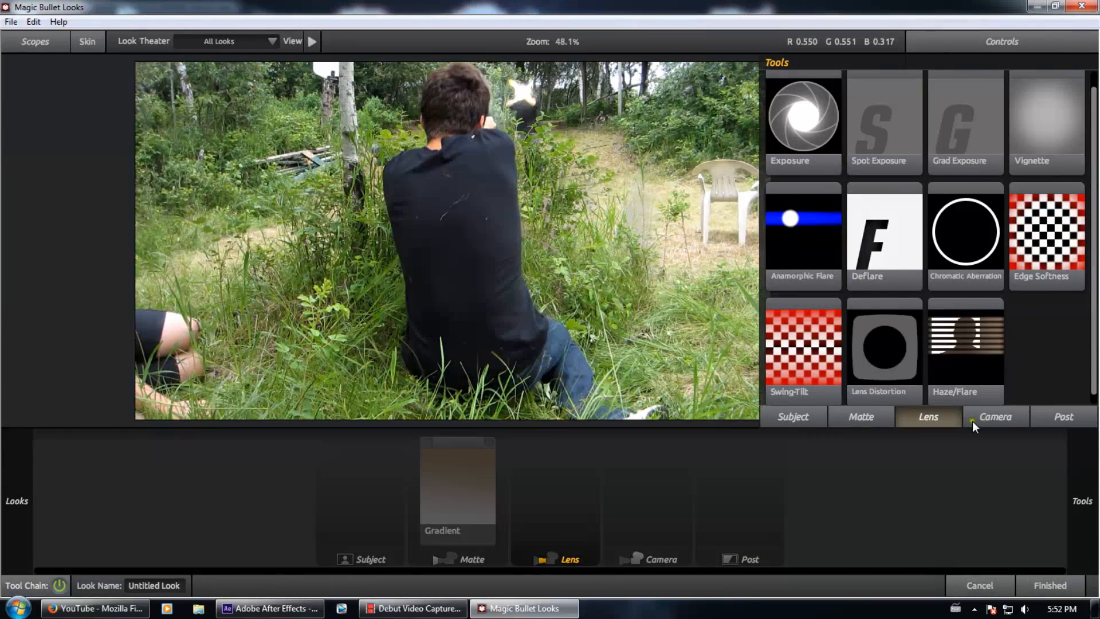
click(847, 416)
click(810, 422)
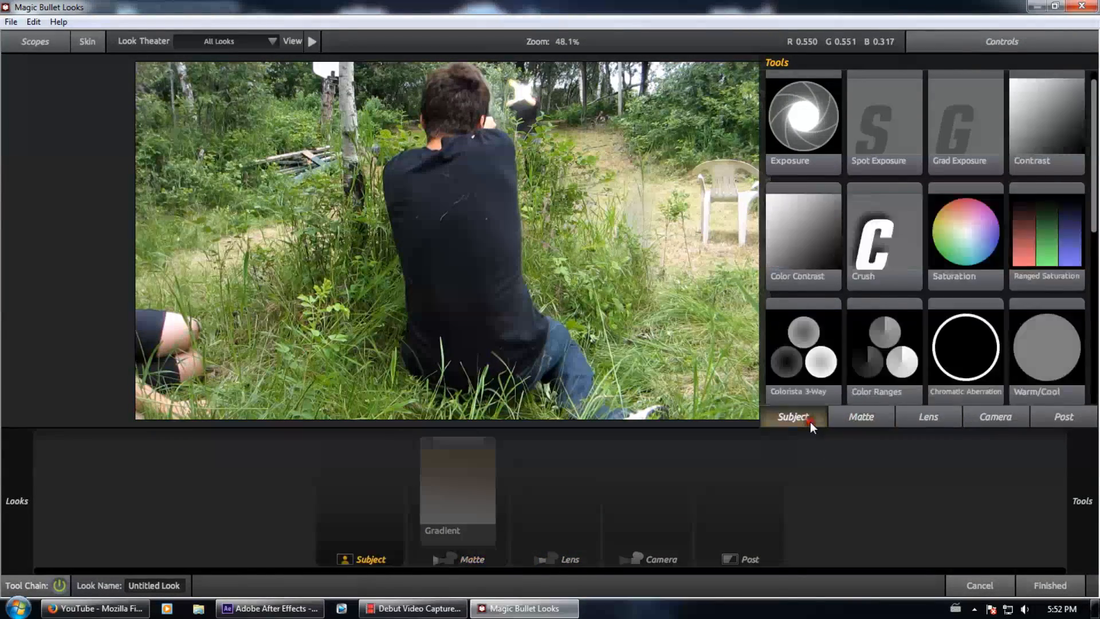
scroll(871, 308, down, 3)
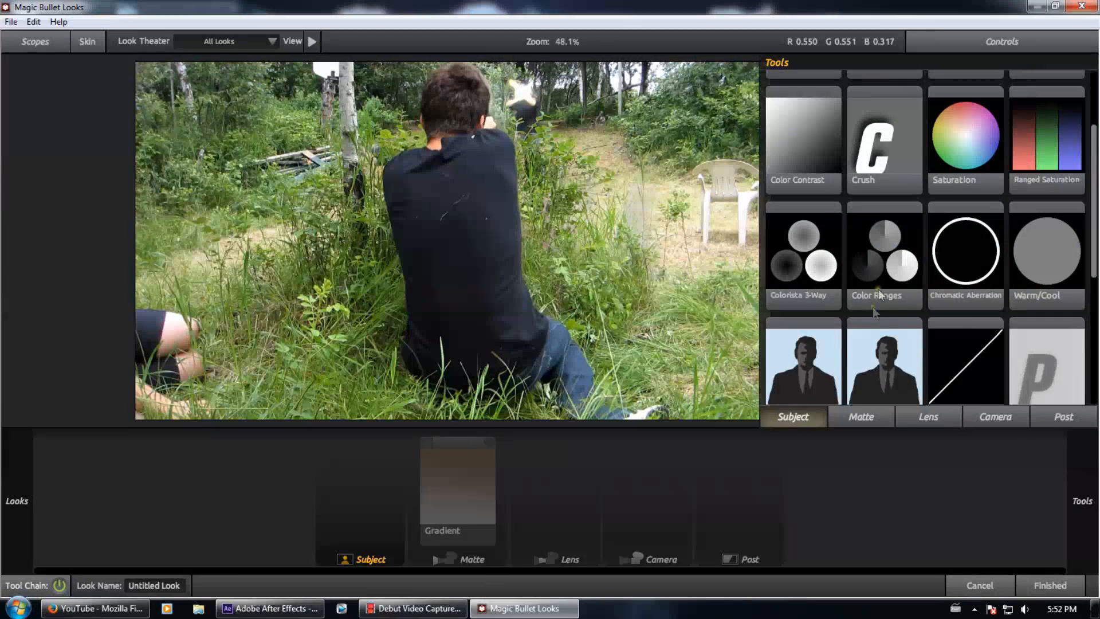
drag(833, 256, 711, 500)
drag(710, 499, 712, 502)
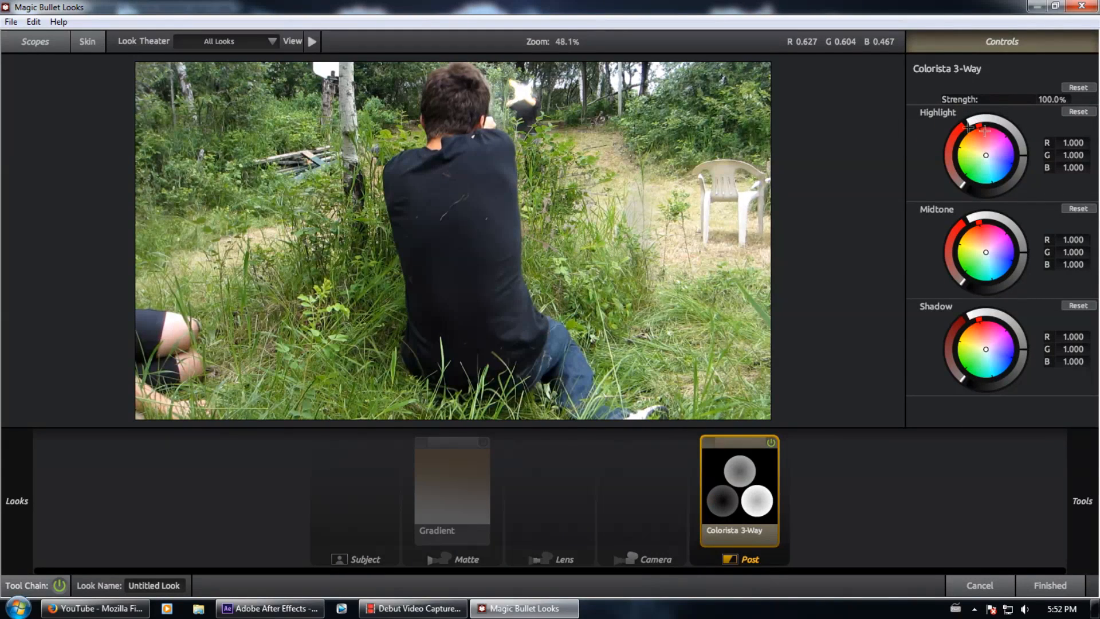
Tint the Colorista highlights warm (1.051, 1.021, 0.928), shadows blue (0.551, 0.639, 1.000) and midtones blue (0.949, 0.980, 1.071)
drag(974, 155, 990, 277)
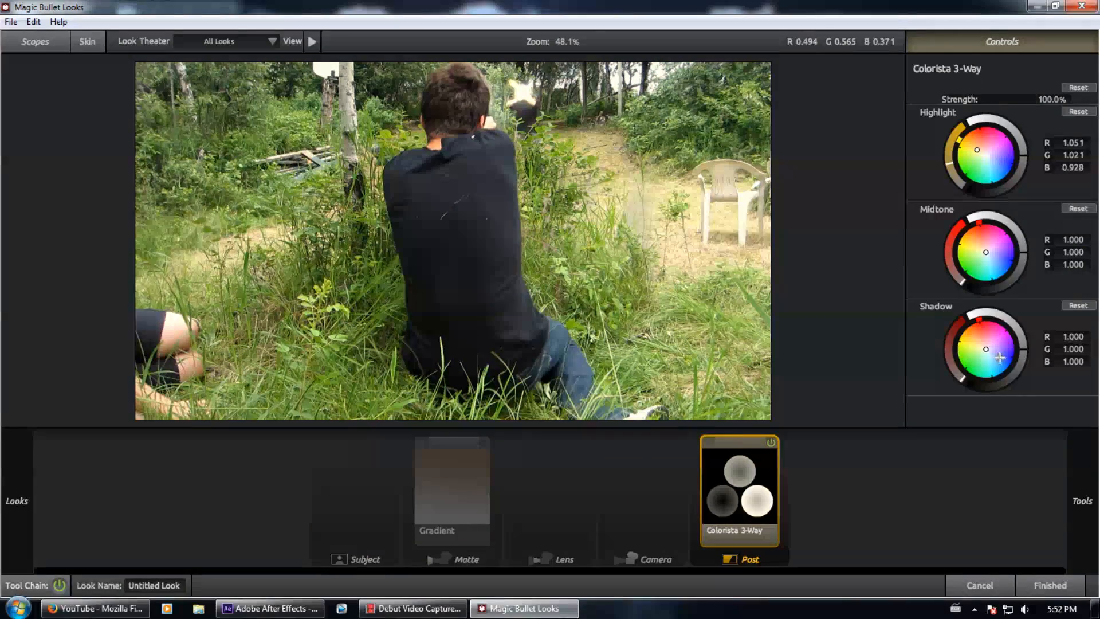
drag(999, 357, 1005, 359)
drag(988, 243, 994, 257)
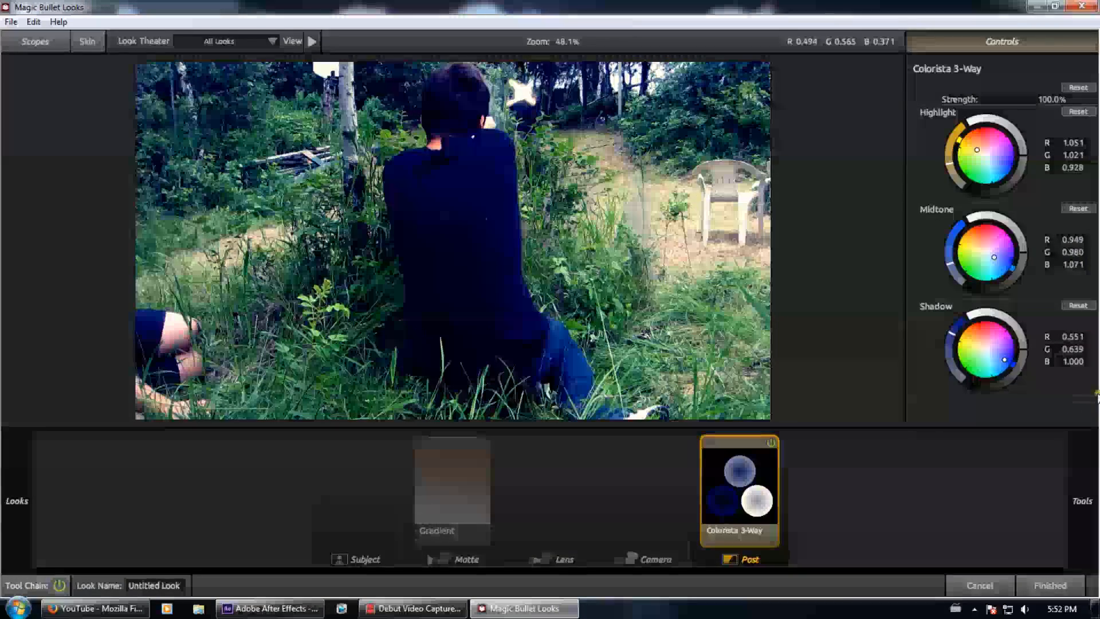
Add a Color Contrast tool before Colorista 3-Way in the Post stage, with Pivot 0.073 and Exposure Compensation -0.30
mouse_move(1096, 403)
scroll(1038, 369, down, 1)
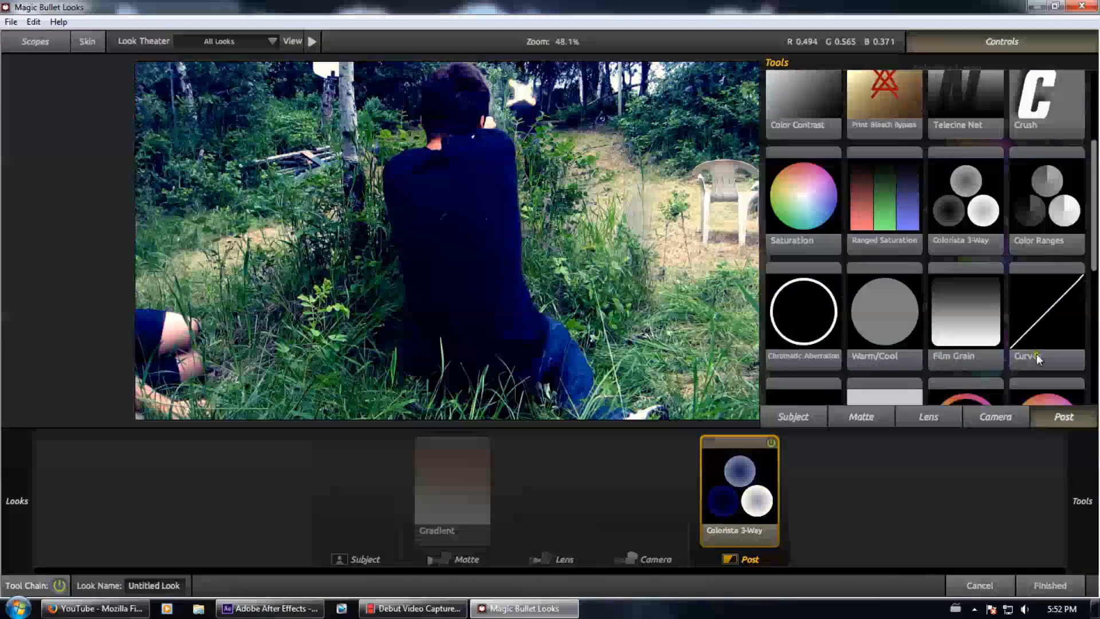
scroll(1045, 325, down, 3)
scroll(1040, 325, up, 3)
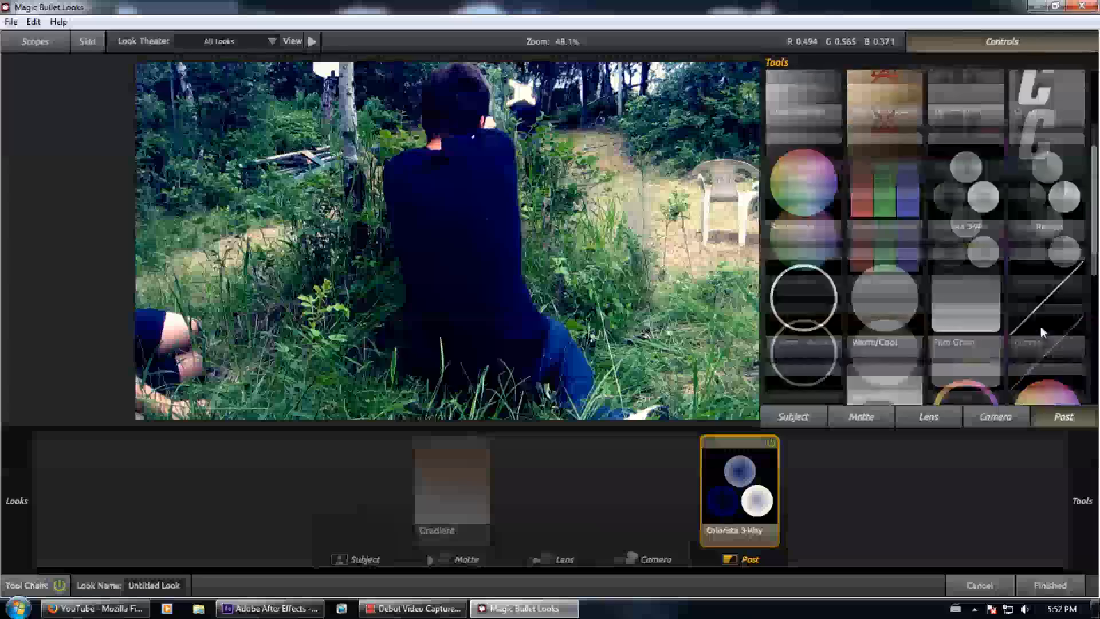
mouse_move(1044, 335)
mouse_down()
mouse_move(793, 350)
mouse_move(425, 465)
mouse_move(1070, 281)
mouse_move(1052, 337)
mouse_up()
drag(802, 236, 686, 511)
drag(1036, 105, 1059, 117)
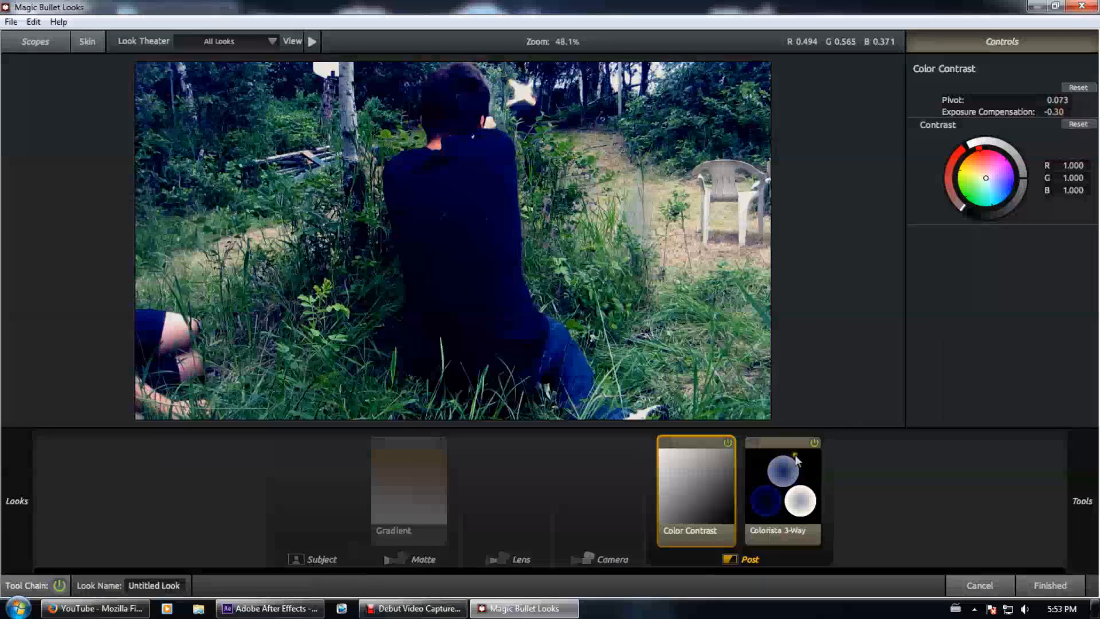
Soften the blue shadow tint of the Colorista 3-Way tool to R 0.702, G 0.751, B 1.000
click(796, 481)
drag(1003, 360, 980, 342)
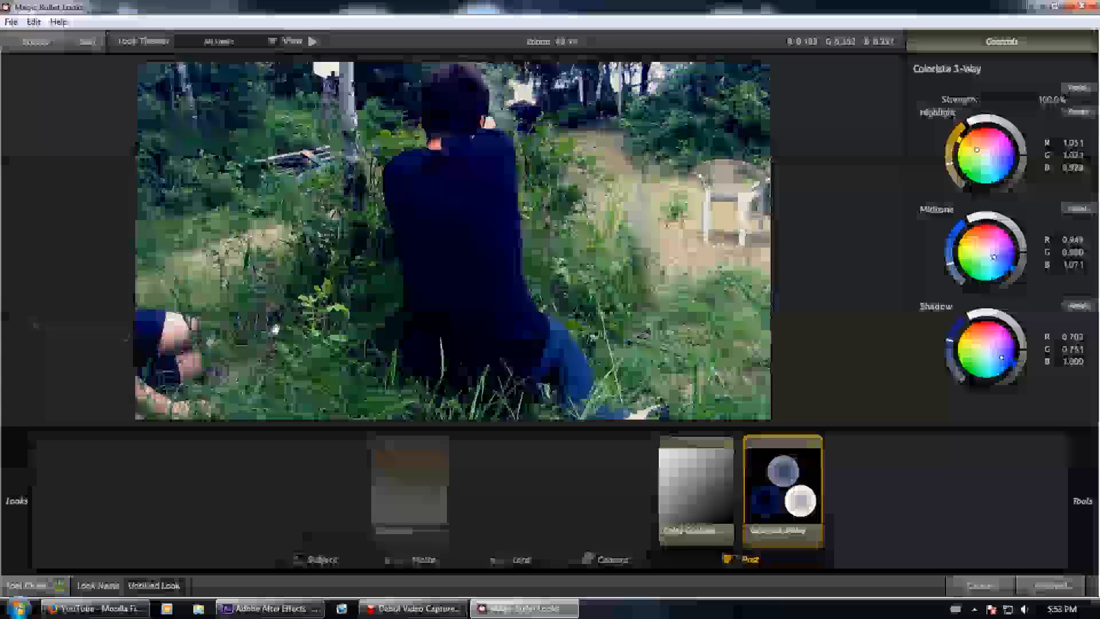
scroll(277, 324, up, 3)
scroll(276, 324, up, 1)
scroll(355, 303, down, 4)
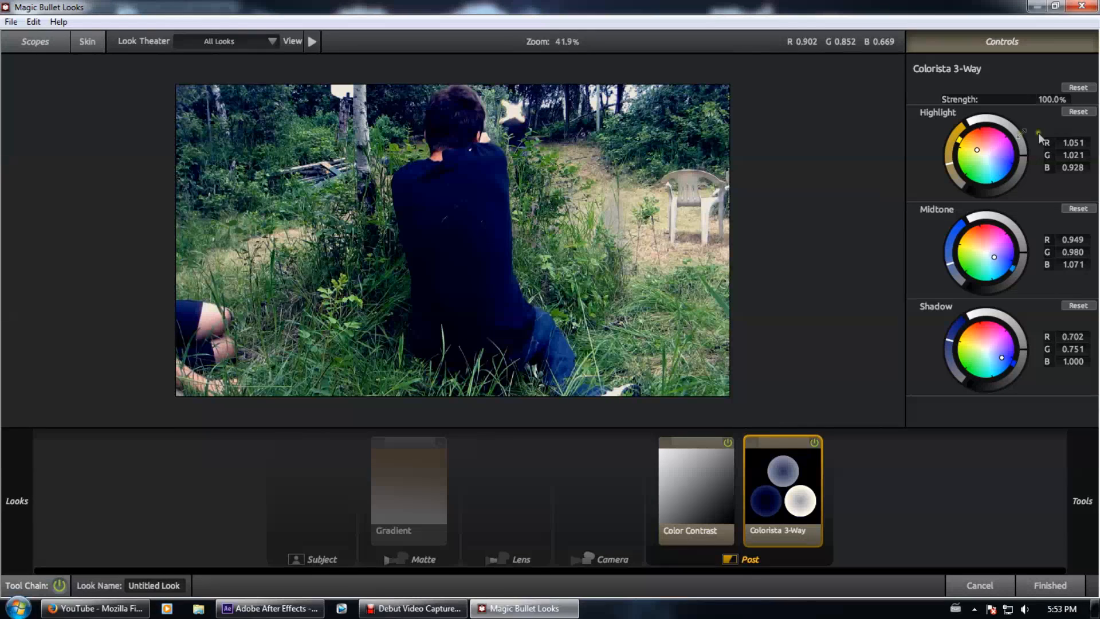
Warm the Colorista 3-Way highlights to R 1.121, G 1.033, B 0.846 and set the tool's Strength to 56.0%
drag(976, 149, 973, 147)
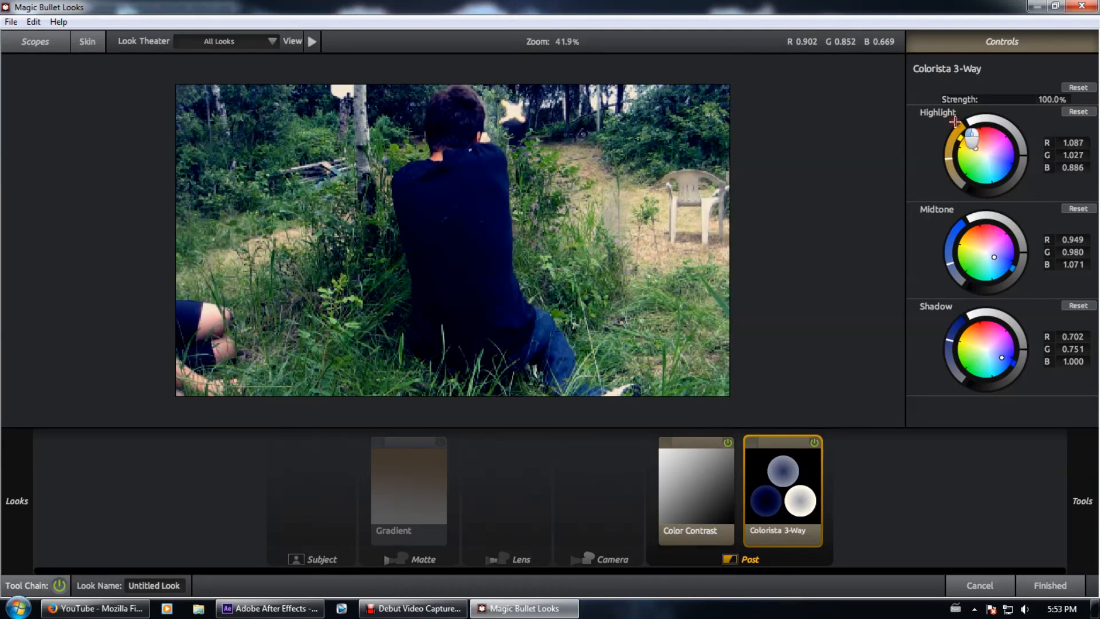
drag(924, 93, 931, 99)
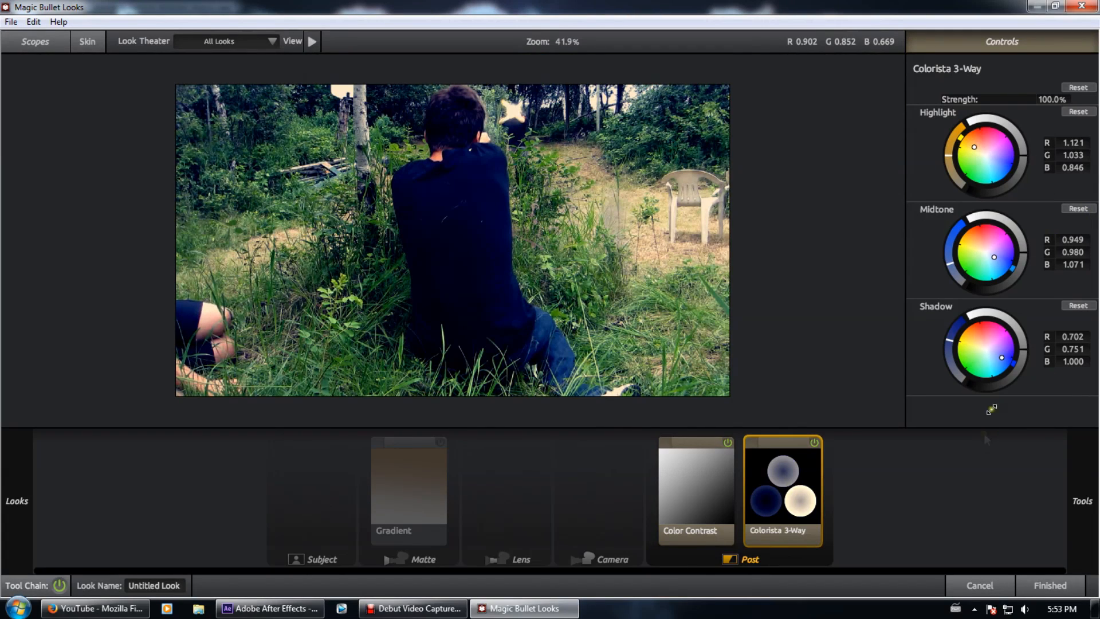
drag(1055, 102, 1039, 102)
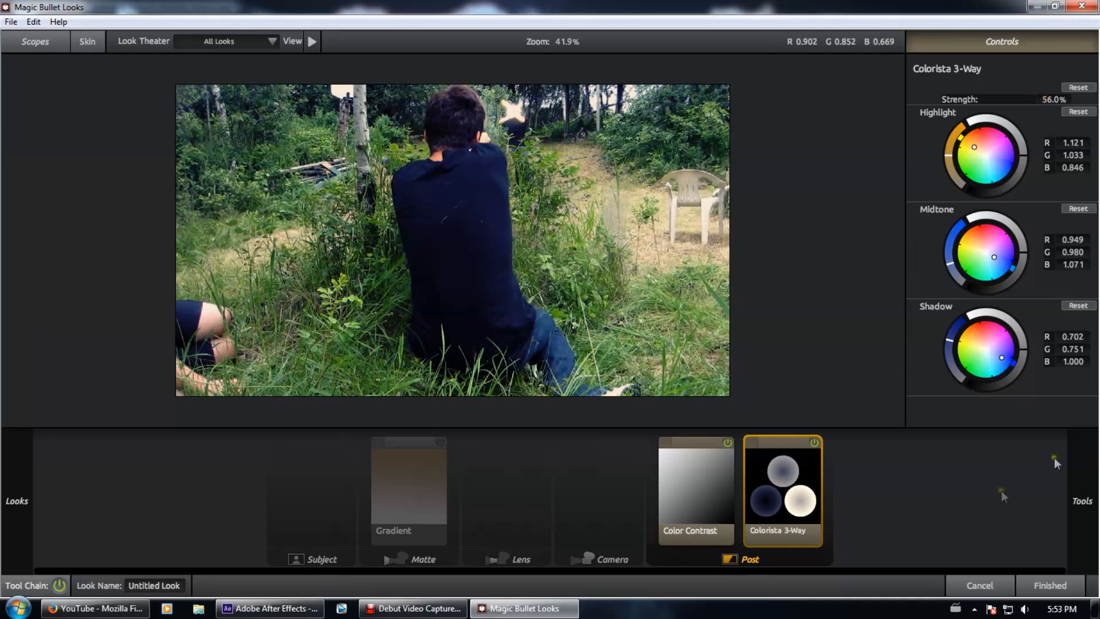
Adjust the Color Contrast tool's Exposure Compensation and add a Film Grain tool with an Amount of 8.0% to the end of Post
click(708, 504)
drag(1054, 111, 1072, 122)
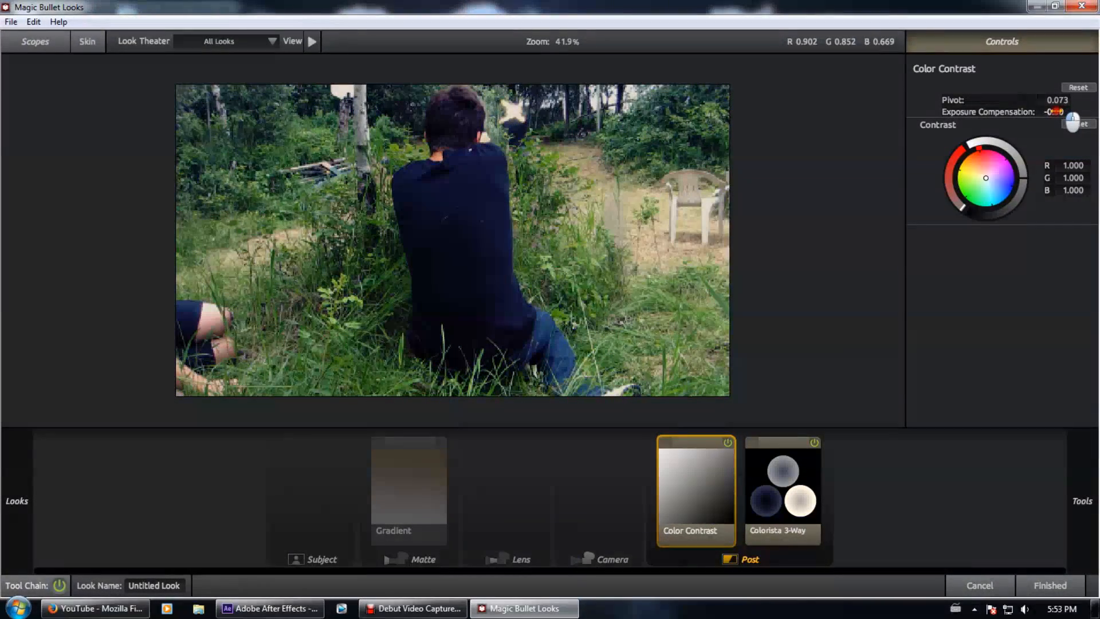
mouse_move(1088, 321)
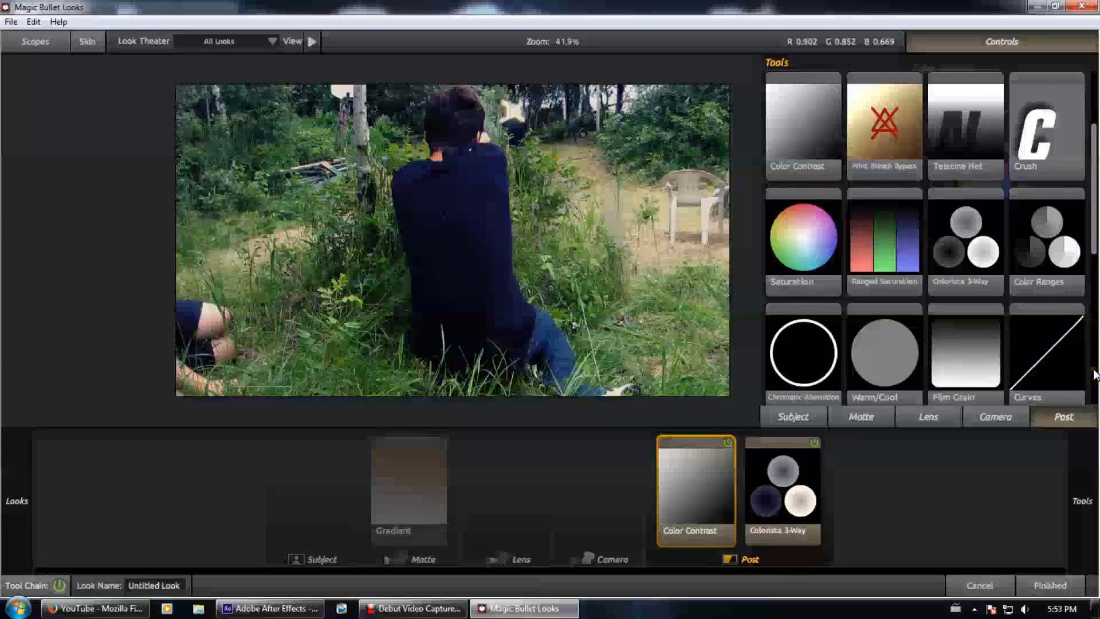
drag(985, 369, 315, 456)
mouse_move(1032, 113)
mouse_down()
mouse_move(1076, 112)
mouse_move(1035, 111)
mouse_move(1051, 112)
mouse_up()
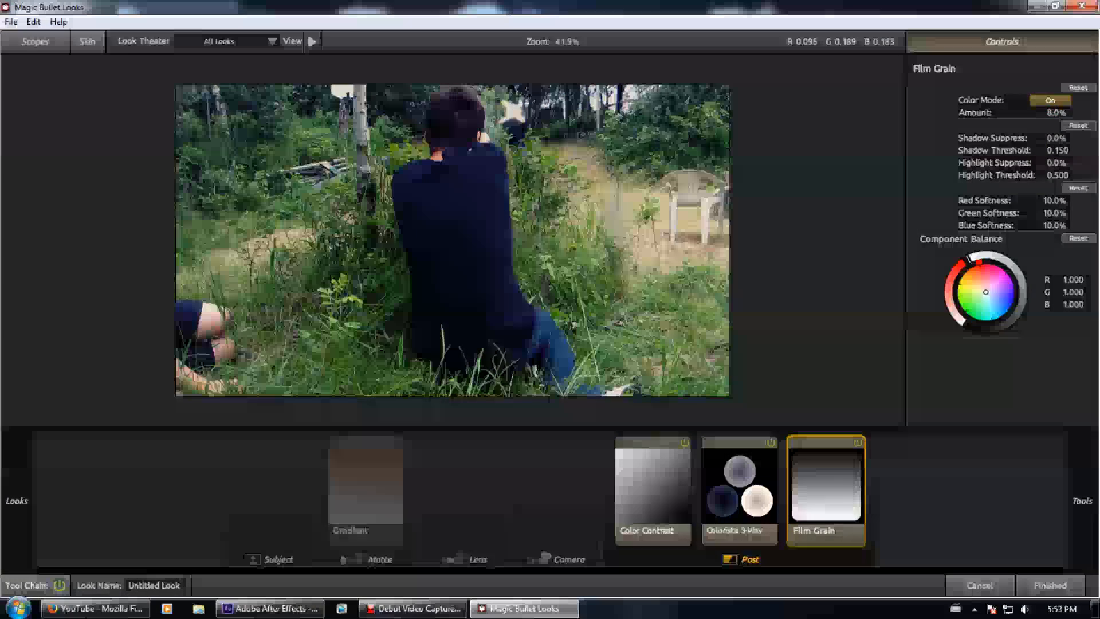
Browse the Subject tools and add the Cosmo tool to the Subject stage of the chain
mouse_move(1082, 500)
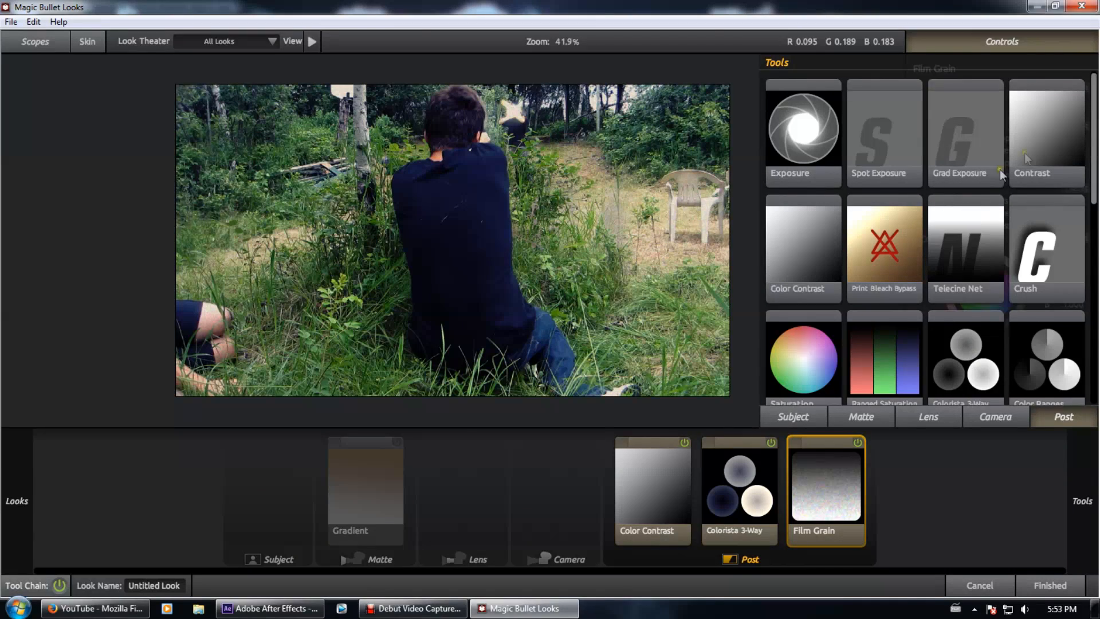
click(805, 416)
scroll(891, 249, down, 2)
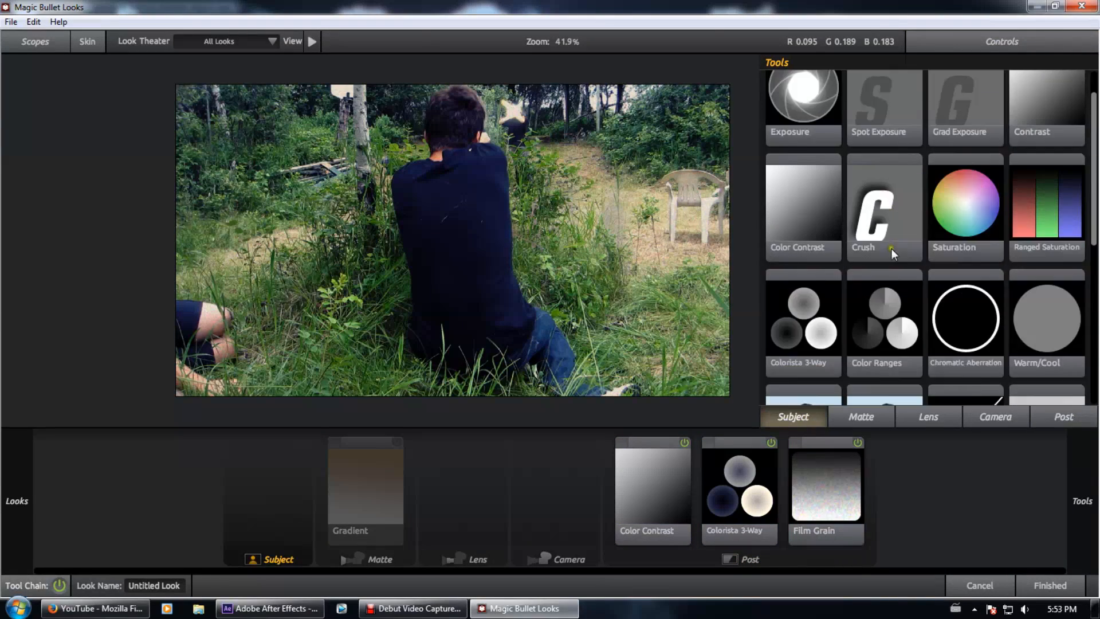
scroll(940, 153, down, 2)
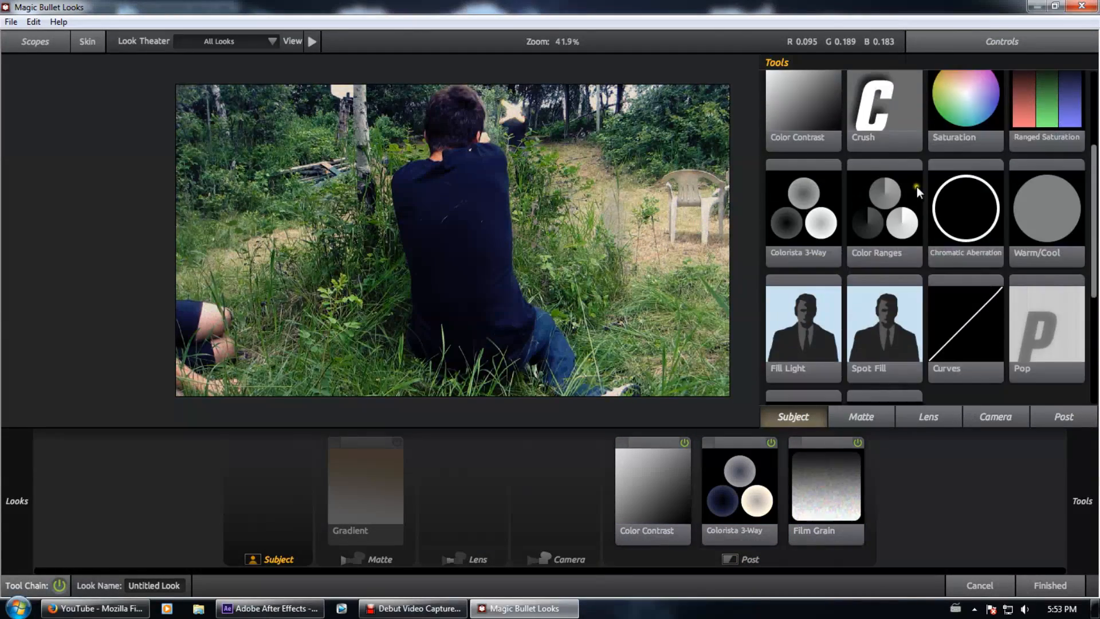
scroll(878, 212, down, 4)
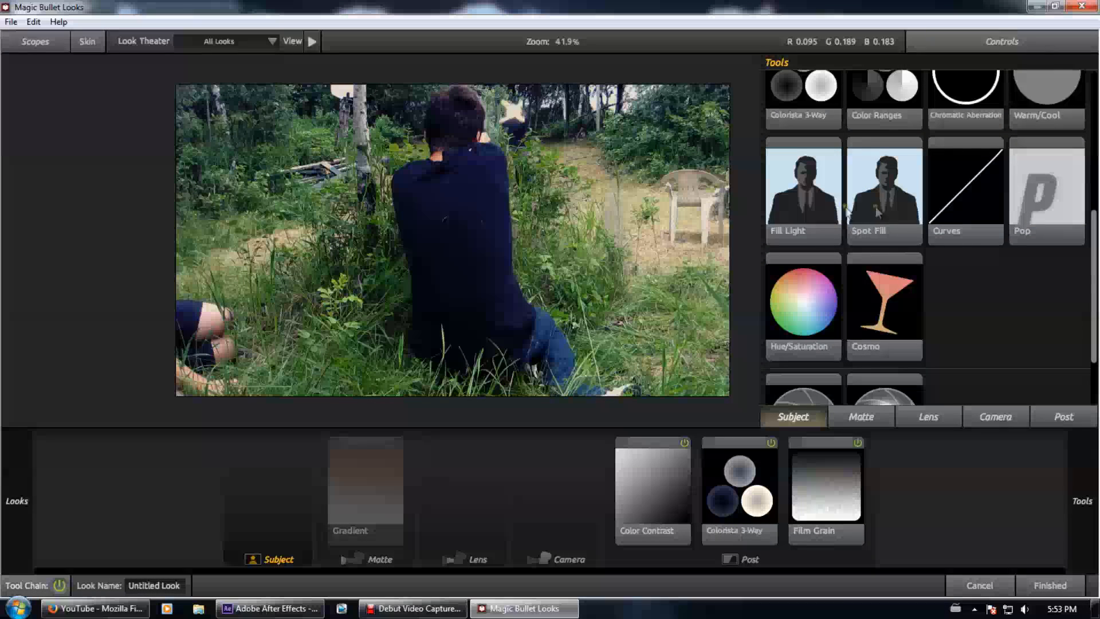
scroll(917, 215, up, 2)
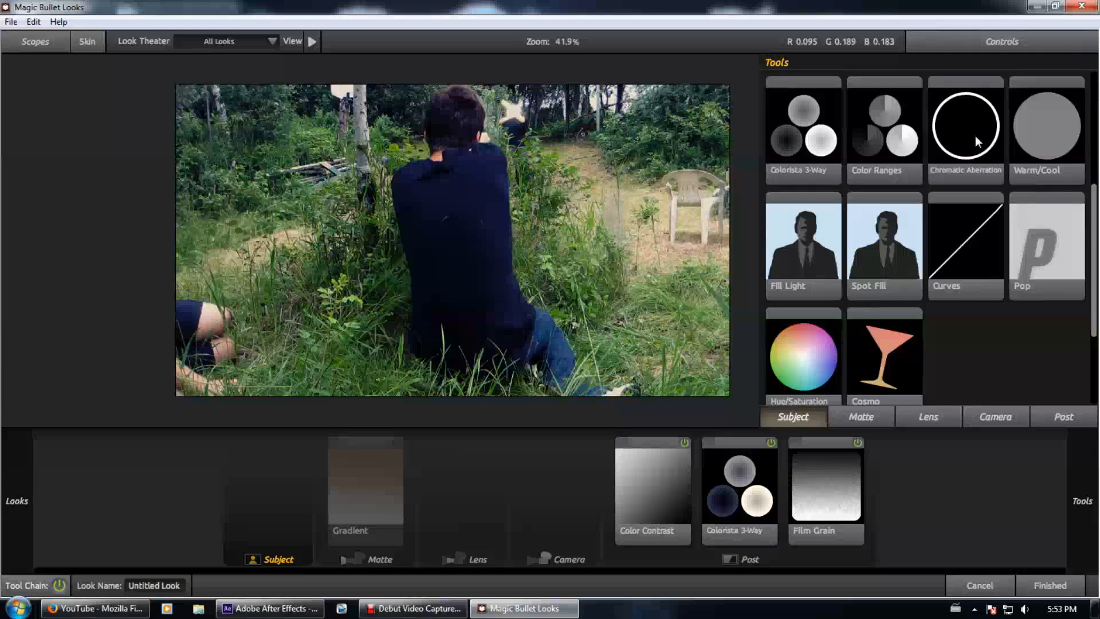
scroll(975, 136, down, 2)
scroll(907, 274, down, 3)
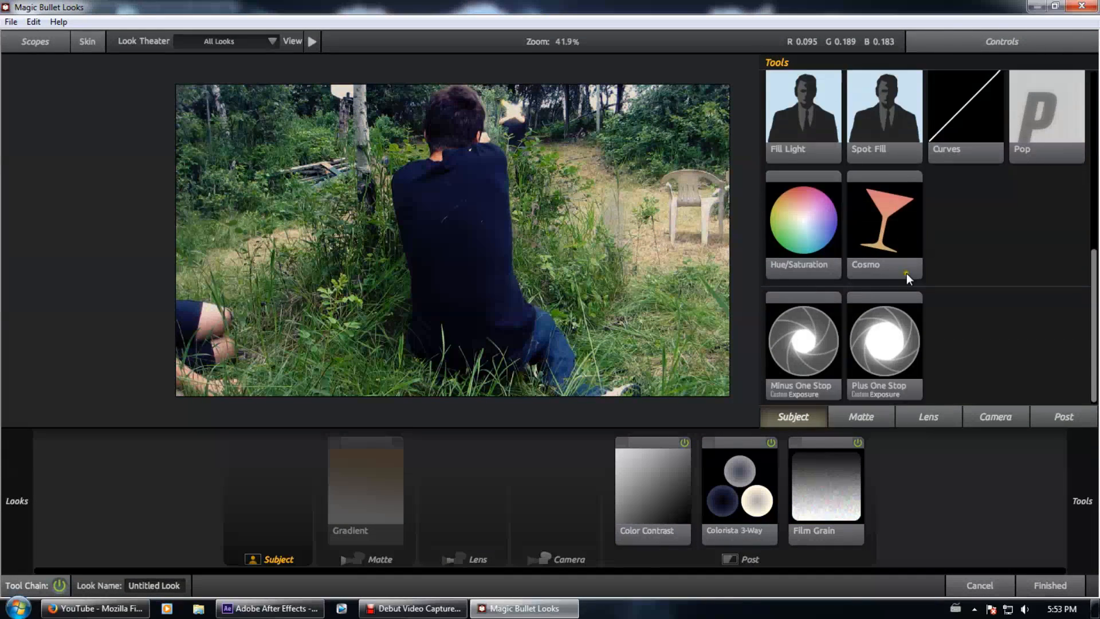
drag(873, 205, 267, 493)
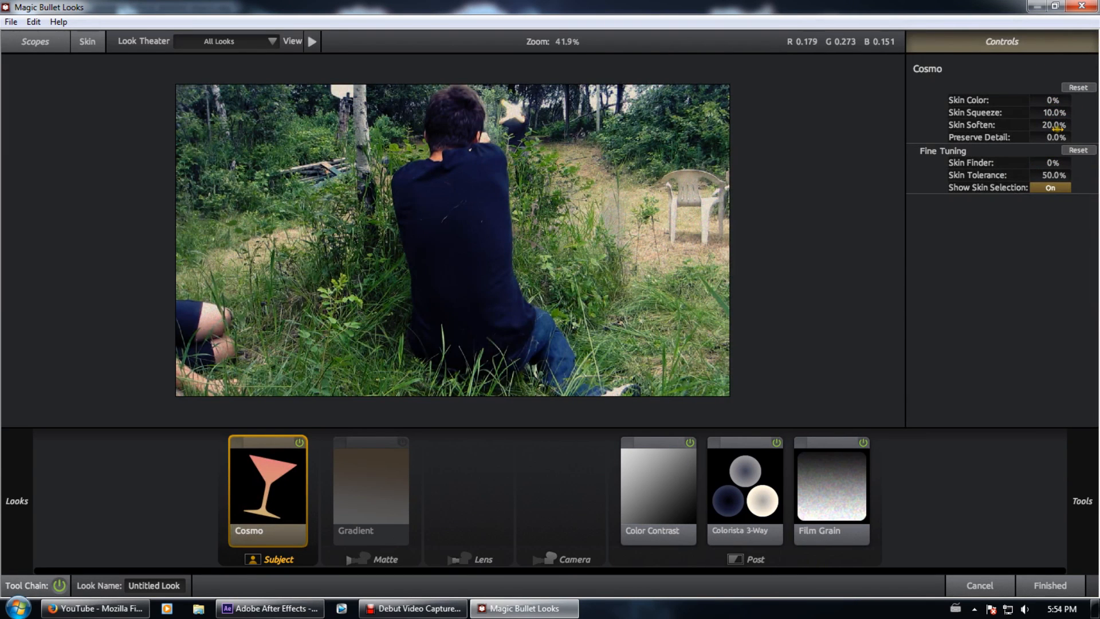
Try a Skin Squeeze of 98.0%, a raised Skin Finder and a Skin Color of -100.0% on Cosmo, and remove the tool
drag(1051, 113, 1091, 117)
drag(1054, 161, 1072, 168)
drag(1047, 97, 989, 166)
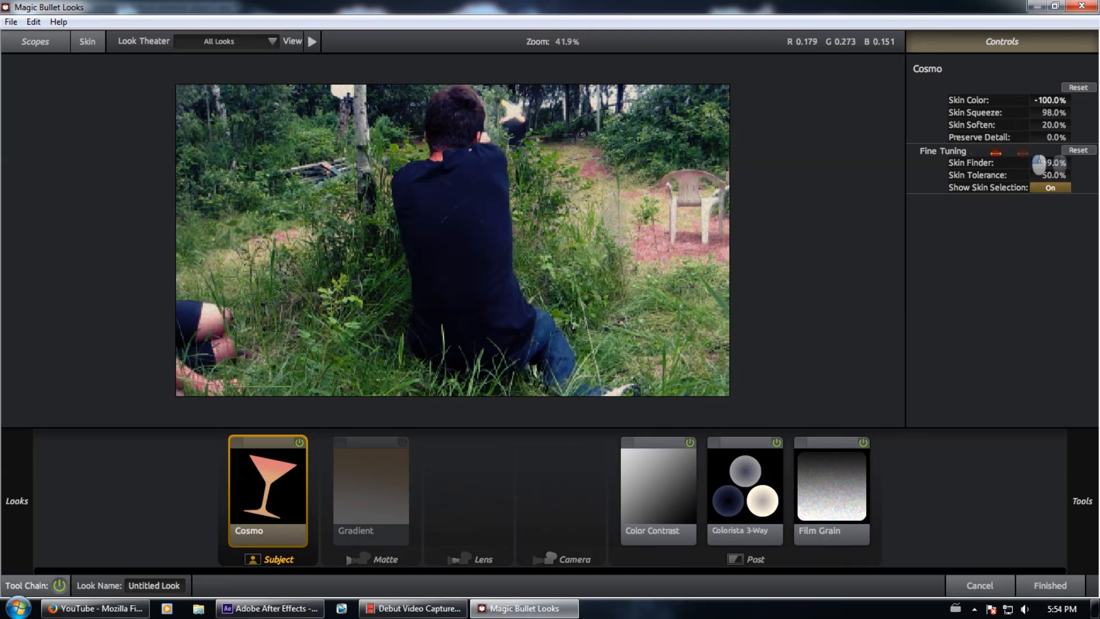
drag(284, 449, 302, 418)
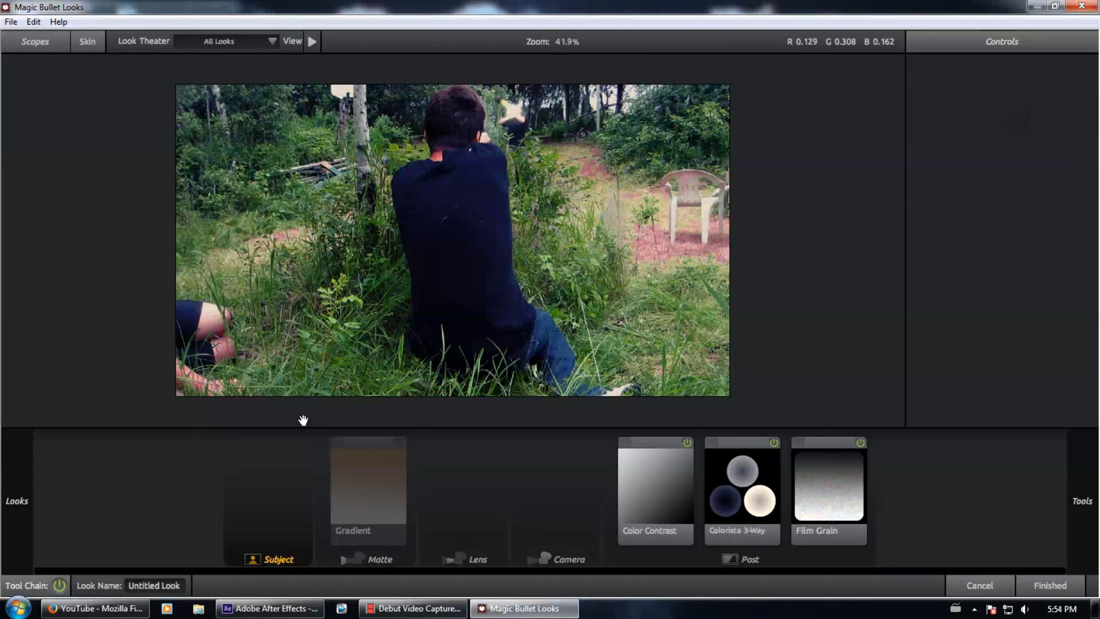
Add the Full Print Bleach preset to Post with Silver Retention 87.0% and Exposure Compensation +1.40, placed before Film Grain
mouse_move(1082, 501)
scroll(841, 173, up, 4)
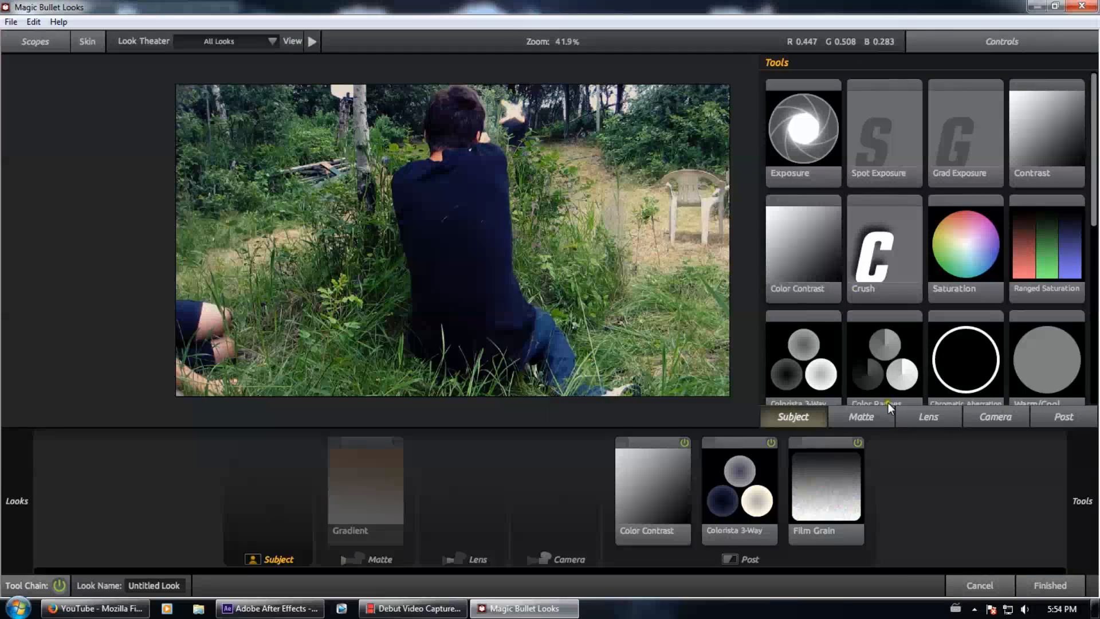
scroll(1005, 321, down, 1)
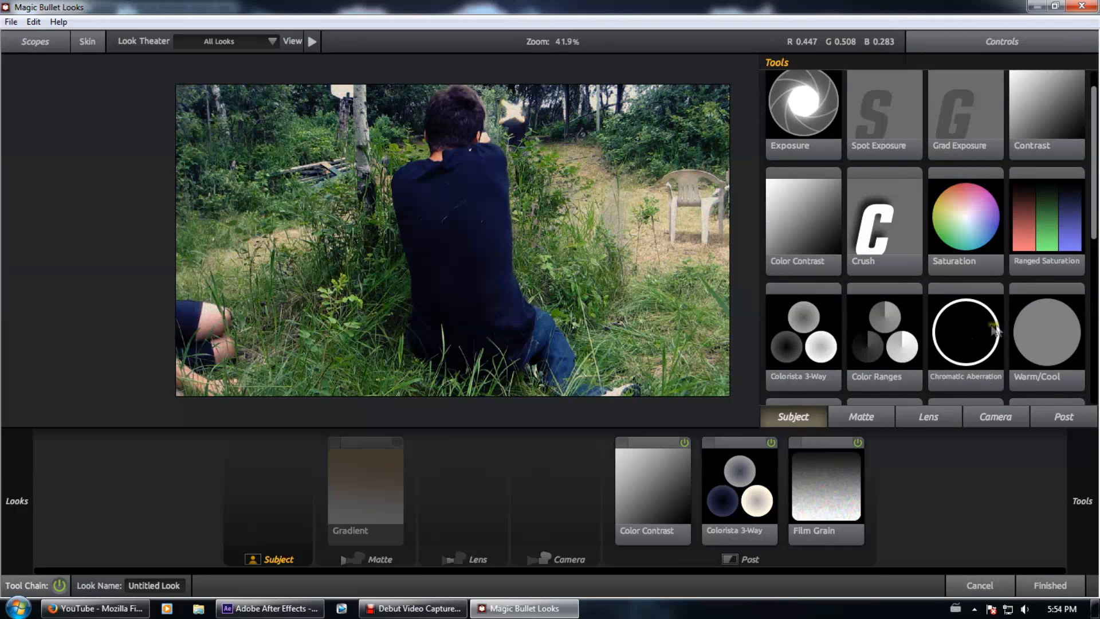
click(974, 417)
click(1063, 417)
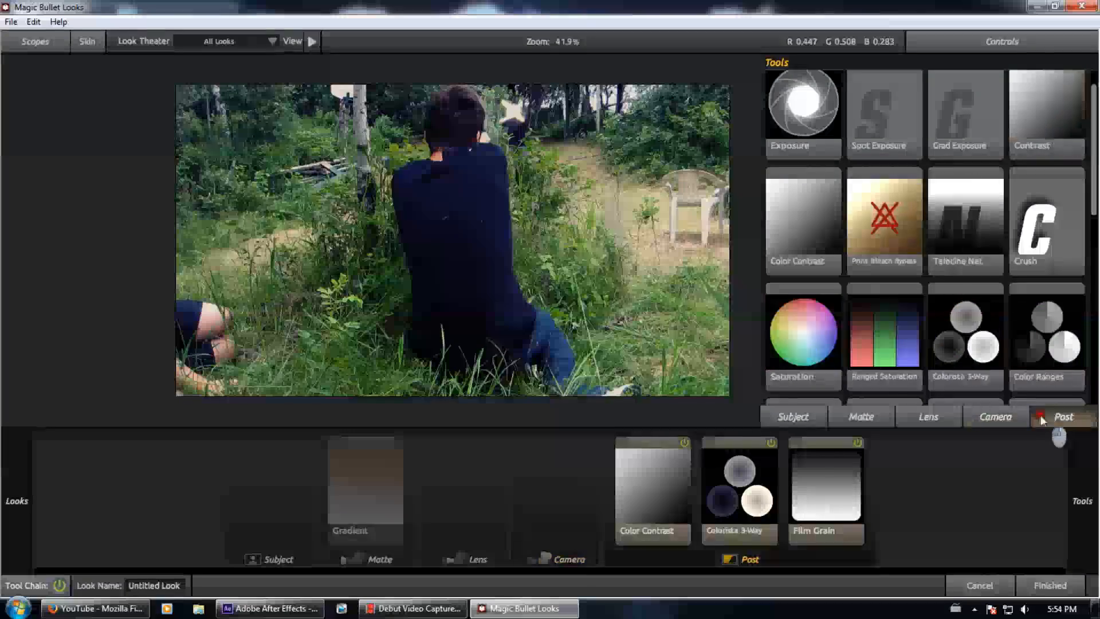
scroll(935, 278, down, 5)
scroll(930, 281, down, 6)
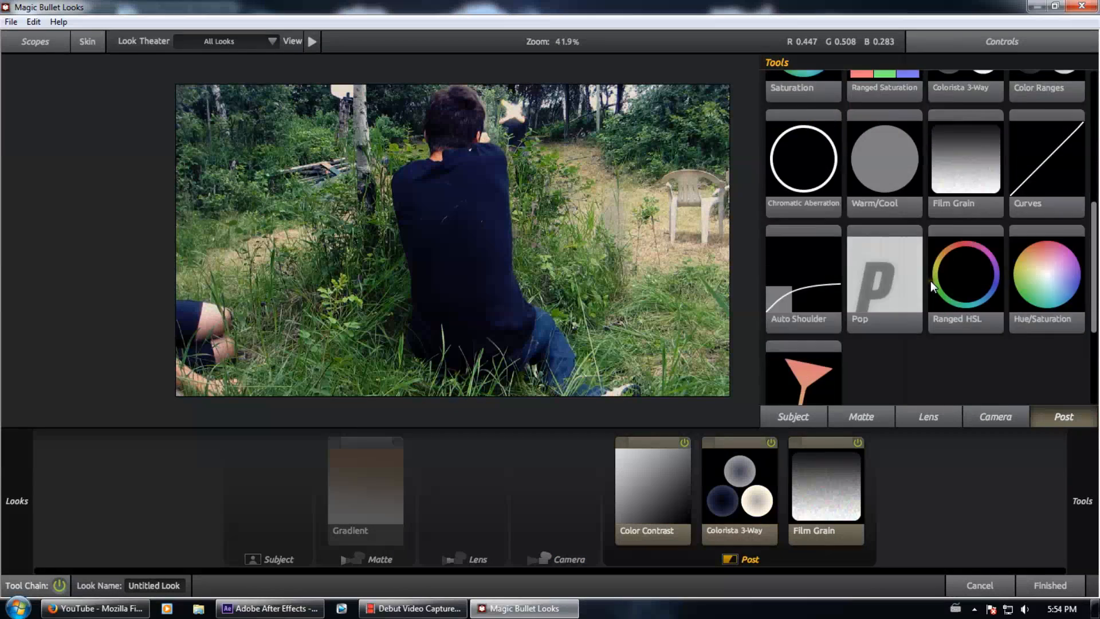
drag(964, 380, 862, 491)
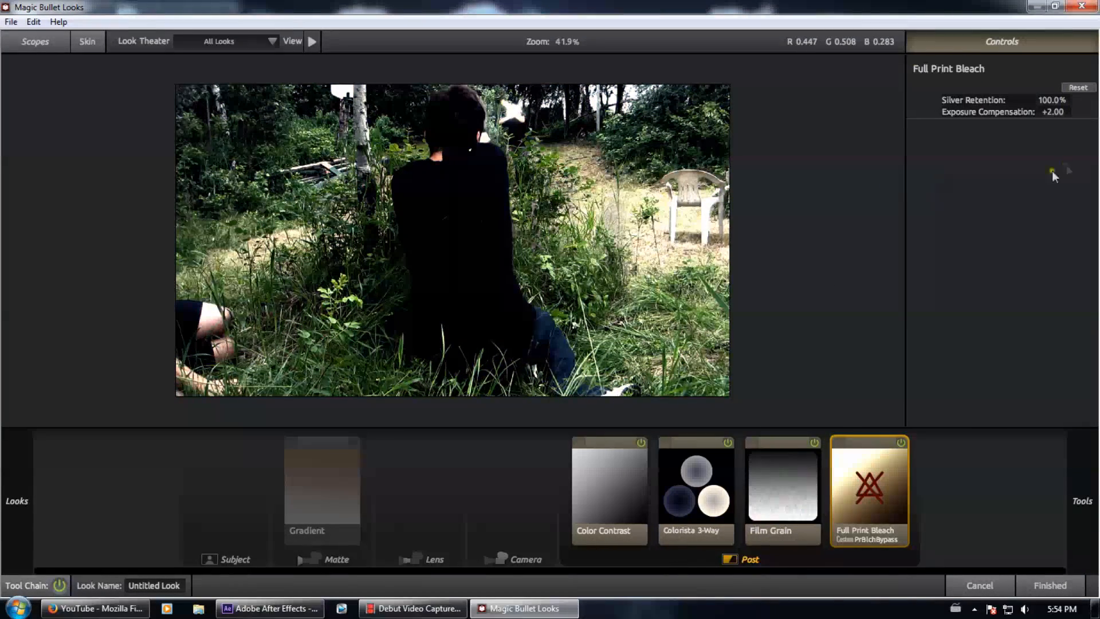
mouse_move(1036, 100)
mouse_down()
mouse_move(1090, 118)
mouse_move(1073, 113)
mouse_move(1073, 123)
mouse_move(1063, 102)
mouse_move(1018, 101)
mouse_move(1062, 112)
mouse_move(1057, 100)
mouse_up()
drag(870, 504, 810, 490)
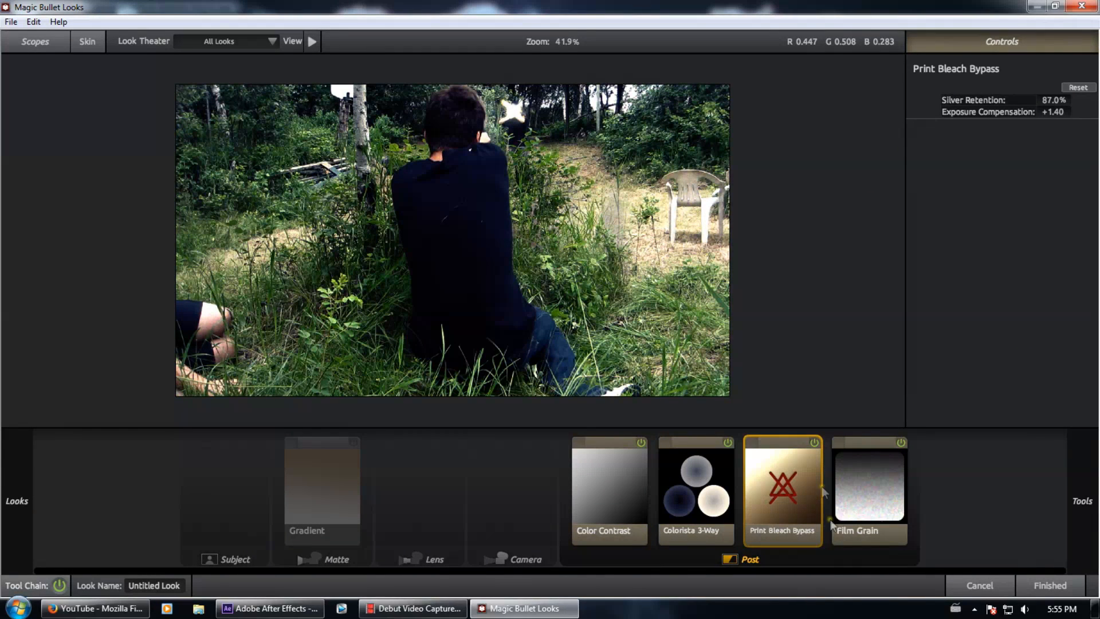
Add a Vignette tool to the Lens stage and tint its color dark blue at R 0.132, G 0.176, B 0.493
mouse_move(1093, 312)
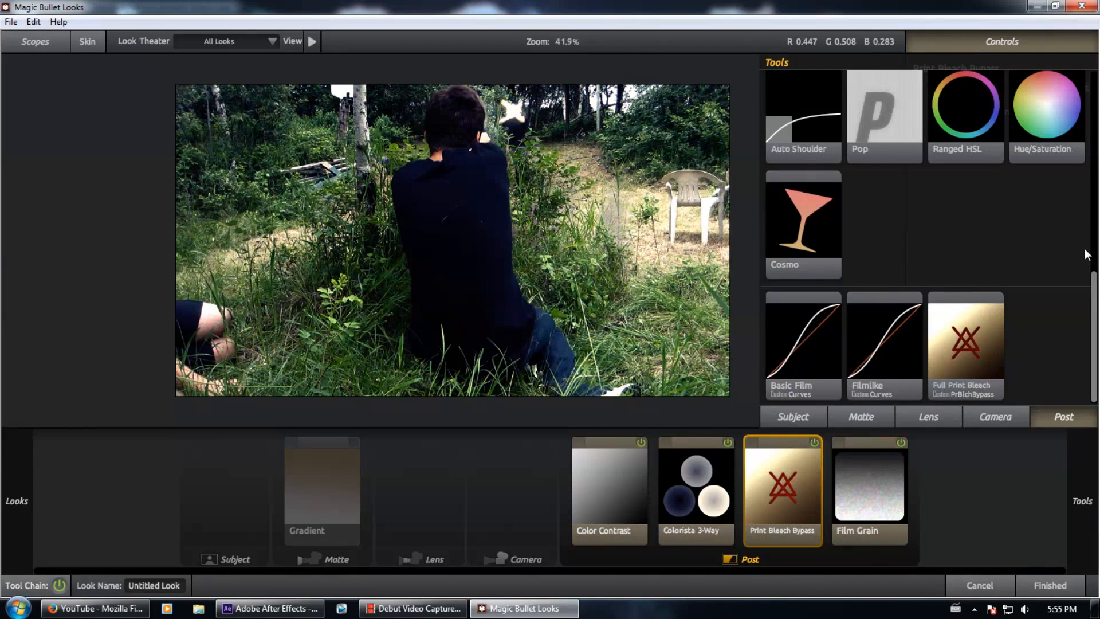
scroll(940, 284, up, 5)
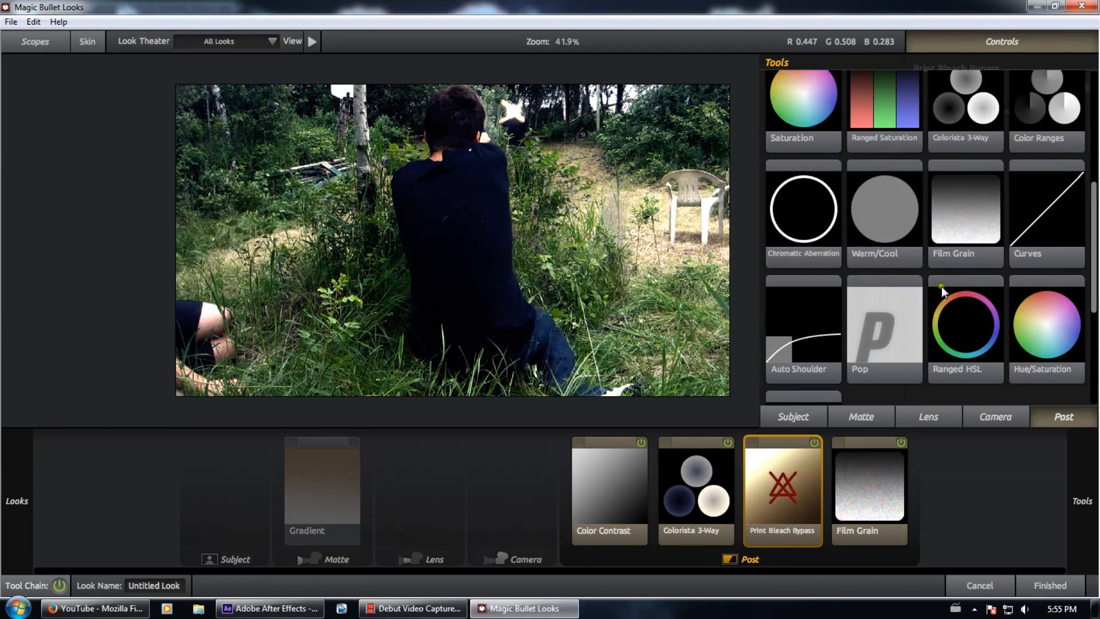
scroll(941, 287, up, 3)
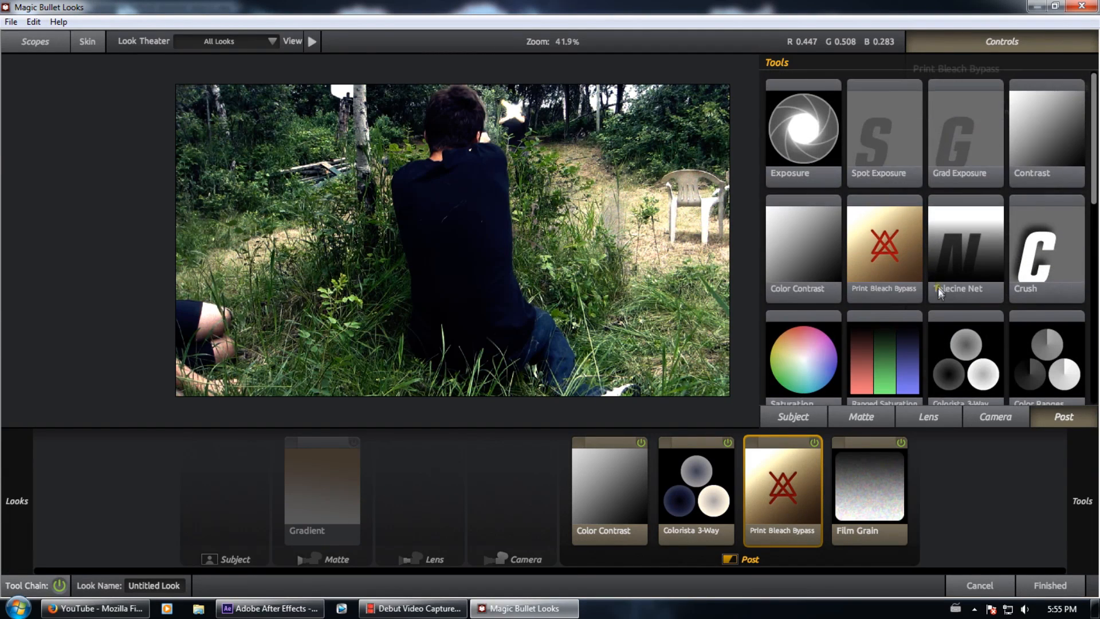
click(913, 418)
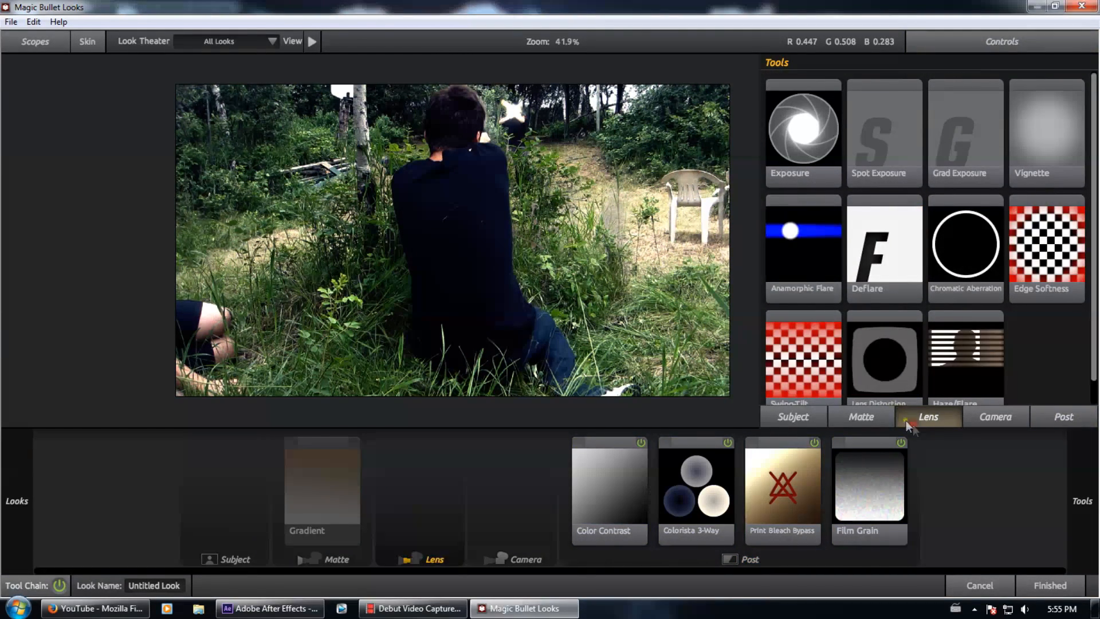
drag(1057, 142, 453, 199)
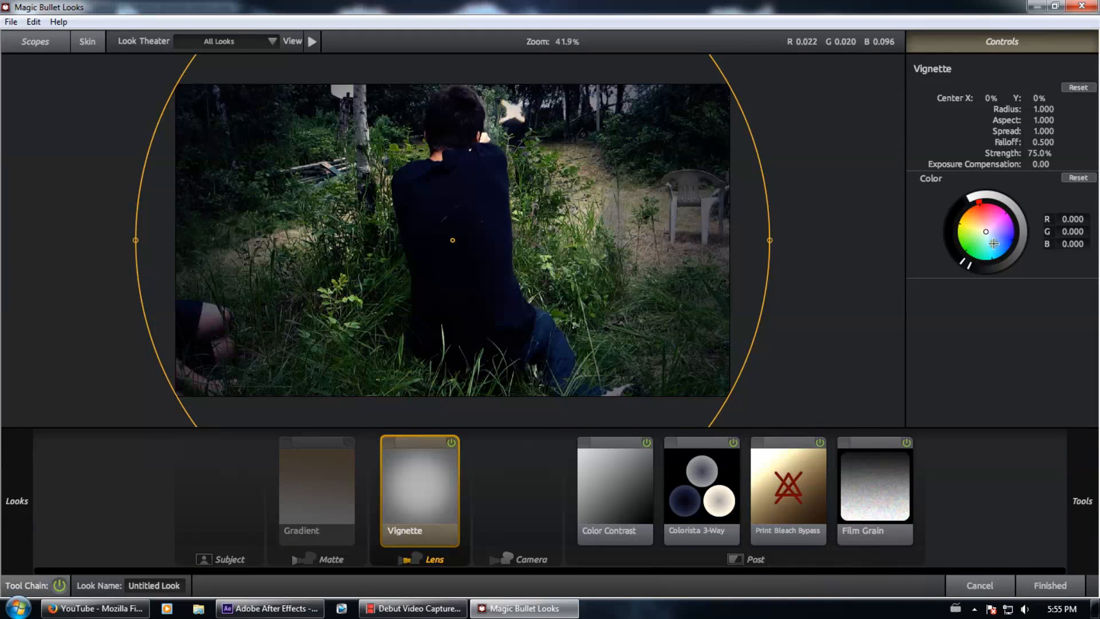
drag(986, 233, 997, 239)
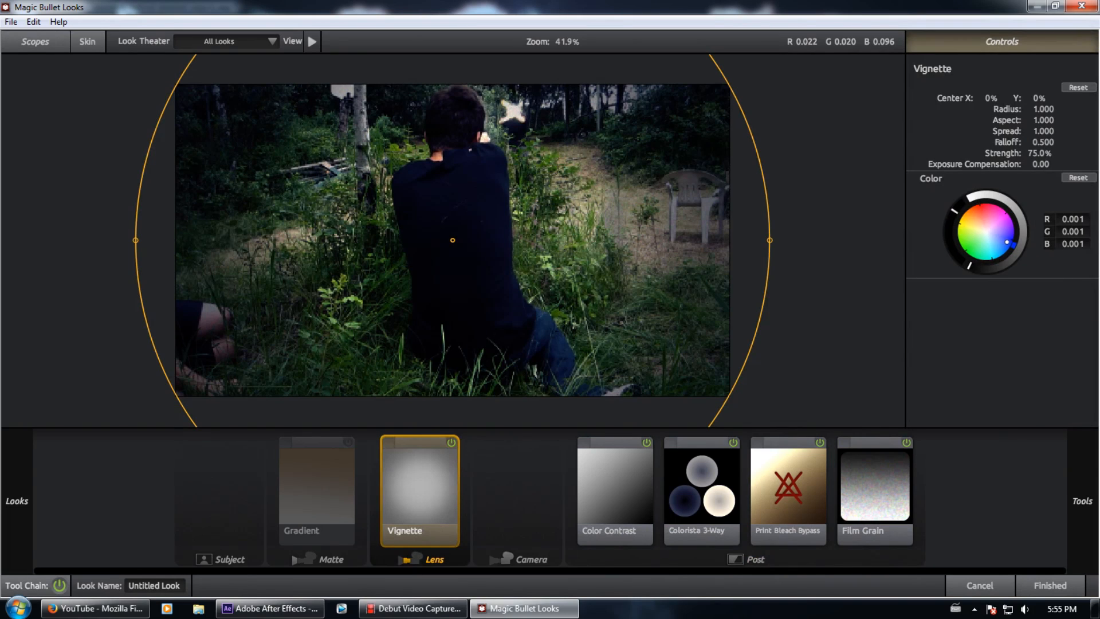
drag(989, 269, 1059, 252)
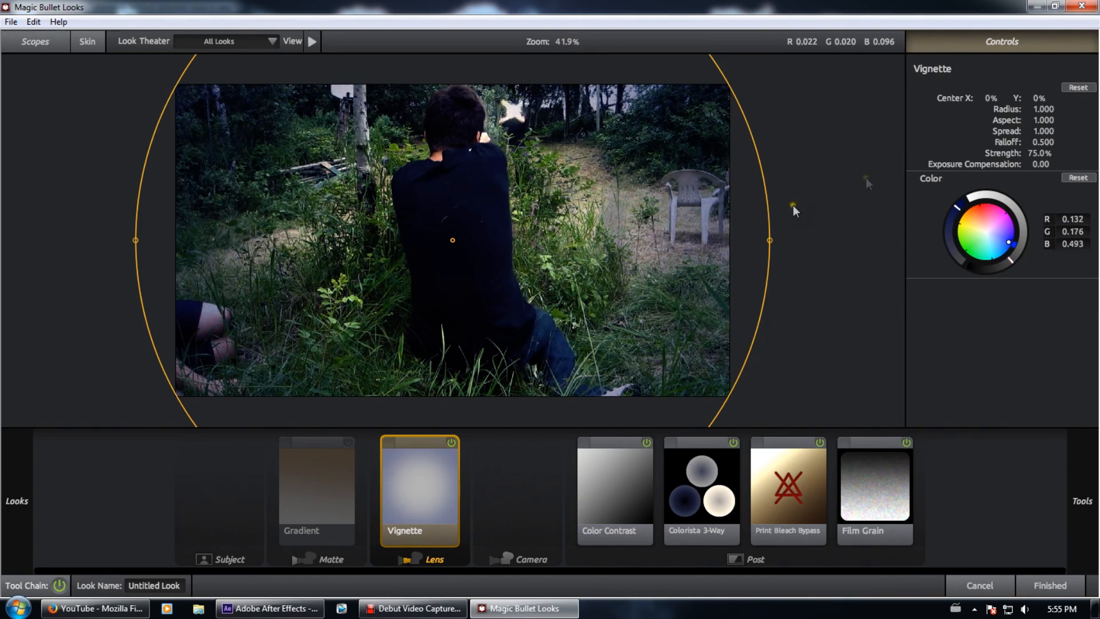
Set the Vignette's Strength to 44.0% and Radius to 1.026, and add an Edge Softness tool after it in the Lens stage
drag(1043, 109, 1021, 156)
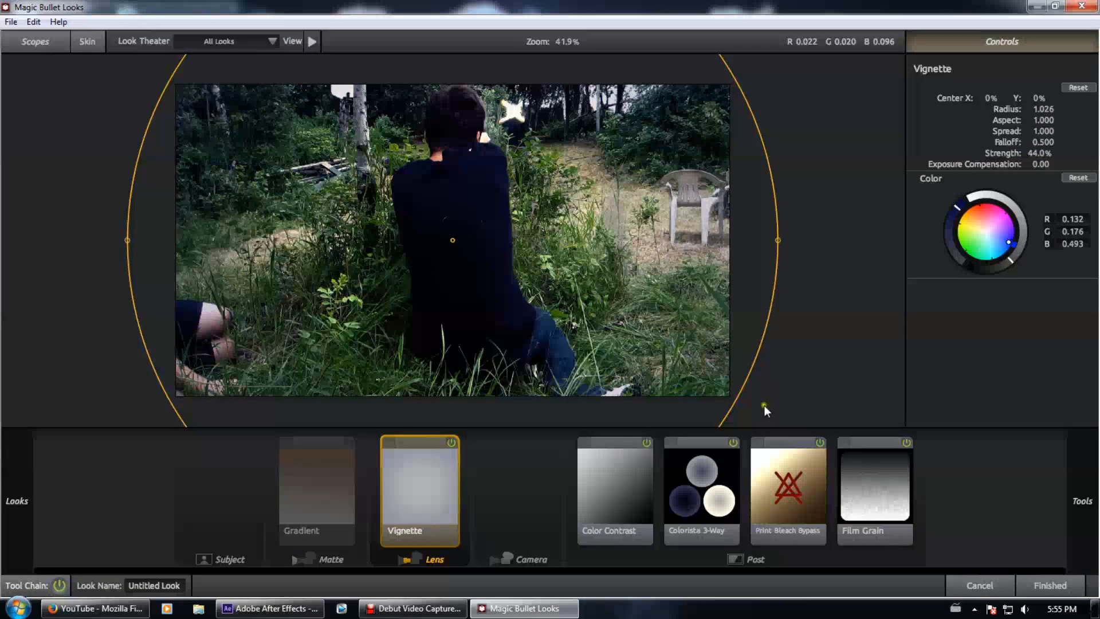
mouse_move(1098, 355)
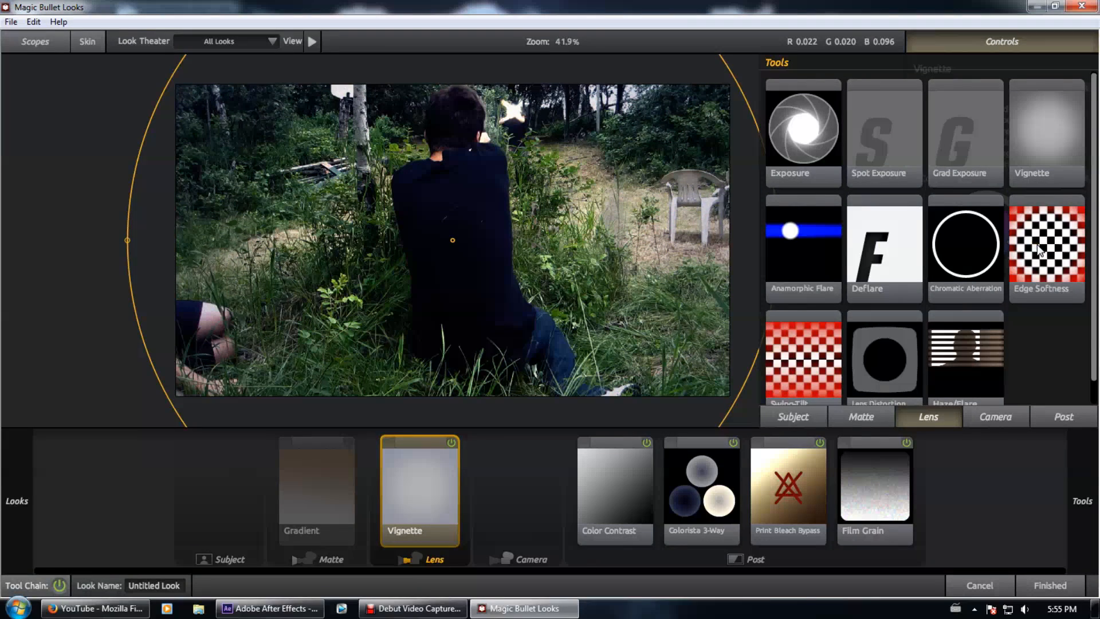
drag(1040, 250, 788, 264)
drag(403, 263, 404, 263)
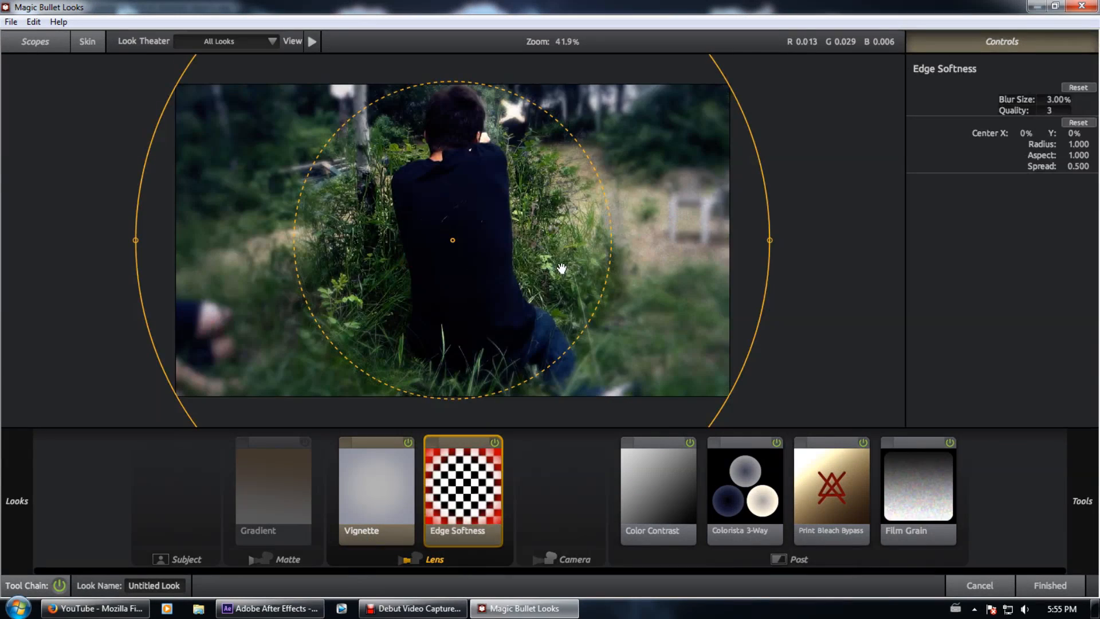
Set Edge Softness to a Spread of 0.401, a Quality of 10 and a Blur Size of 7.85%
drag(614, 230, 644, 221)
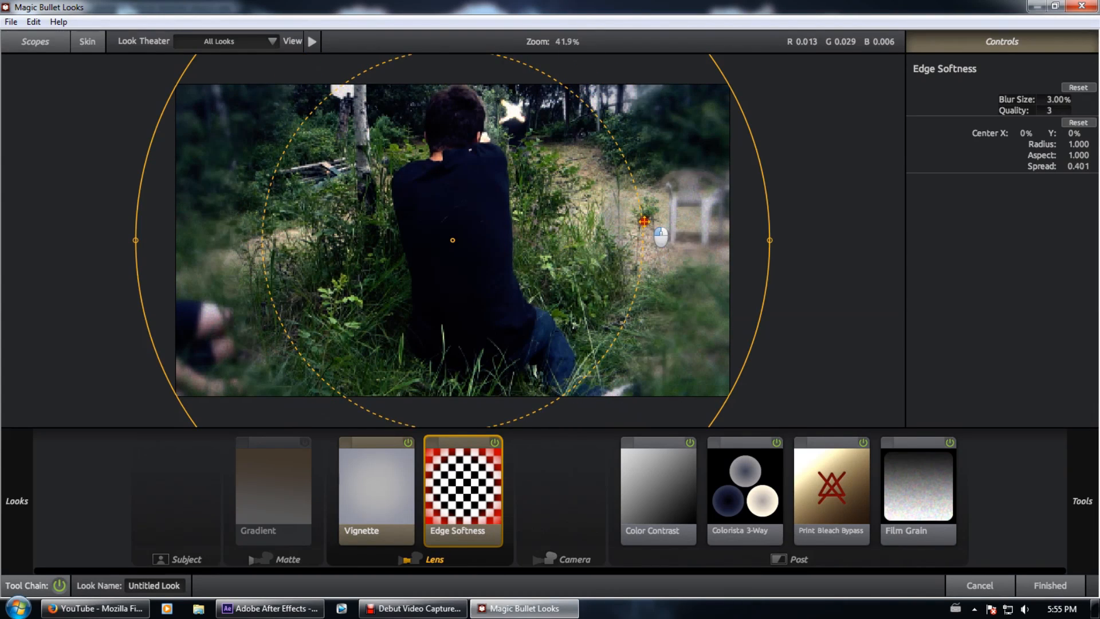
drag(1049, 110, 1091, 106)
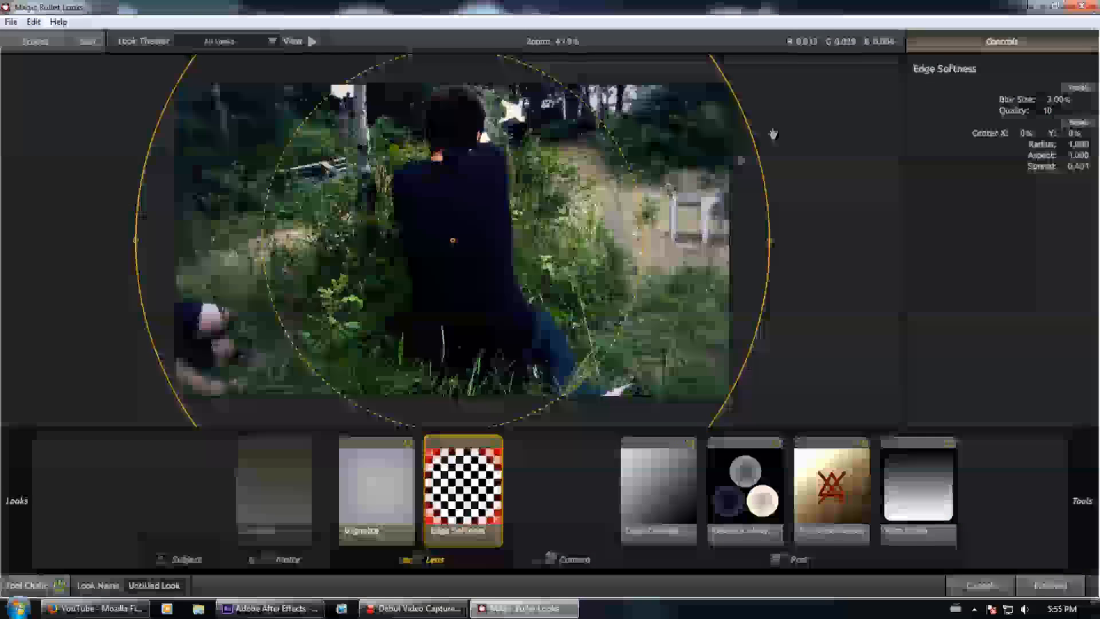
scroll(707, 200, up, 2)
drag(1058, 99, 1038, 107)
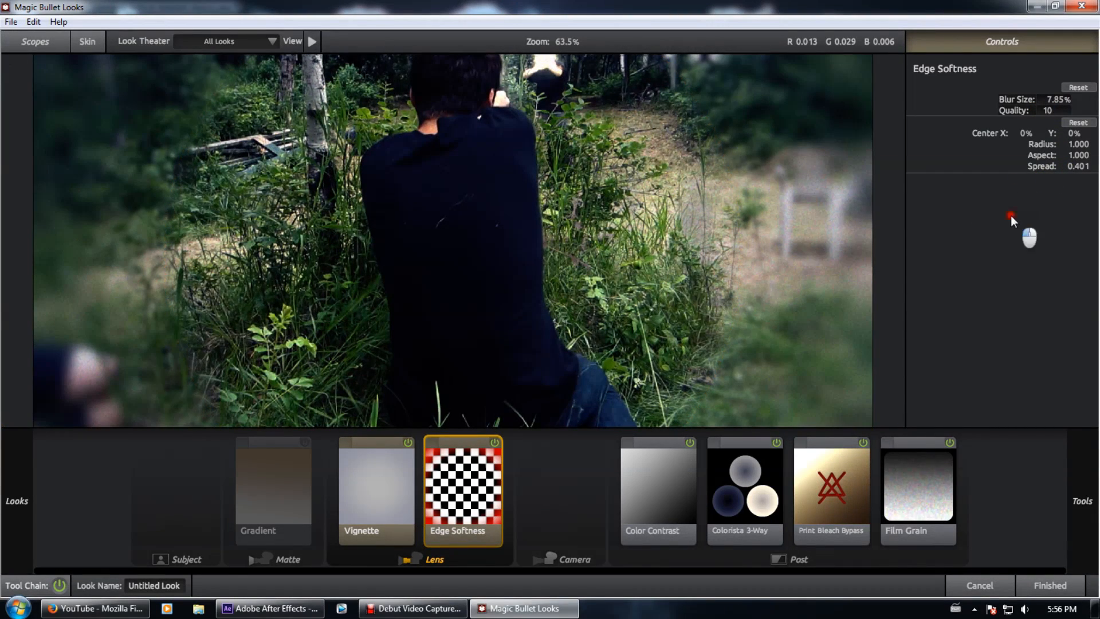
Reduce the Edge Softness Blur Size to 1.74%
click(529, 486)
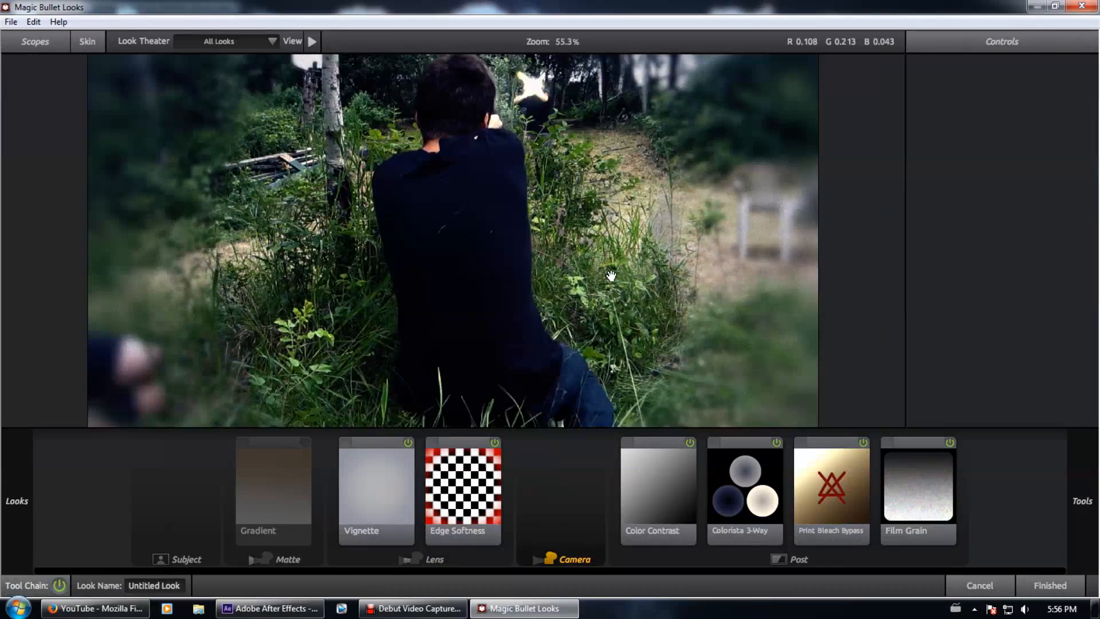
scroll(611, 276, down, 1)
mouse_move(1097, 147)
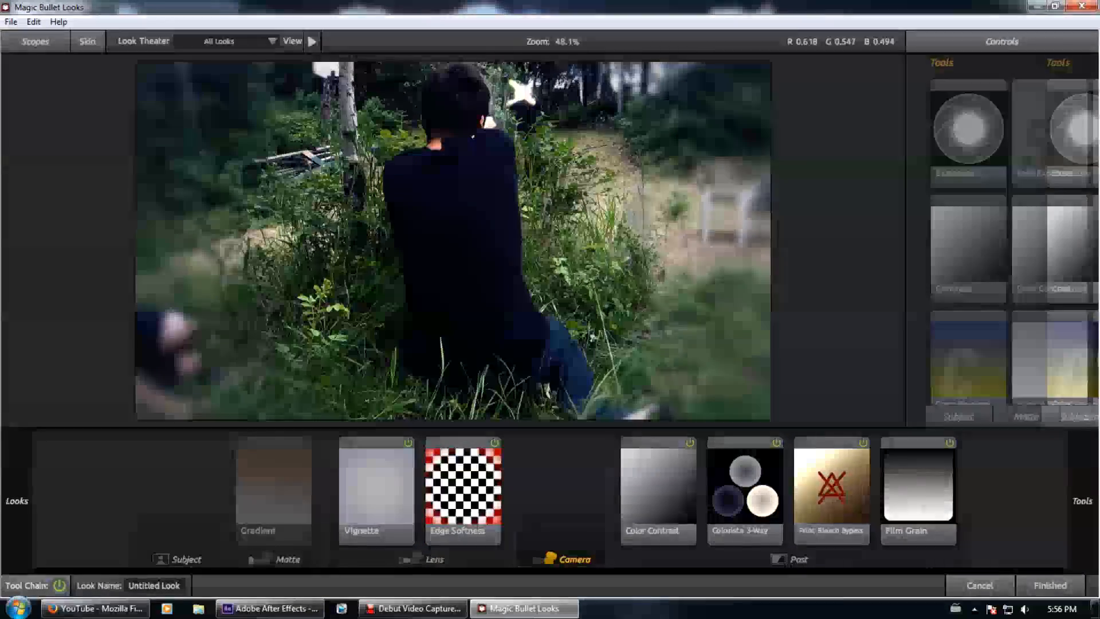
click(458, 486)
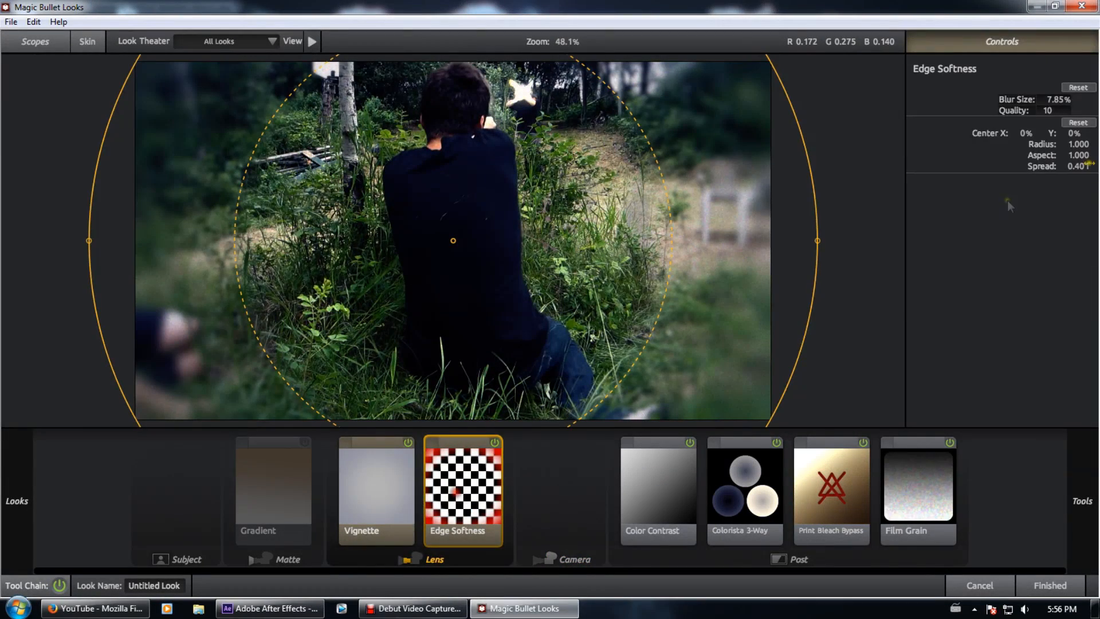
drag(1055, 98, 1025, 106)
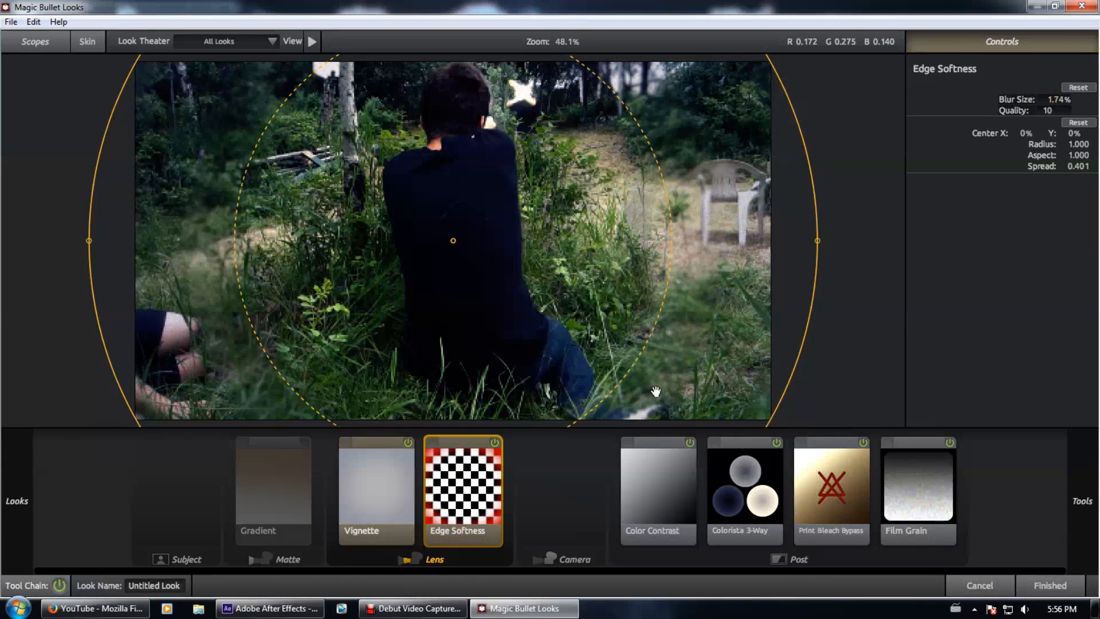
Add a Saturation tool to the Camera stage and shift its Component Balance toward blue at R 0.503, G 0.521, B 0.609
click(585, 492)
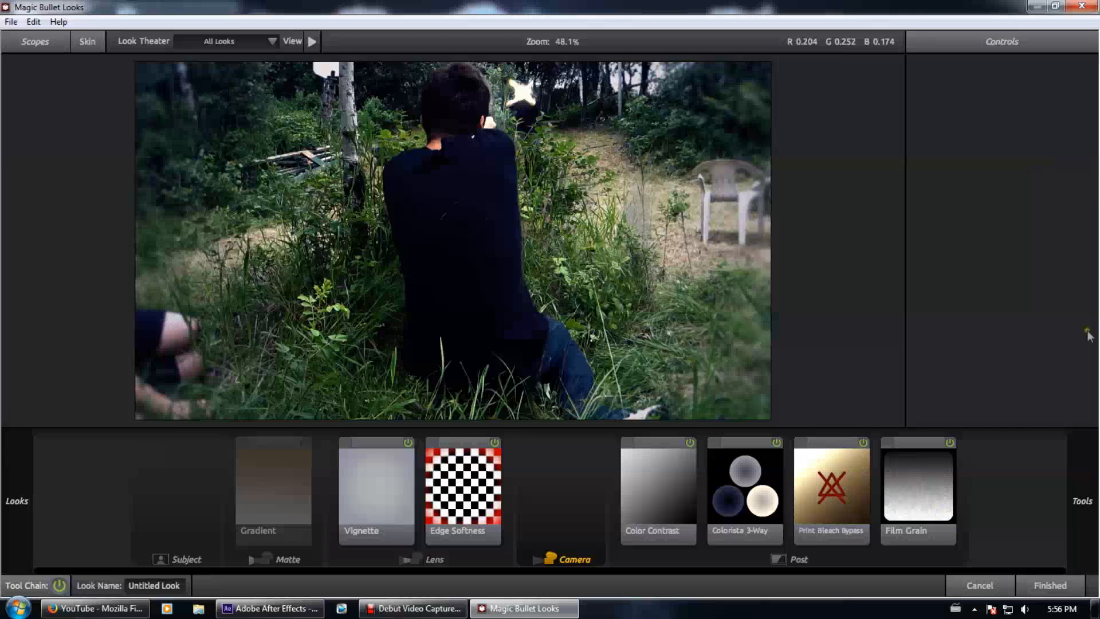
mouse_move(1092, 330)
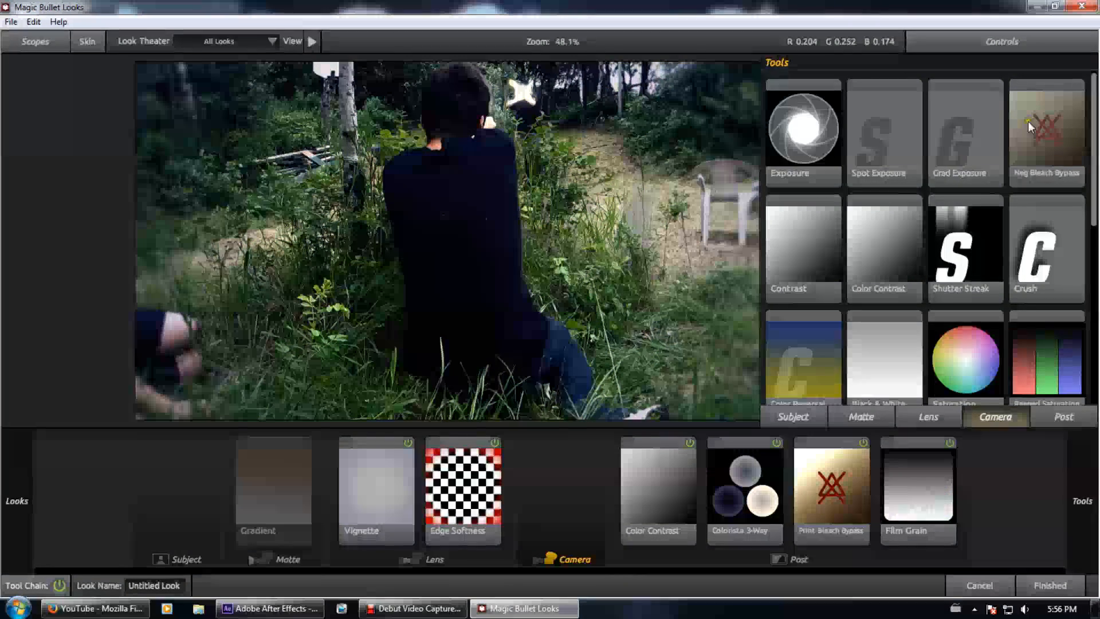
scroll(934, 228, down, 1)
scroll(933, 228, down, 3)
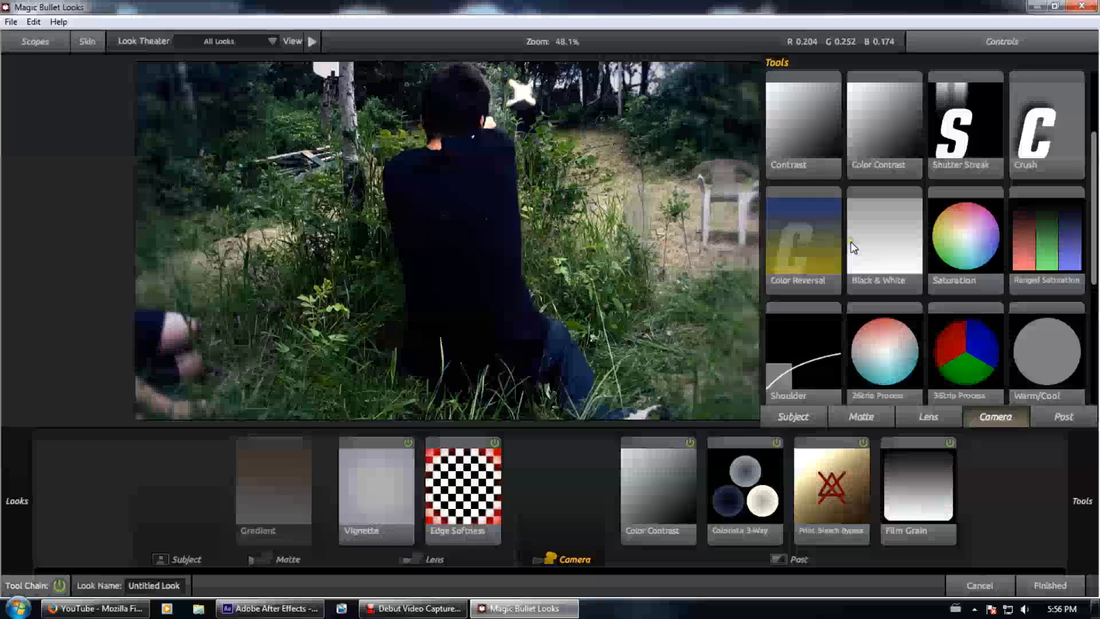
scroll(851, 243, down, 3)
scroll(851, 242, down, 4)
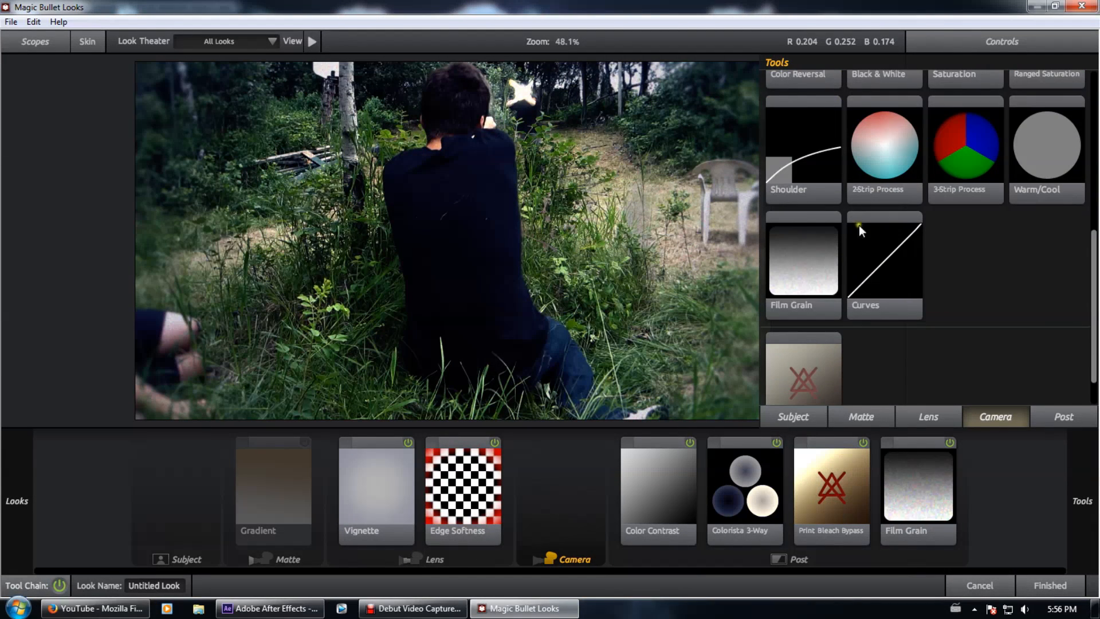
scroll(857, 273, up, 2)
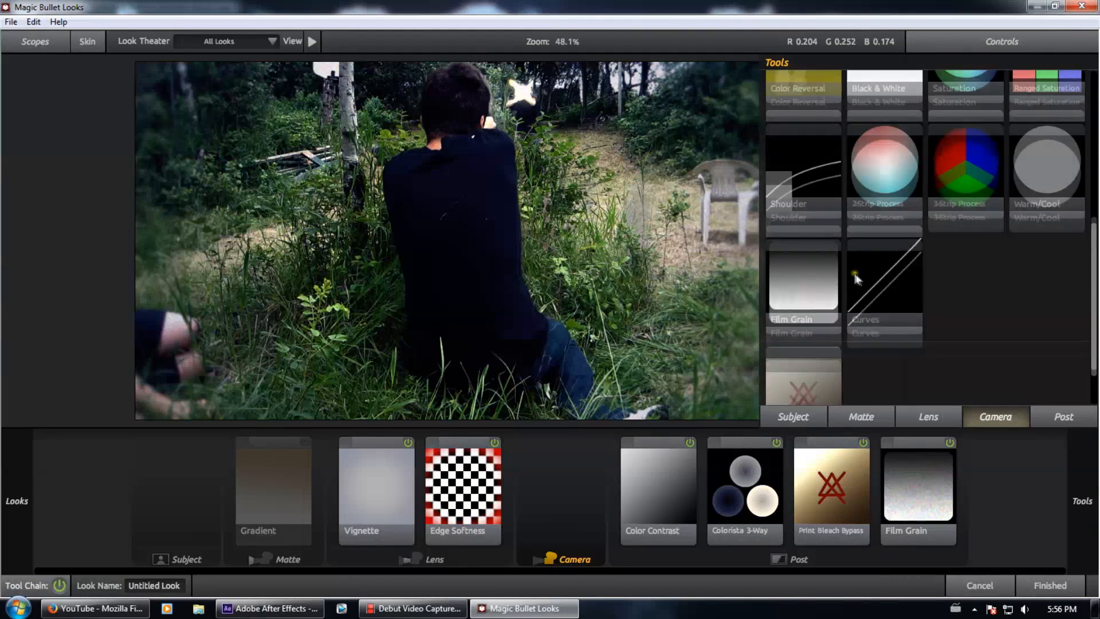
scroll(789, 302, up, 4)
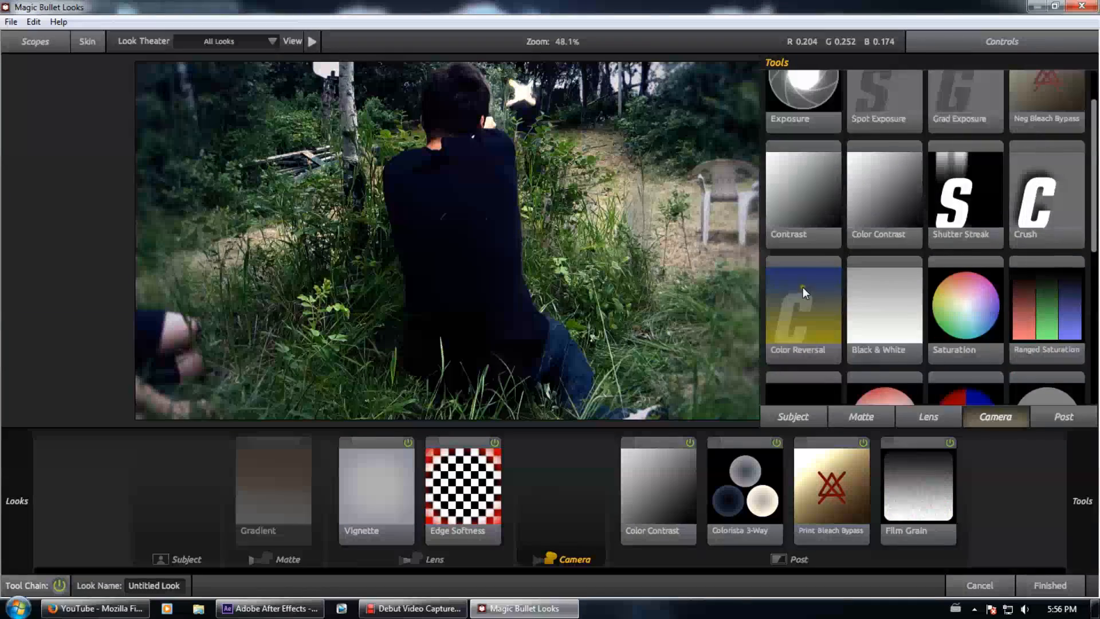
scroll(892, 283, up, 1)
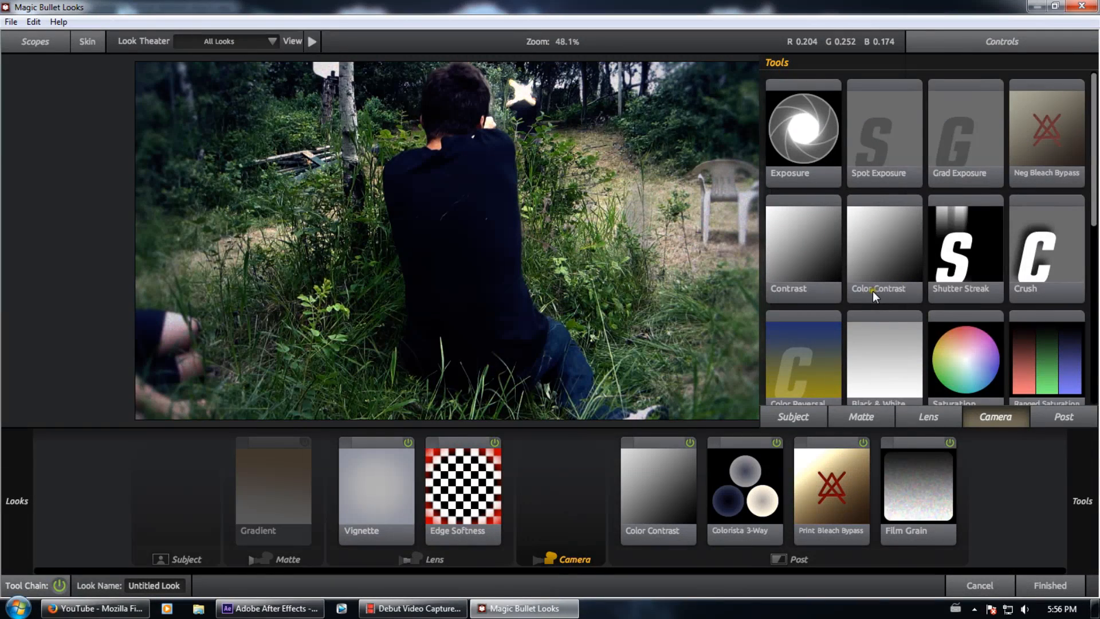
drag(964, 360, 553, 484)
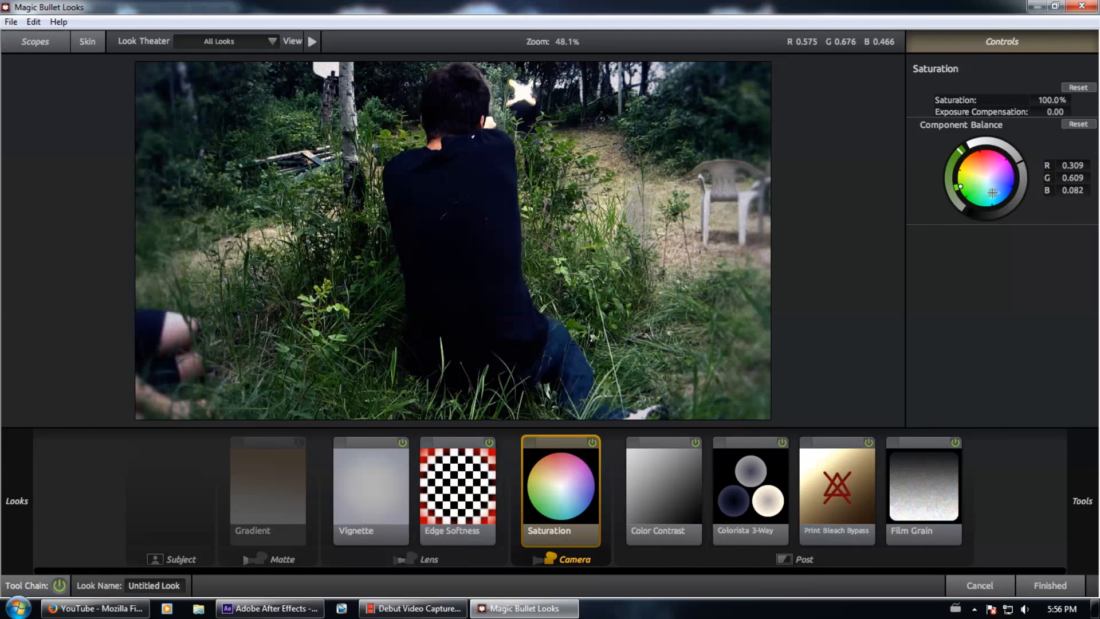
drag(1002, 184, 1054, 191)
Try an extreme Saturation of 529.0%, reset it, set it to 84.0%, and move the Saturation tool to the Subject stage
drag(1058, 101, 1099, 98)
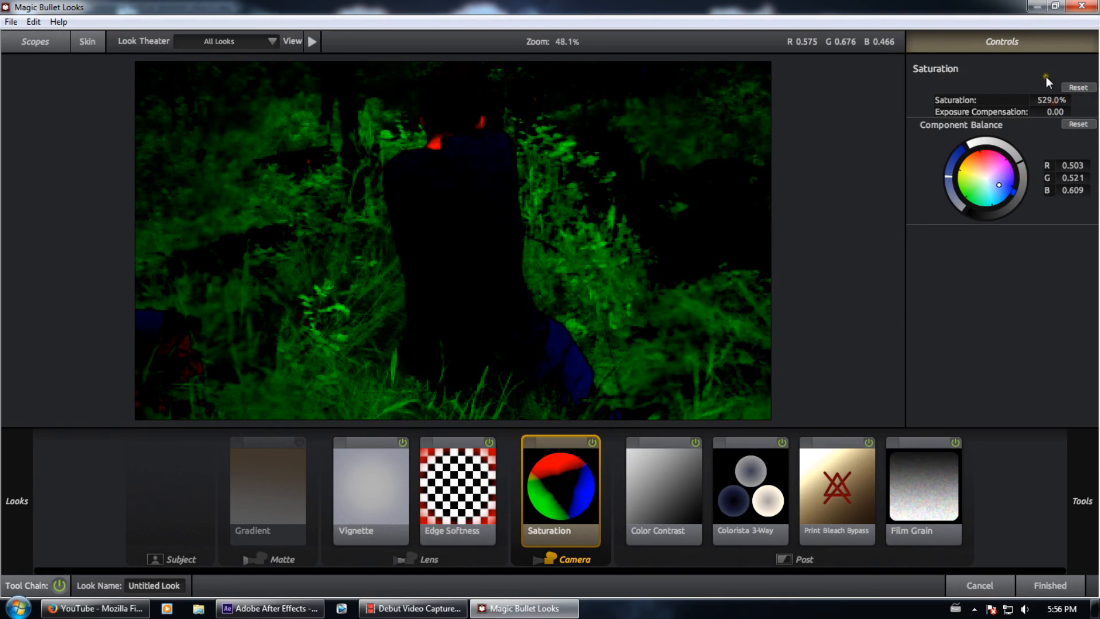
click(1078, 87)
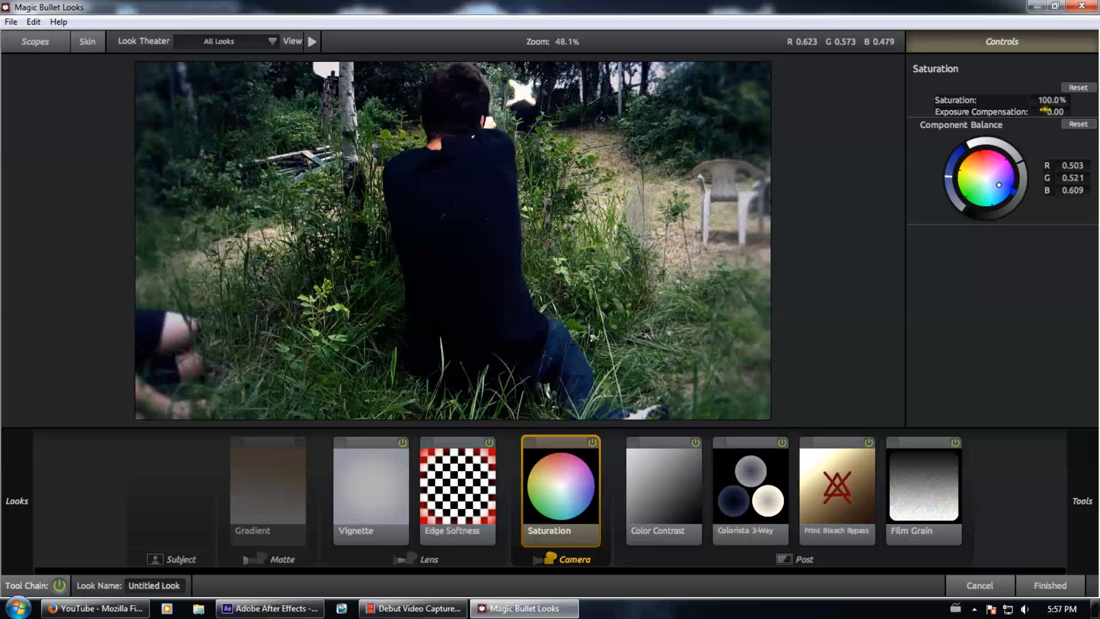
mouse_move(1042, 106)
mouse_down()
mouse_move(1029, 99)
mouse_move(1055, 110)
mouse_up()
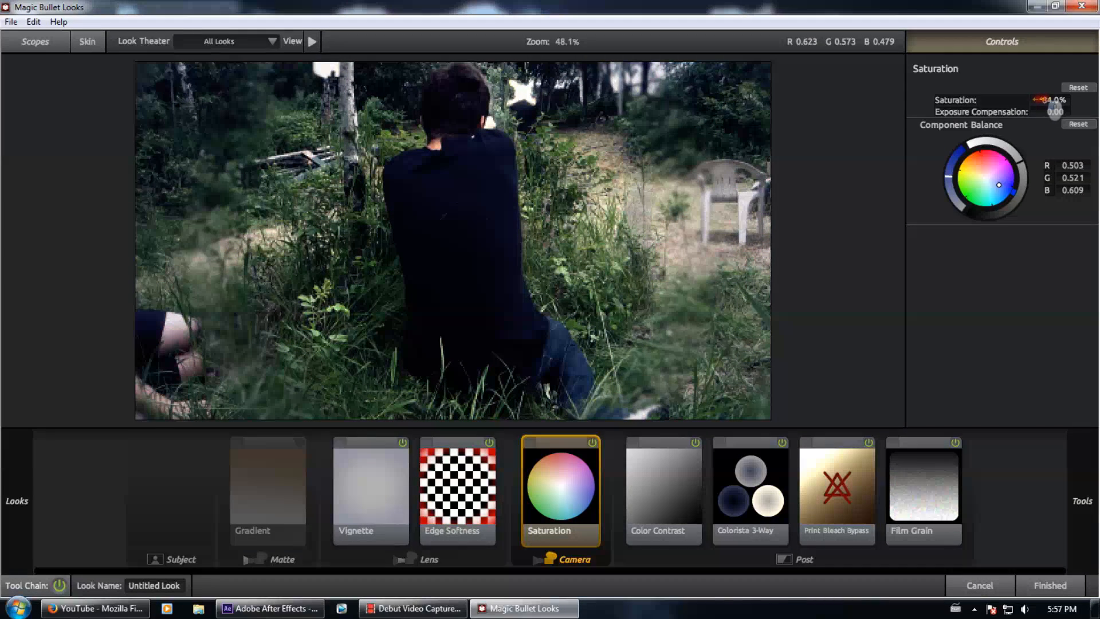
drag(567, 487, 200, 476)
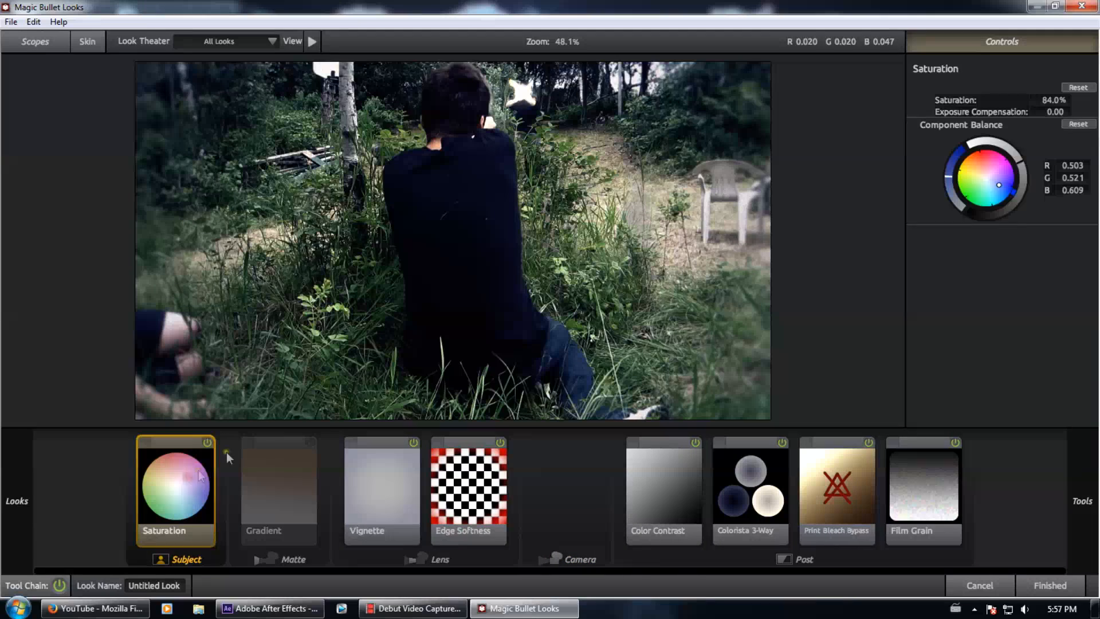
Add a Colorista 3-Way tool after Saturation in the Subject stage
mouse_move(1085, 458)
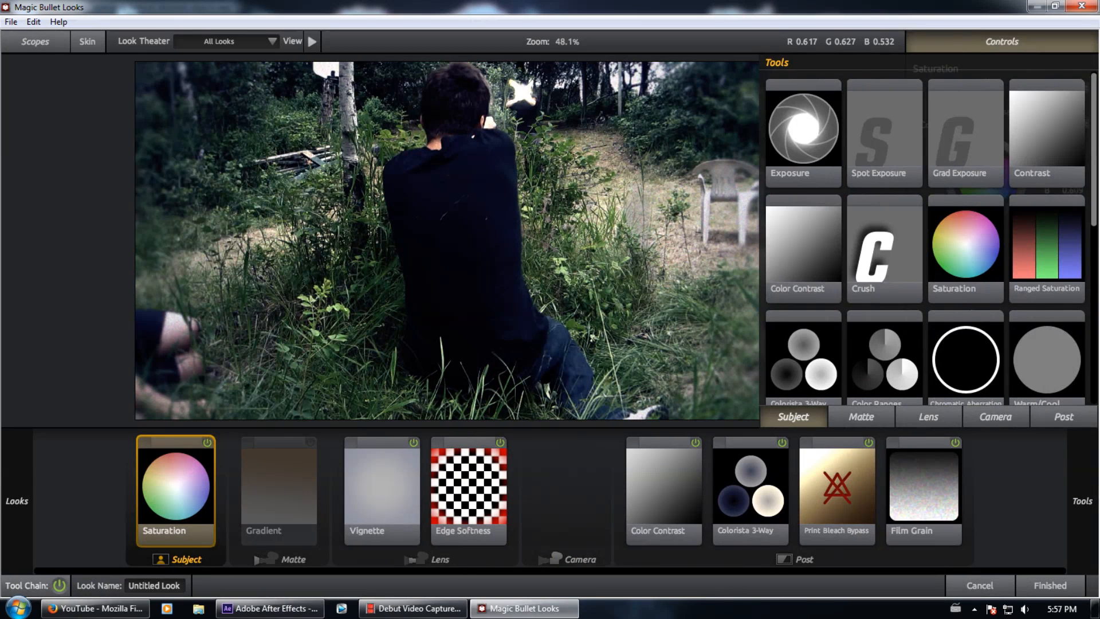
click(994, 414)
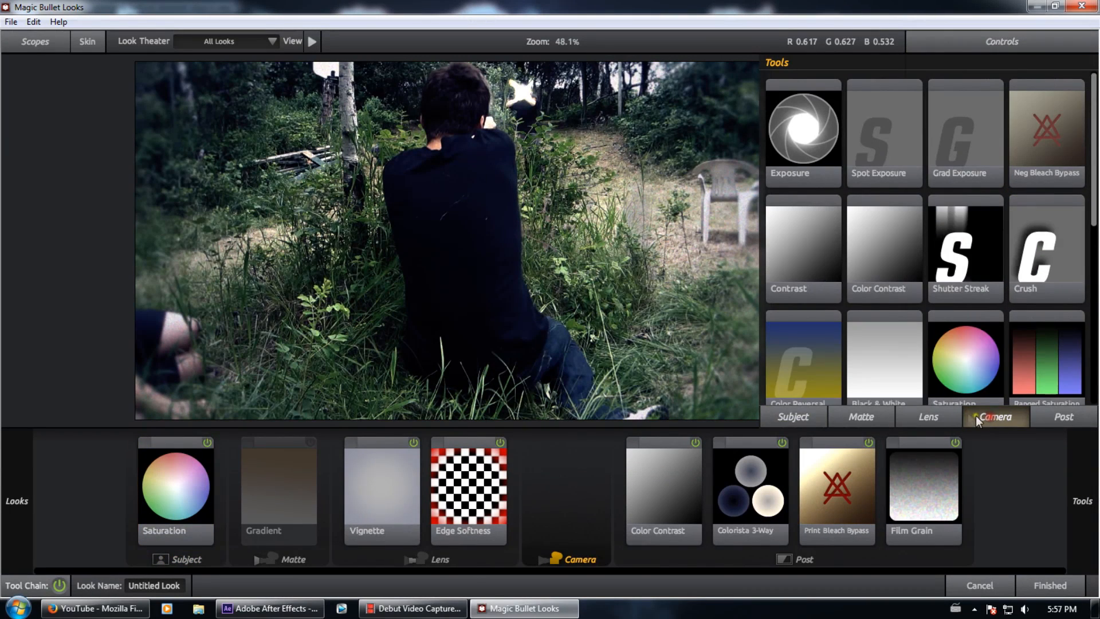
click(793, 416)
scroll(802, 320, down, 2)
drag(802, 309, 657, 332)
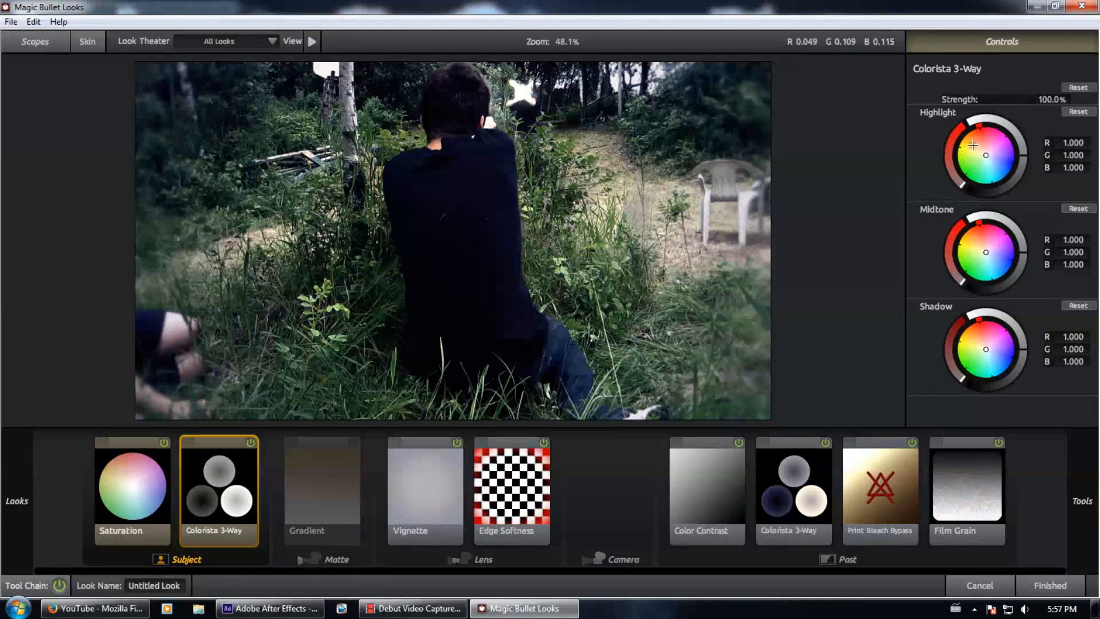
Tint the Subject Colorista's shadows blue (0.894, 0.905, 1.000), midtones green (0.893, 1.129, 0.977) and highlights warm orange (1.065, 1.022, 0.912)
drag(985, 349, 996, 354)
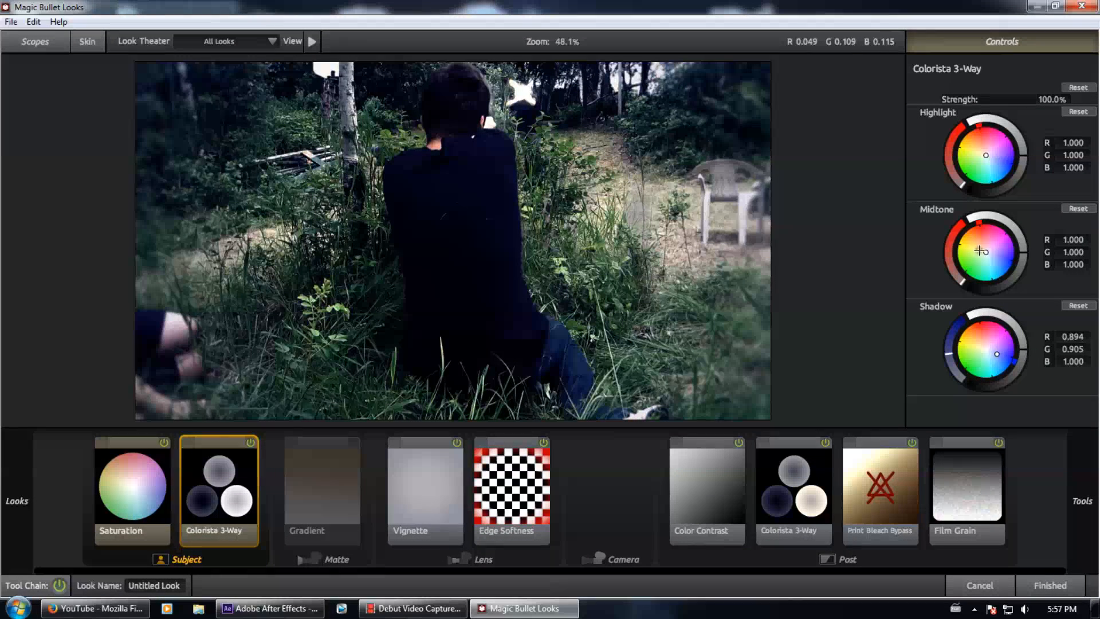
drag(982, 263, 980, 263)
drag(982, 174, 976, 150)
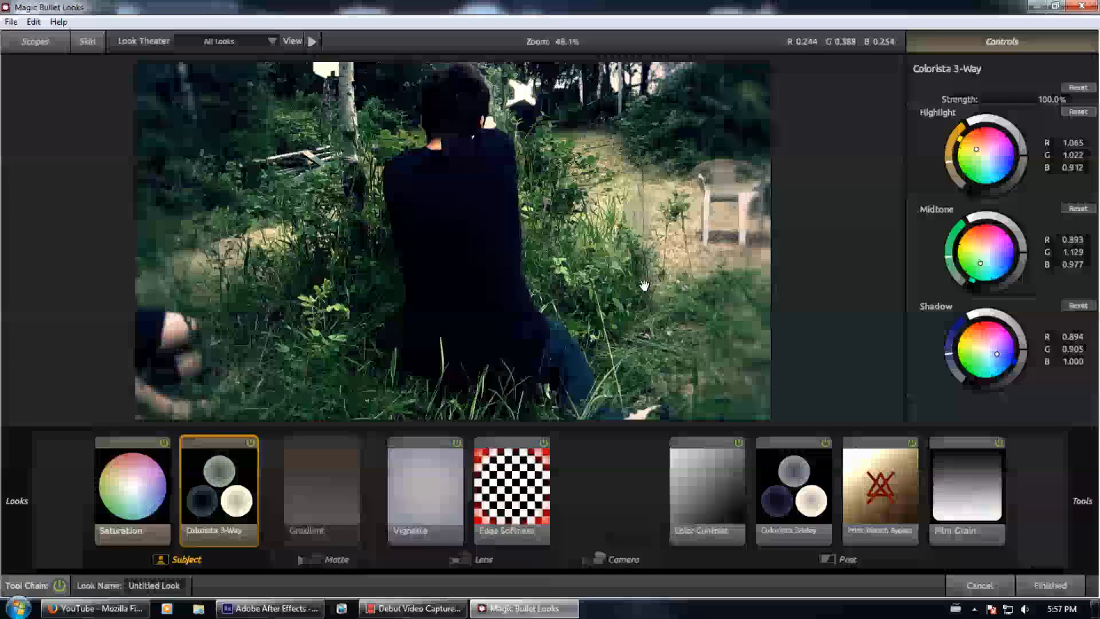
scroll(643, 285, down, 1)
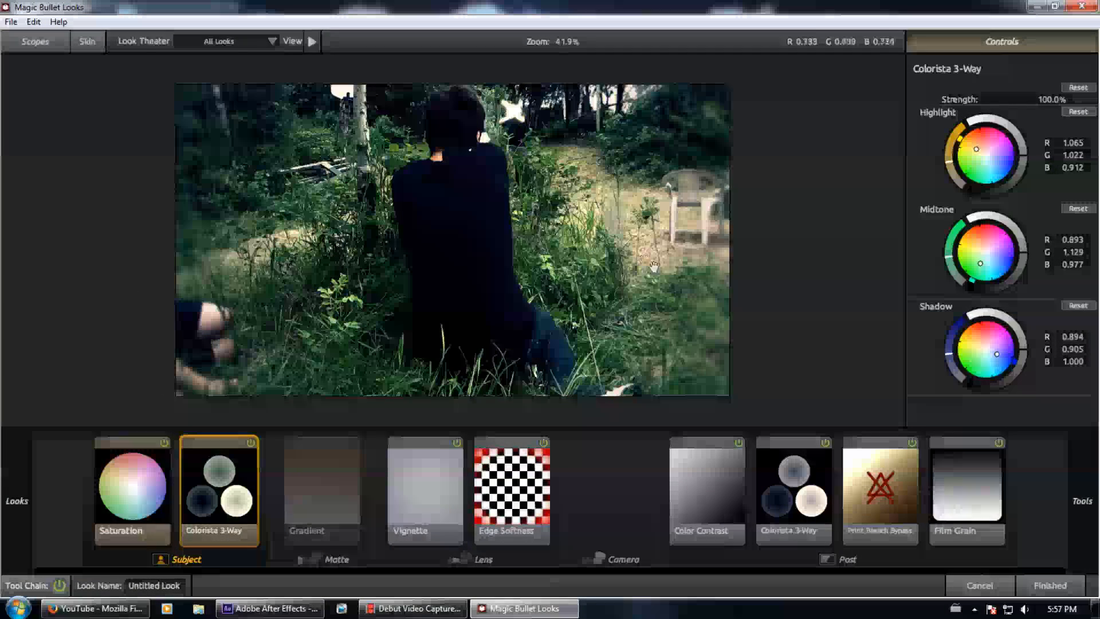
Apply the finished look, return to After Effects, and bring up the composition's first frame
click(1026, 584)
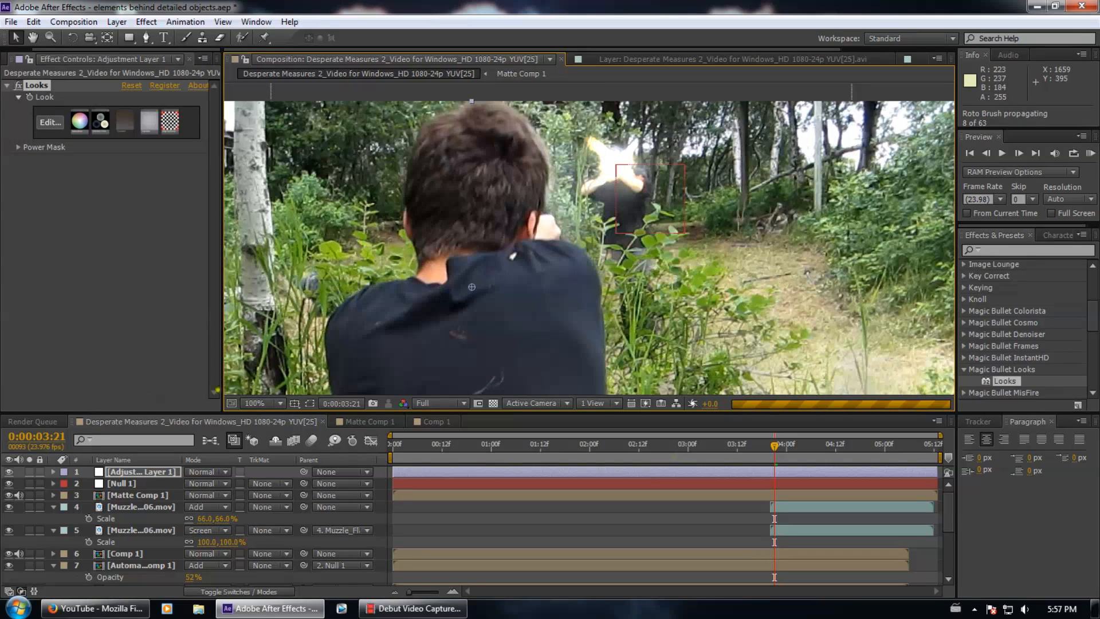
click(149, 260)
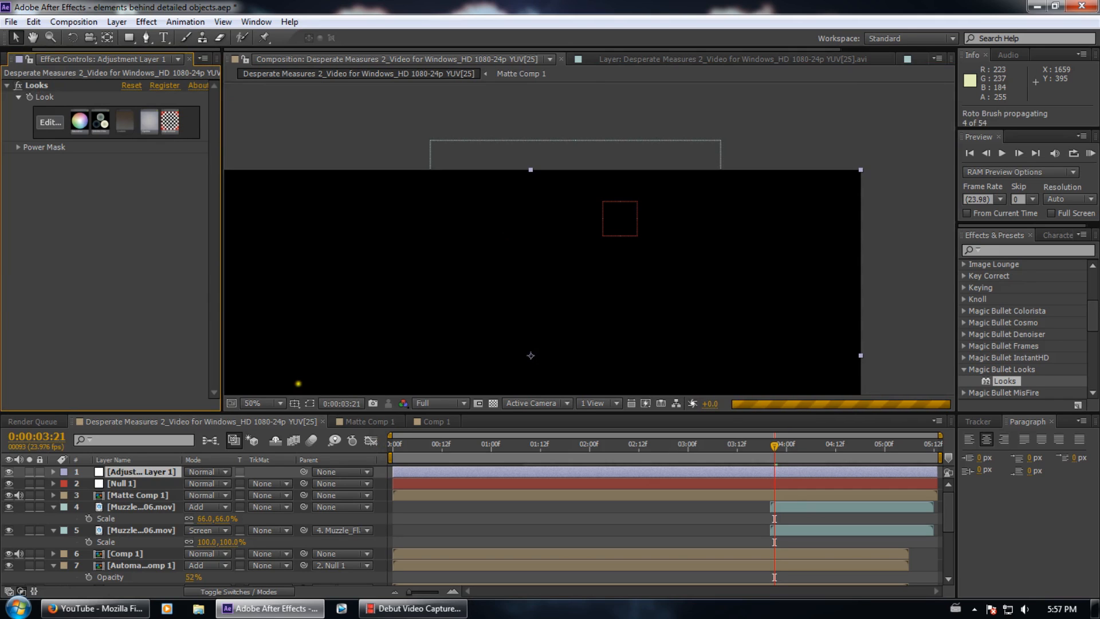
key(Home)
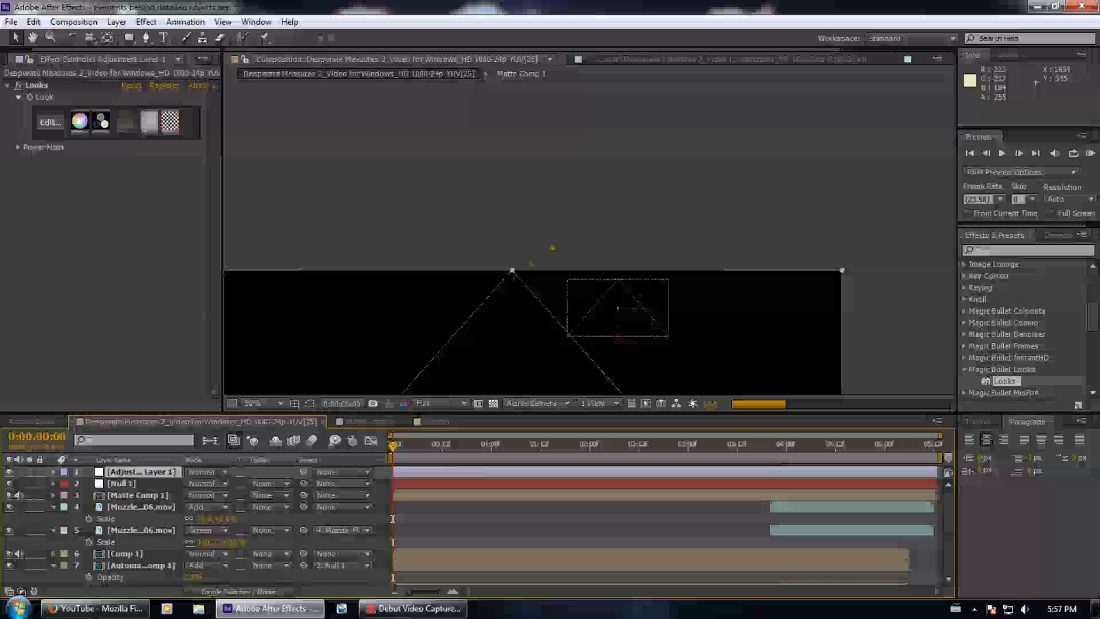
drag(490, 379, 691, 100)
scroll(865, 177, down, 3)
scroll(865, 176, up, 5)
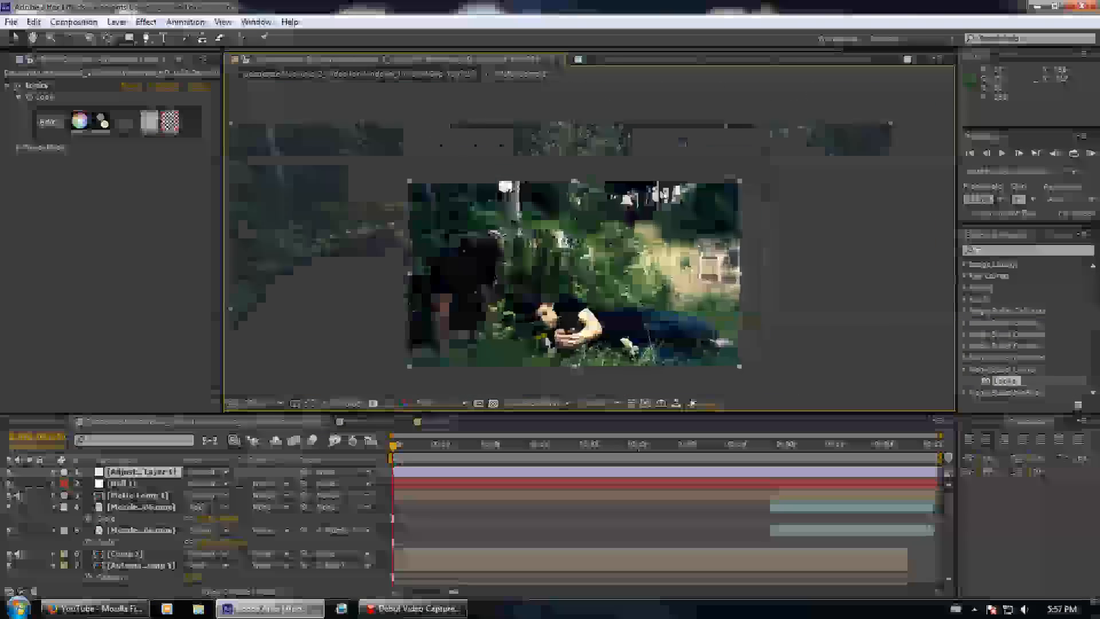
Compare the first frame with the Looks adjustment layer hidden and shown, and inspect the graded image up close
click(11, 471)
click(10, 471)
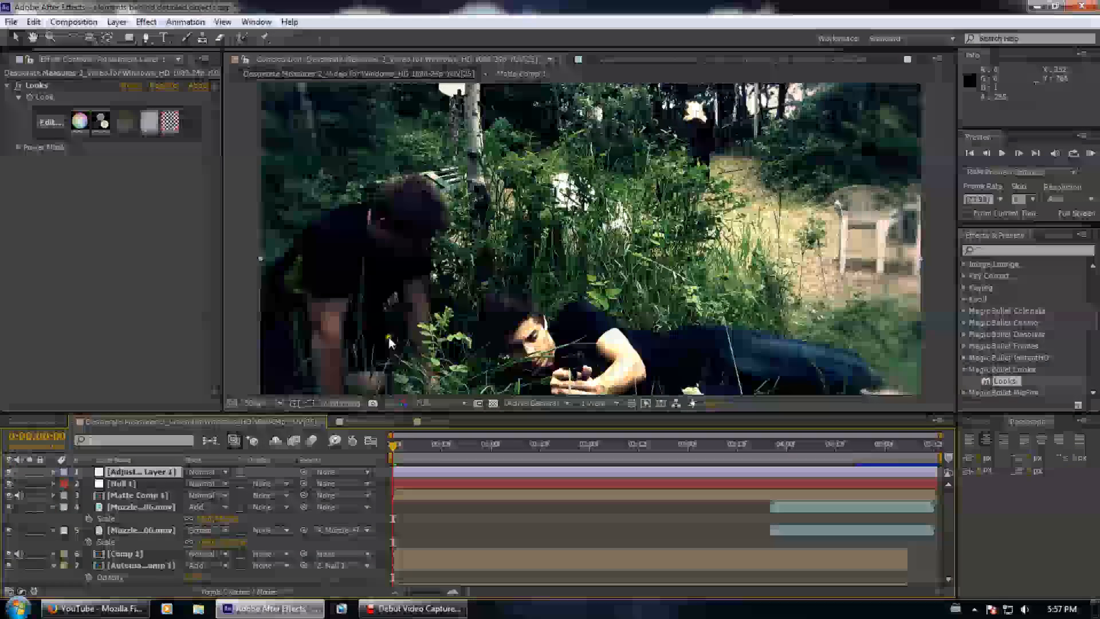
scroll(533, 321, up, 3)
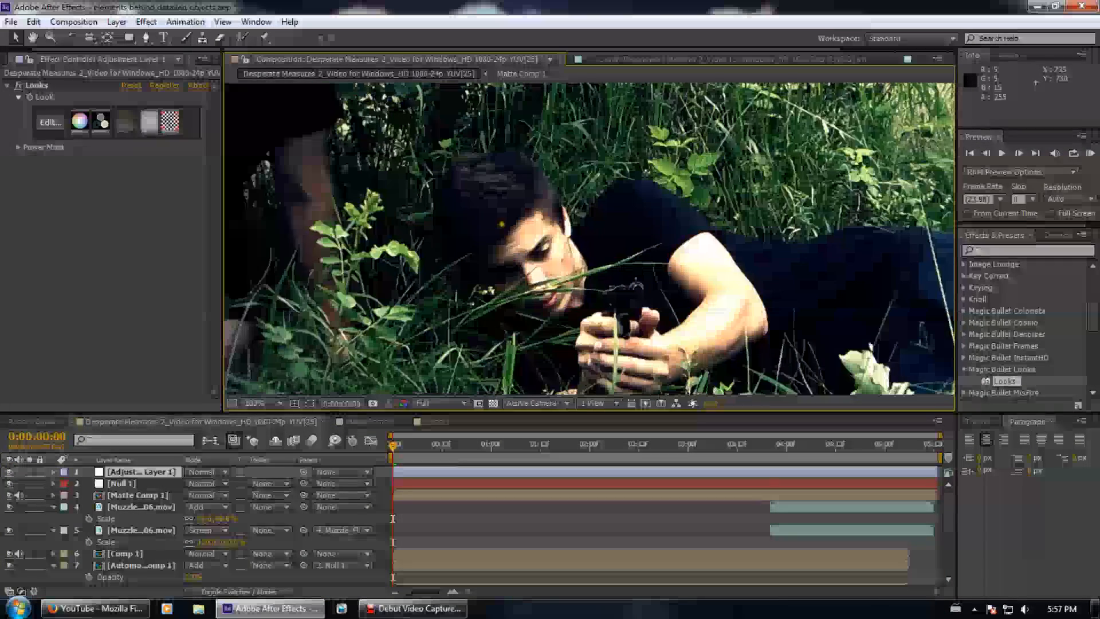
scroll(429, 375, down, 3)
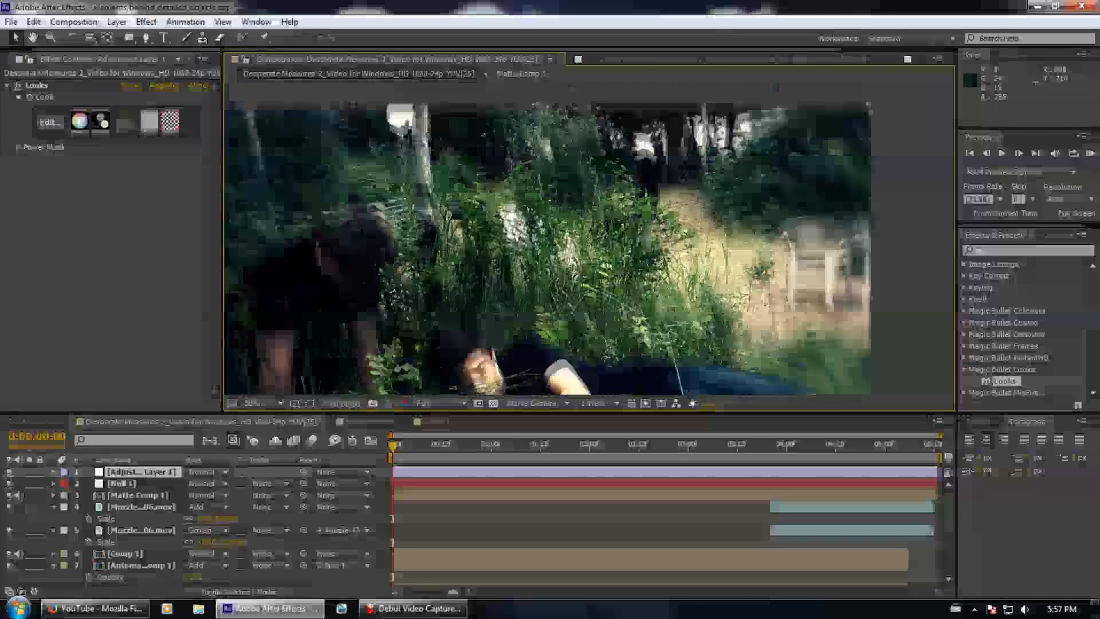
Close the Matte Comp 1 and Comp 1 timelines so only the main Desperate Measures composition stays open
scroll(428, 375, down, 2)
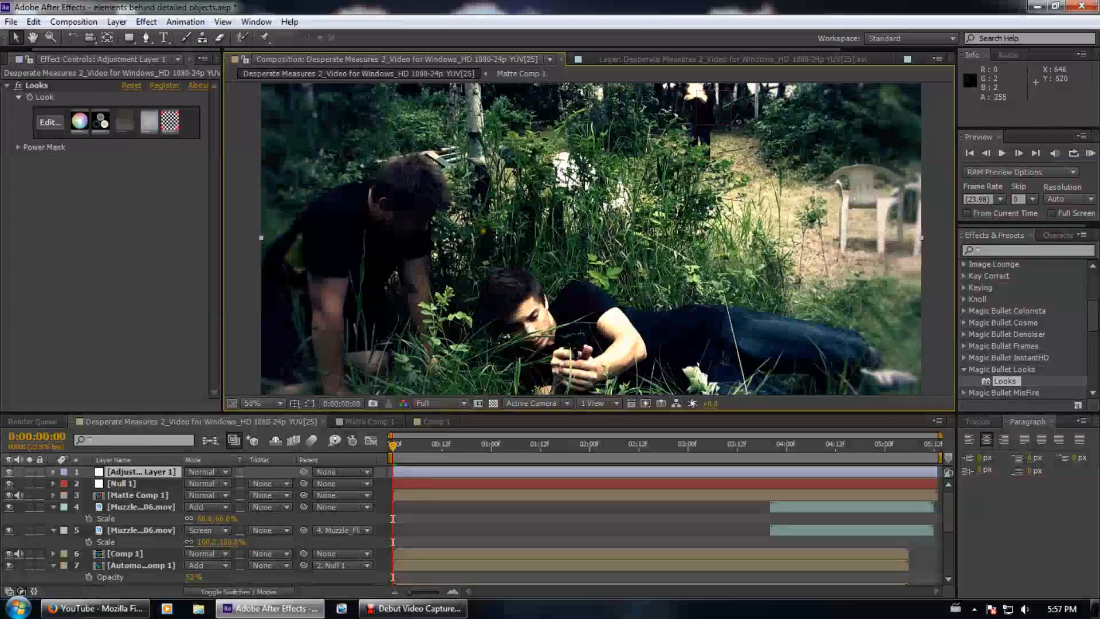
scroll(471, 265, up, 2)
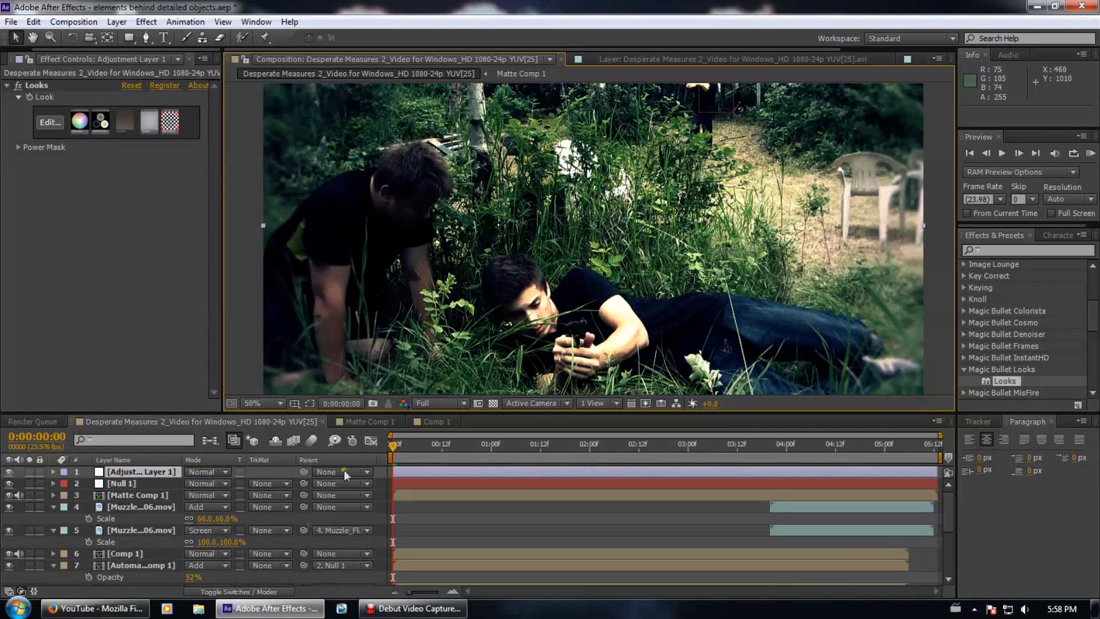
click(385, 422)
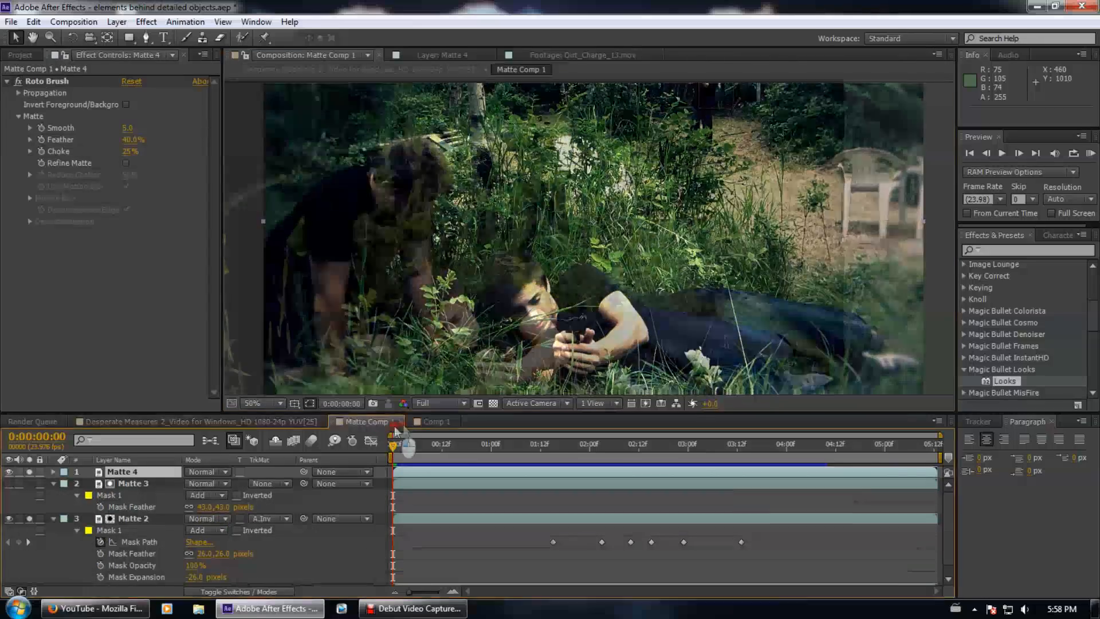
click(400, 421)
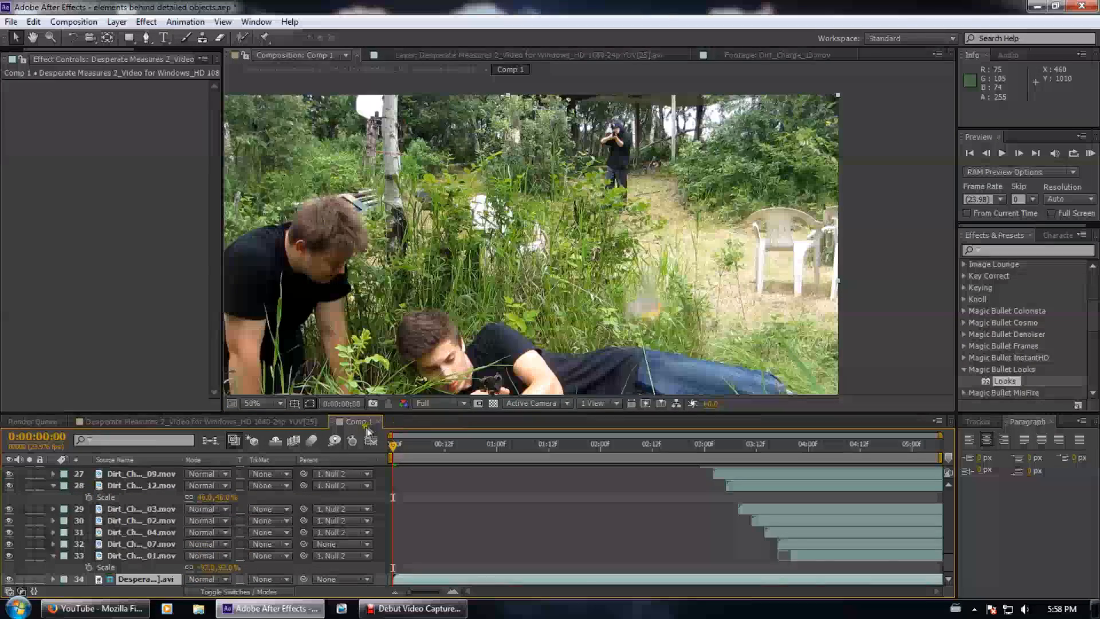
click(376, 423)
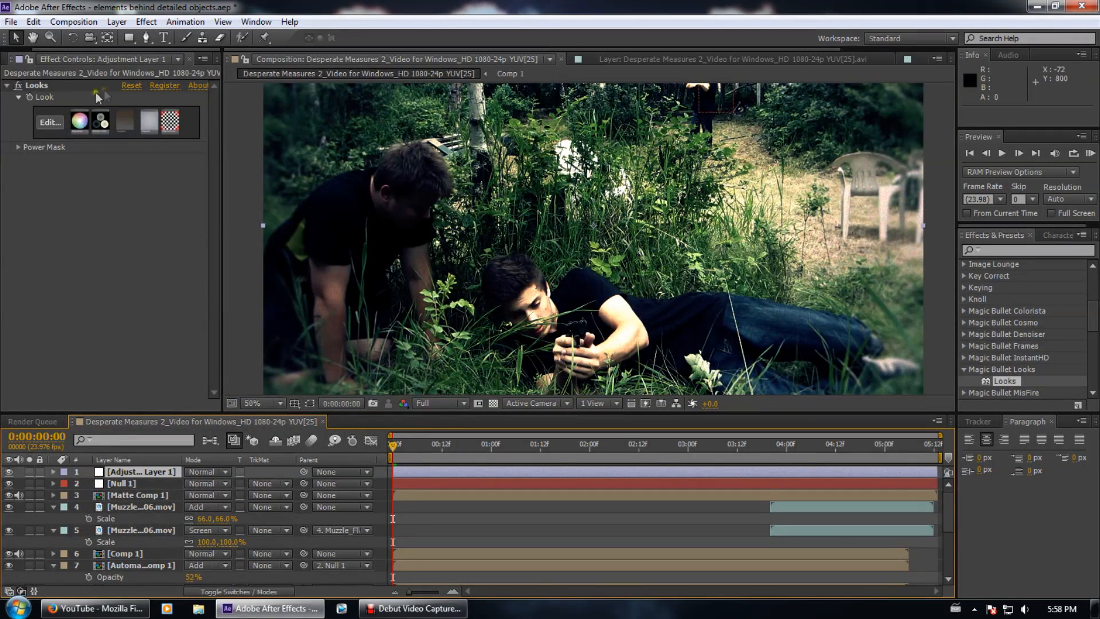
Reveal the Looks effect's Power Mask settings and try the Color blending mode on the adjustment layer
click(17, 147)
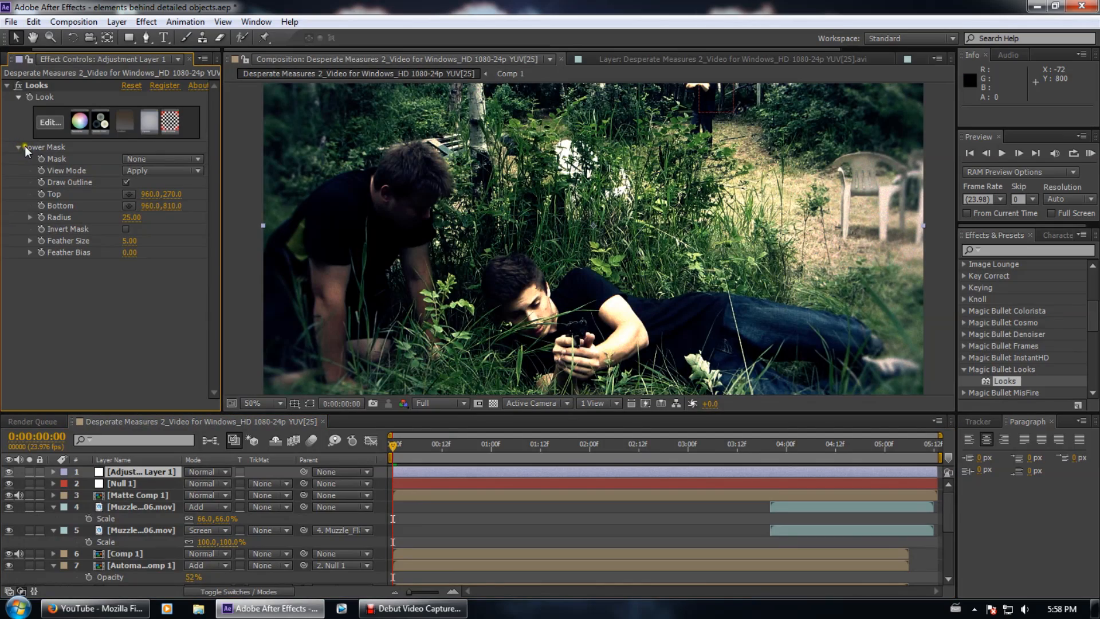
click(36, 84)
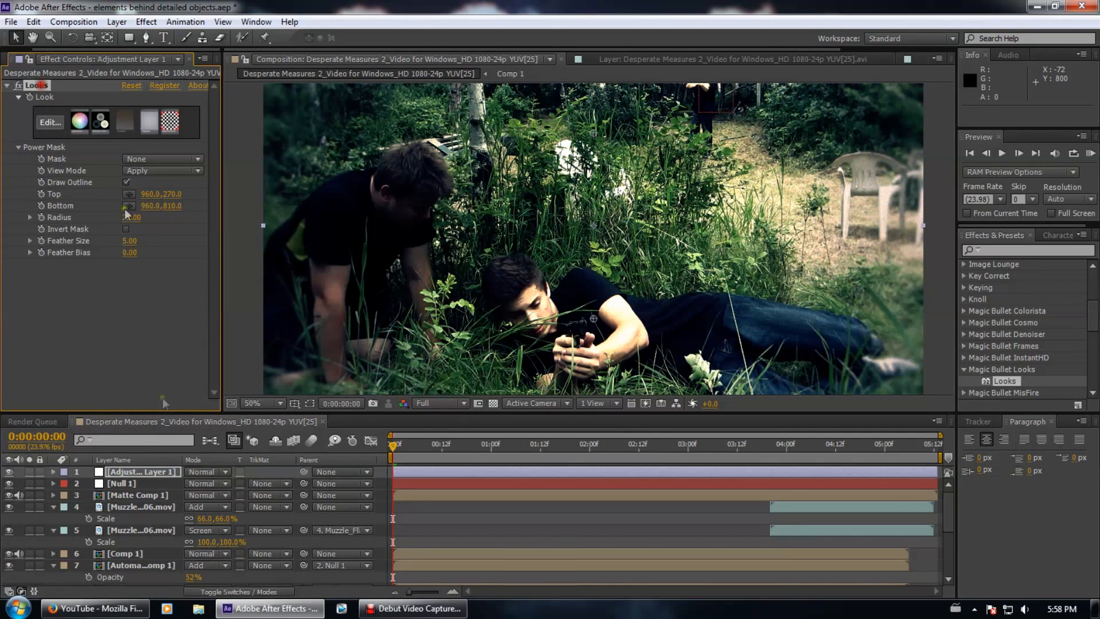
click(155, 471)
click(217, 472)
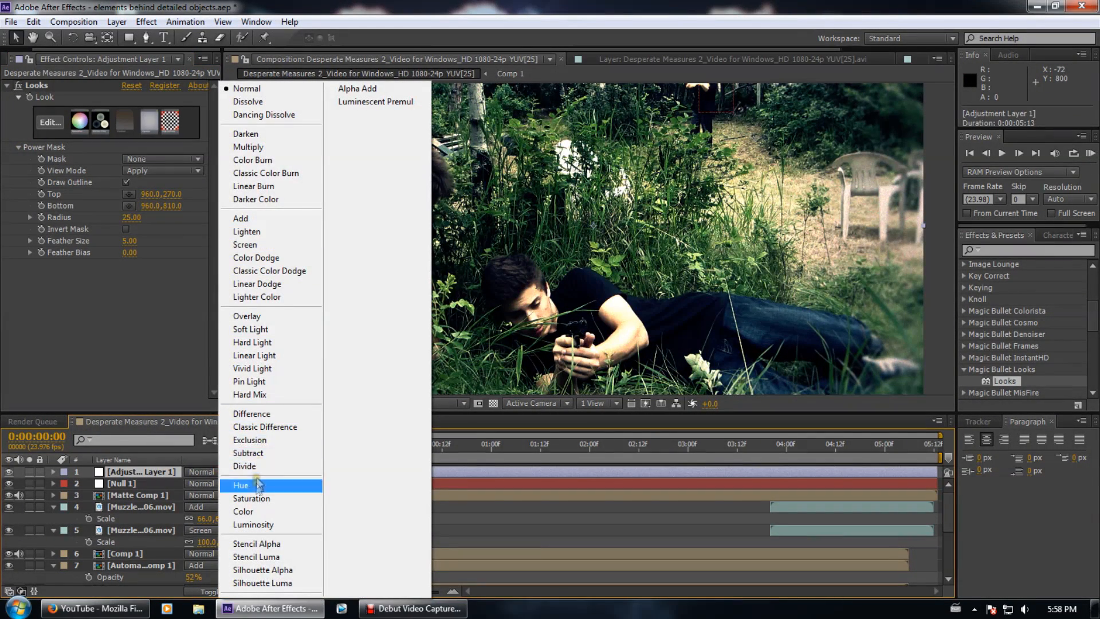
click(256, 511)
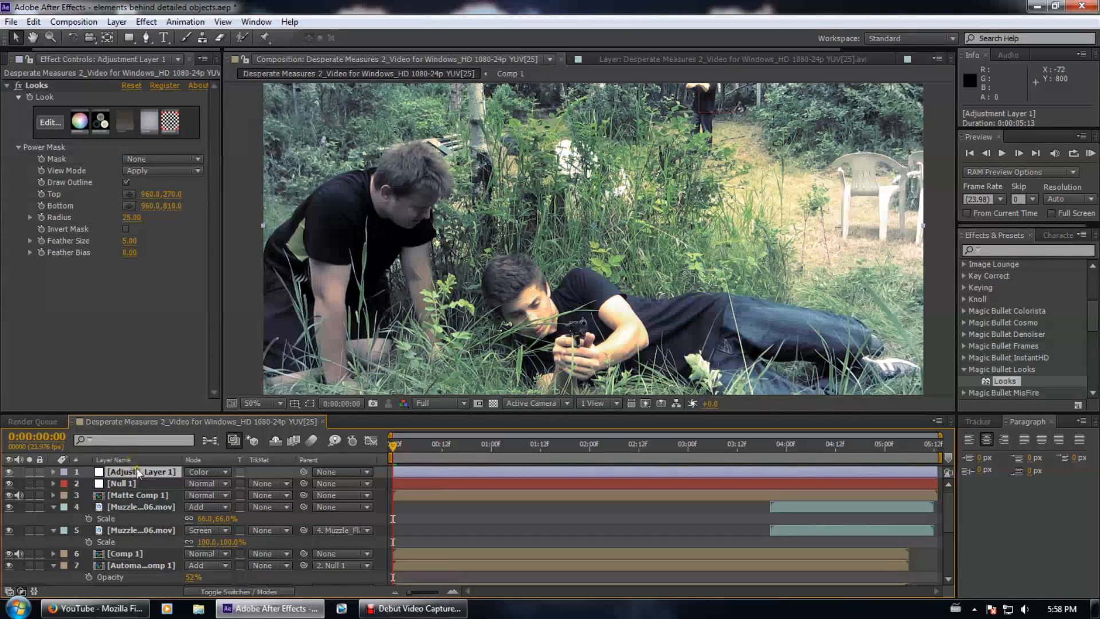
Try the Overlay and Soft Light blending modes on the adjustment layer, and return it to Normal
click(217, 472)
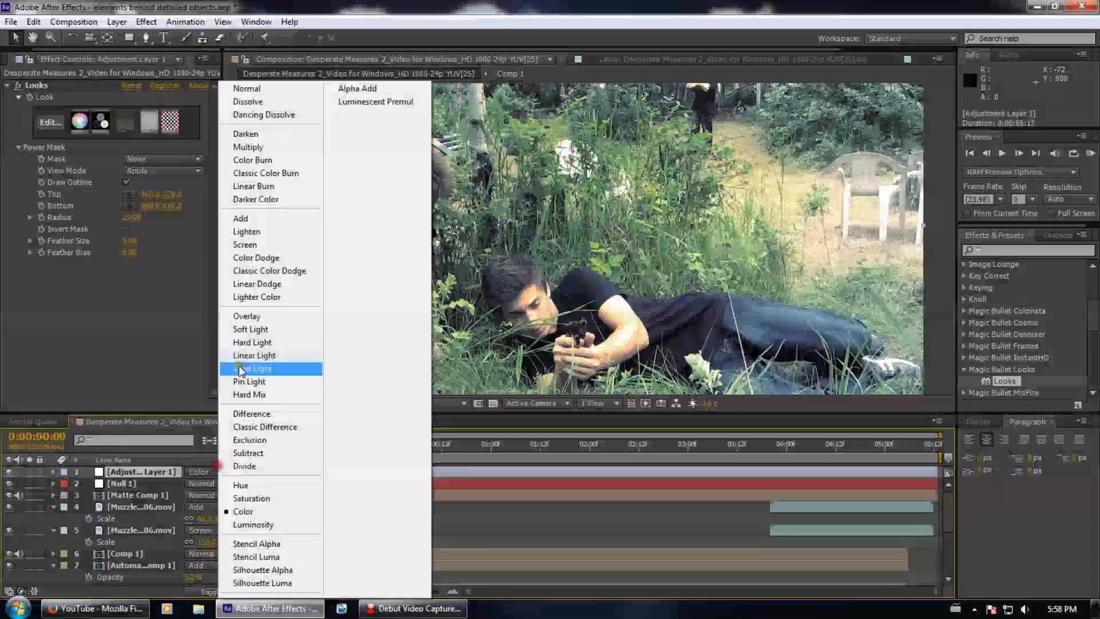
click(252, 316)
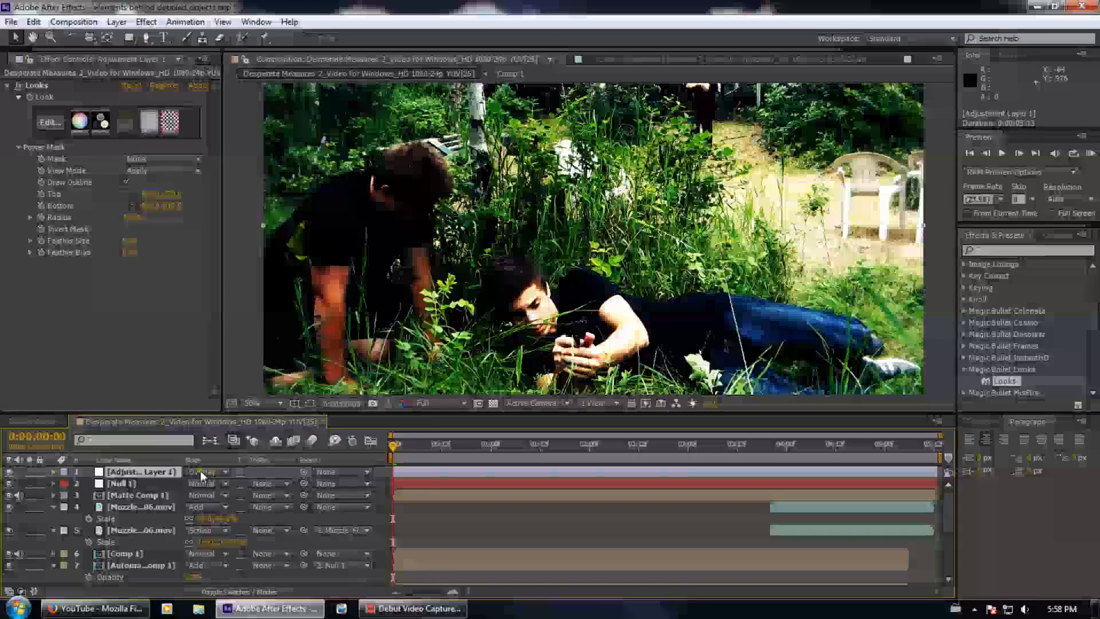
click(203, 471)
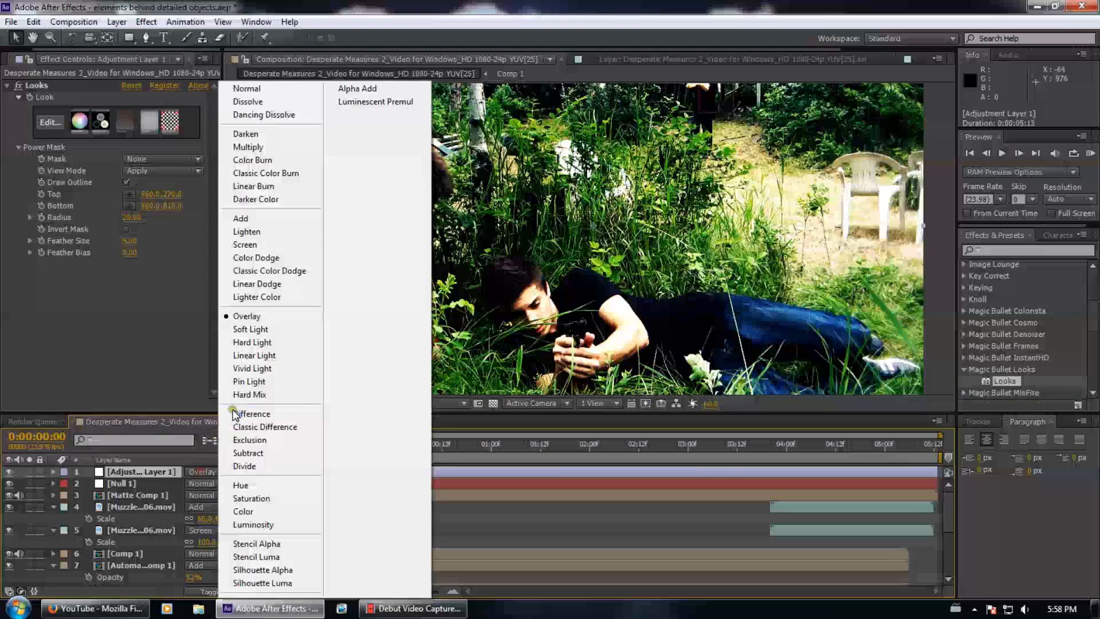
click(254, 331)
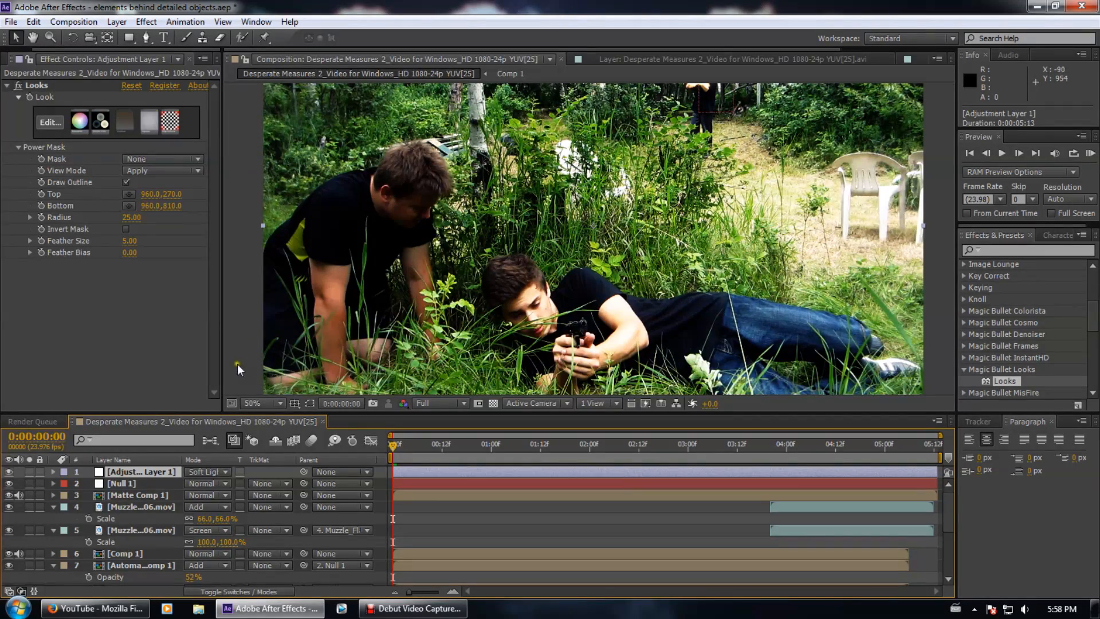
click(205, 471)
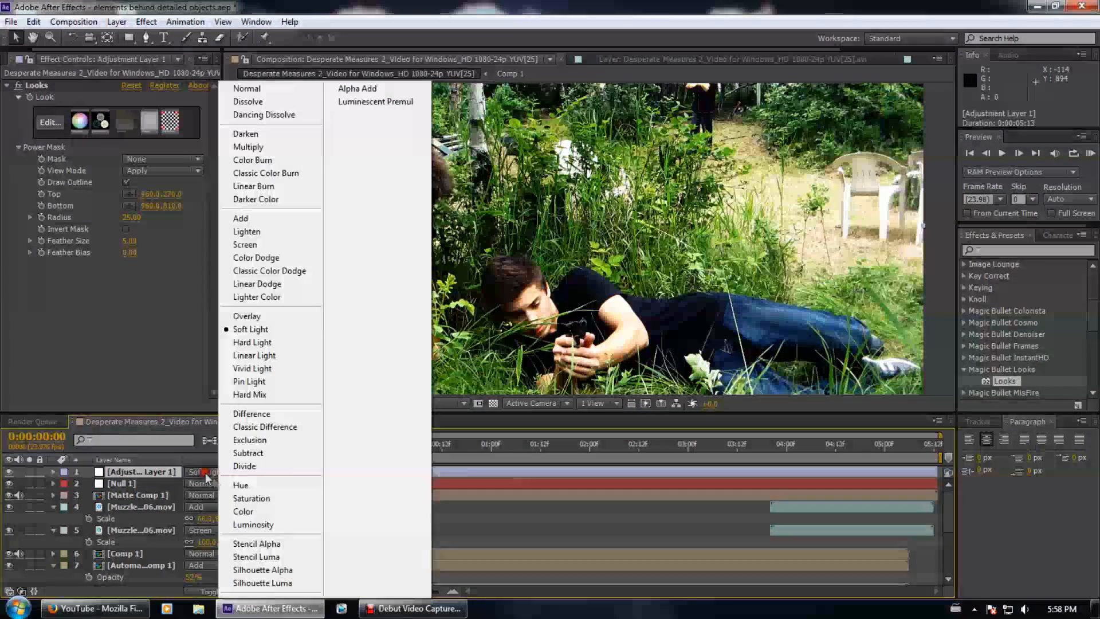
click(237, 512)
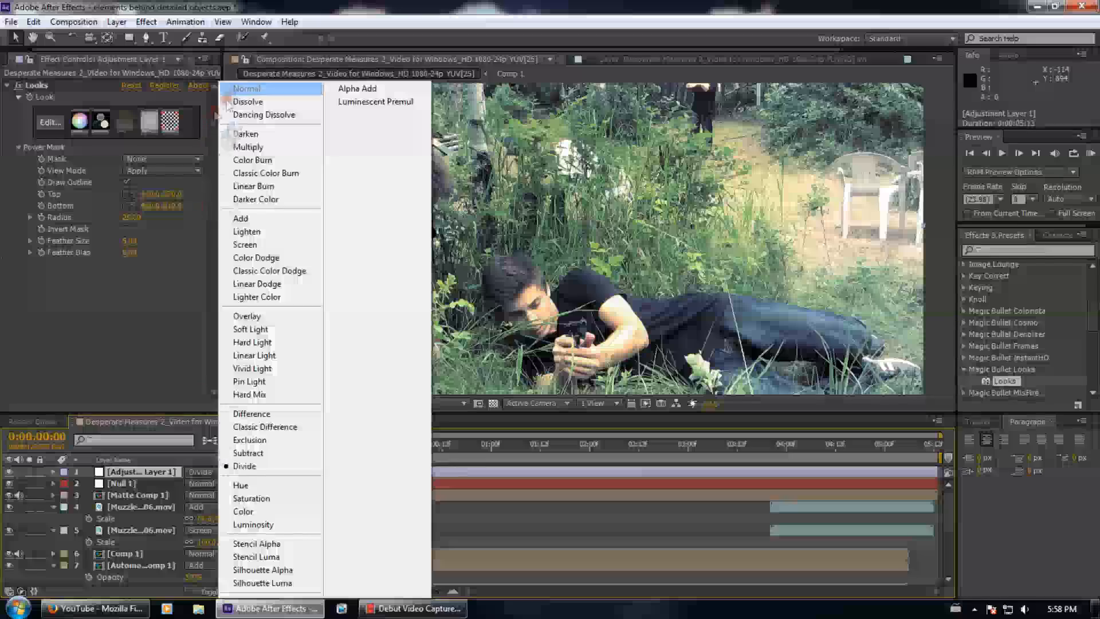
click(233, 89)
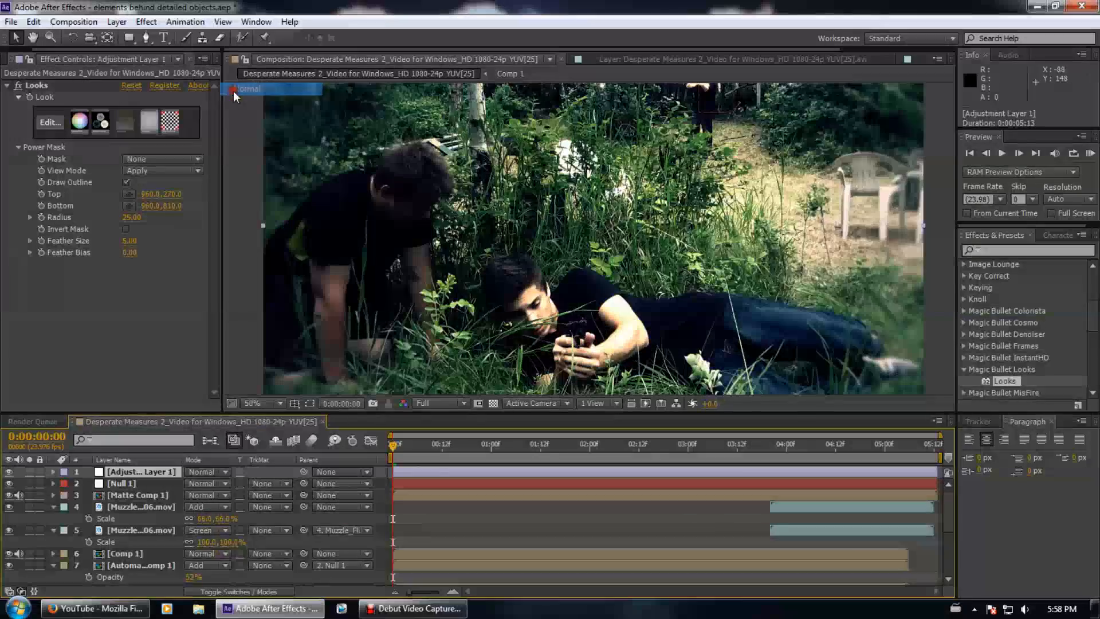
Reduce the adjustment layer's opacity to 75% to soften the grade, and save the project
key(t)
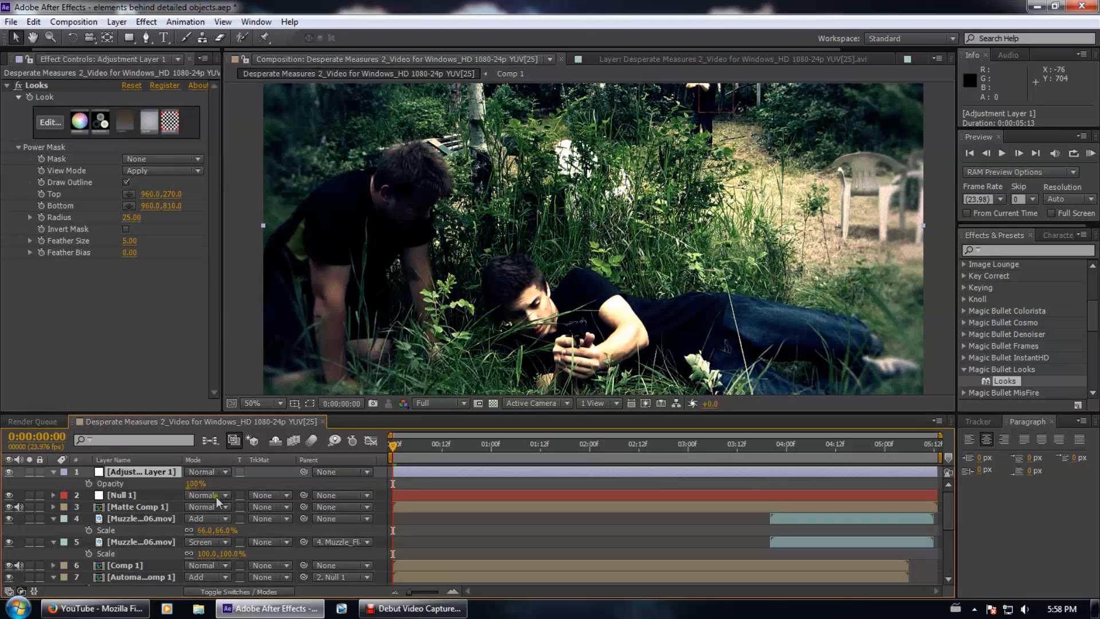
click(191, 482)
drag(191, 483, 183, 483)
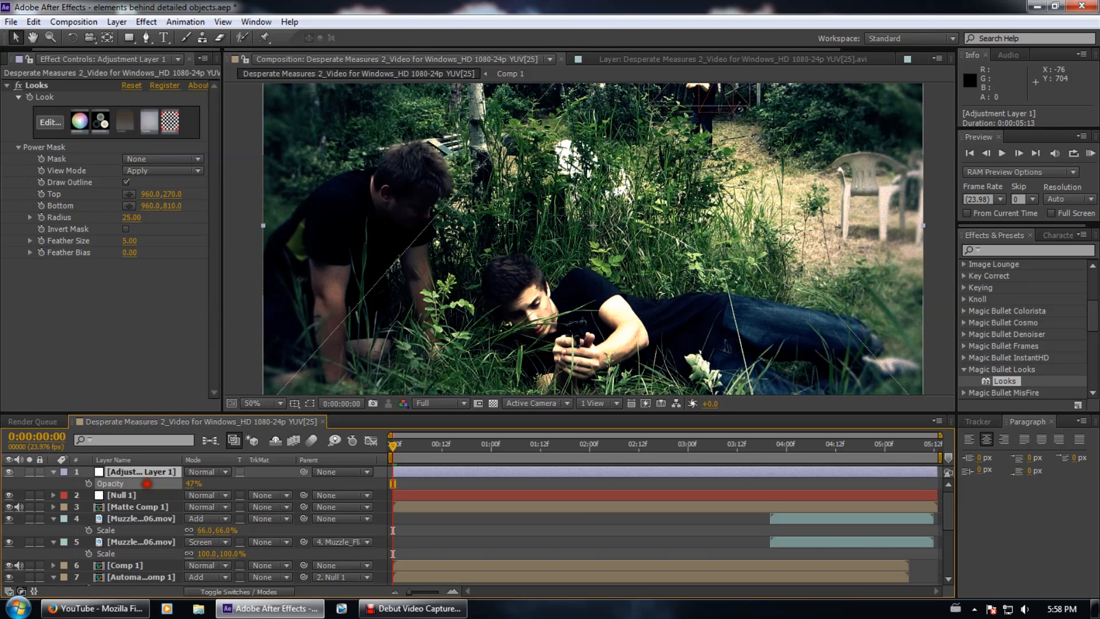
drag(204, 486, 206, 486)
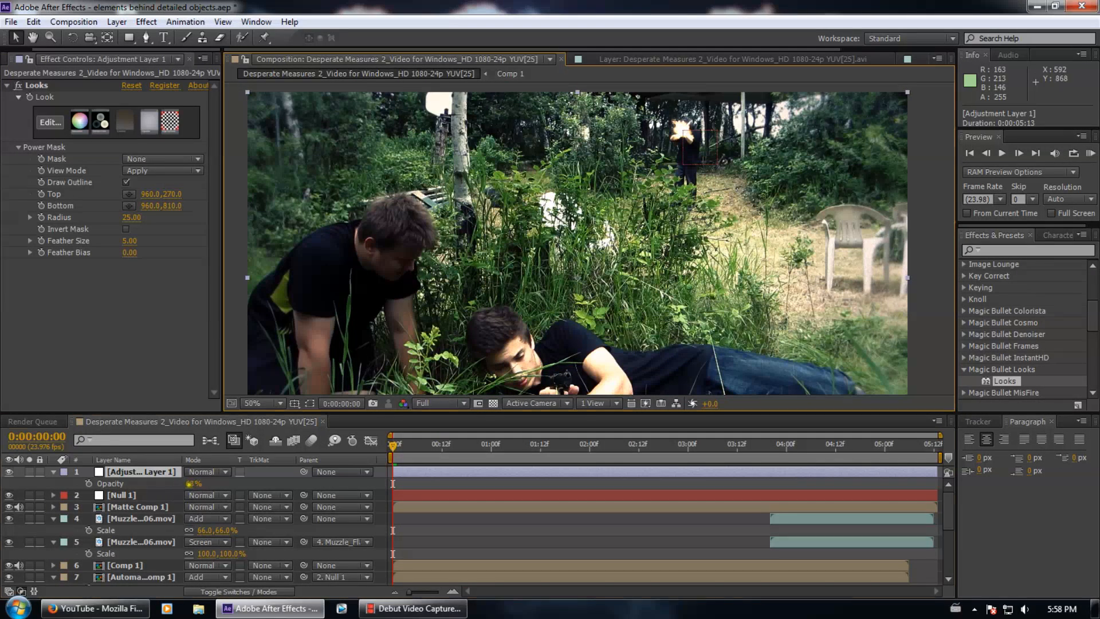
drag(189, 482, 188, 492)
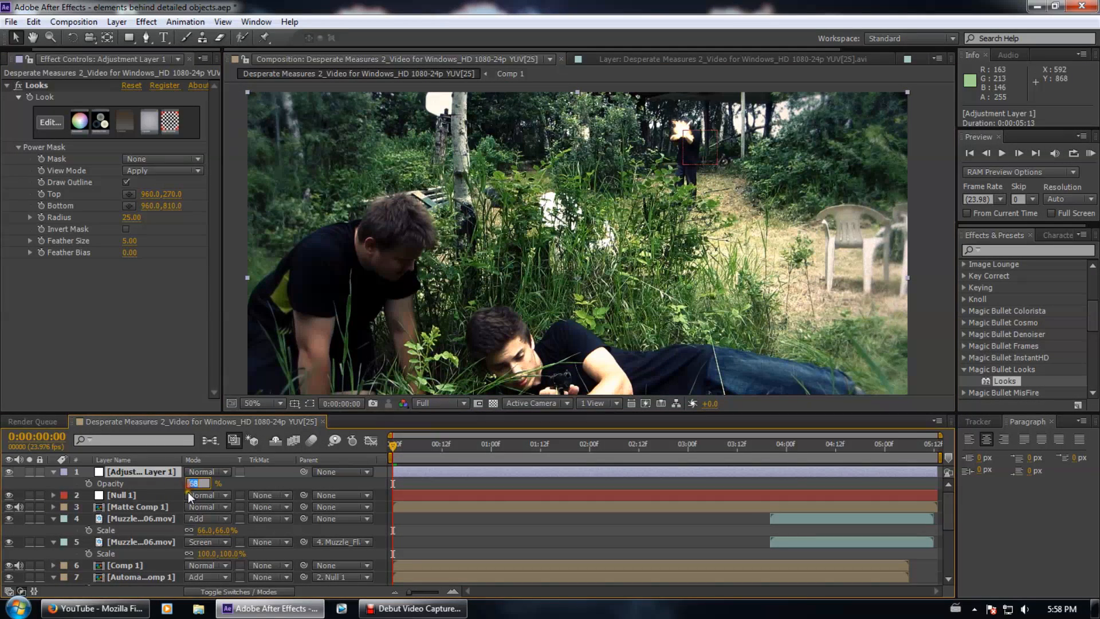
click(156, 336)
key(ctrl+s)
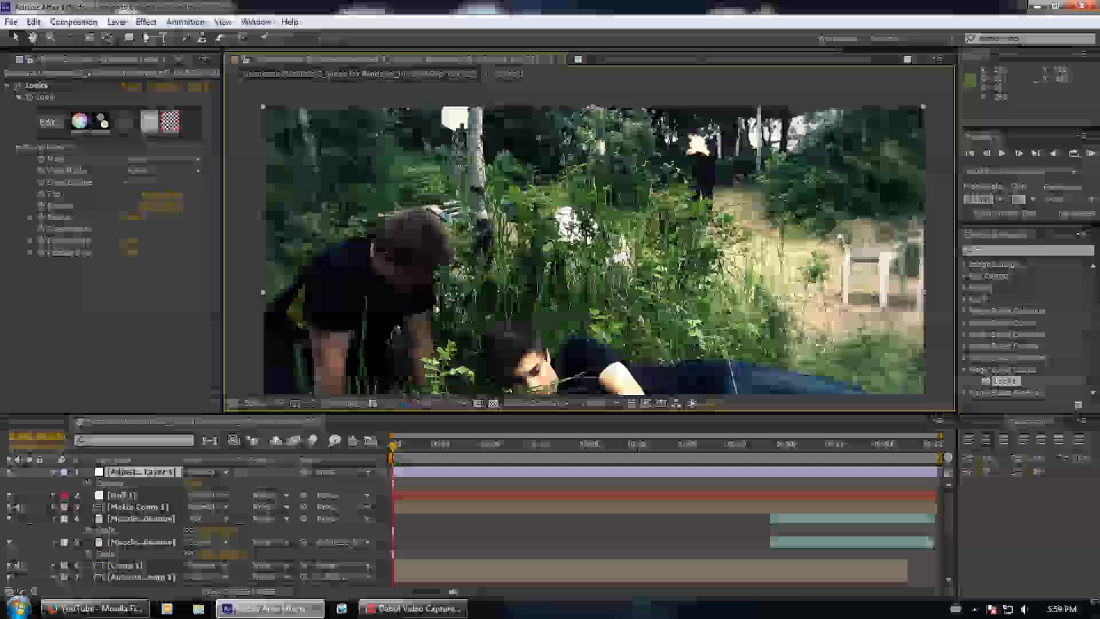
Check the softened grade up close and open the Matte Comp 1 precomposition from the main composition
drag(736, 283, 671, 276)
scroll(670, 277, up, 1)
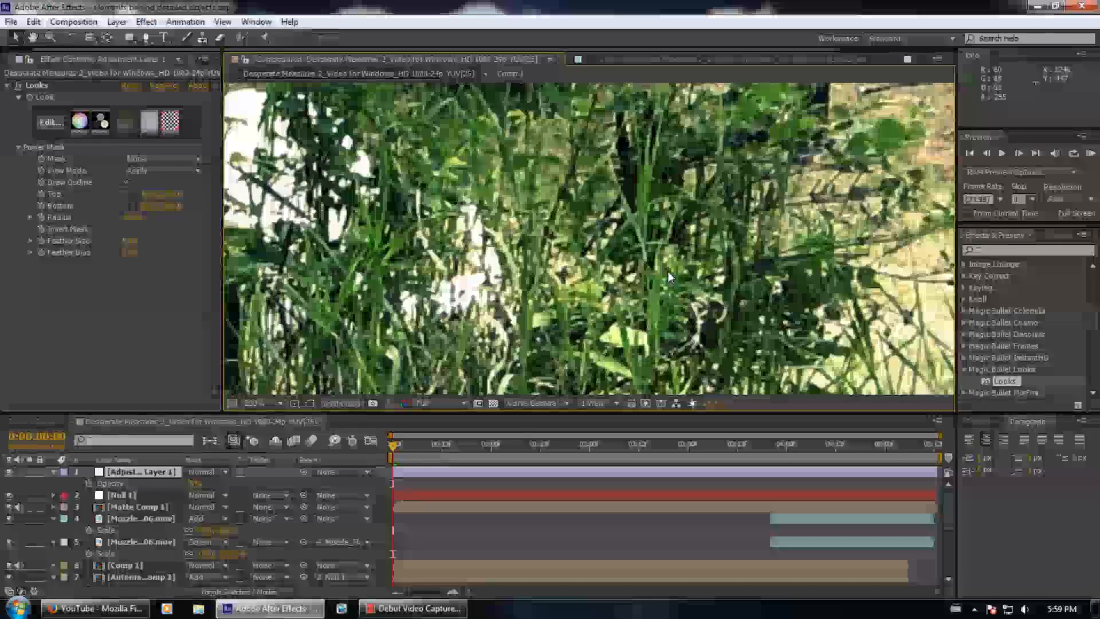
scroll(668, 271, down, 2)
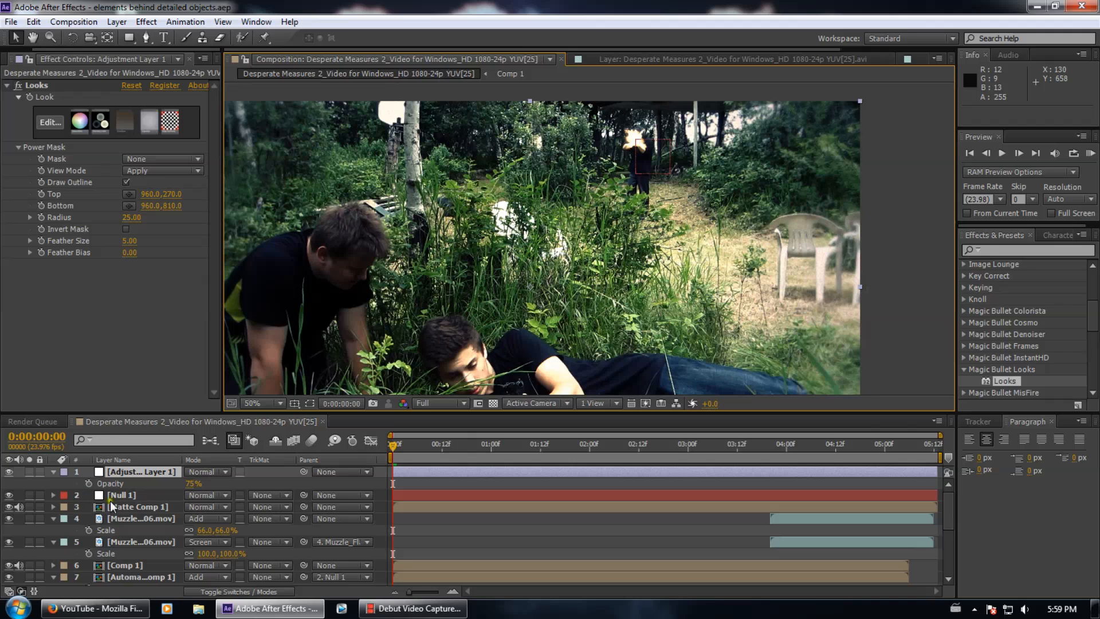
click(125, 508)
scroll(153, 489, down, 3)
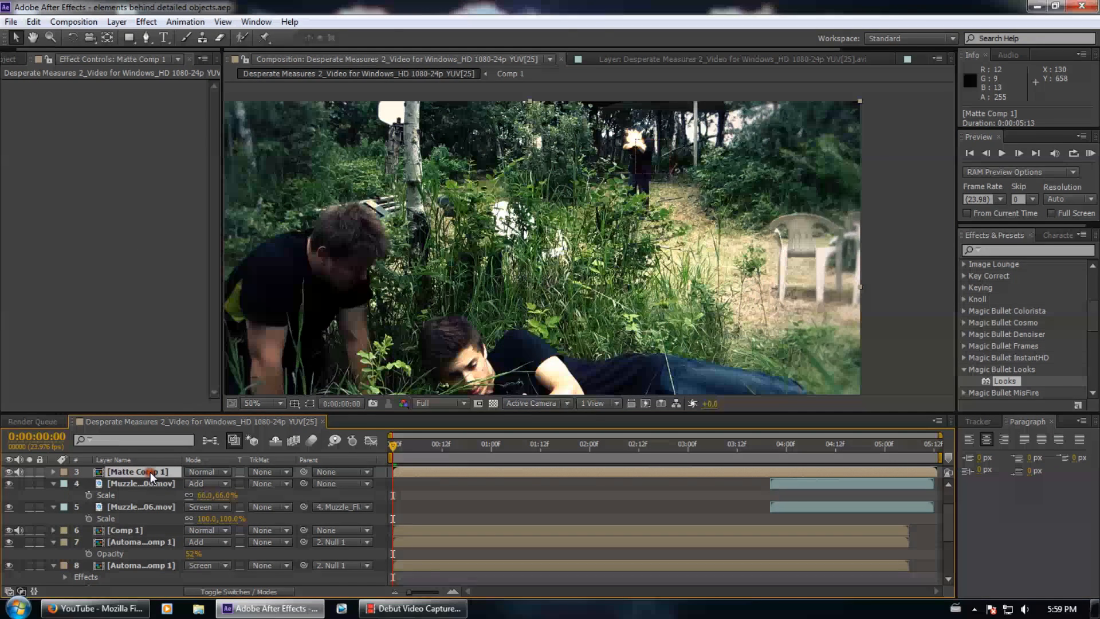
double_click(150, 472)
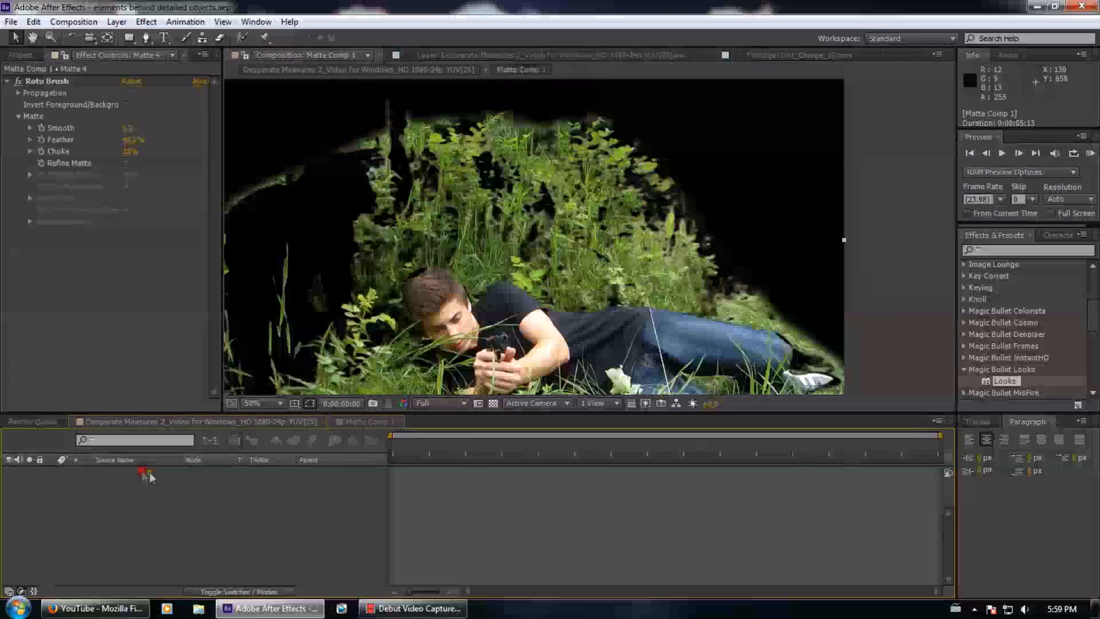
Review the Matte 2, Matte 3 and Matte 4 layers with their masks, track matte, Color Range and Roto Brush settings
click(142, 519)
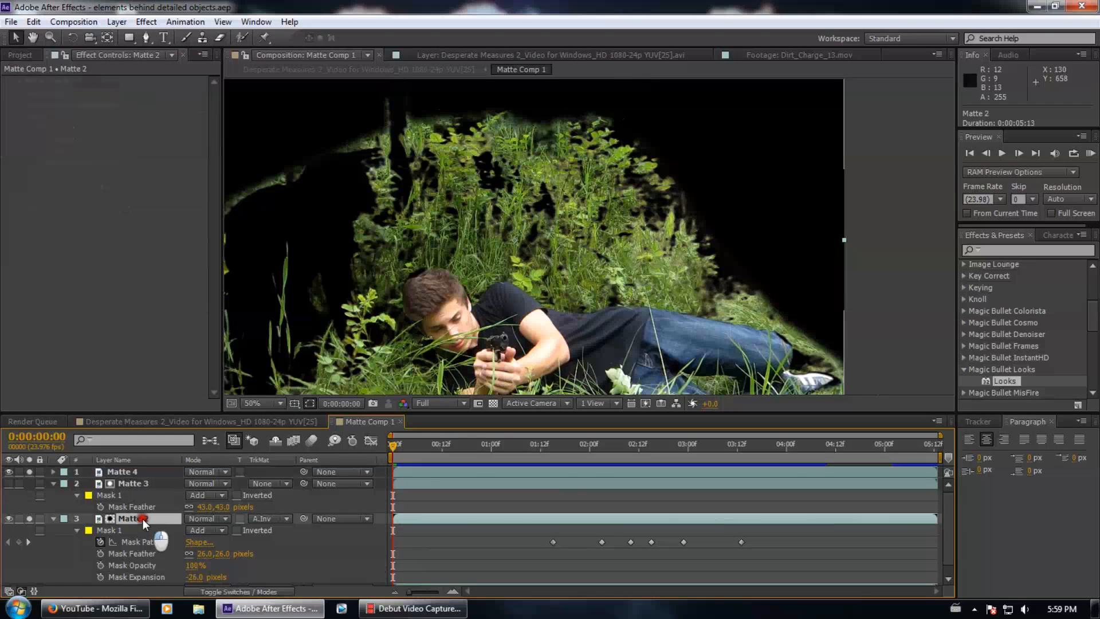
click(141, 484)
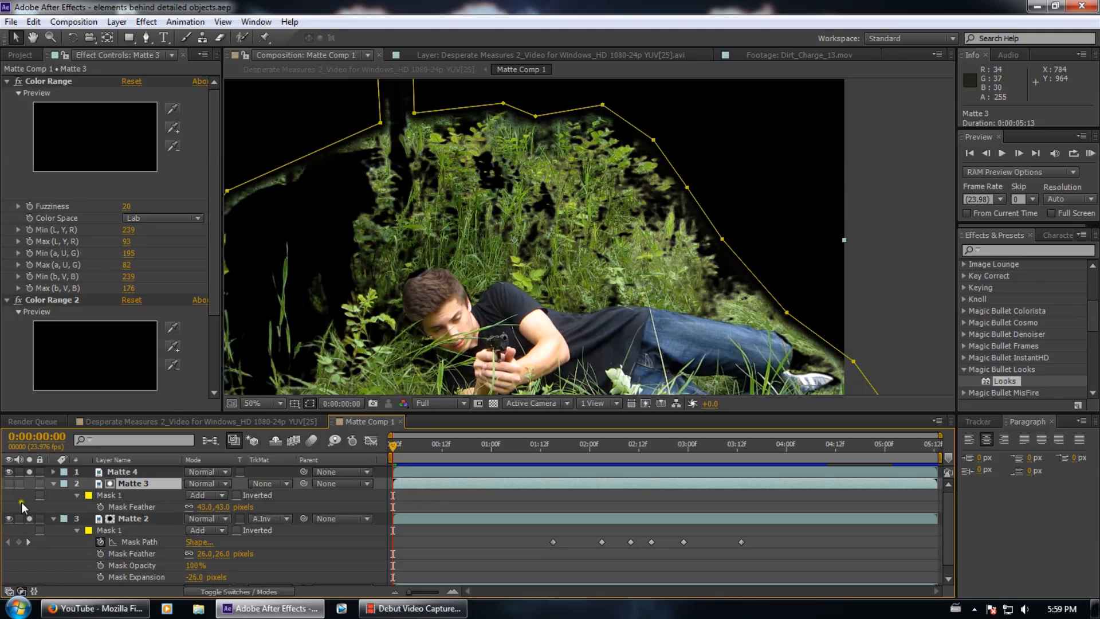
click(141, 518)
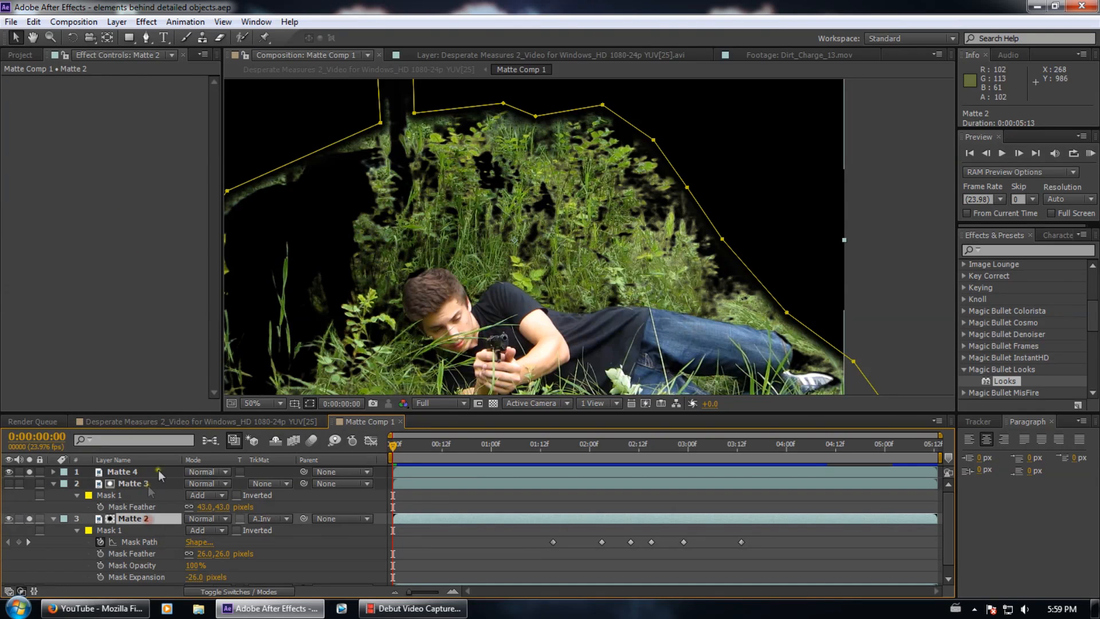
click(144, 484)
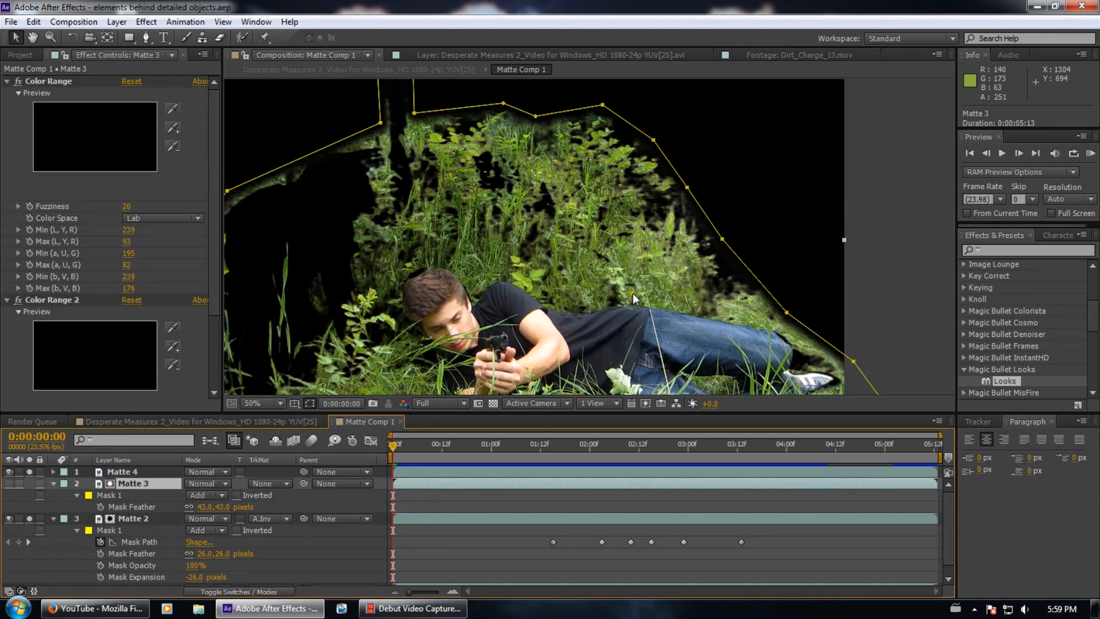
click(145, 520)
click(122, 471)
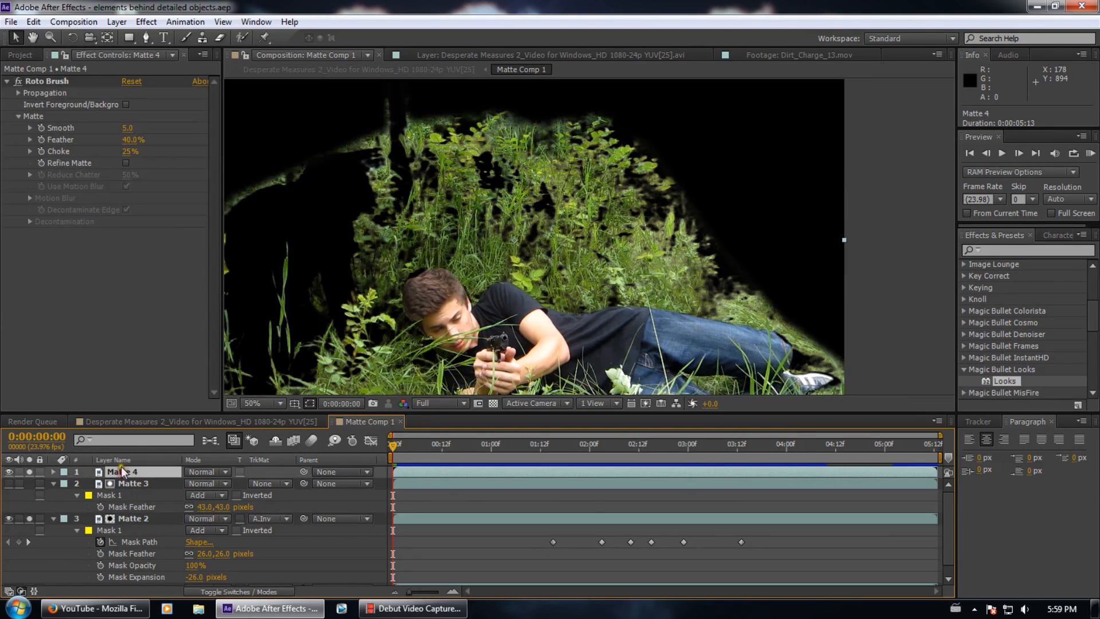
click(150, 485)
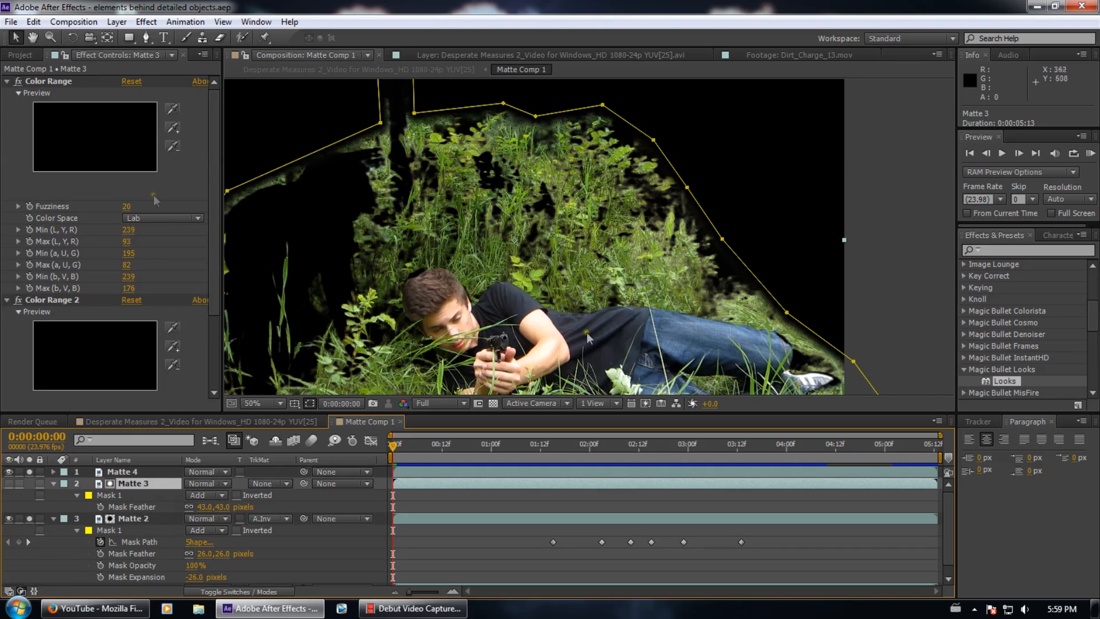
click(138, 518)
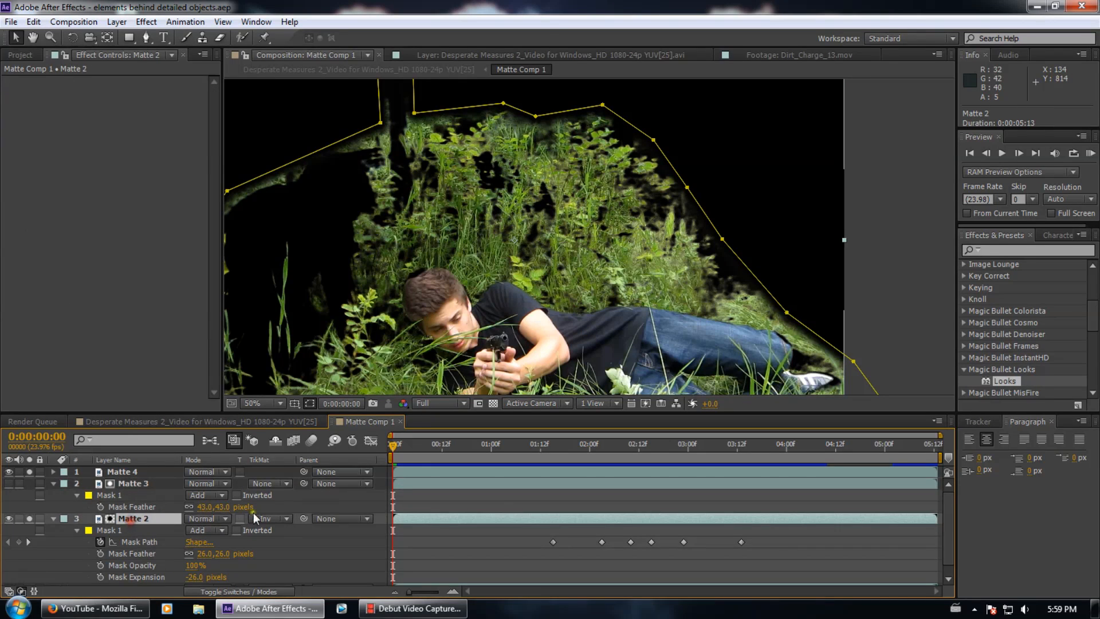
Return to the main composition and collapse the 06. Dirt_Charges folder in the project's file list
click(195, 422)
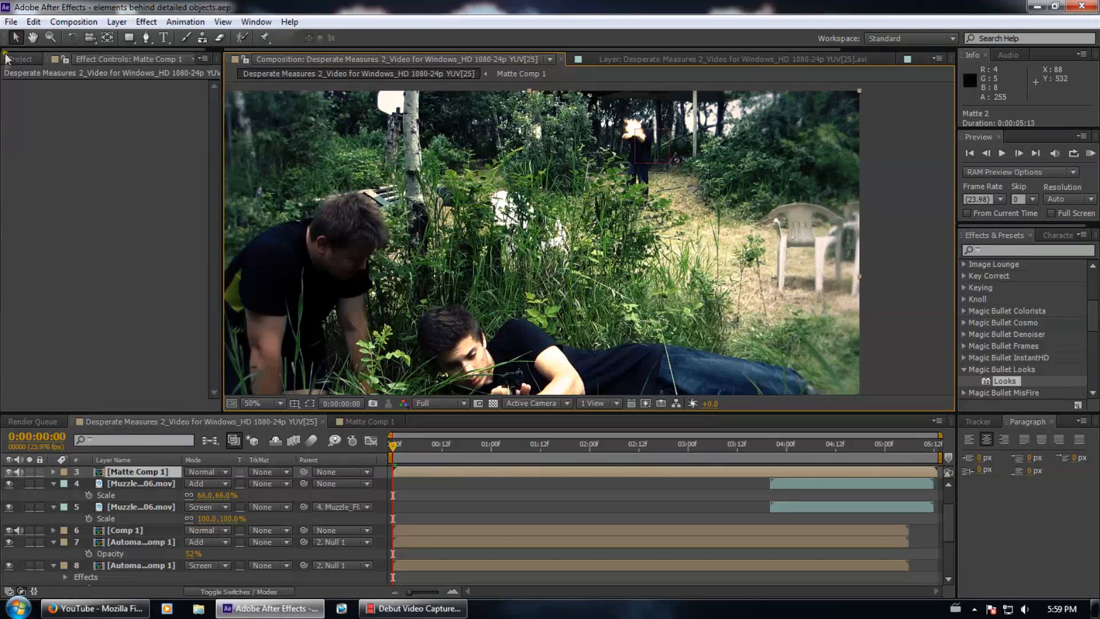
click(8, 58)
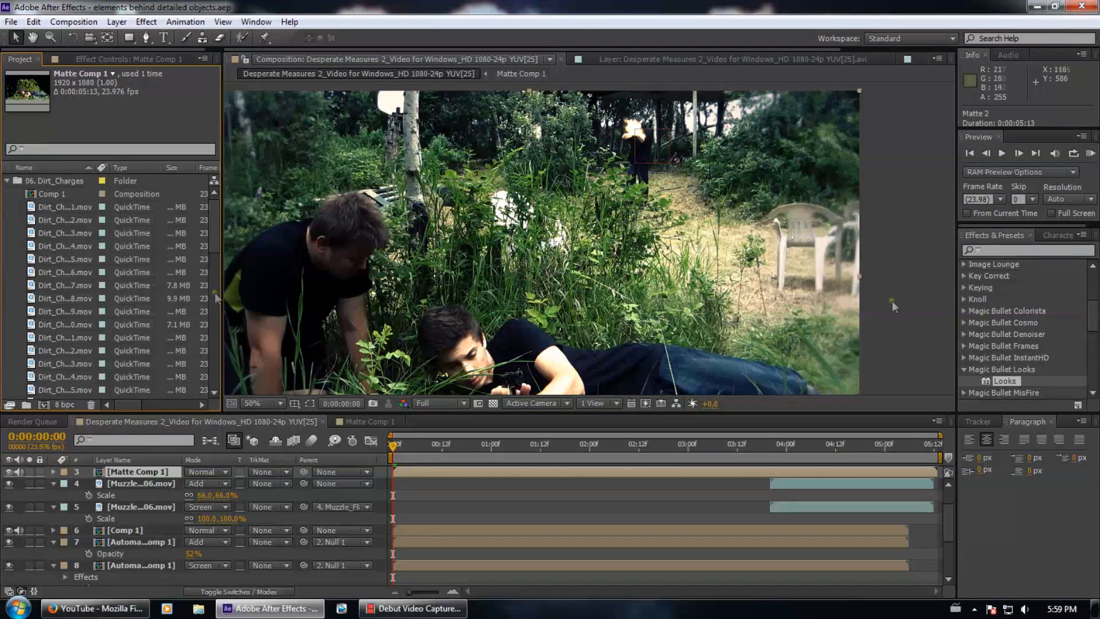
click(7, 181)
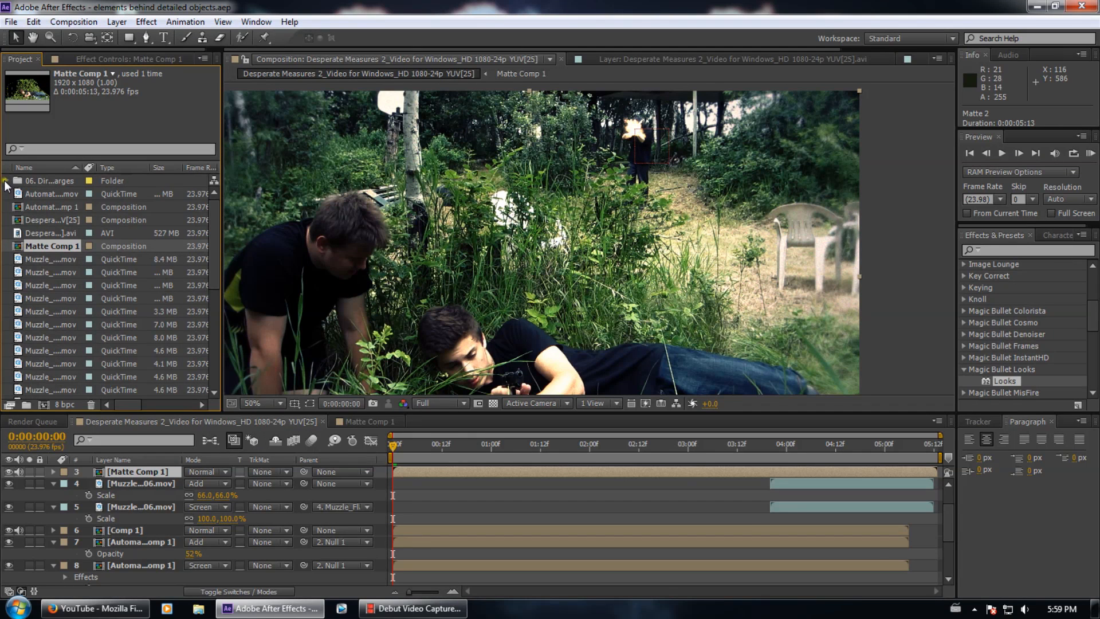